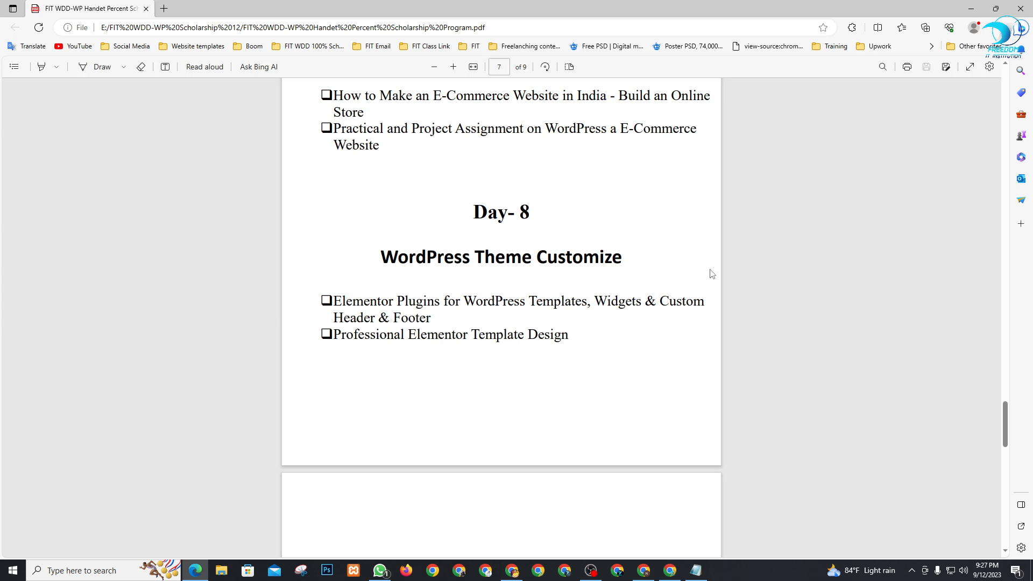
Minimize the syllabus PDF in Edge to bring the WordPress dashboard into view
click(970, 8)
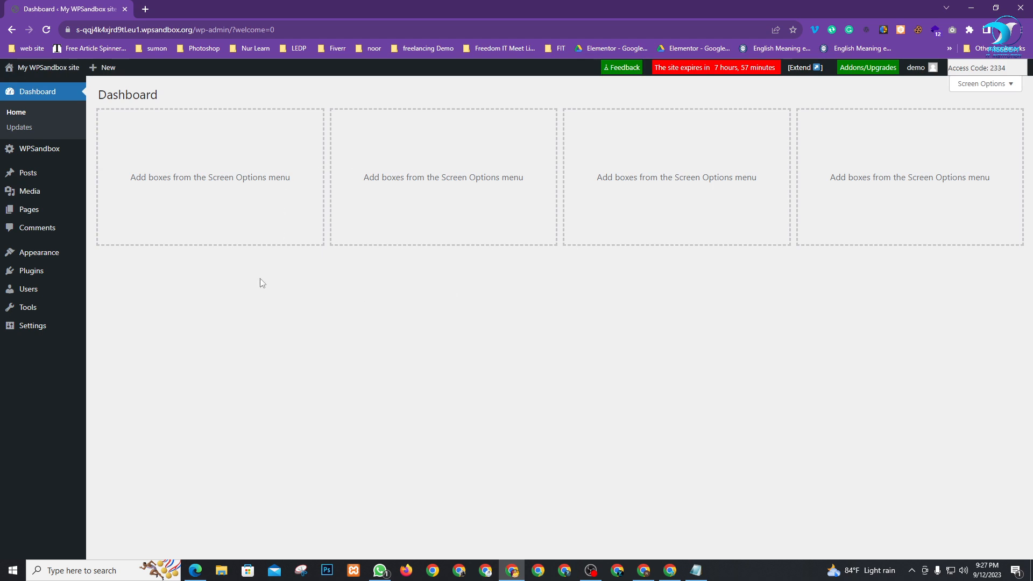
Move from the Google Meet window back to the WordPress dashboard window
click(670, 571)
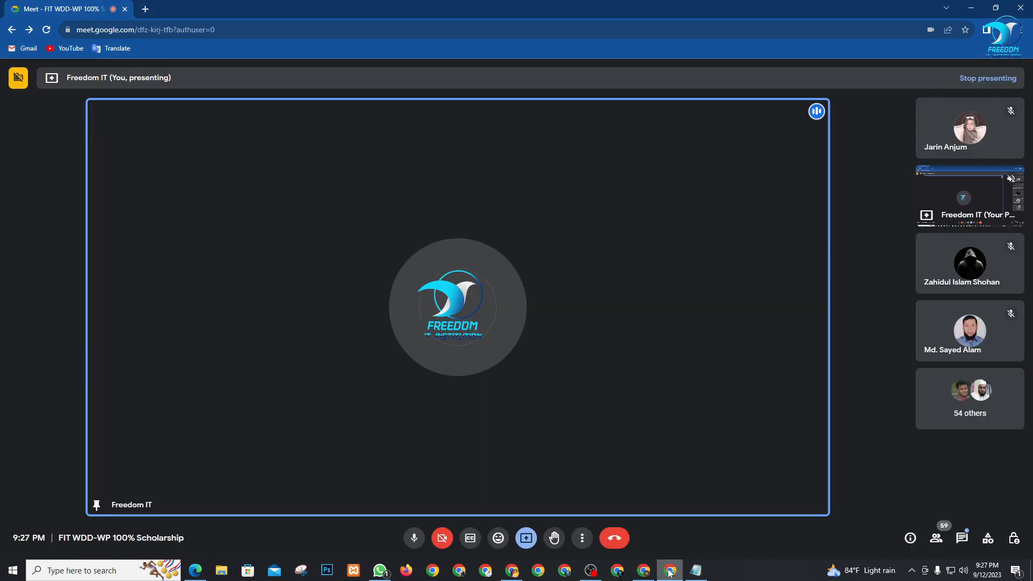
click(971, 8)
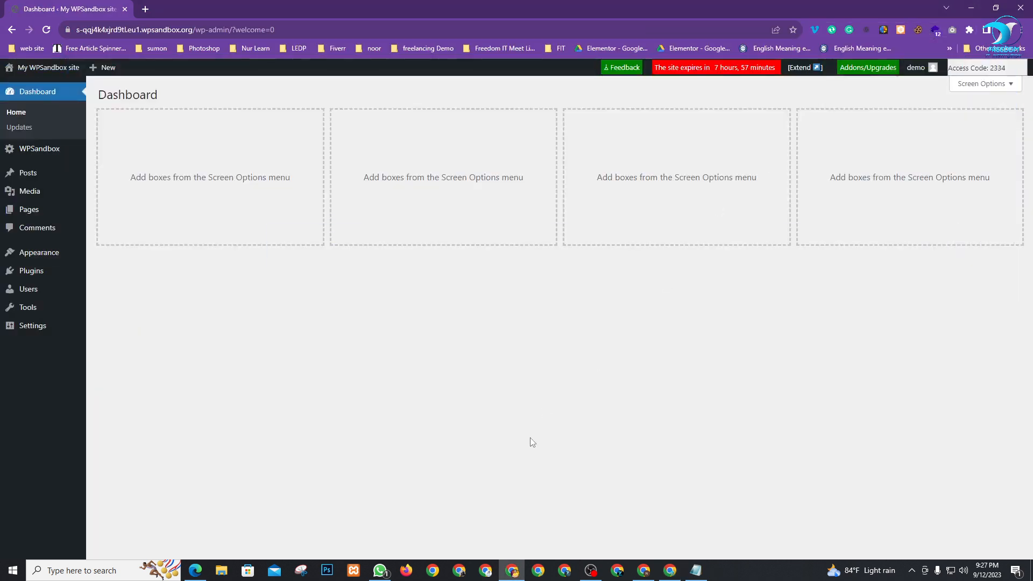
click(512, 571)
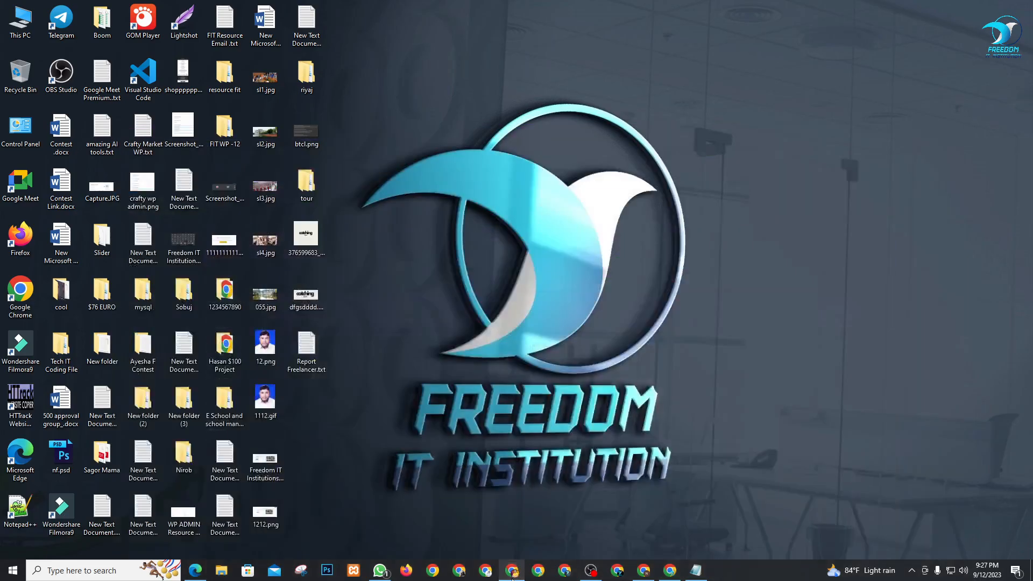
click(511, 573)
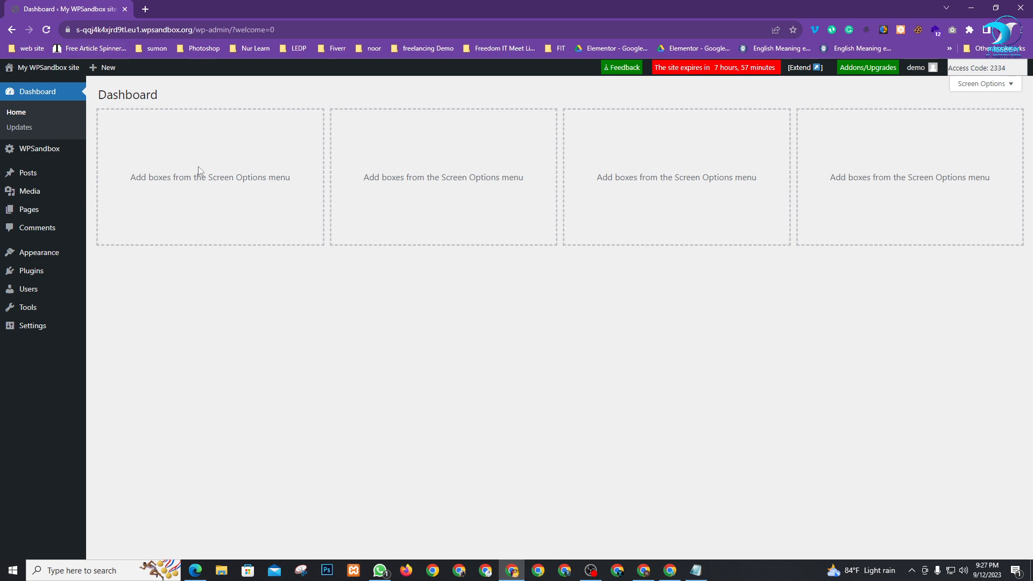
Go to Appearance > Themes to list the installed themes
mouse_move(43, 258)
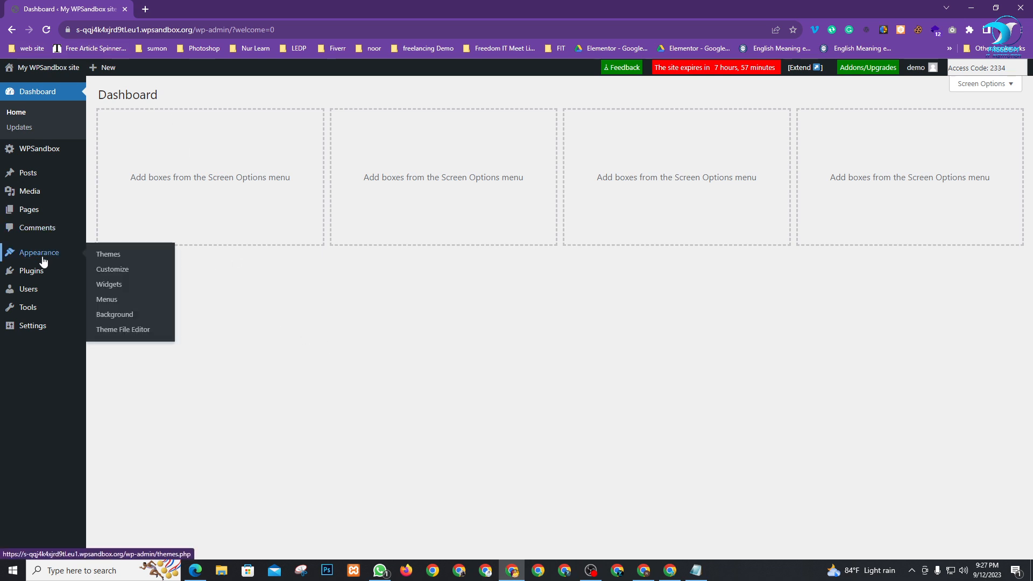
right_click(103, 258)
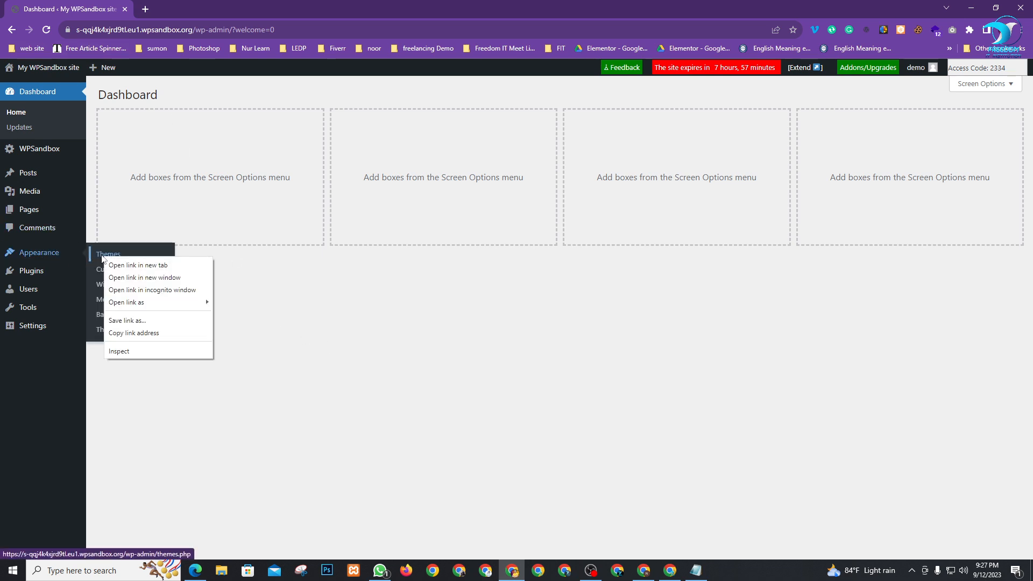
click(103, 257)
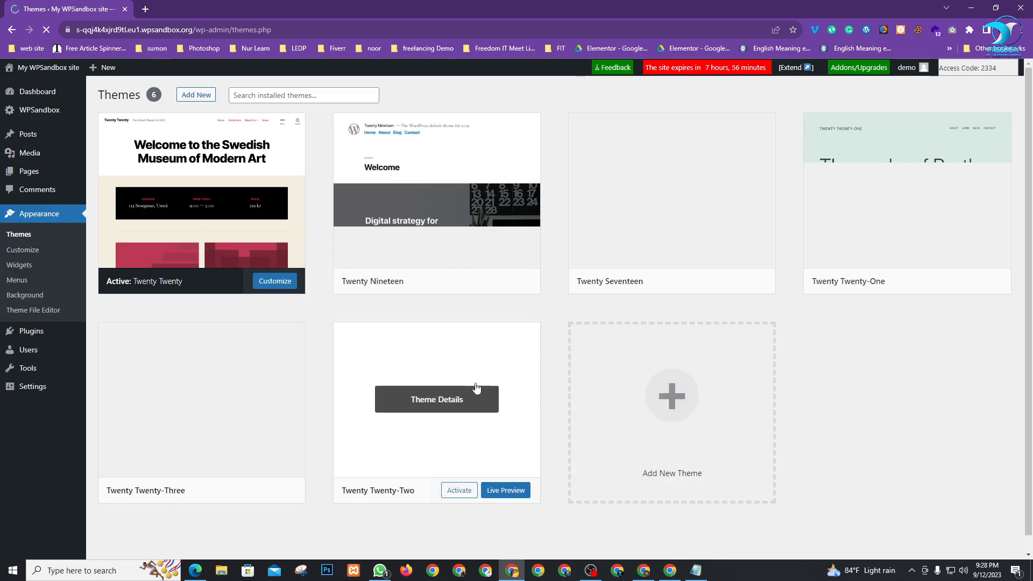
Search new themes for 'hello', then install and activate Hello Elementor
click(197, 97)
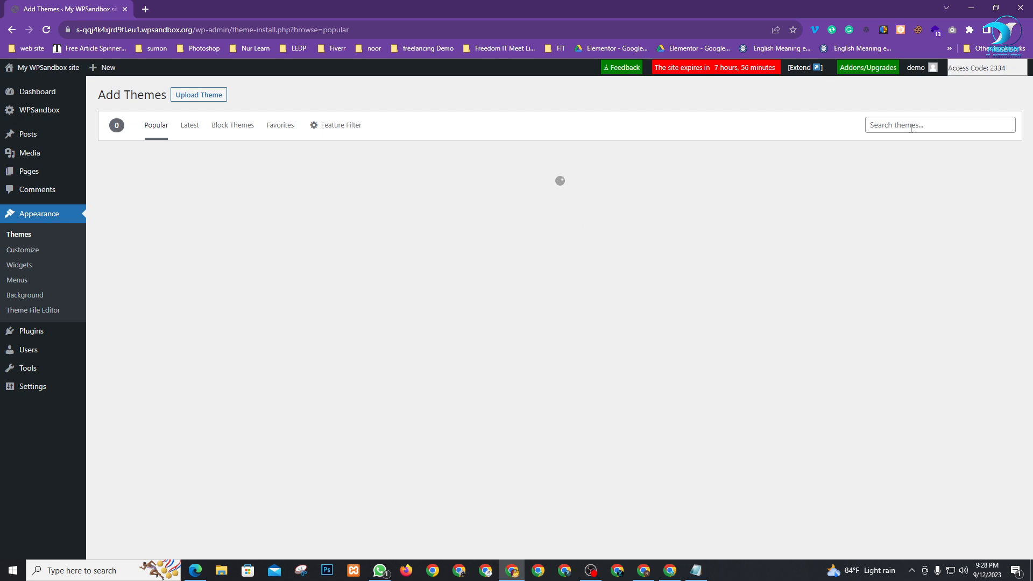
click(911, 128)
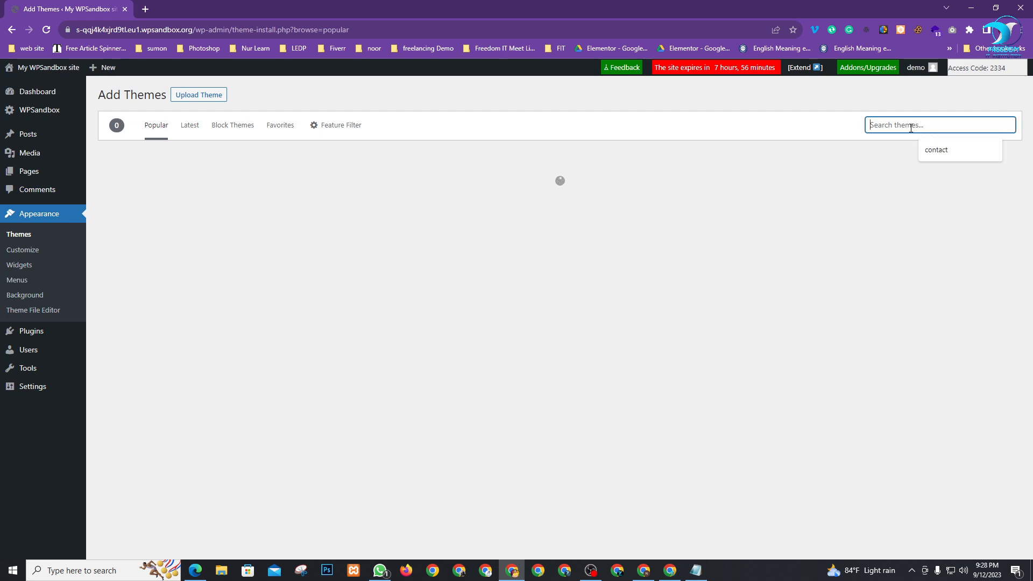
text(hello)
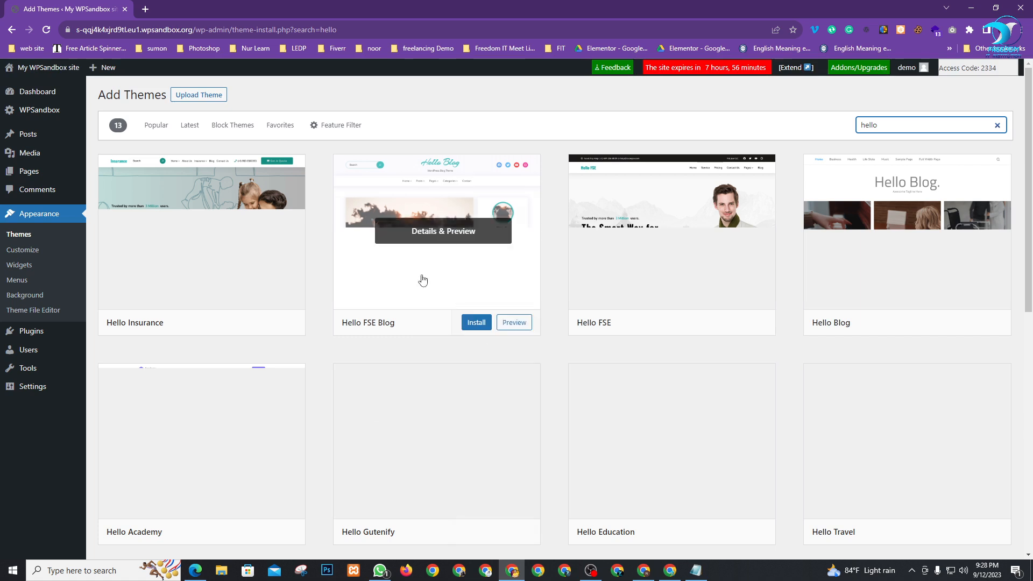
scroll(535, 346, down, 3)
scroll(663, 404, down, 3)
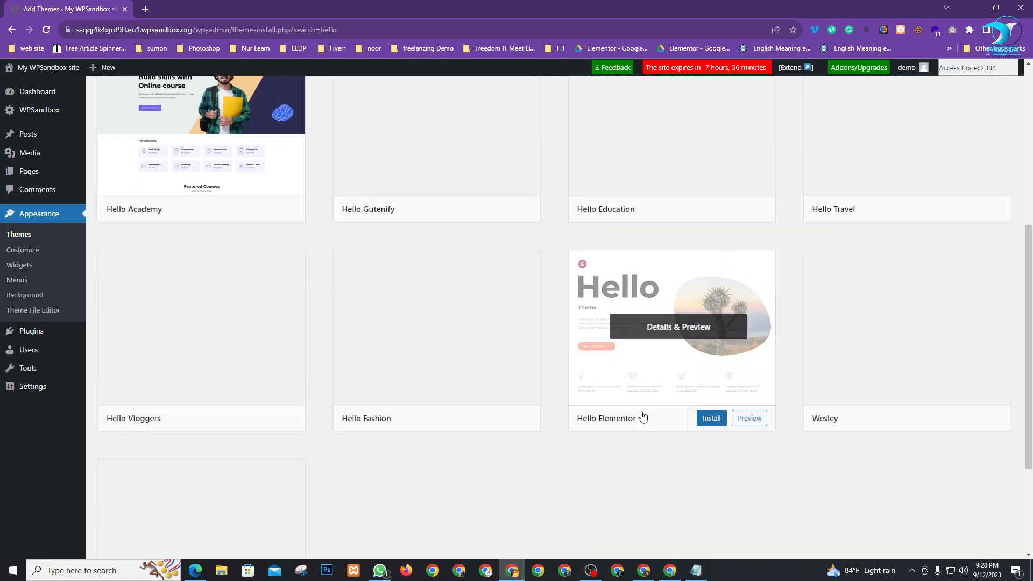
click(711, 420)
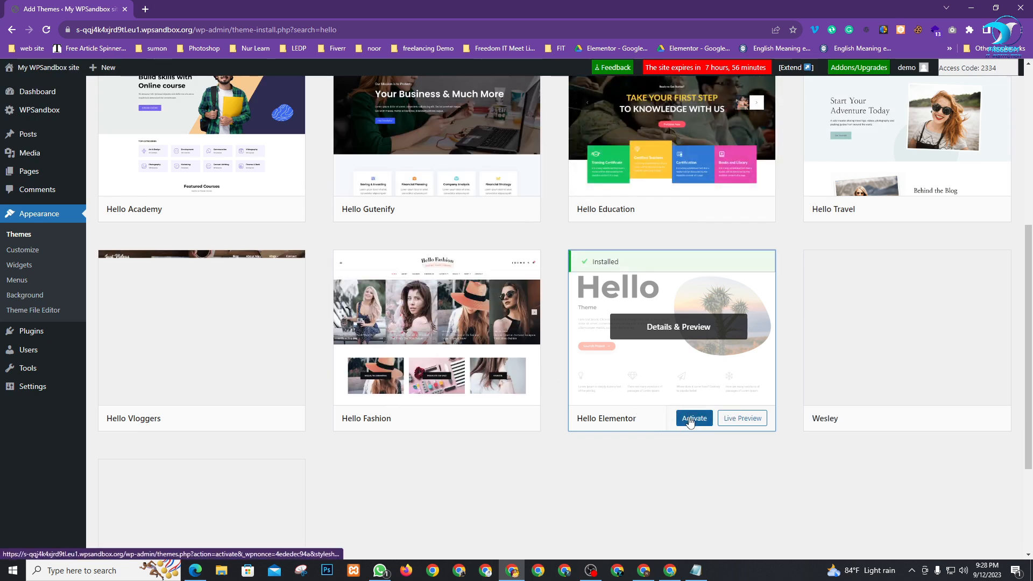
click(690, 422)
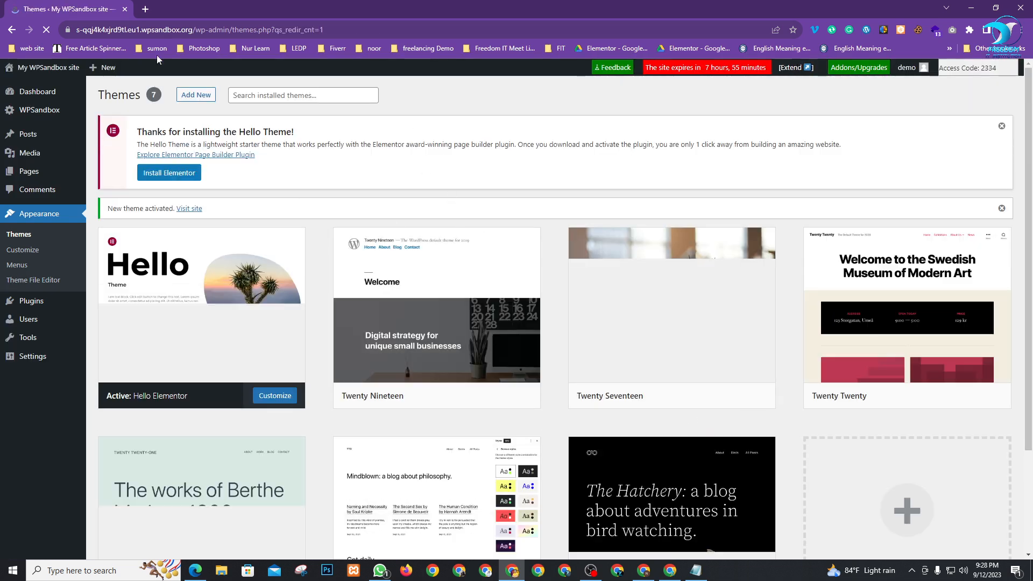
Install and activate Elementor 3.16.0 from the theme notice, then close its getting-started wizard
click(185, 177)
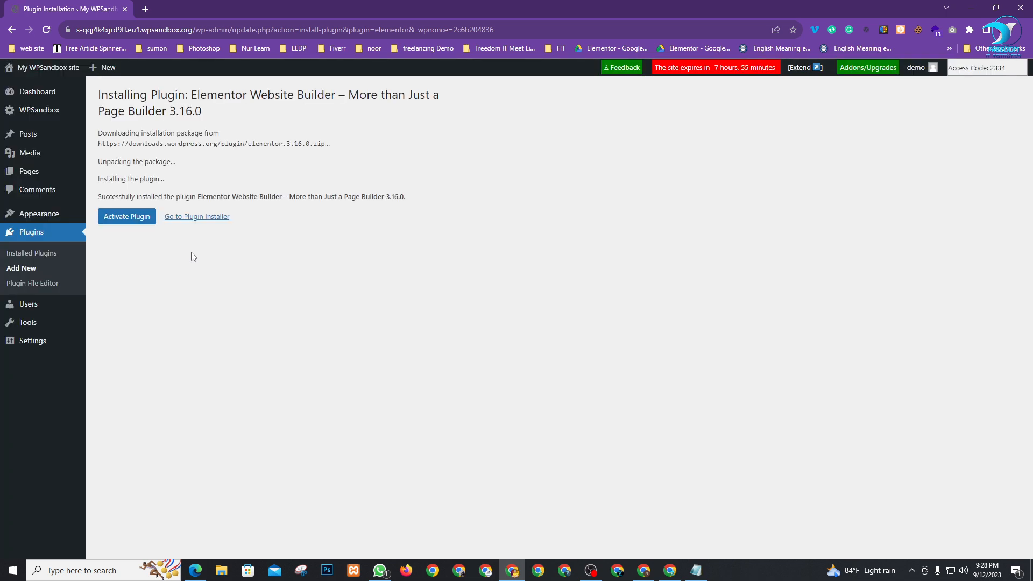
click(122, 220)
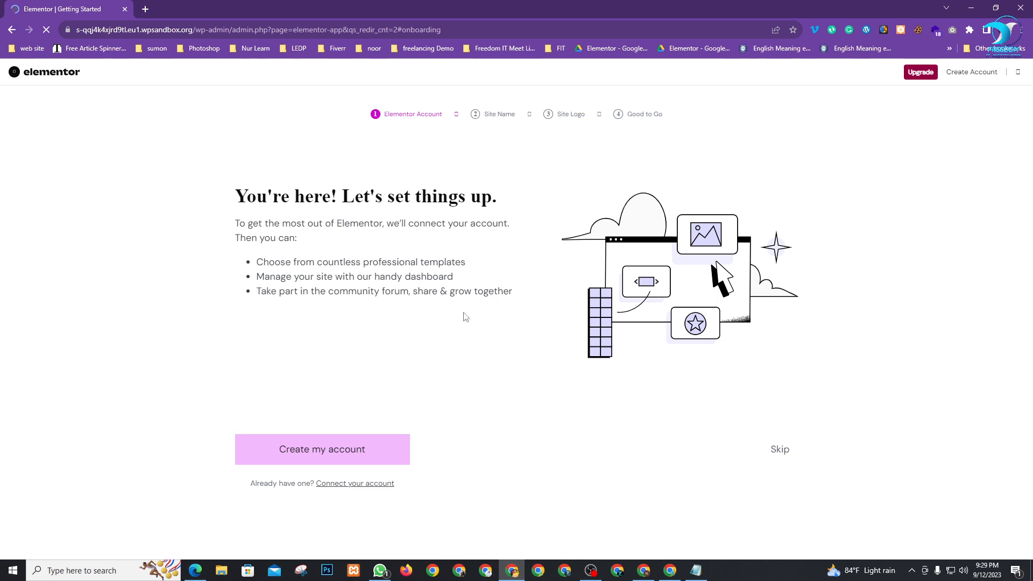
click(1017, 73)
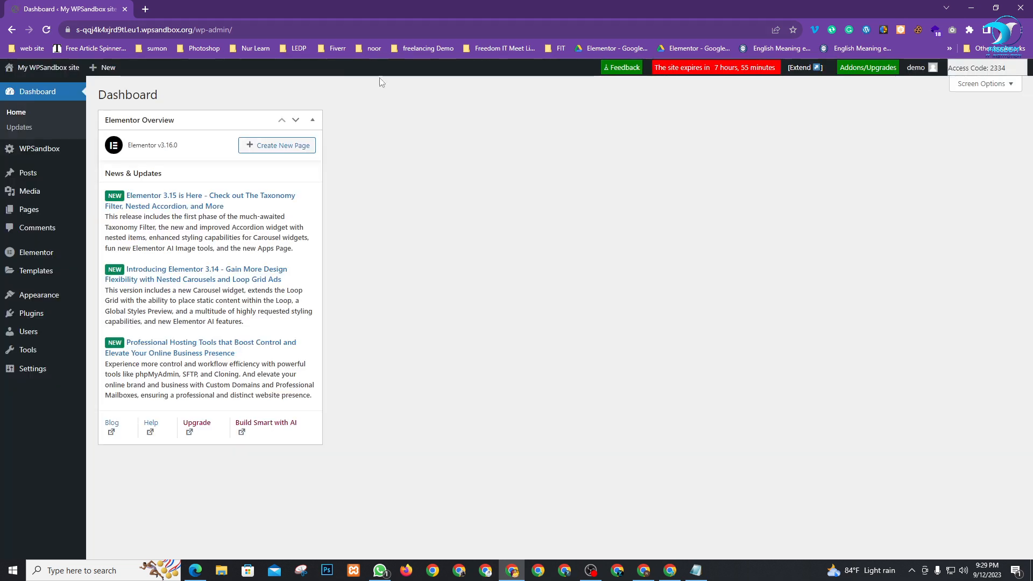
Collapse the Elementor Overview box and view the live site in a new tab
click(313, 119)
mouse_move(57, 70)
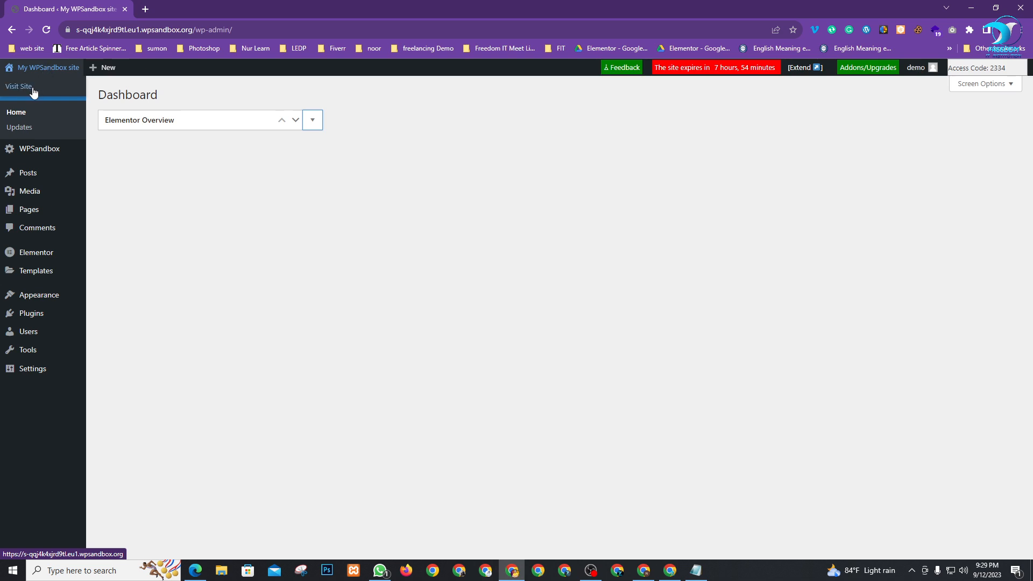
right_click(30, 87)
click(57, 94)
click(176, 13)
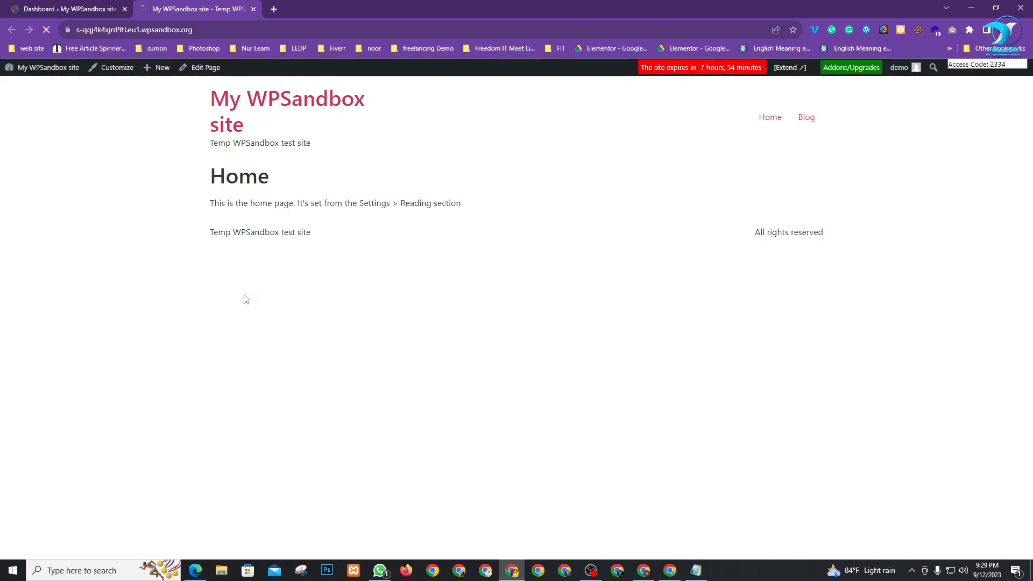
click(65, 5)
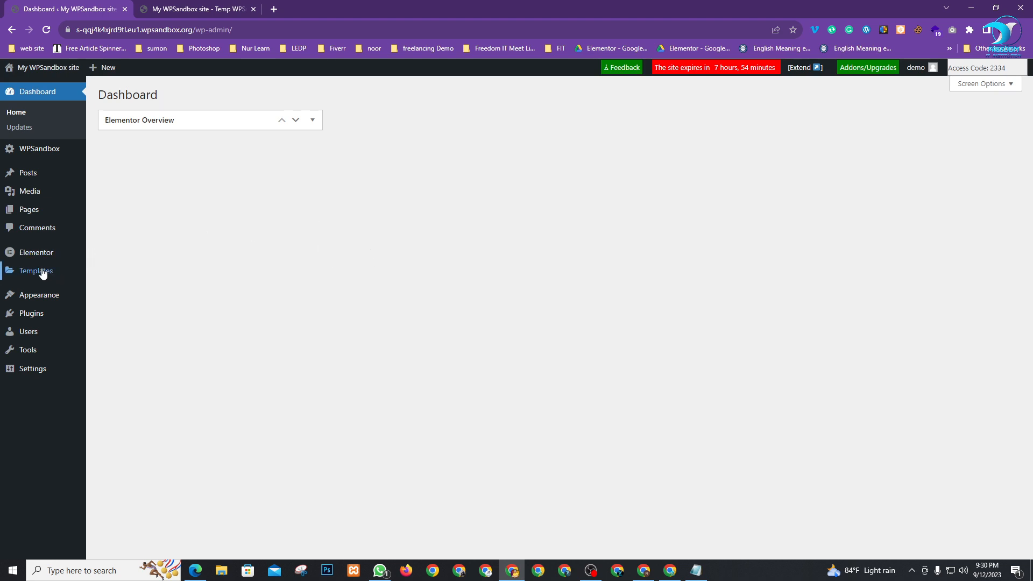
Search Add Plugins for 'ea', then install and activate Elementor Header & Footer Builder
mouse_move(18, 316)
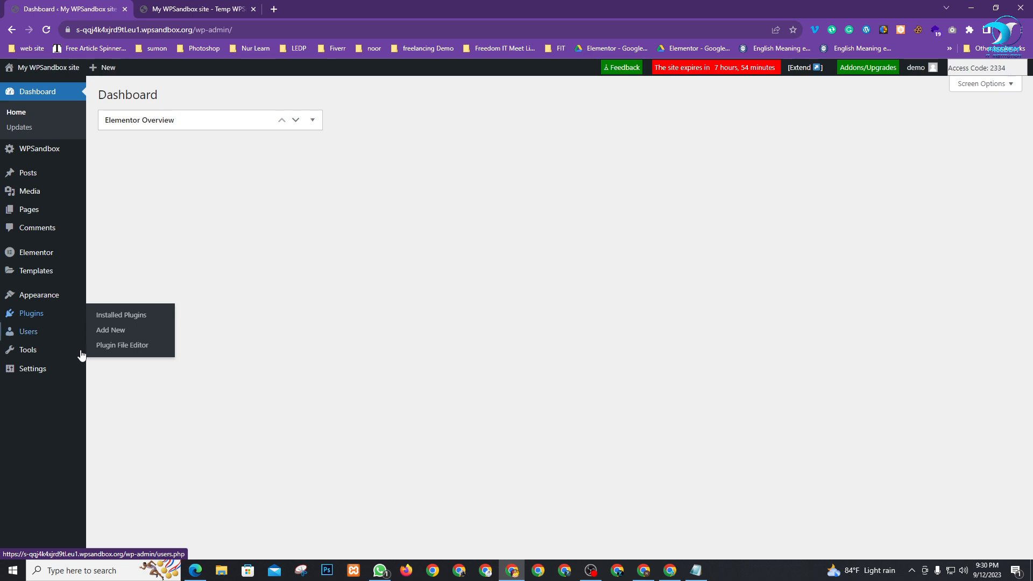
click(106, 336)
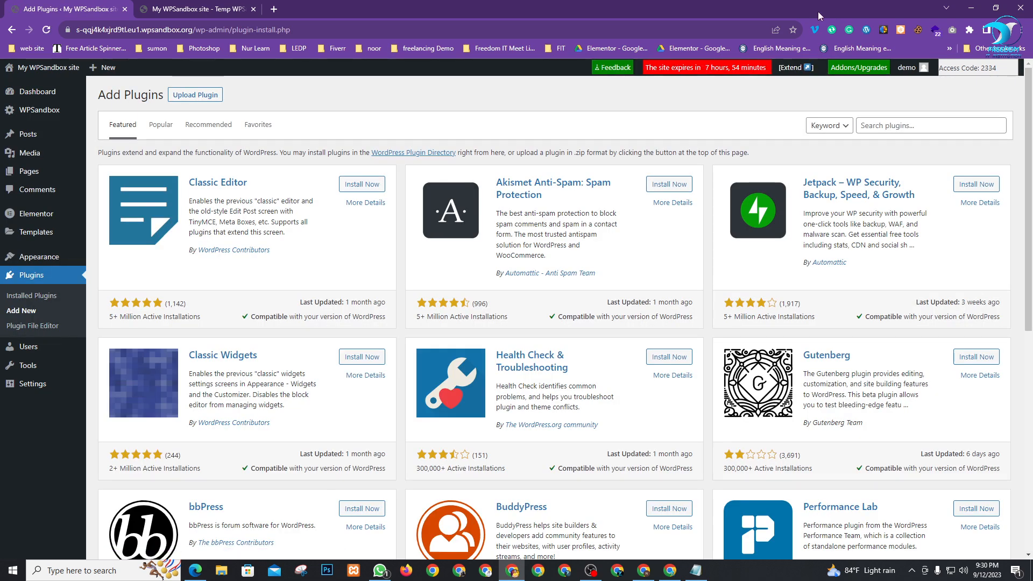
click(895, 123)
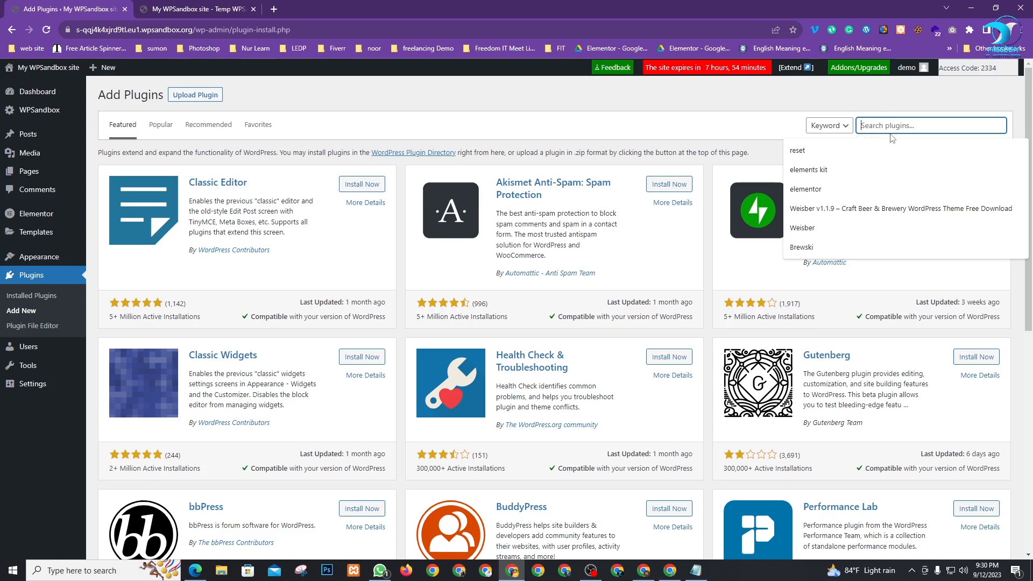
text(eader and footer)
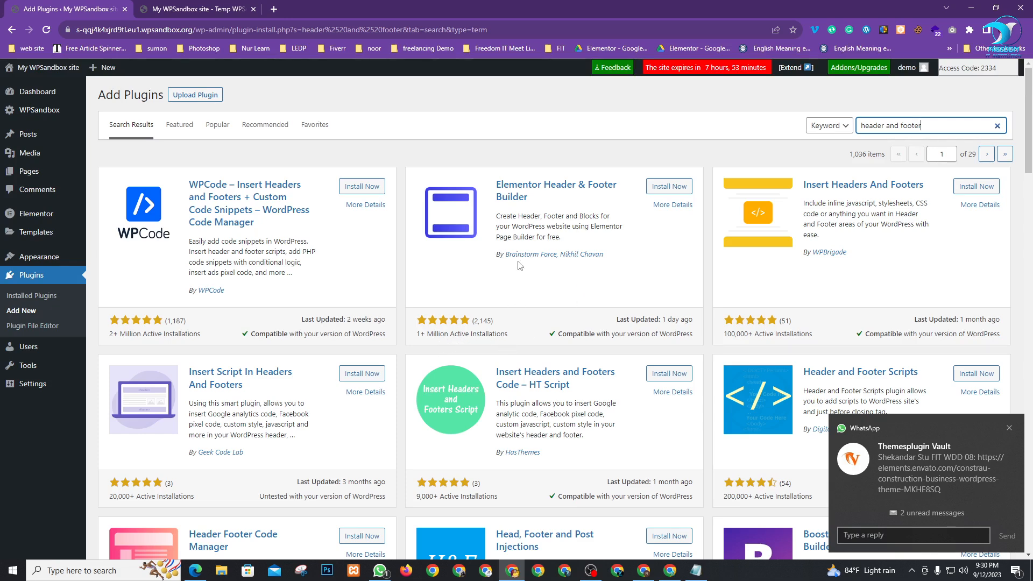
click(669, 189)
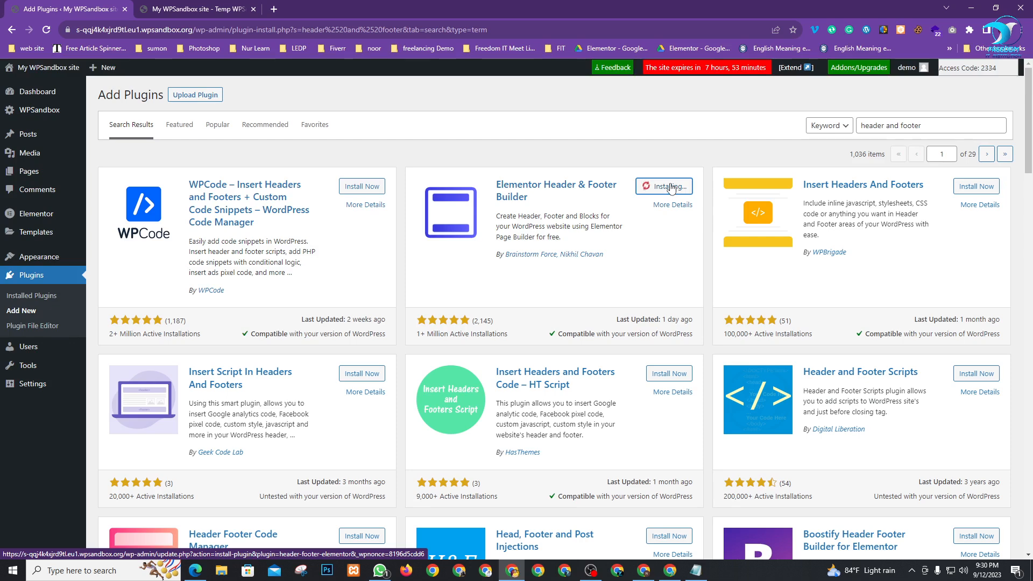
click(669, 187)
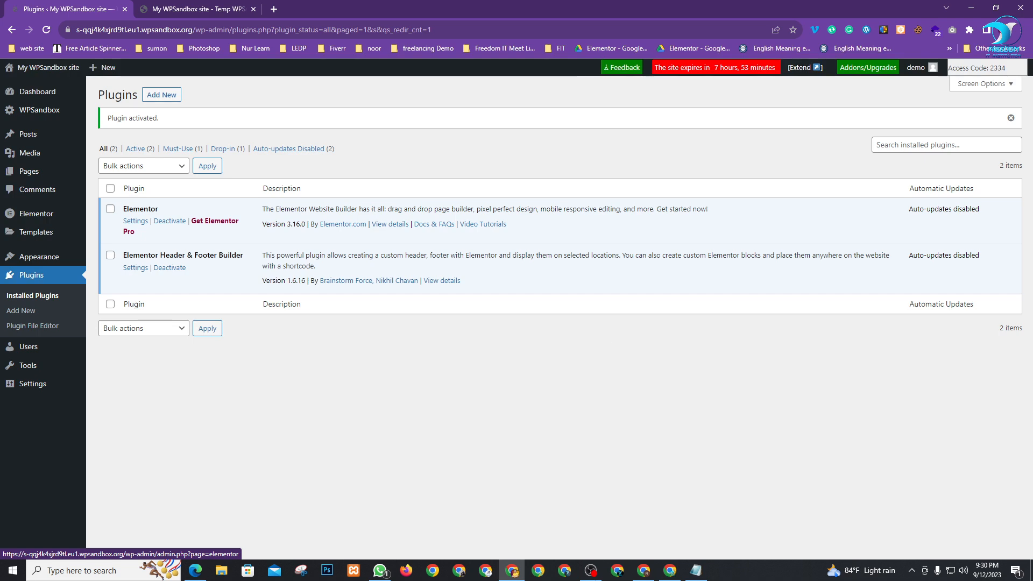
Check Google Meet, return to WordPress's Add New plugins page, then switch back to Meet
click(669, 577)
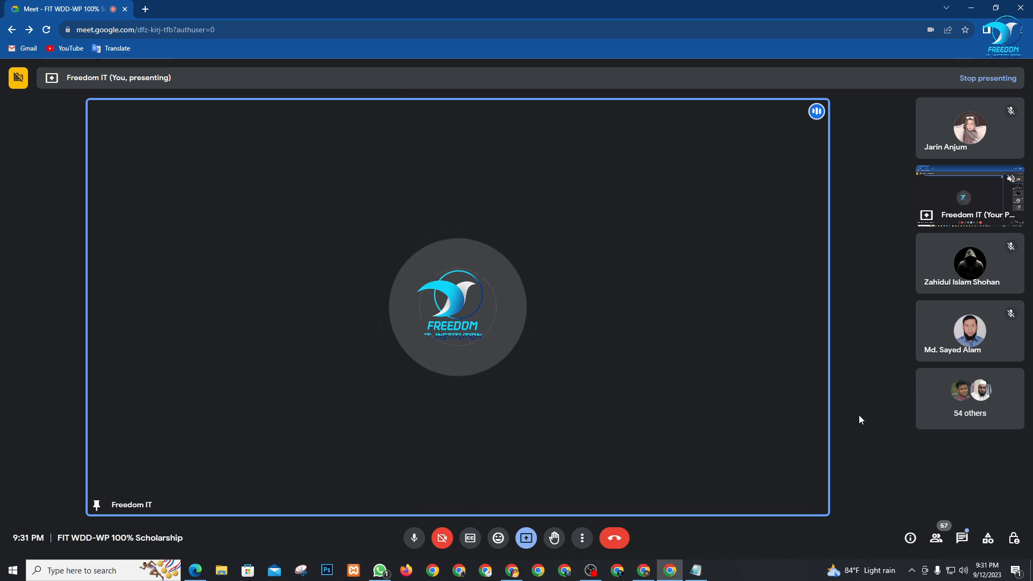
click(512, 571)
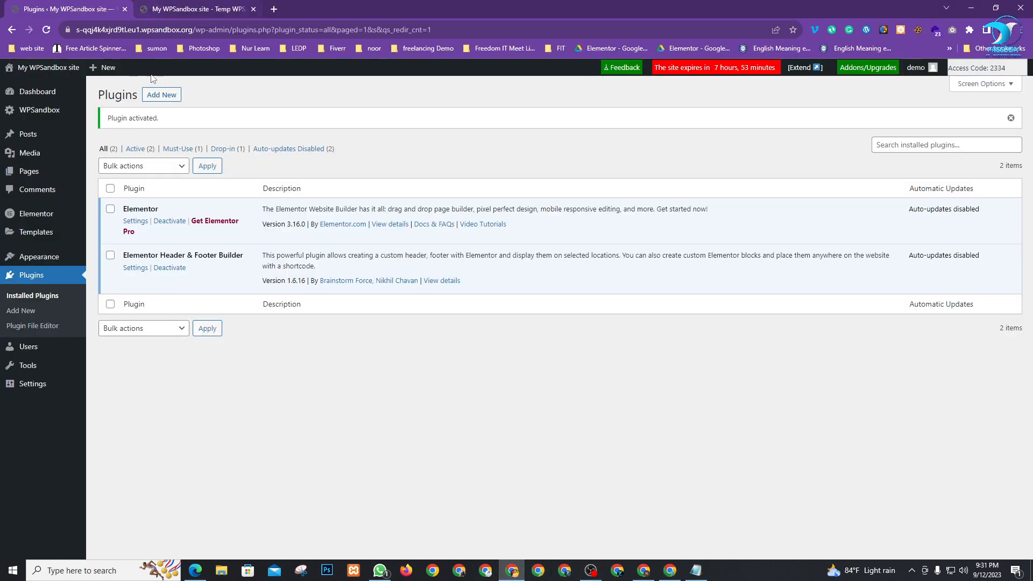
click(161, 94)
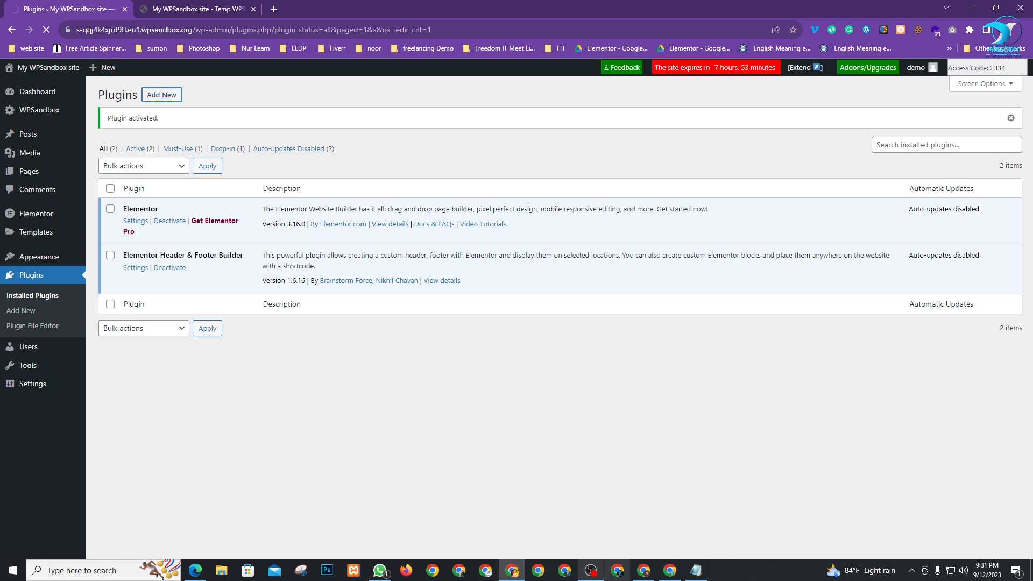
click(670, 570)
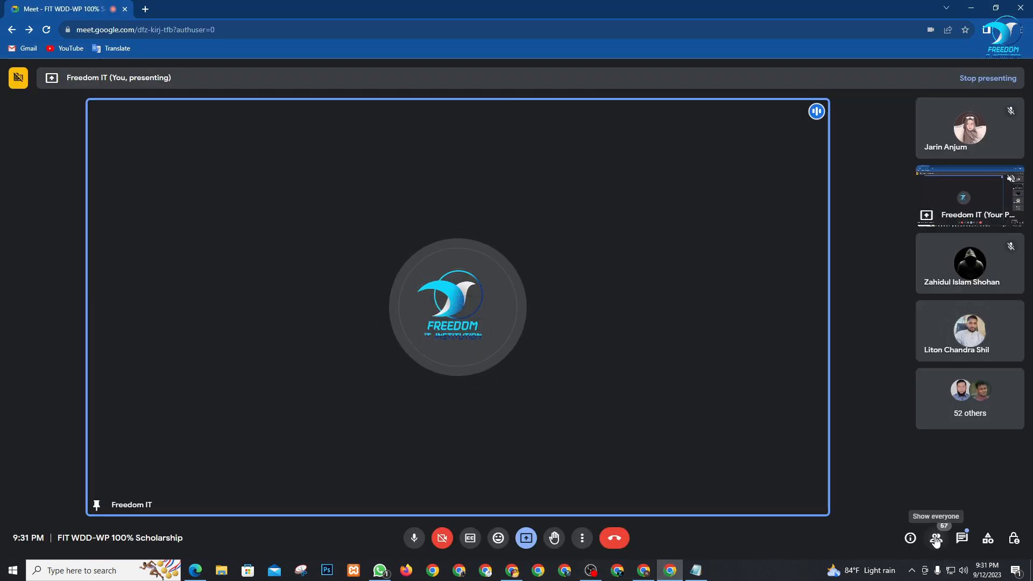
Show the Meet participant list, open and dismiss a participant's actions menu, then return to WordPress
click(936, 539)
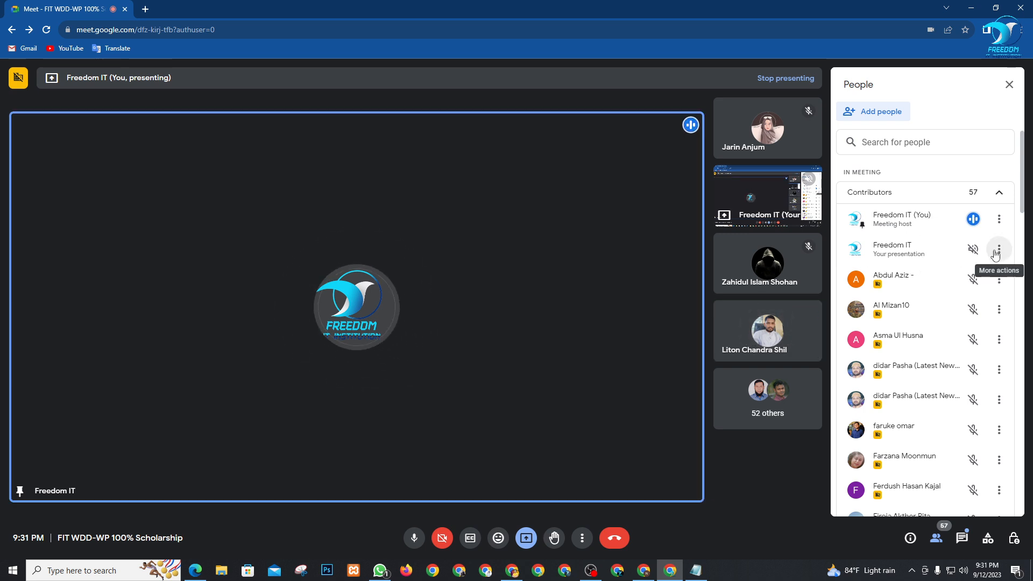
click(999, 251)
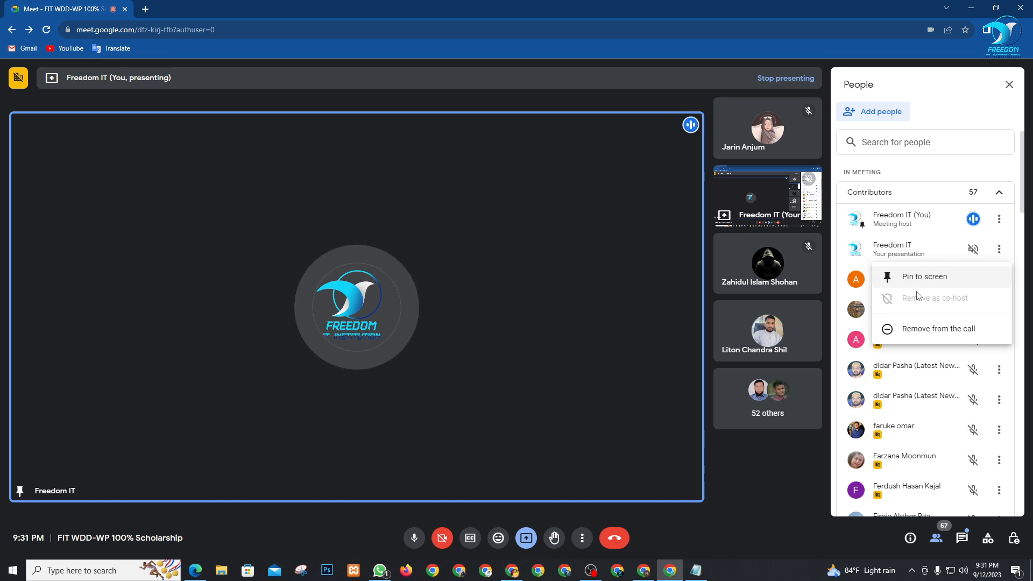
click(788, 451)
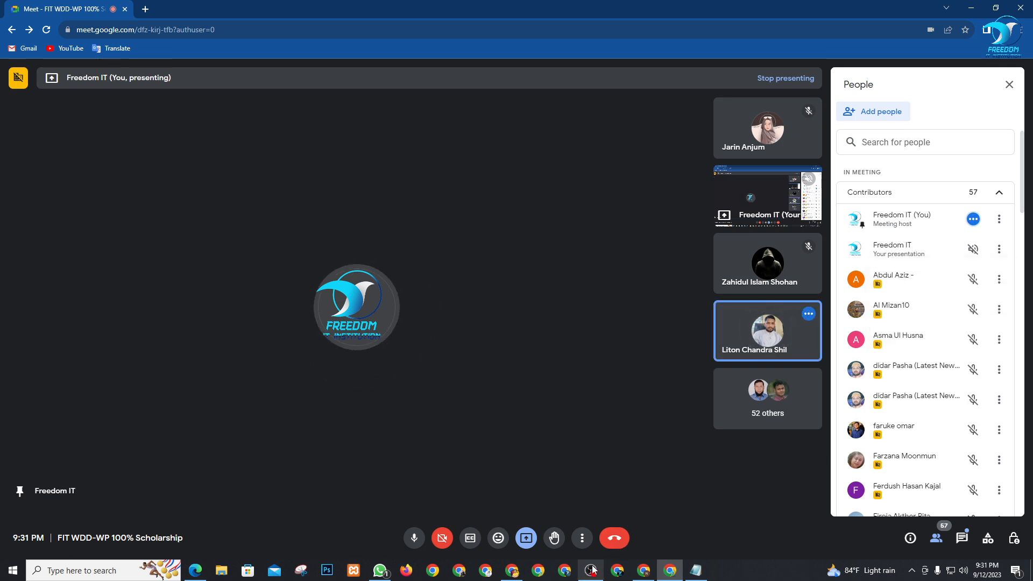
click(512, 570)
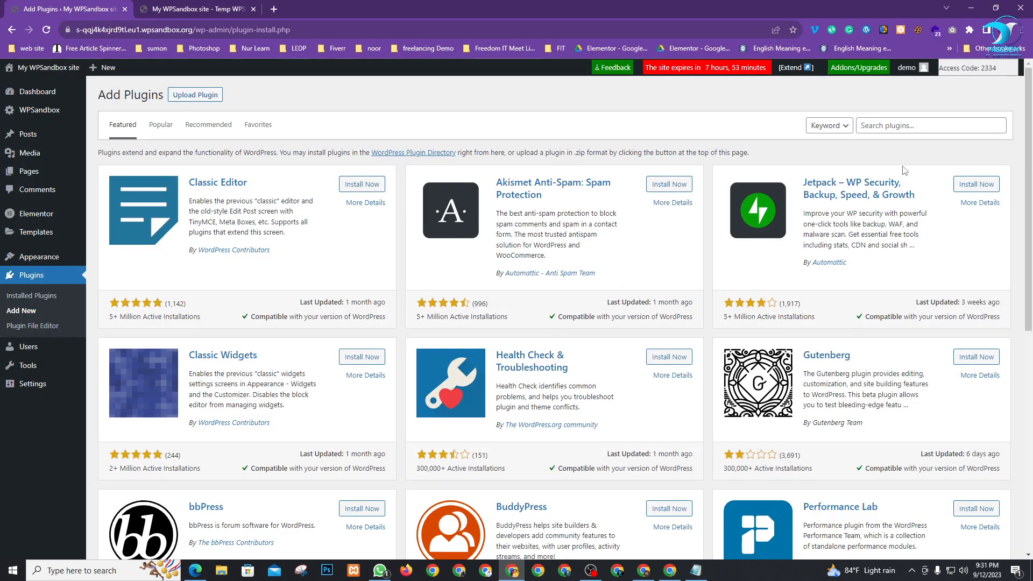
Search plugins for 'happy ad', then install and activate Happy Addons for Elementor
click(891, 125)
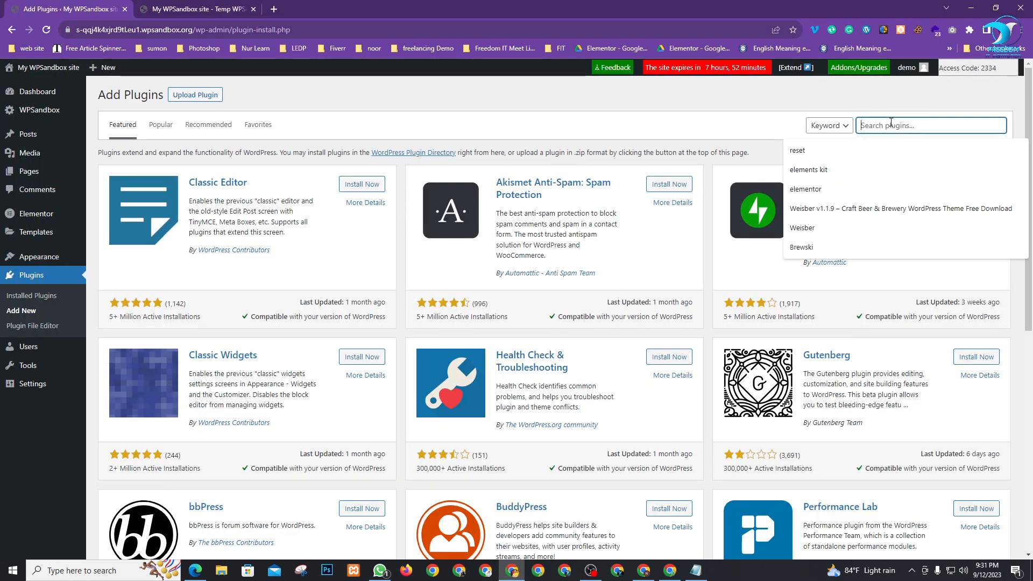
text(happy)
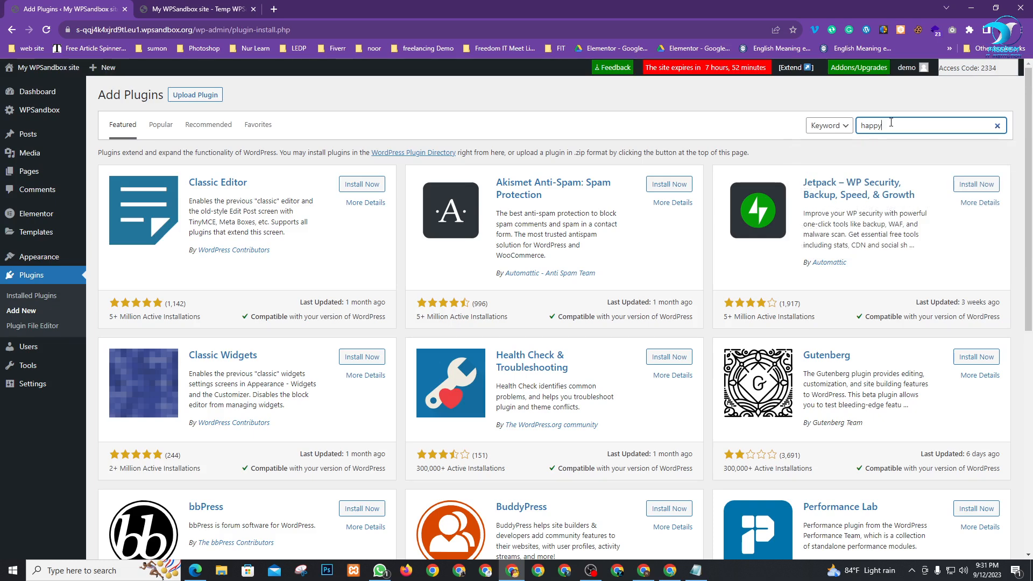
text( addons)
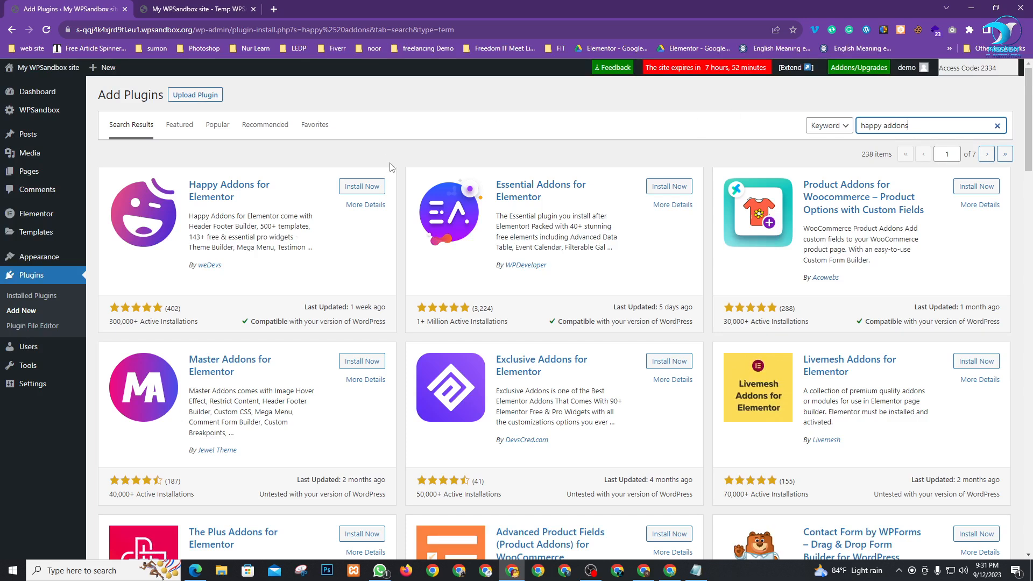
click(356, 188)
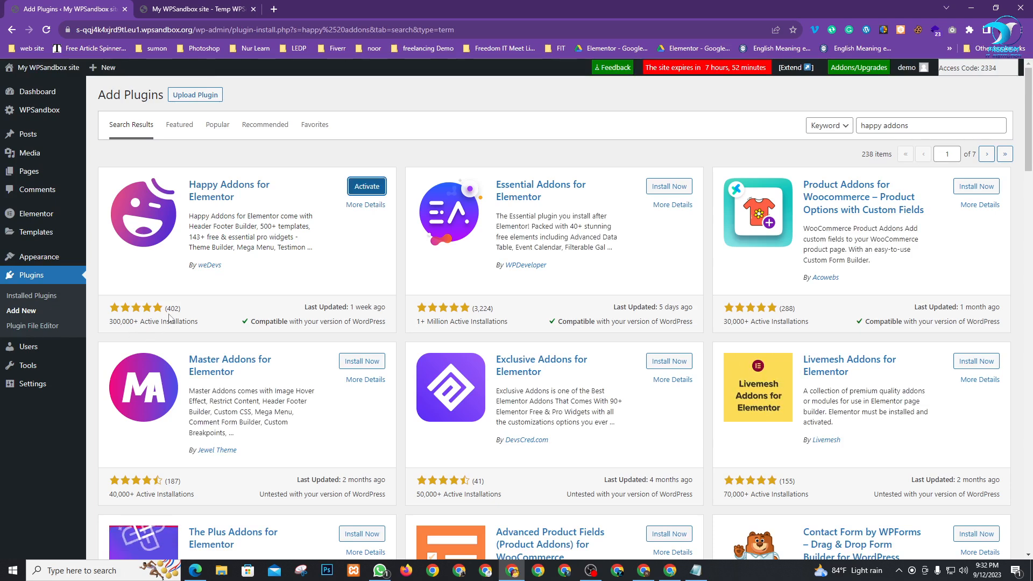
click(360, 186)
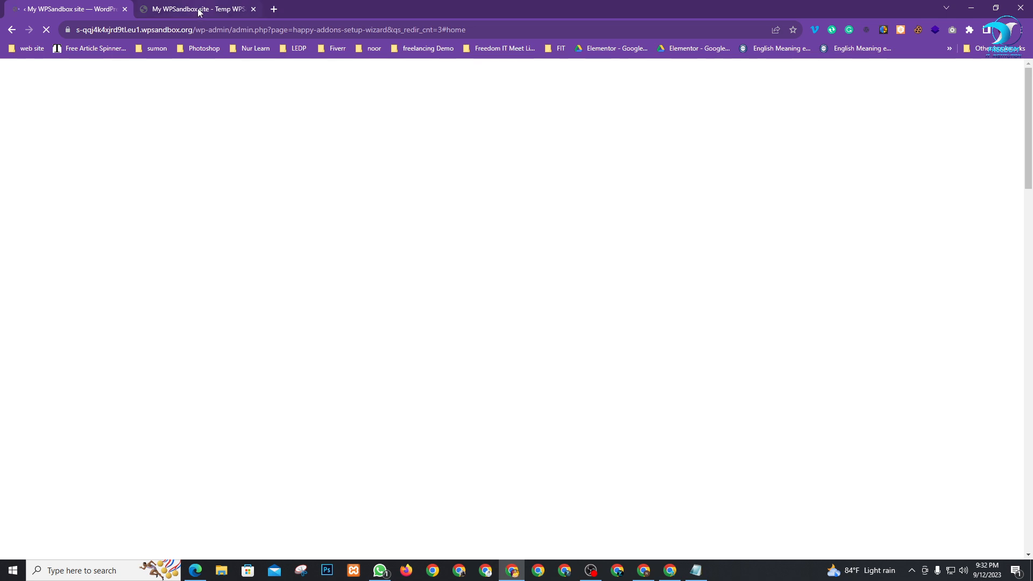
Skip the Happy Addons setup wizard, confirm with OK, and look over its Home dashboard
mouse_move(199, 11)
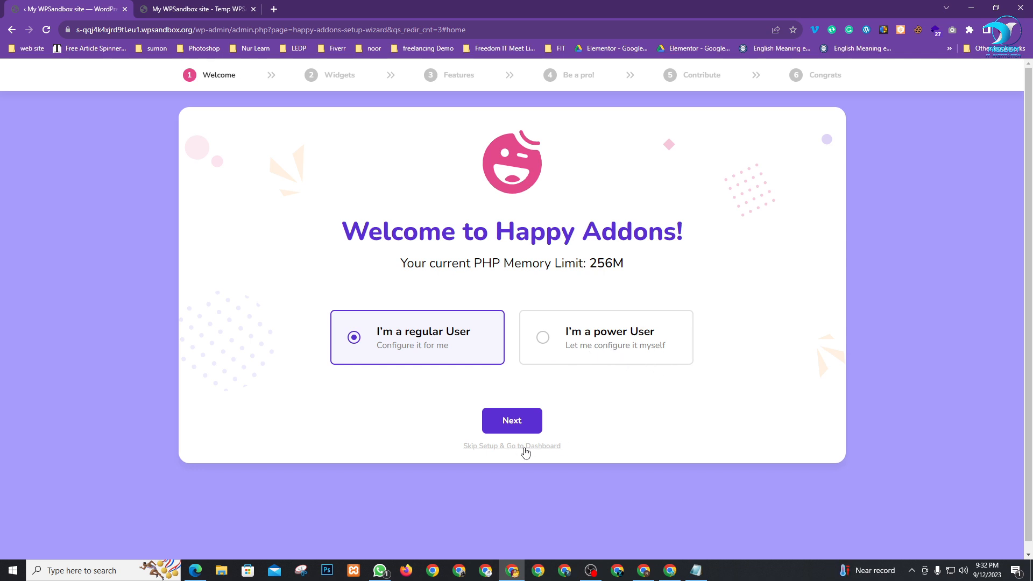
click(501, 449)
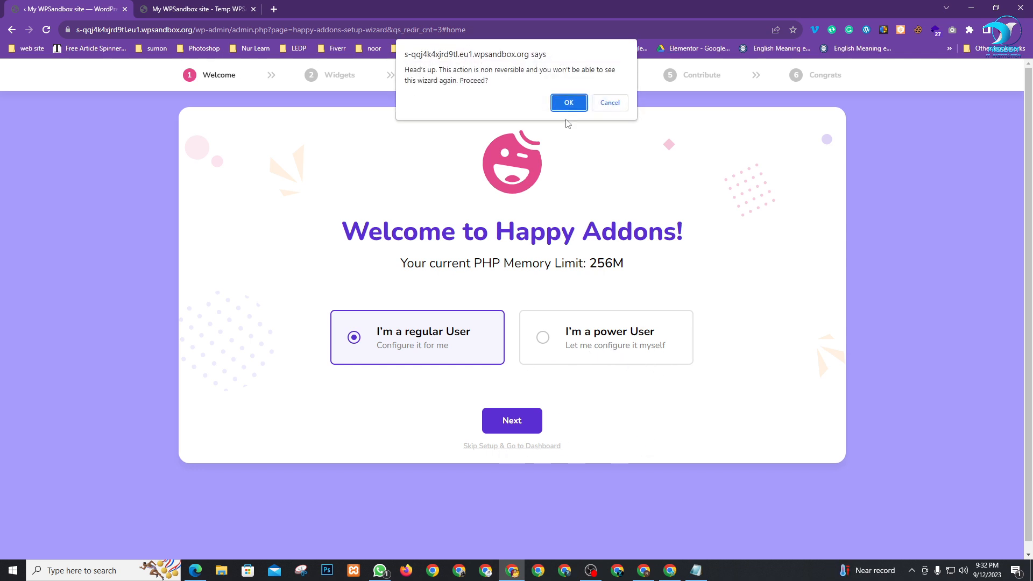
click(570, 100)
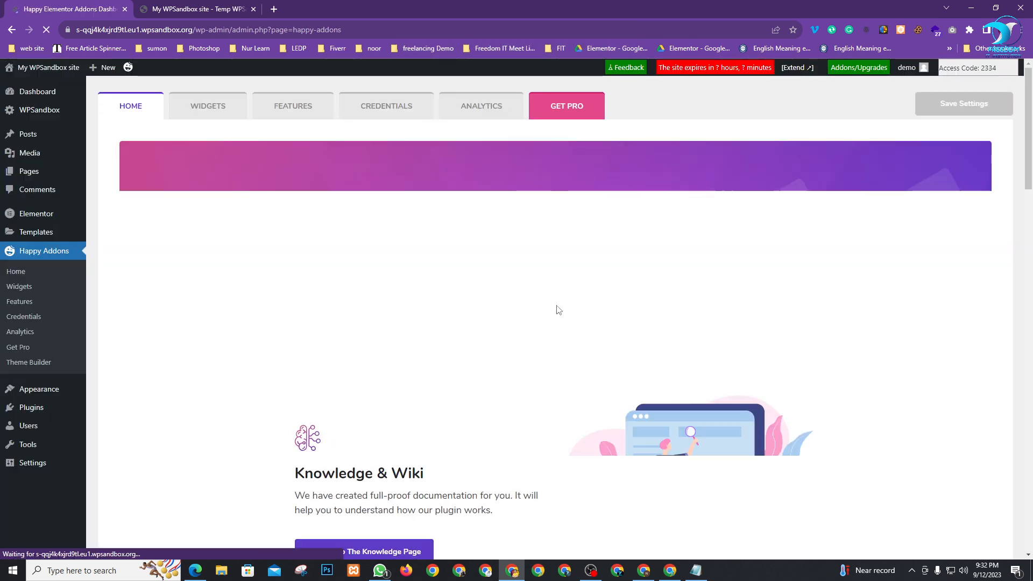
scroll(476, 347, down, 10)
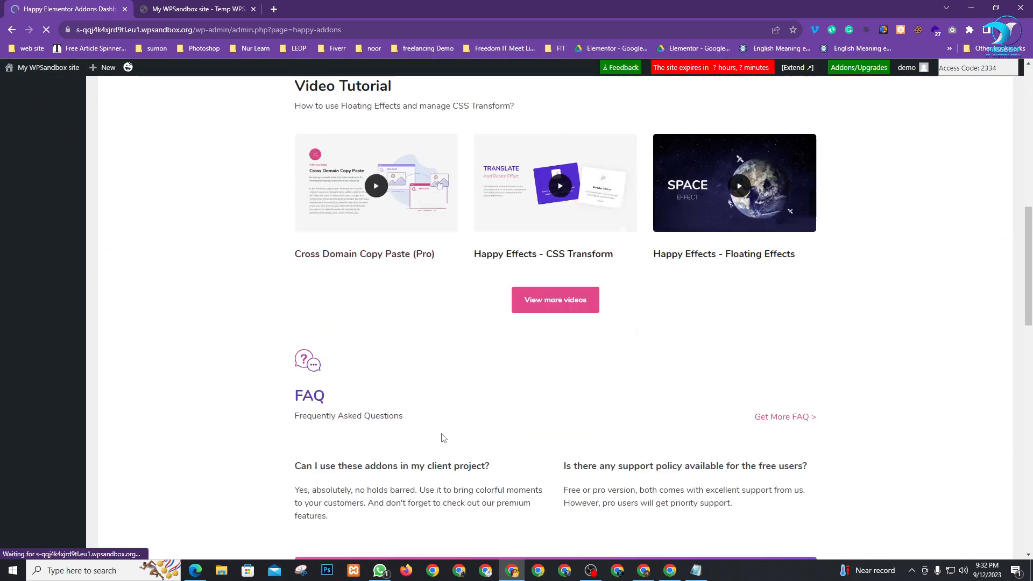
scroll(444, 435, up, 11)
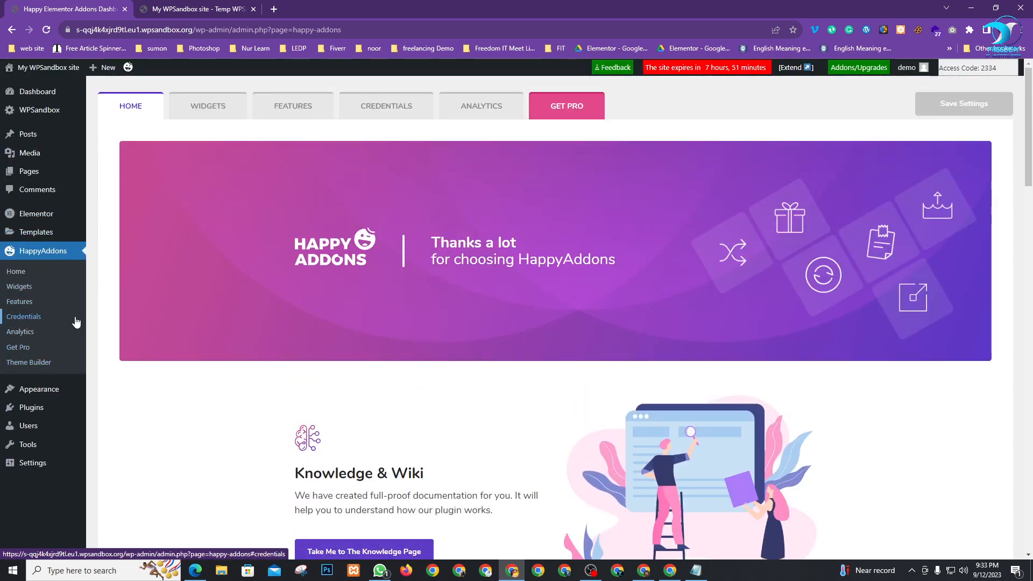
In All Pages, select Privacy Policy and Sample Page and apply the Move to Trash bulk action
mouse_move(28, 172)
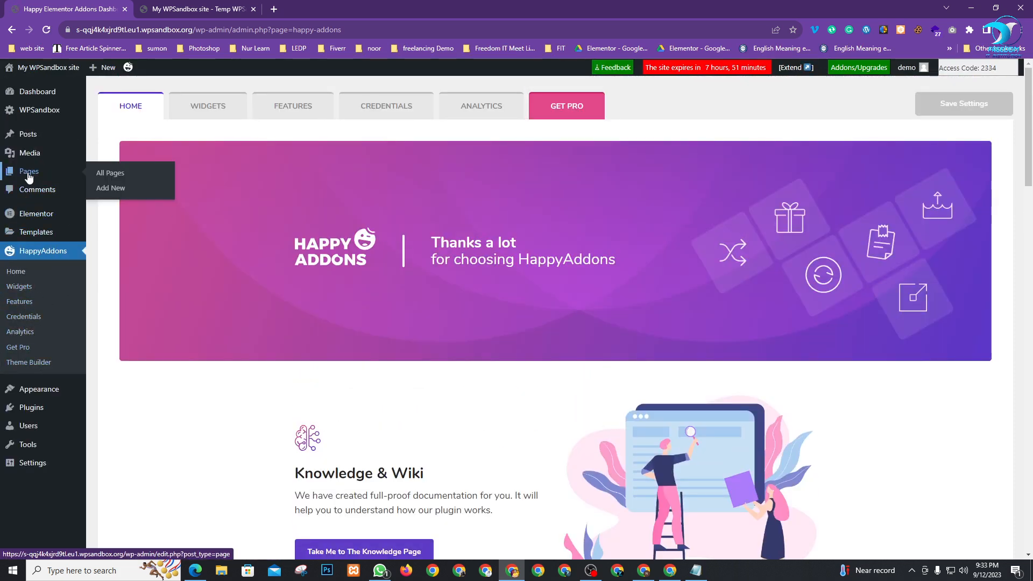
click(107, 179)
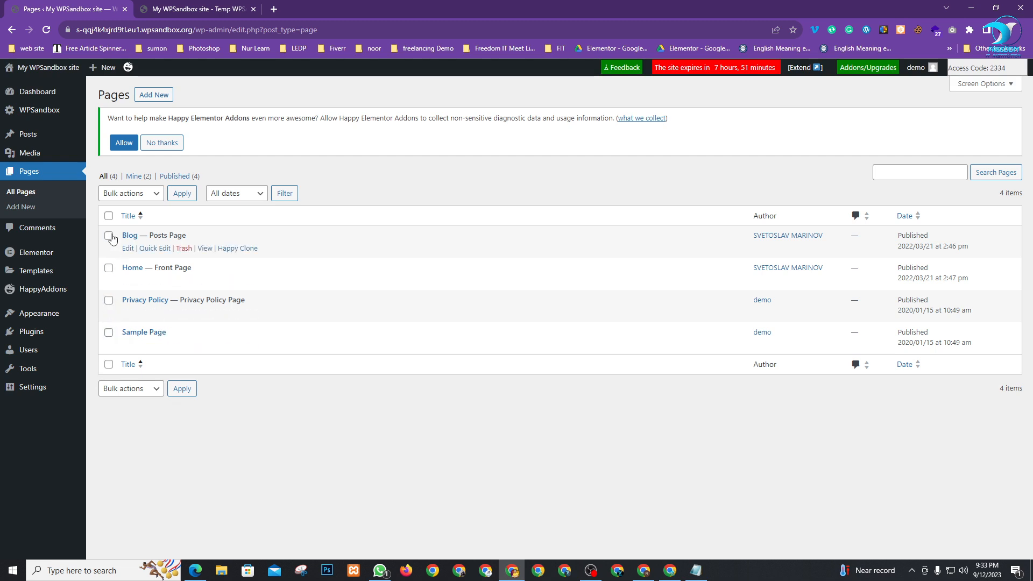
click(108, 216)
click(108, 235)
click(109, 267)
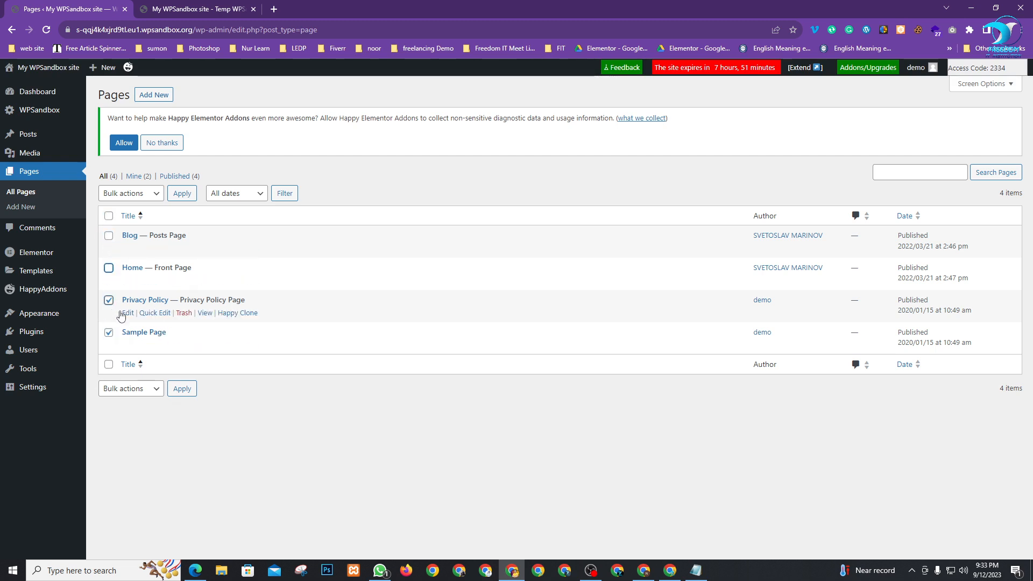
click(150, 195)
click(136, 229)
click(183, 196)
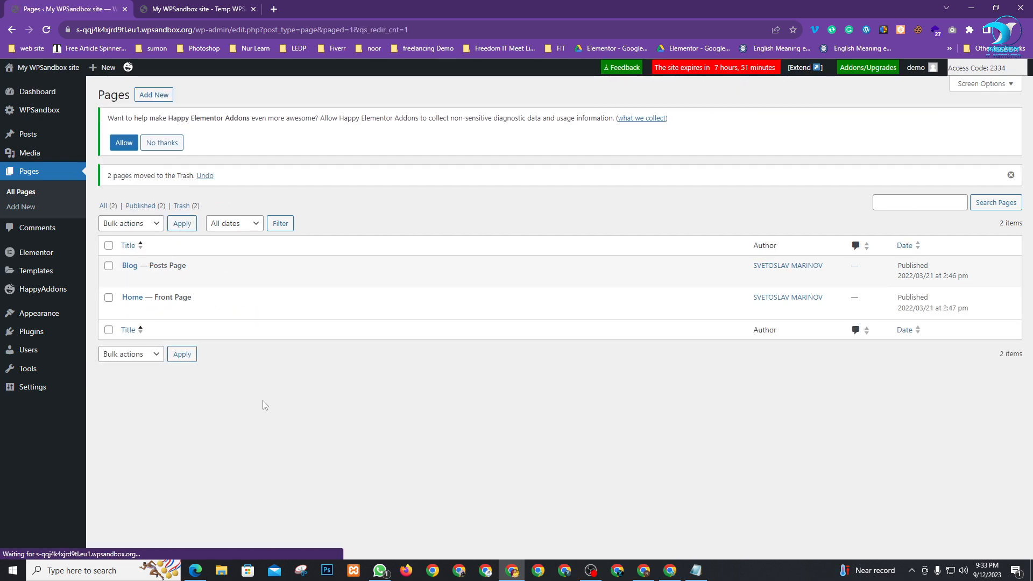
Open two extra Add New Page editors in new tabs and move the site preview tab aside
right_click(151, 99)
click(162, 103)
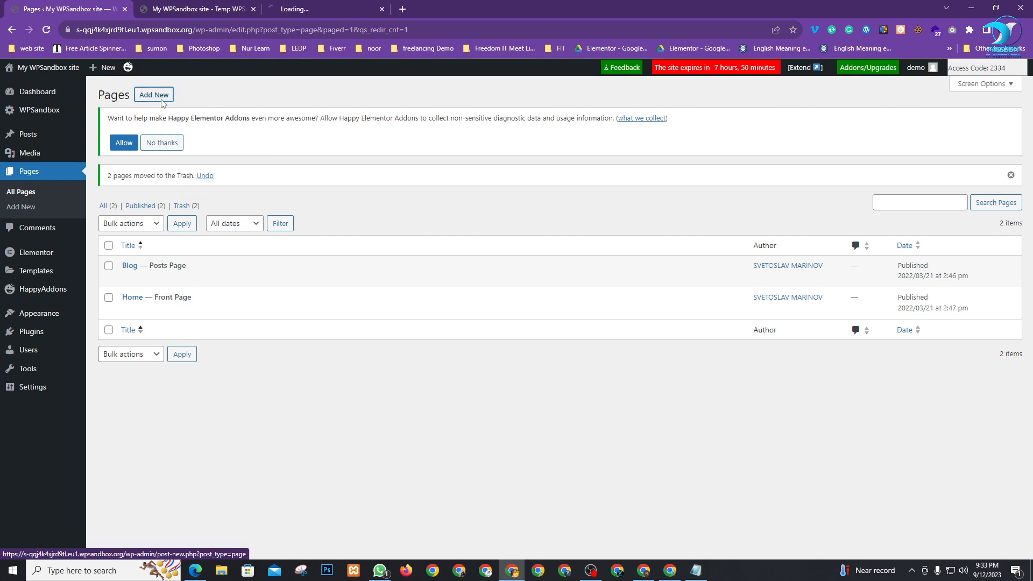
drag(206, 8, 368, 25)
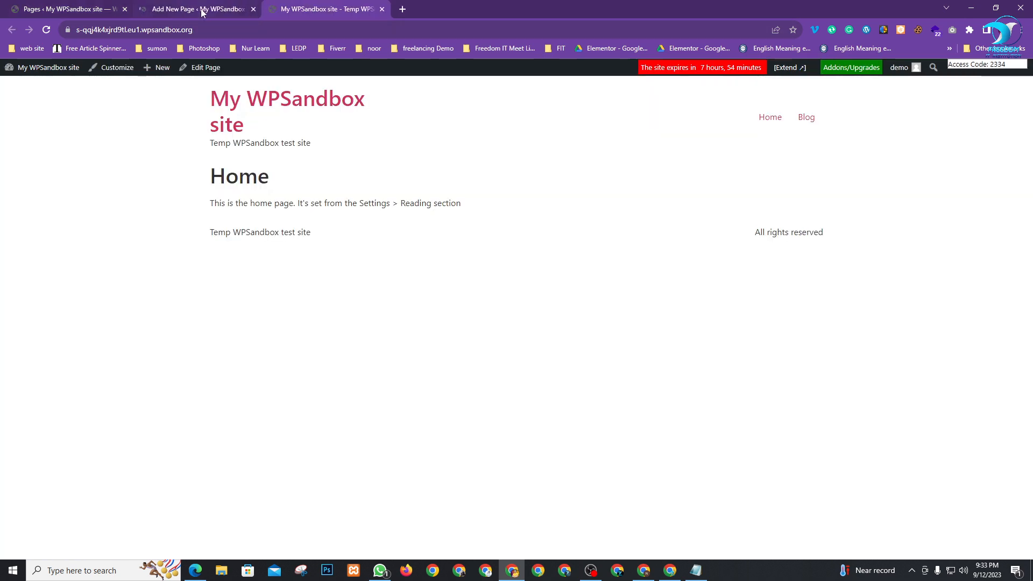
click(203, 10)
click(55, 8)
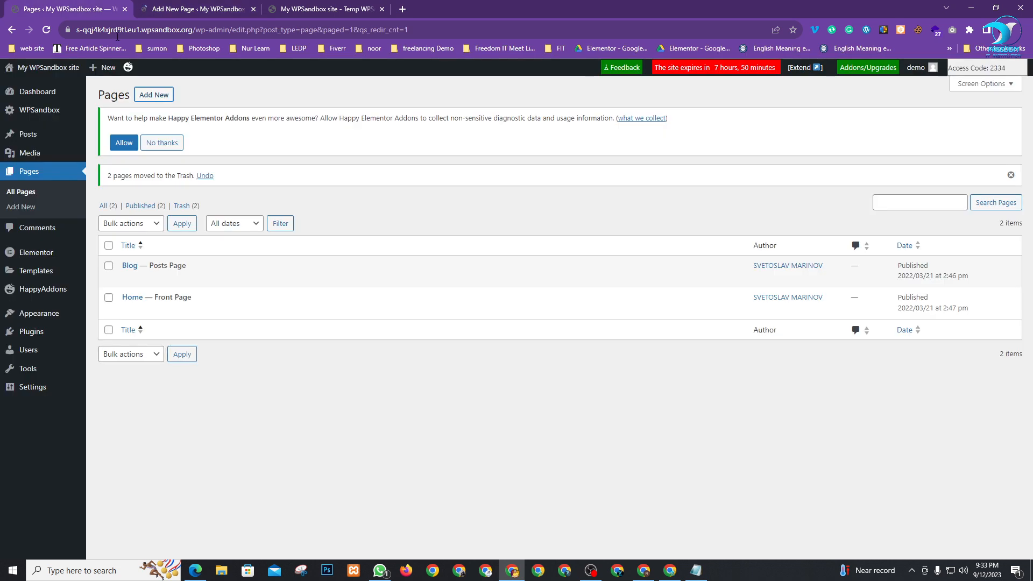
right_click(145, 93)
click(161, 99)
click(173, 5)
drag(295, 9, 452, 9)
click(203, 8)
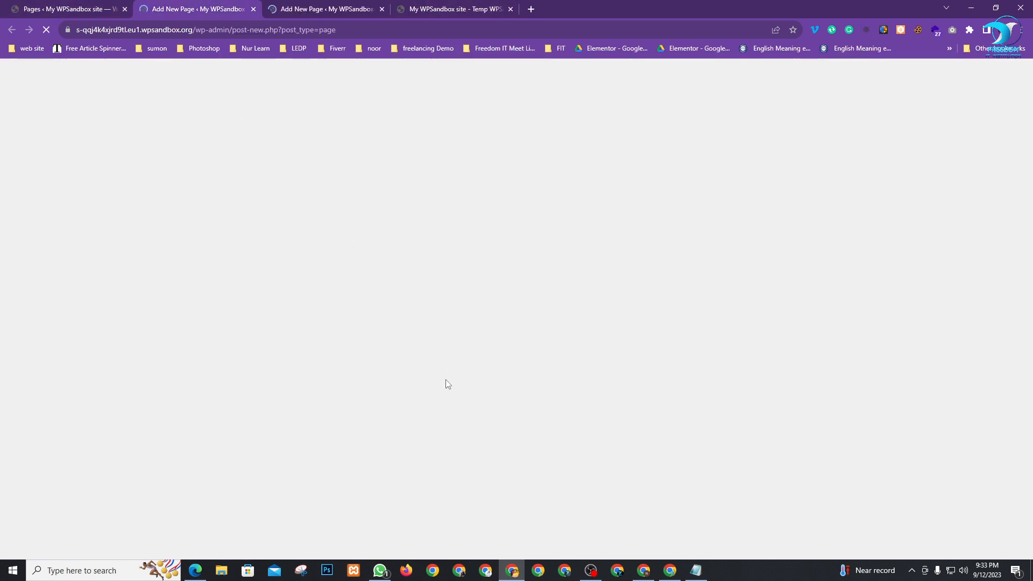
click(76, 8)
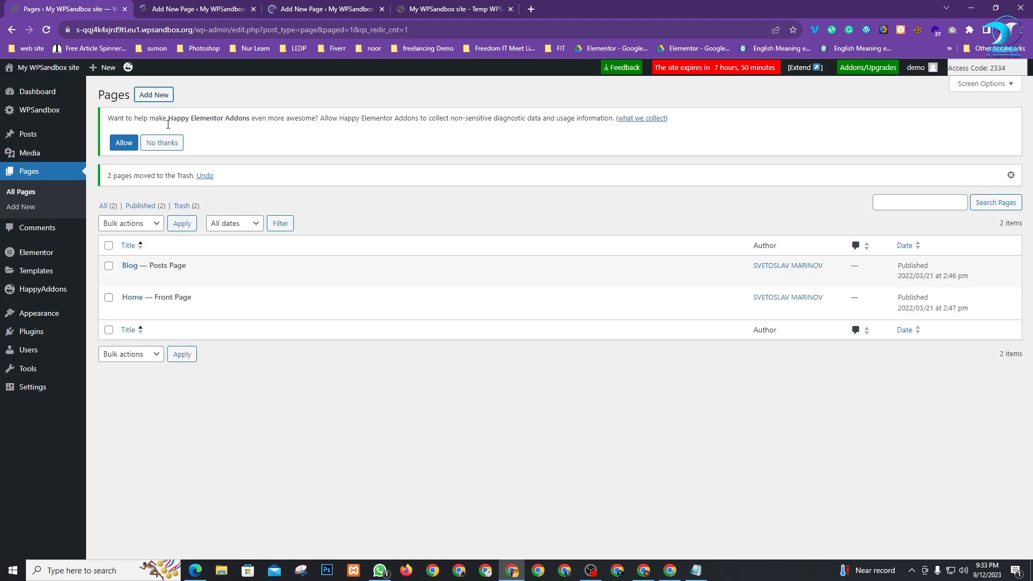
Move the site preview tab to the end and look through each new page editor tab
right_click(149, 97)
click(199, 6)
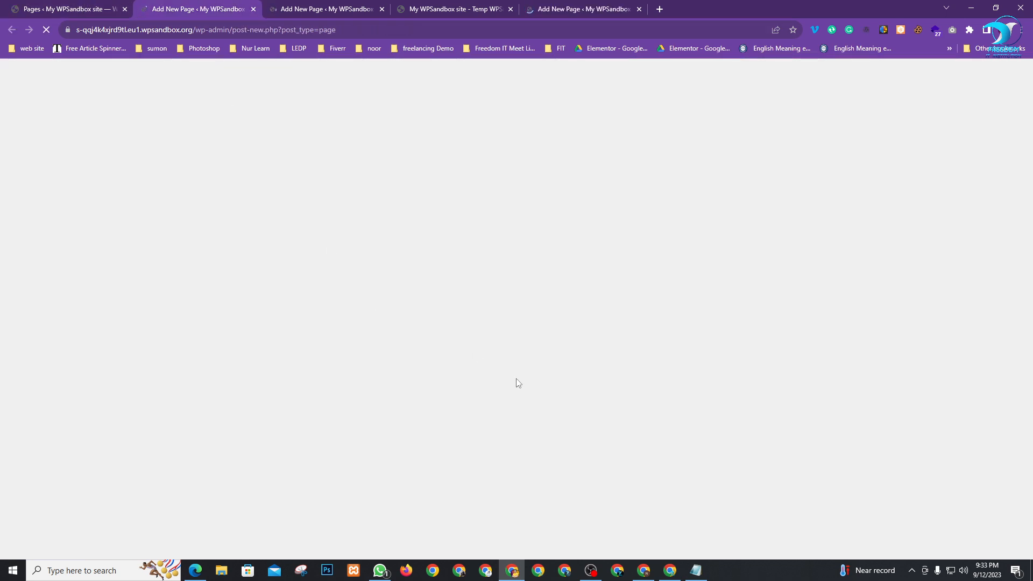
drag(425, 7, 587, 5)
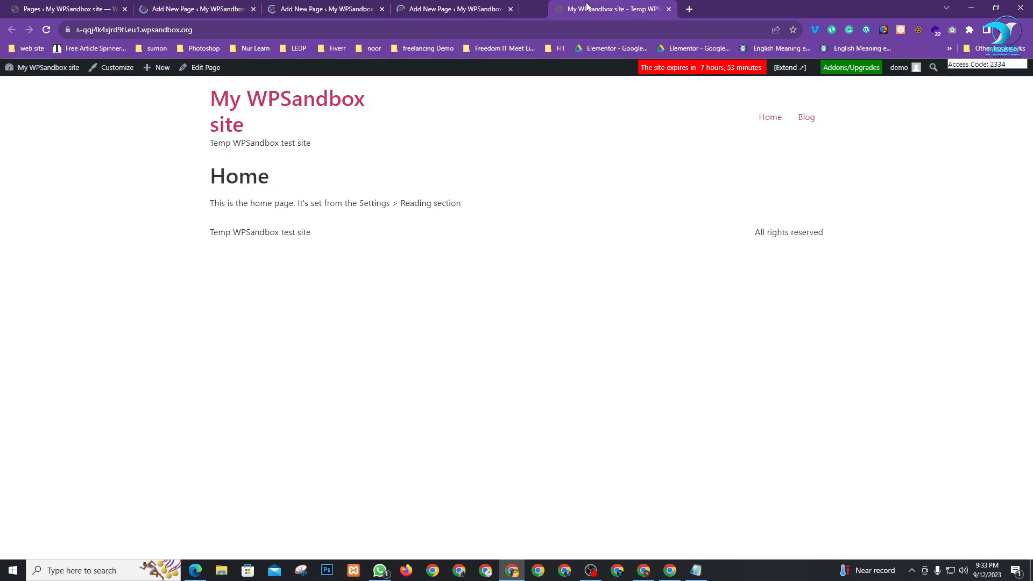
click(193, 7)
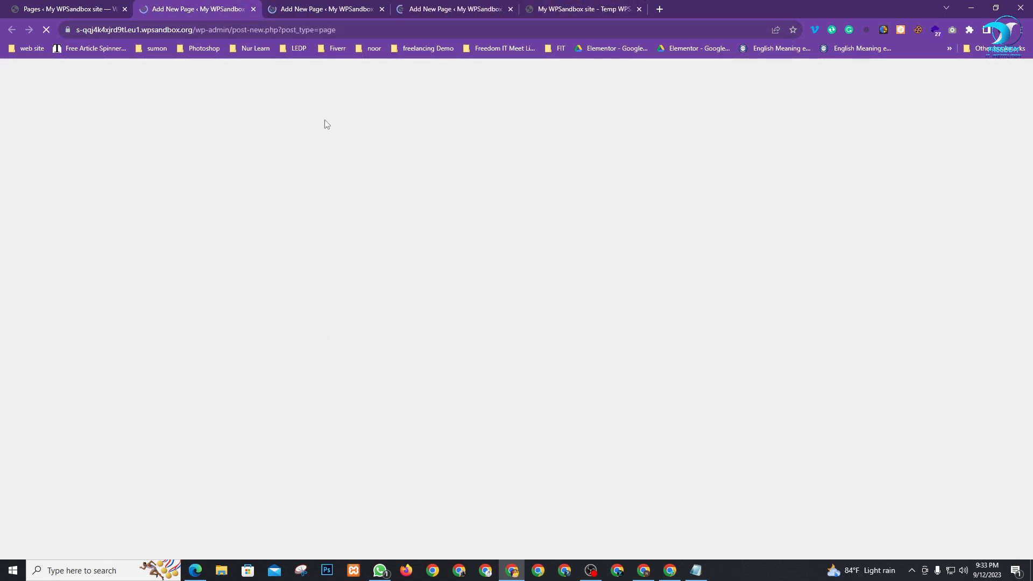
click(313, 8)
click(472, 8)
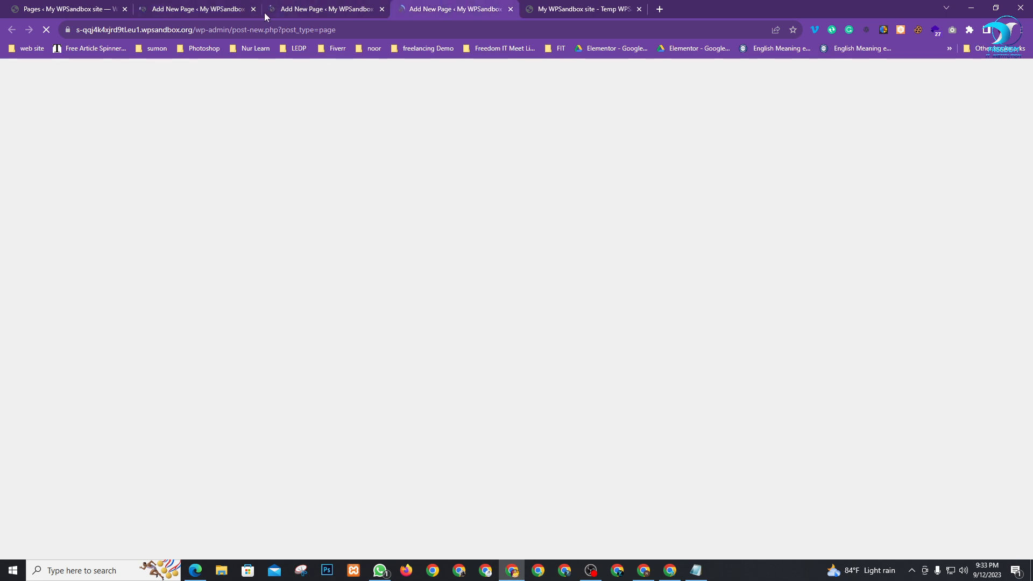
click(200, 7)
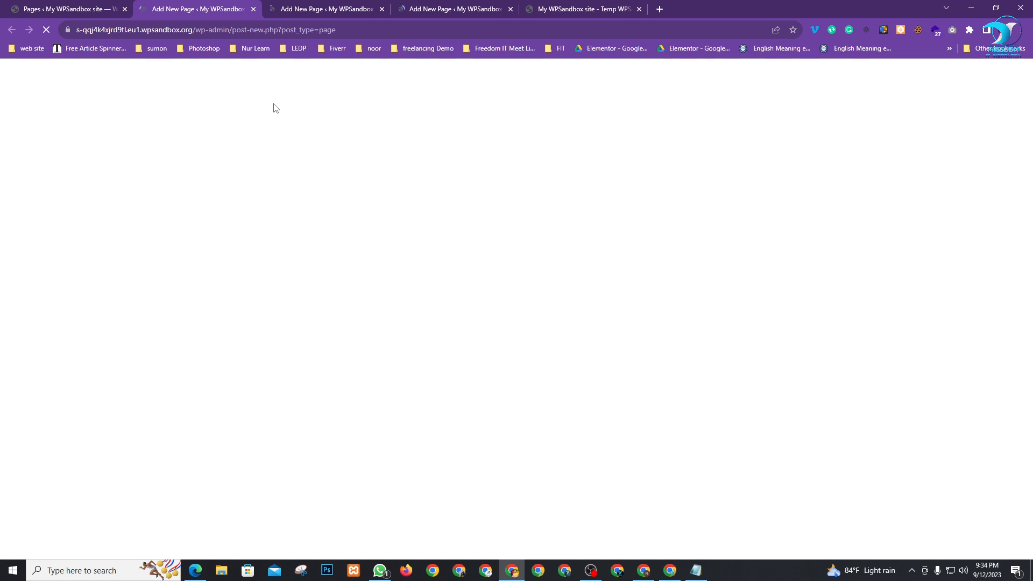
click(342, 3)
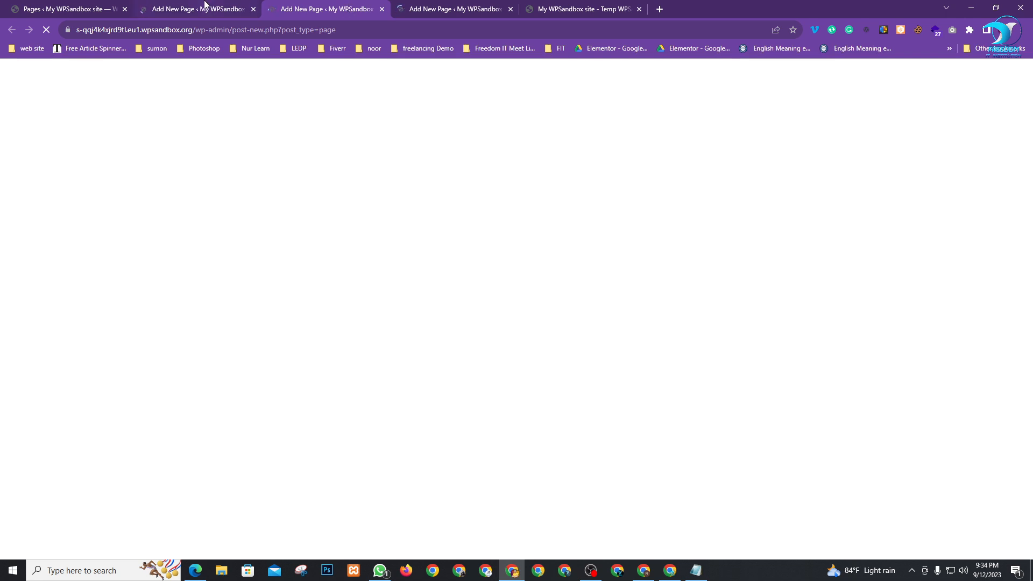
click(204, 3)
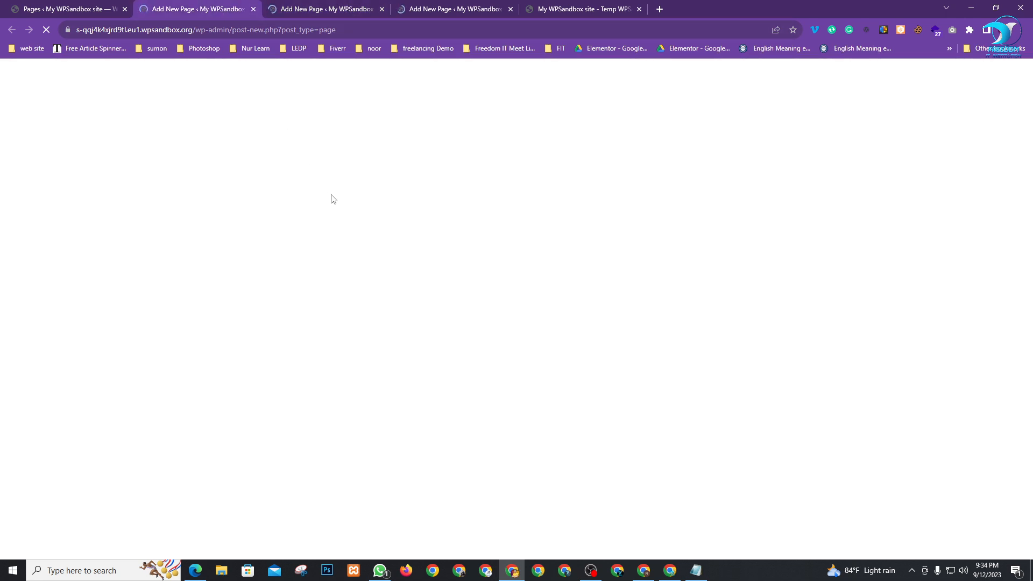
Close the duplicate new-page tabs, glance at the live Home page, and return to All Pages
click(365, 15)
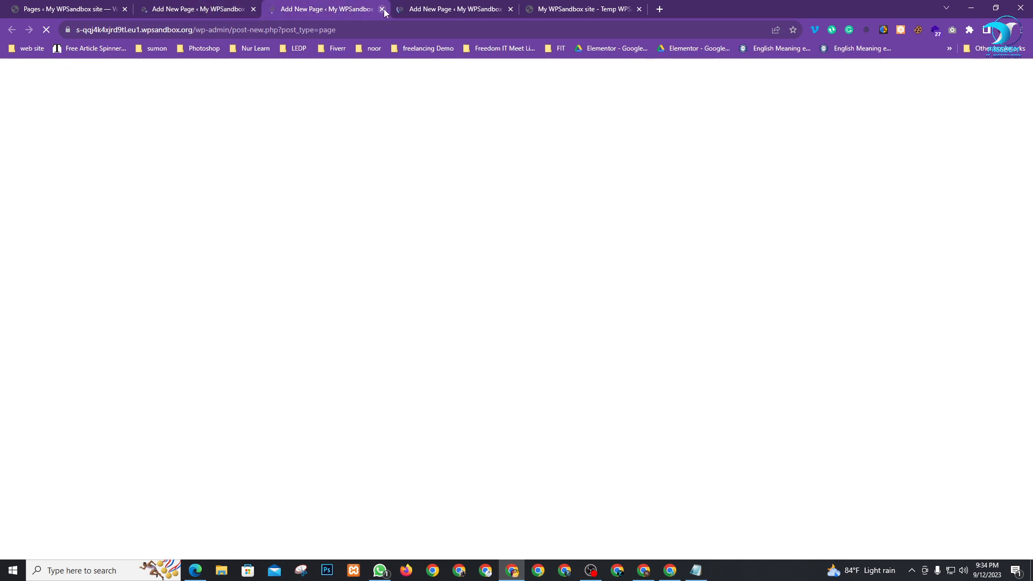
click(382, 9)
click(382, 9)
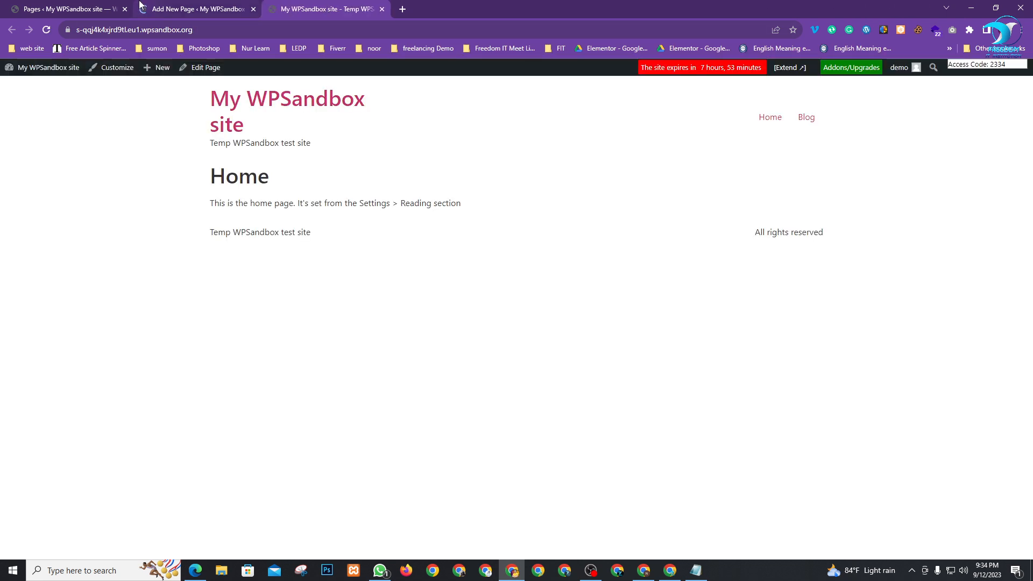
click(188, 10)
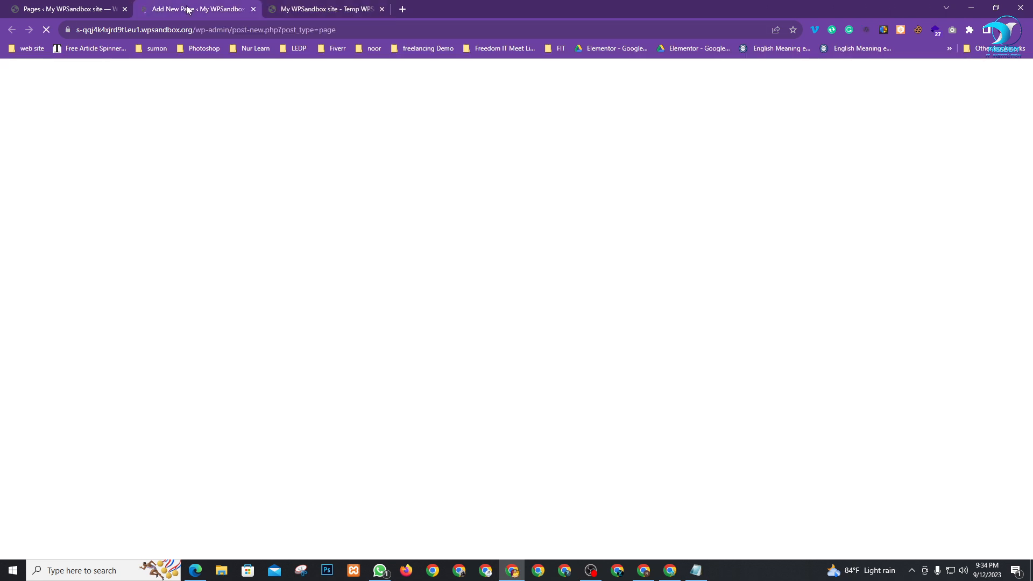
click(47, 5)
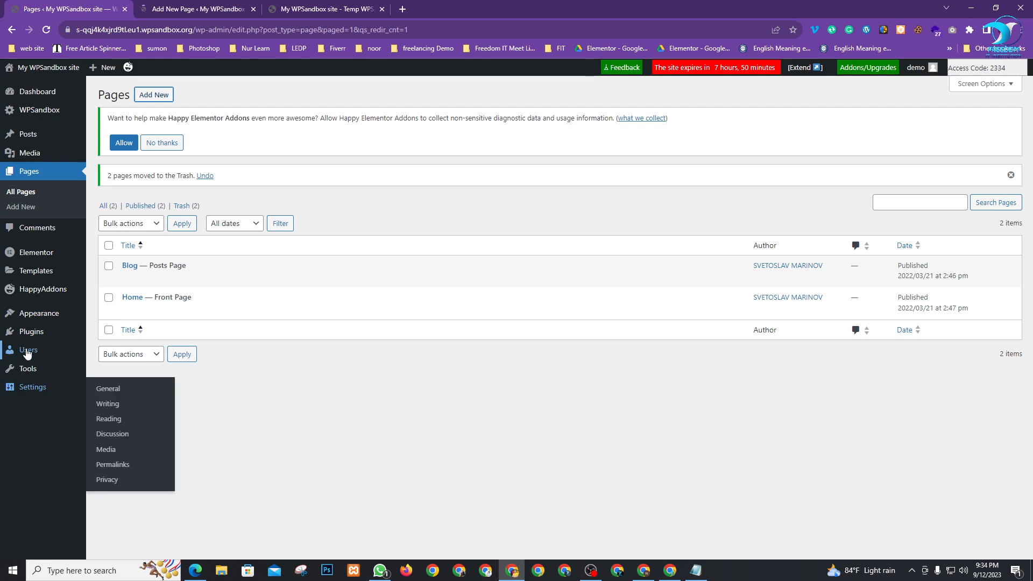
click(165, 15)
click(253, 9)
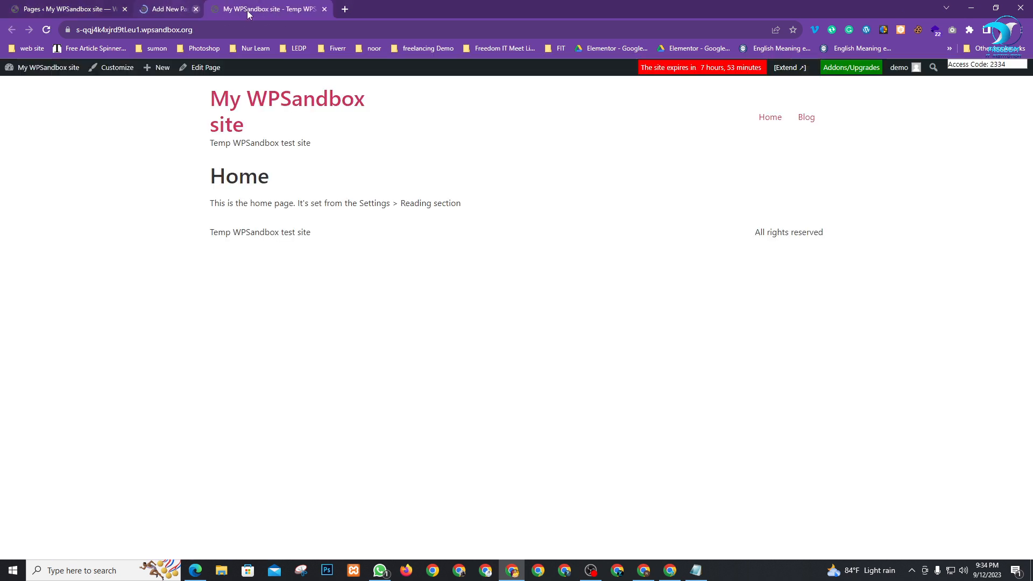
click(93, 13)
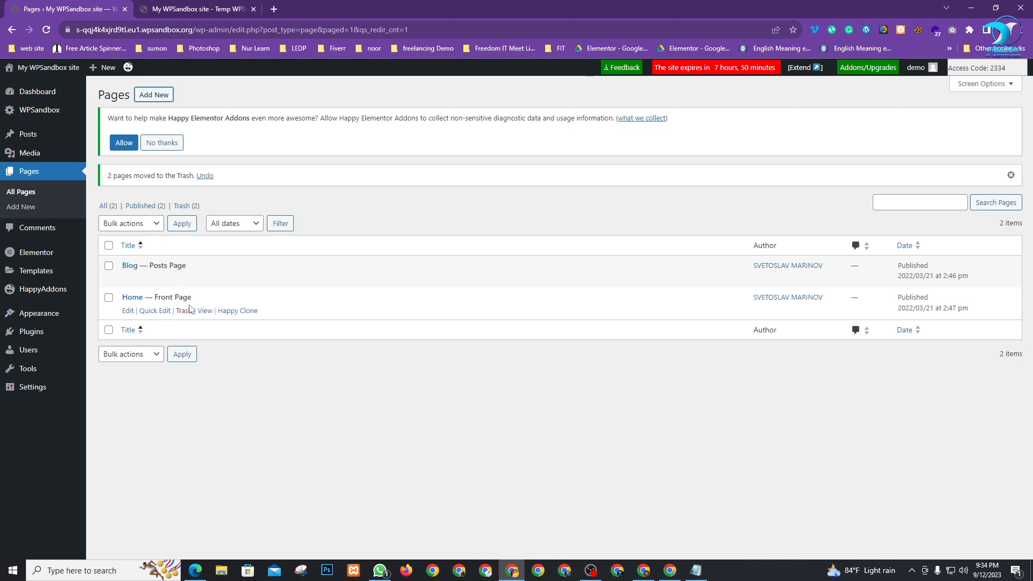
click(184, 8)
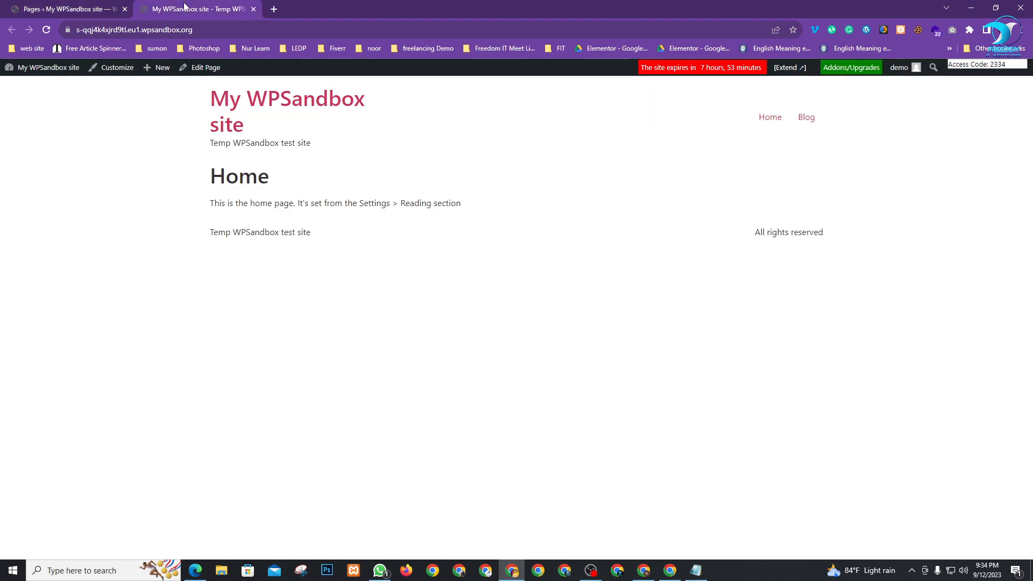
click(31, 8)
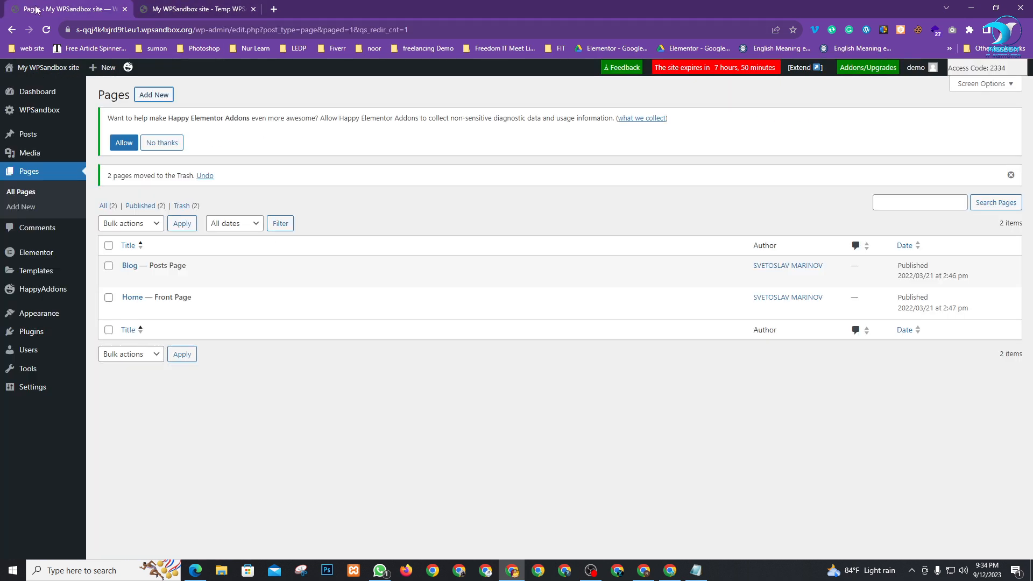
mouse_move(156, 312)
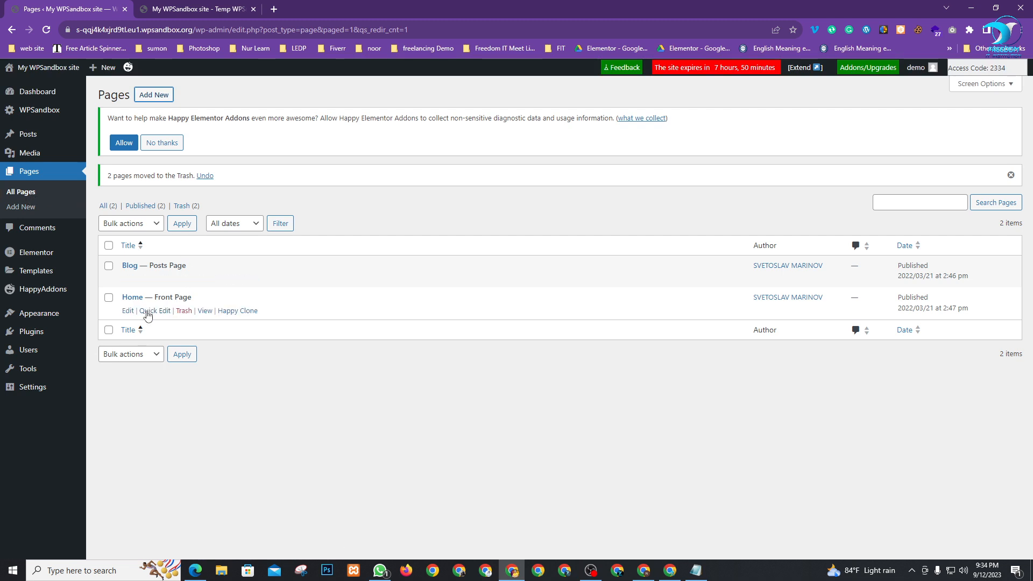
Open the Home page in the block editor, dismiss the welcome guide, and choose Edit with Elementor
click(128, 312)
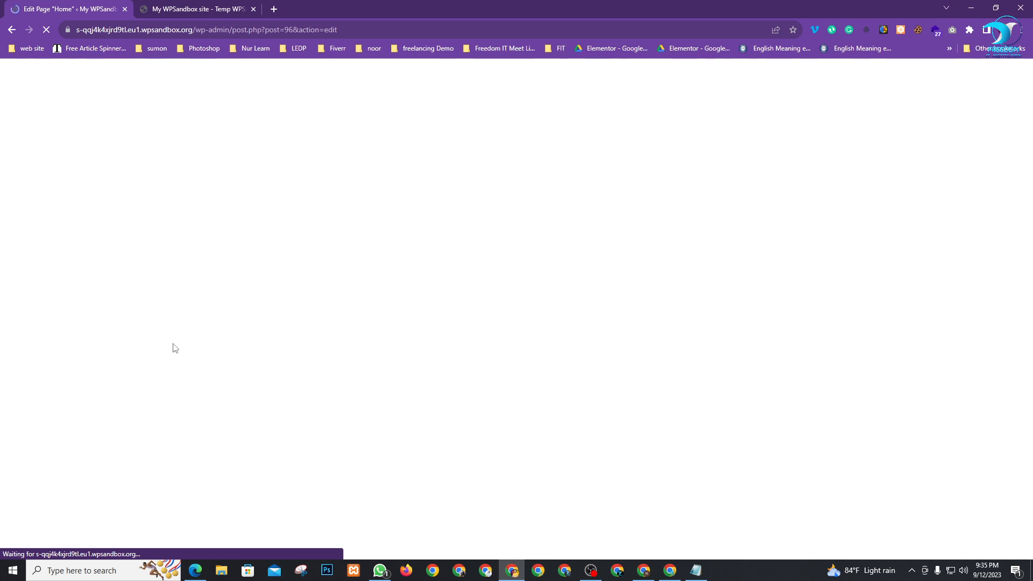
click(184, 7)
click(79, 6)
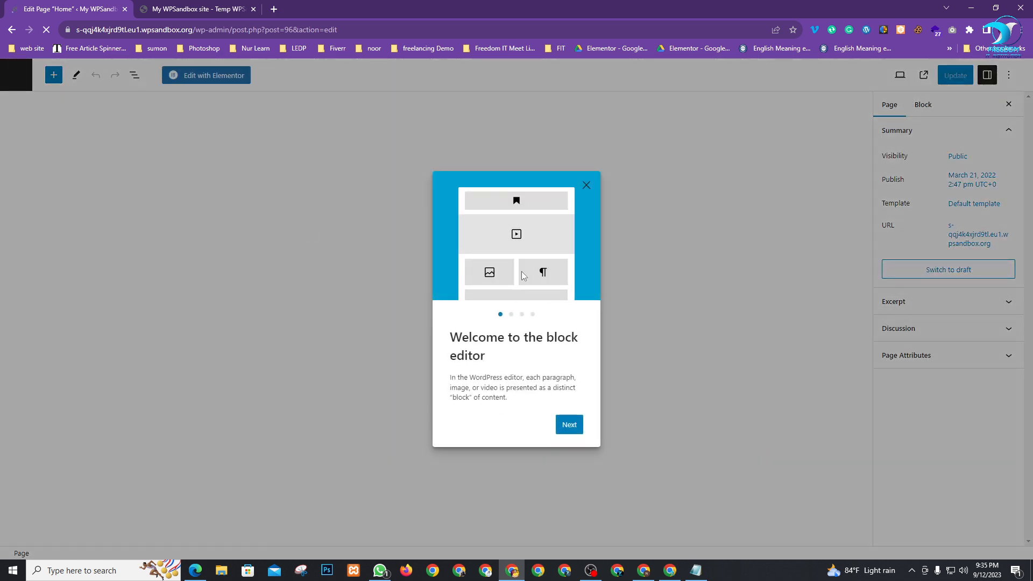
click(586, 186)
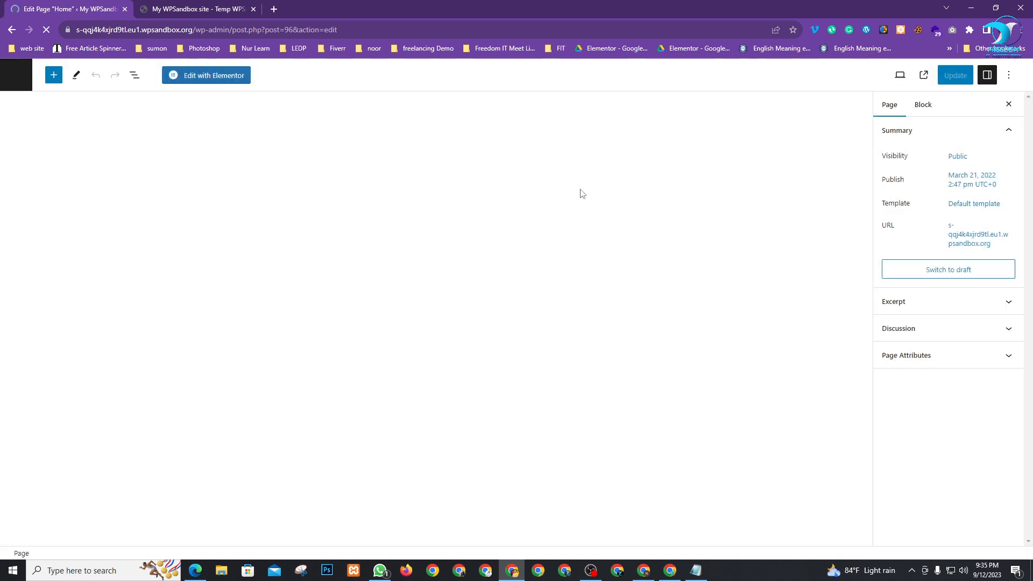
click(218, 82)
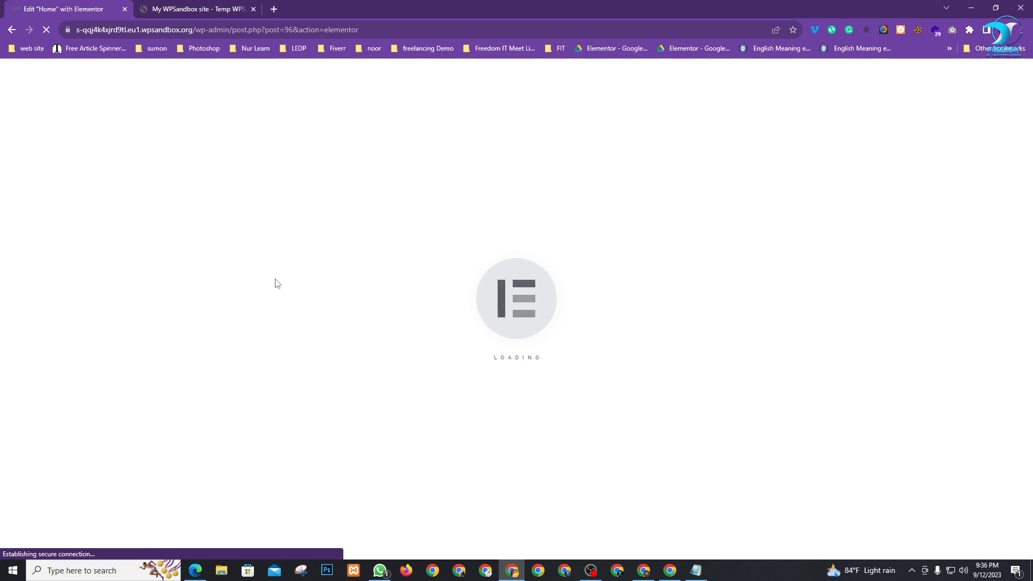
Move the Elementor Home editor tab into second place and bring the Google Meet window forward
click(178, 6)
click(26, 5)
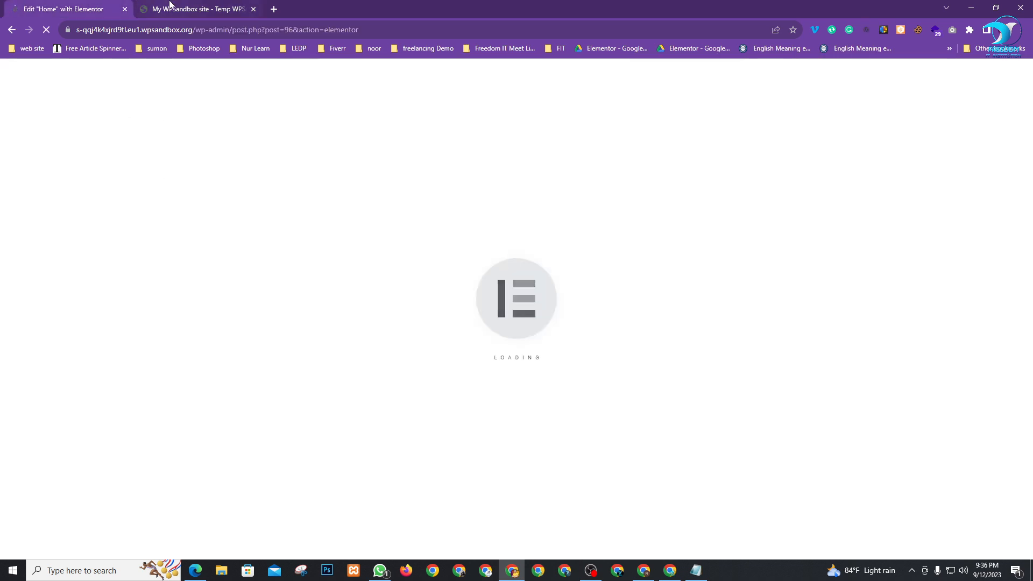
click(169, 4)
mouse_move(37, 67)
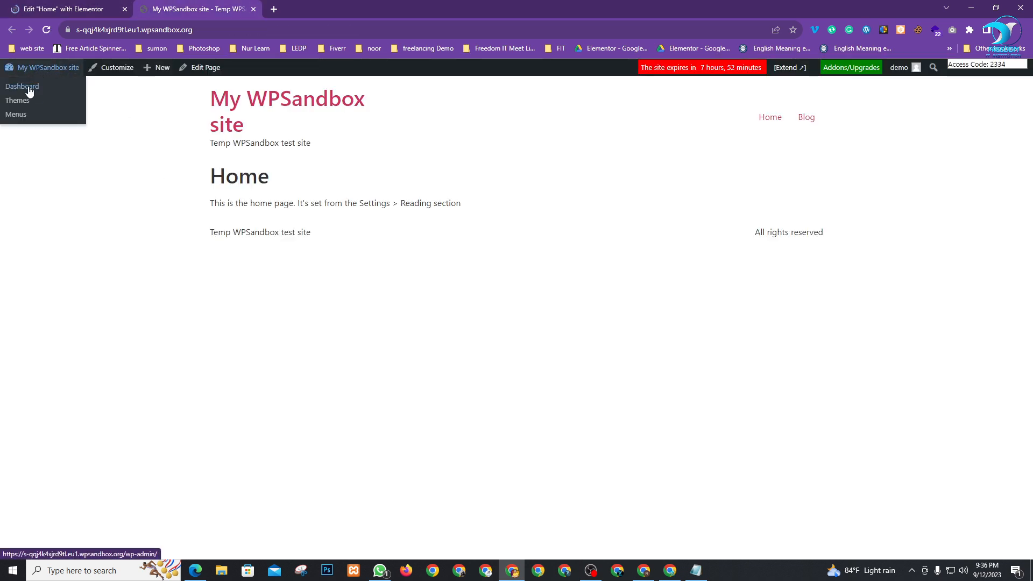
drag(81, 6, 193, 7)
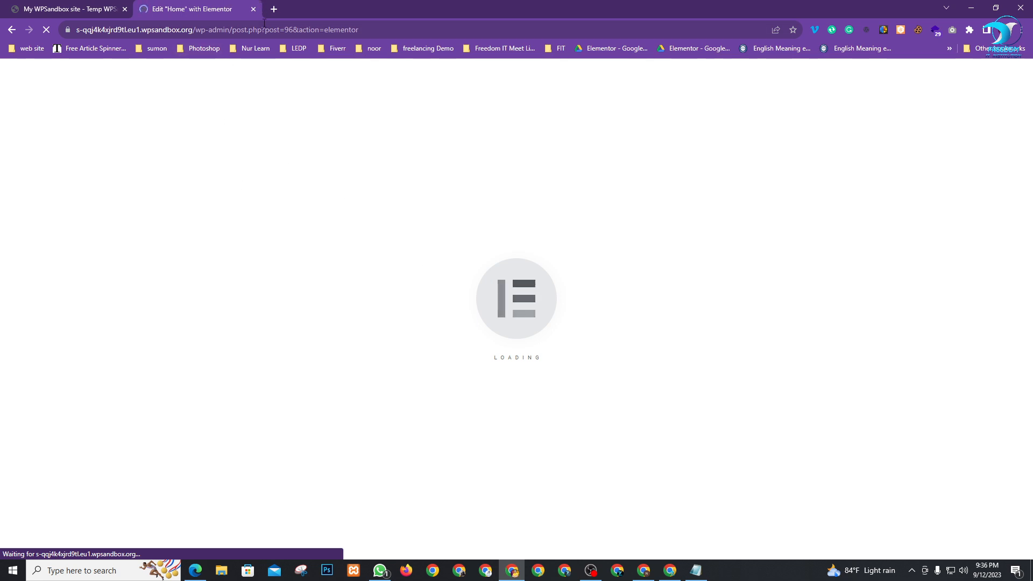
click(670, 569)
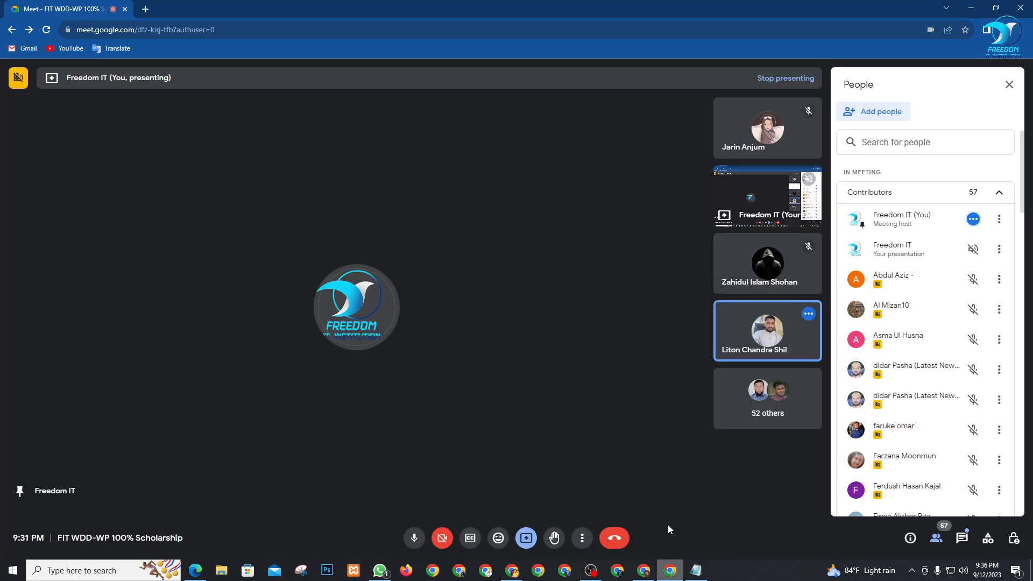
Close and reopen Google Meet's People list, scroll the participants, then return to Elementor
click(1009, 85)
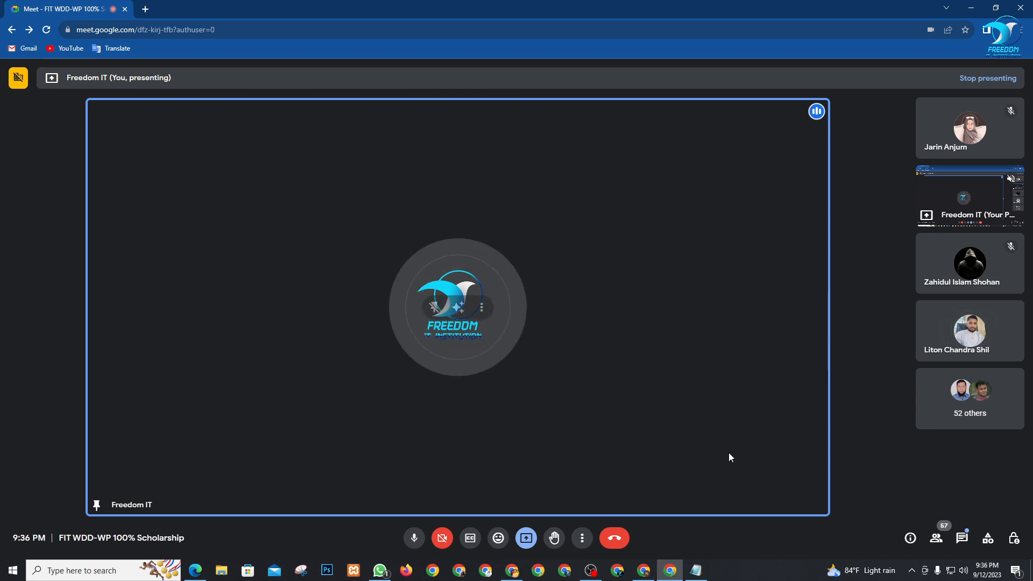
click(511, 570)
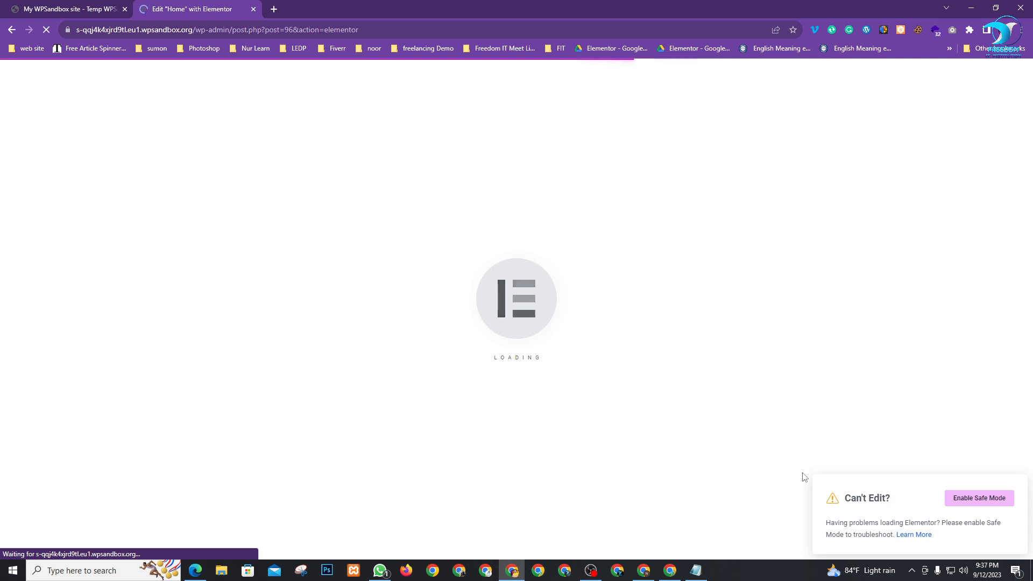
click(671, 572)
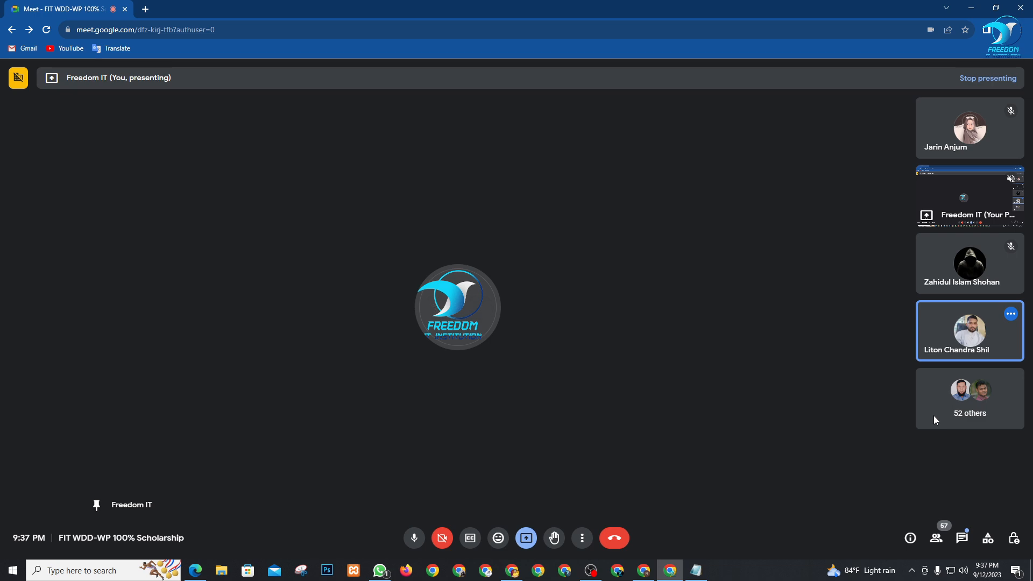
click(936, 542)
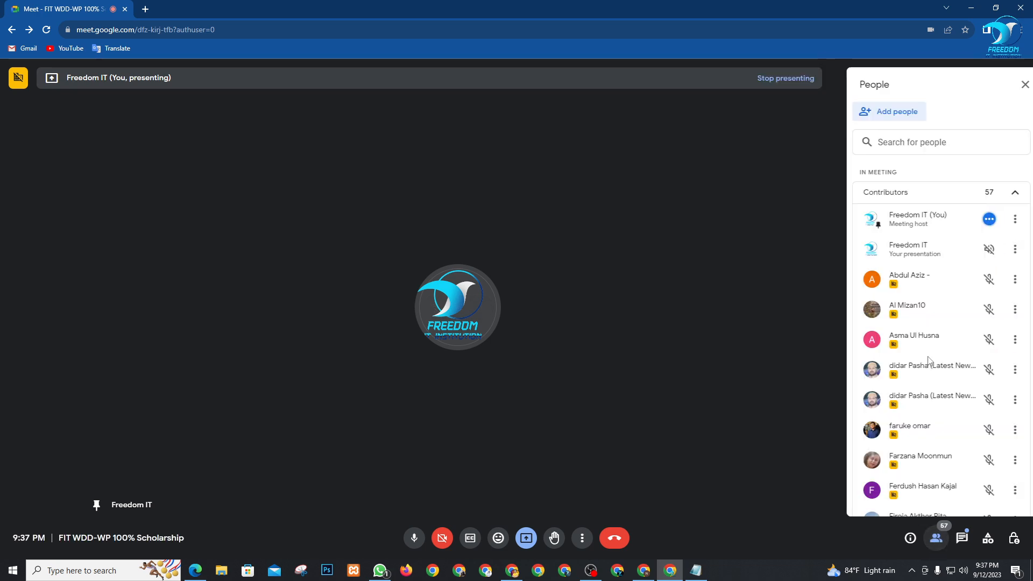
scroll(914, 322, down, 15)
scroll(914, 425, down, 6)
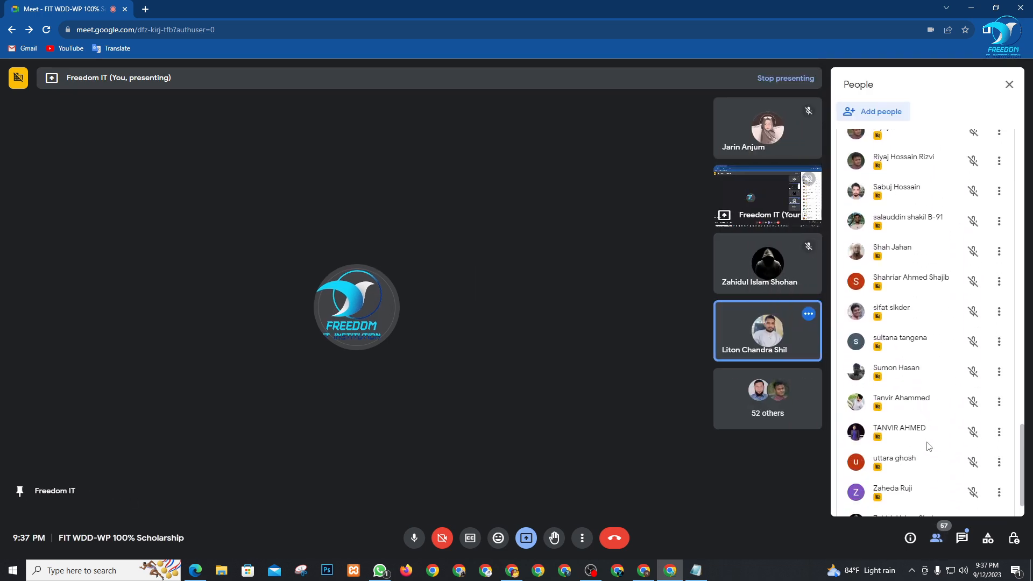
click(513, 571)
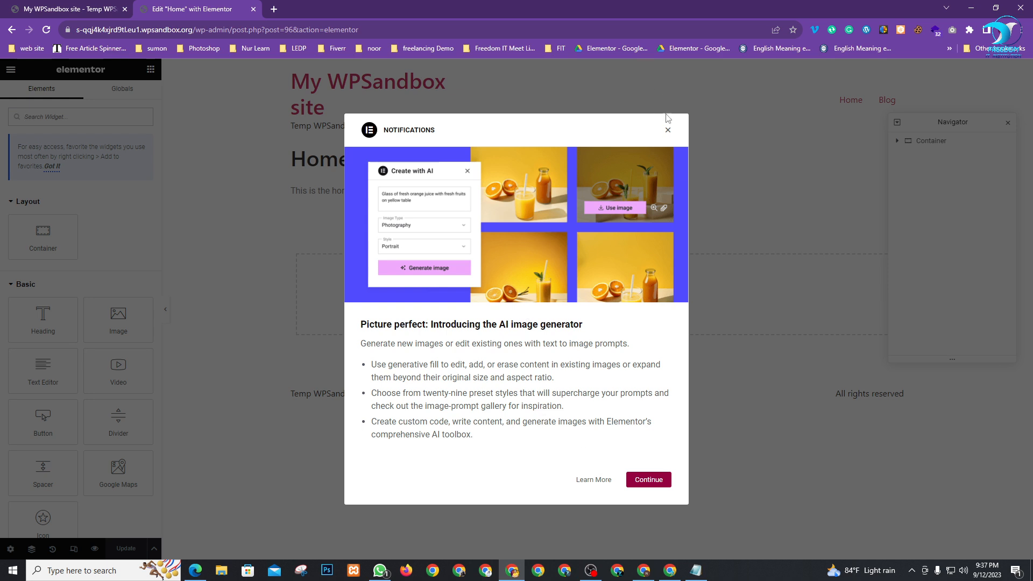
Dismiss Notifications and Navigator, set the Home page layout to Elementor Canvas, and update
click(668, 132)
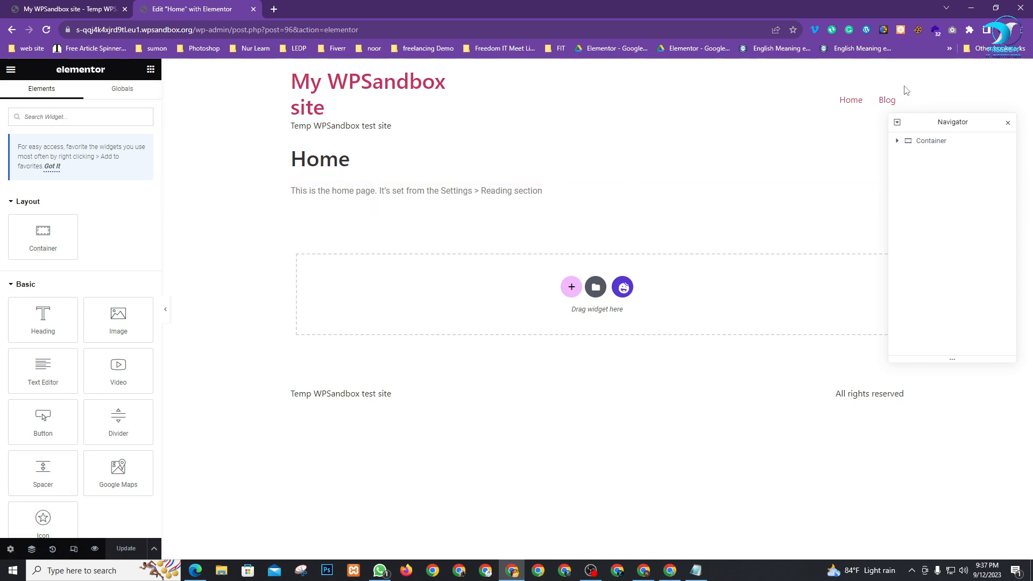
click(1007, 123)
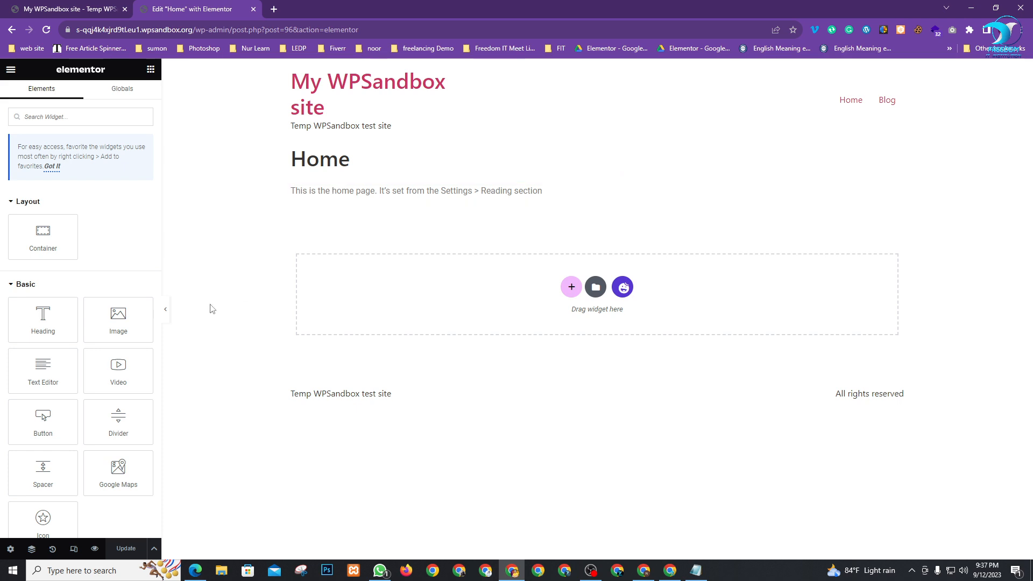
click(11, 550)
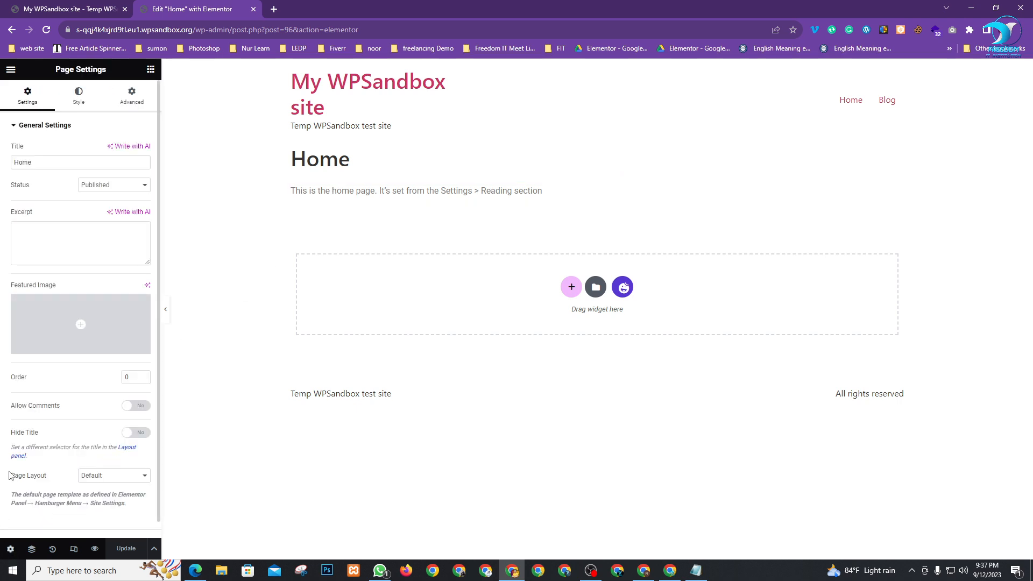
click(115, 476)
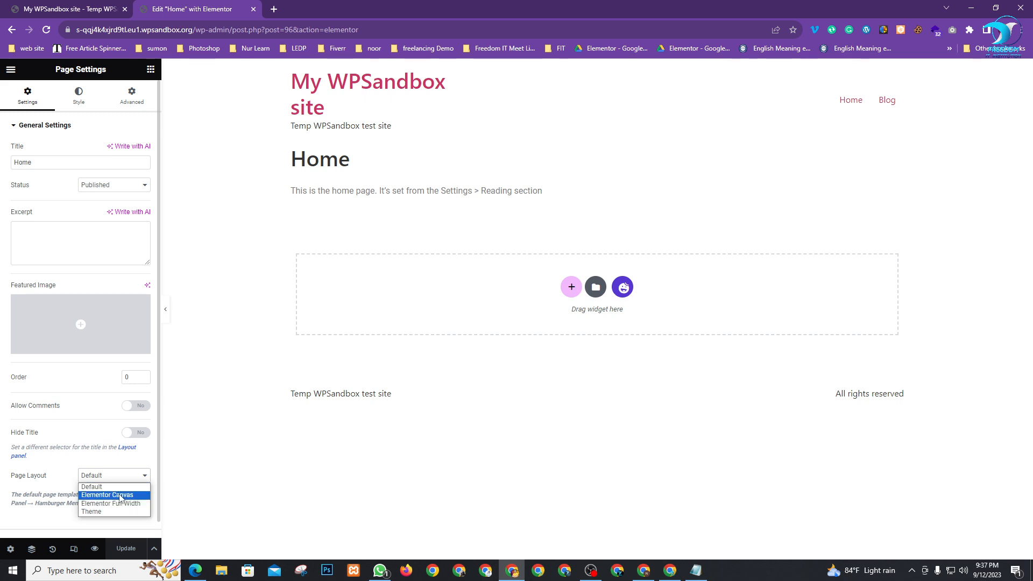
click(122, 495)
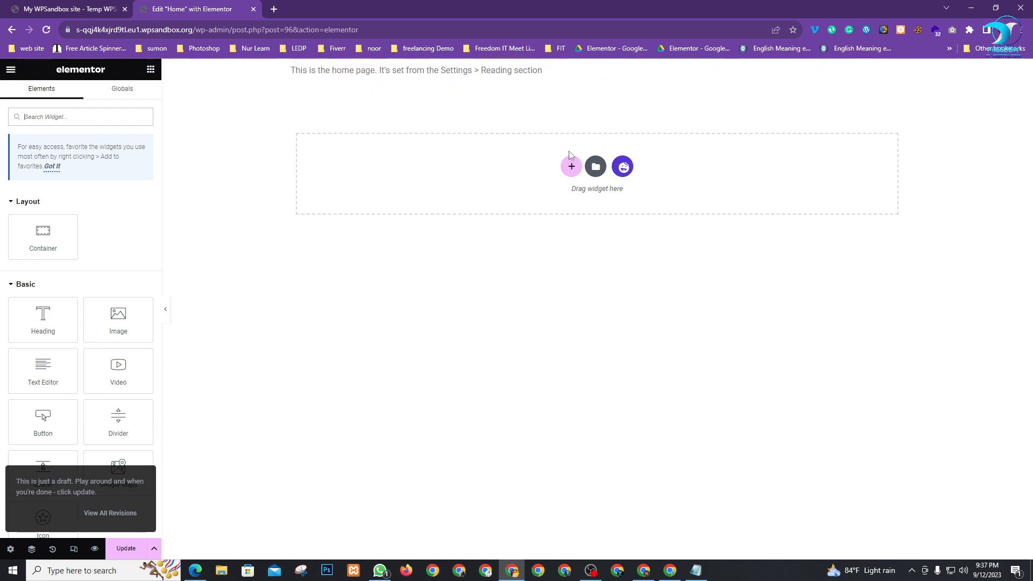
click(129, 548)
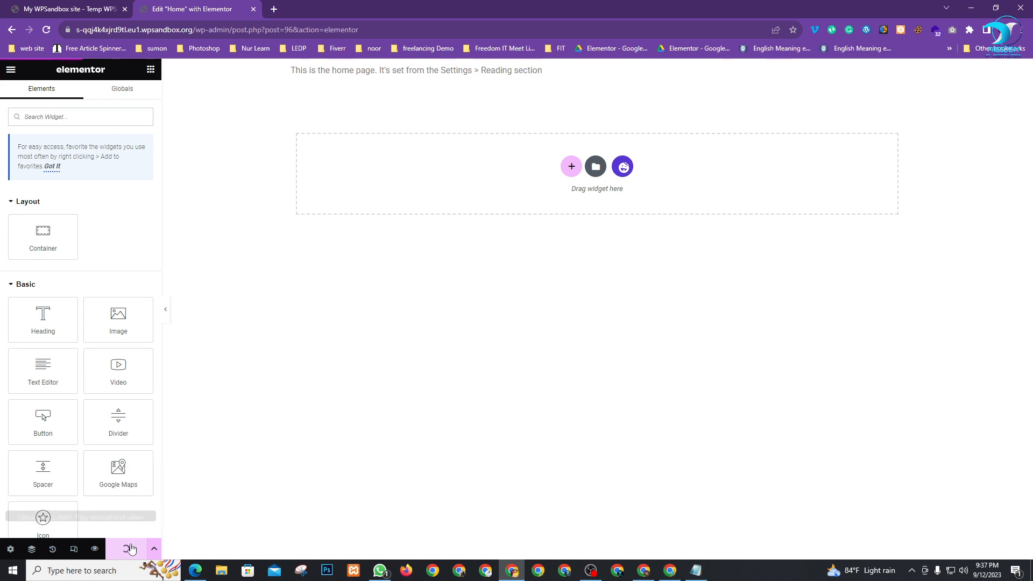
click(53, 5)
In Settings > Reading, keep Home as the static homepage and save the changes
mouse_move(33, 69)
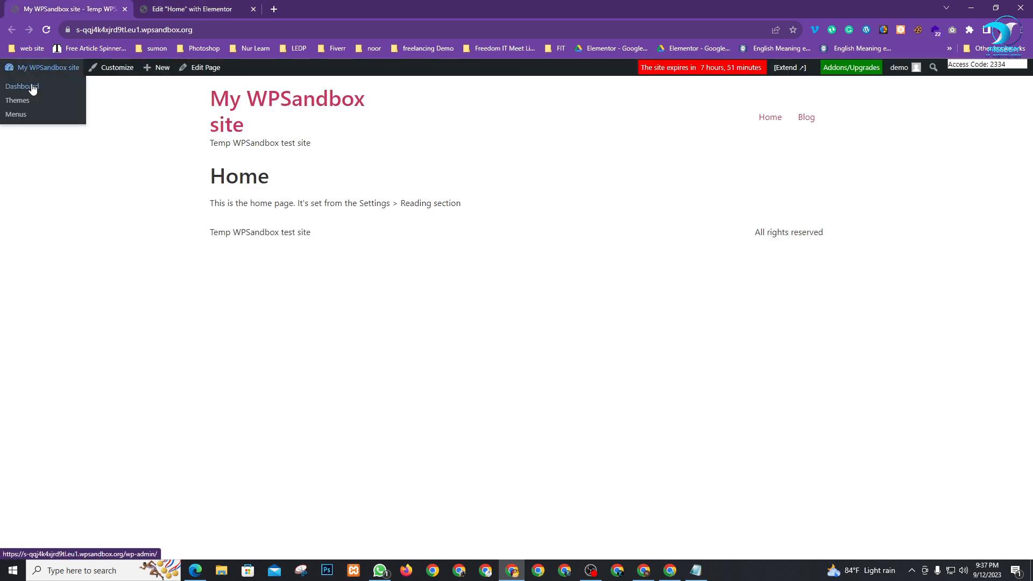
click(35, 87)
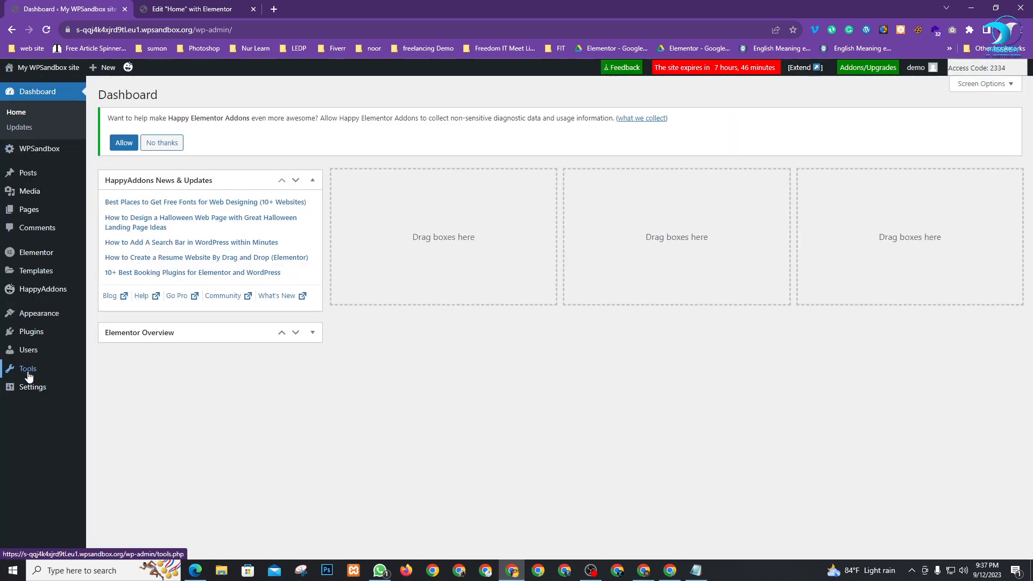
mouse_move(34, 387)
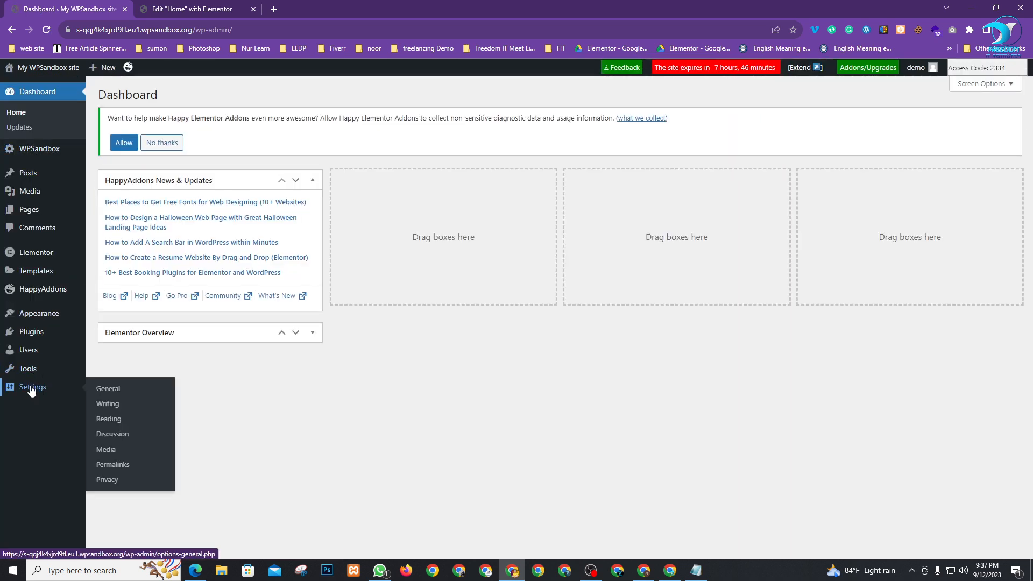
click(114, 419)
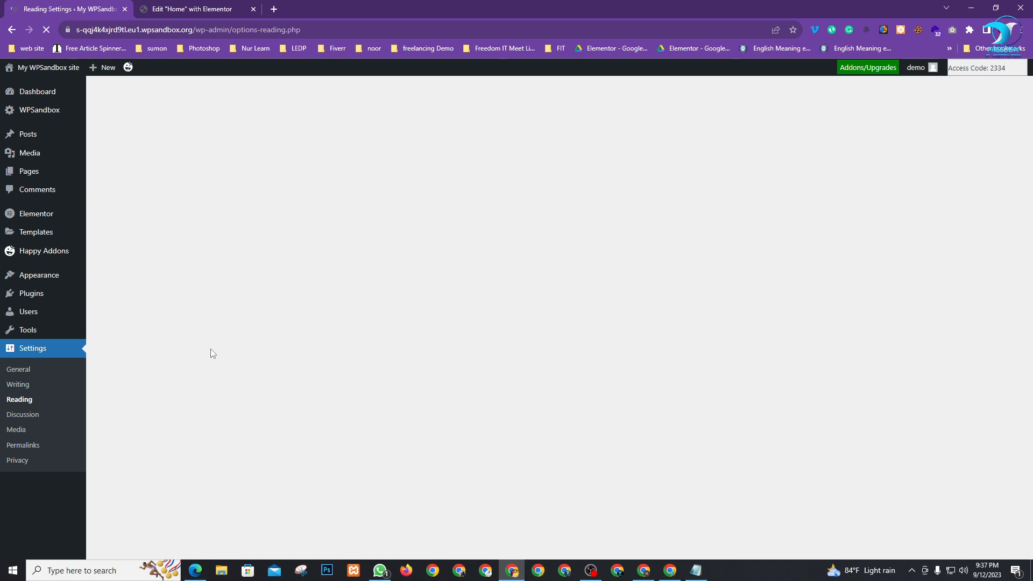
click(296, 223)
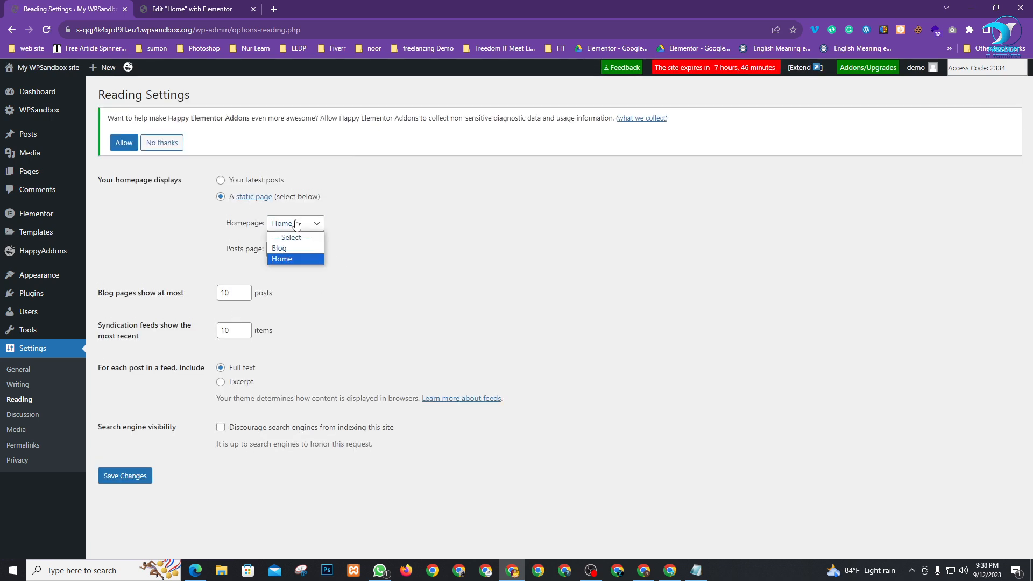
click(289, 259)
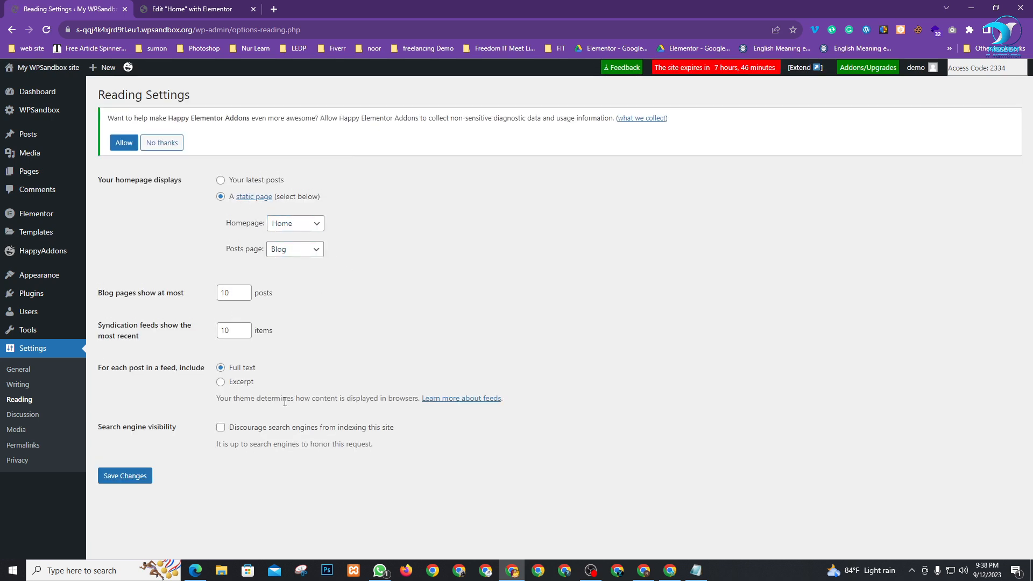
click(122, 476)
click(205, 8)
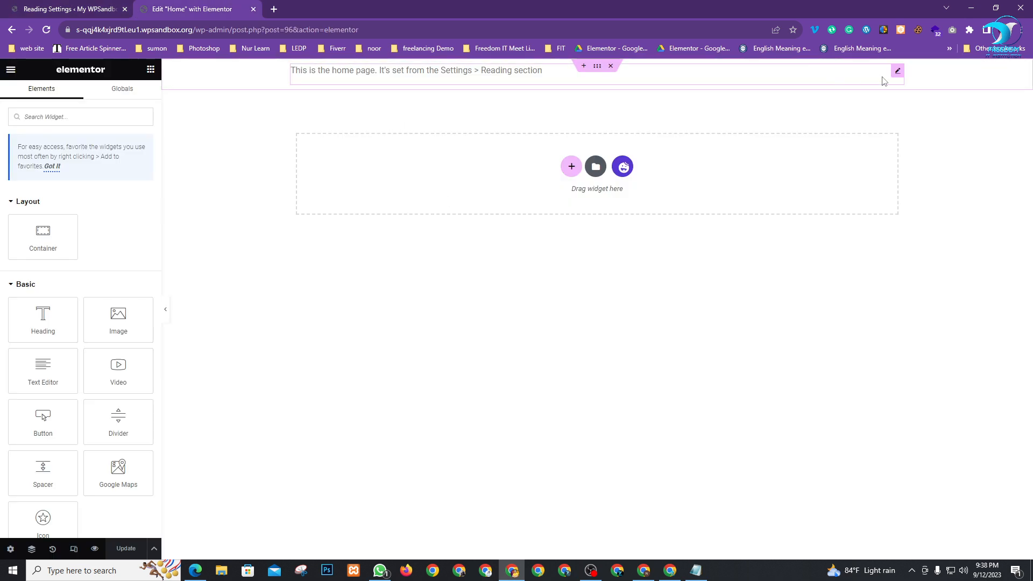
Delete the placeholder Text Editor widget and its empty container, update, and preview the page
click(897, 70)
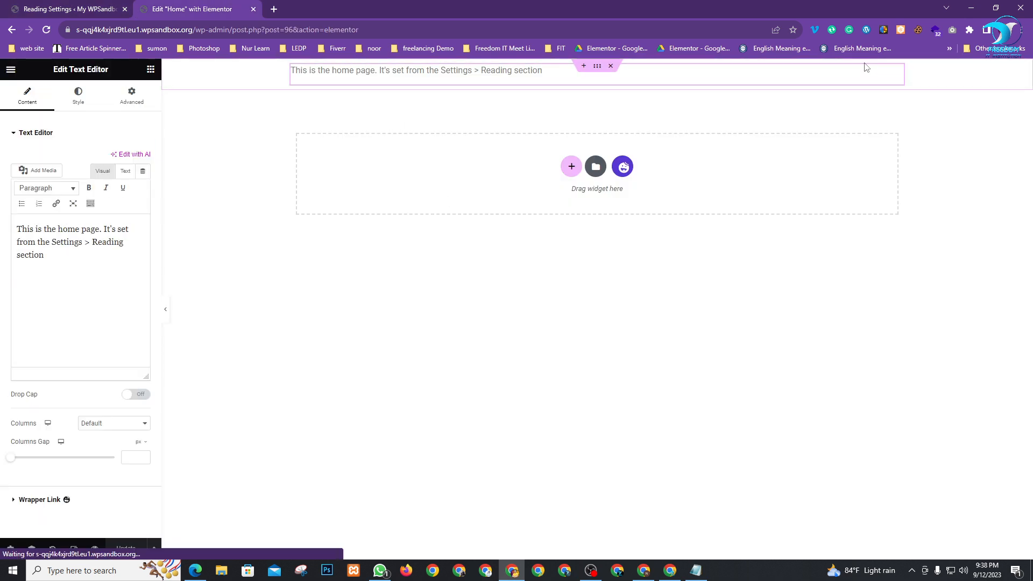
key(Delete)
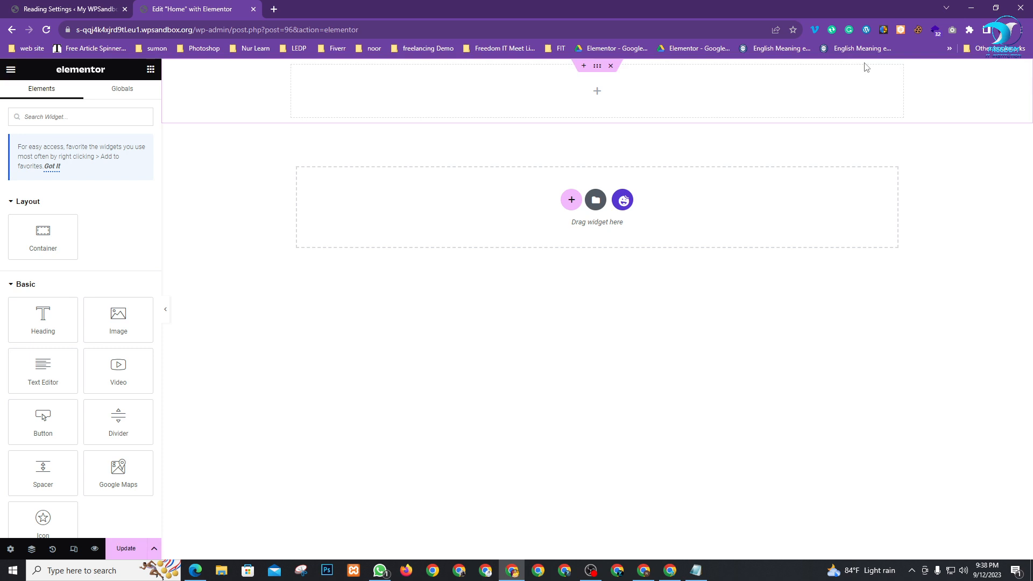
click(608, 65)
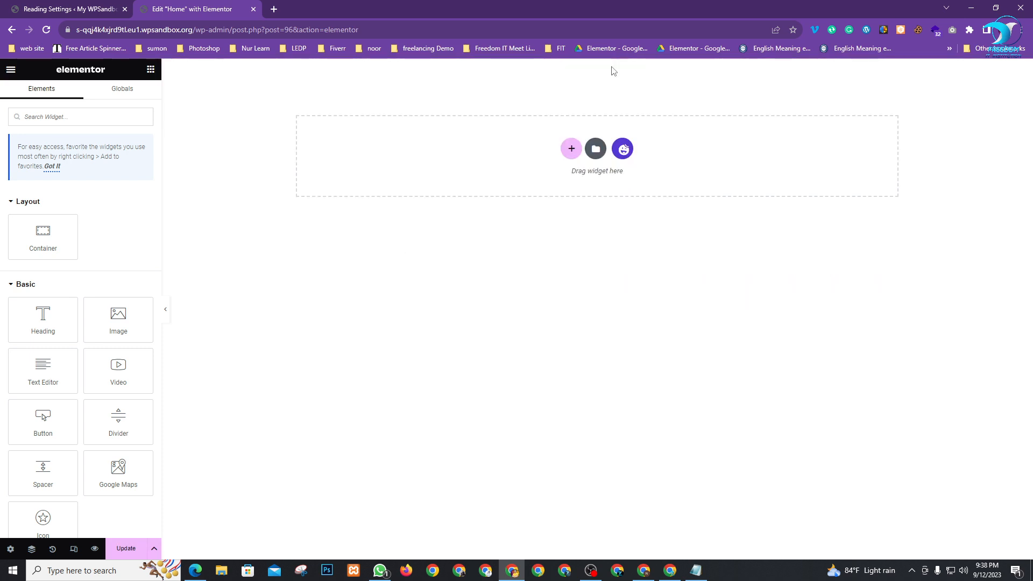
click(126, 549)
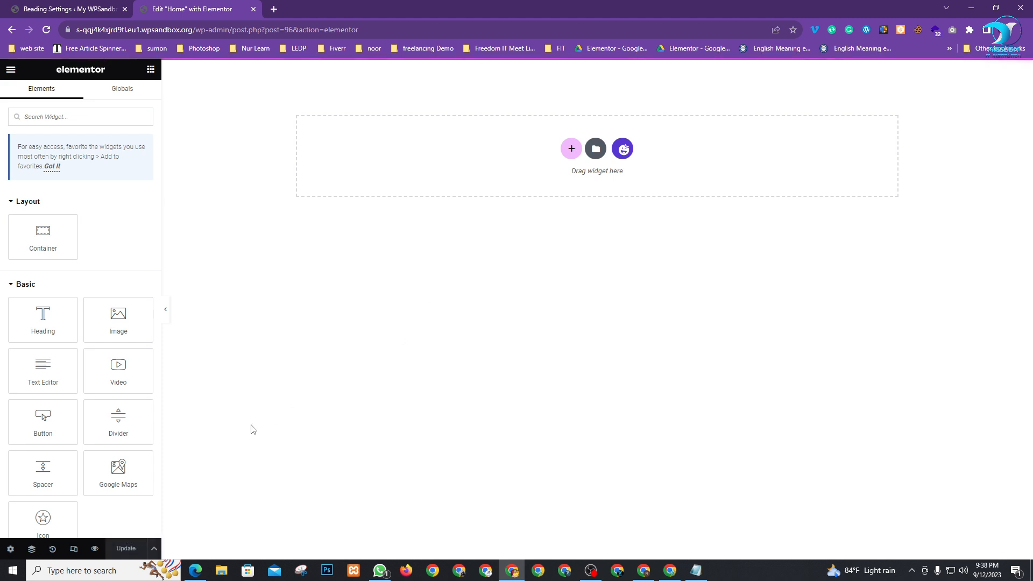
click(96, 551)
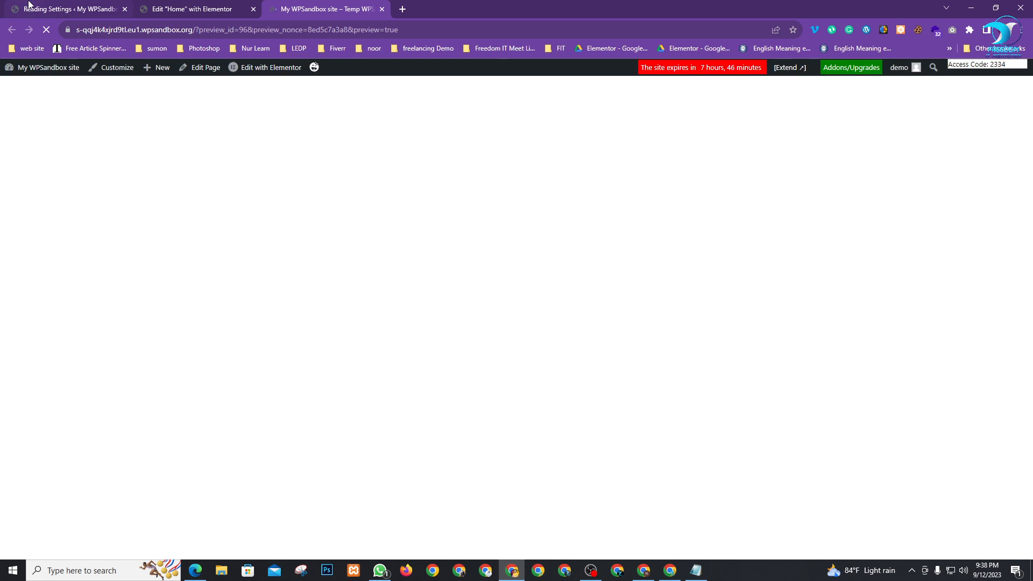
Change the Site Title in General Settings to 'Legend Developer'
click(33, 6)
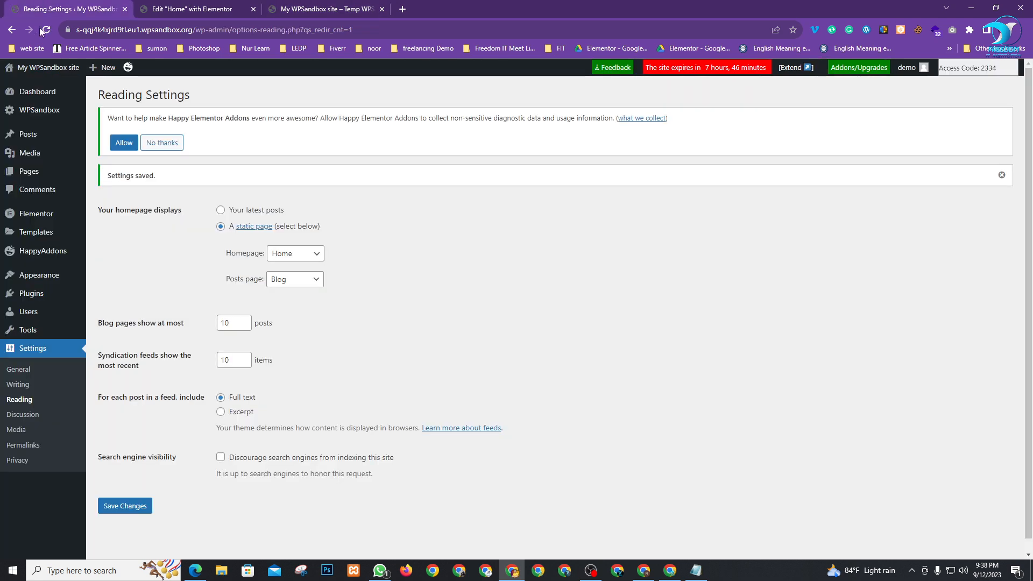
click(16, 371)
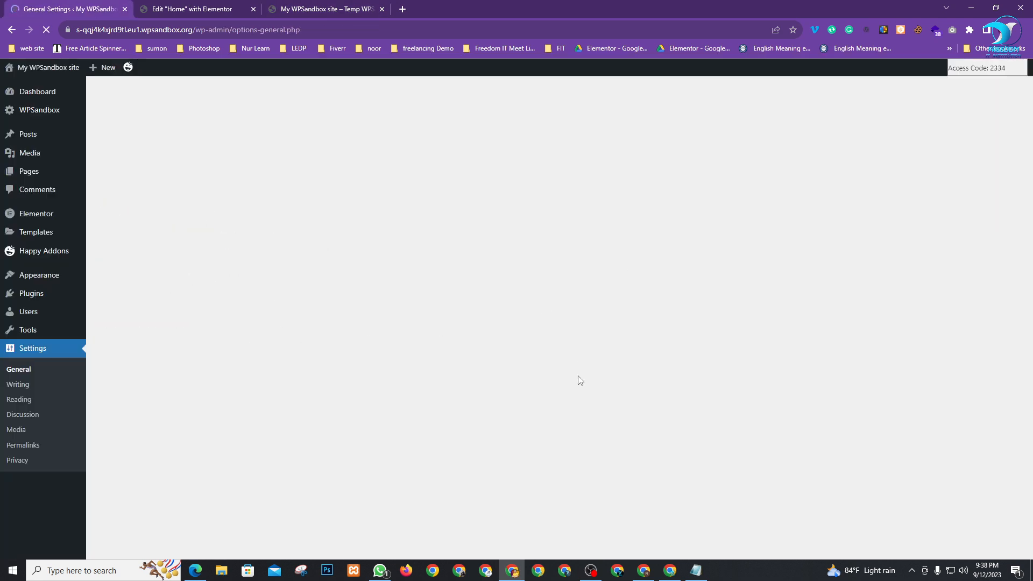
drag(300, 175, 178, 203)
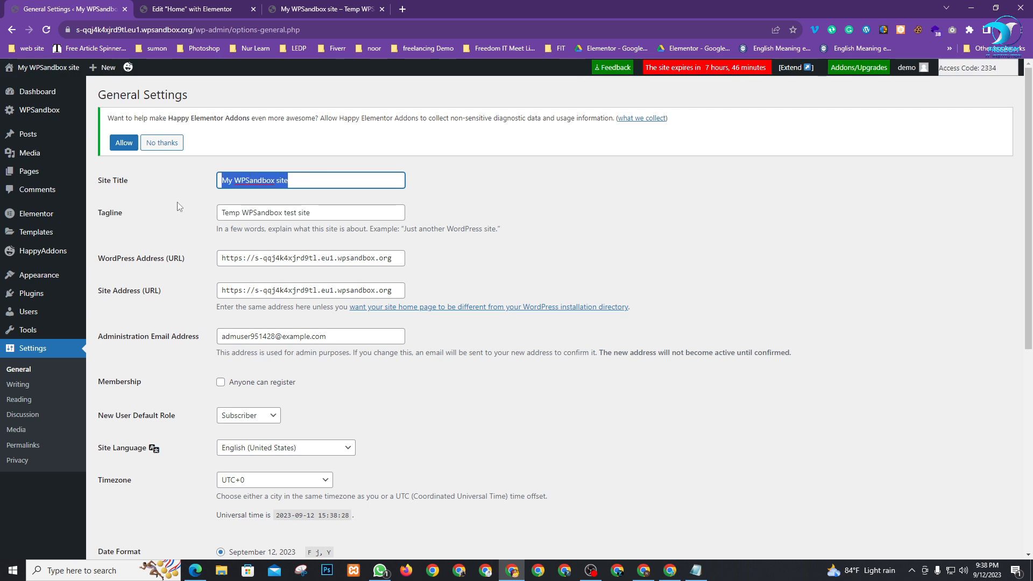
text(Le)
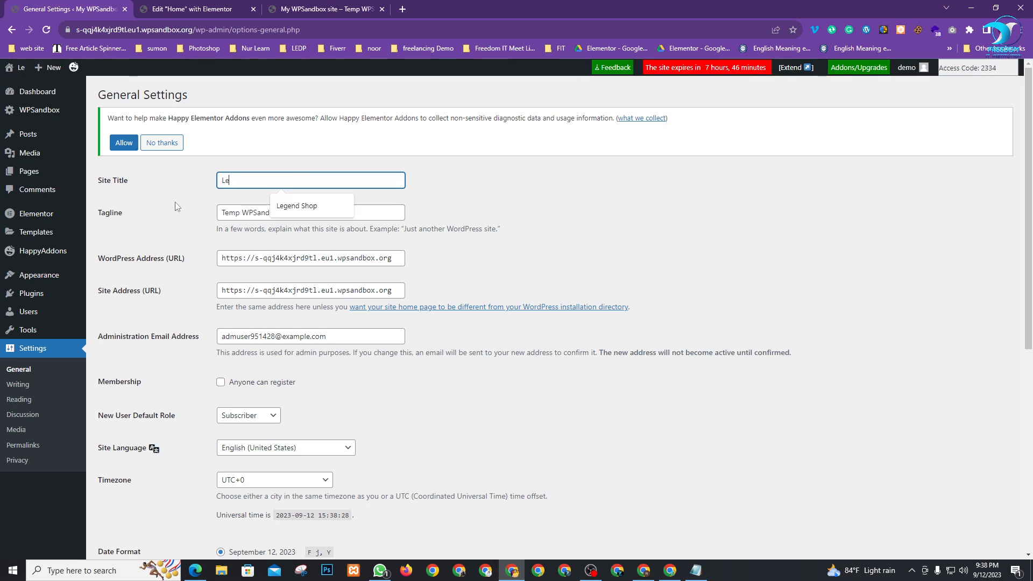
text(g)
key(Down)
click(308, 206)
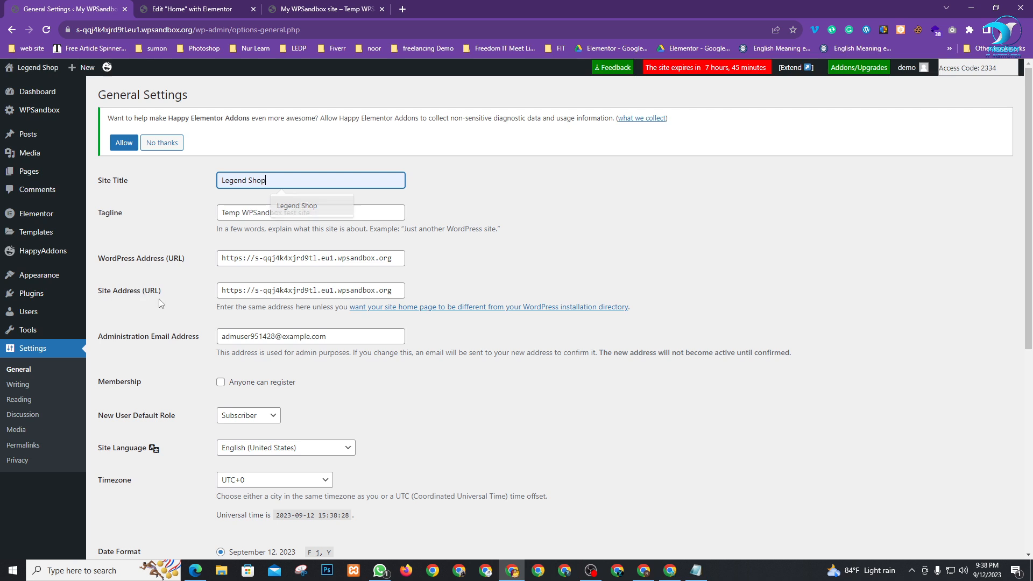
double_click(261, 184)
text(De)
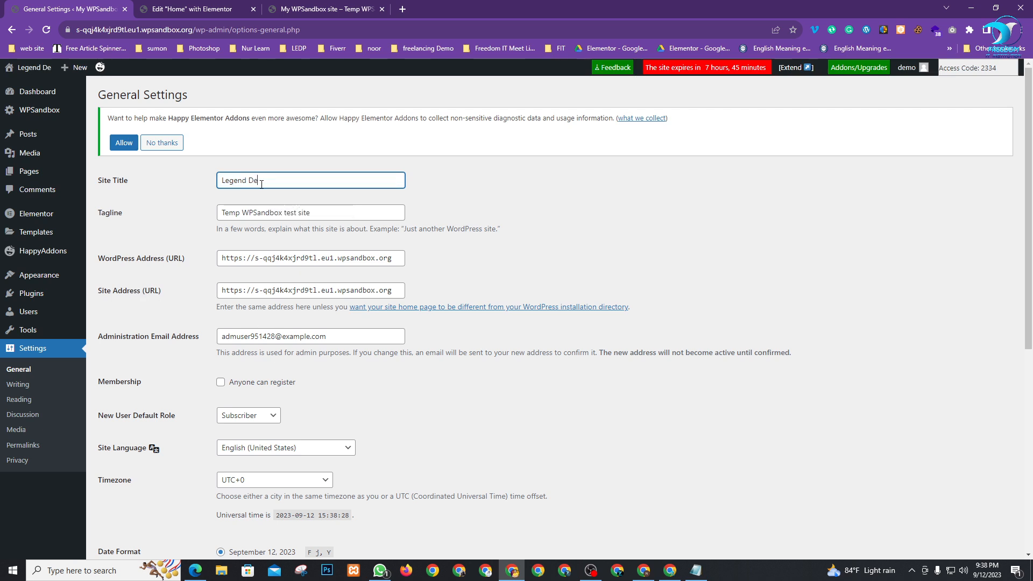
text(veloper)
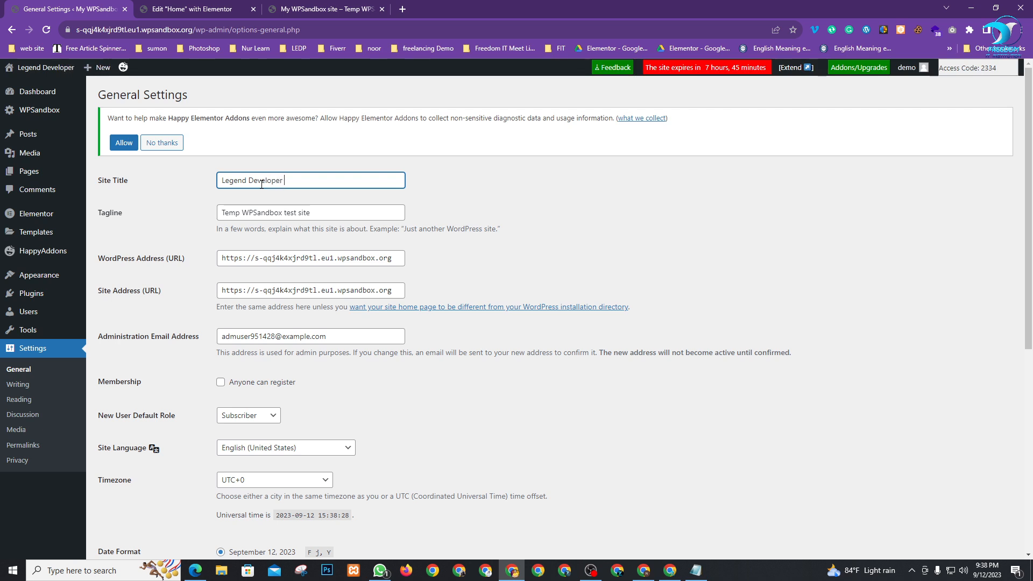
Replace the tagline with 'Strive for self development'
triple_click(315, 212)
mouse_move(35, 246)
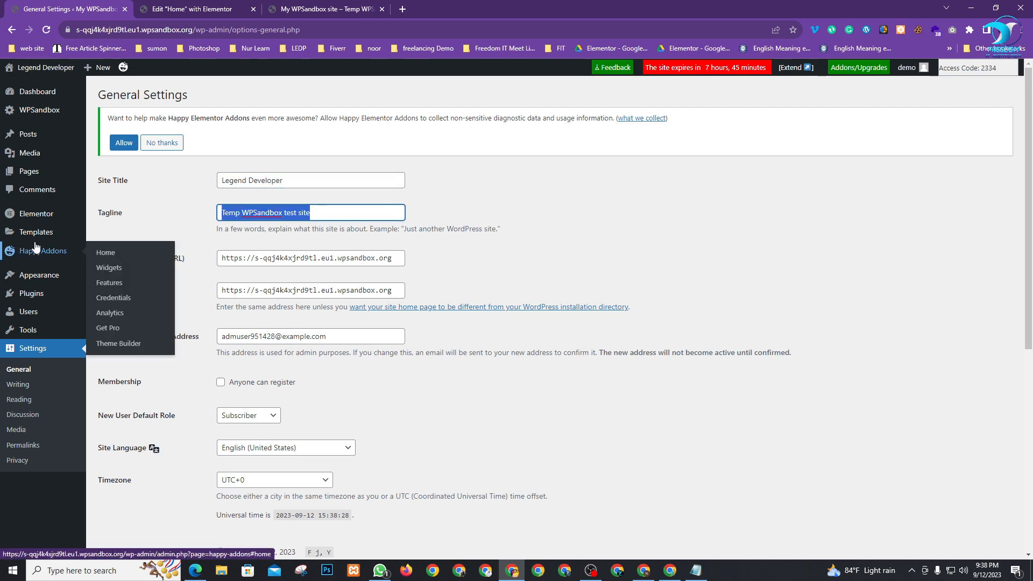
key(BackSpace)
text(Sty)
key(BackSpace)
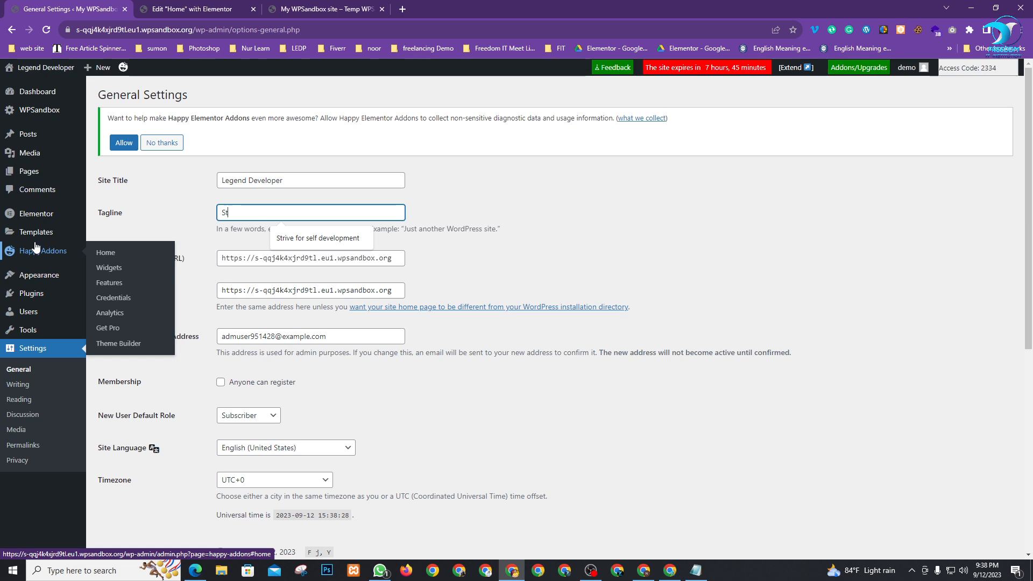
key(Down)
key(Return)
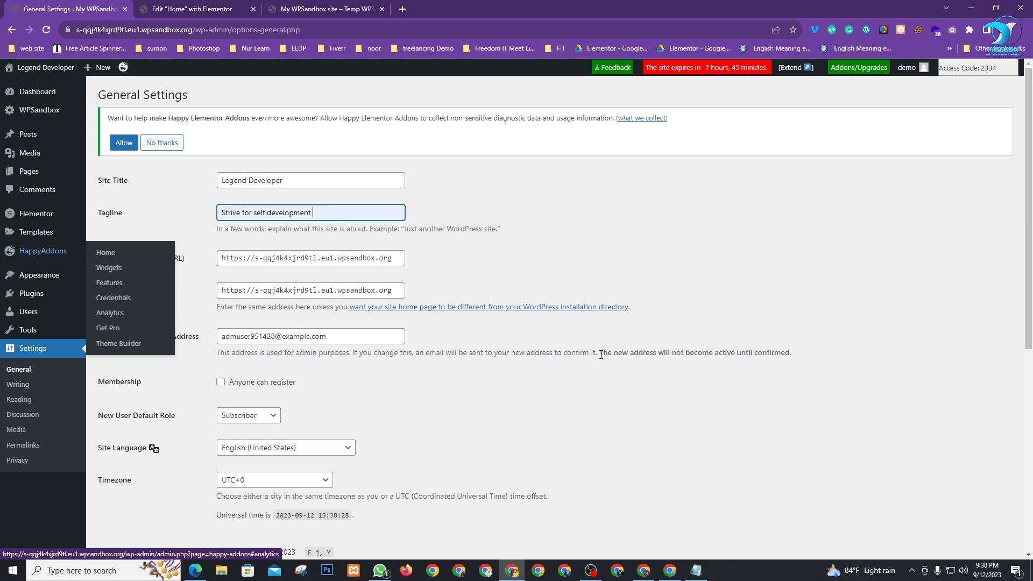
click(608, 285)
Keep Subscriber as the default new-user role, save the settings, and reload the preview
scroll(431, 350, down, 2)
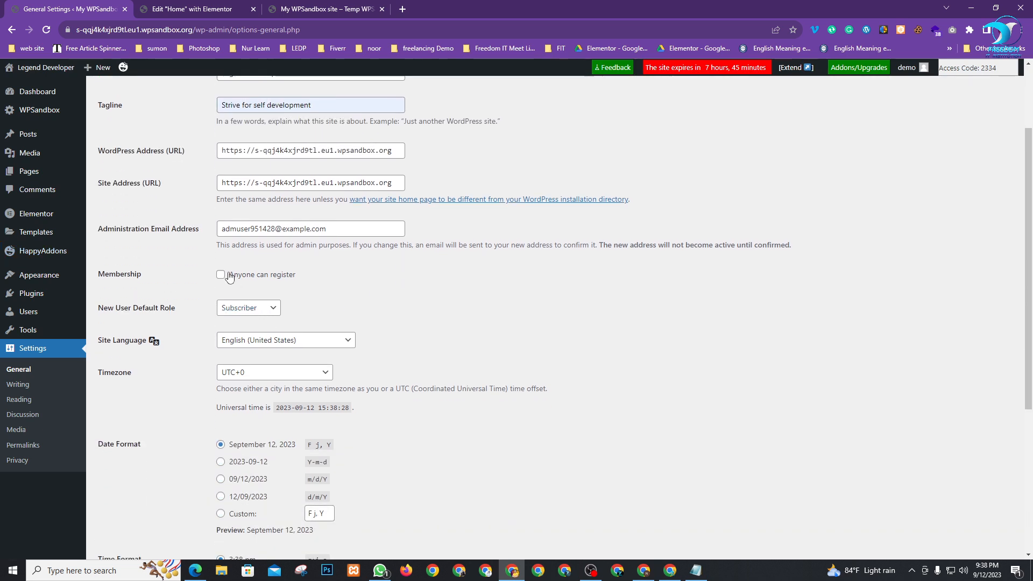
click(249, 311)
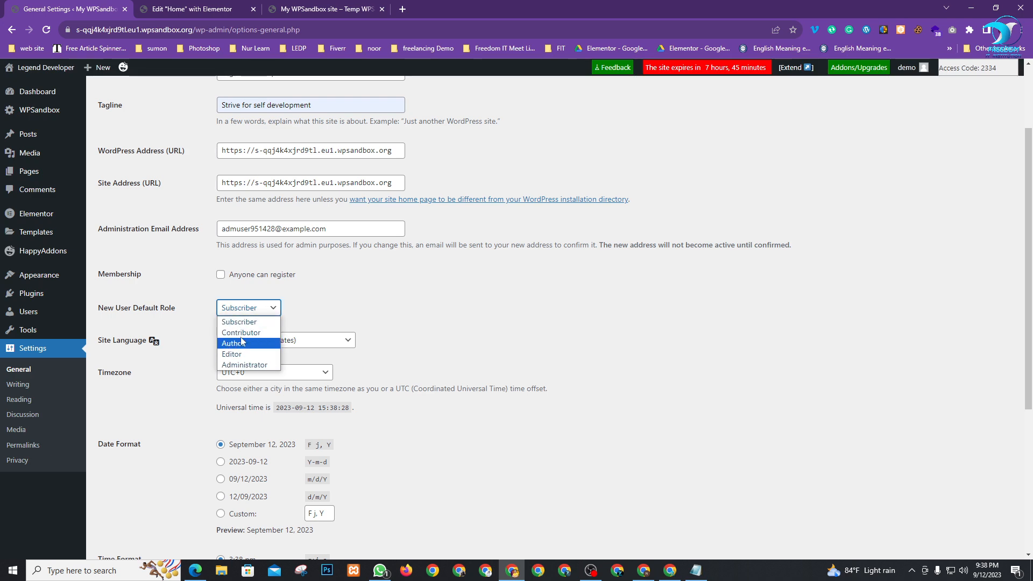
click(325, 311)
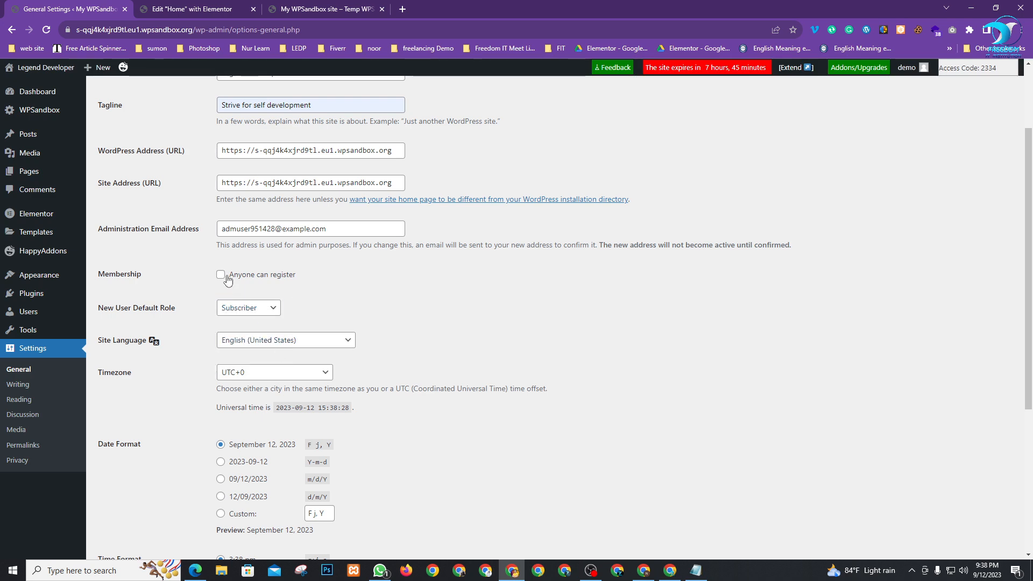
scroll(222, 334, down, 4)
click(138, 527)
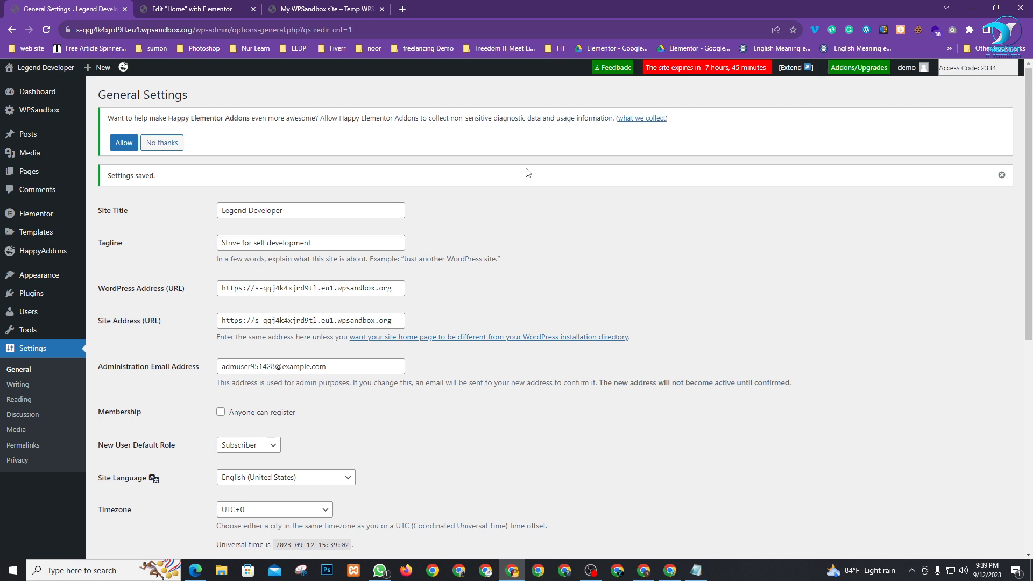
click(339, 7)
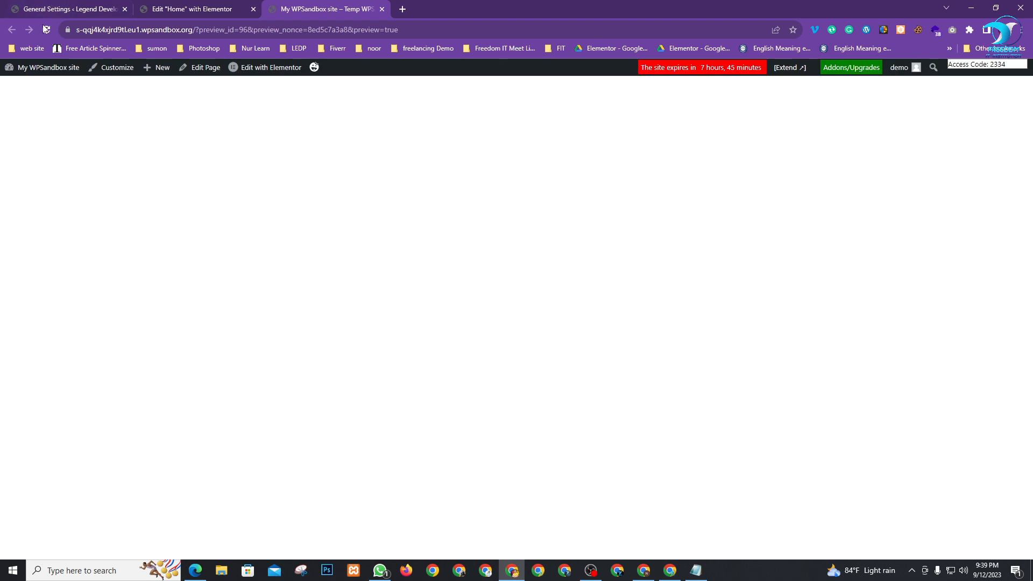
click(46, 29)
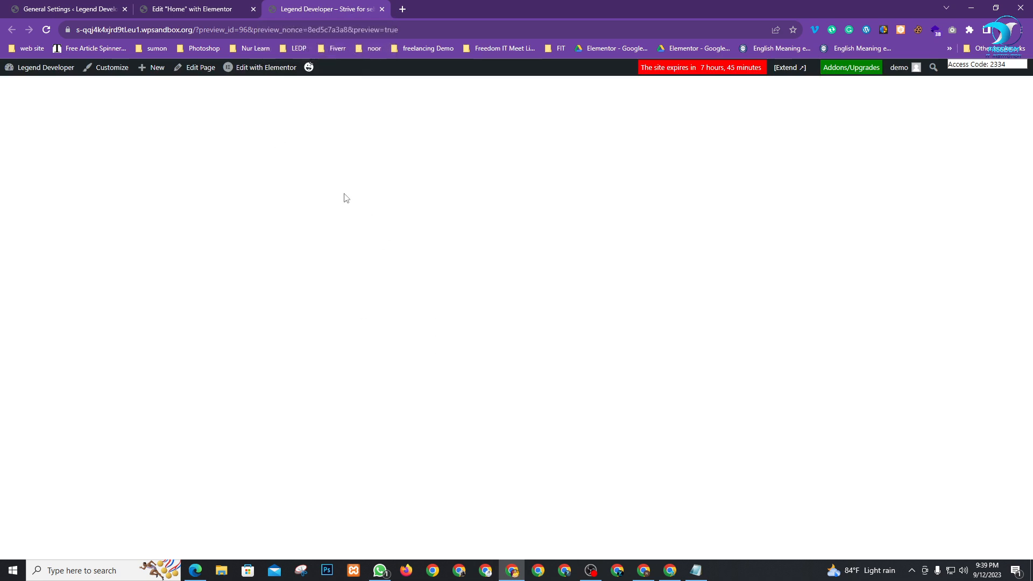
click(185, 8)
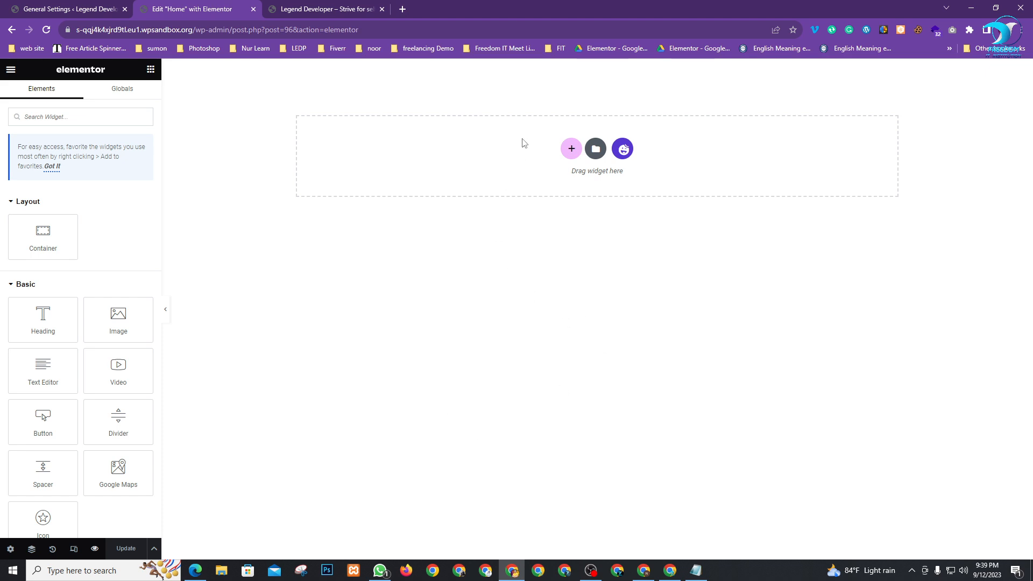
Add a 25/50/25 three-column section, delete it entirely, and reopen the structure picker
click(570, 151)
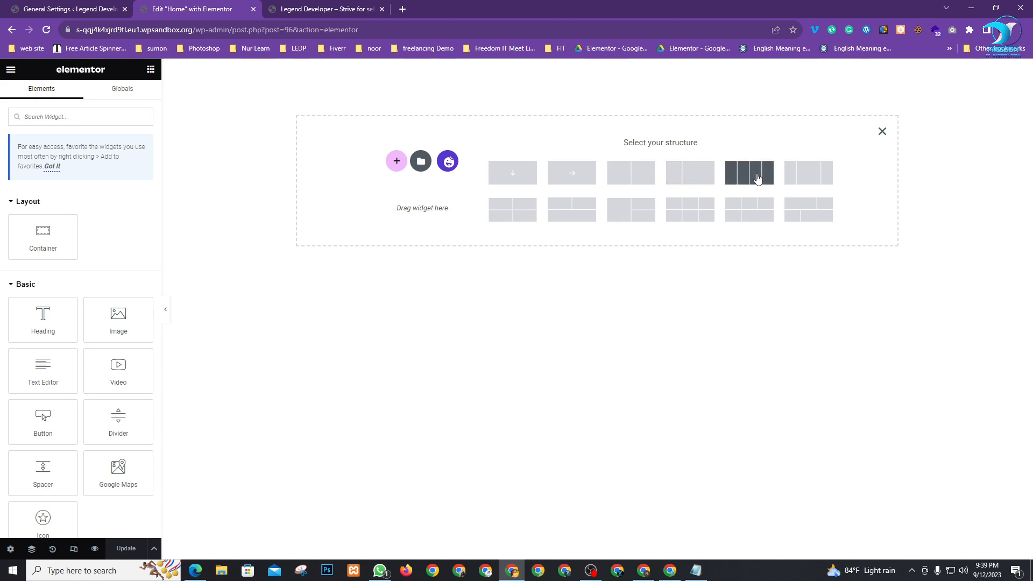
click(805, 180)
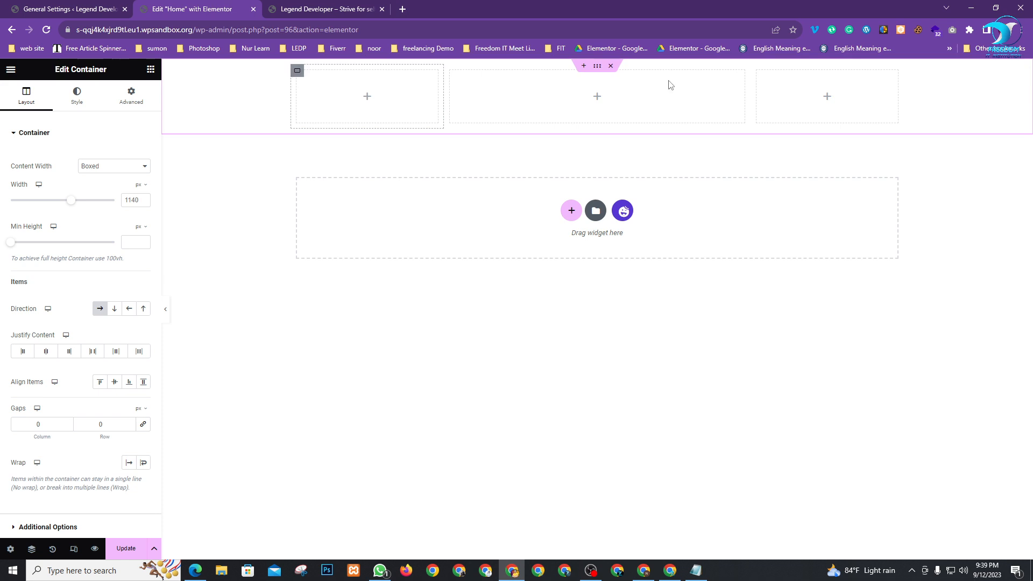
right_click(762, 88)
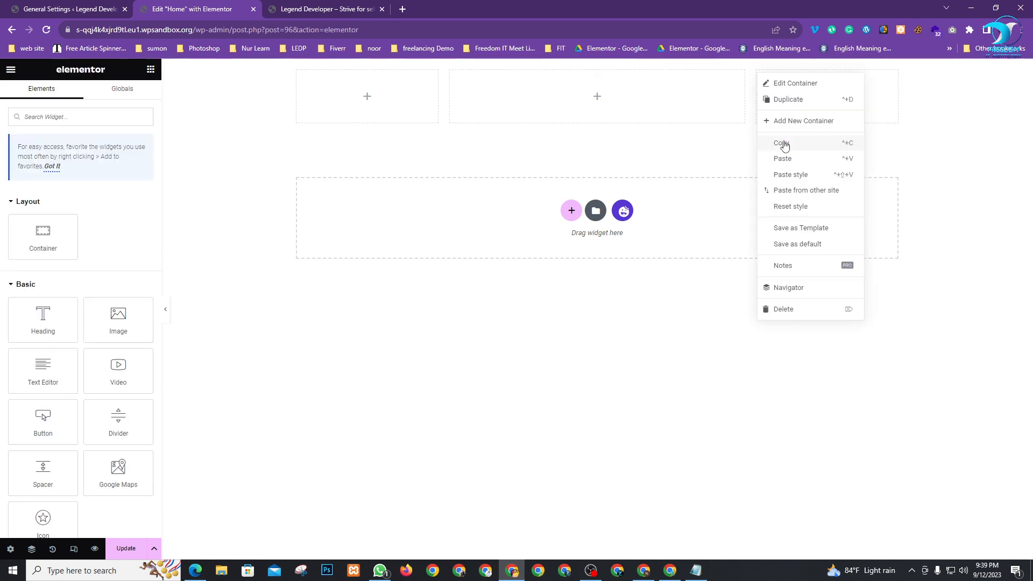
click(792, 309)
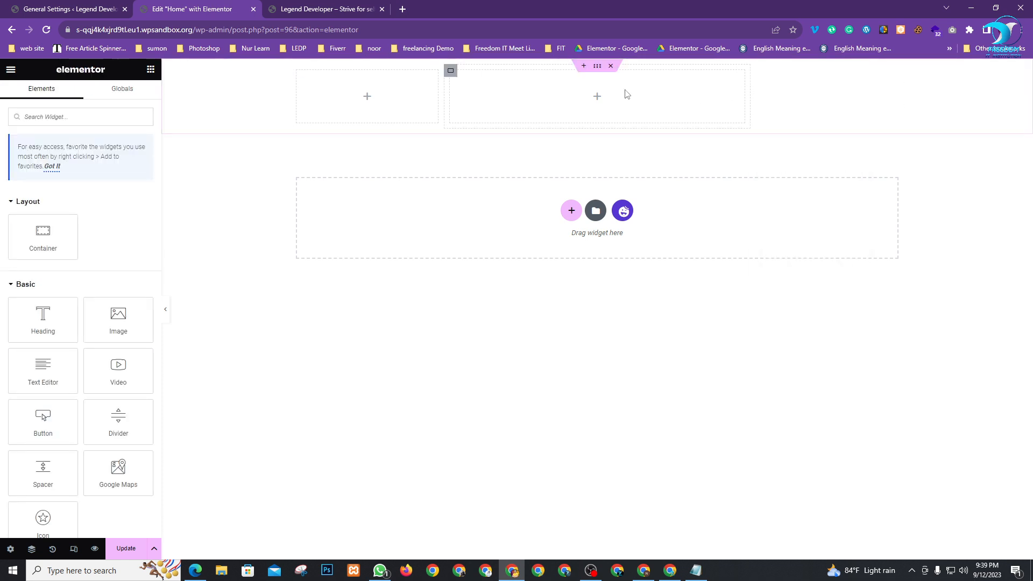
click(612, 66)
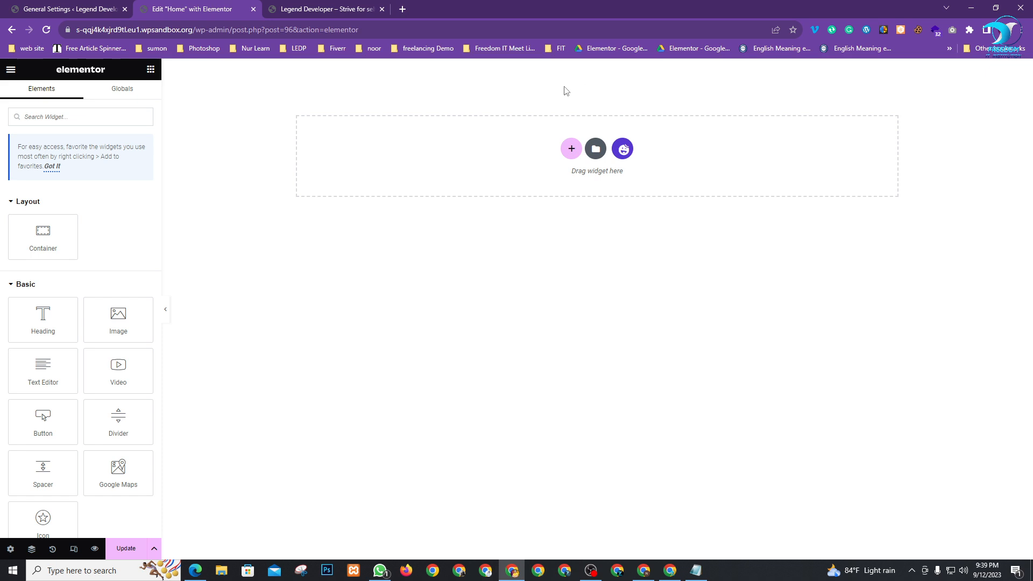
click(571, 147)
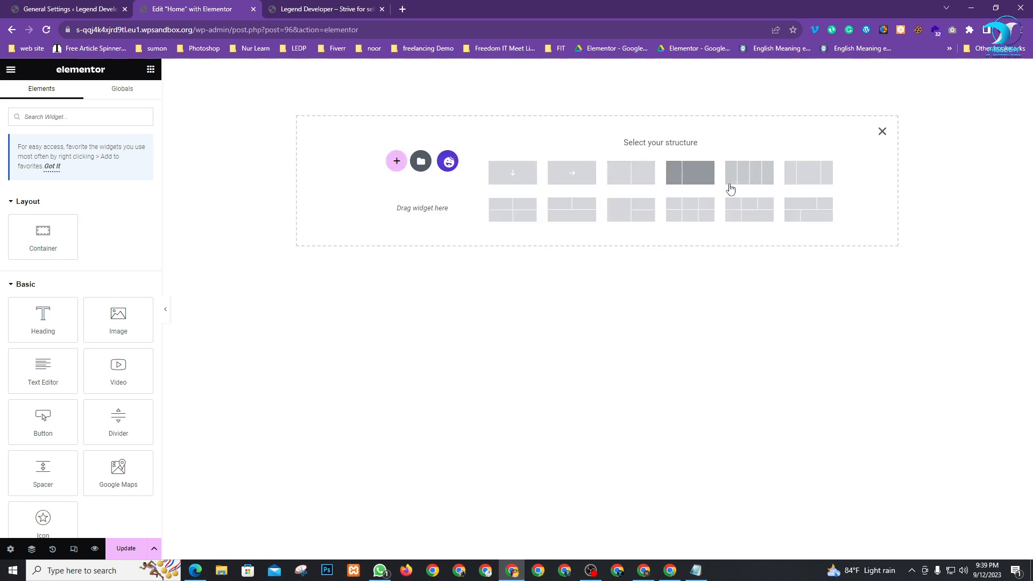
Add a one-third/two-thirds section and set its left column width to 25%
click(687, 178)
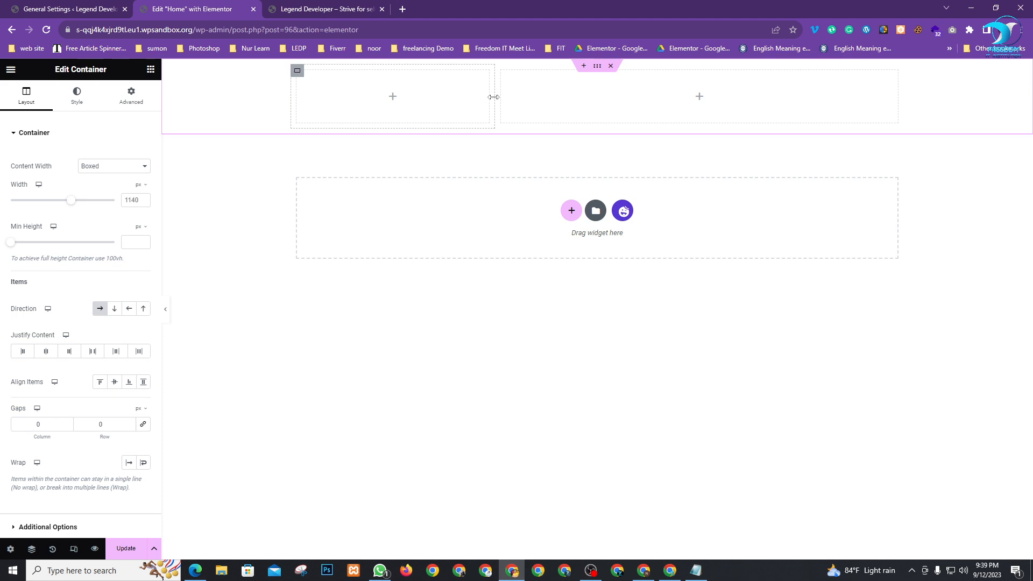
drag(491, 97, 489, 110)
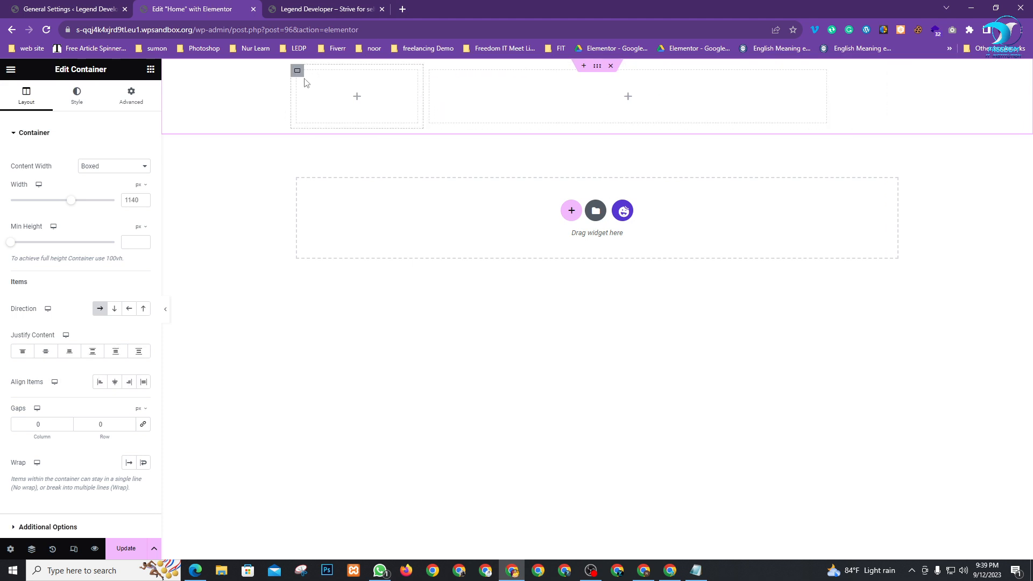
click(297, 72)
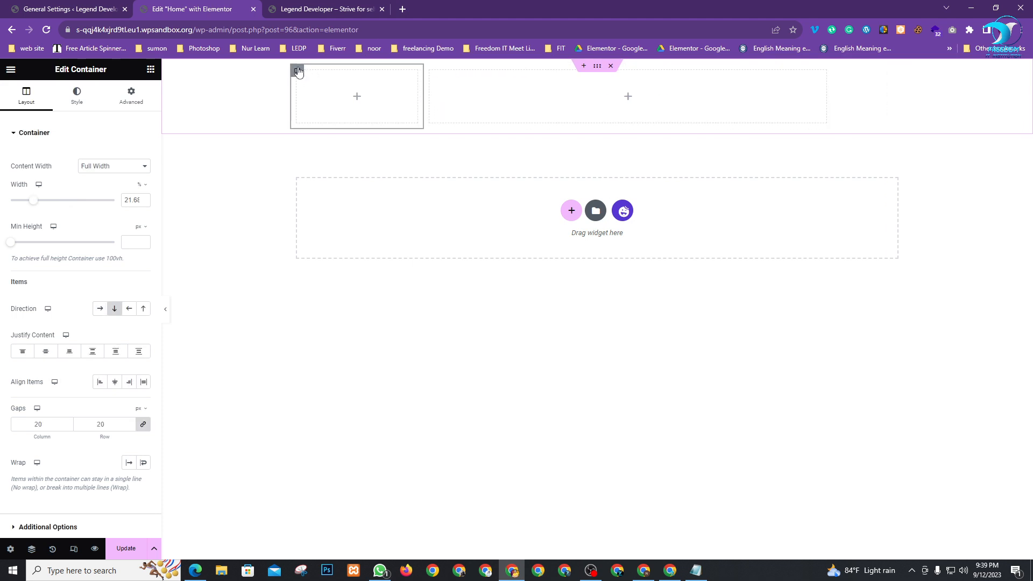
double_click(130, 200)
text(20)
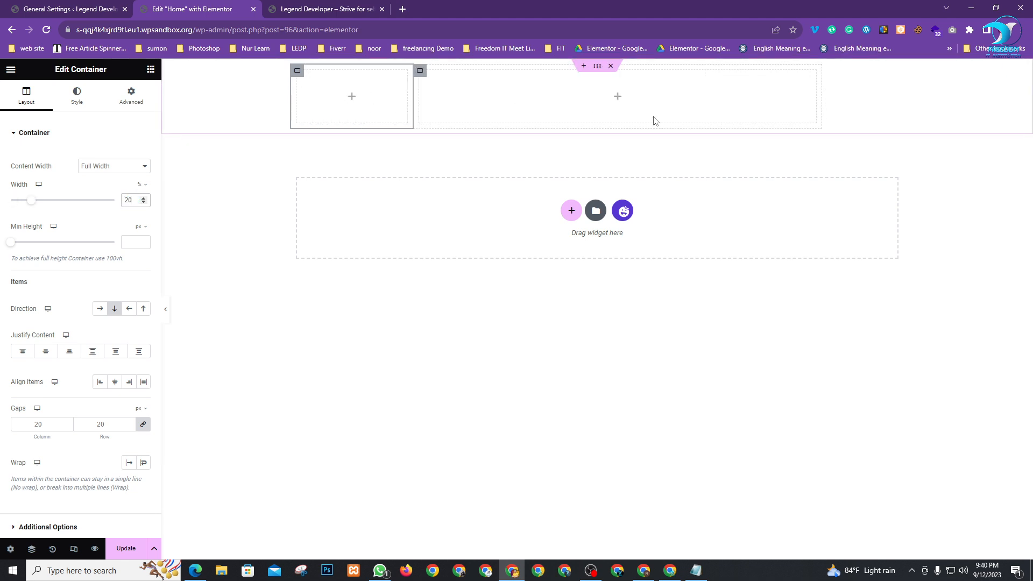
drag(133, 201, 113, 202)
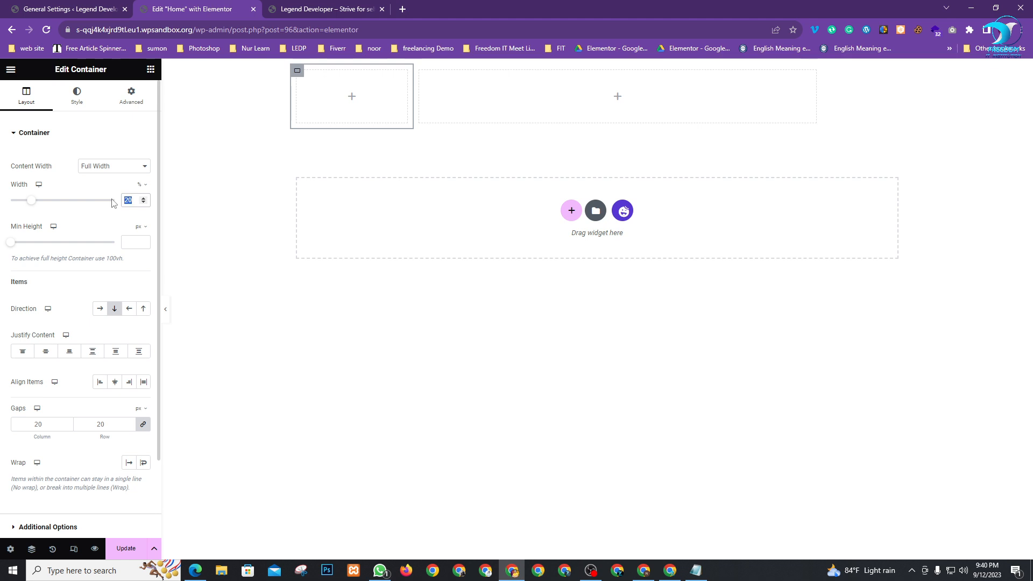
text(25)
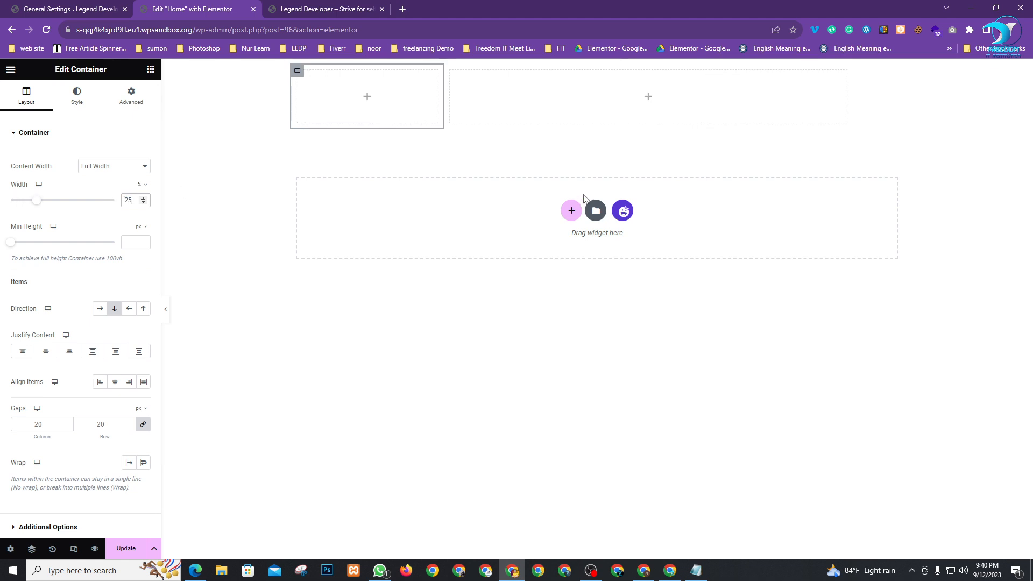
click(594, 72)
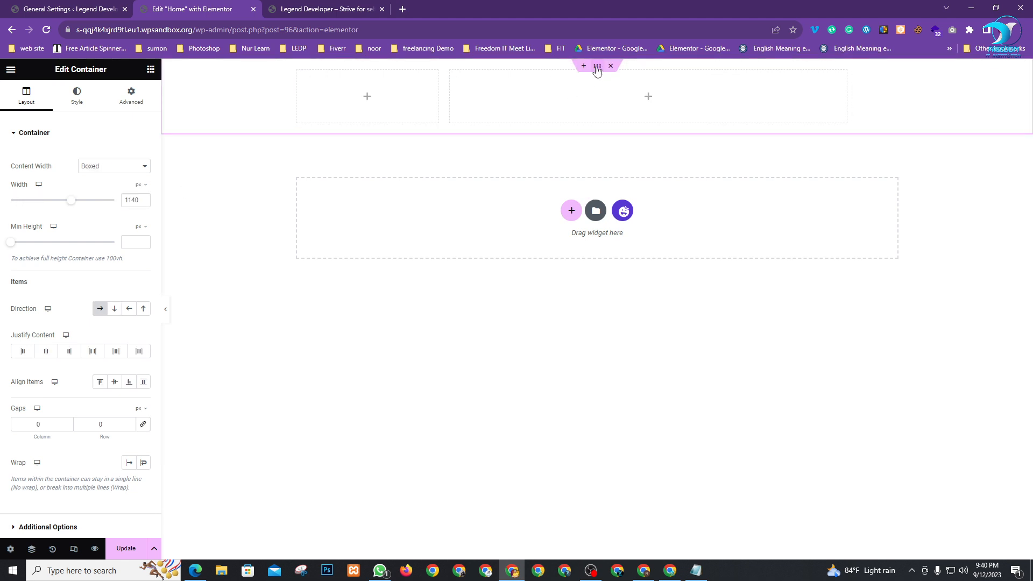
Make the top container Full Width at 100% with a 100 px minimum height
click(109, 171)
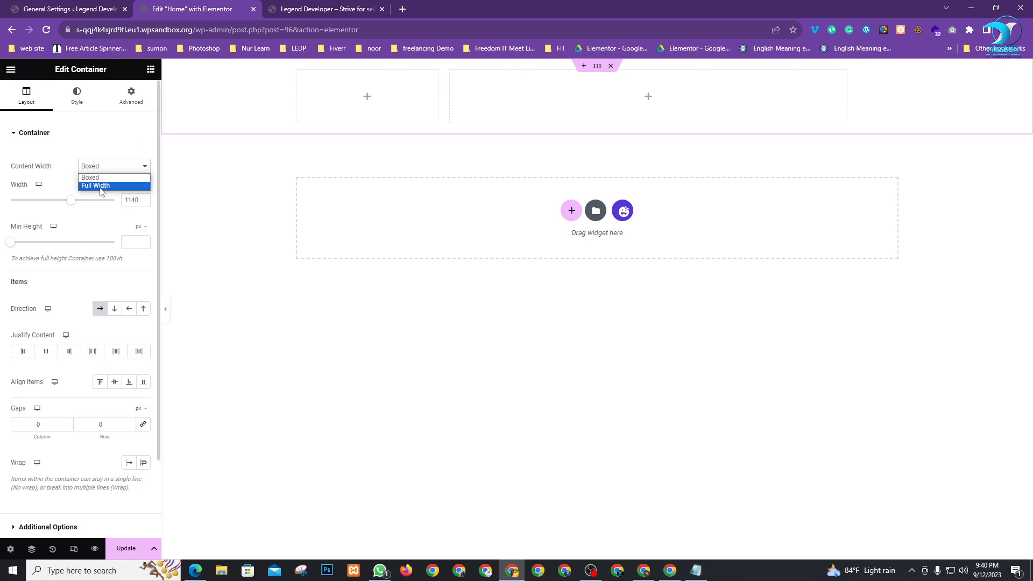
click(100, 186)
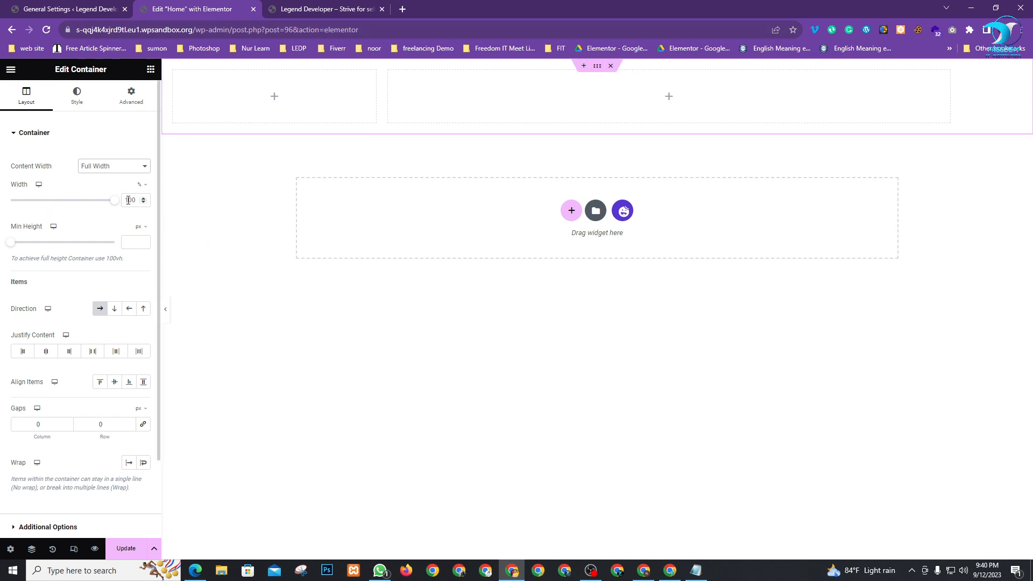
drag(14, 248, 17, 247)
text(100)
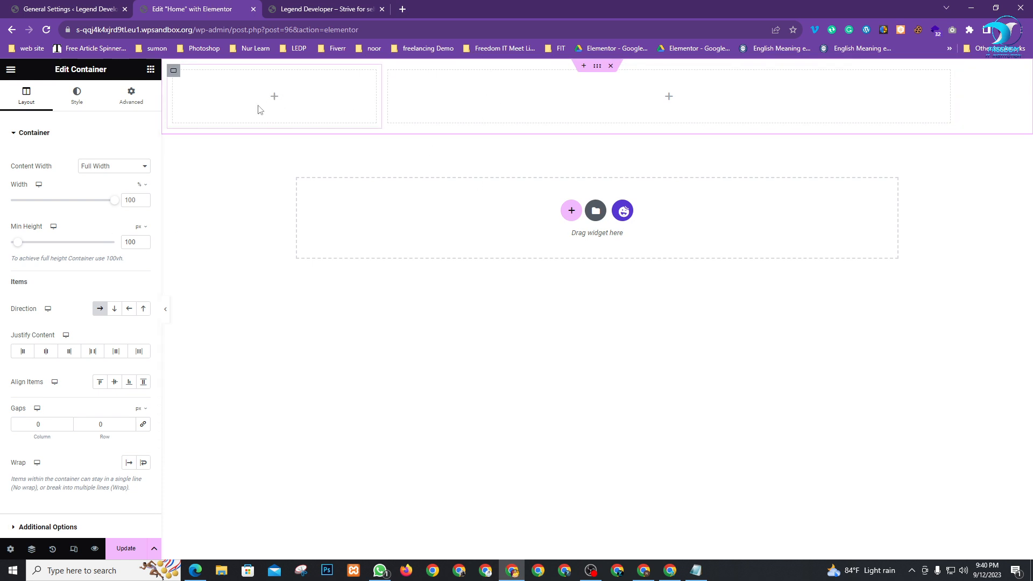
scroll(70, 269, down, 2)
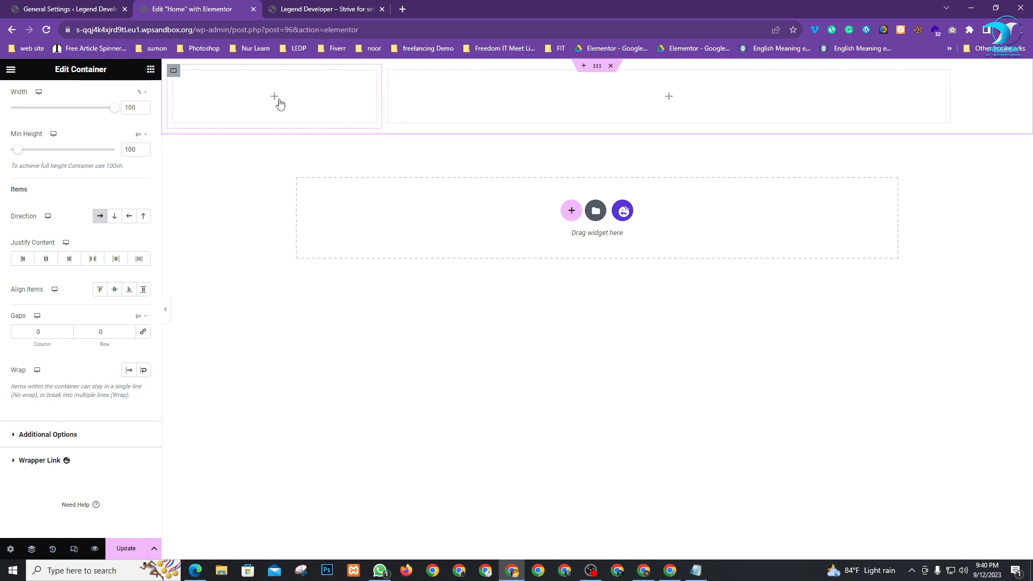
Drag an Image widget from the Basic widgets into the top container's left column
click(151, 76)
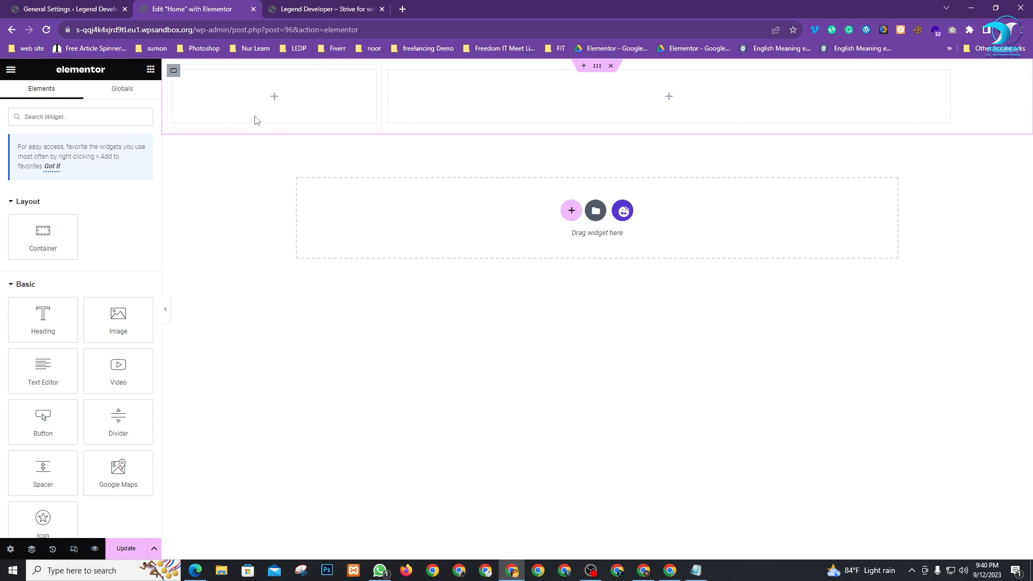
drag(114, 325, 263, 98)
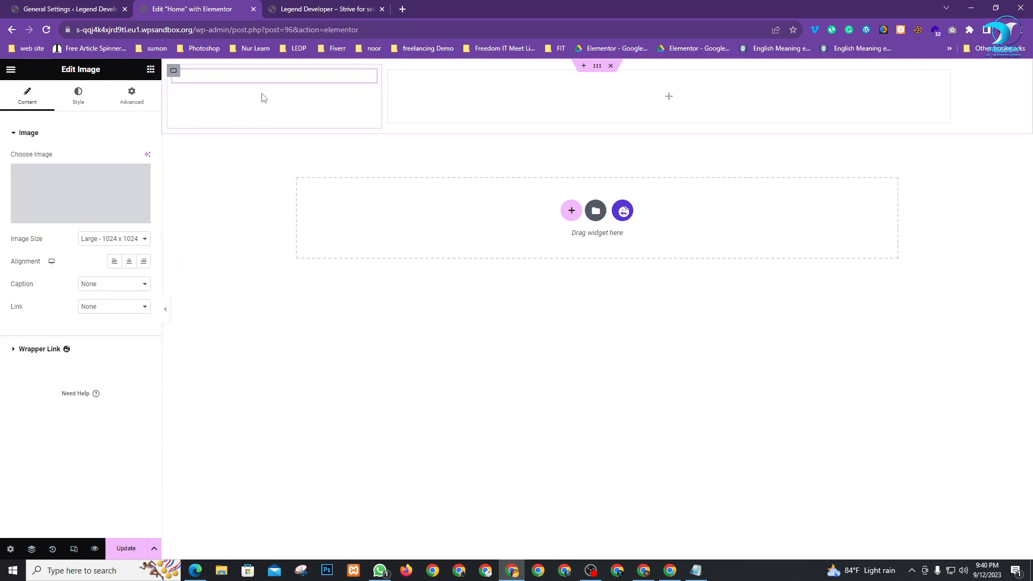
Upload Freedom IT Institution Logo.png and insert it into the Image widget
click(53, 190)
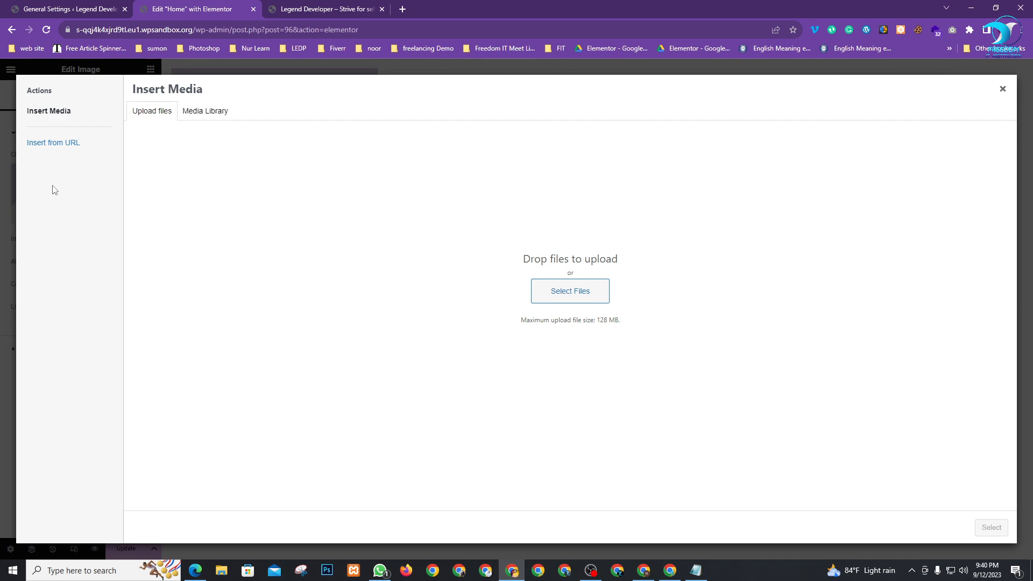
click(562, 292)
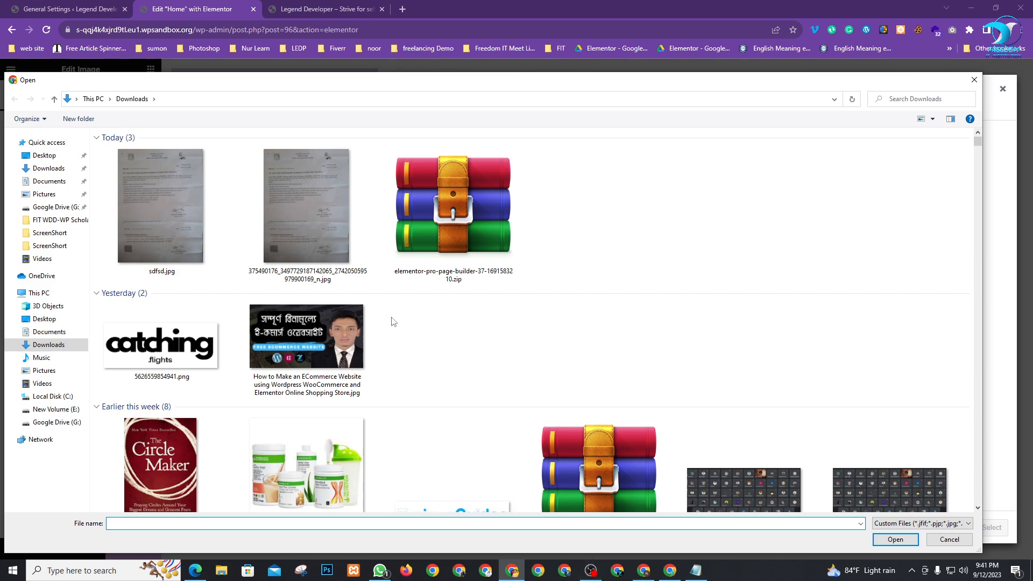
scroll(395, 321, down, 10)
scroll(416, 351, down, 10)
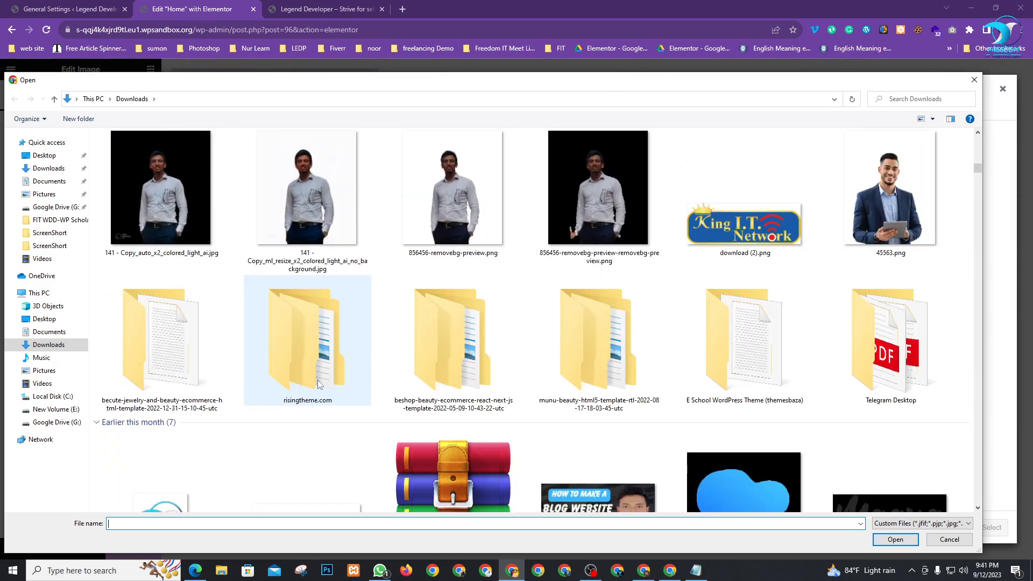
scroll(320, 385, down, 3)
scroll(318, 284, up, 3)
scroll(310, 382, down, 3)
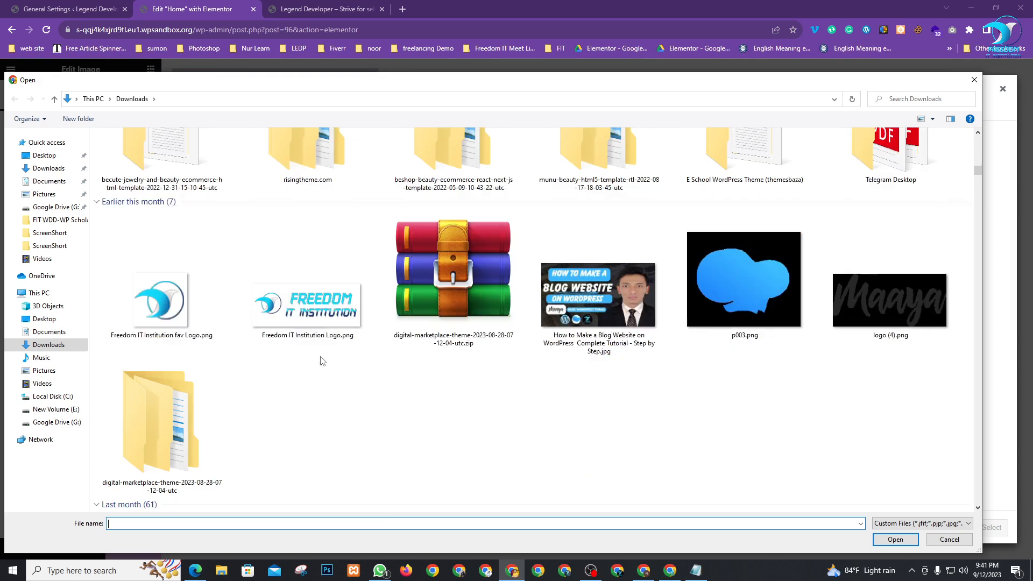
double_click(310, 301)
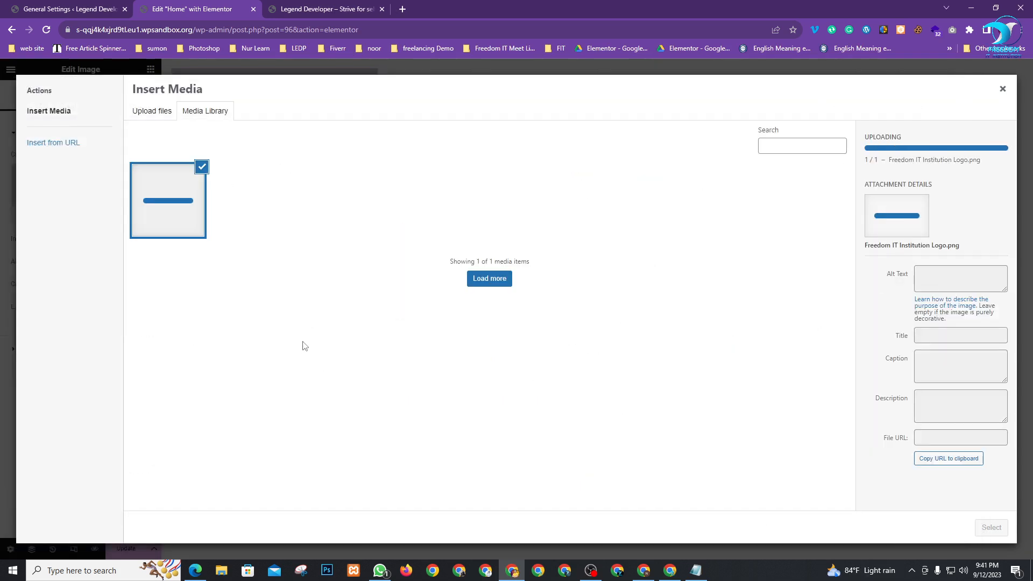
click(990, 528)
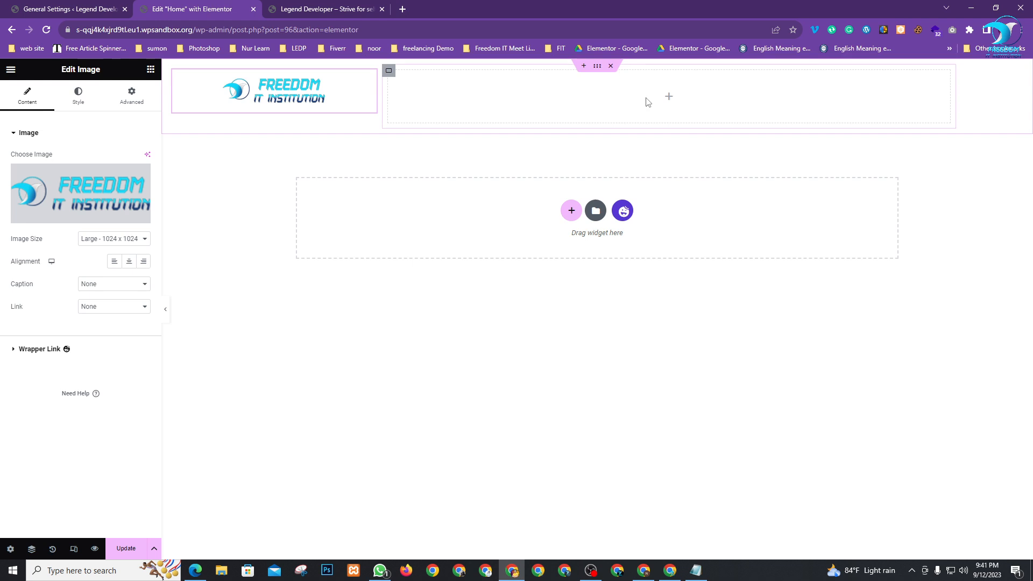
click(65, 9)
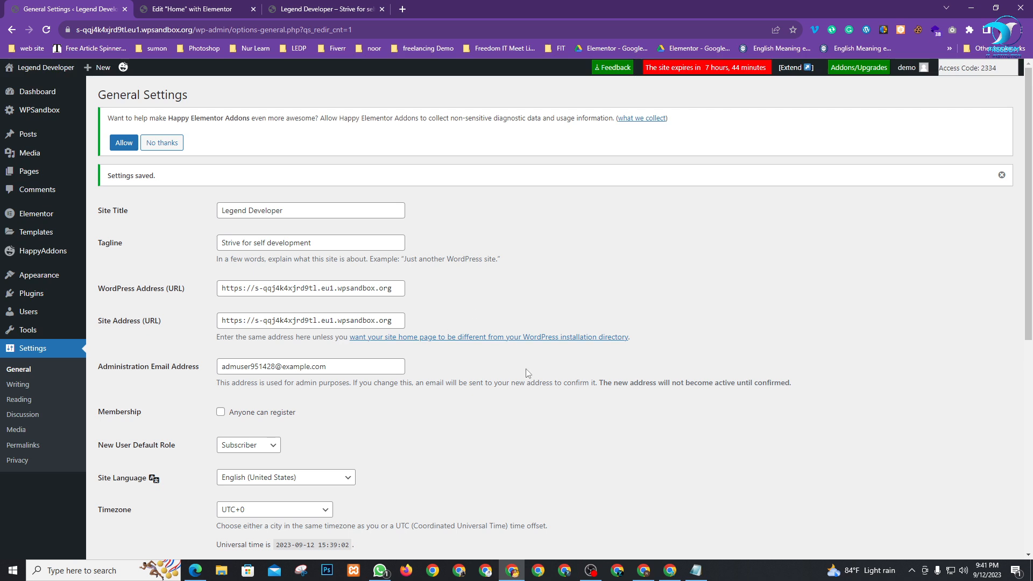
Create and publish a new page titled 'About Us' in a separate tab
mouse_move(24, 173)
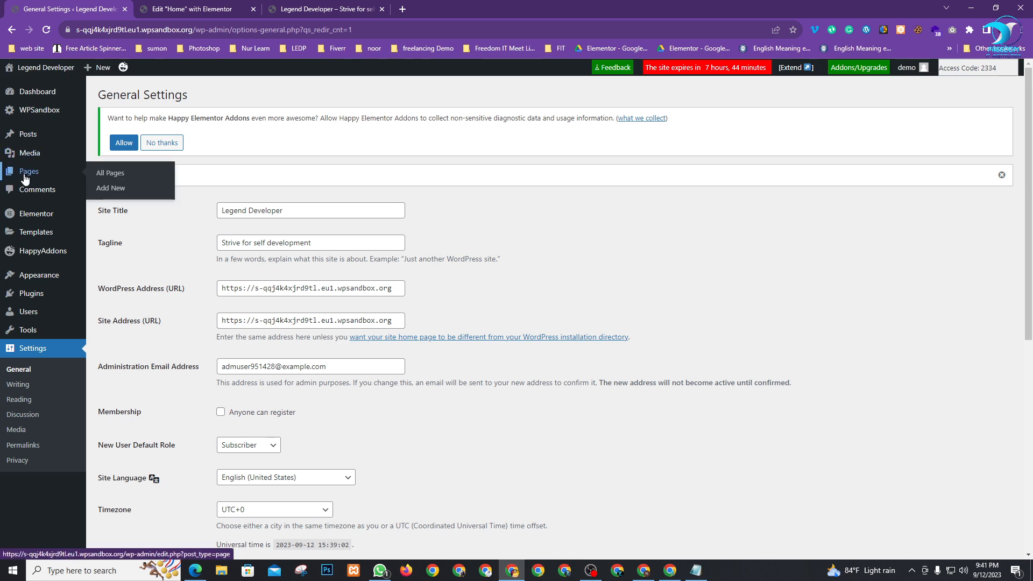
right_click(108, 191)
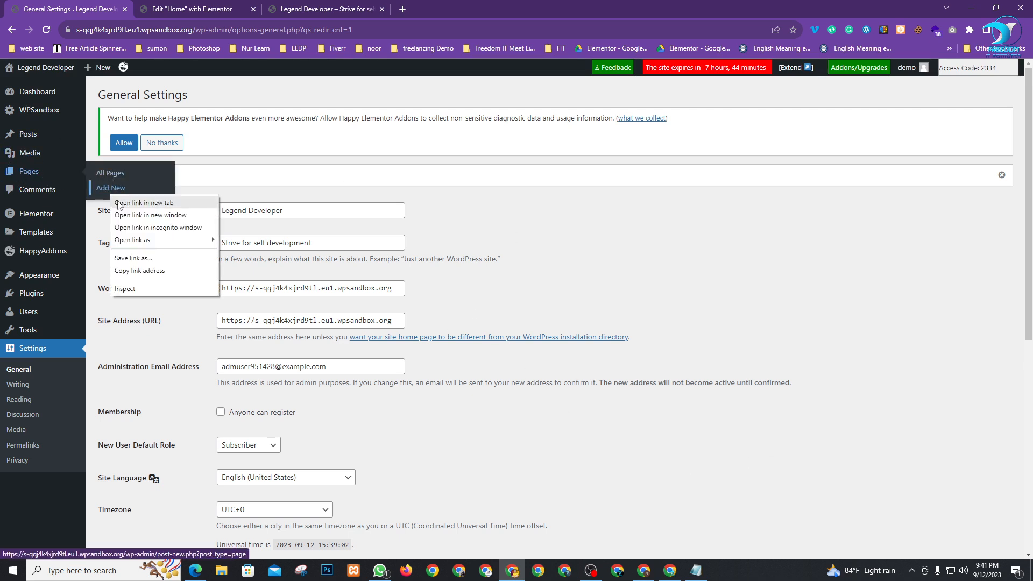
click(156, 203)
click(165, 7)
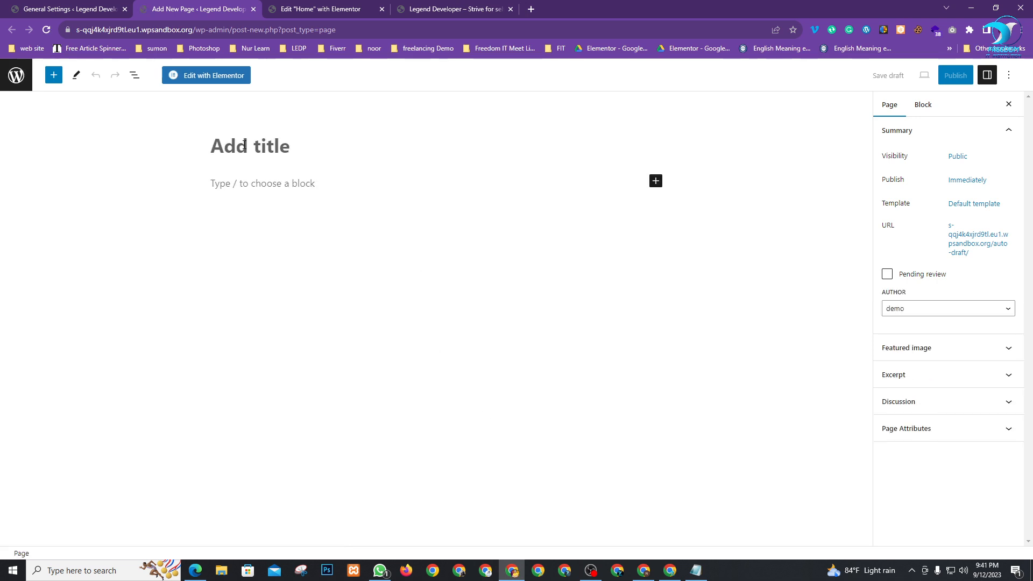
click(244, 145)
text(Abou)
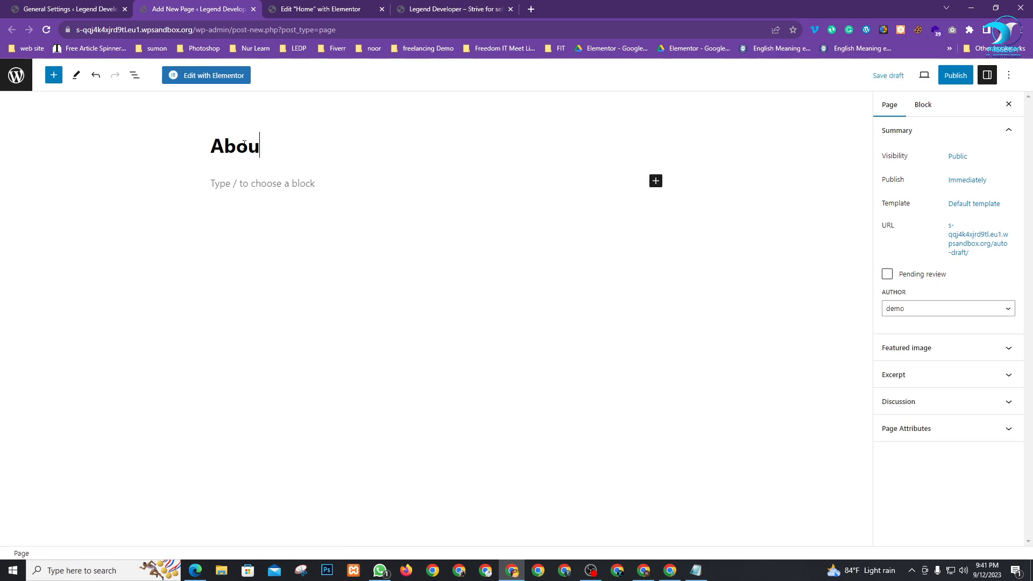
text(t Us)
click(955, 75)
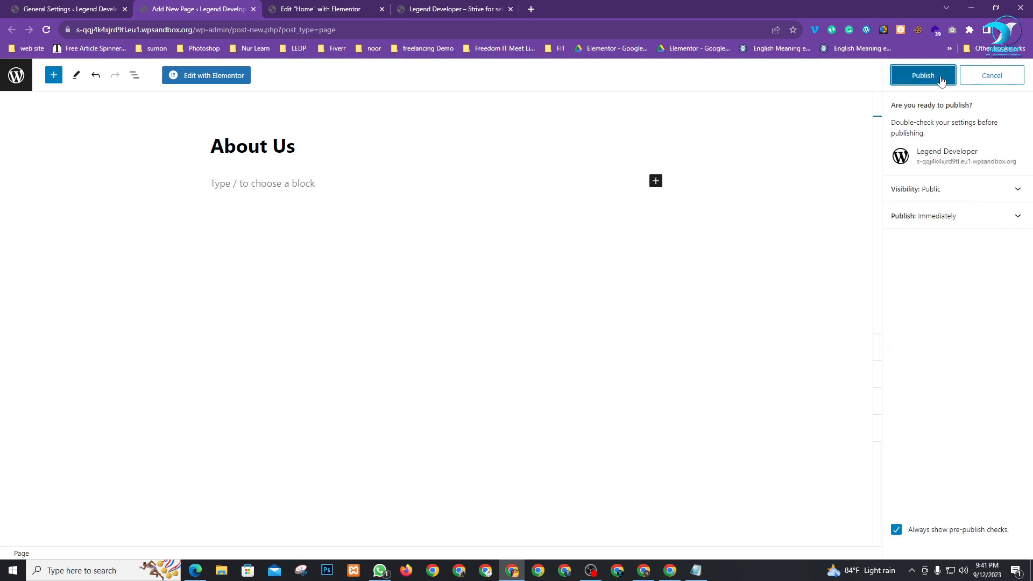
click(920, 75)
click(78, 9)
mouse_move(29, 171)
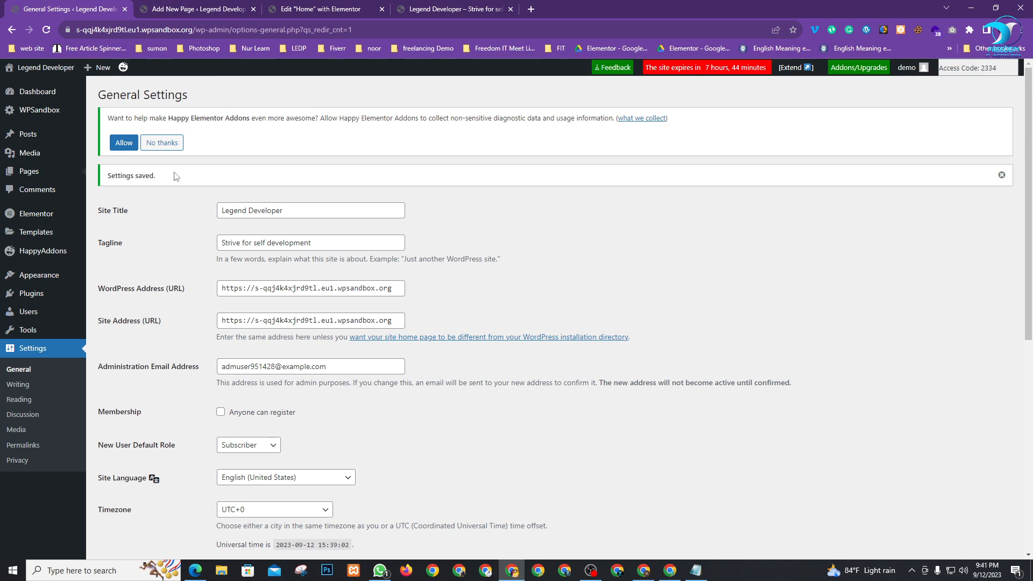
Add the About Us page to the Main Menu between Home and Blog and save the menu
mouse_move(32, 274)
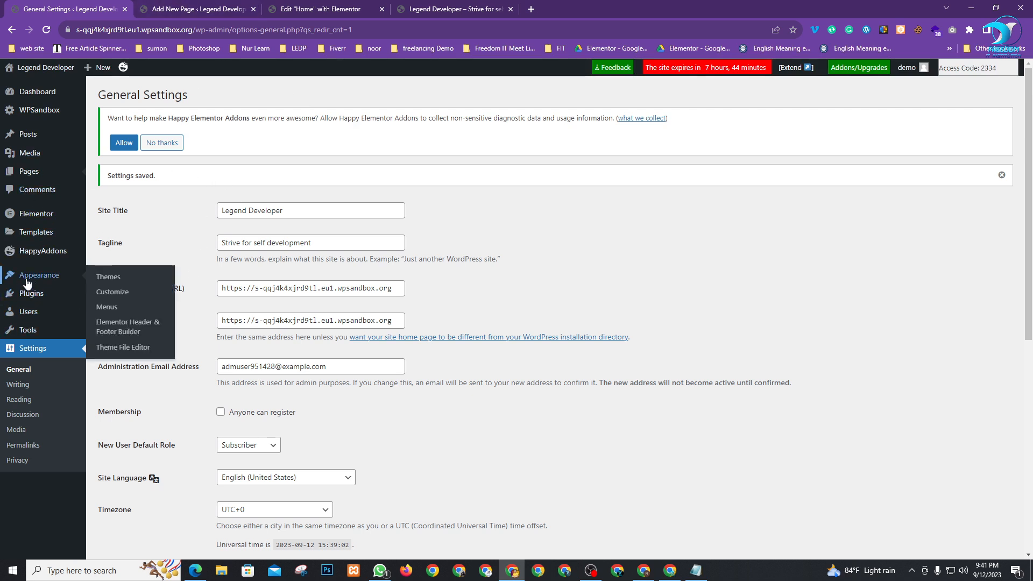
click(108, 311)
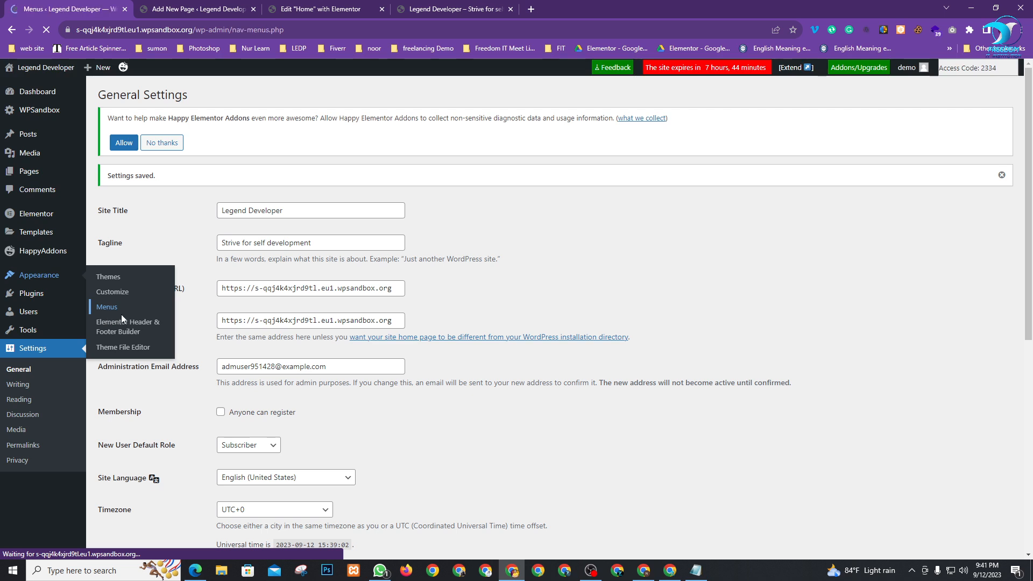
scroll(236, 213, down, 1)
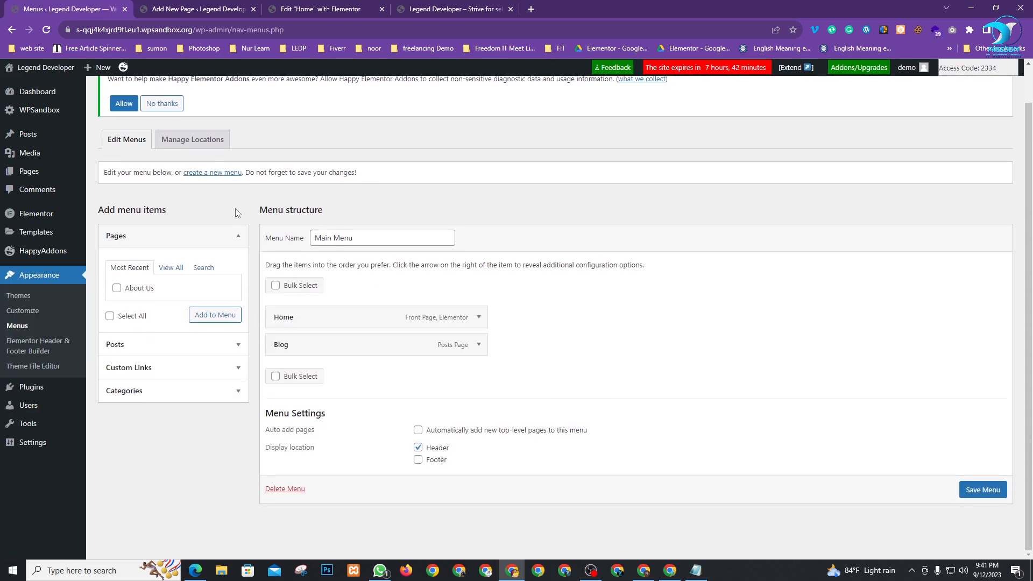
scroll(237, 212, up, 1)
click(360, 279)
scroll(611, 345, down, 1)
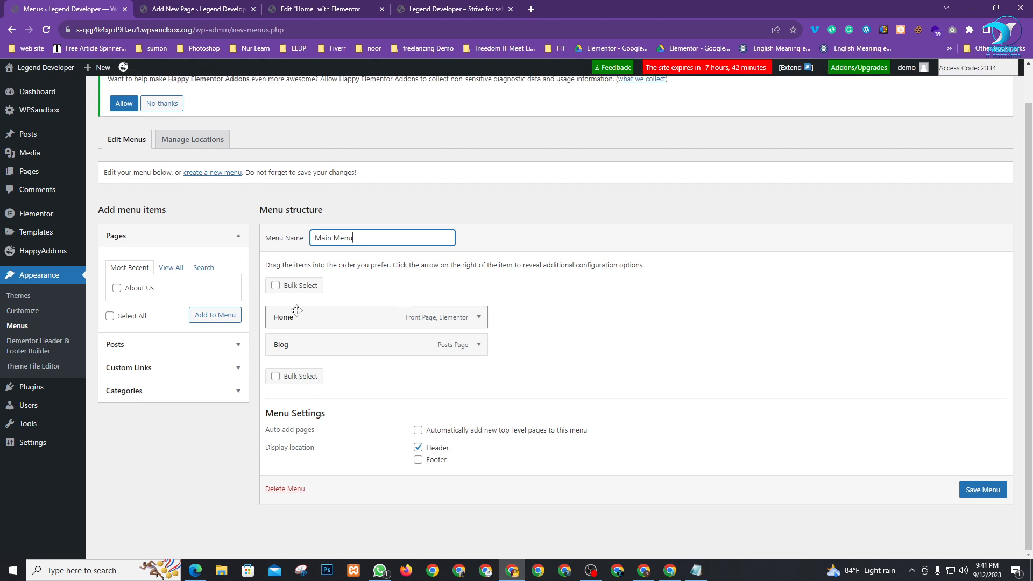
click(117, 288)
click(204, 321)
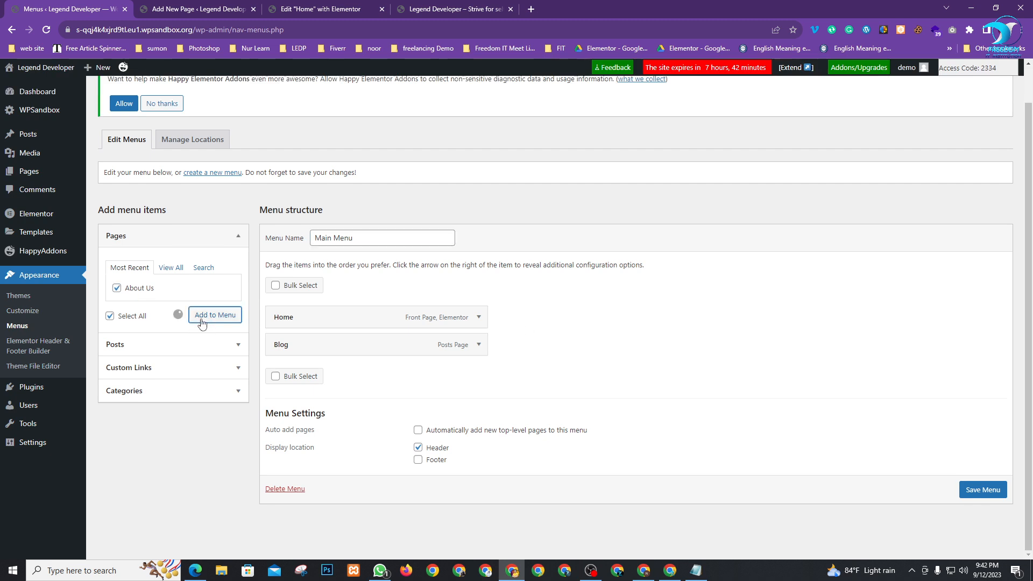
drag(315, 372, 317, 350)
scroll(433, 371, down, 1)
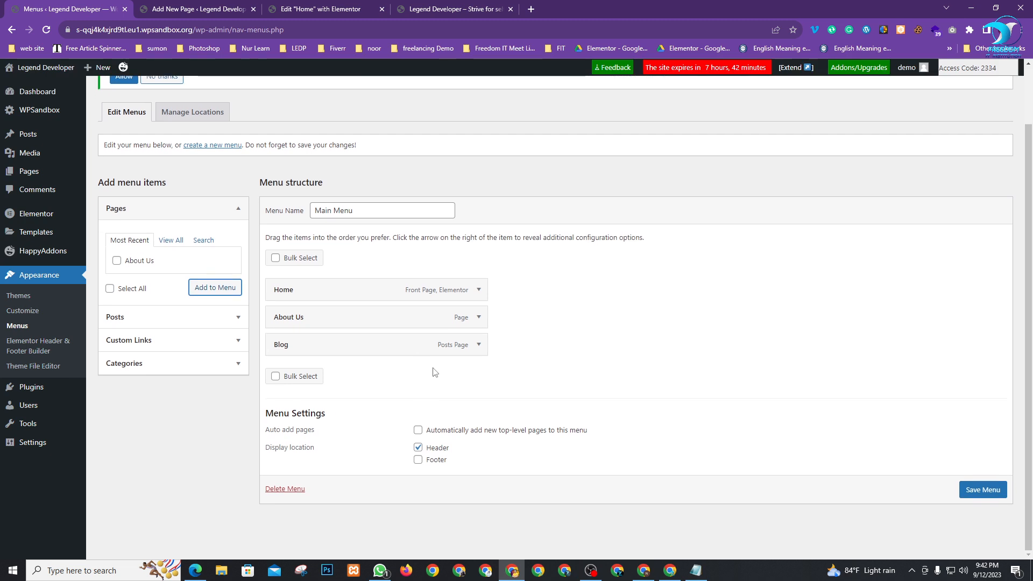
click(967, 490)
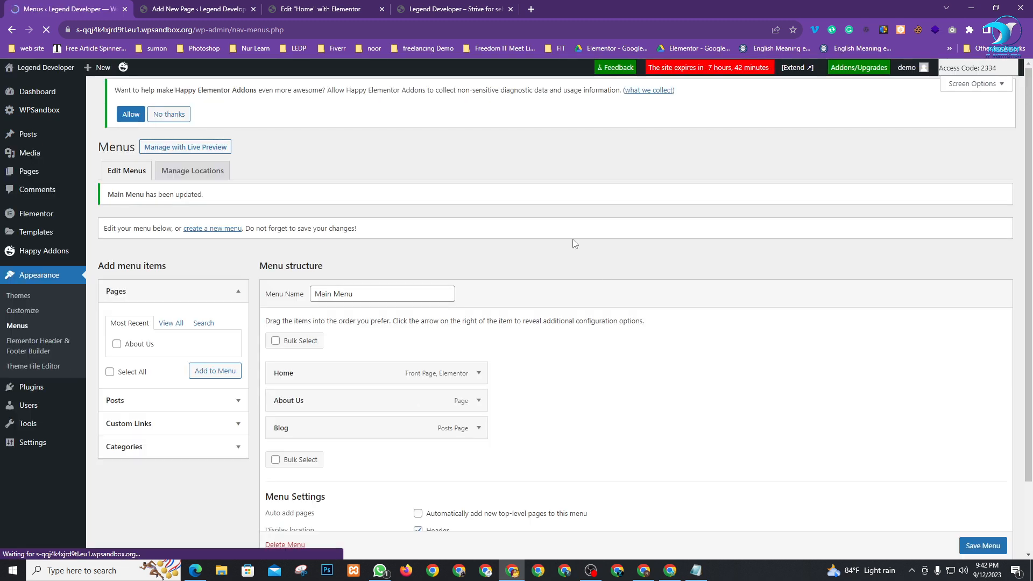
Close the About Us page editor and return to the Home page's Elementor editor
click(217, 5)
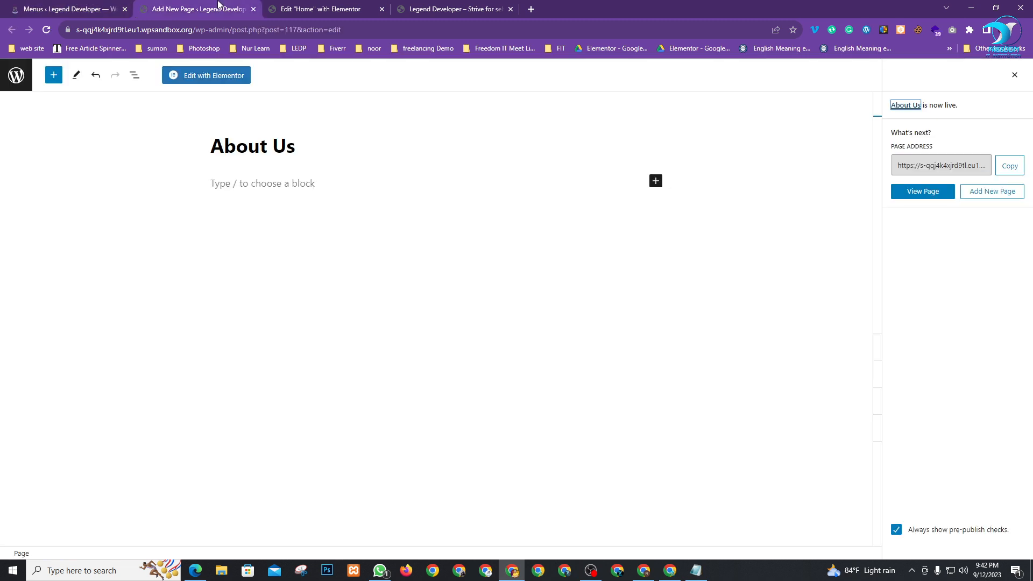
click(254, 9)
click(205, 9)
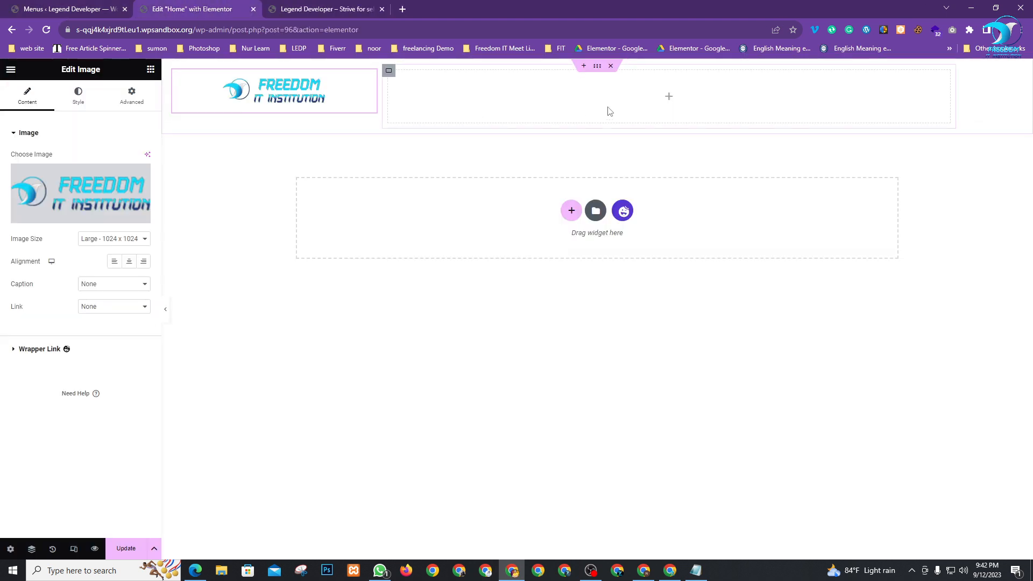
Save the Home page and reload the Elementor editor to pick up the updated menu
click(127, 548)
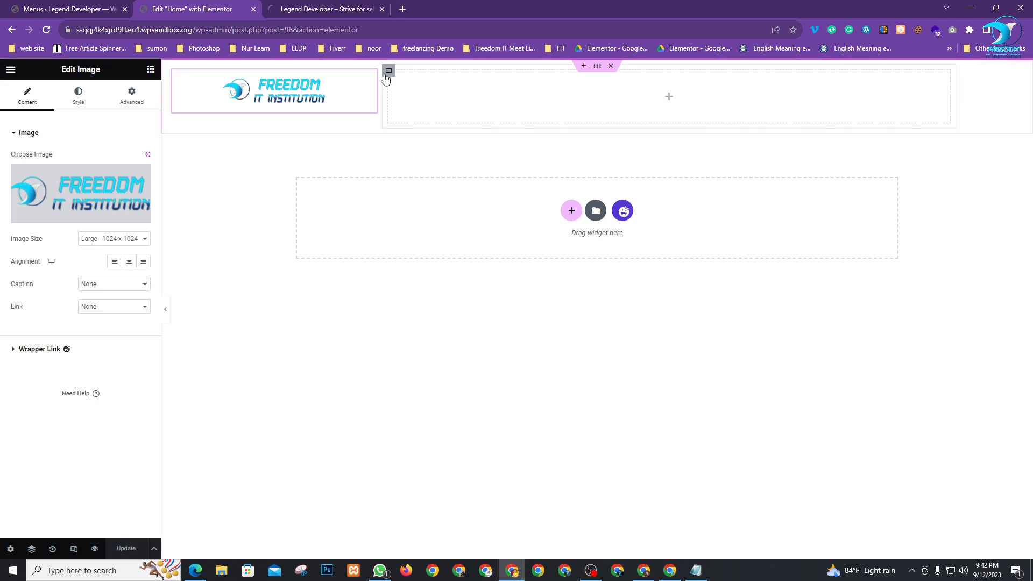
click(78, 6)
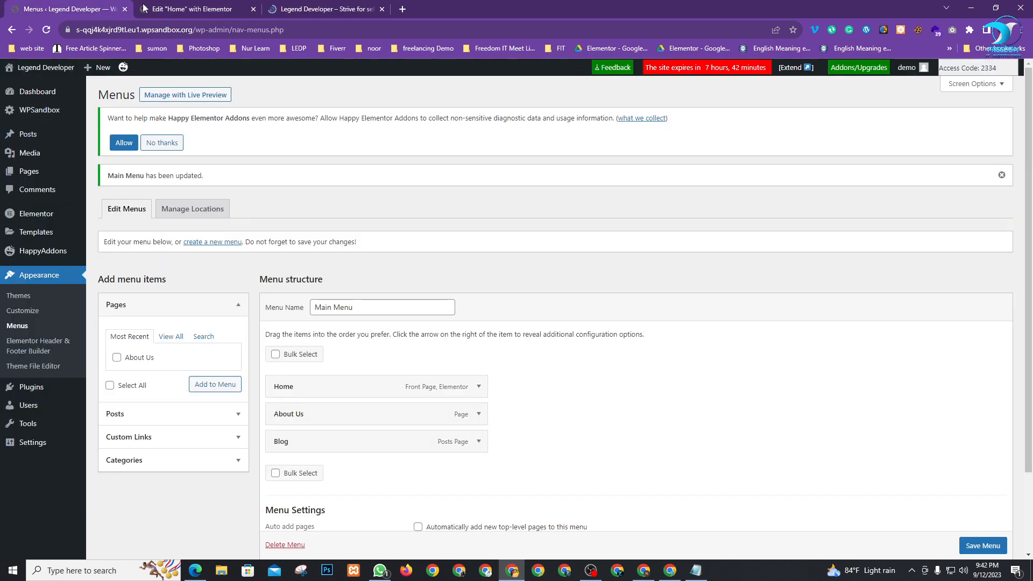
click(165, 11)
click(47, 32)
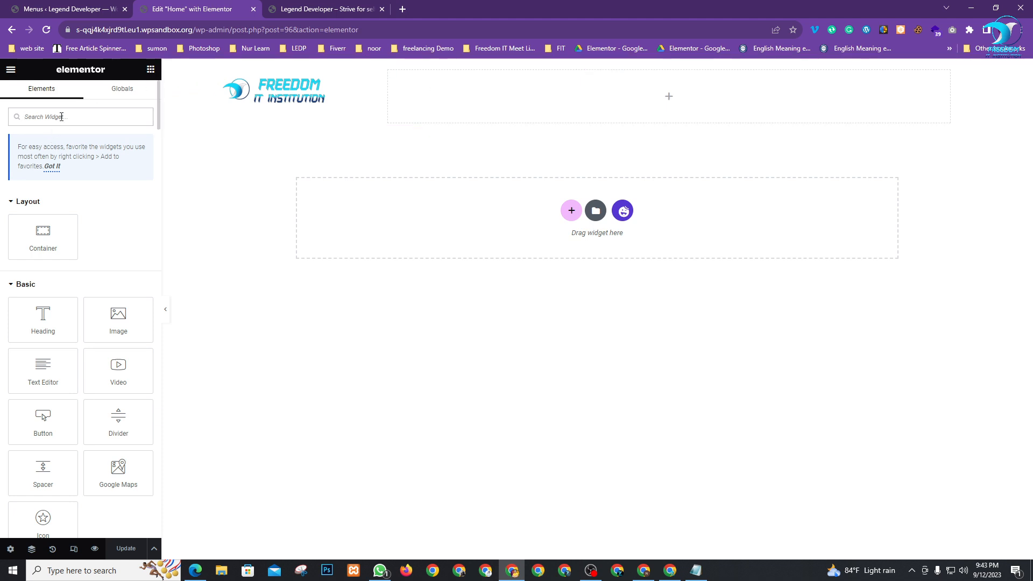
Search 'nav' and drag the Navigation Menu widget into the header
text(nac)
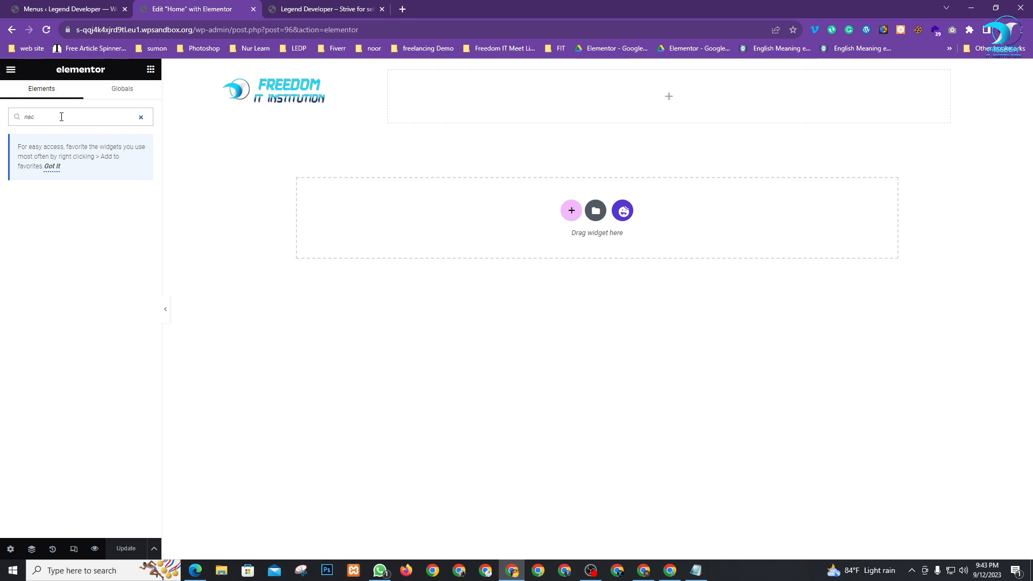
key(BackSpace)
text(v)
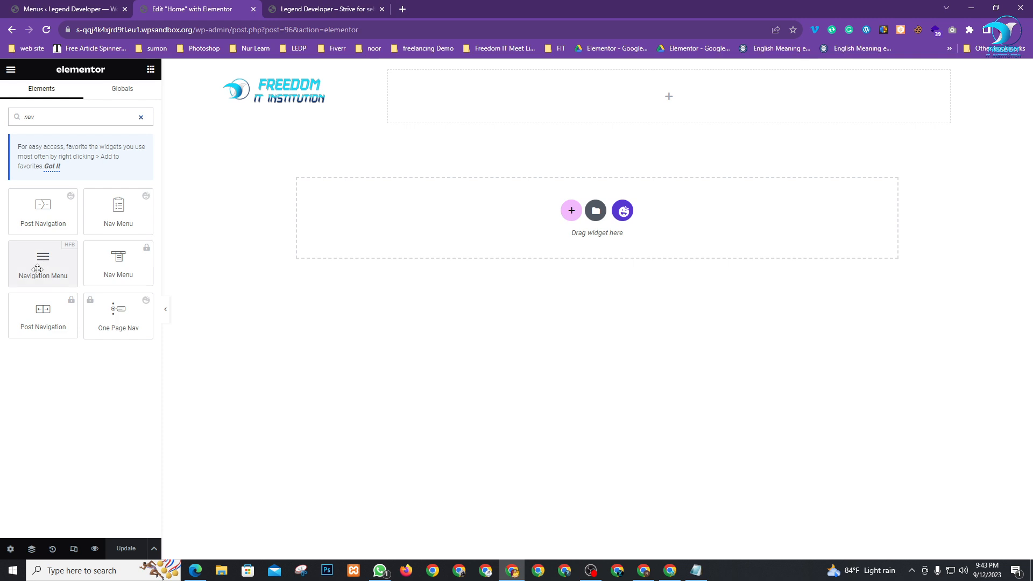
drag(37, 268, 665, 98)
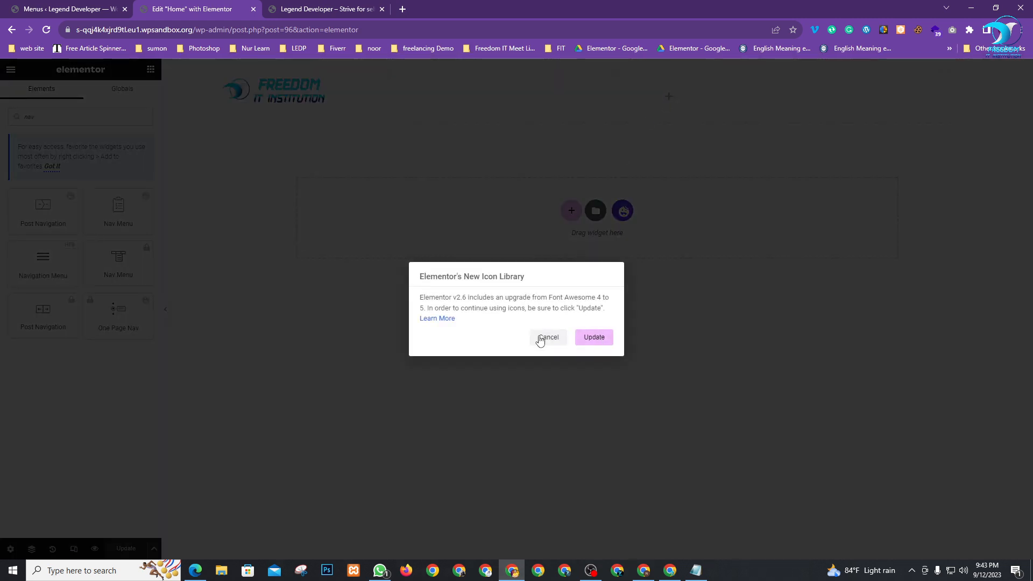
Accept the icon library update and upgrade Elementor to Font Awesome 5
click(597, 337)
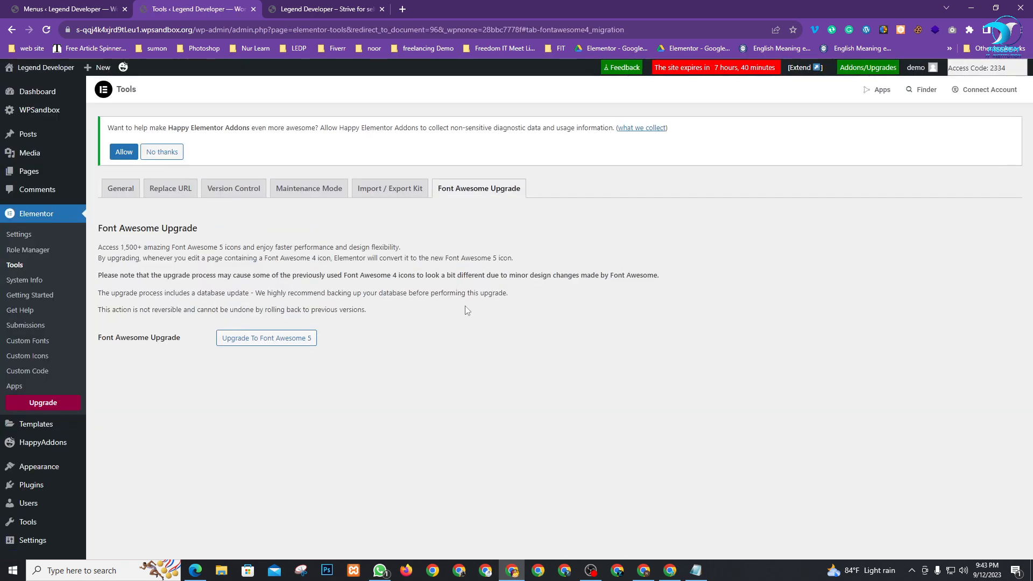
click(269, 339)
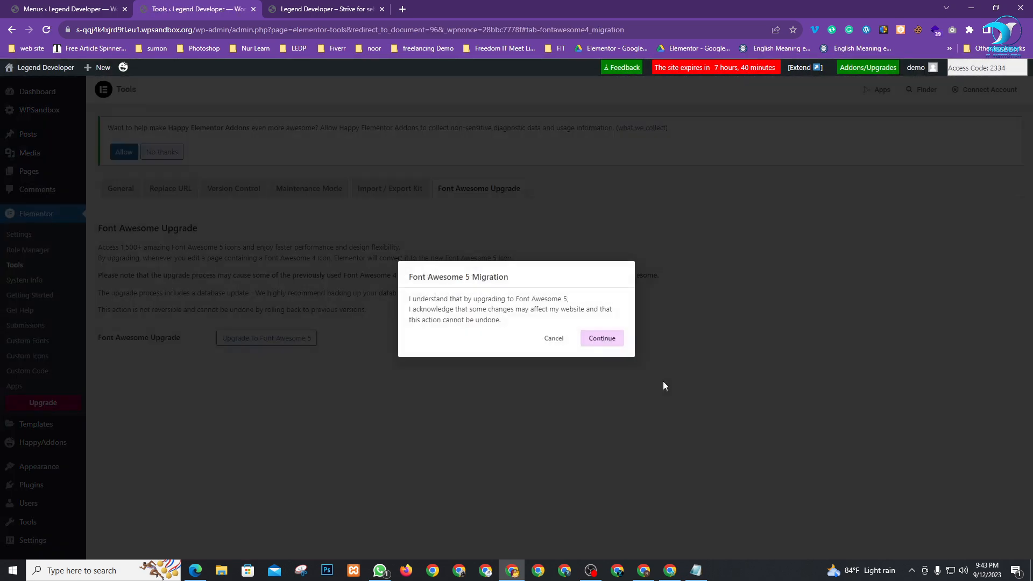
click(597, 338)
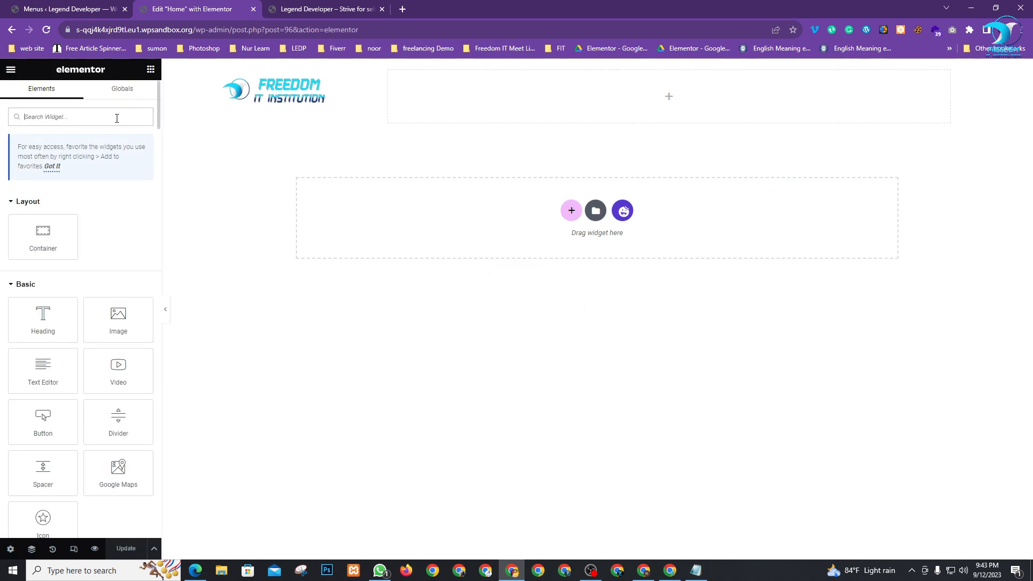
Place the Navigation Menu widget in the header's right column and right-align its items
text(nav)
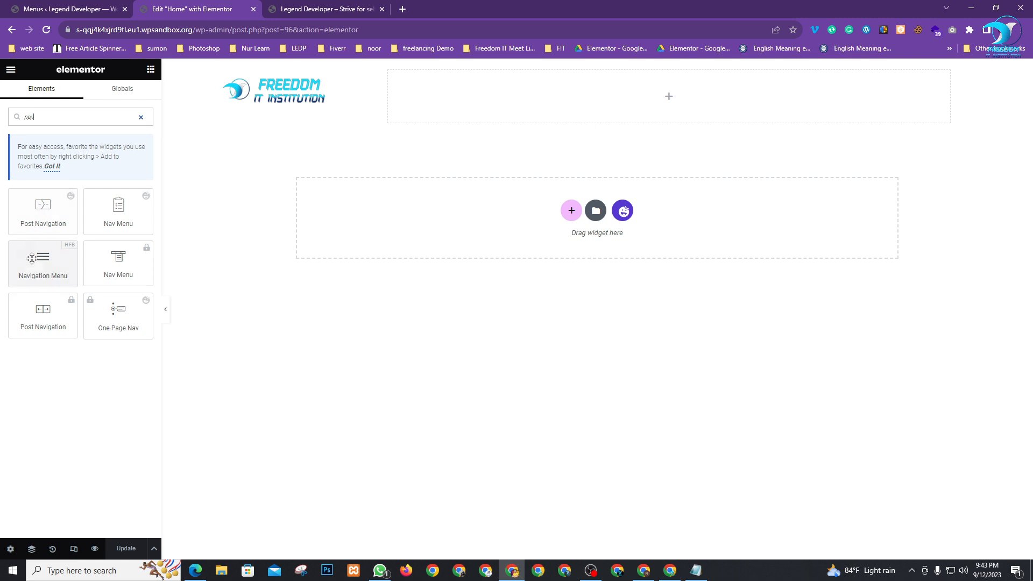
drag(40, 263, 662, 94)
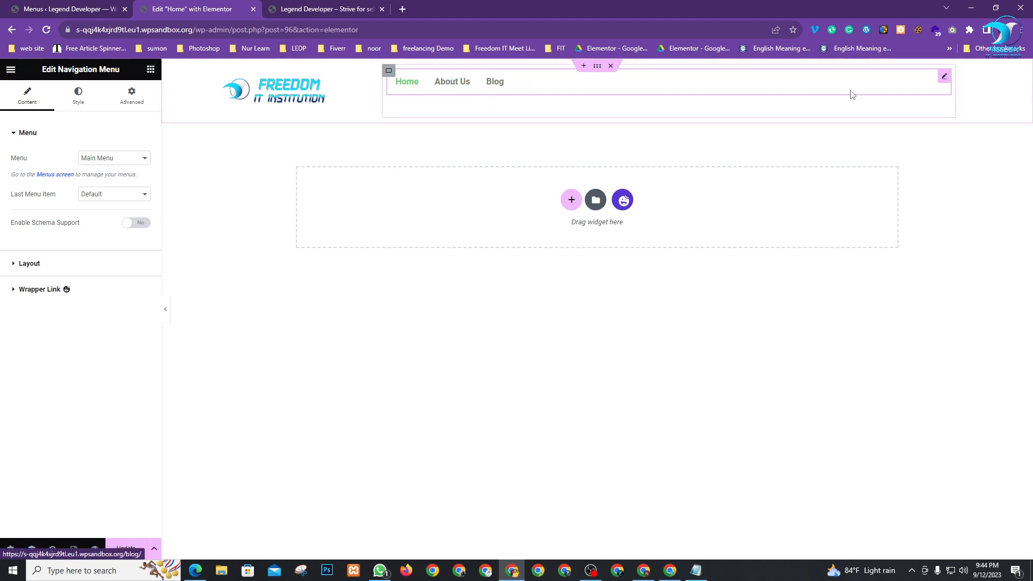
click(48, 267)
click(129, 207)
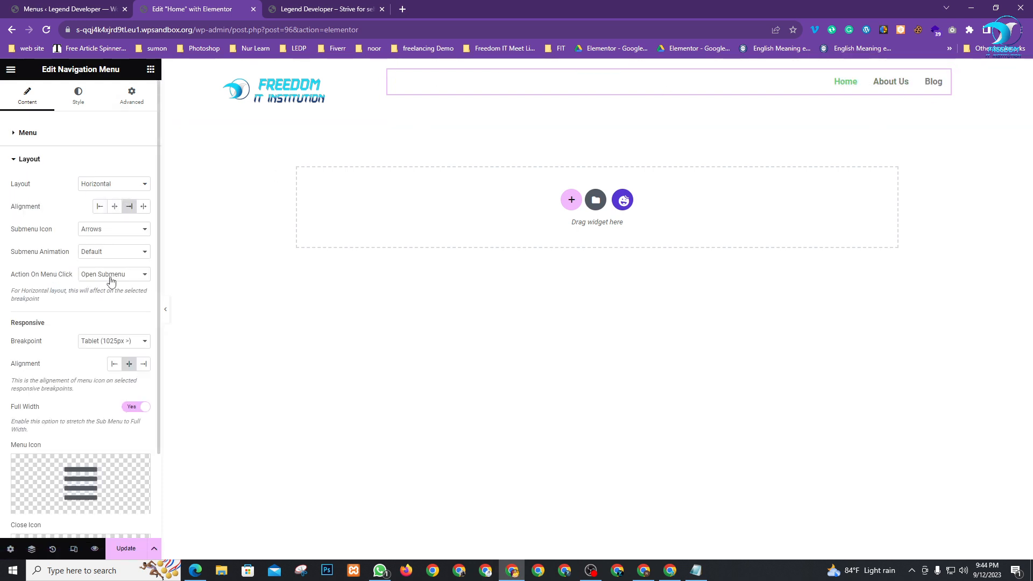
click(115, 208)
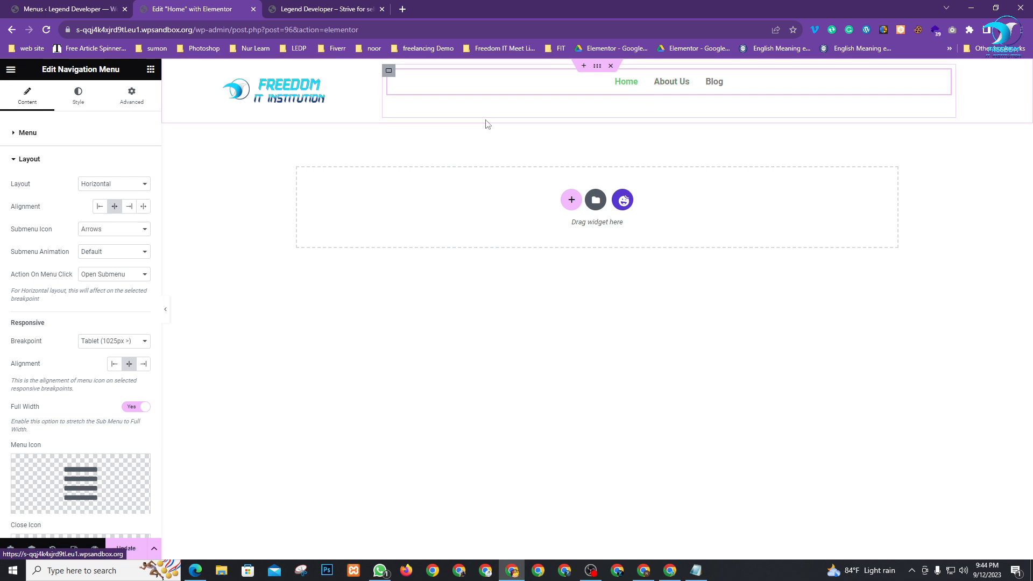
click(129, 210)
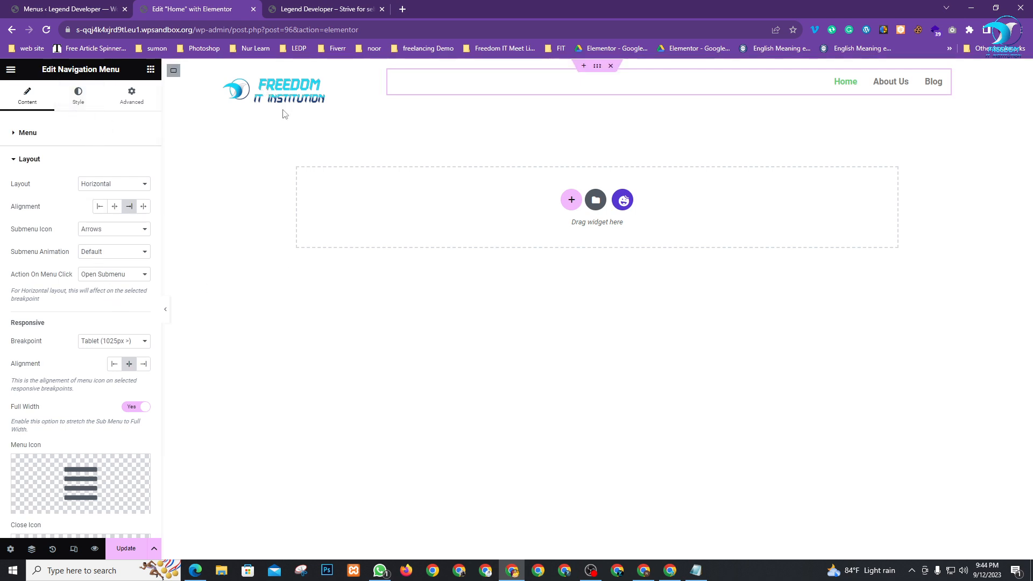
Set the menu text colour to black and the hover text colour to bright cyan
click(74, 103)
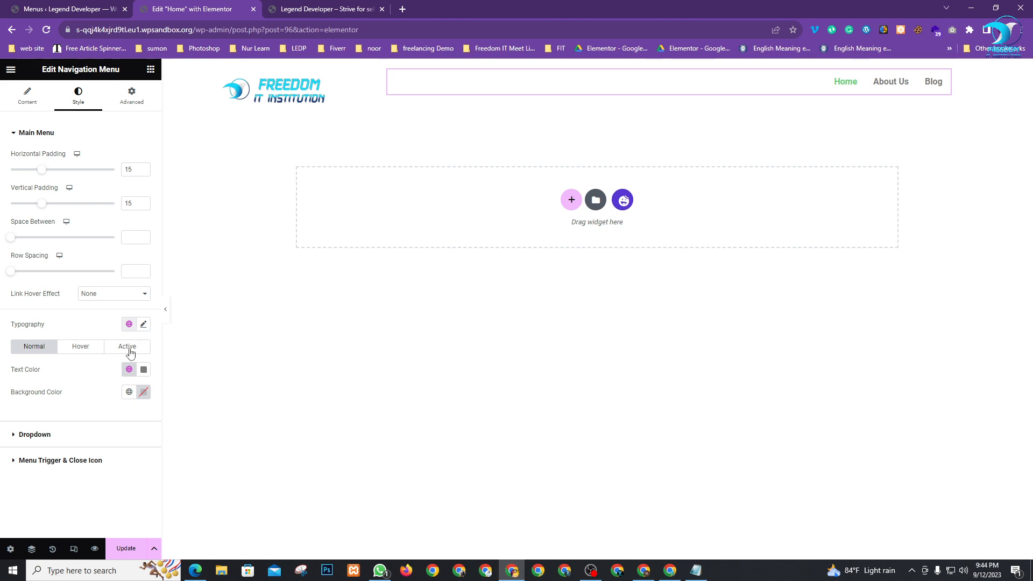
click(144, 370)
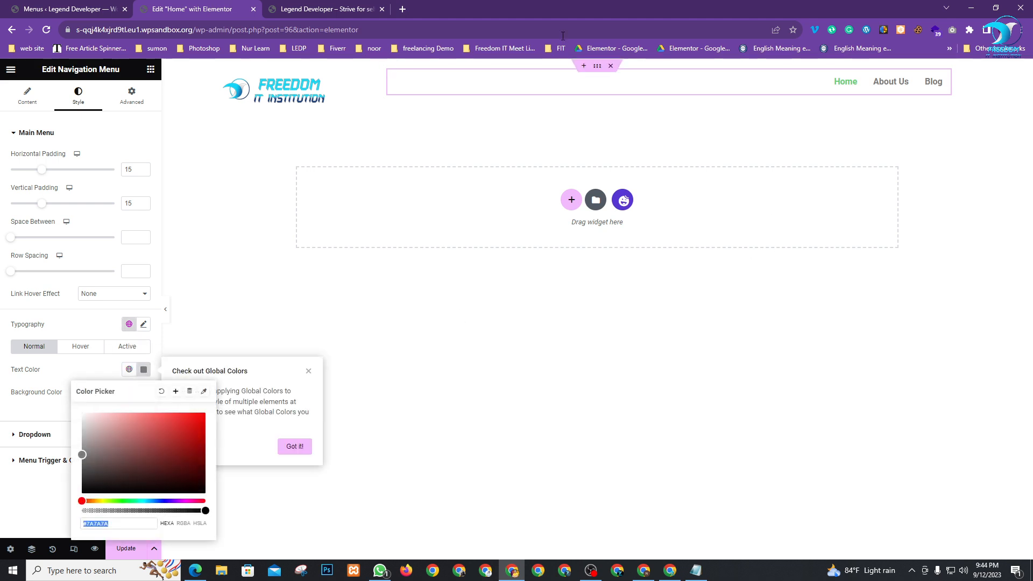
drag(116, 461, 61, 509)
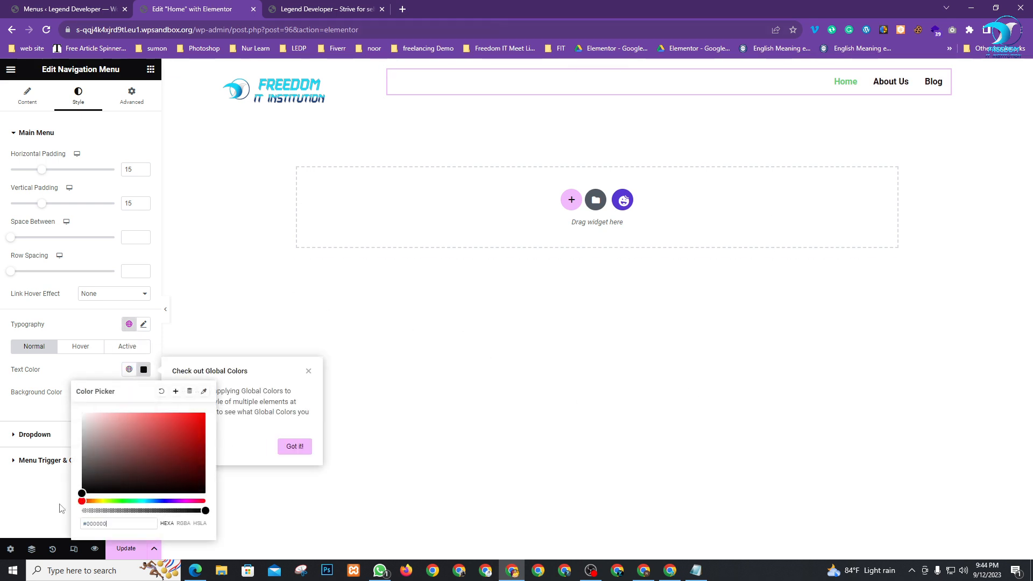
click(39, 502)
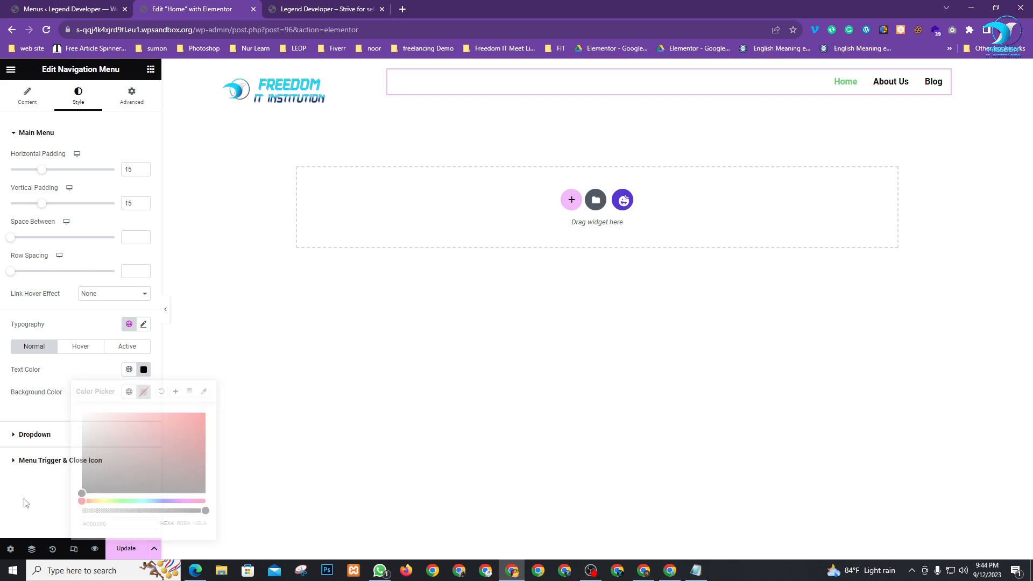
click(80, 347)
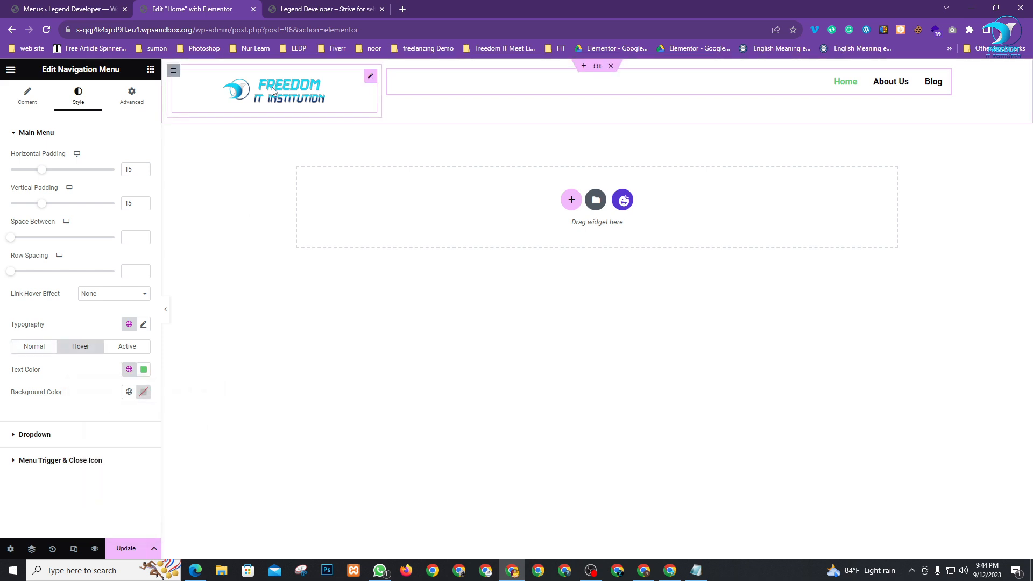
click(143, 370)
click(142, 500)
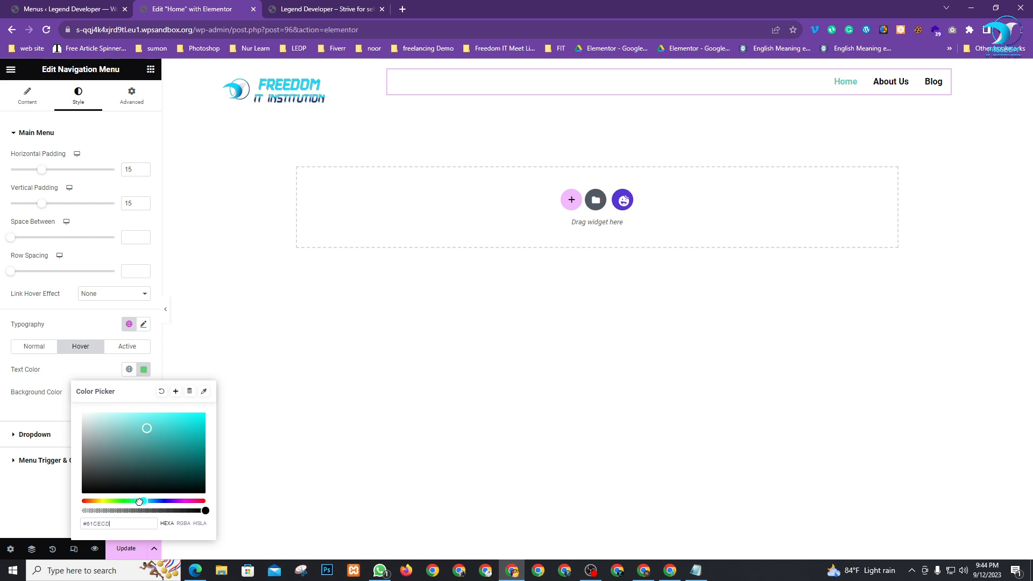
drag(135, 500, 144, 499)
drag(179, 427, 200, 410)
click(408, 337)
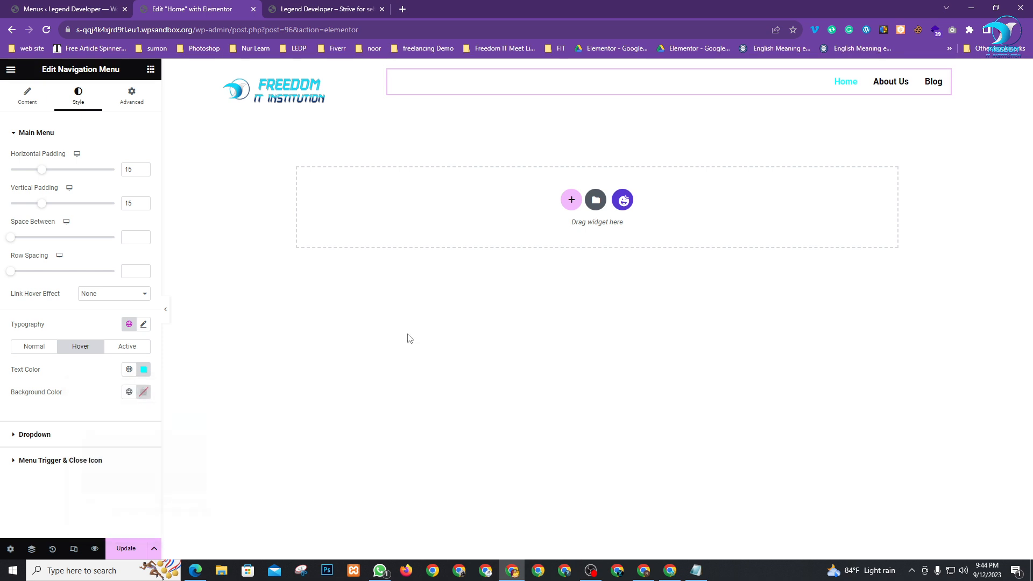
Set the active menu link text colour to near-black #020101
click(132, 349)
click(144, 370)
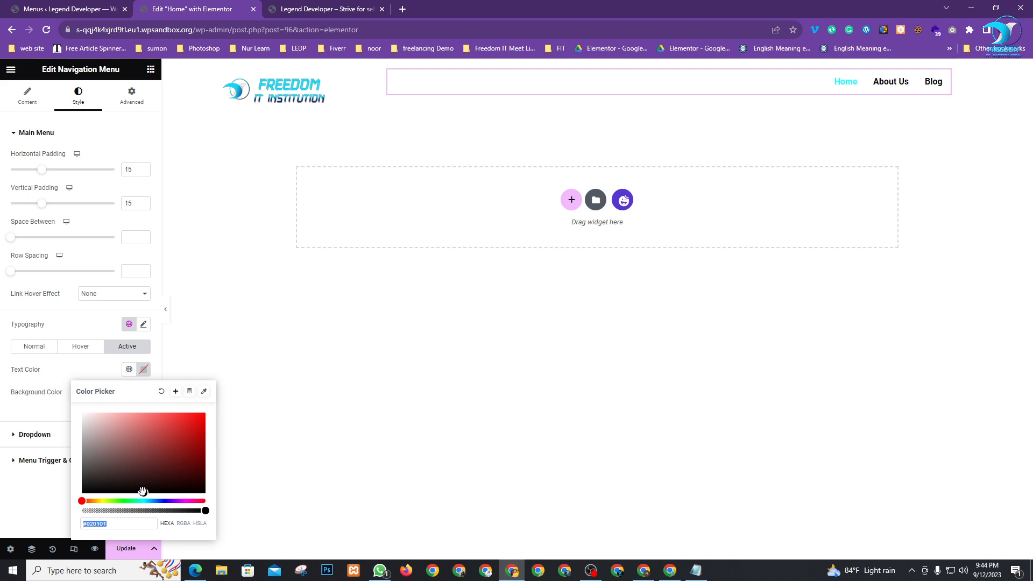
click(203, 391)
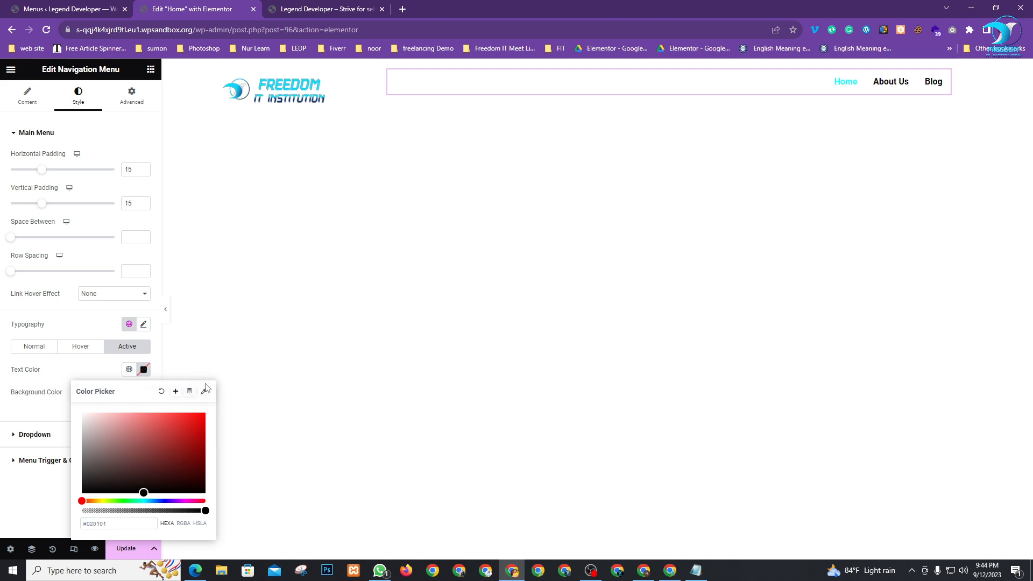
click(273, 81)
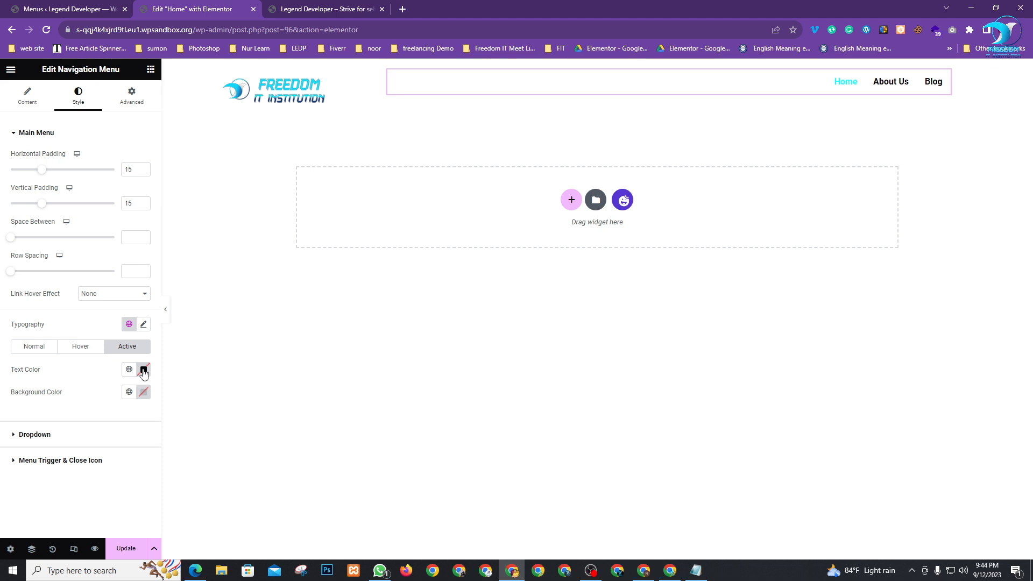
click(143, 371)
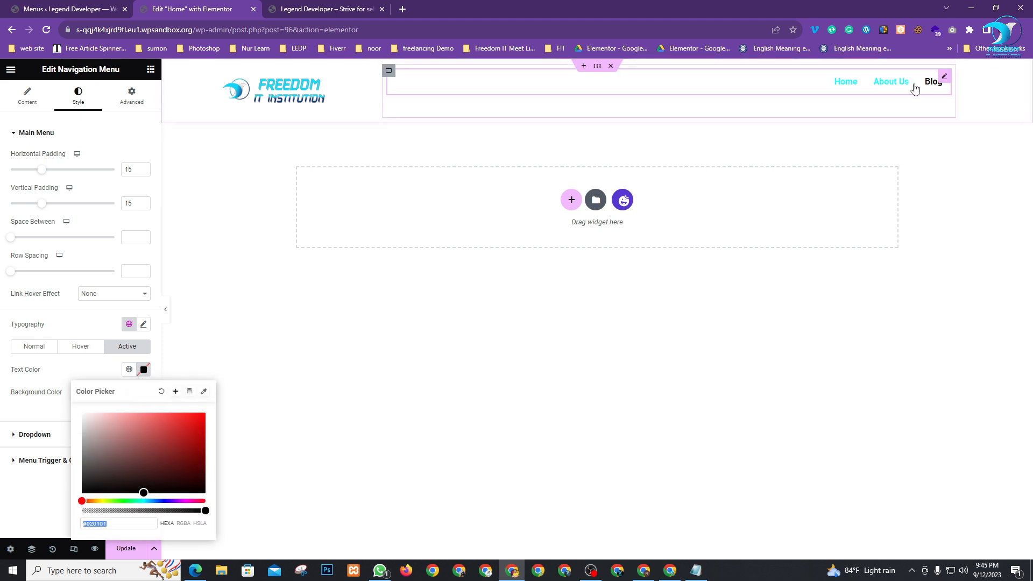
click(74, 323)
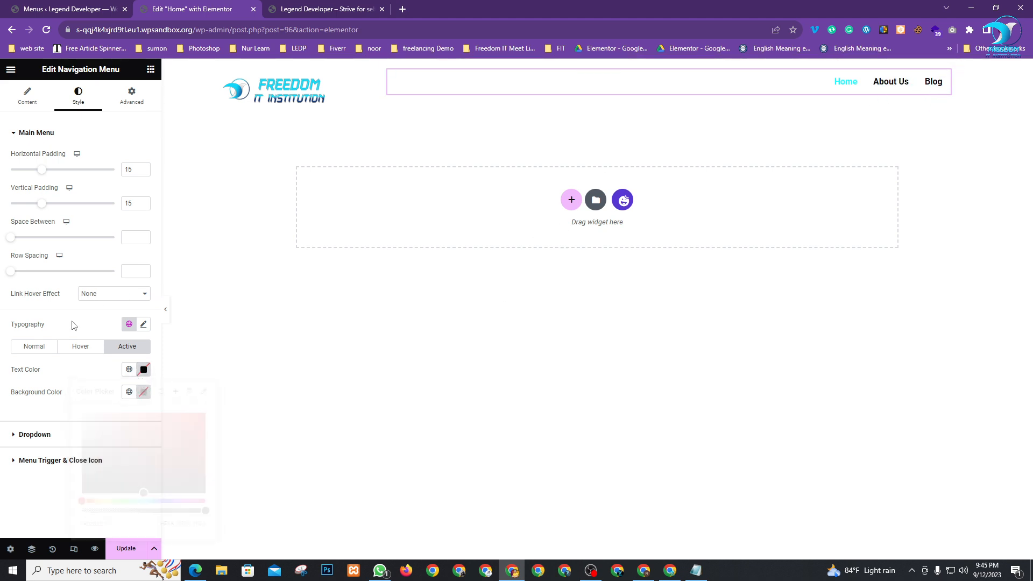
Enlarge the menu typography to 18 px Roboto Semi Bold and save the page
click(143, 324)
drag(24, 421, 30, 421)
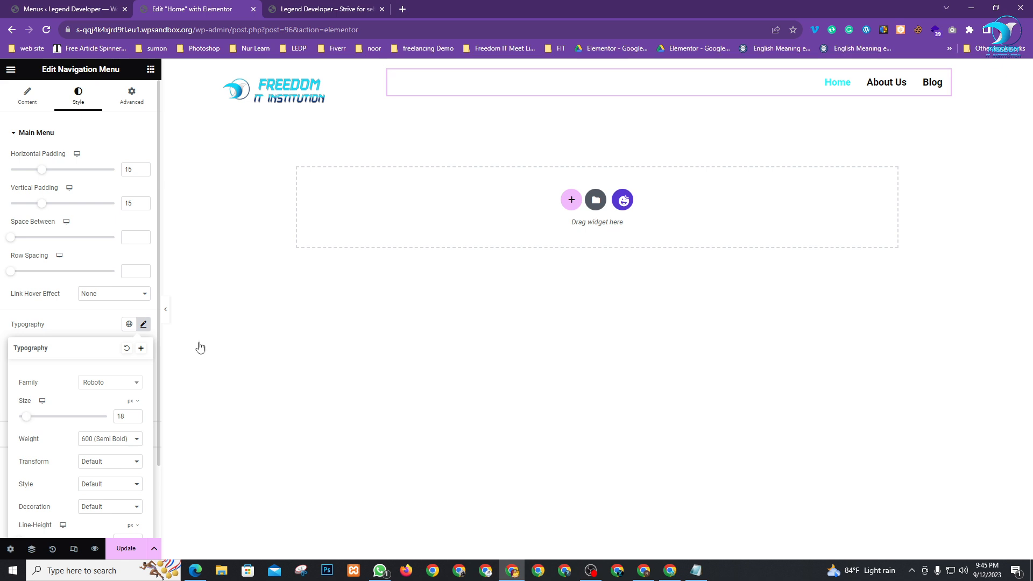
click(125, 550)
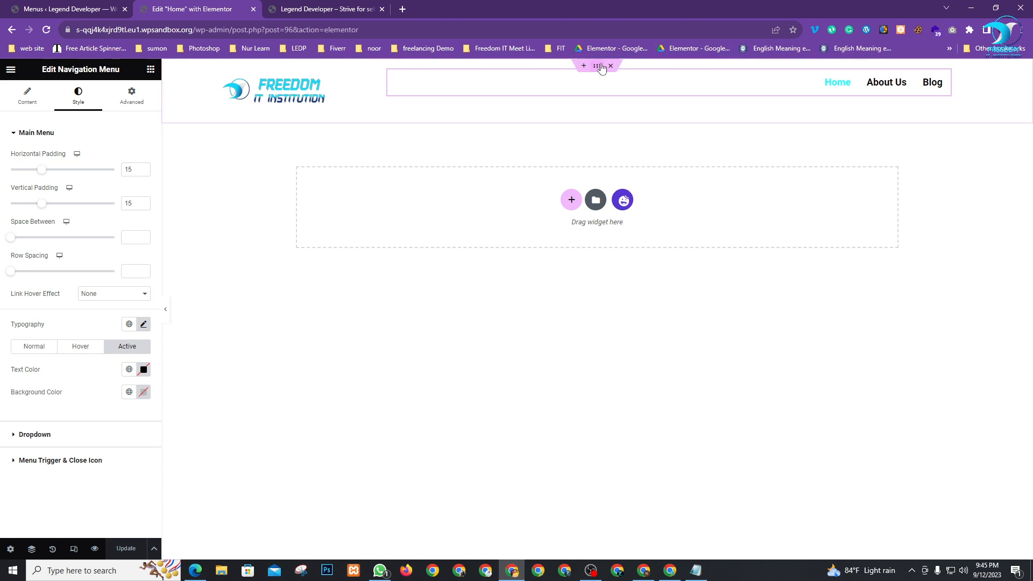
Give the header container a Classic background coloured white (#FFFFFF)
click(598, 66)
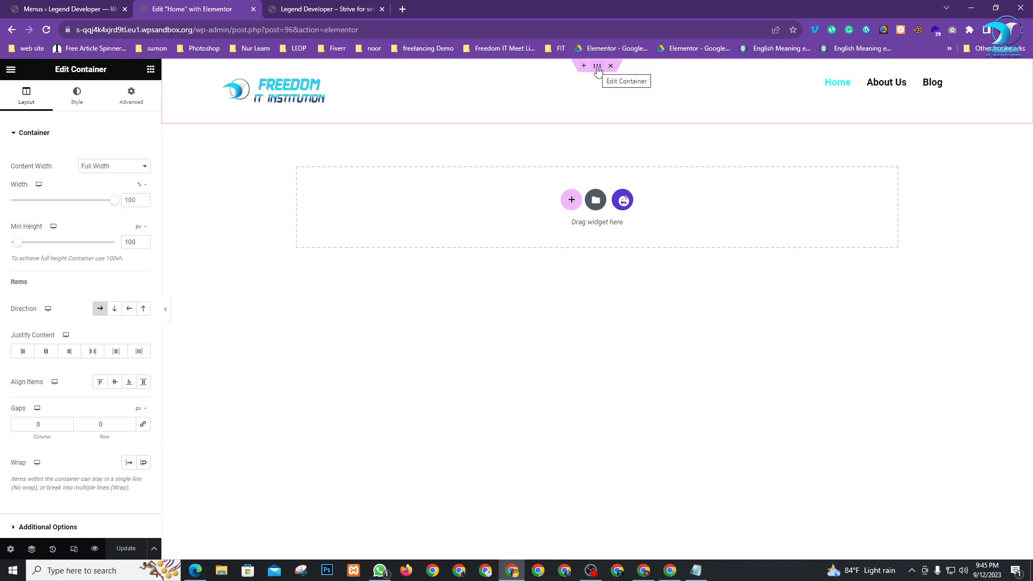
click(77, 104)
click(99, 180)
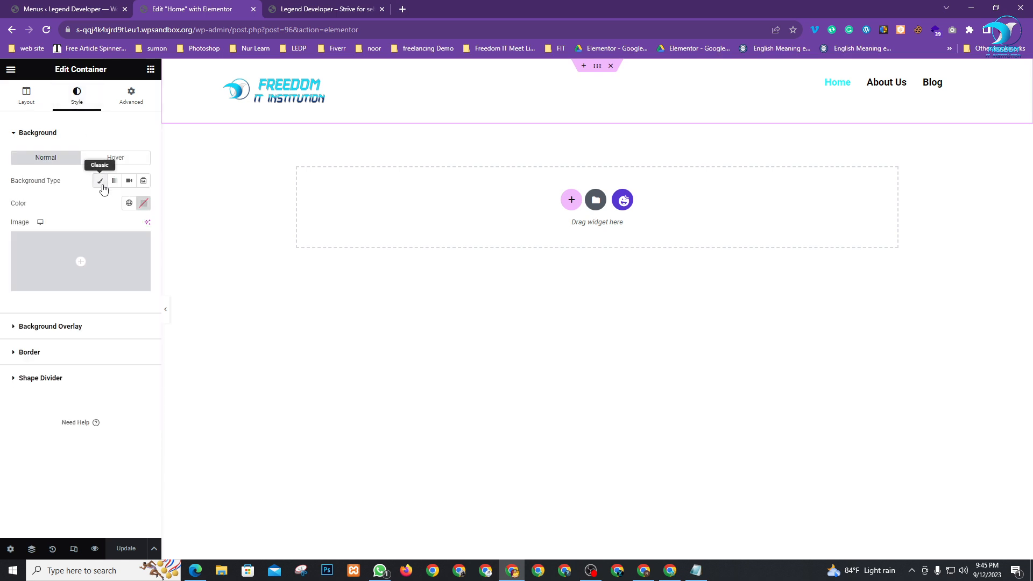
click(143, 203)
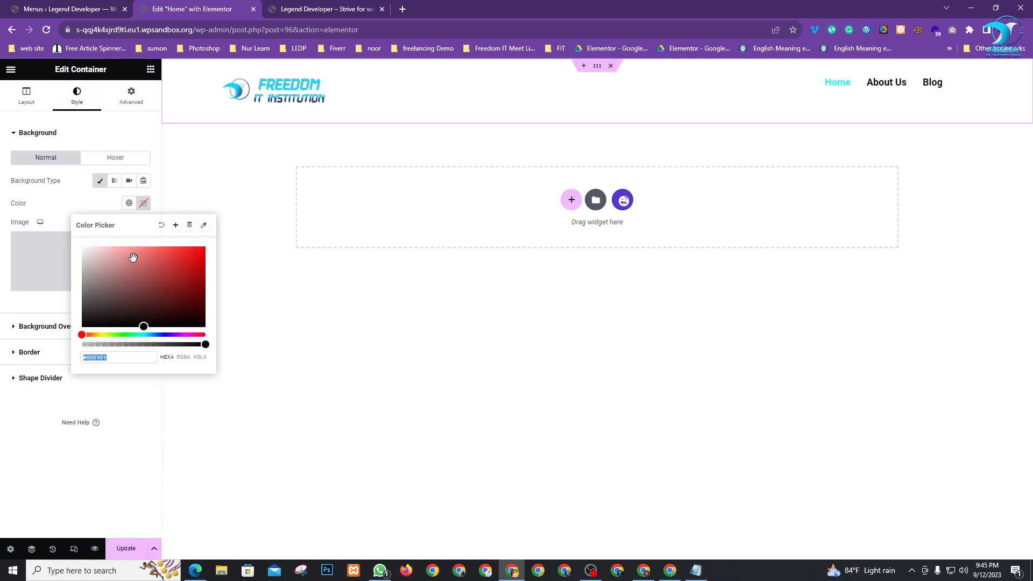
drag(119, 278, 188, 260)
drag(124, 246, 225, 321)
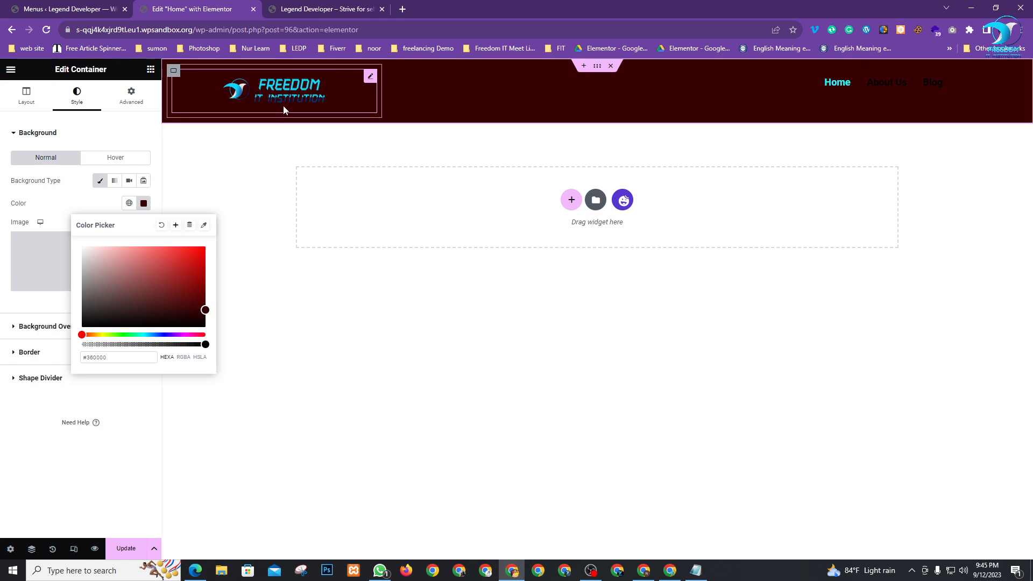
drag(110, 283, 63, 228)
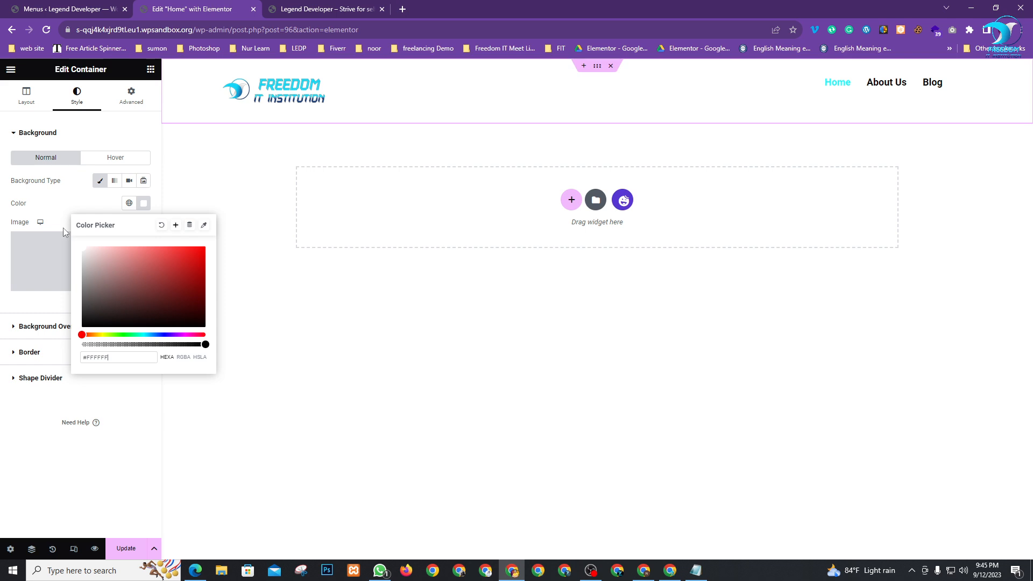
click(19, 511)
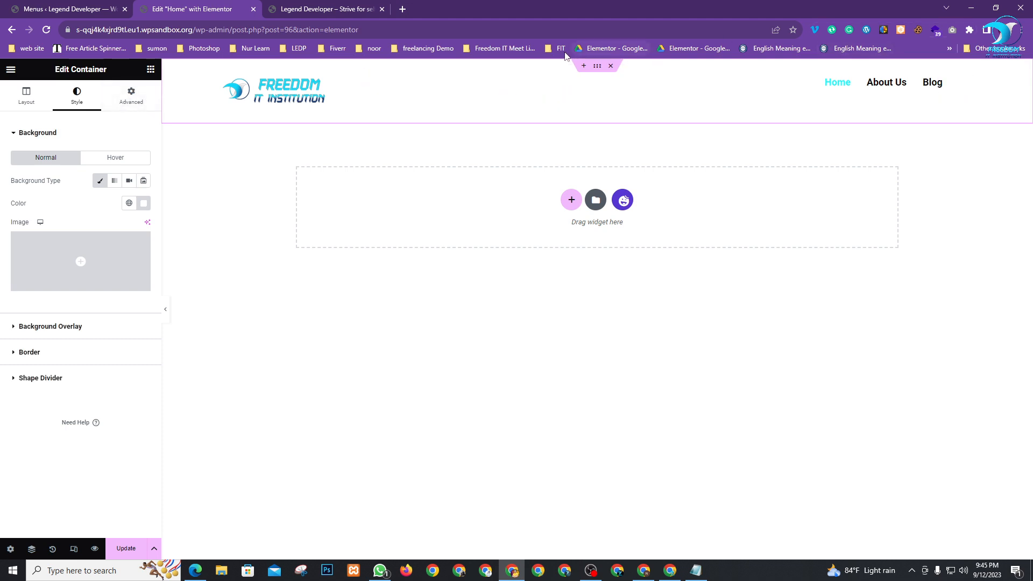
Set the header container's padding to 0 and unlink the Navigation Menu's margin sides
click(129, 98)
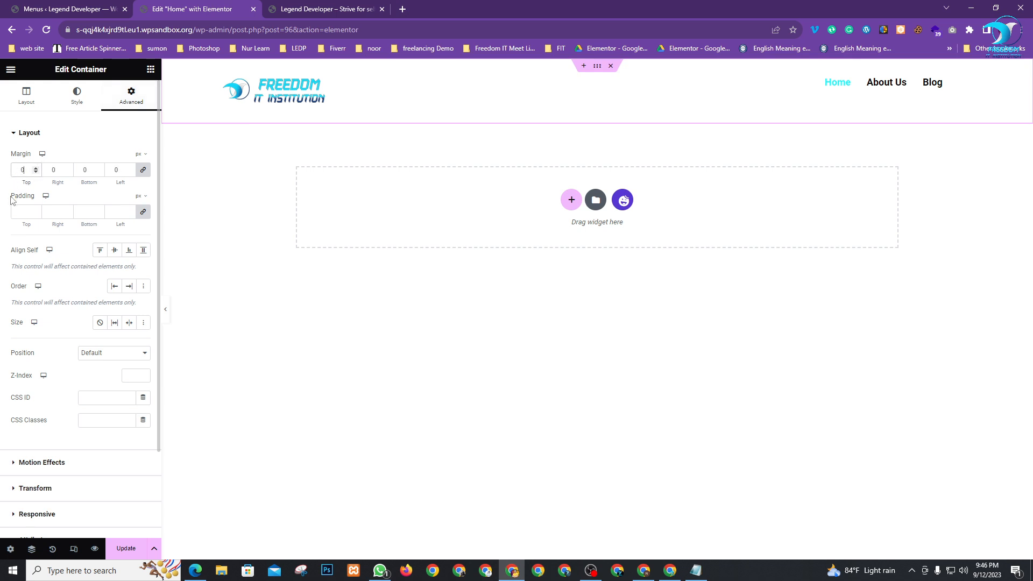
text(0)
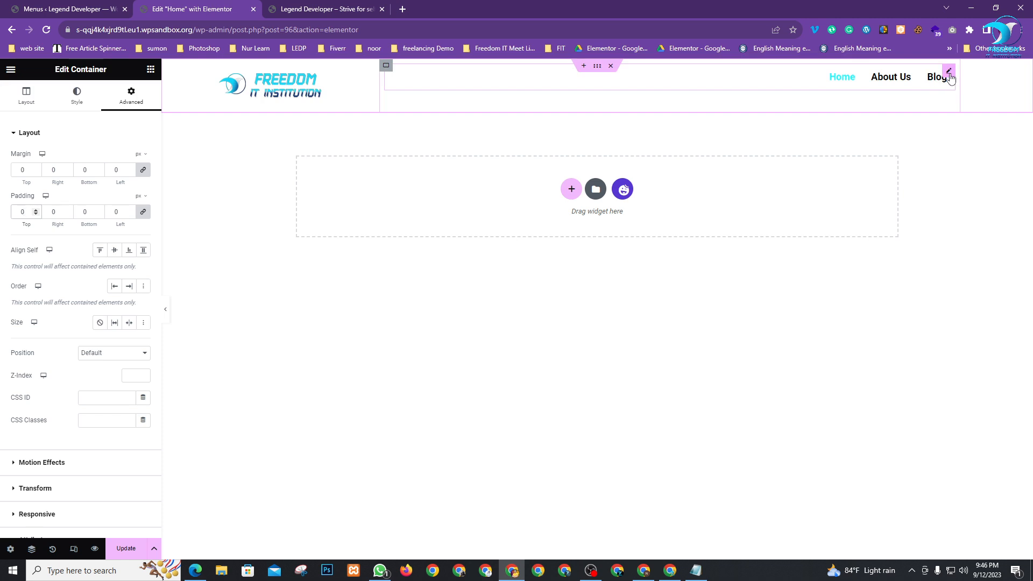
click(949, 72)
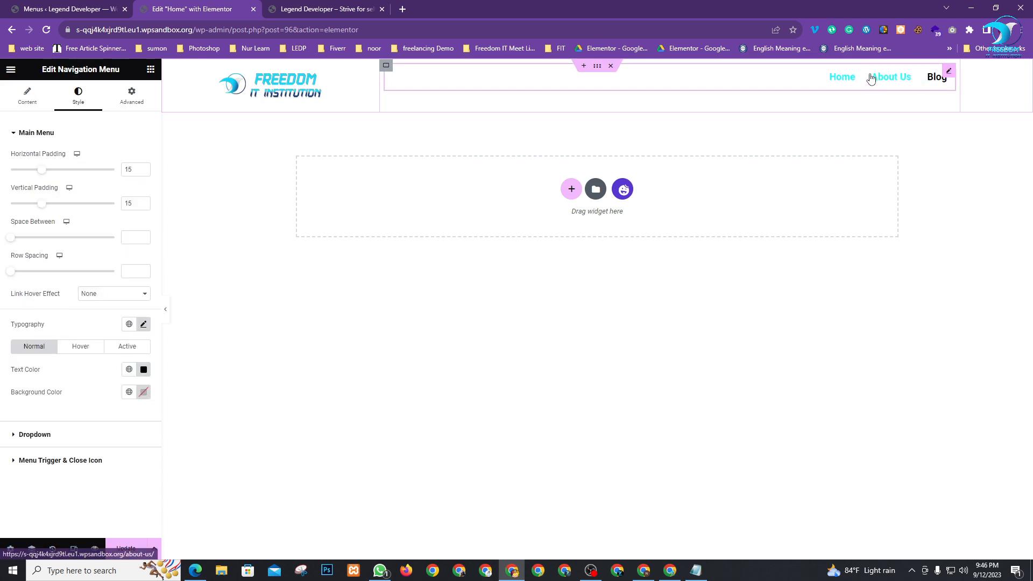
click(131, 96)
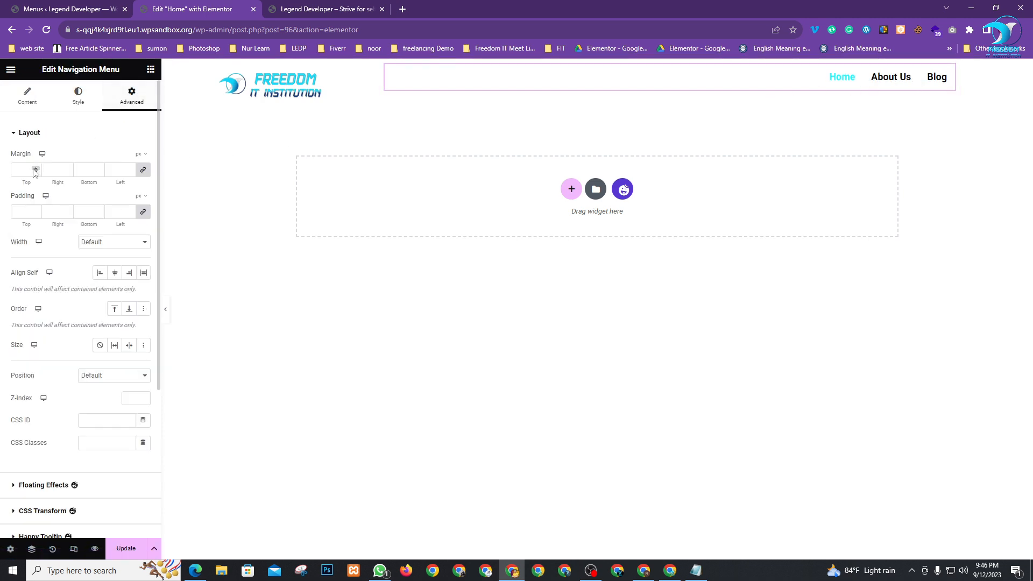
click(25, 210)
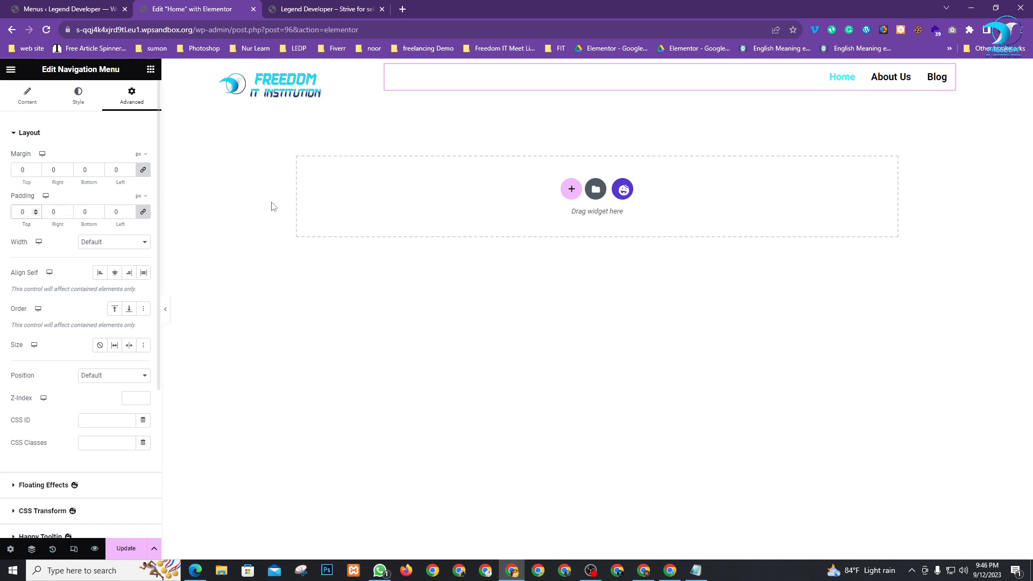
click(144, 171)
Give the Navigation Menu a 13 px top margin and save the page
click(36, 170)
click(37, 169)
click(37, 170)
click(37, 169)
click(36, 169)
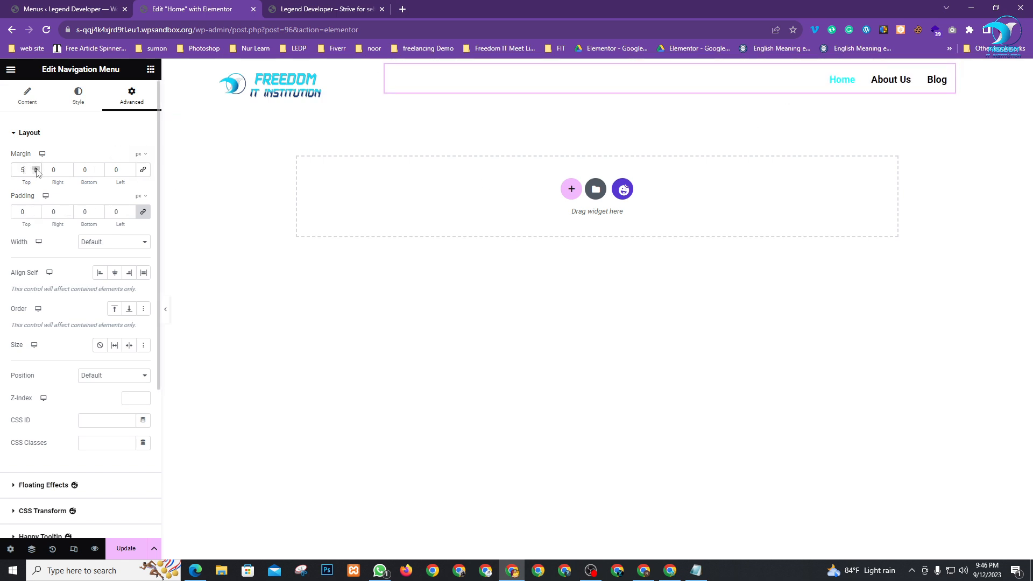
click(37, 169)
click(37, 170)
click(36, 170)
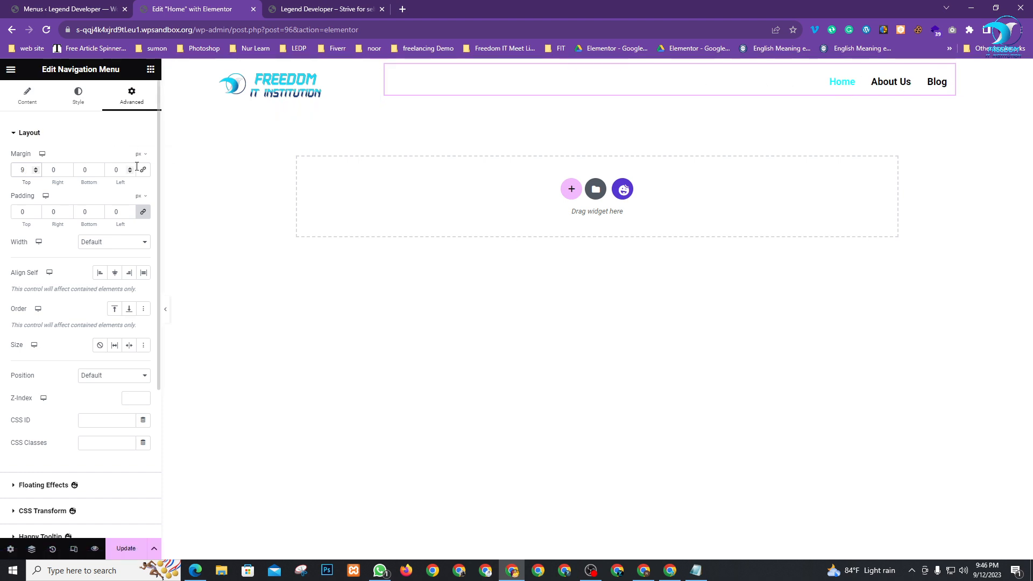
click(37, 169)
click(37, 169)
click(37, 169)
click(37, 169)
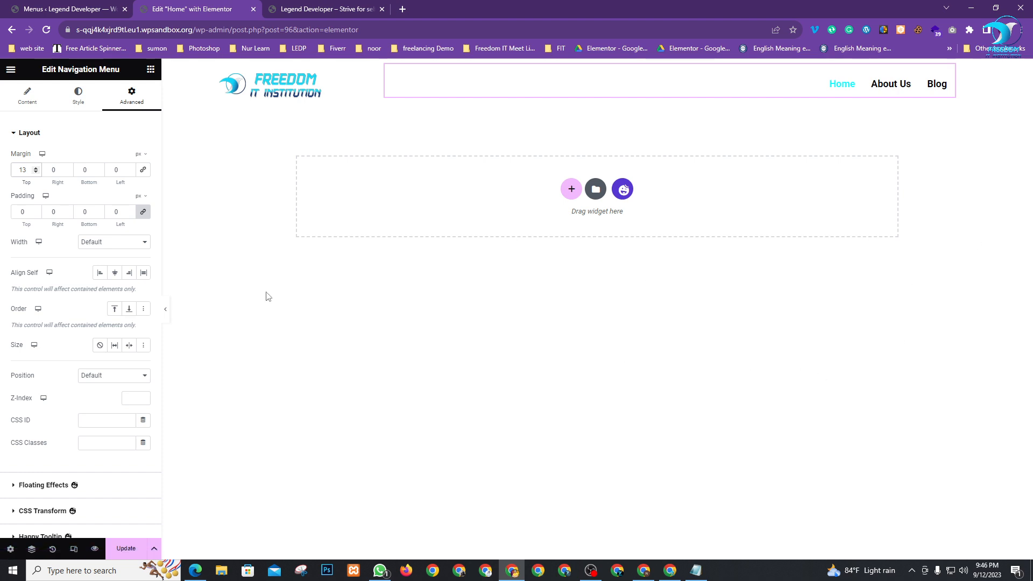
click(126, 548)
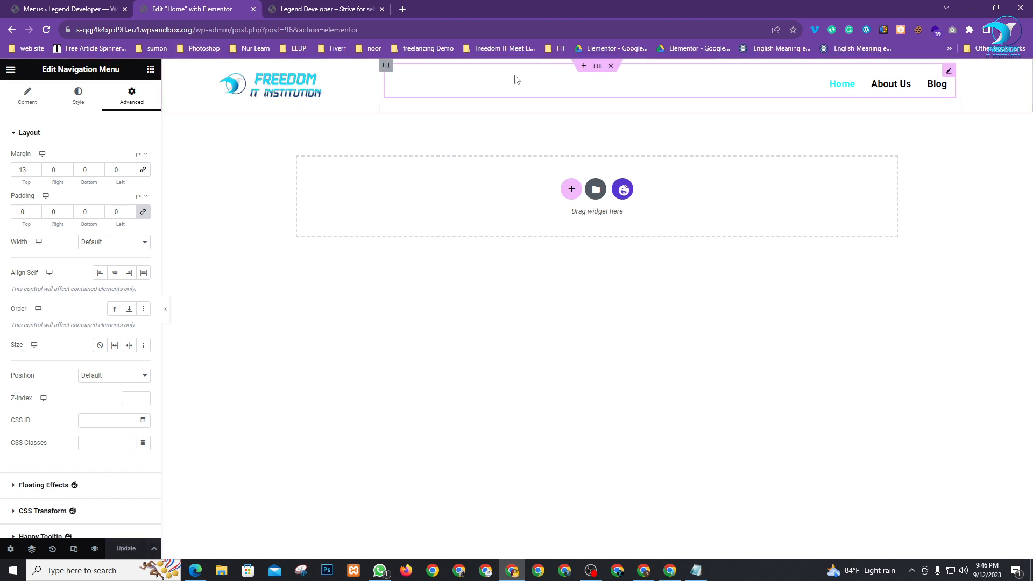
click(597, 65)
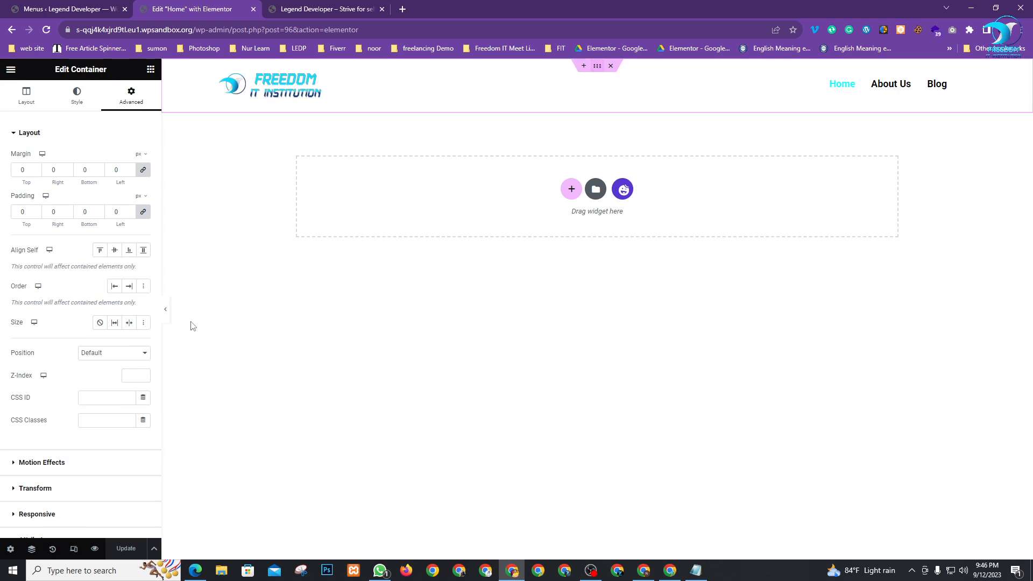
Save the current page as a library template named 'Header'
click(154, 549)
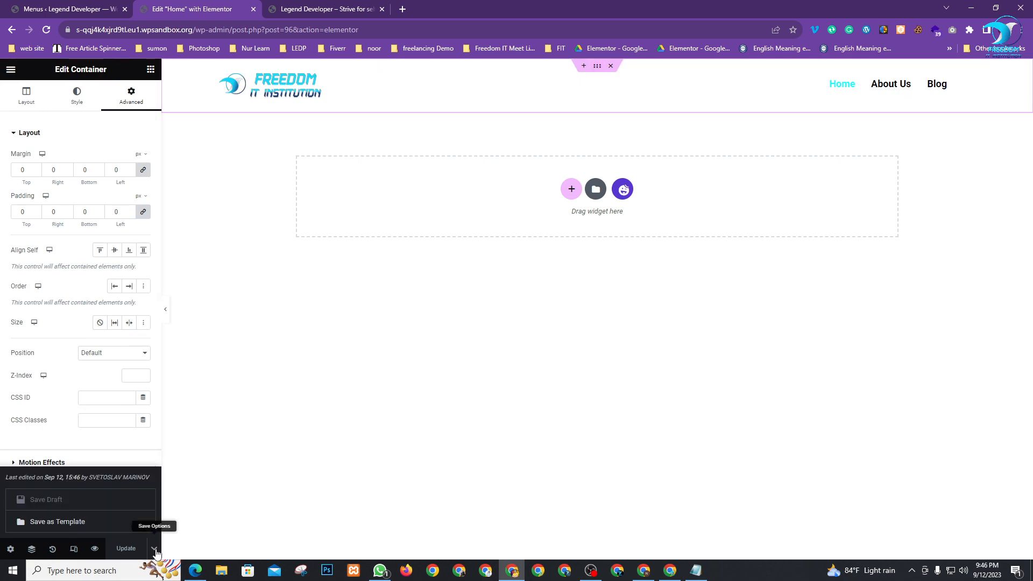
click(63, 524)
click(471, 284)
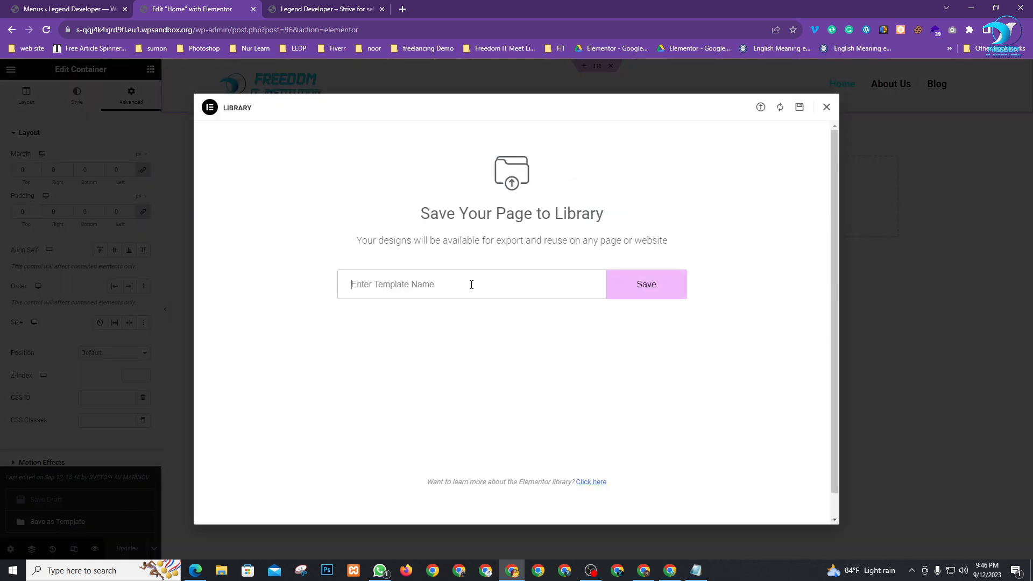
text(He)
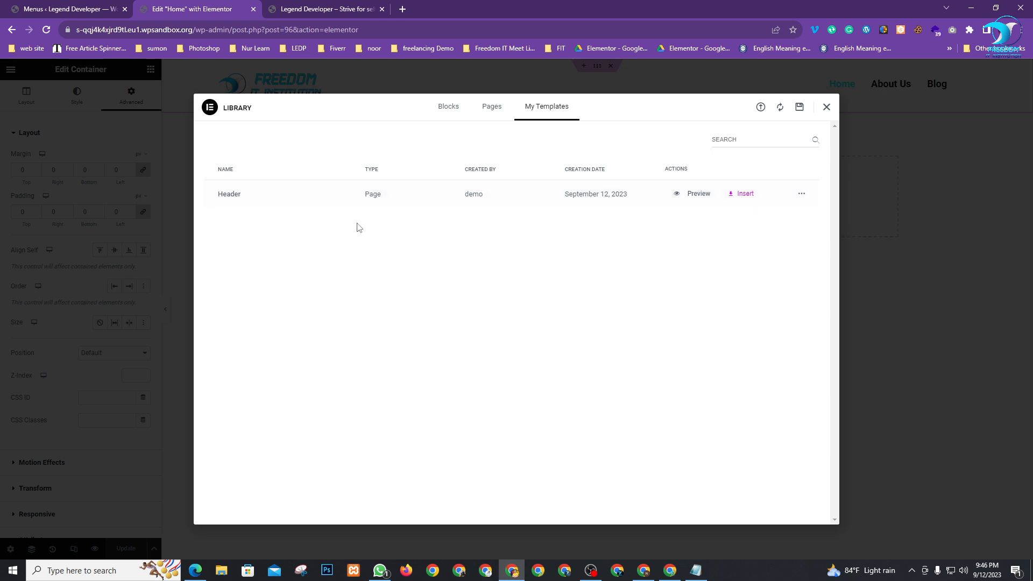
Delete the Header template from My Templates, close the library and return to Menus
click(802, 193)
click(816, 211)
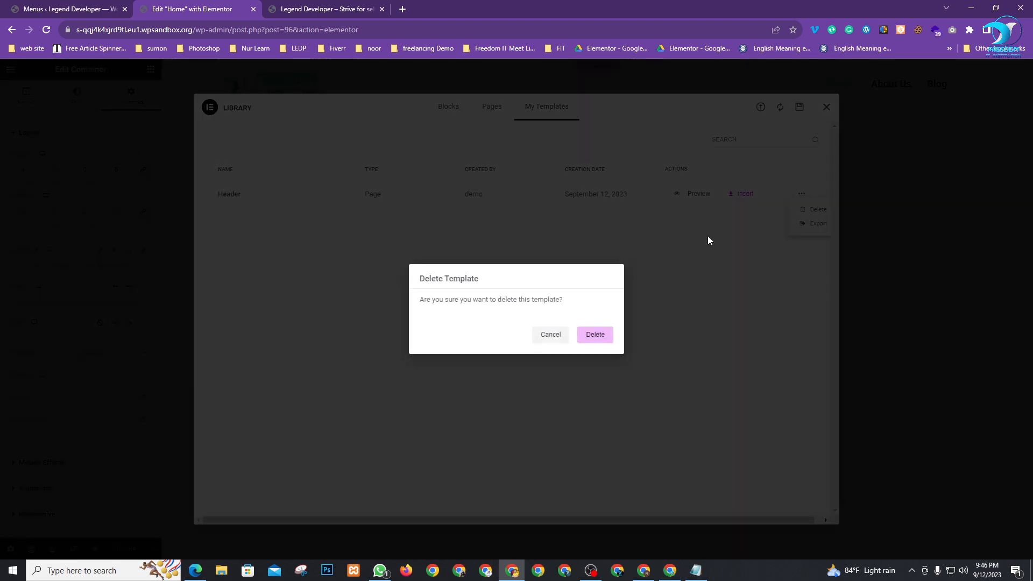
click(595, 335)
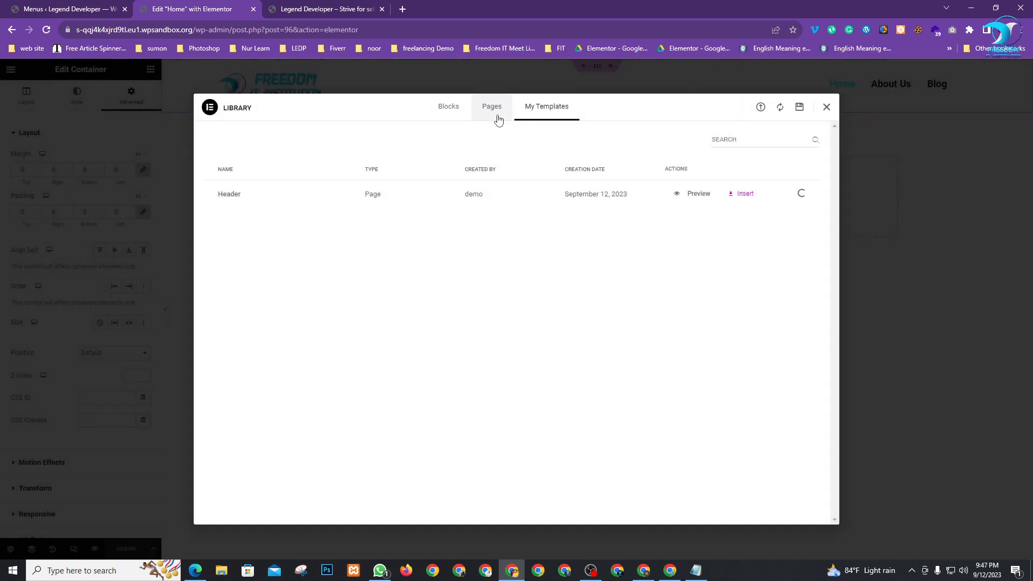
click(829, 108)
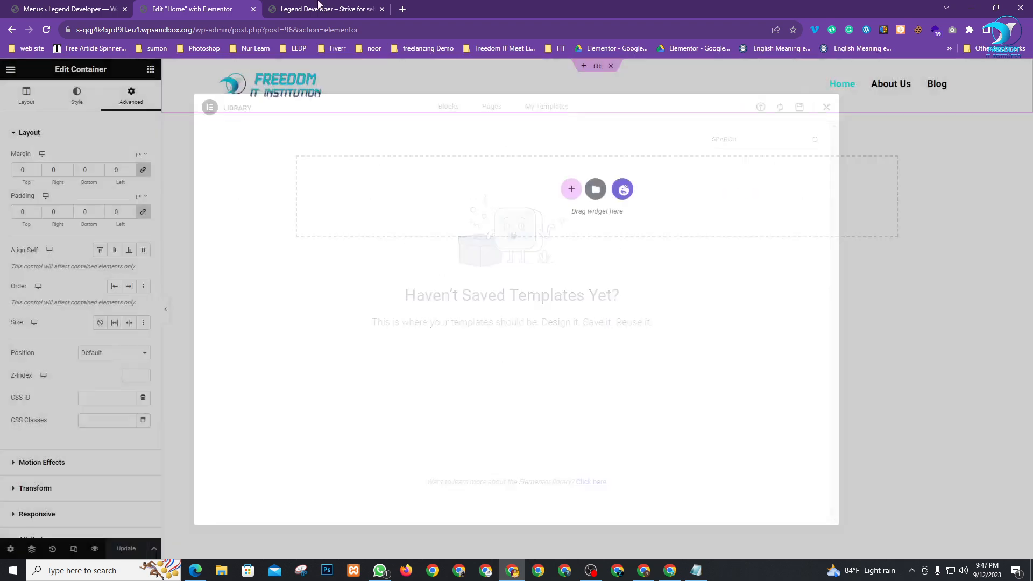
click(59, 8)
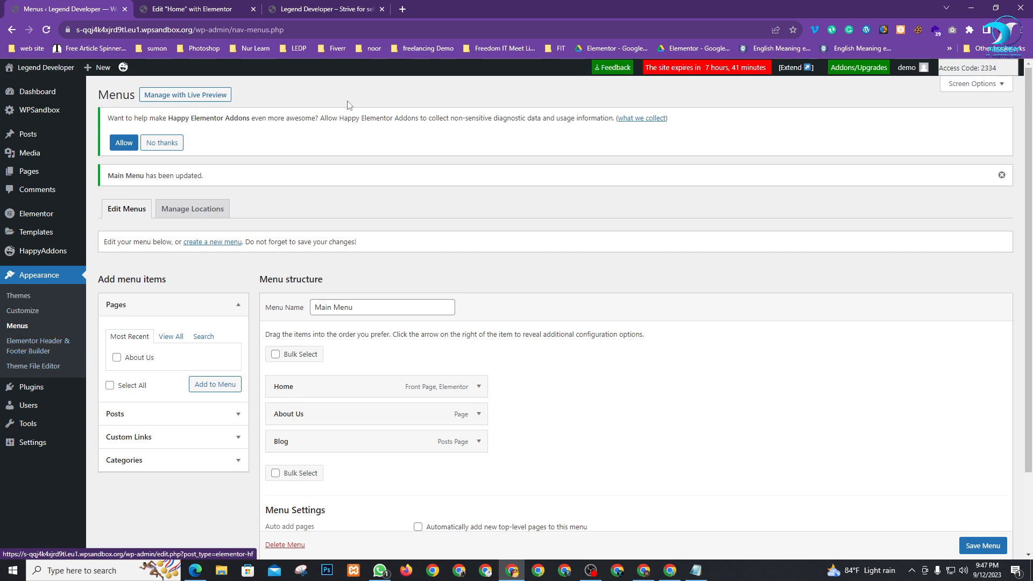
Add a new Header & Footer Builder template, choosing Beginner and skipping the onboarding
click(199, 5)
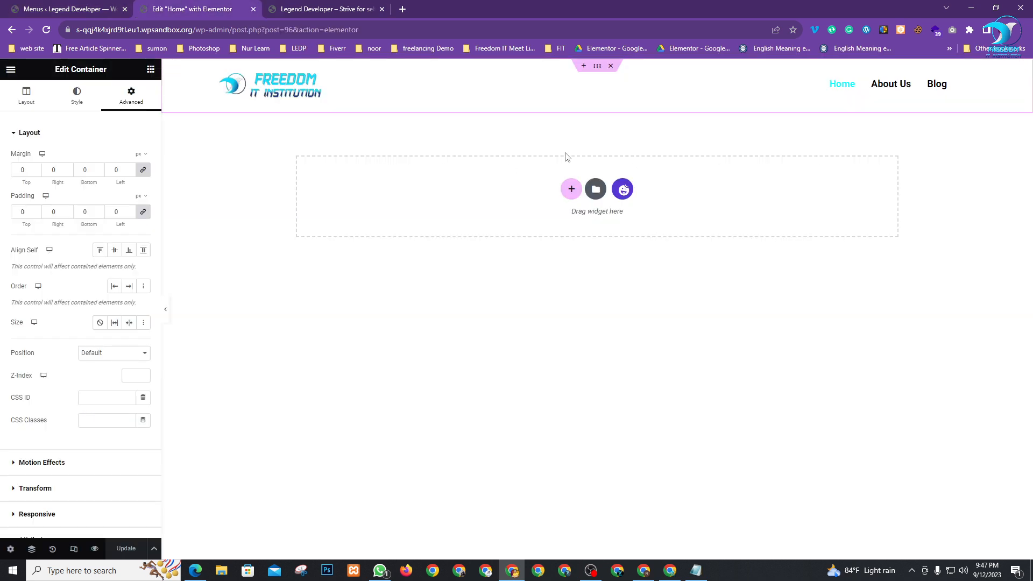
click(587, 378)
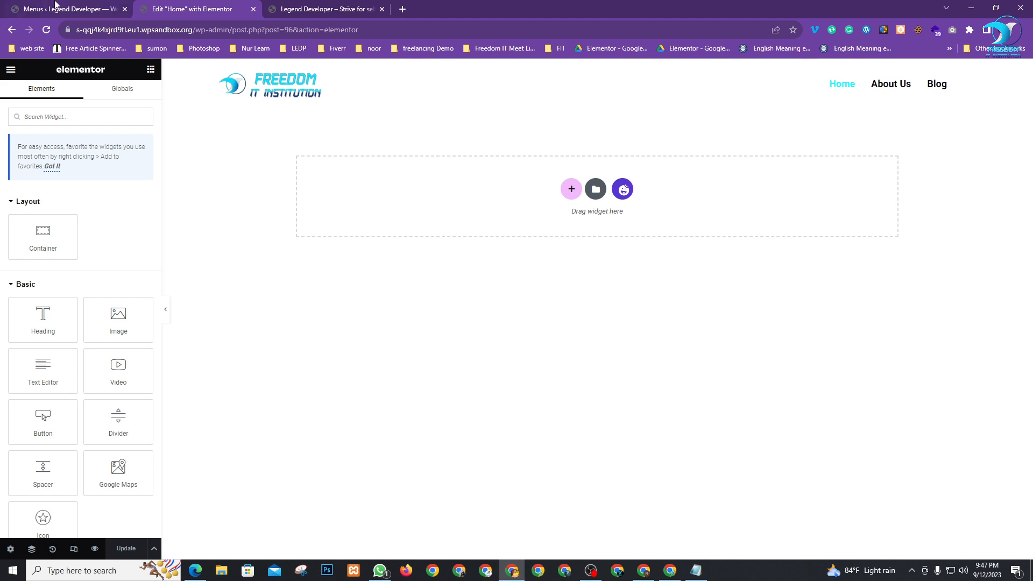
click(38, 4)
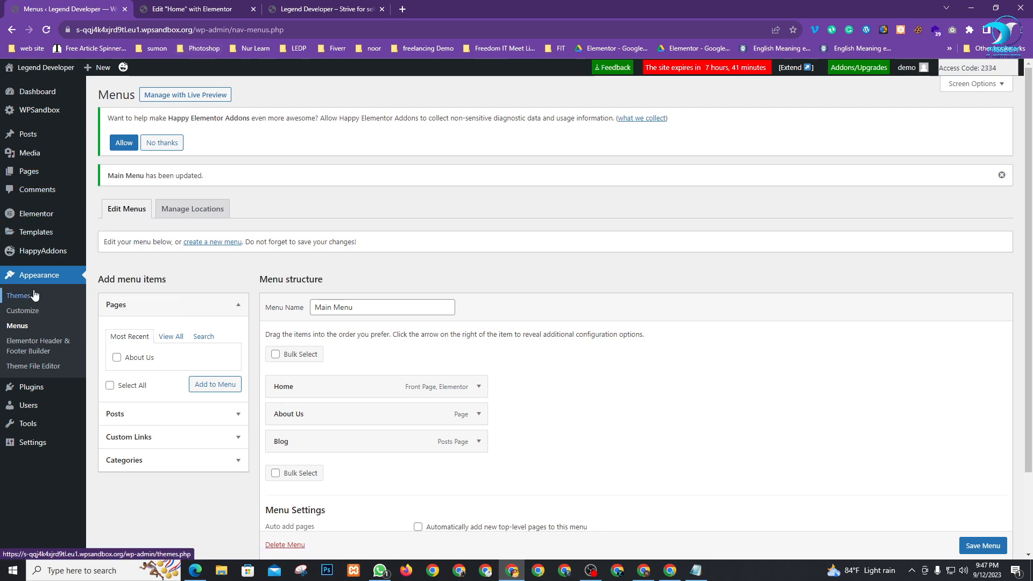
click(26, 347)
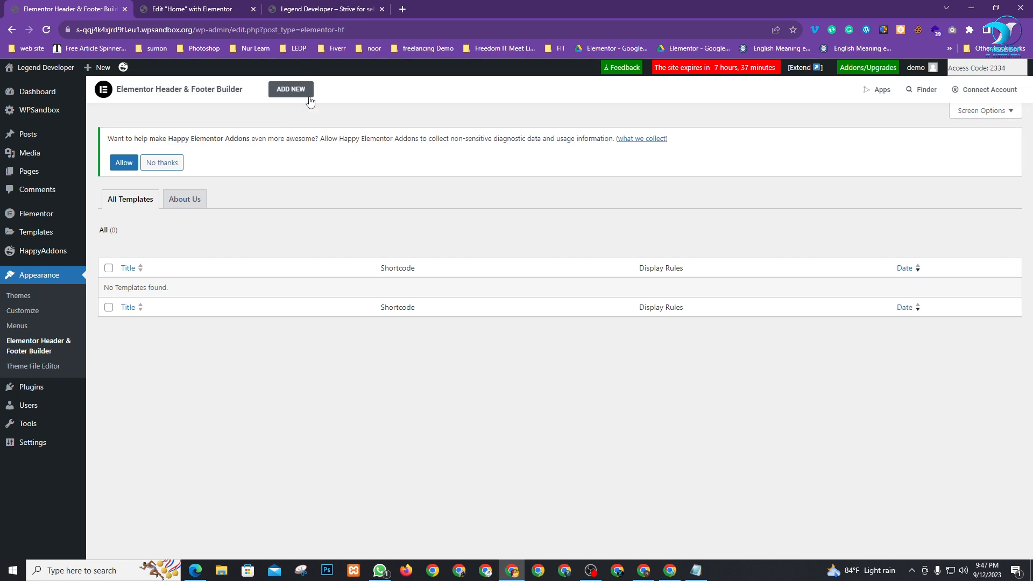
click(291, 88)
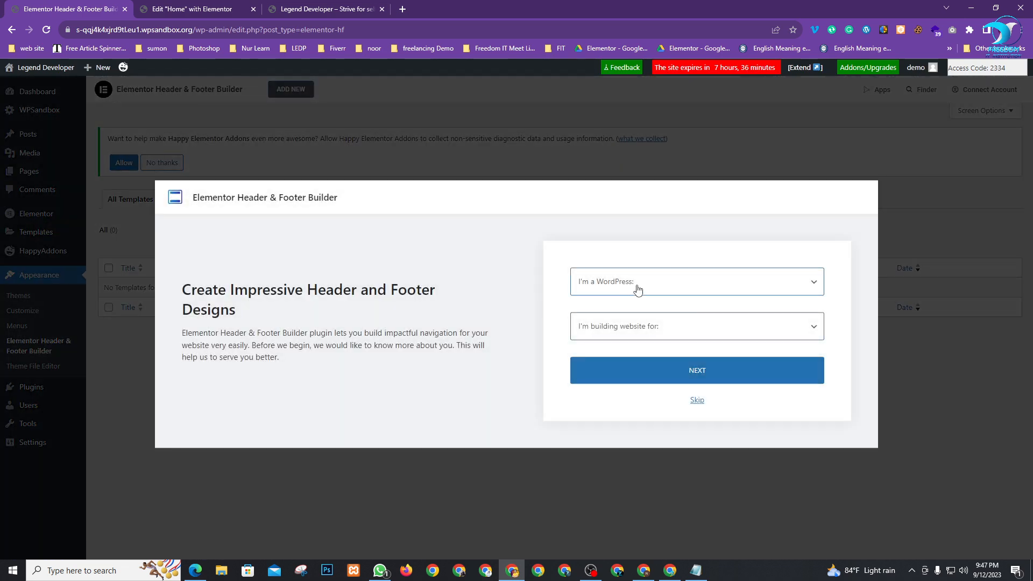
click(635, 287)
click(631, 312)
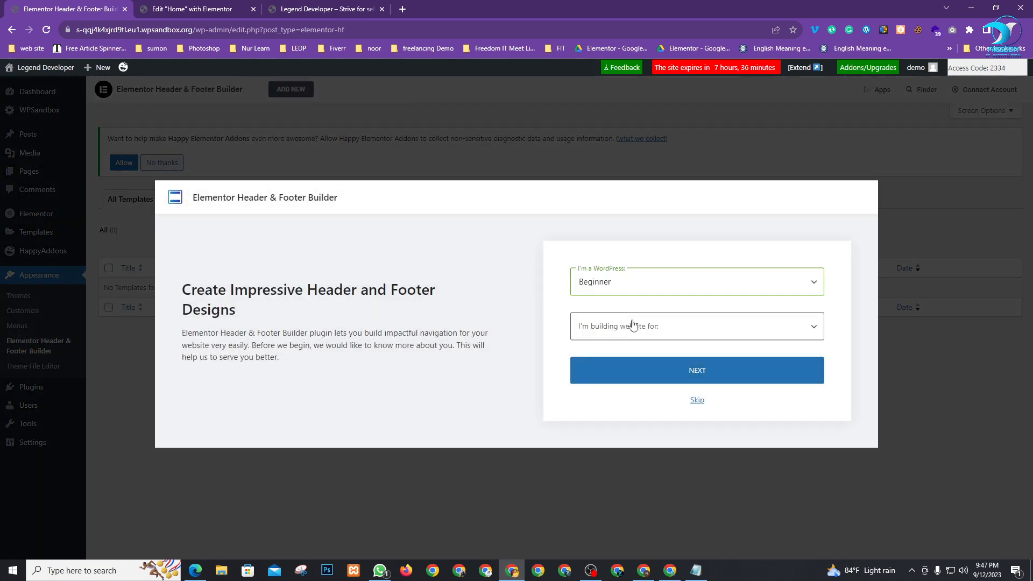
click(700, 404)
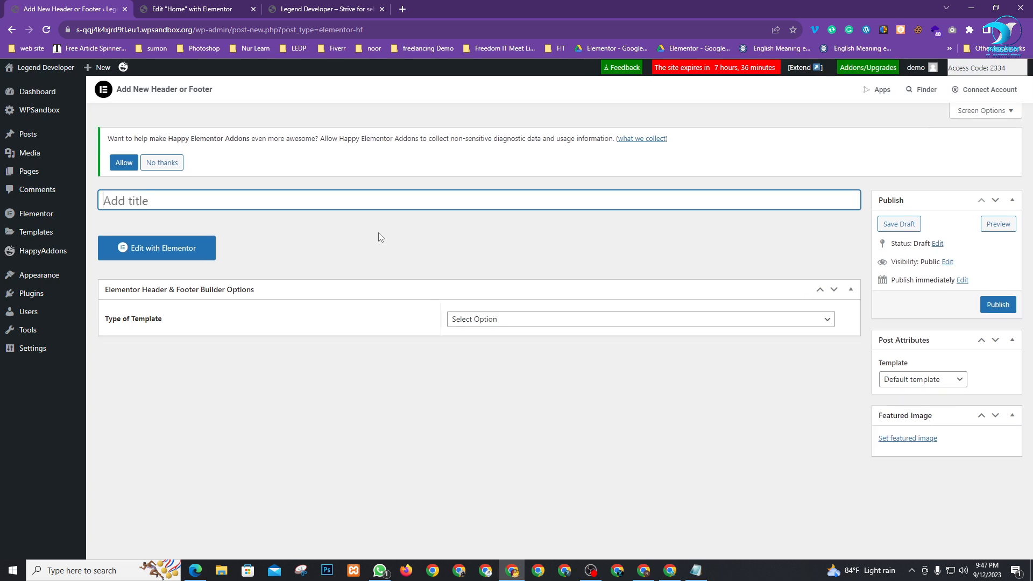
Publish 'Footer' as a Footer template on the Entire Website for All users, then edit it in Elementor
text(Footer)
click(500, 323)
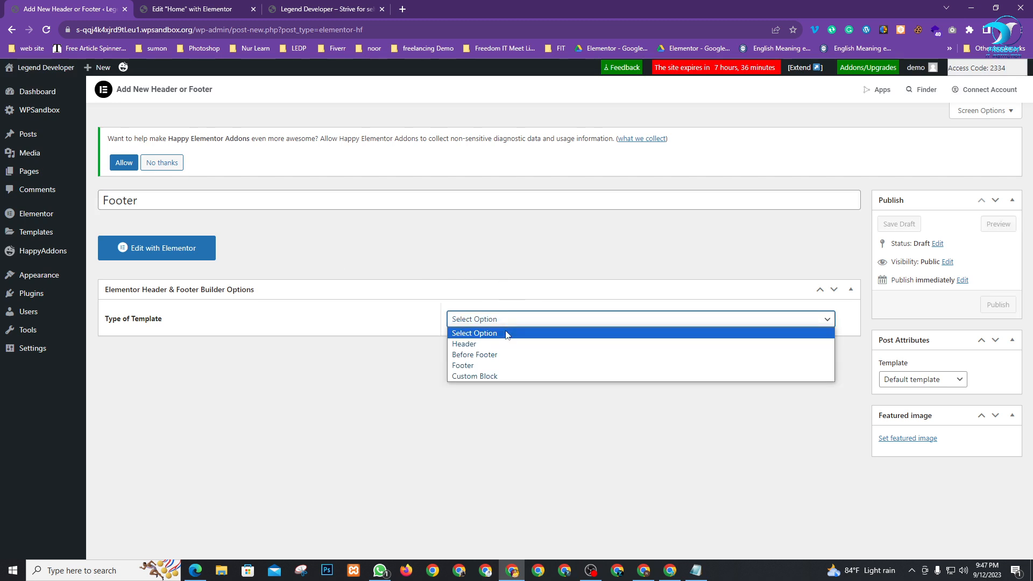
click(499, 366)
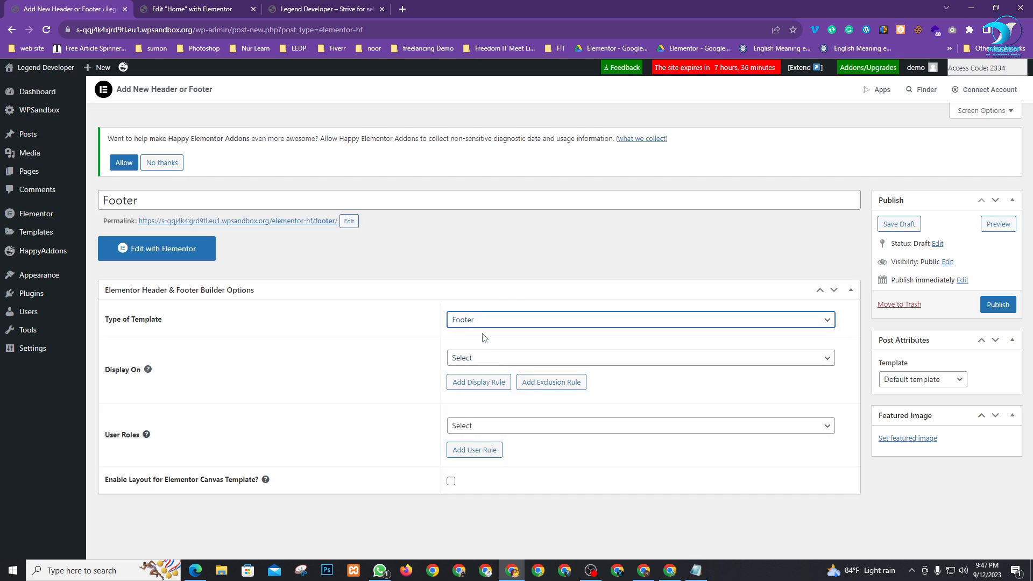
click(519, 359)
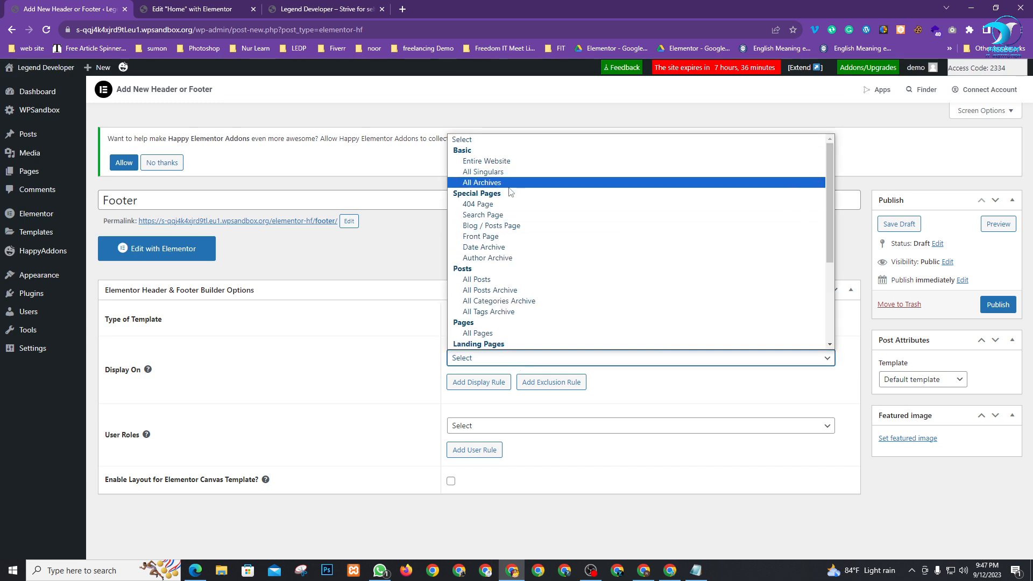
click(495, 162)
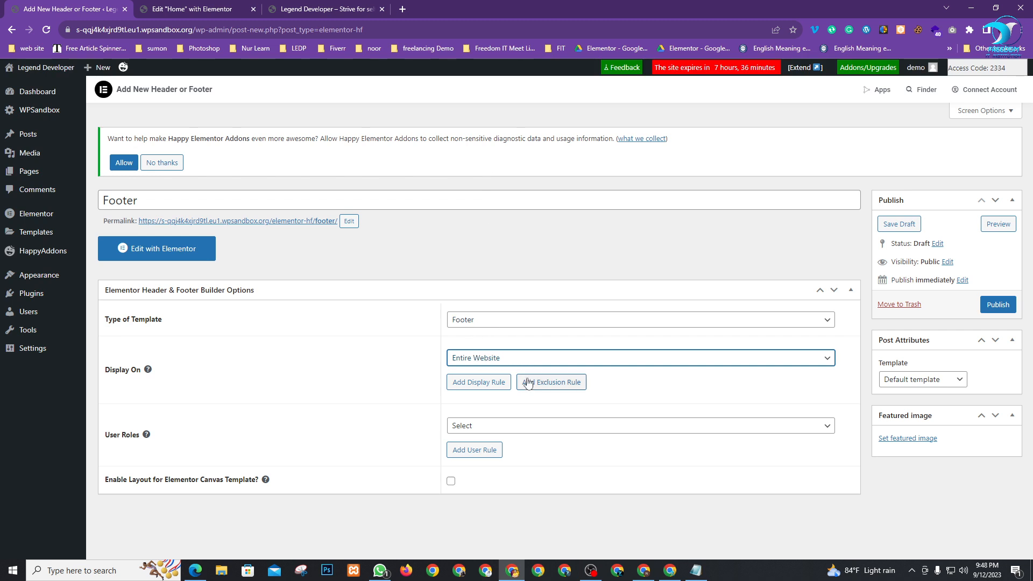
click(505, 427)
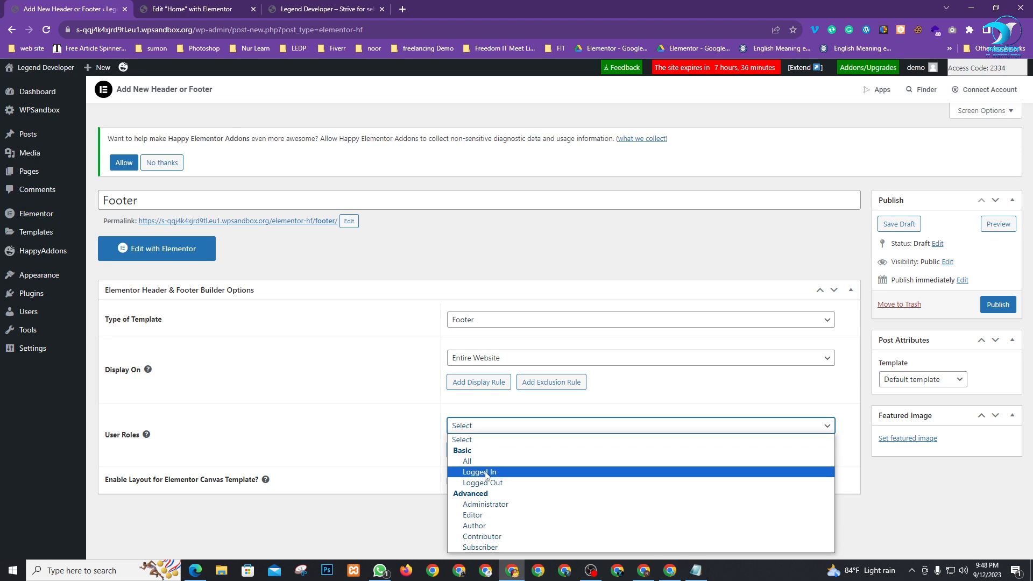
click(467, 461)
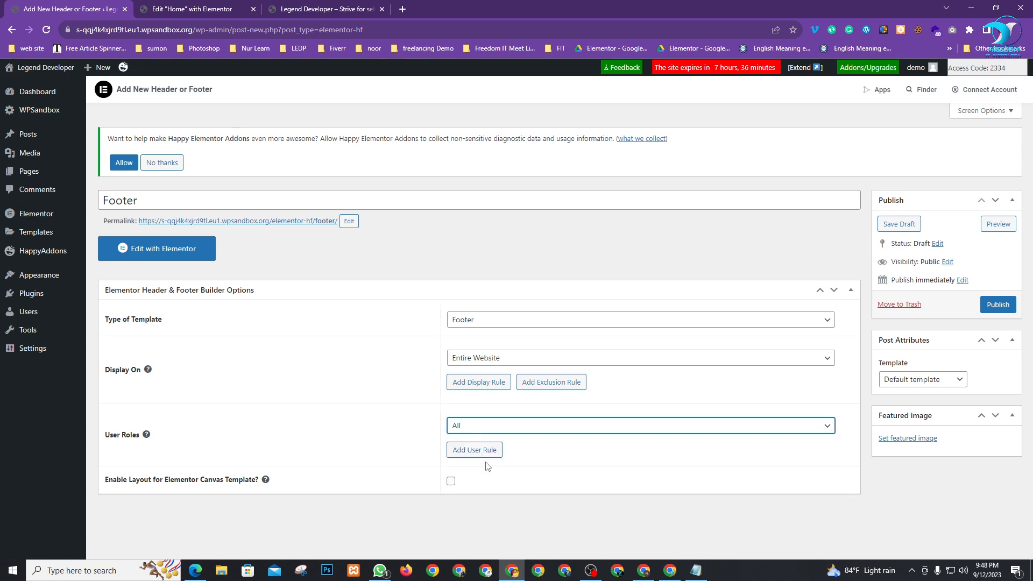
click(995, 305)
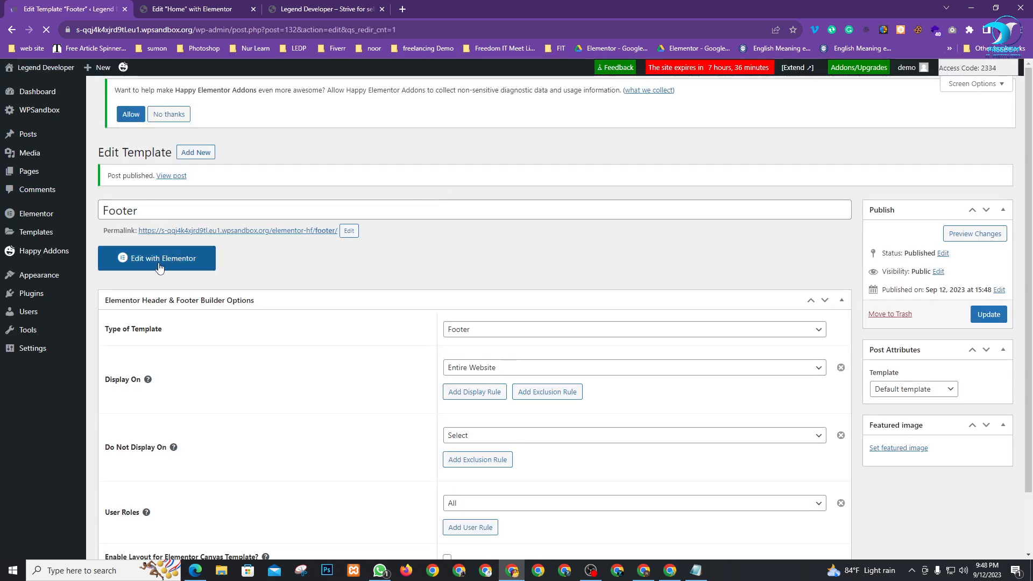
click(156, 279)
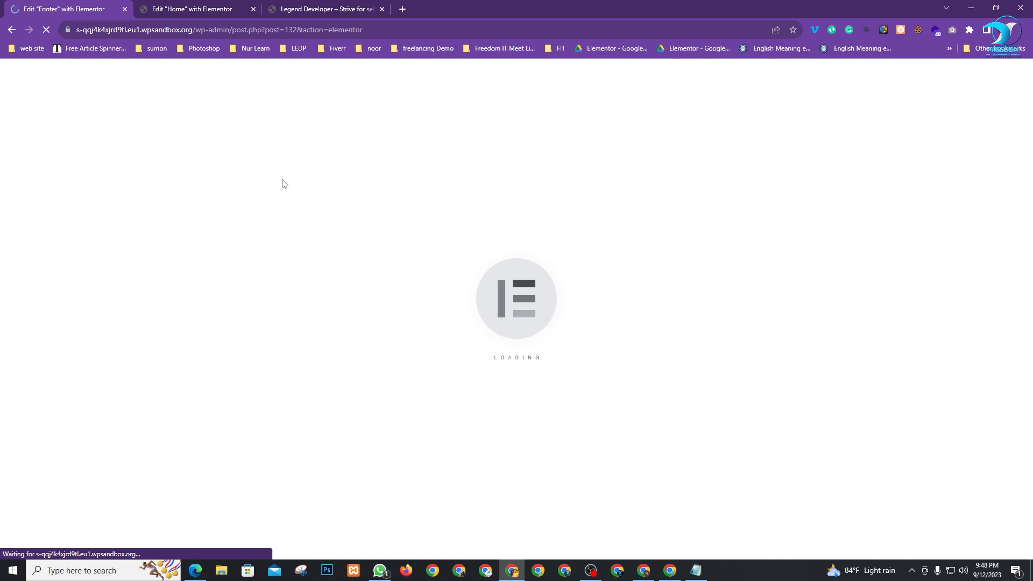
Search the ready-made template library for 'footer' and insert the dark footer block
click(195, 8)
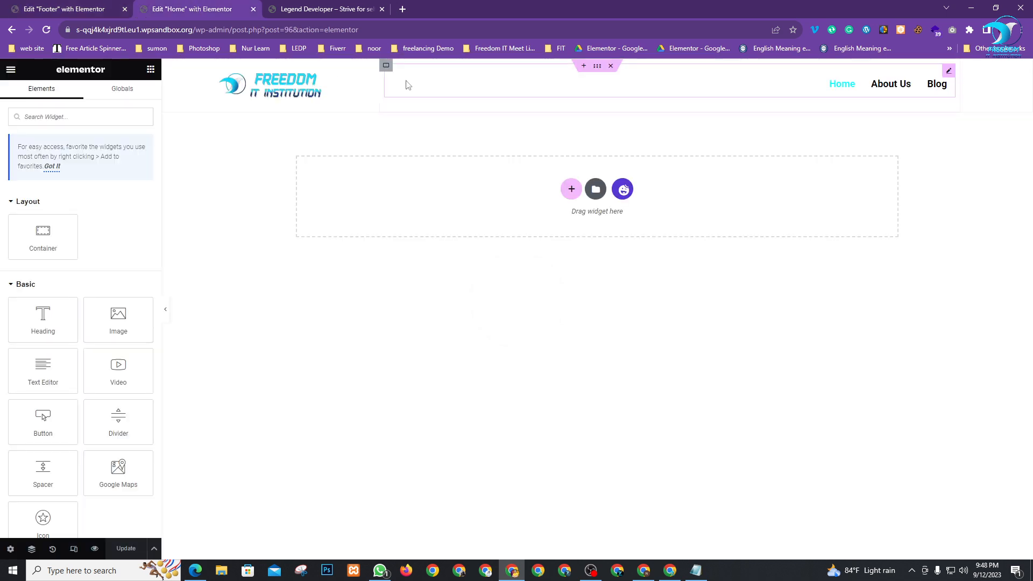
click(82, 8)
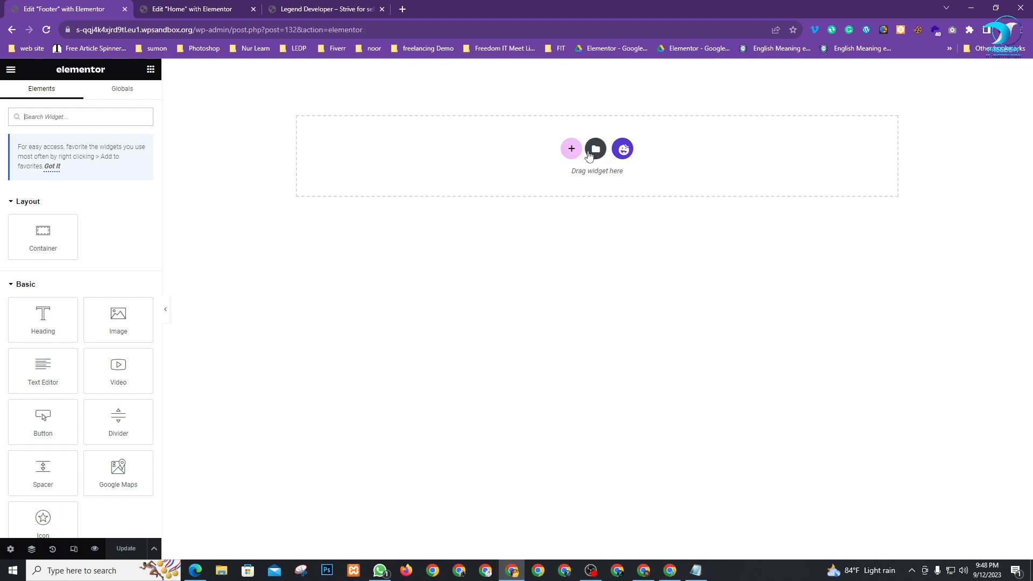
click(623, 150)
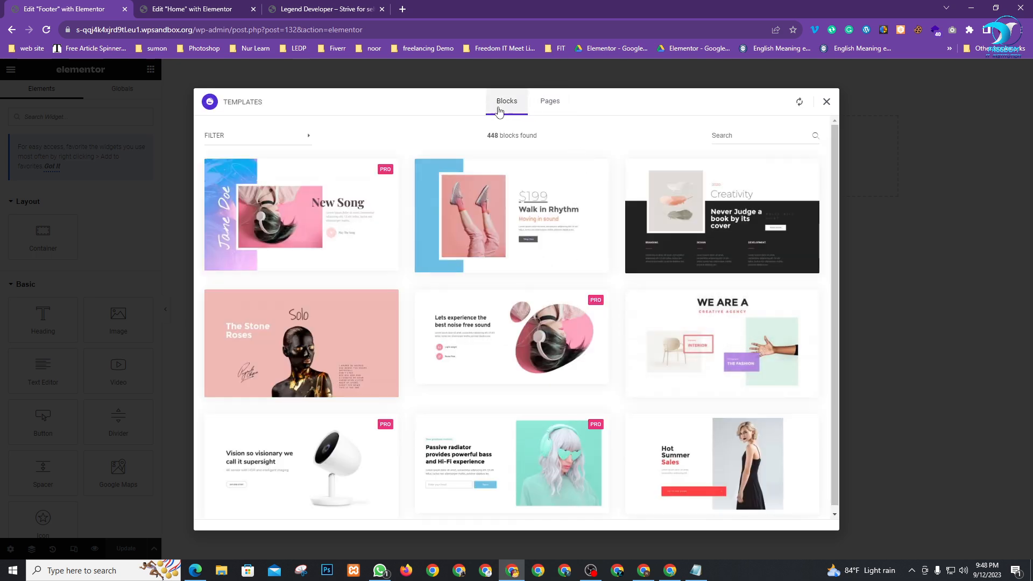
click(251, 141)
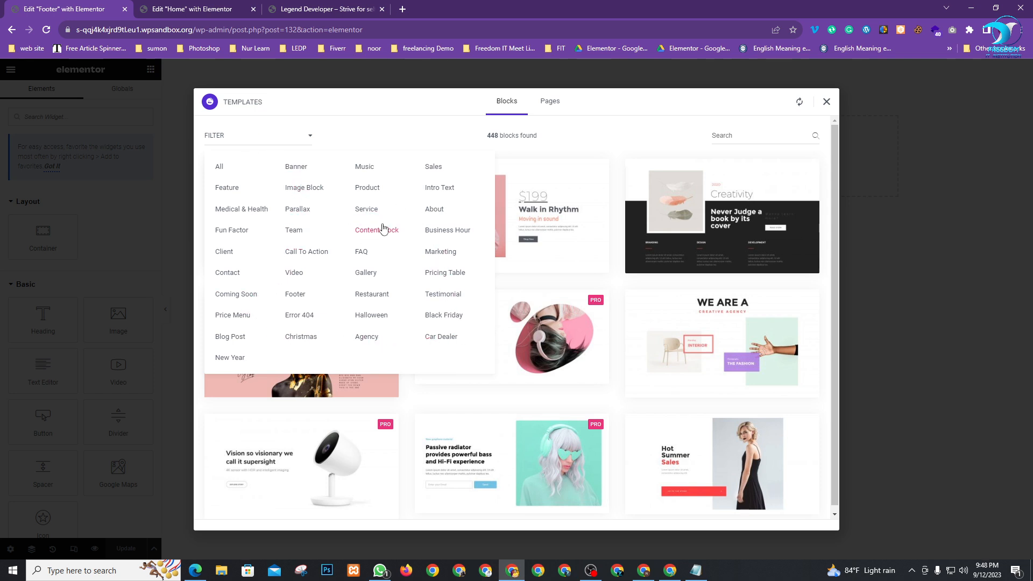
click(753, 135)
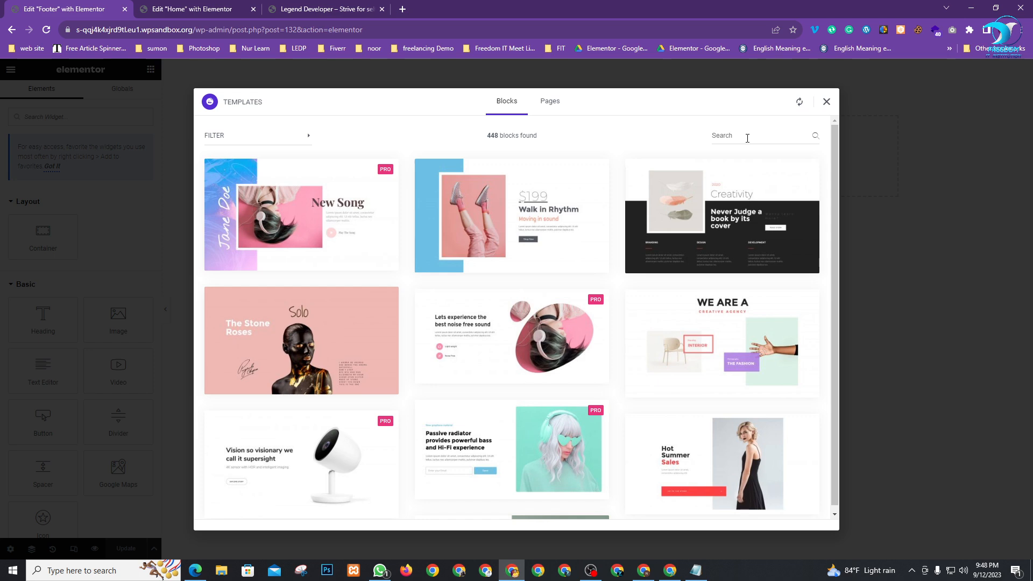
text(footer)
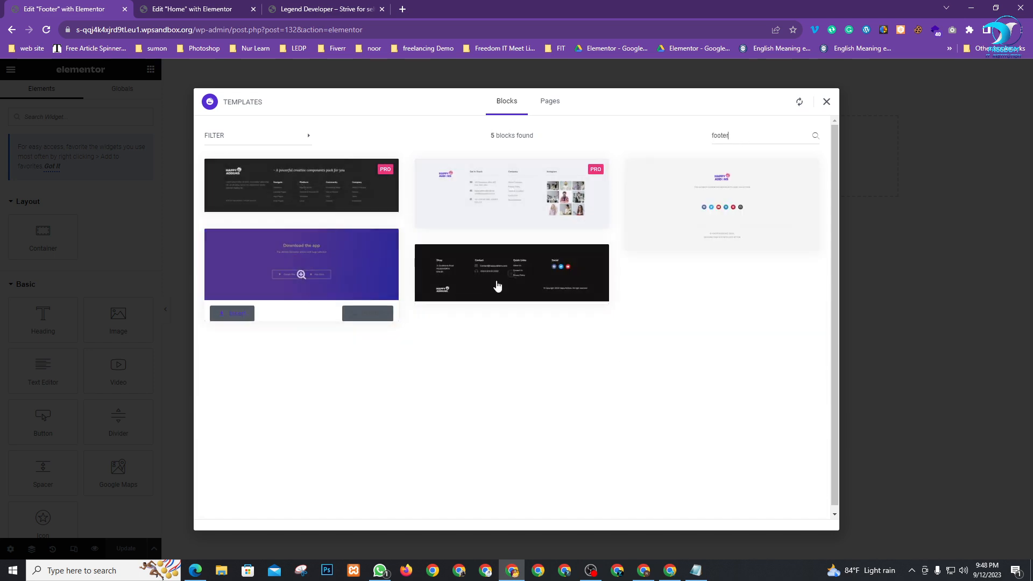
mouse_move(508, 283)
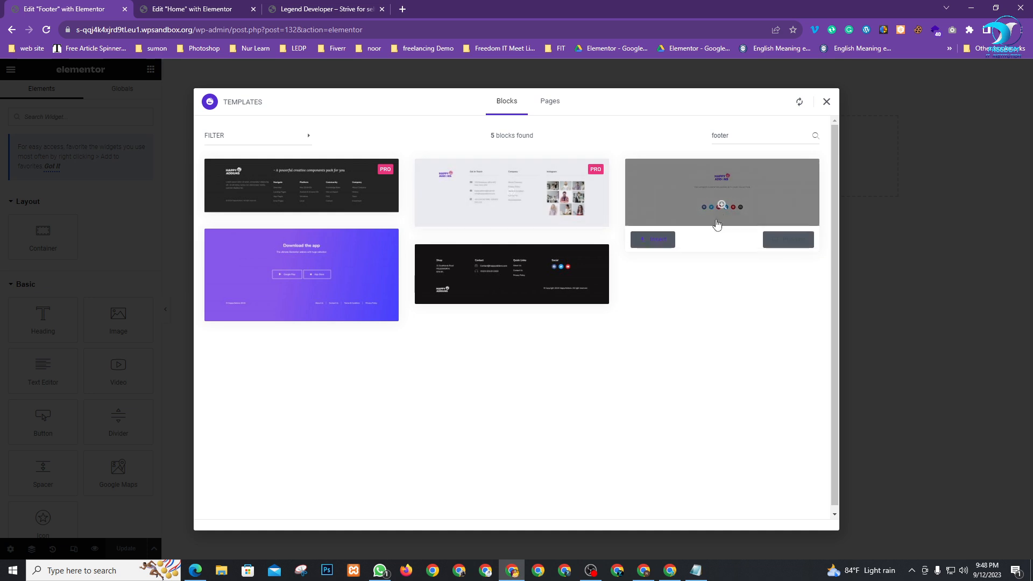
click(441, 296)
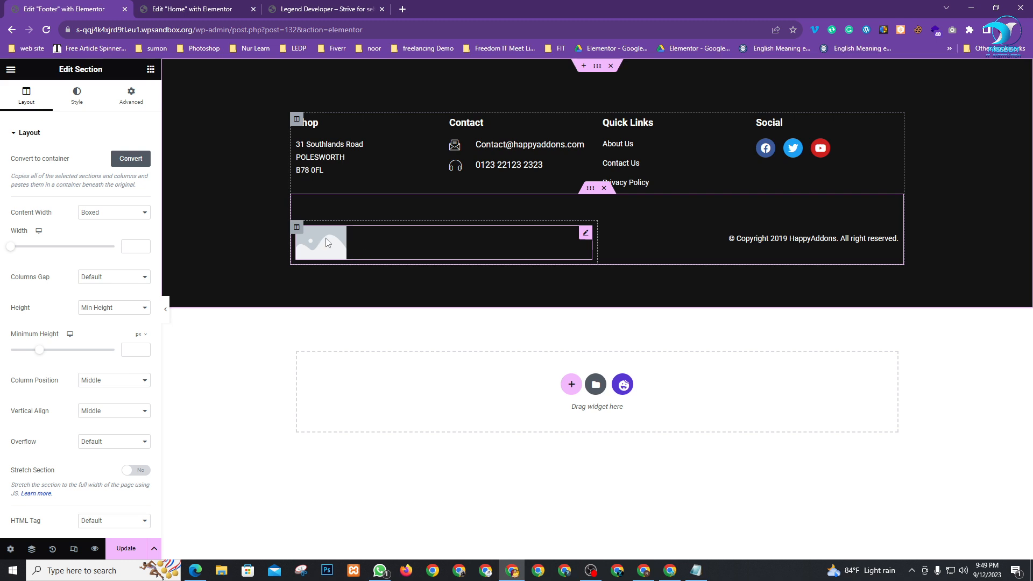
Delete the placeholder image and place empty columns on both sides of the copyright text
click(583, 235)
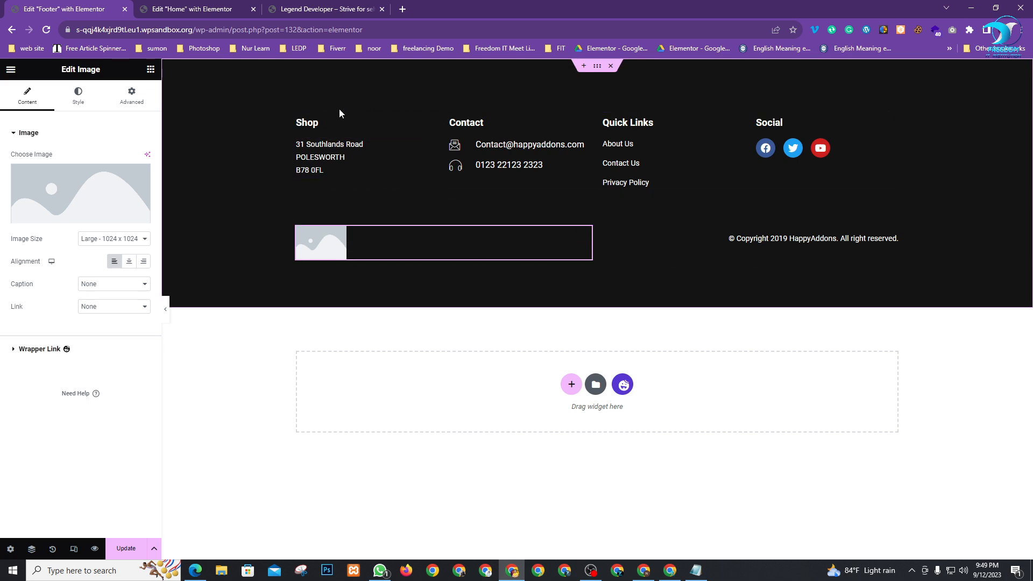
key(Delete)
drag(602, 236, 412, 232)
right_click(298, 235)
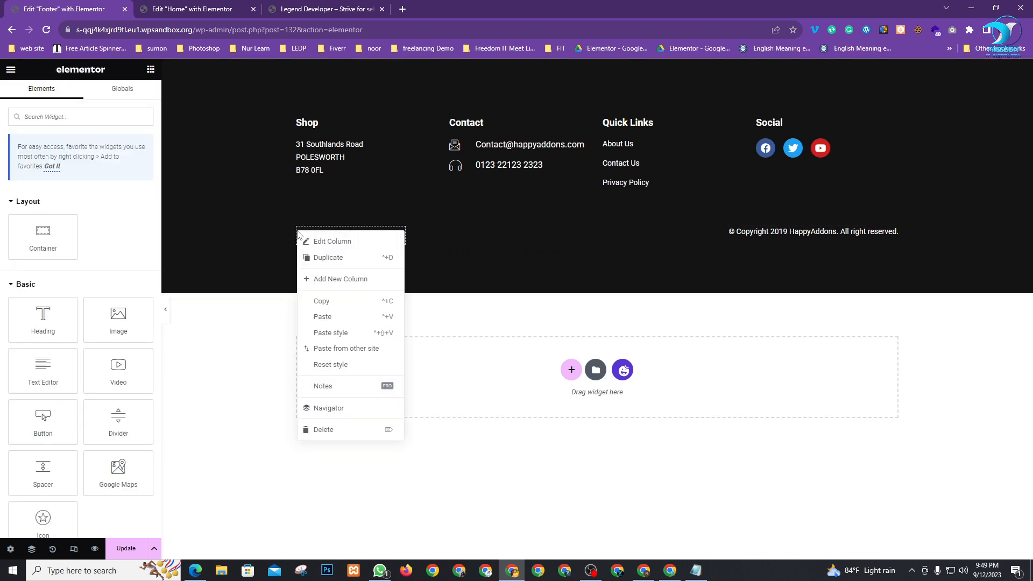
click(324, 257)
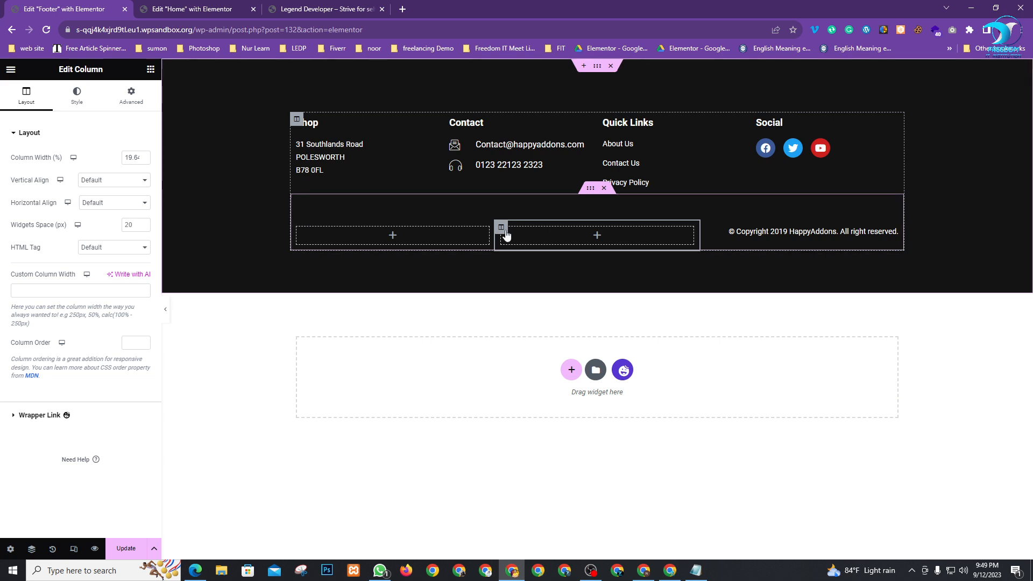
drag(501, 226, 813, 228)
drag(726, 224, 721, 226)
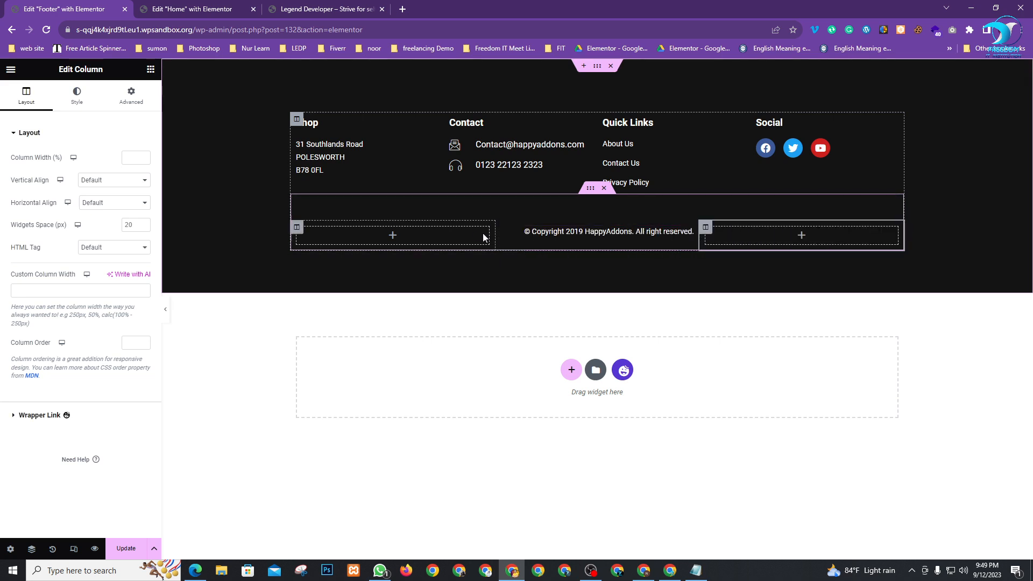
Set the left column width to 20% and the copyright column to 60%
click(297, 234)
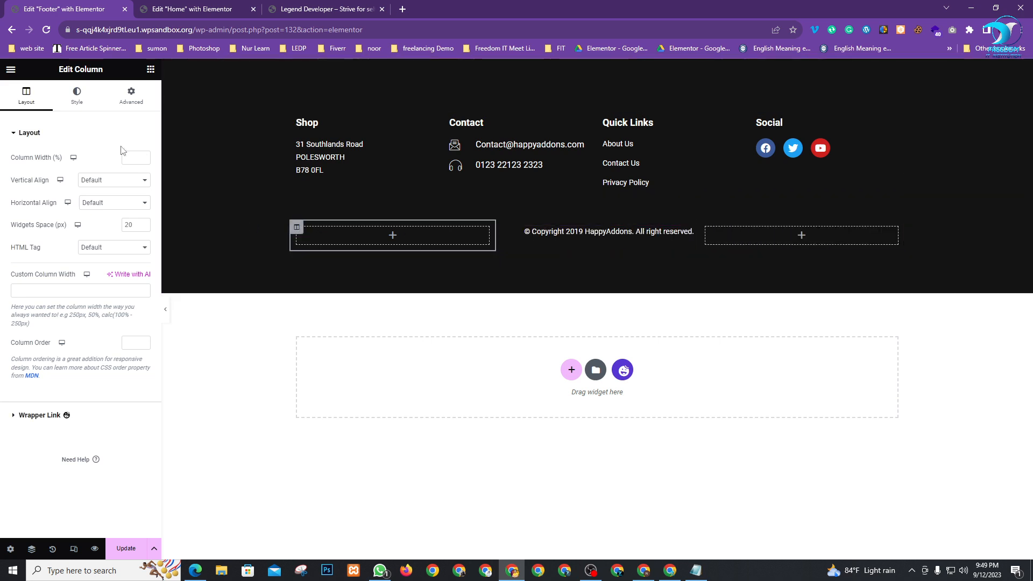
click(136, 157)
text(20)
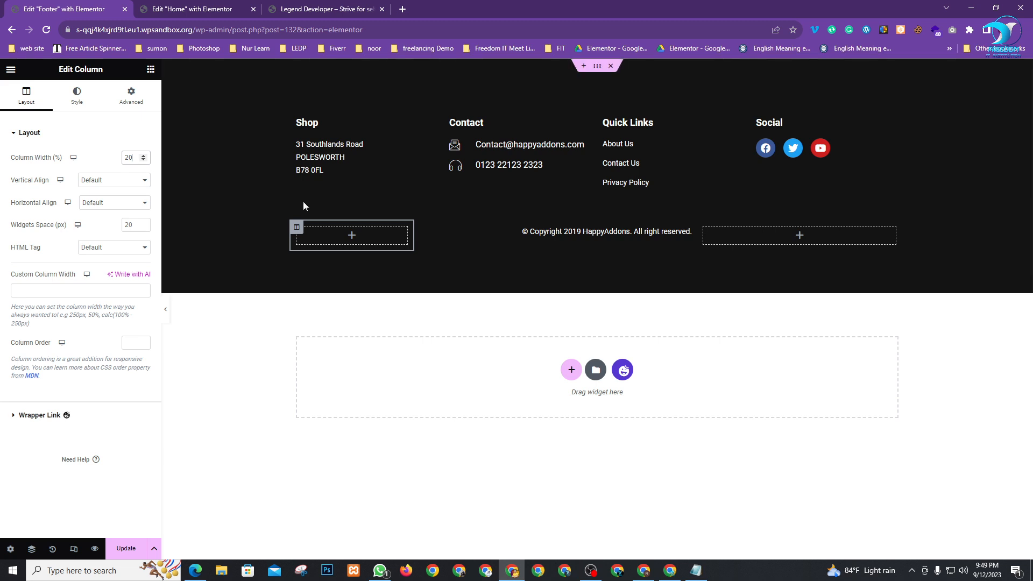
click(421, 232)
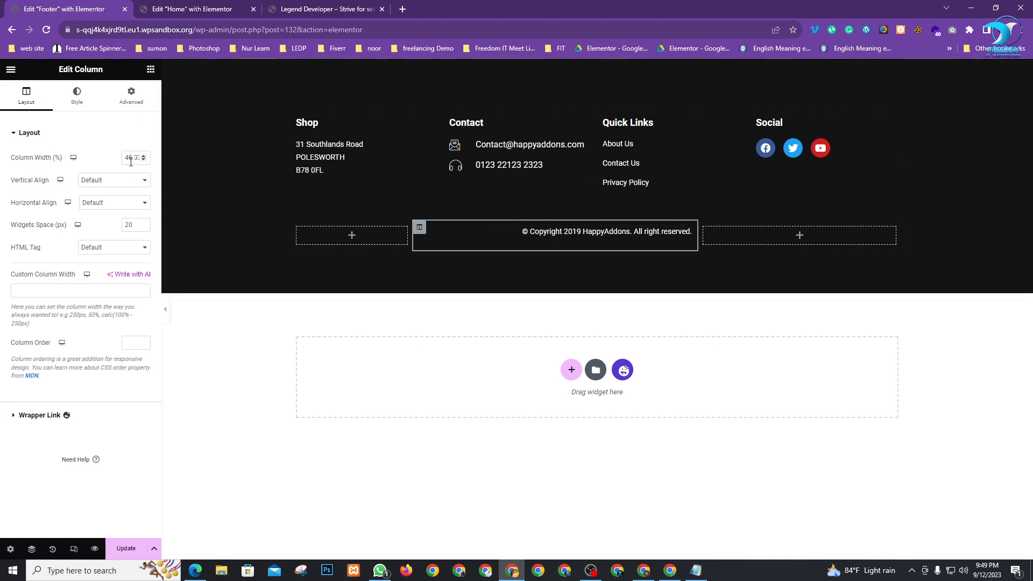
double_click(131, 159)
text(60)
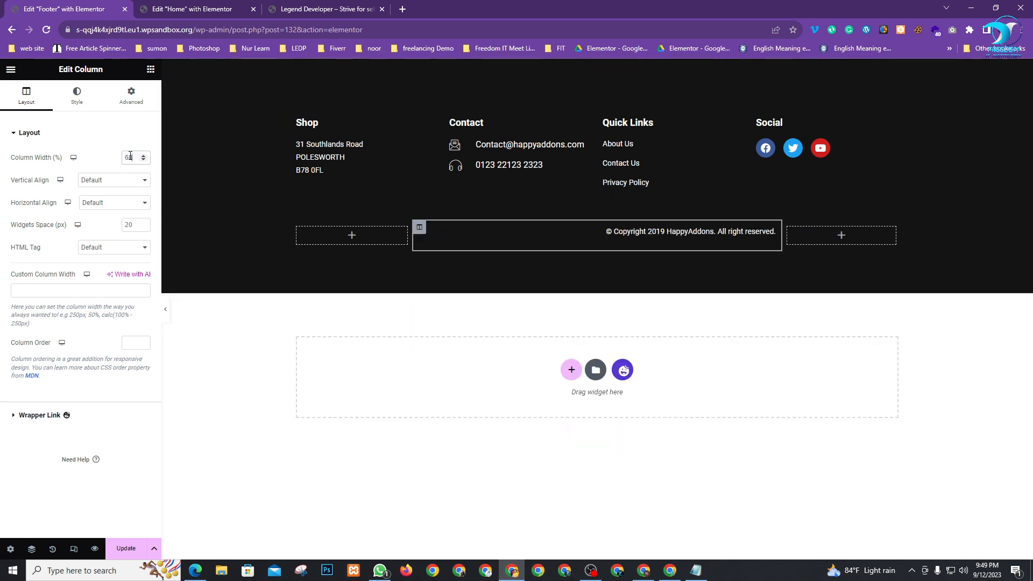
click(770, 233)
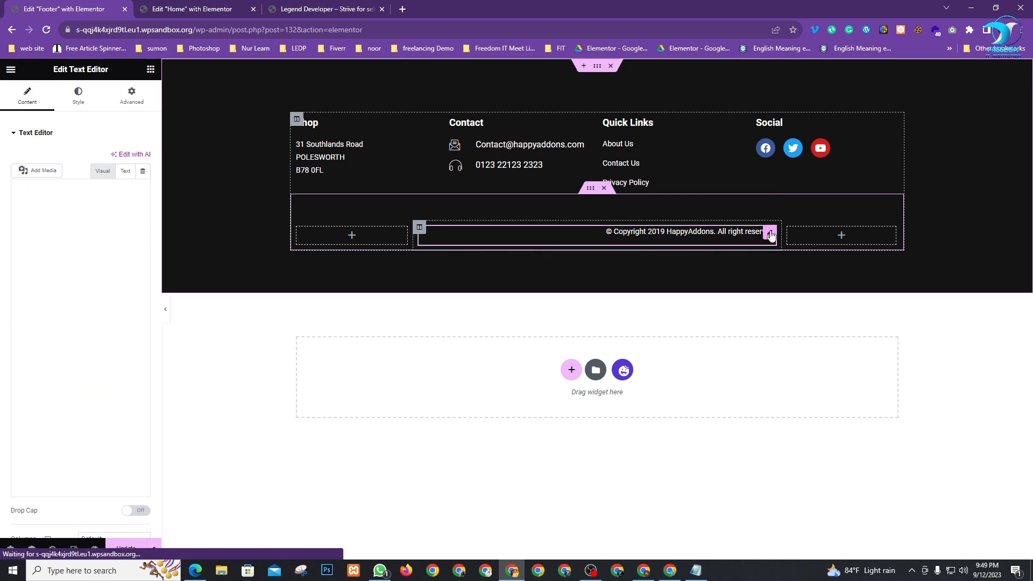
Centre-align the copyright text
scroll(97, 419, down, 1)
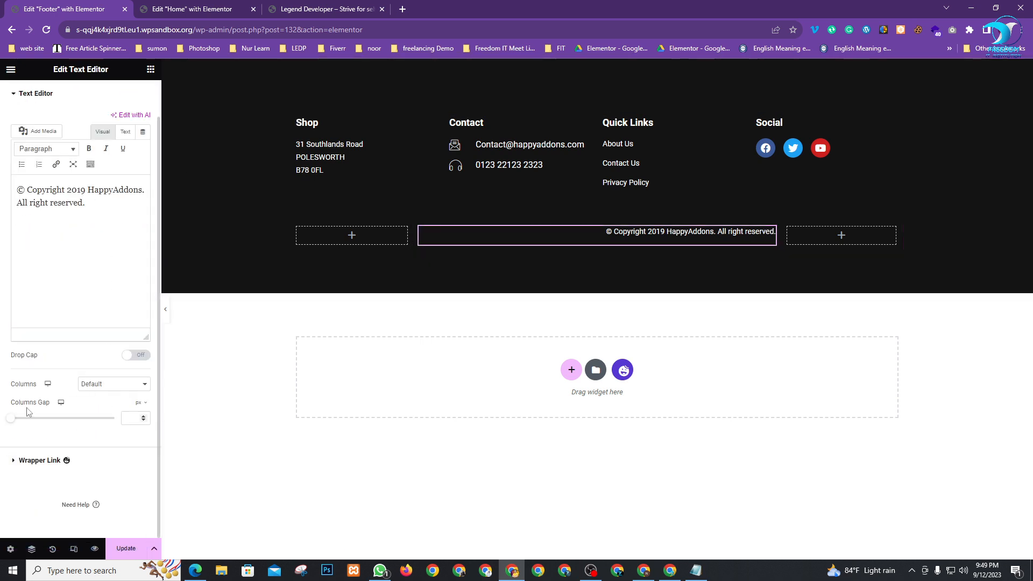
scroll(67, 159, up, 1)
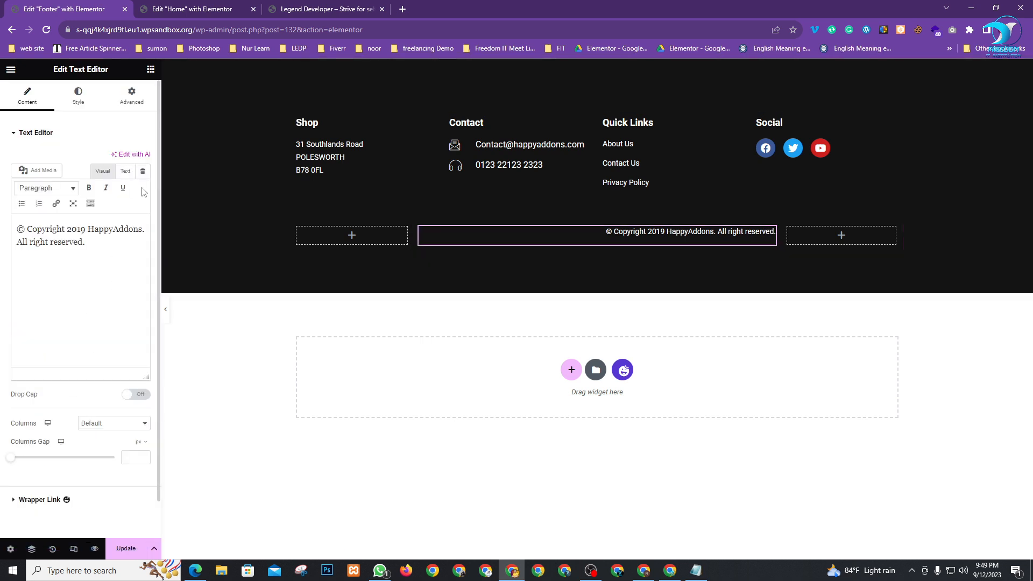
click(79, 97)
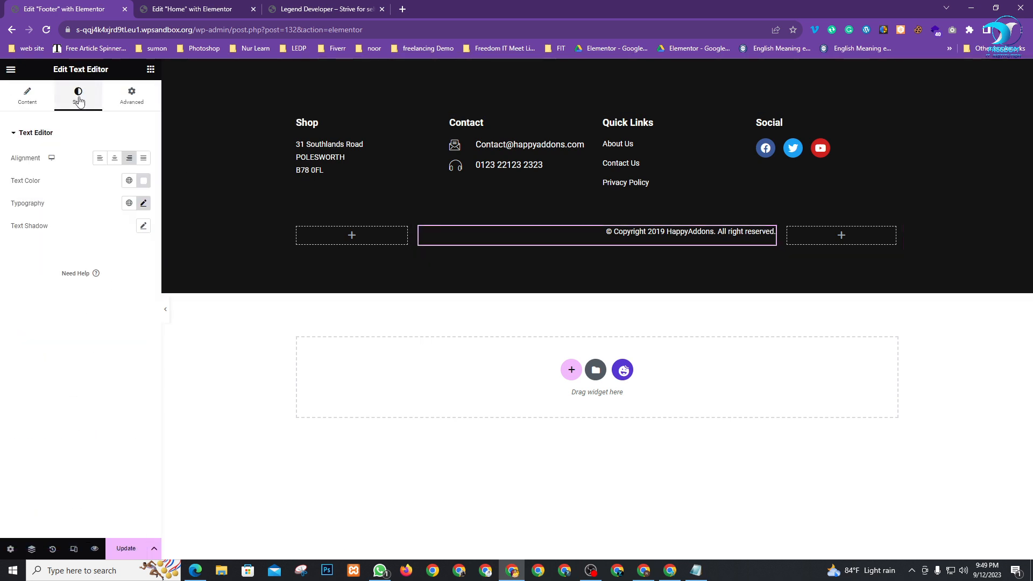
click(114, 158)
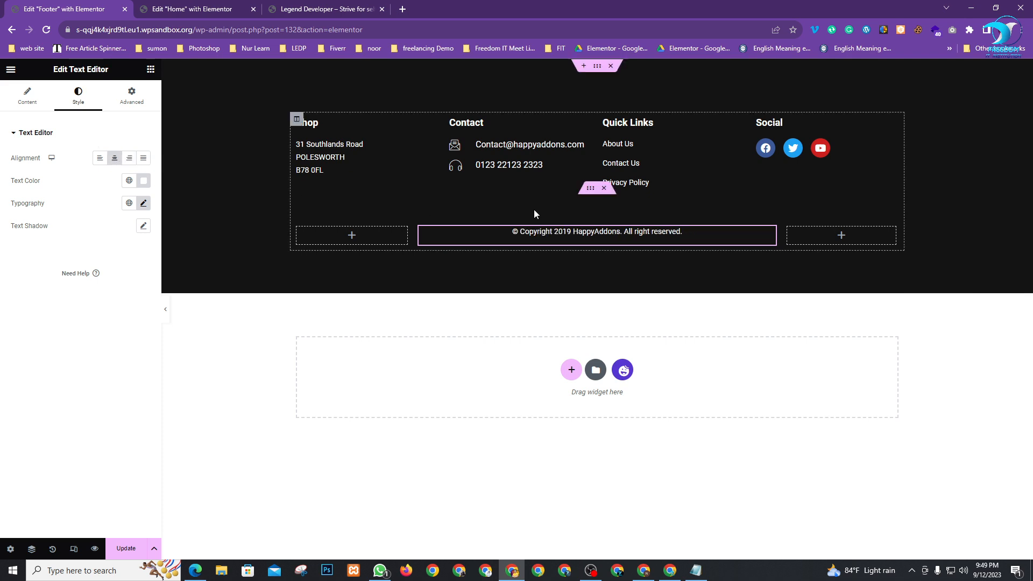
Change the copyright year from 2019 to 2023 and replace HappyAddons with LegendD
click(27, 96)
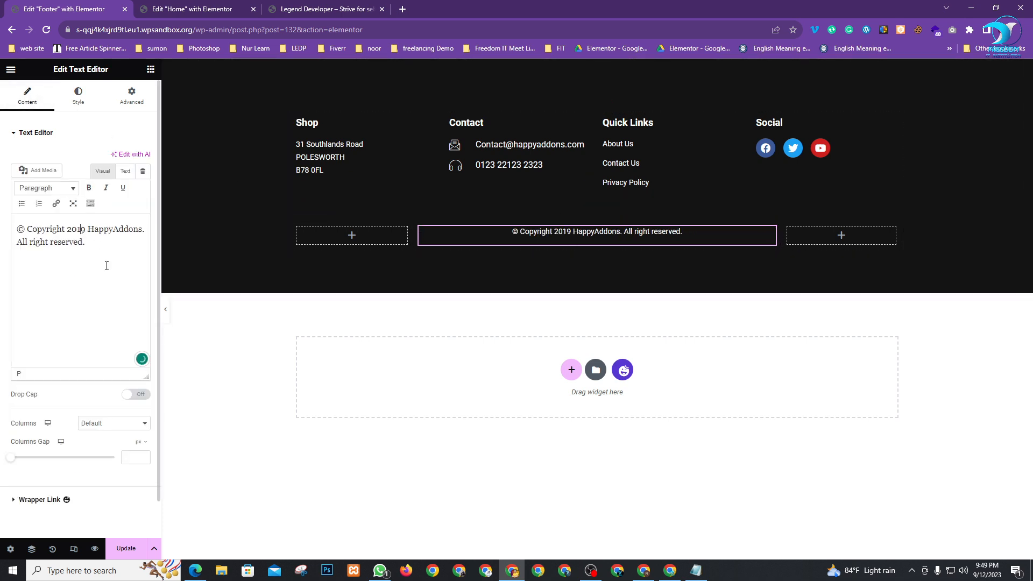
key(BackSpace)
key(BackSpace)
text(2)
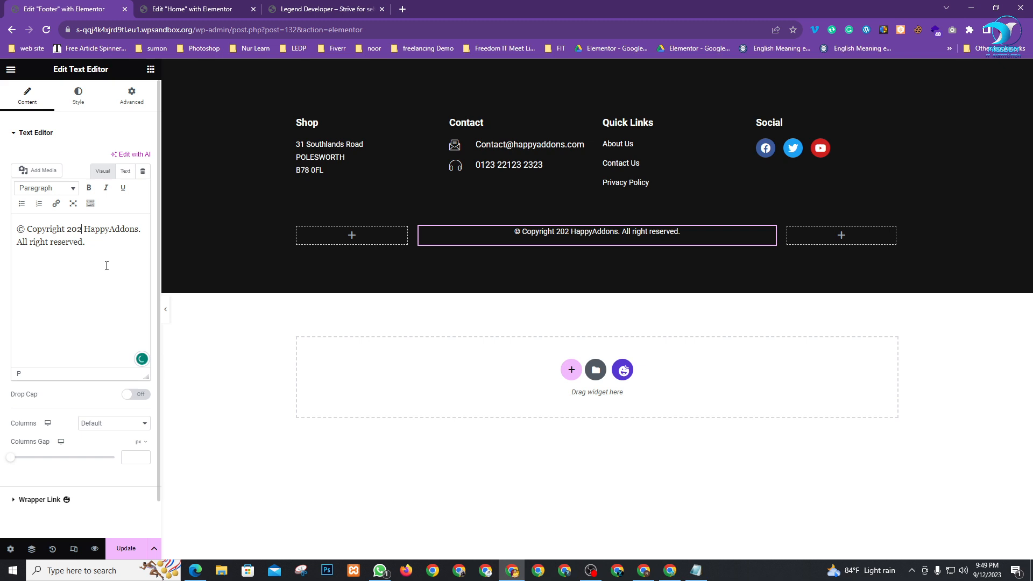
text(3)
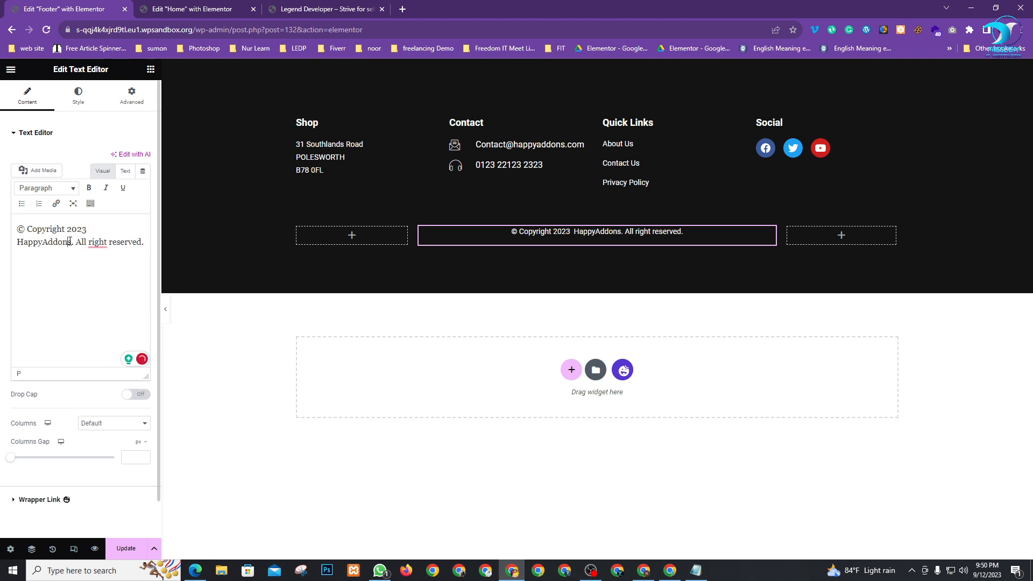
drag(70, 241, 28, 242)
key(BackSpace)
key(BackSpace)
key(BackSpace)
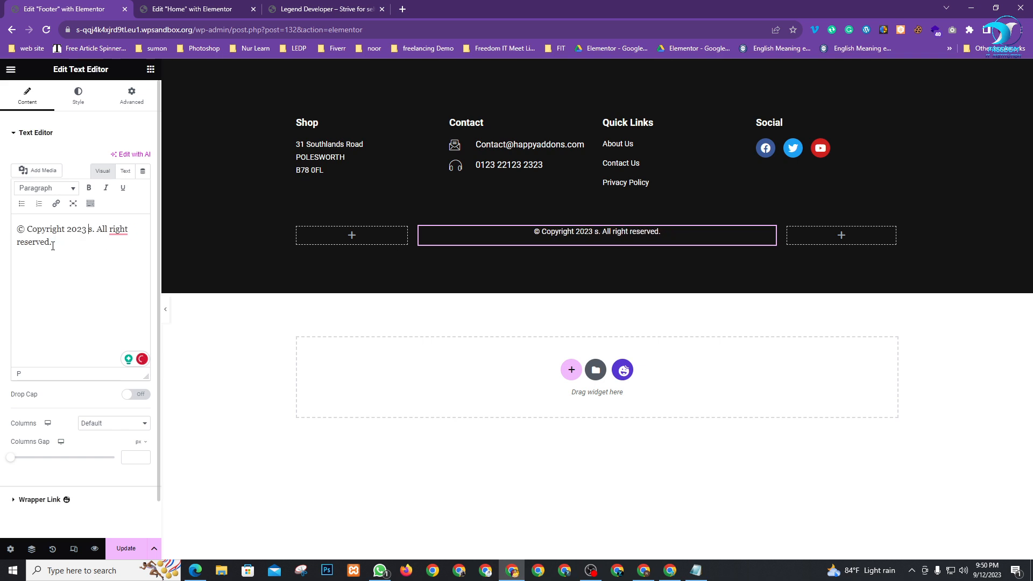
key(Delete)
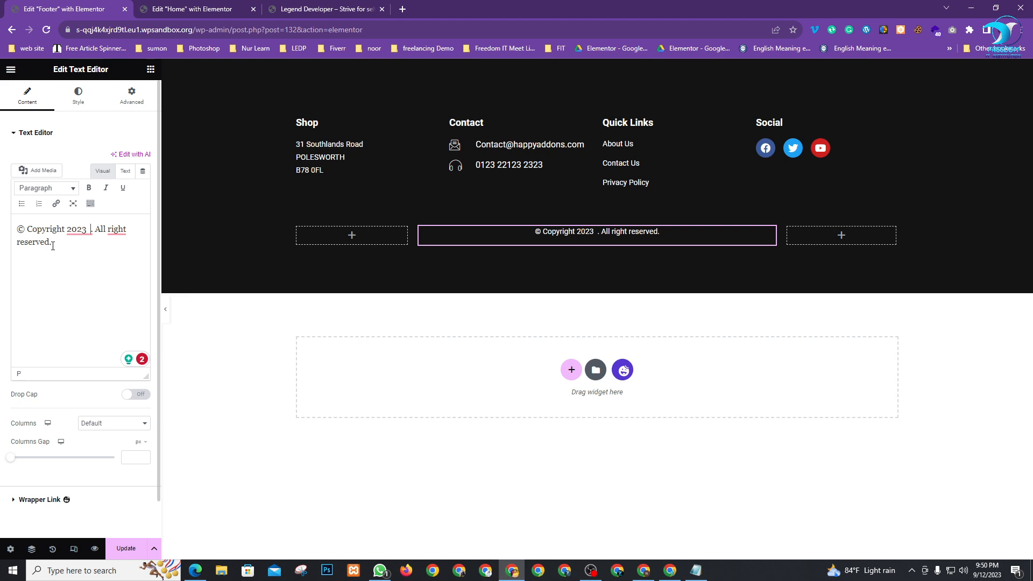
text(Legwe)
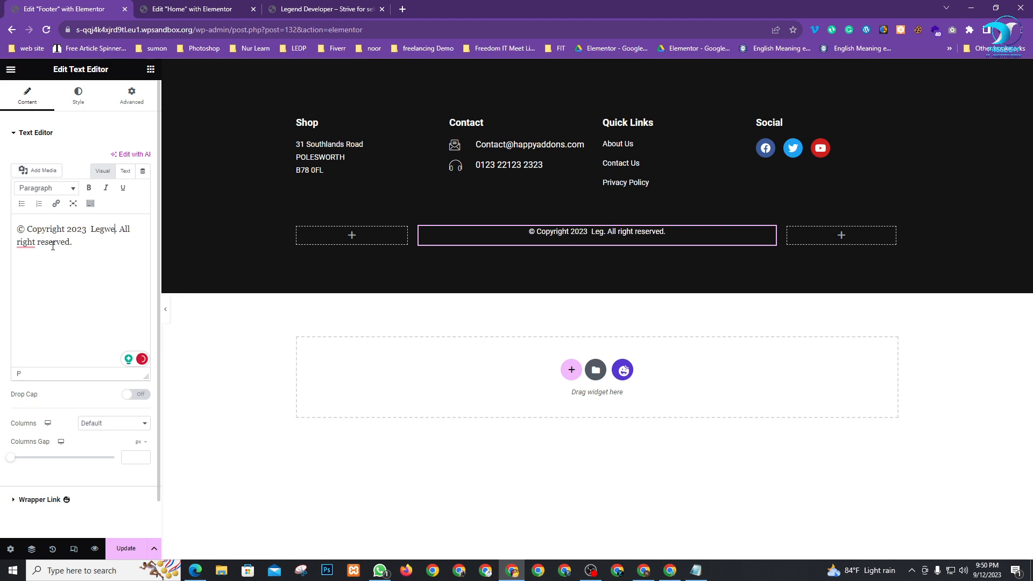
key(BackSpace)
key(BackSpace)
text(e)
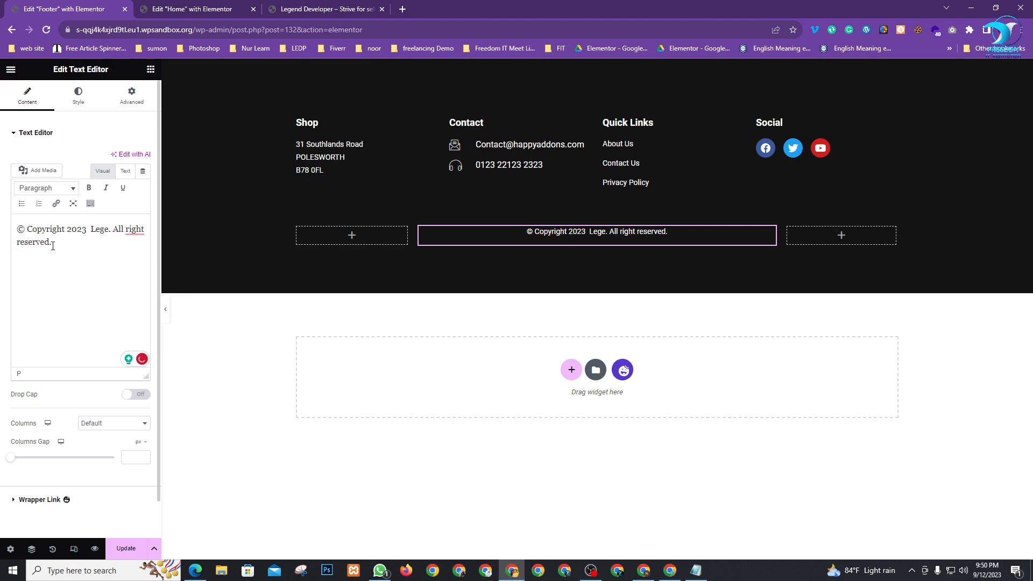
text(nd)
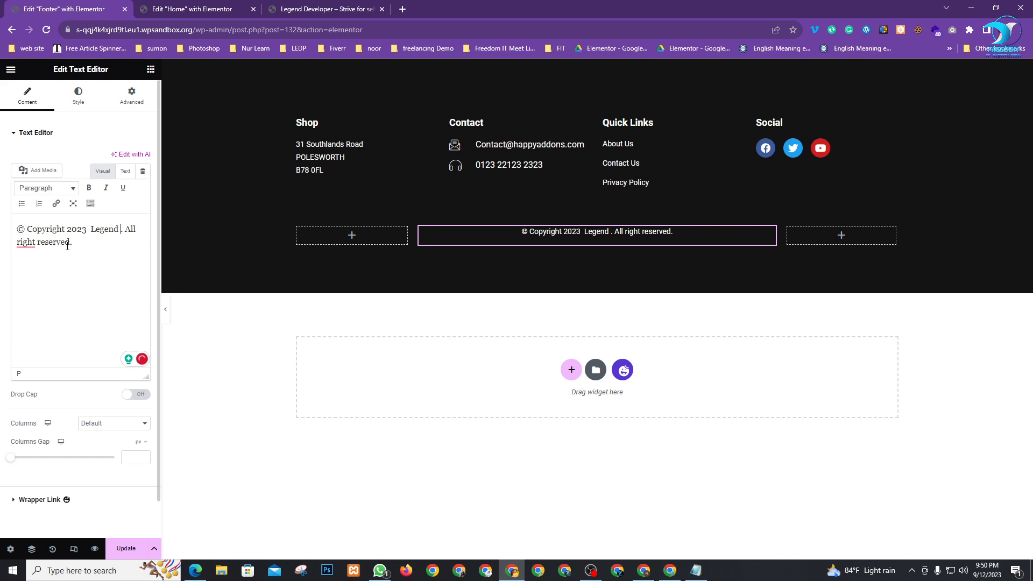
key(BackSpace)
text(D)
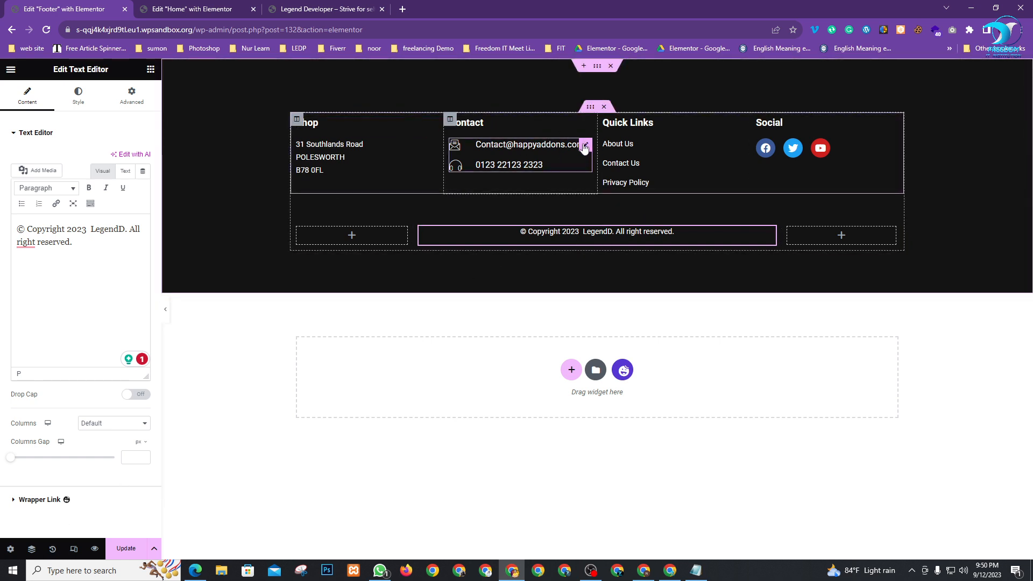
Replace the Contact list's placeholder phone number with the new phone number
click(586, 148)
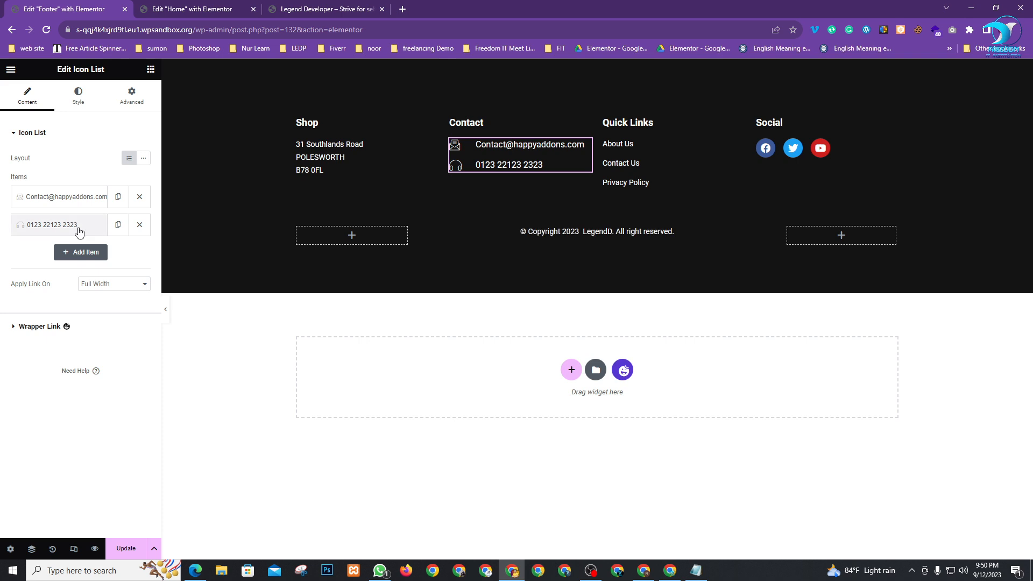
click(65, 225)
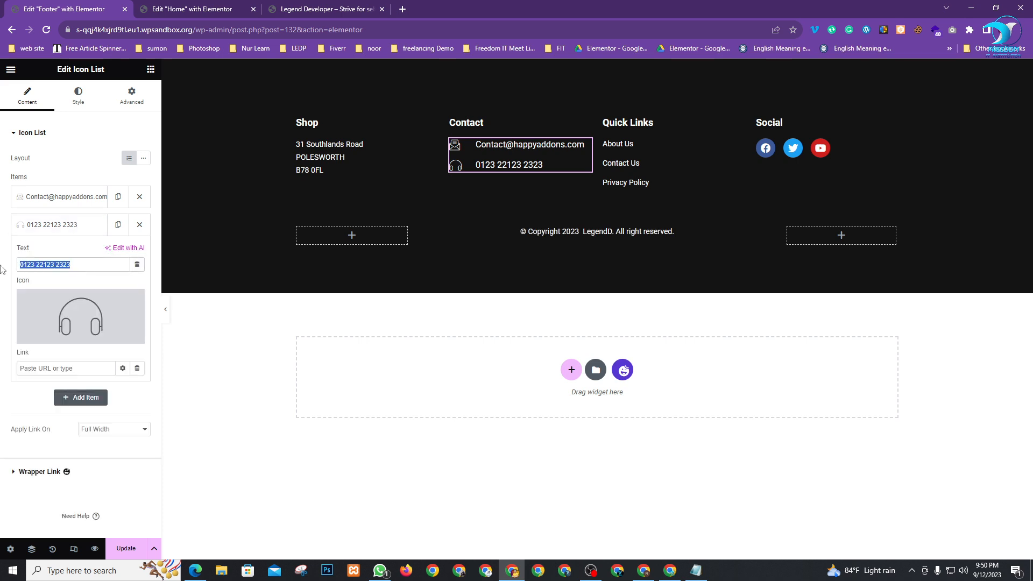
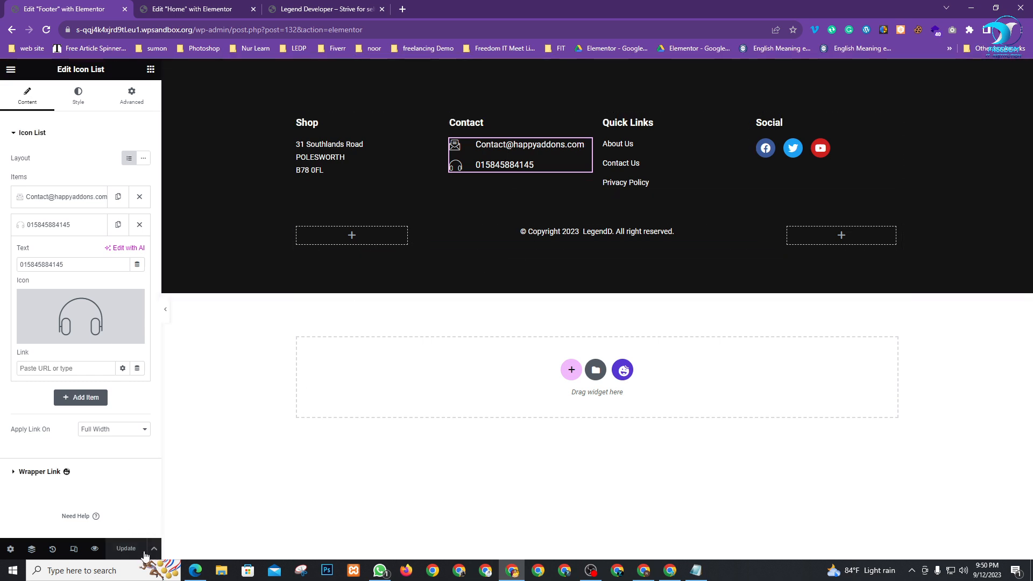
Preview the site, go to the Dashboard, and close the Footer and Home editor tabs
click(185, 6)
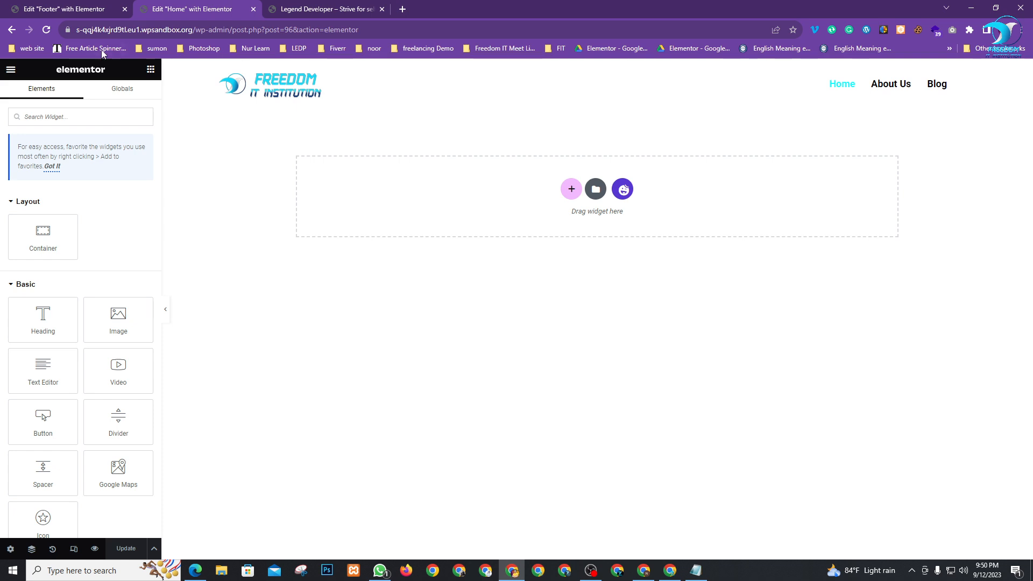
click(319, 12)
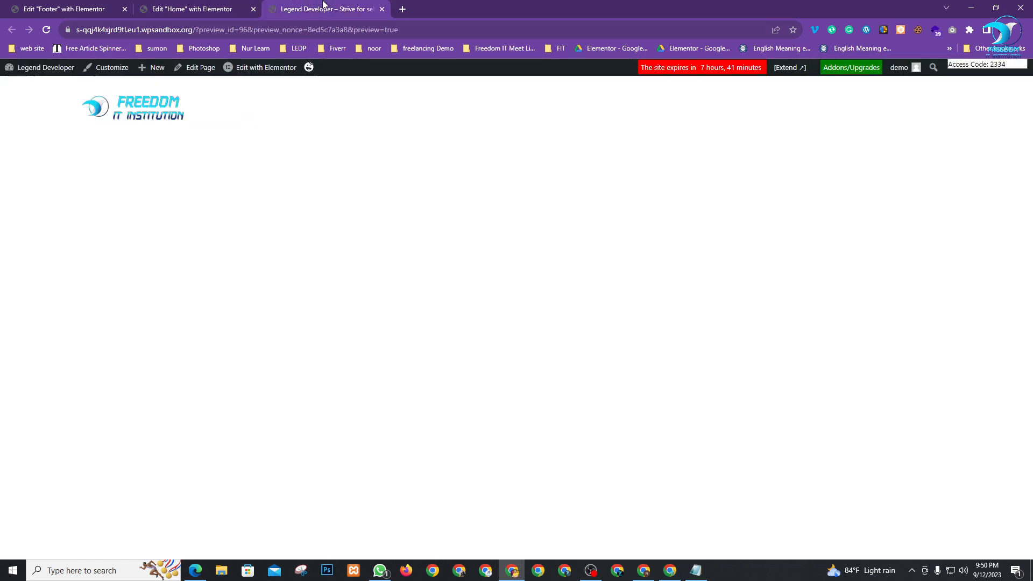
mouse_move(47, 74)
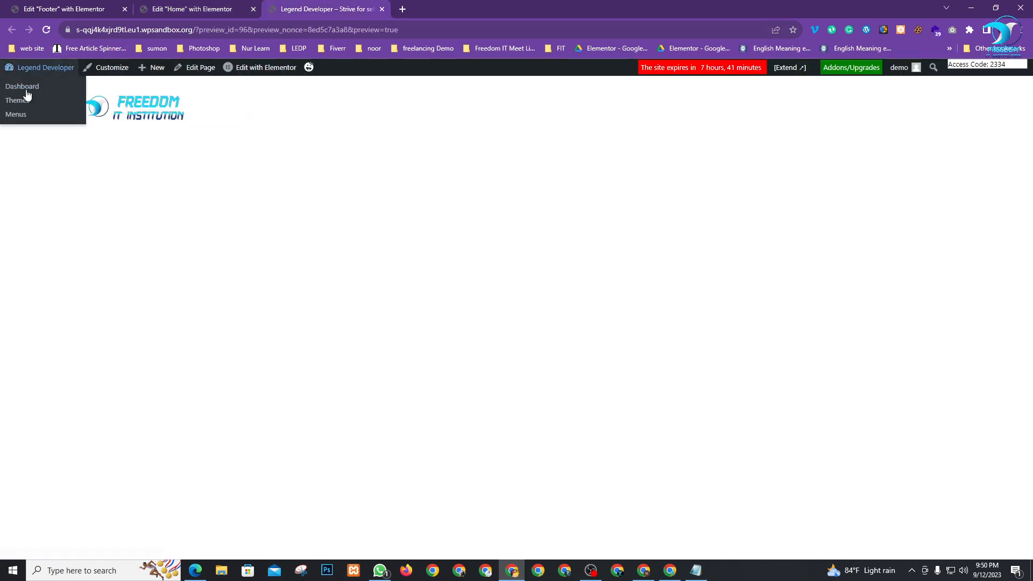
click(28, 88)
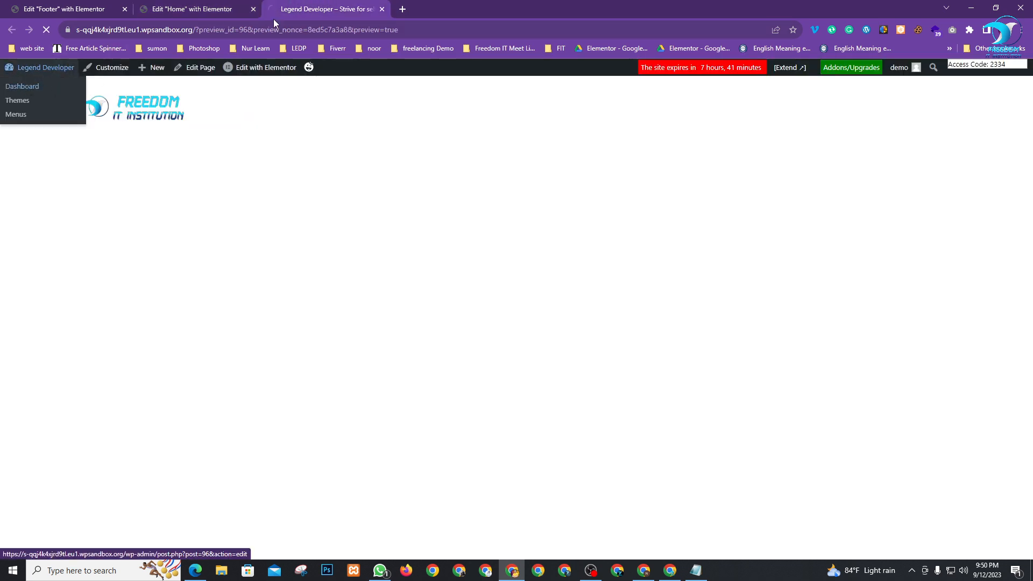
click(125, 9)
click(125, 9)
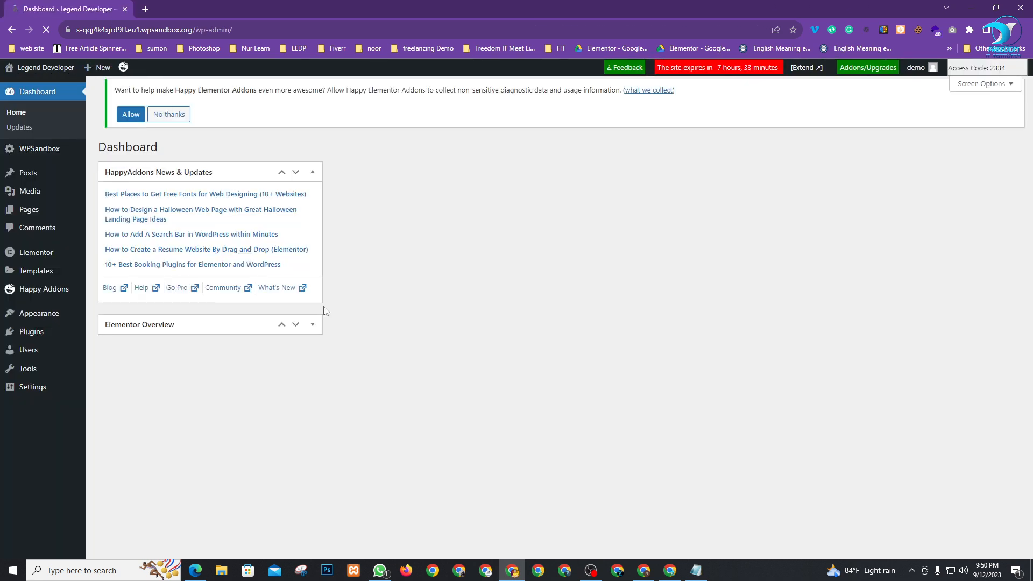
Open the live site in a new tab and edit the Home page with Elementor
mouse_move(33, 67)
right_click(31, 87)
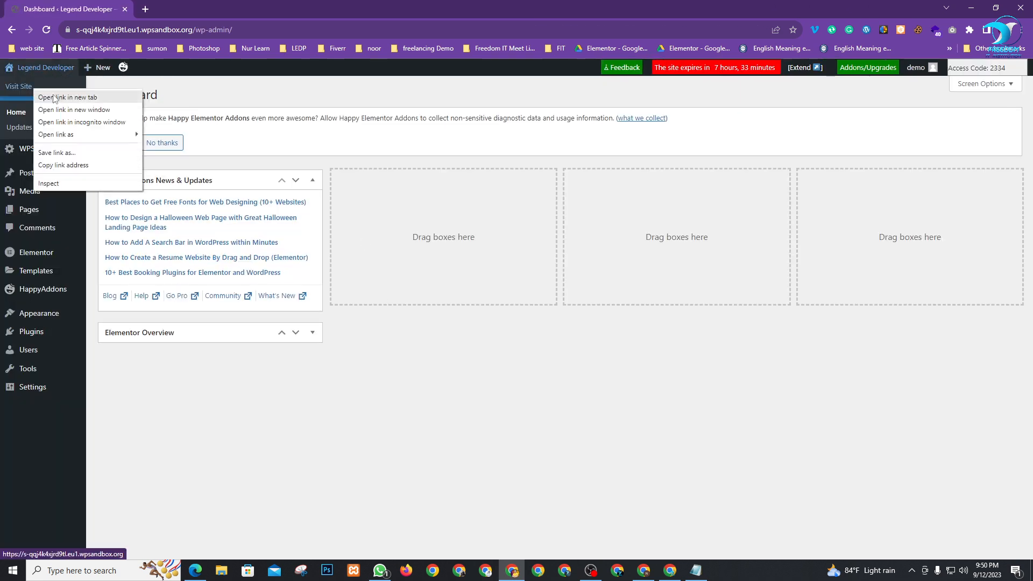
click(54, 94)
click(176, 7)
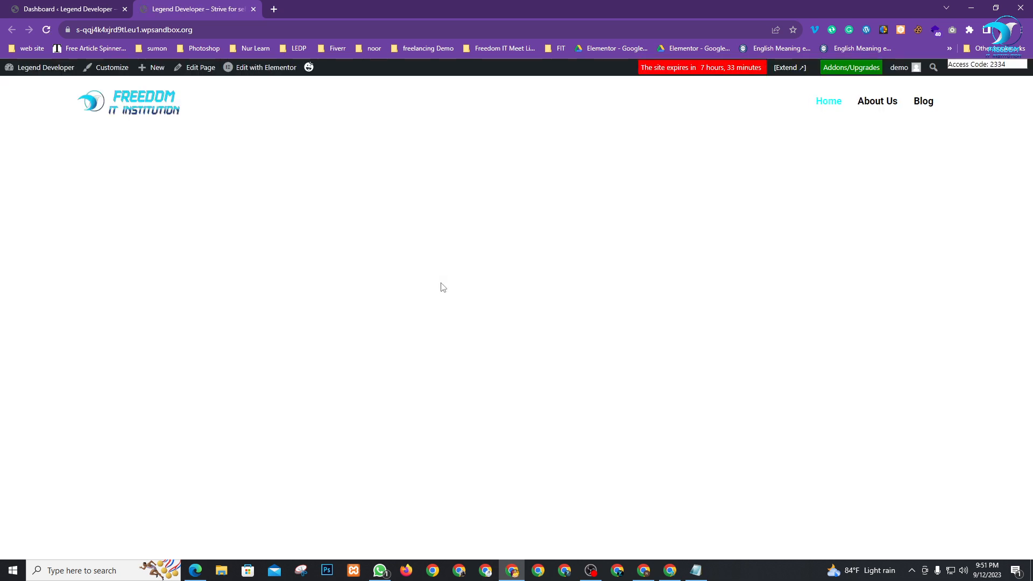
click(265, 72)
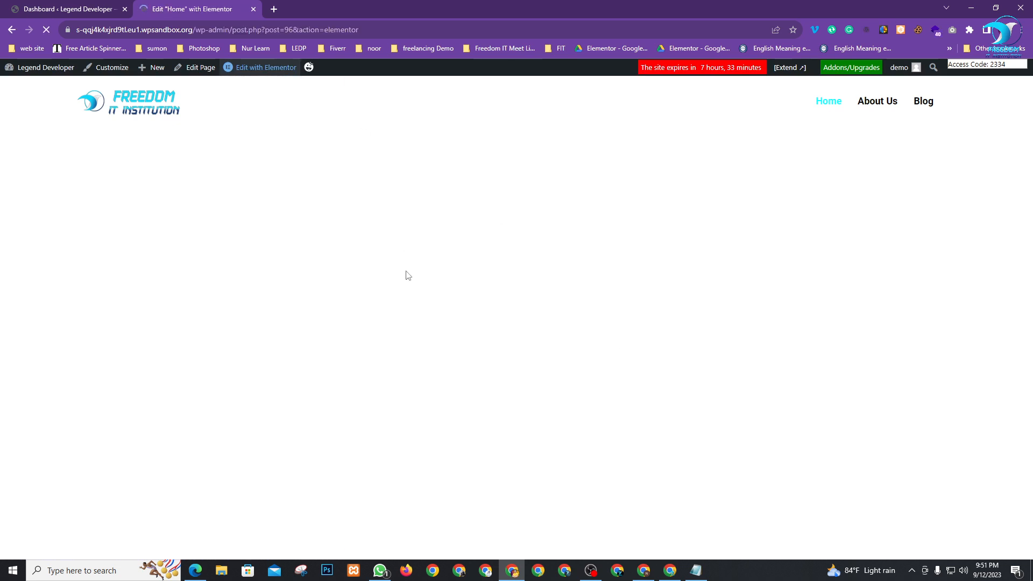
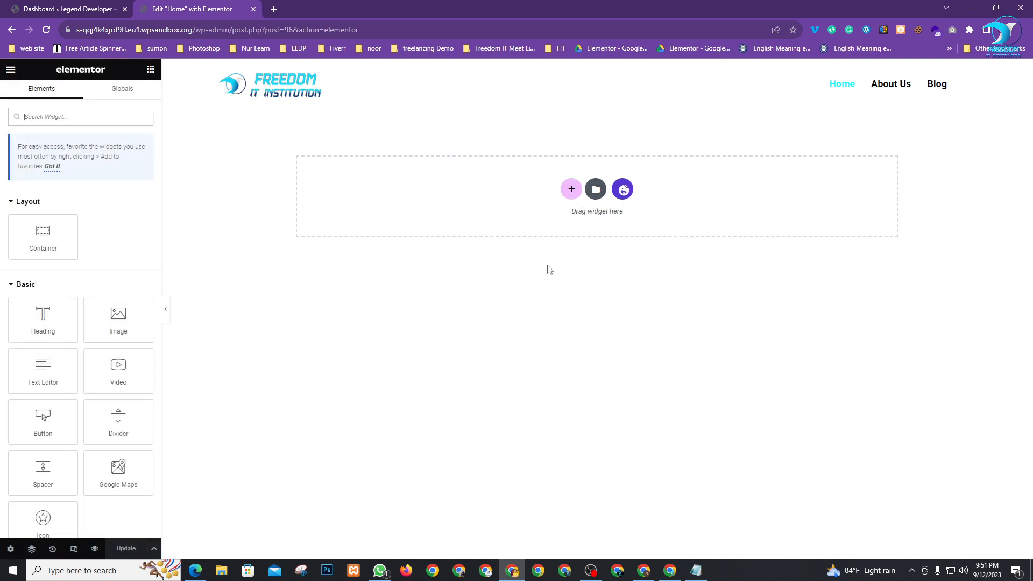
Open the Elementor template library and search the blocks for 'her'
click(624, 190)
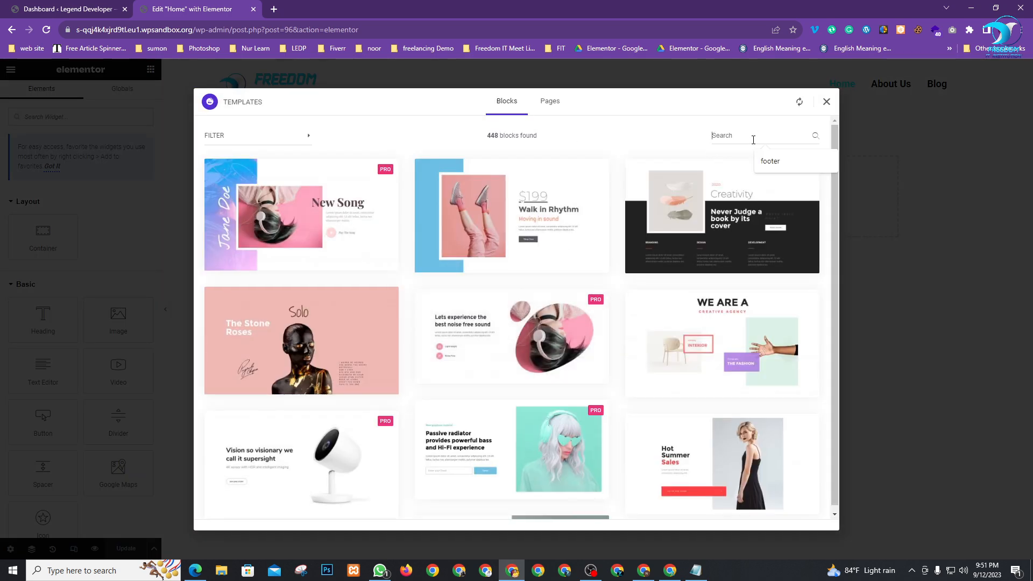
click(753, 140)
text(her)
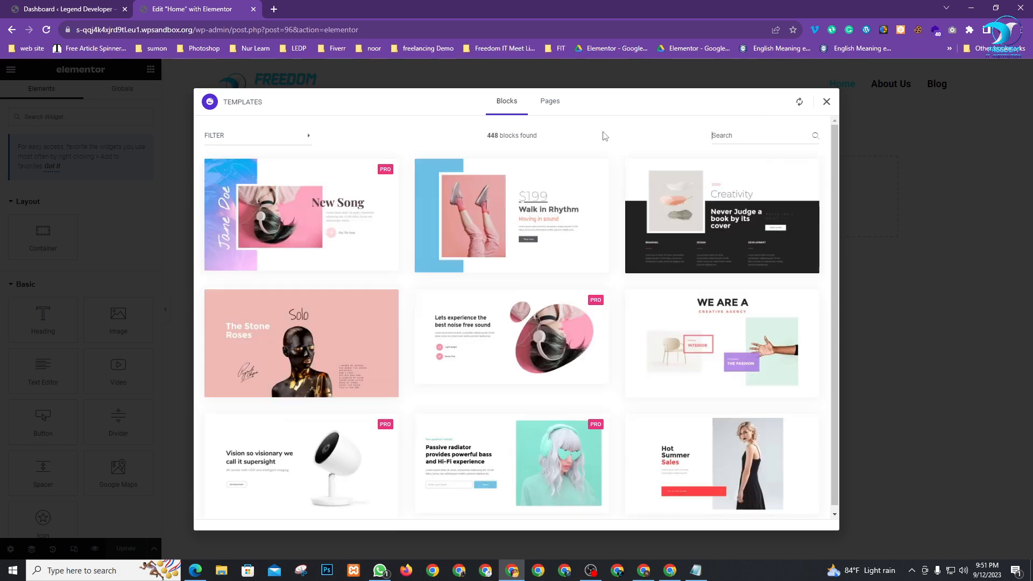
scroll(493, 269, down, 3)
Open and close the block category filter, then scroll through the 448 blocks
click(239, 141)
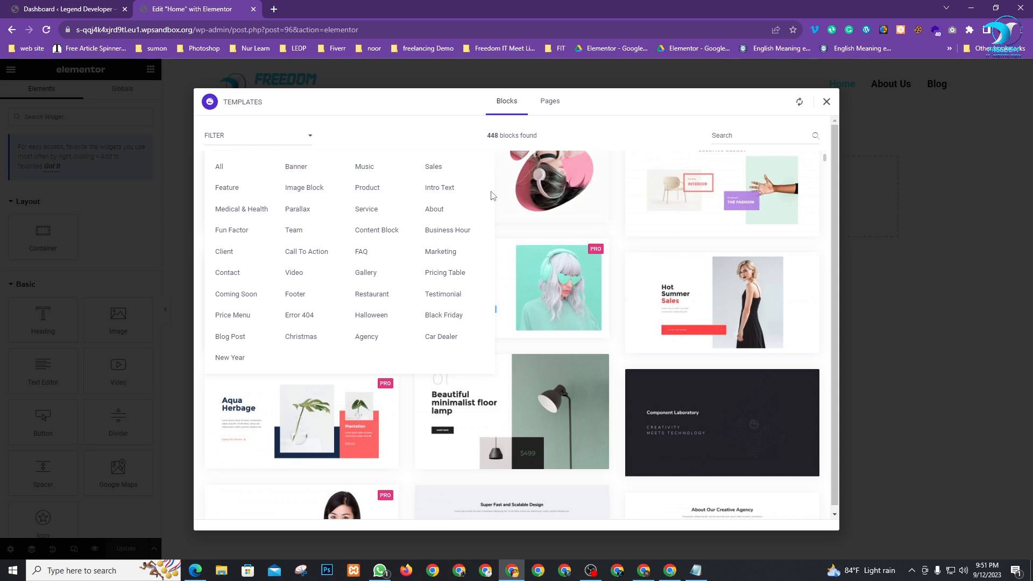
click(240, 139)
click(253, 143)
click(295, 137)
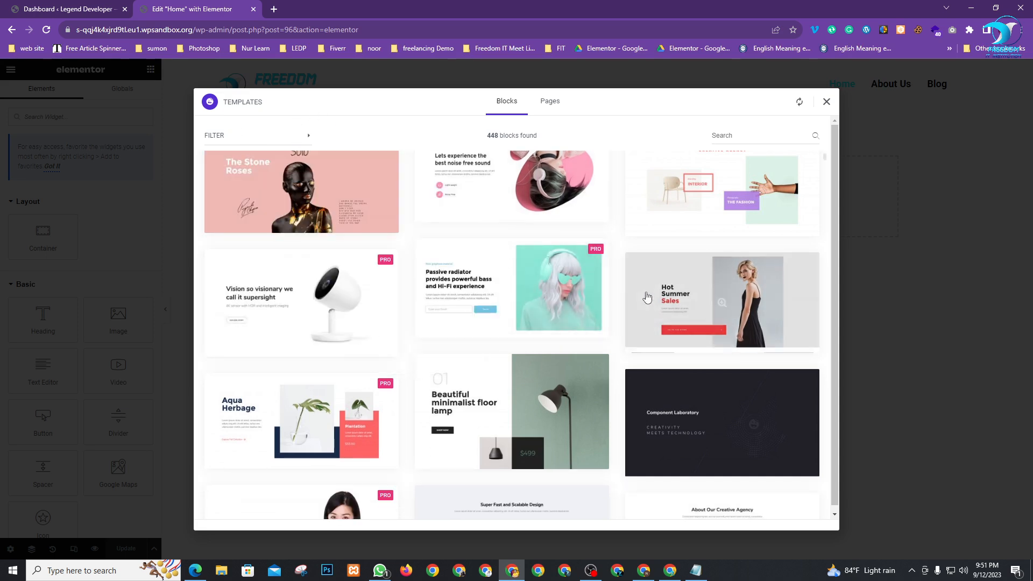
scroll(512, 323, down, 3)
scroll(512, 323, down, 2)
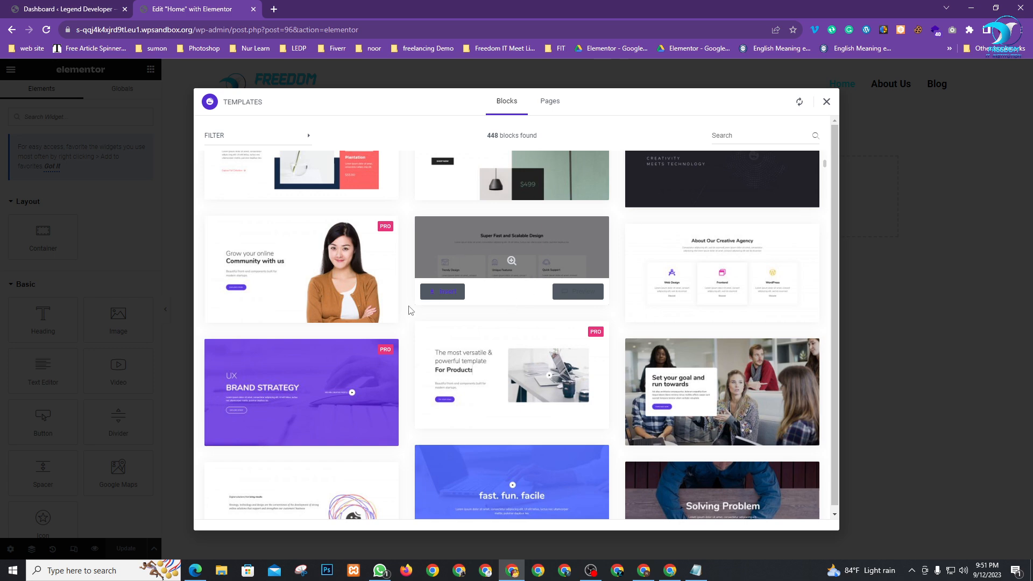
scroll(409, 311, down, 8)
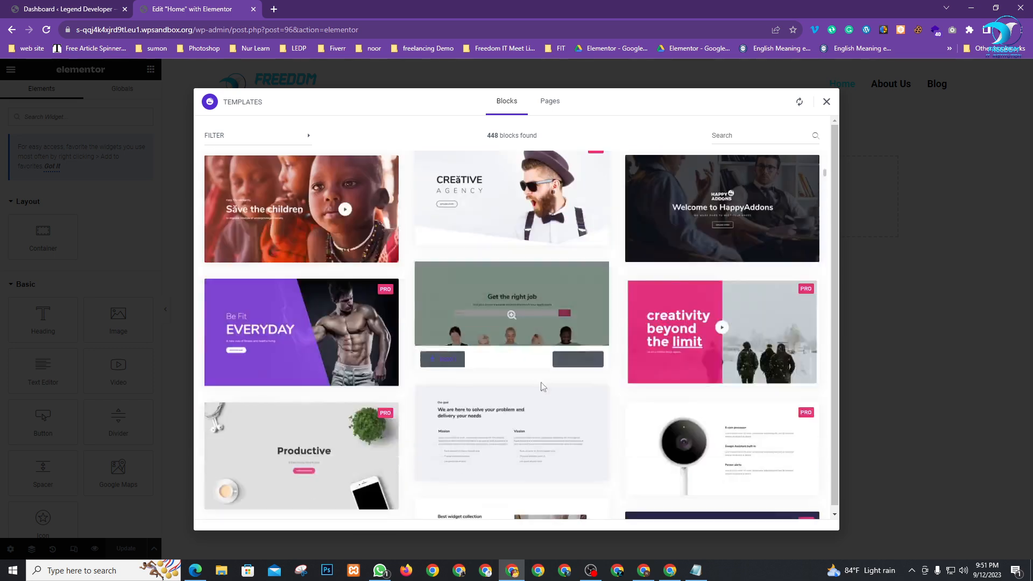
scroll(543, 386, down, 2)
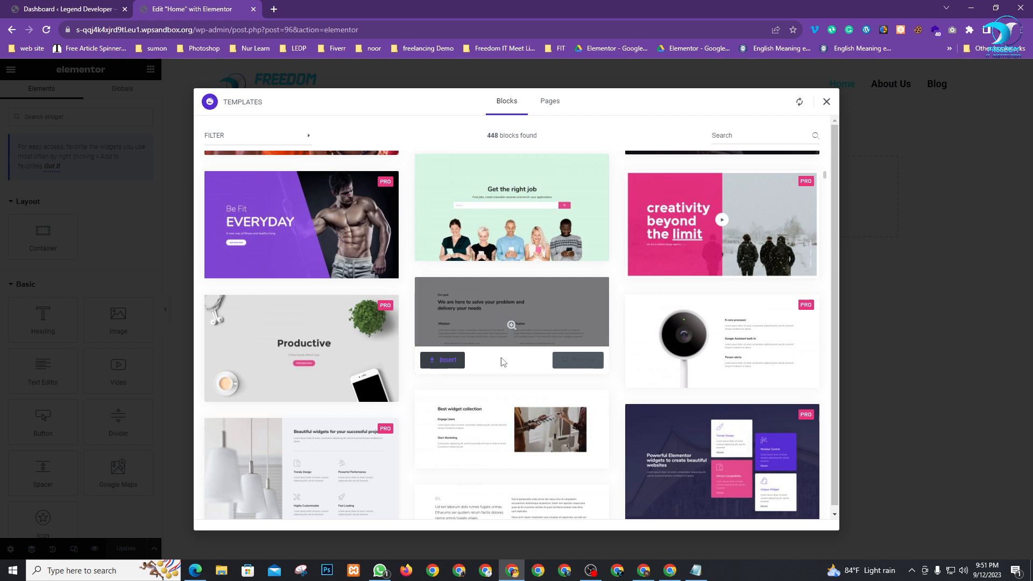
scroll(503, 362, down, 15)
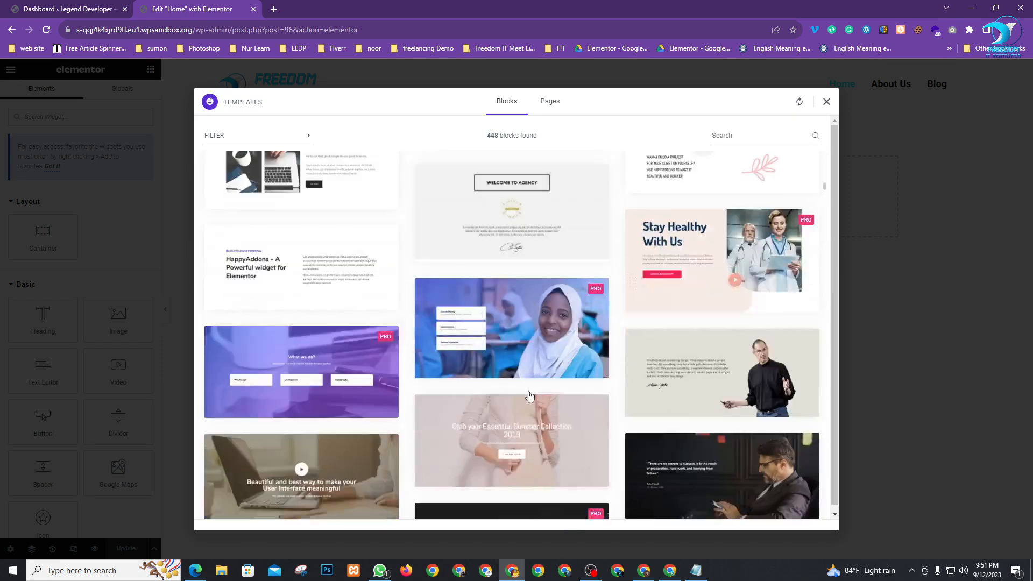
scroll(530, 396, down, 10)
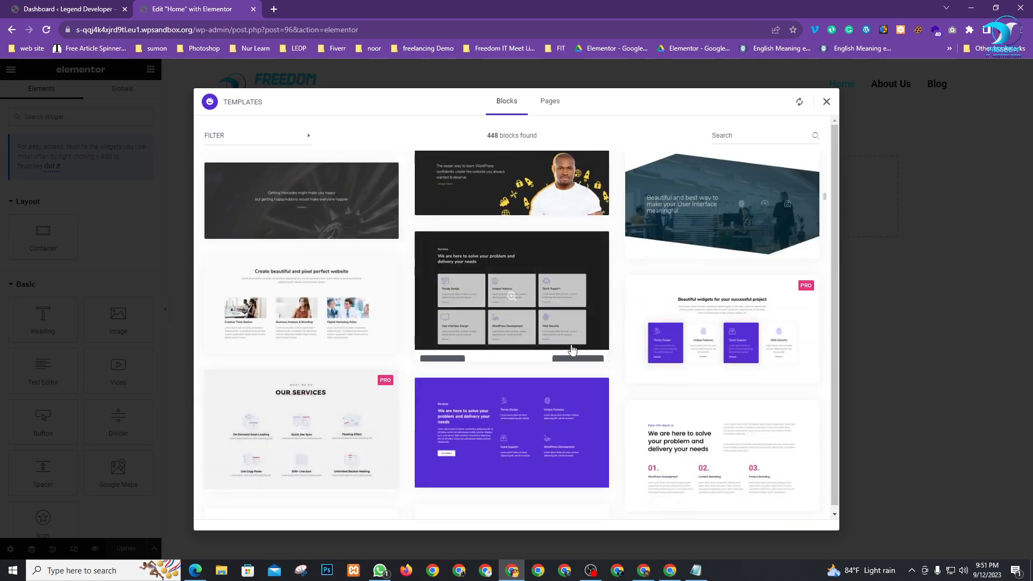
scroll(424, 355, down, 15)
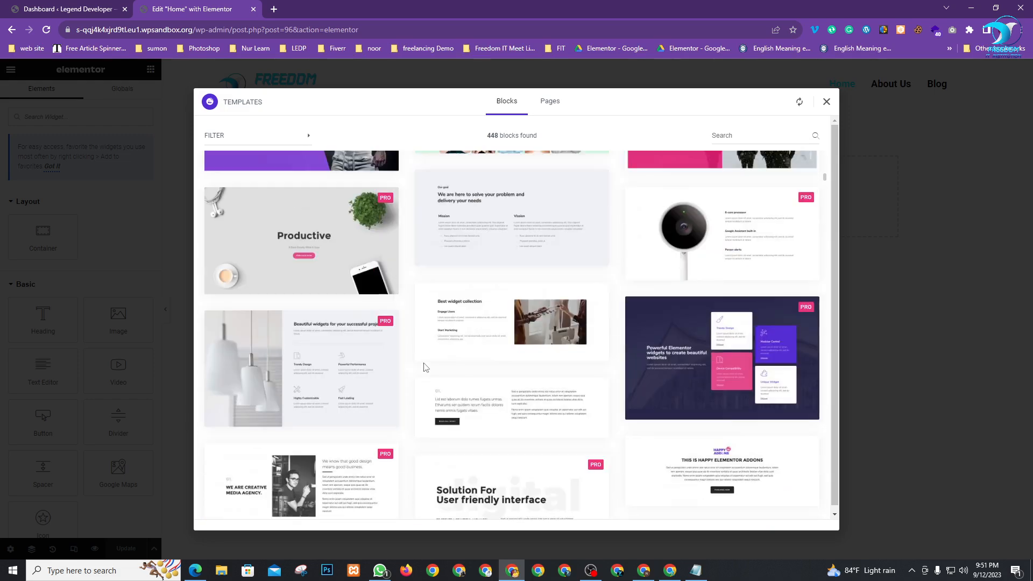
scroll(685, 258, down, 3)
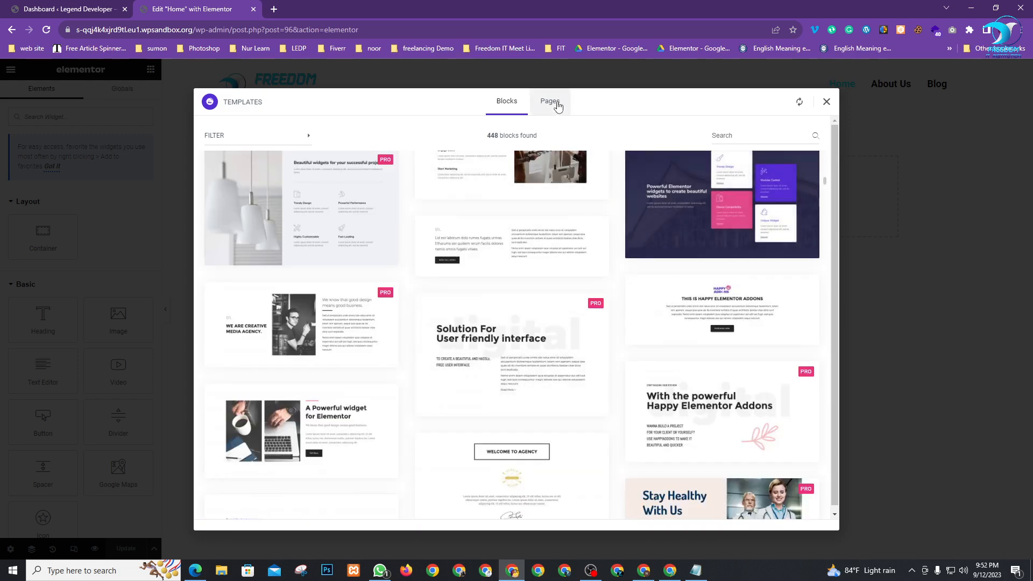
Switch the library to Pages and scroll through the page templates
click(535, 102)
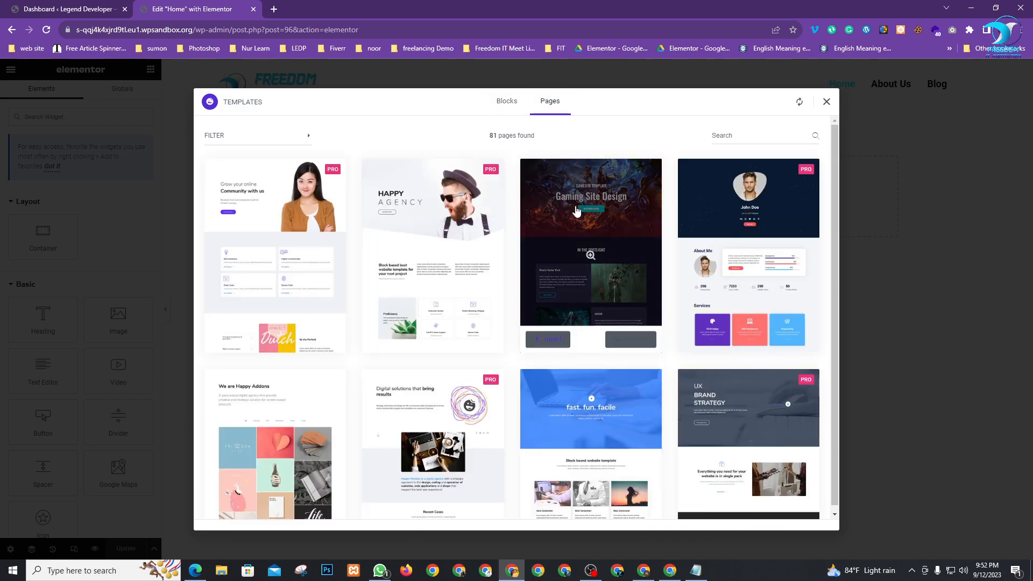
scroll(578, 252, down, 4)
scroll(578, 252, down, 12)
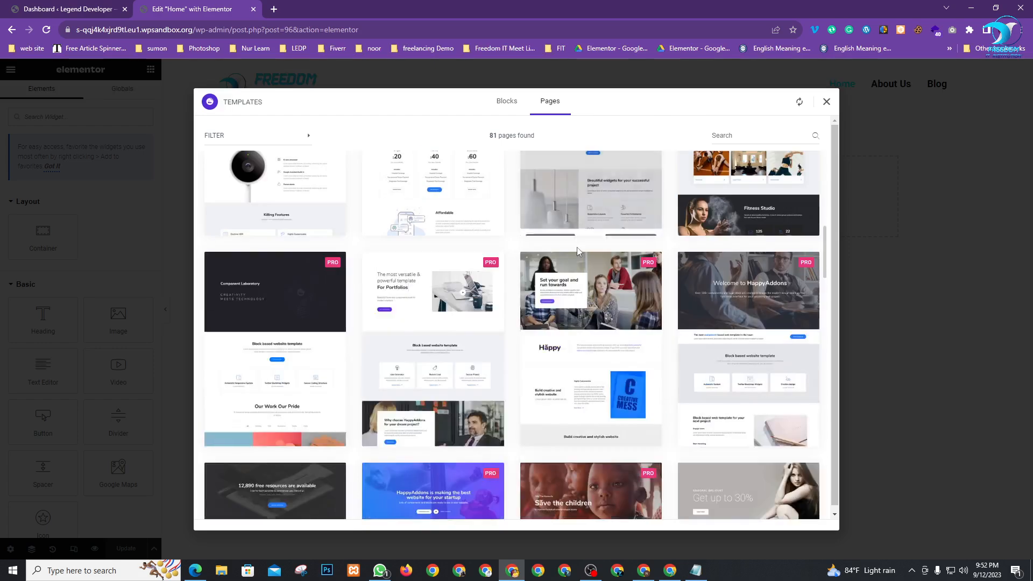
scroll(579, 252, down, 12)
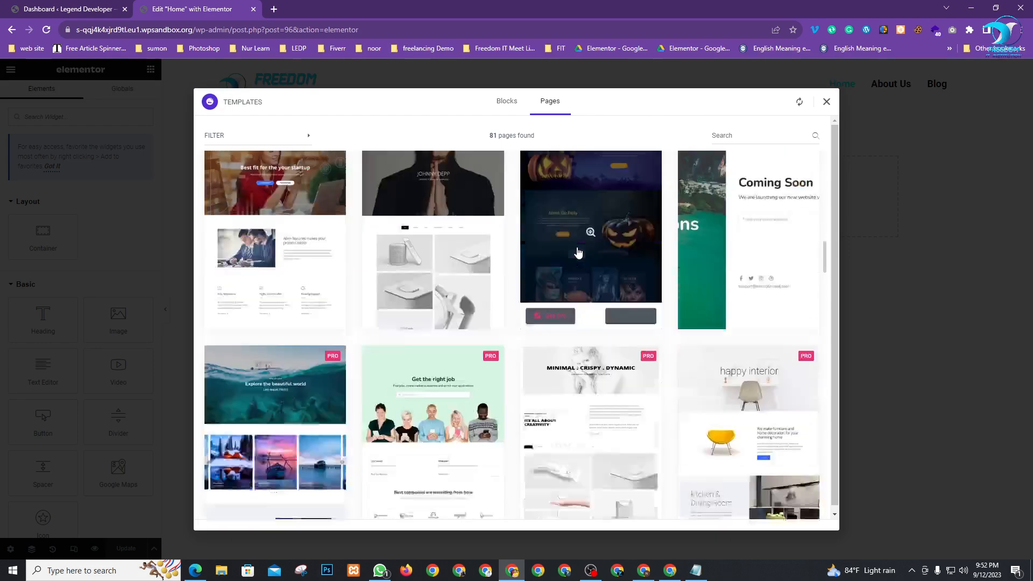
scroll(578, 252, down, 8)
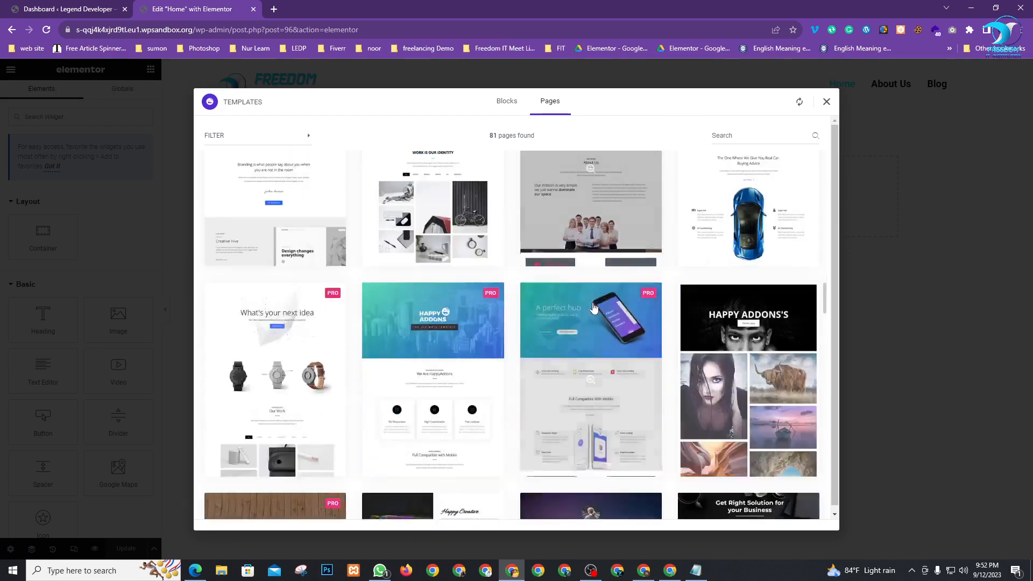
scroll(507, 320, down, 2)
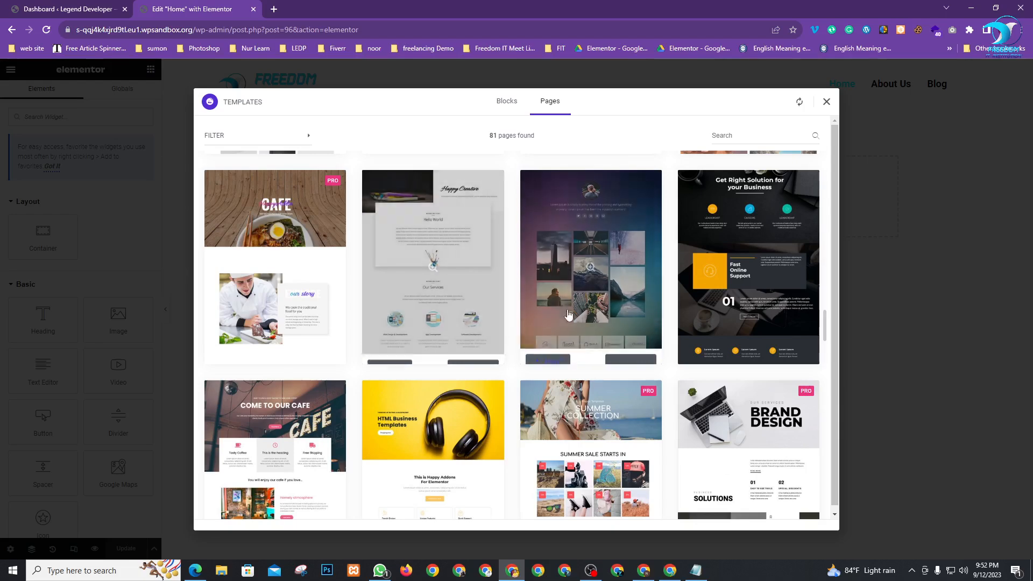
scroll(589, 324, down, 5)
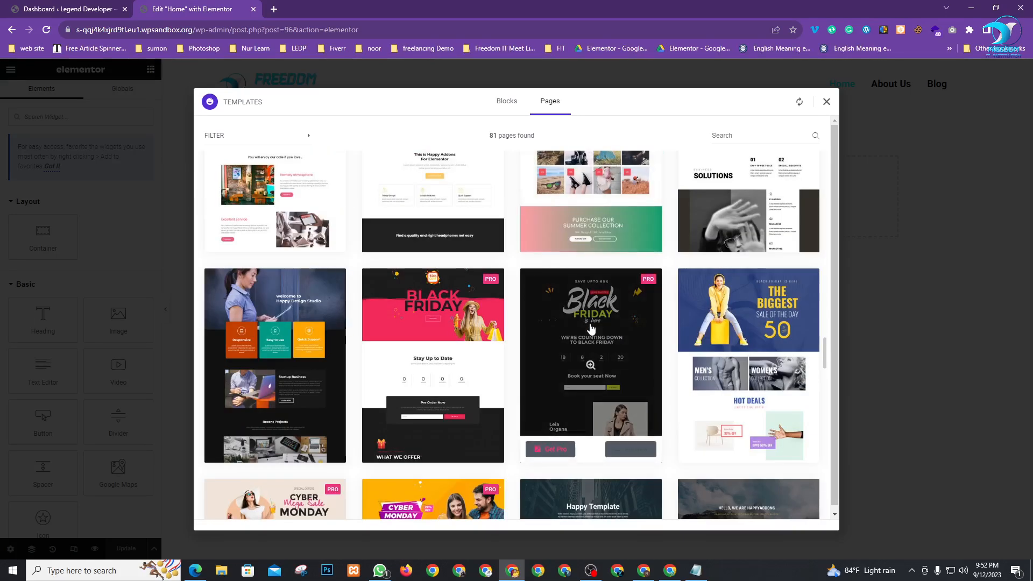
scroll(592, 325, up, 6)
Search the page templates for 'home' and browse the 70 results
click(745, 135)
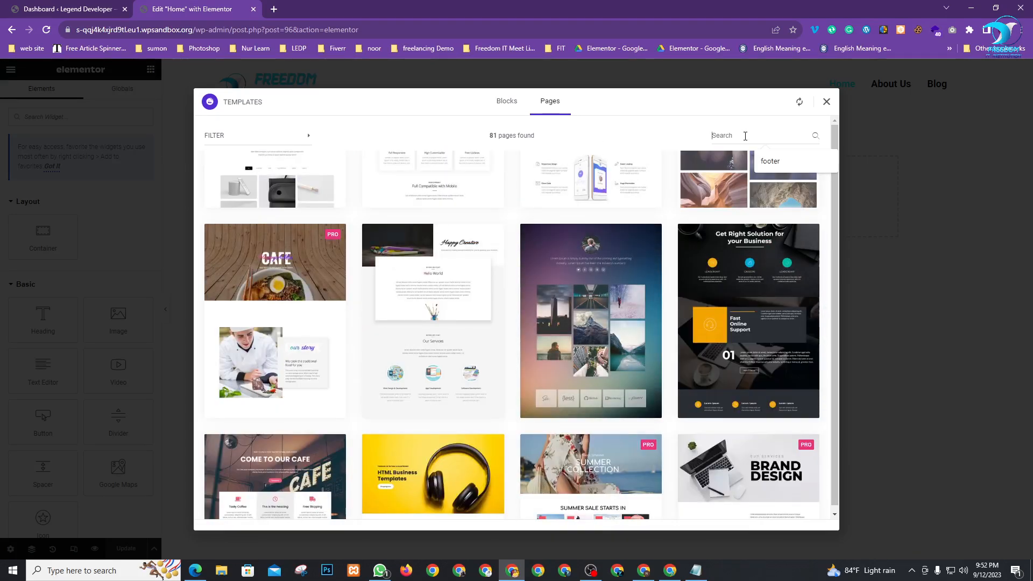
text(home)
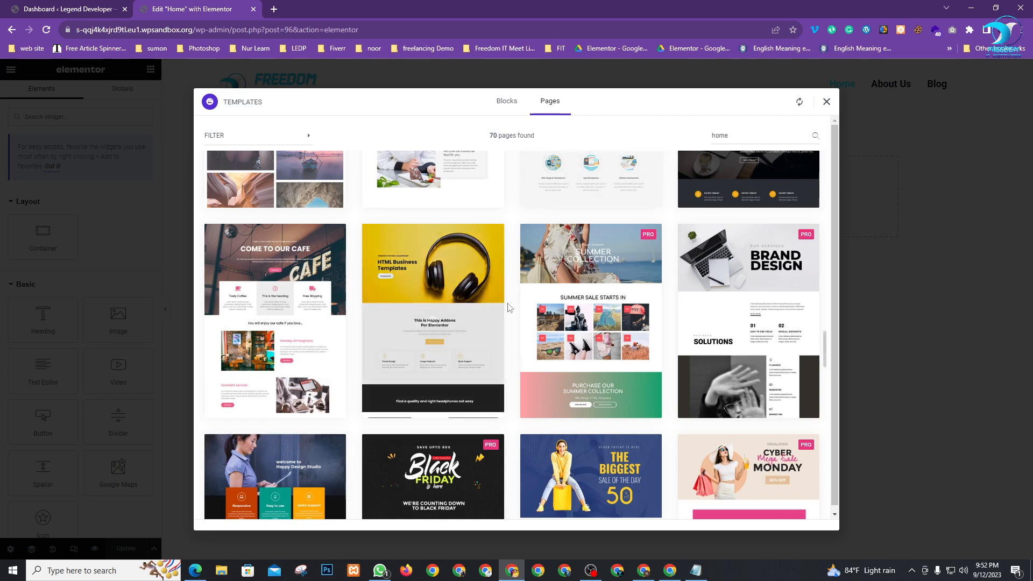
scroll(507, 299, up, 4)
scroll(604, 341, down, 3)
scroll(646, 312, up, 6)
scroll(645, 307, up, 2)
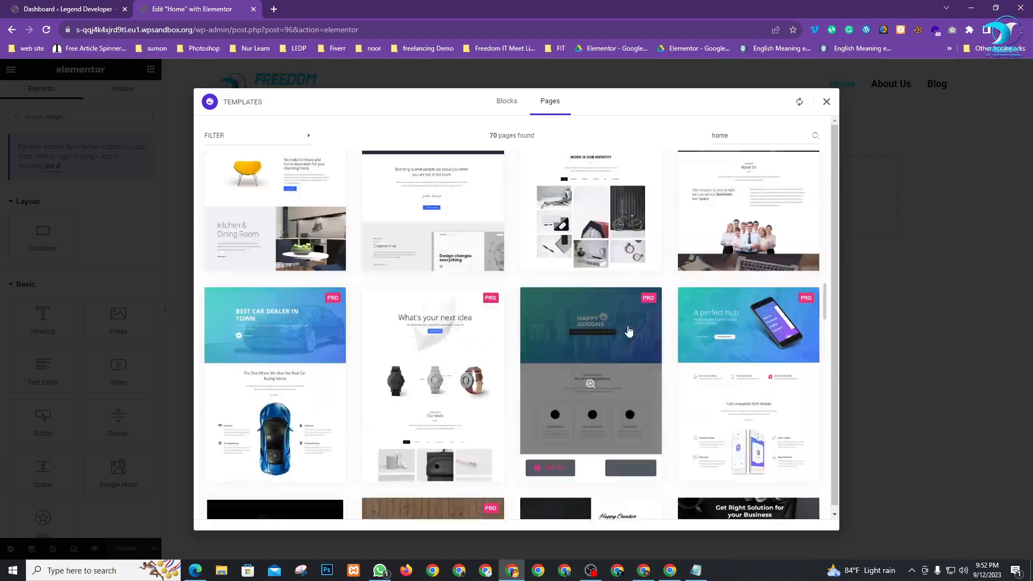
scroll(619, 345, up, 4)
scroll(588, 377, down, 1)
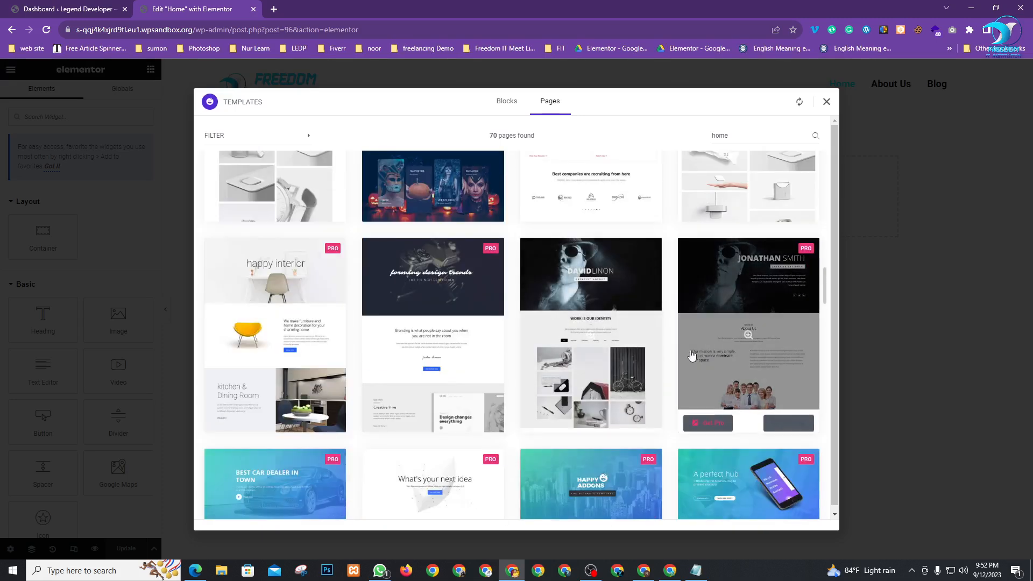
scroll(556, 341, up, 1)
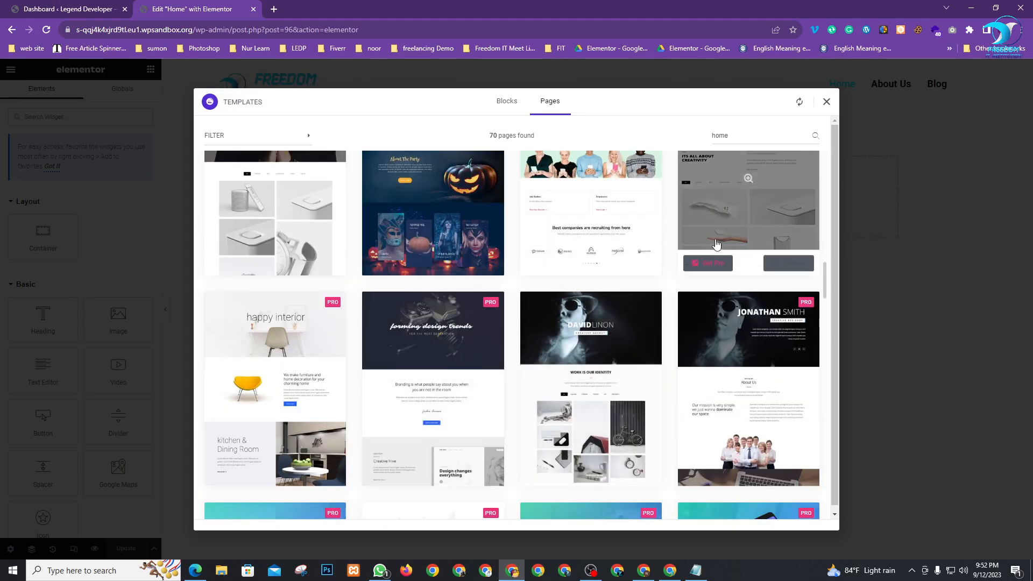
scroll(557, 342, down, 3)
scroll(805, 326, up, 6)
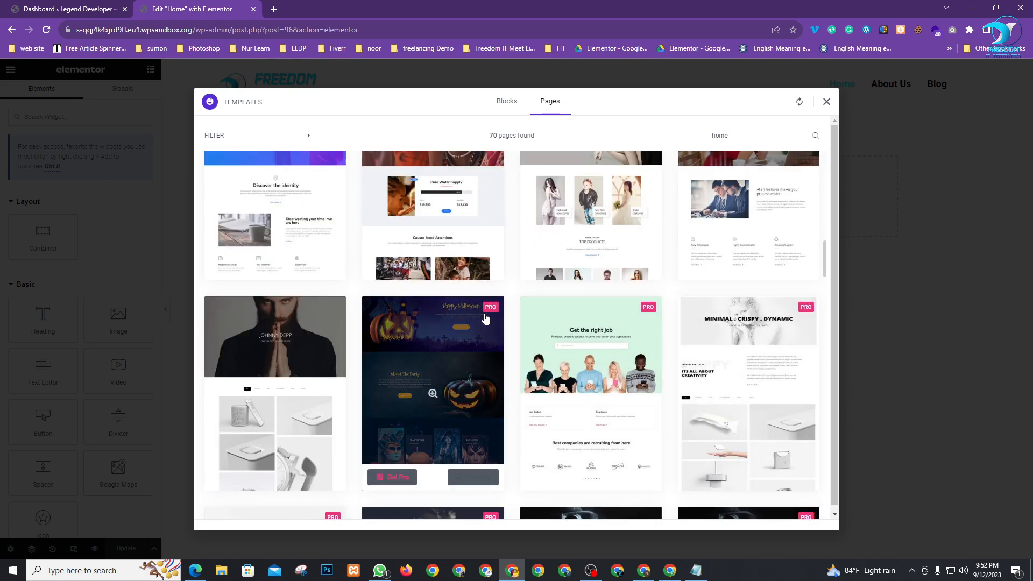
scroll(538, 322, up, 4)
scroll(658, 374, up, 3)
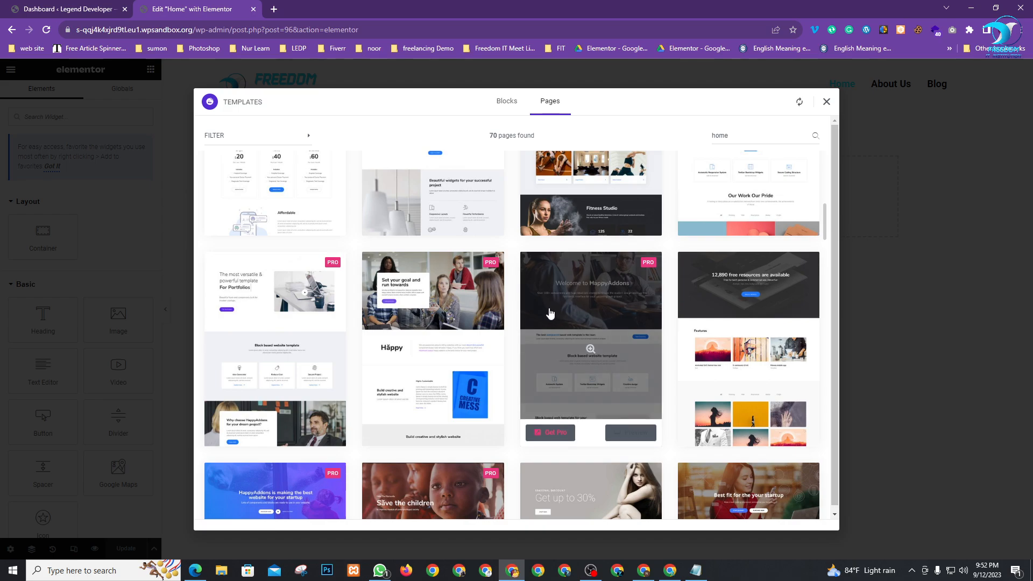
scroll(634, 376, down, 8)
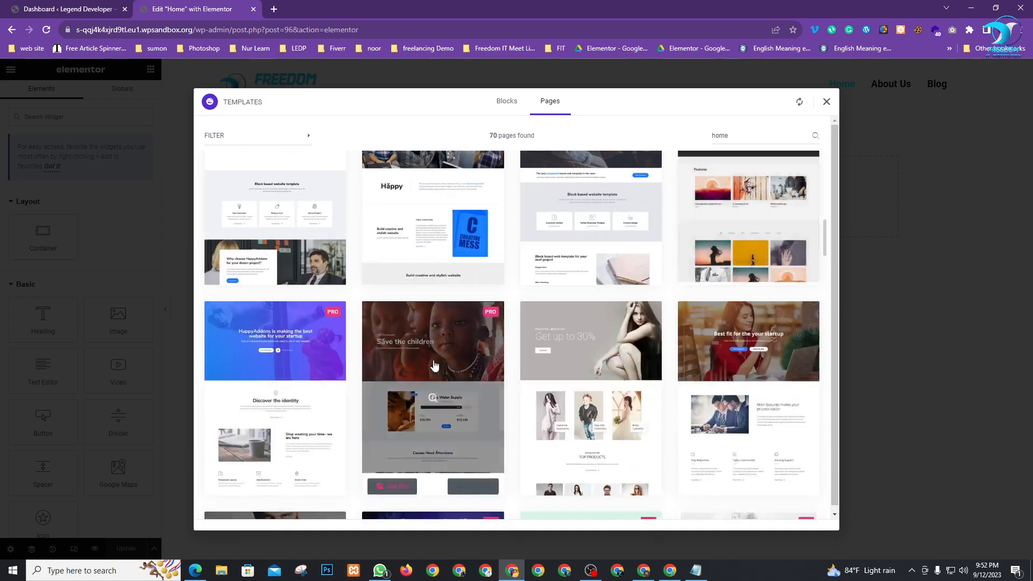
scroll(526, 374, down, 10)
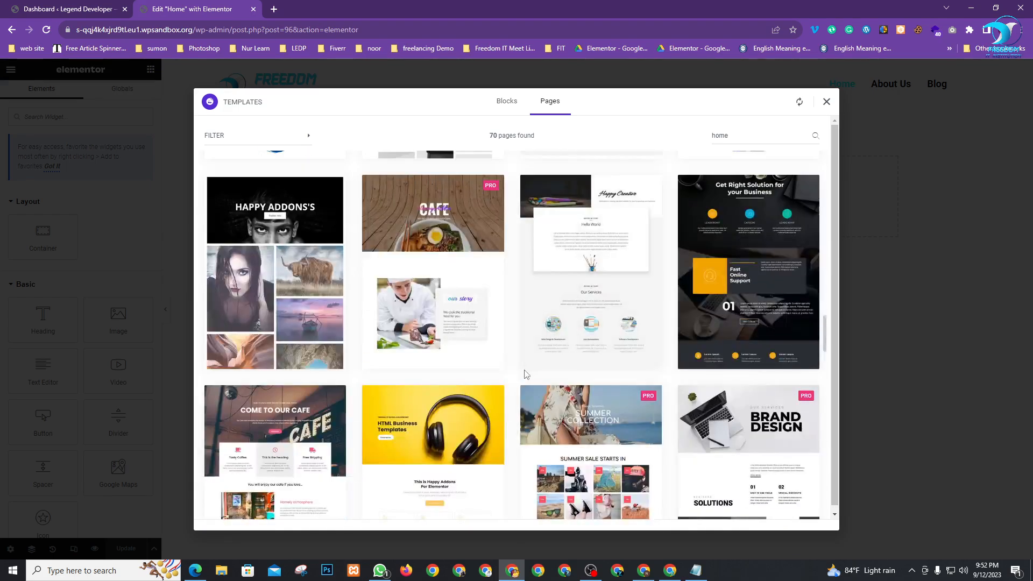
scroll(525, 375, up, 5)
scroll(525, 376, down, 8)
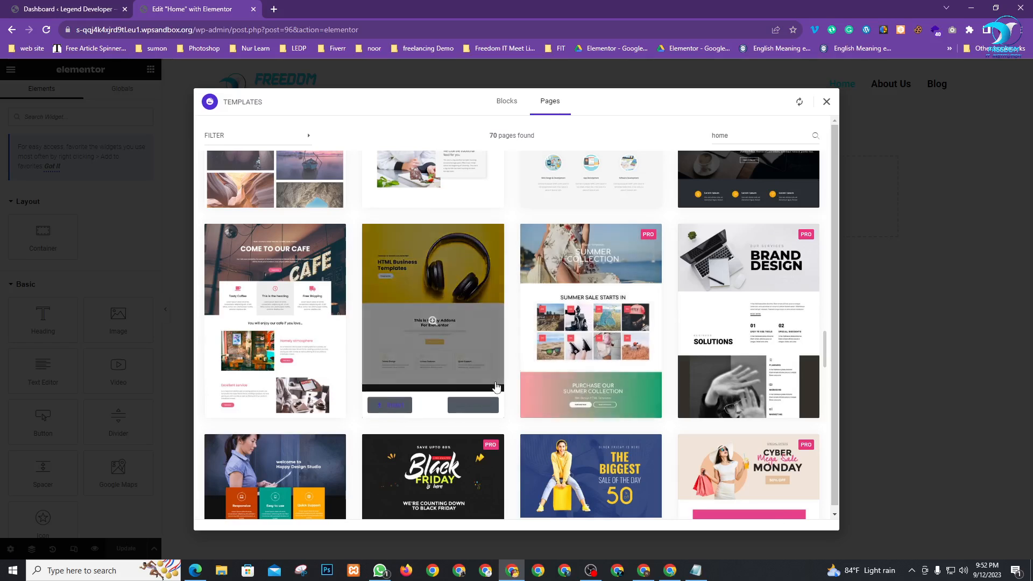
scroll(699, 371, down, 5)
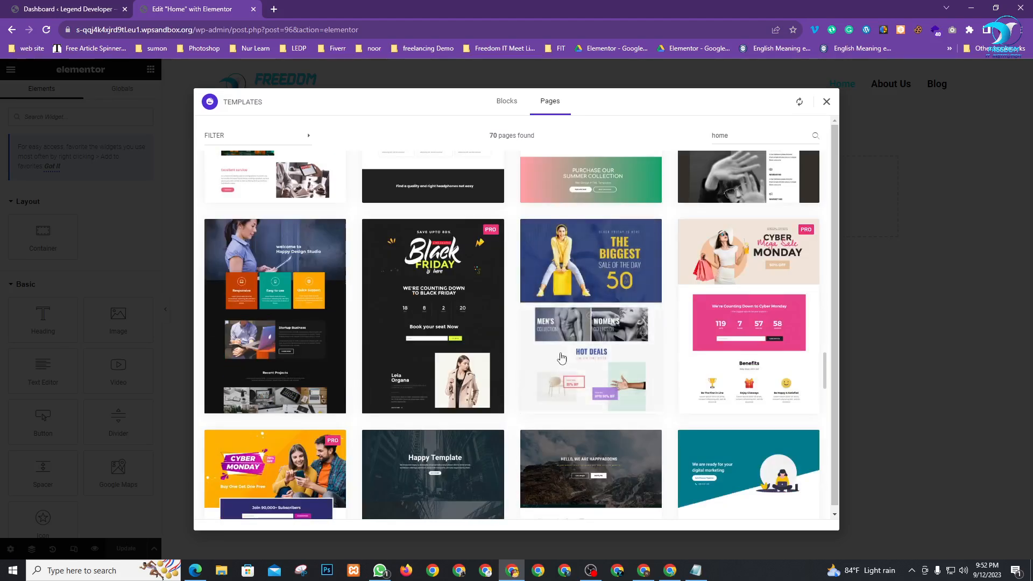
scroll(638, 329, down, 4)
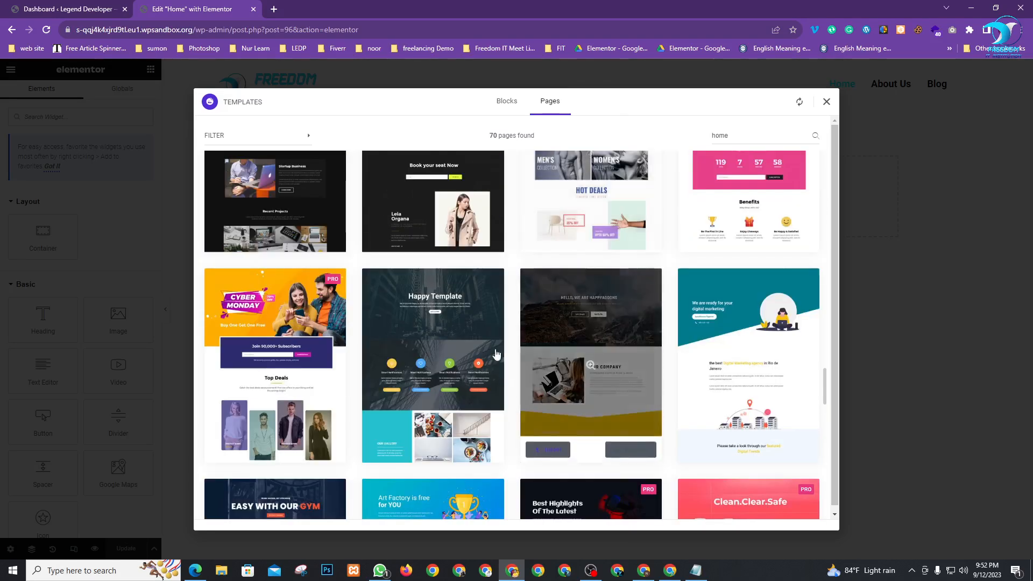
scroll(704, 280, down, 4)
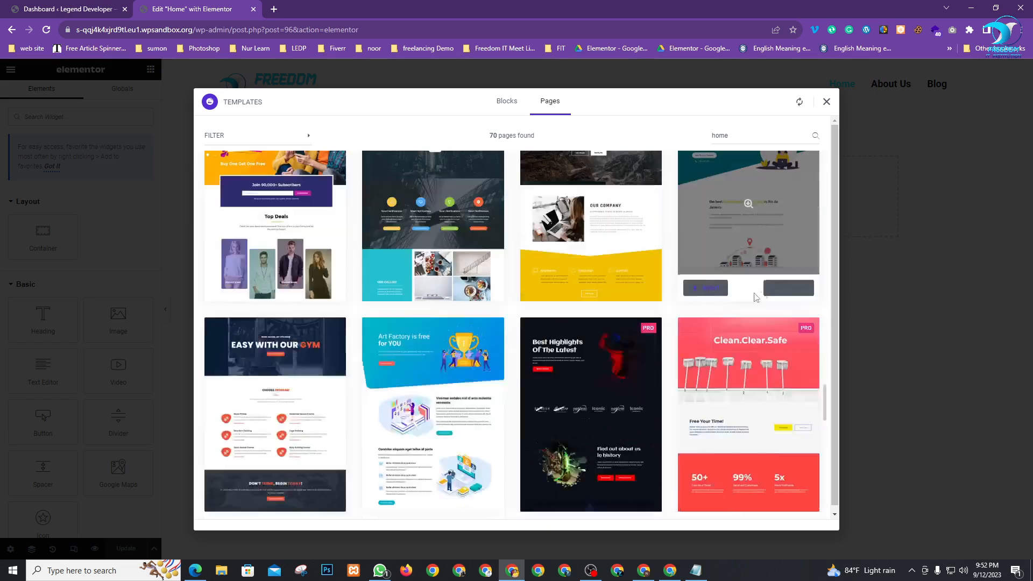
scroll(543, 354, down, 2)
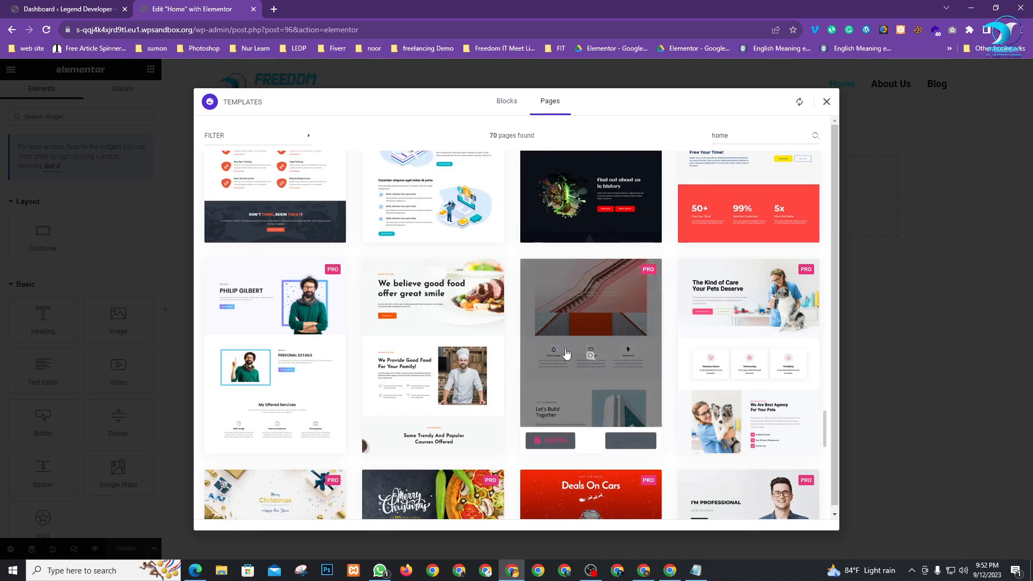
scroll(565, 350, up, 3)
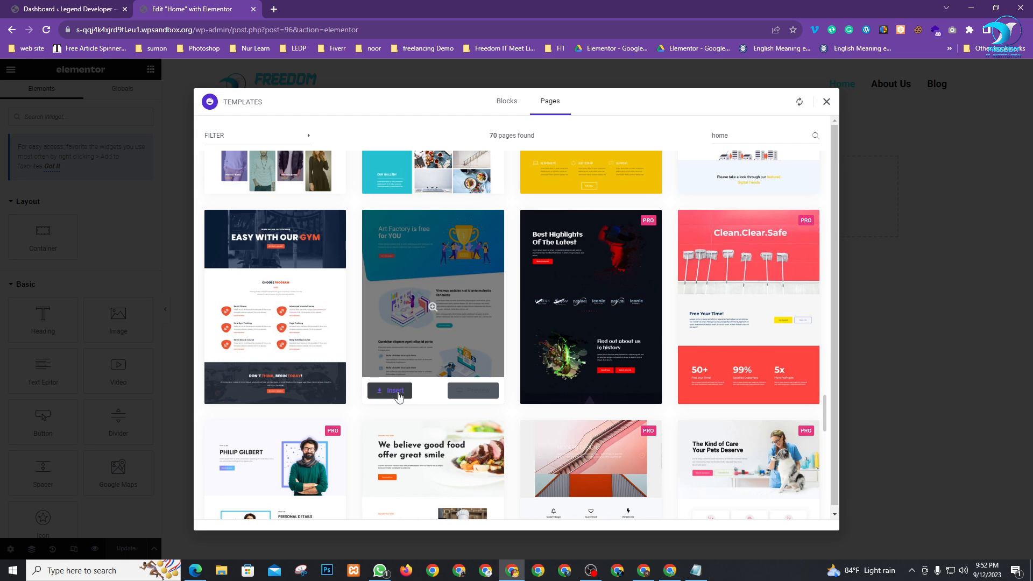
Insert the Art Factory page template and review its hero, feature sections and team cards
click(396, 391)
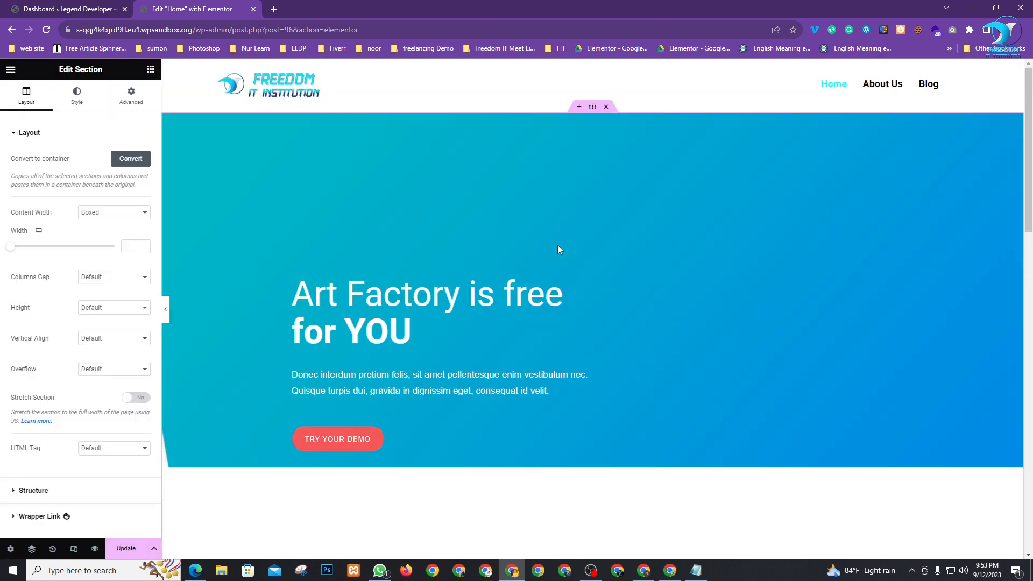
scroll(587, 258, down, 6)
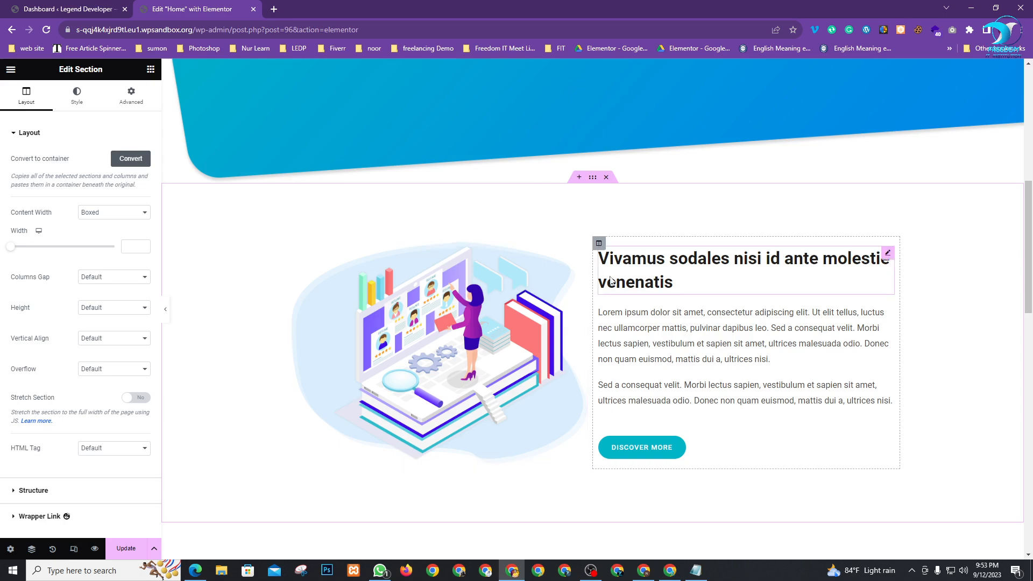
scroll(587, 349, down, 6)
scroll(589, 376, down, 10)
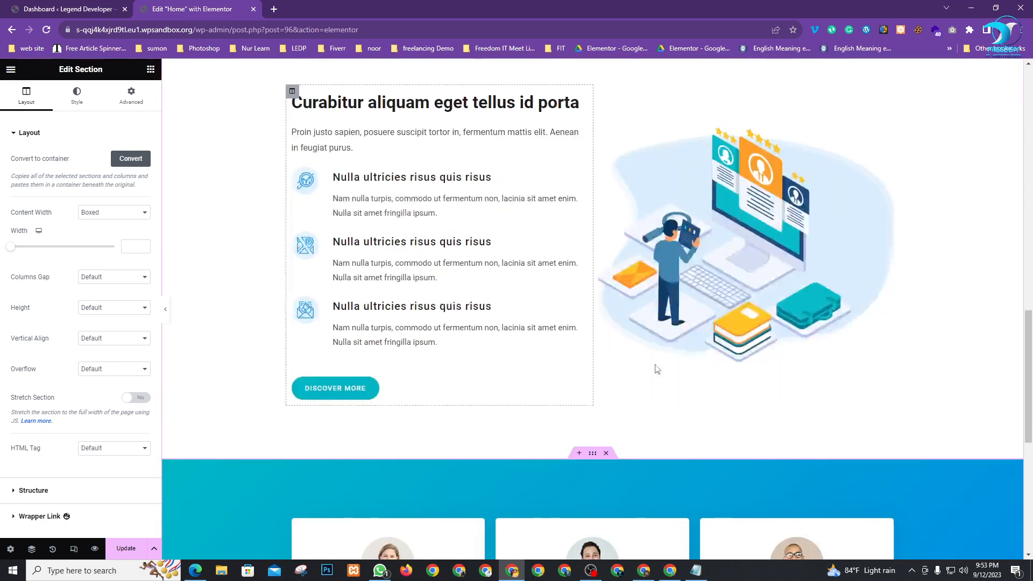
scroll(747, 435, up, 2)
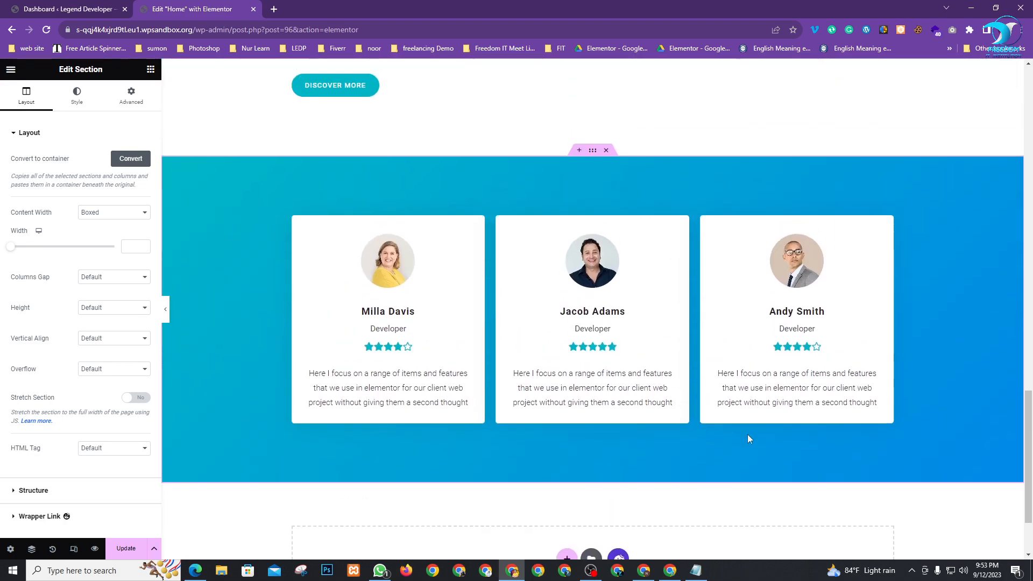
scroll(637, 424, down, 2)
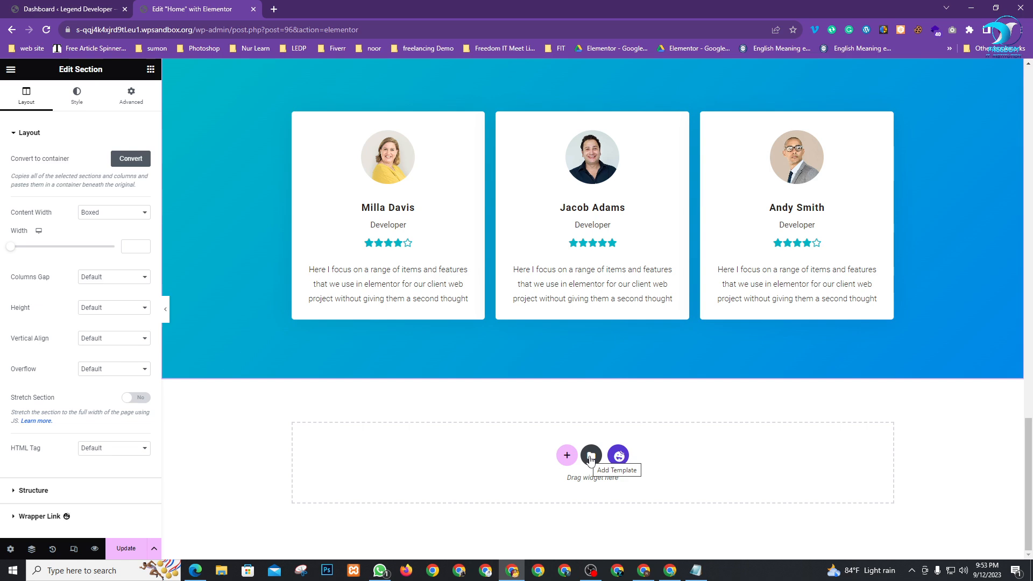
Browse the library's My Templates, Pages and Blocks, then close it and go to the Dashboard
click(590, 456)
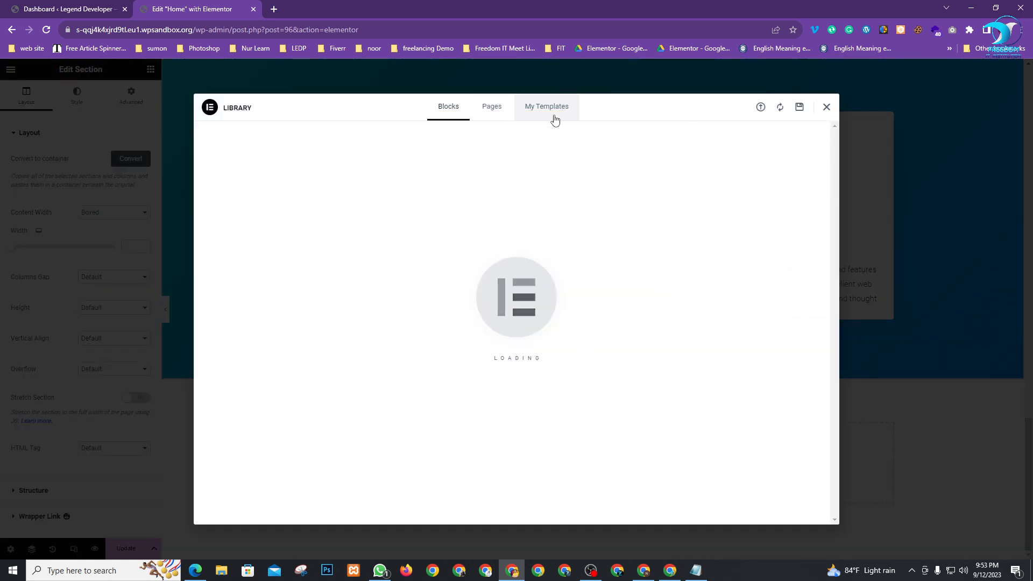
click(544, 114)
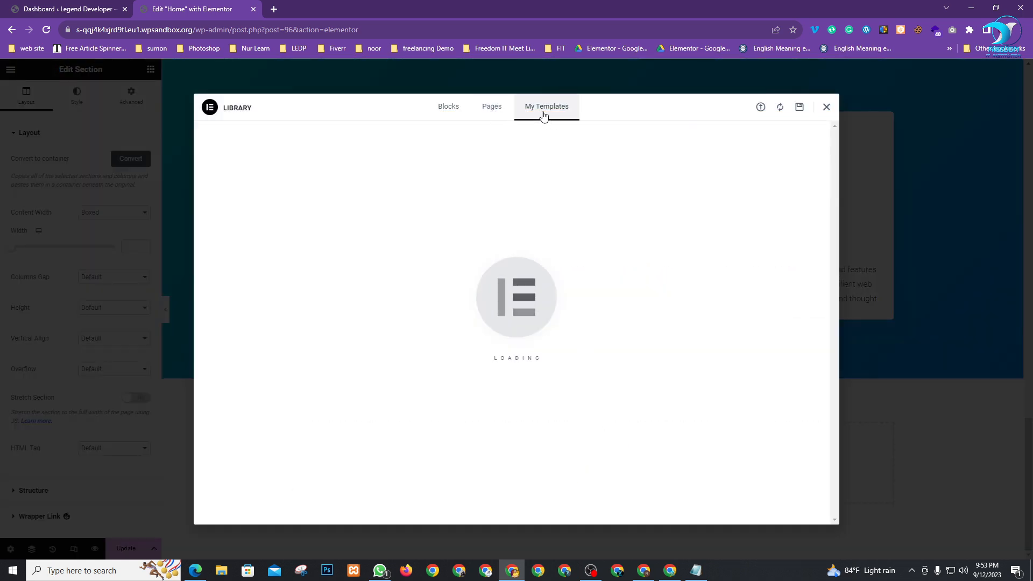
click(493, 108)
click(451, 107)
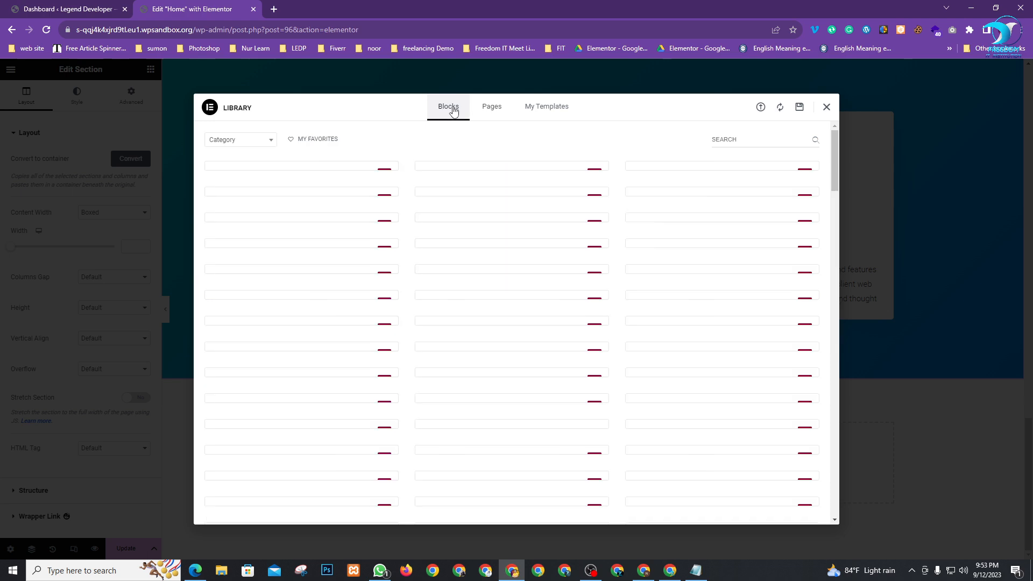
scroll(615, 344, down, 3)
scroll(459, 385, up, 2)
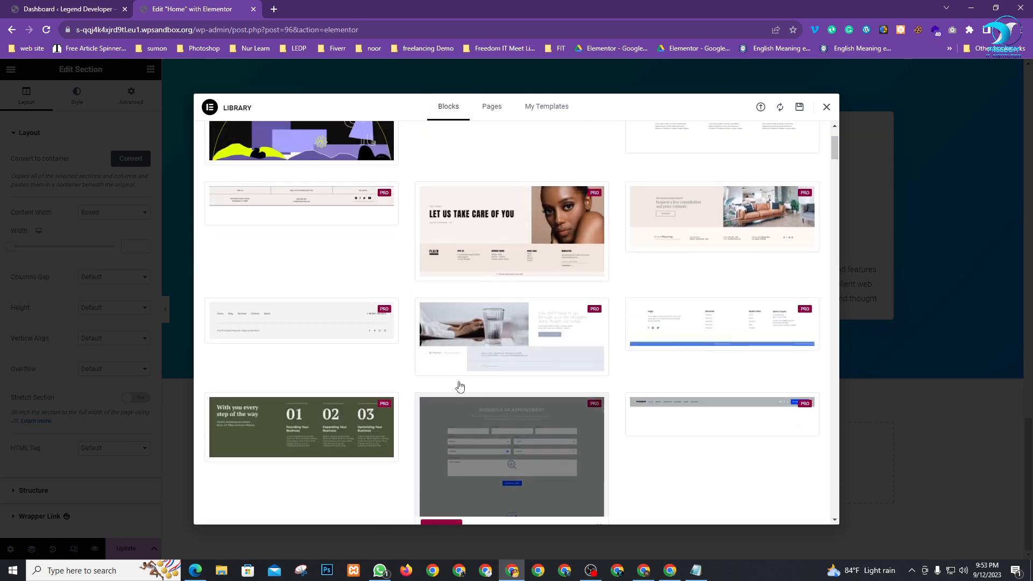
scroll(488, 376, up, 2)
click(826, 107)
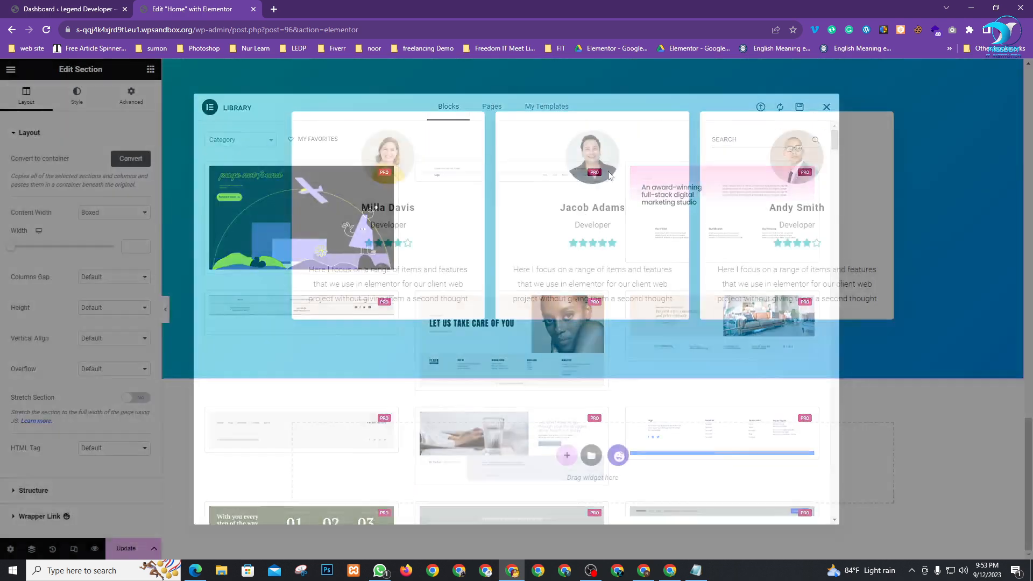
click(54, 7)
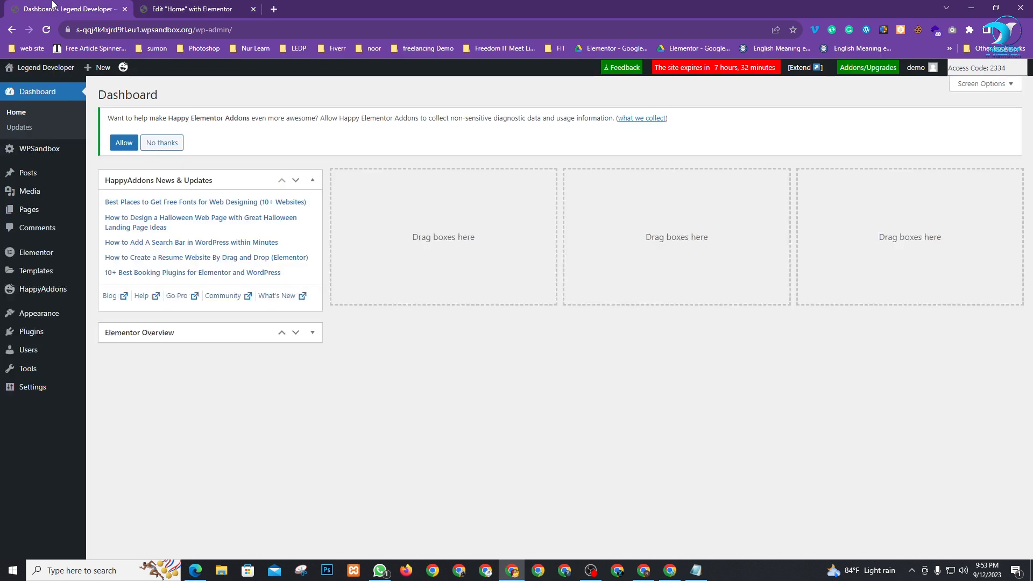
Copy the Footer shortcode [hfe_template id='132'] from Header & Footer Builder, then return to the editor
mouse_move(36, 323)
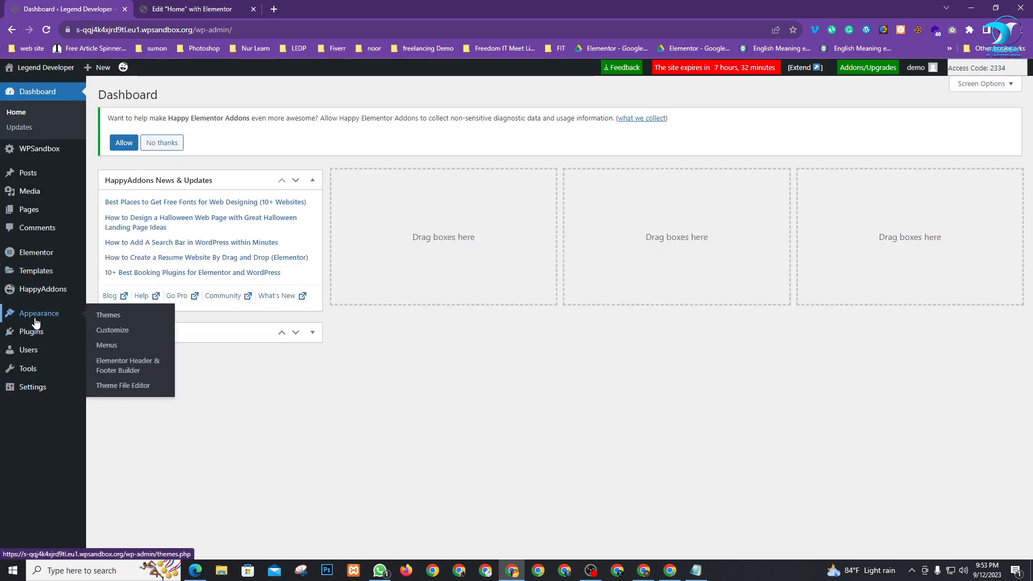
click(129, 368)
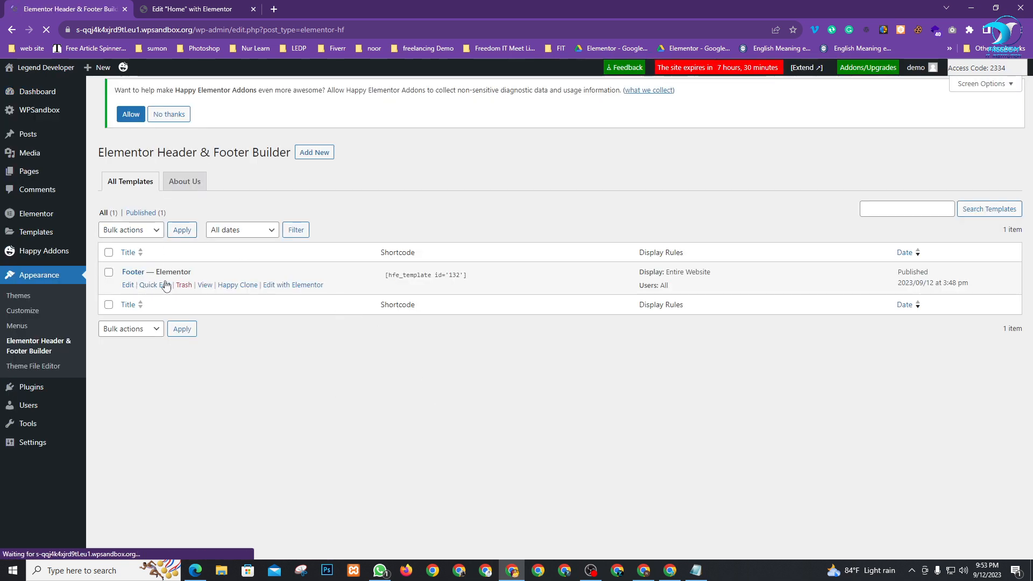
click(478, 279)
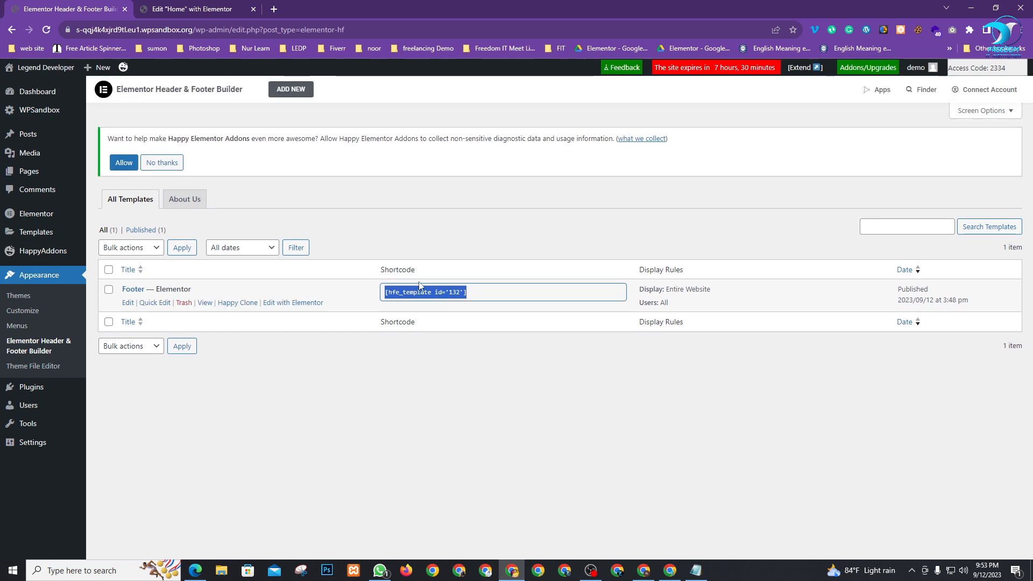
right_click(420, 290)
click(444, 297)
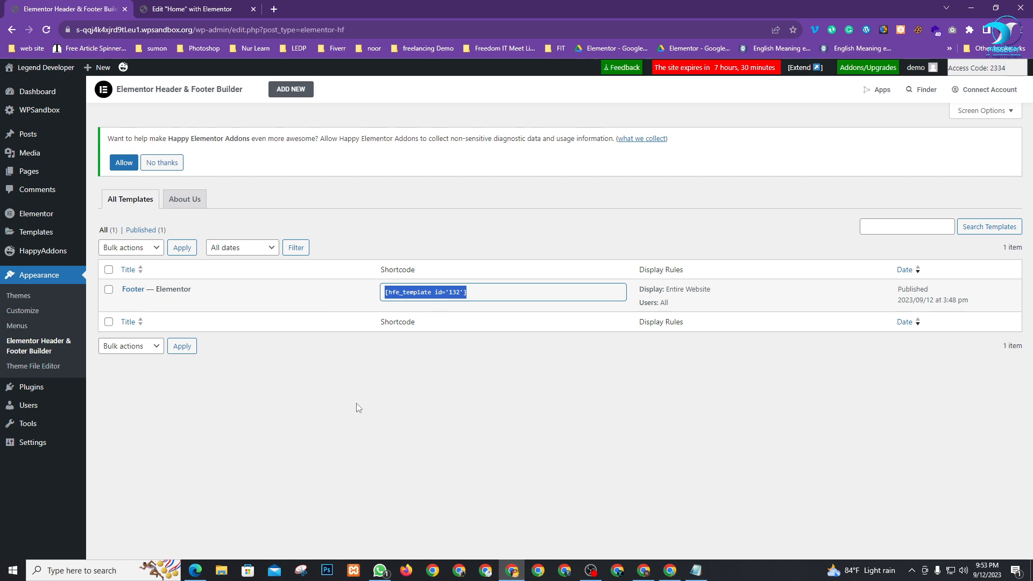
click(357, 408)
click(210, 9)
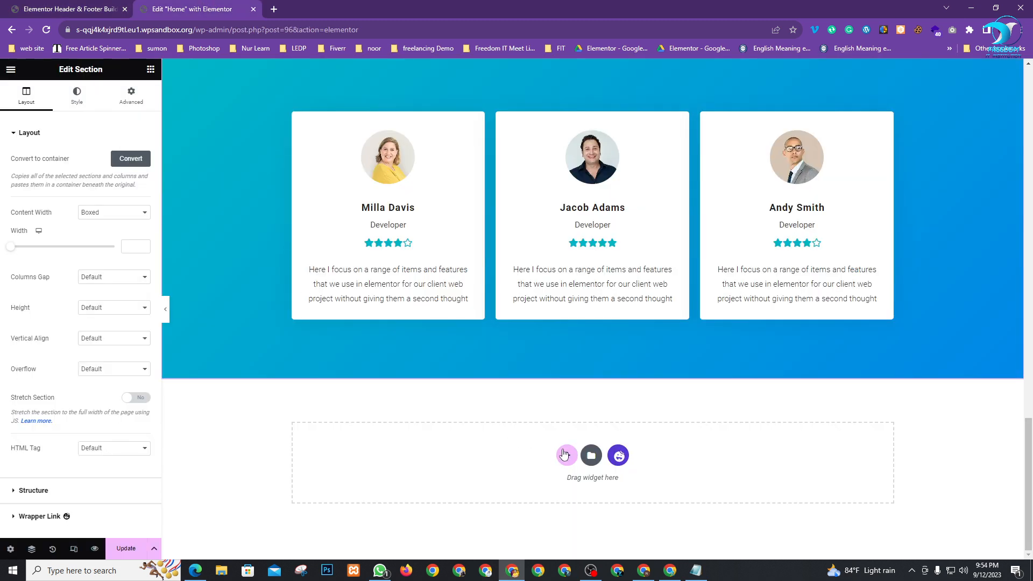
Add a full-width single-column container at the bottom of the Home page
click(565, 455)
scroll(667, 419, down, 1)
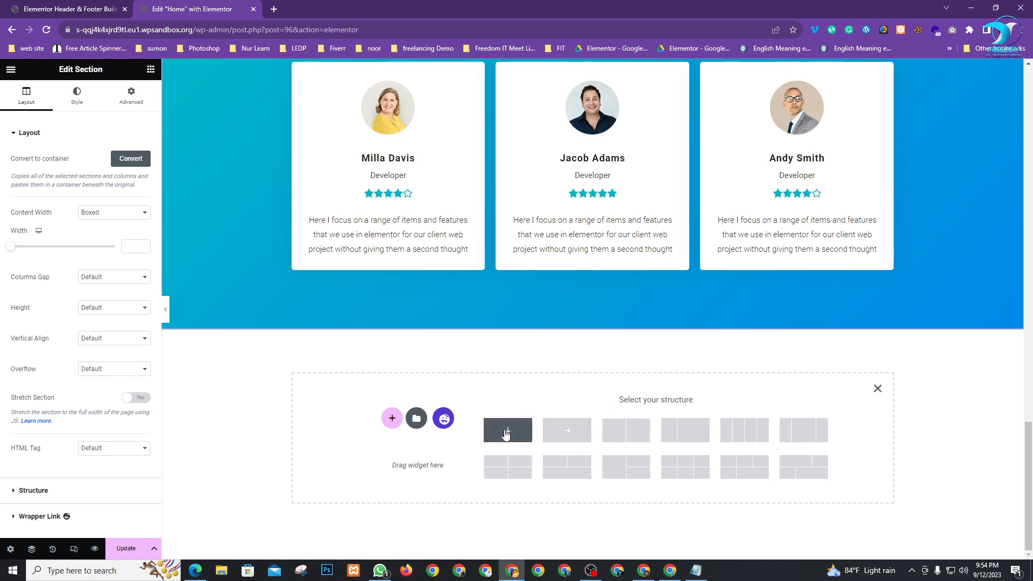
click(505, 432)
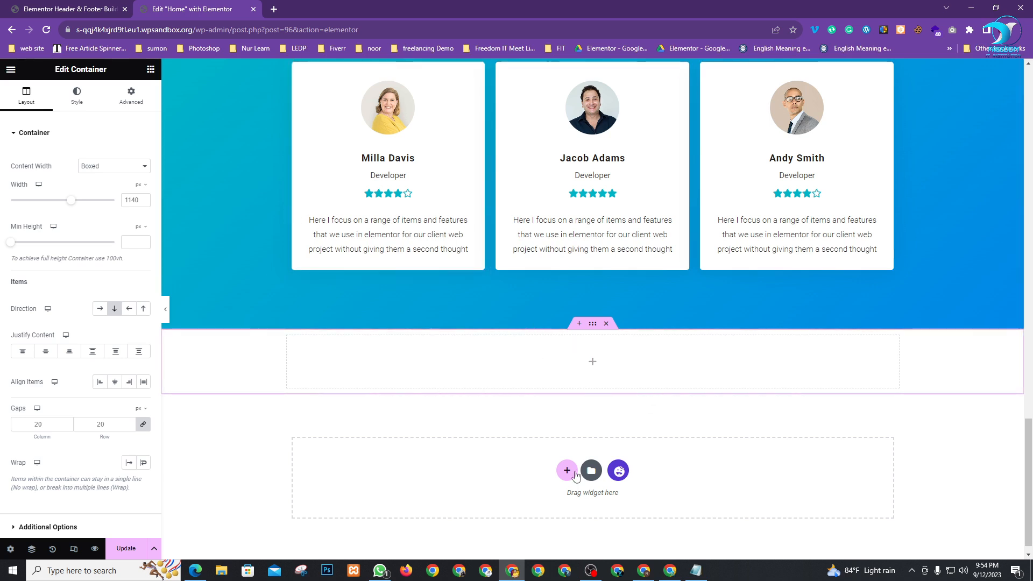
click(107, 167)
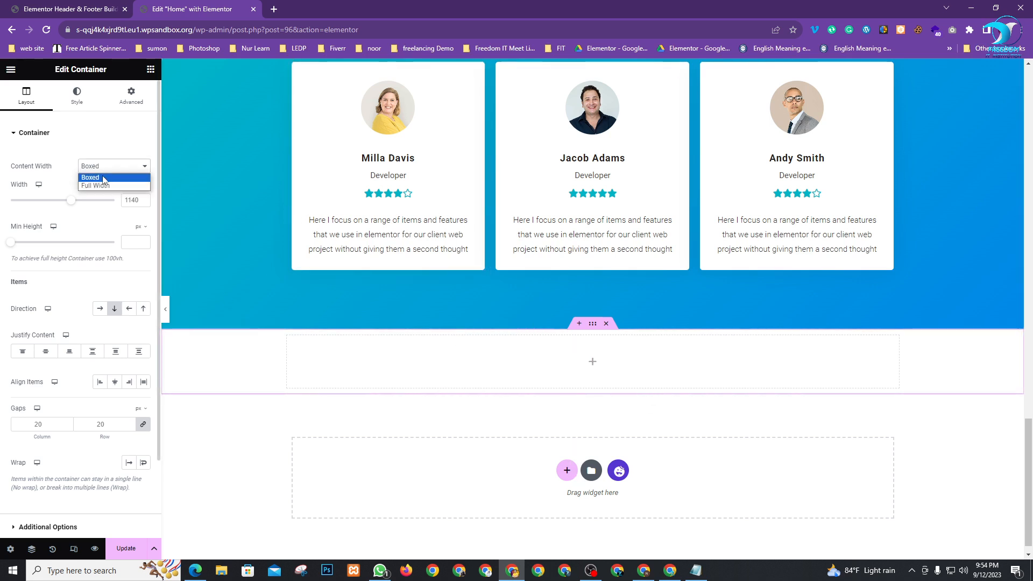
click(106, 183)
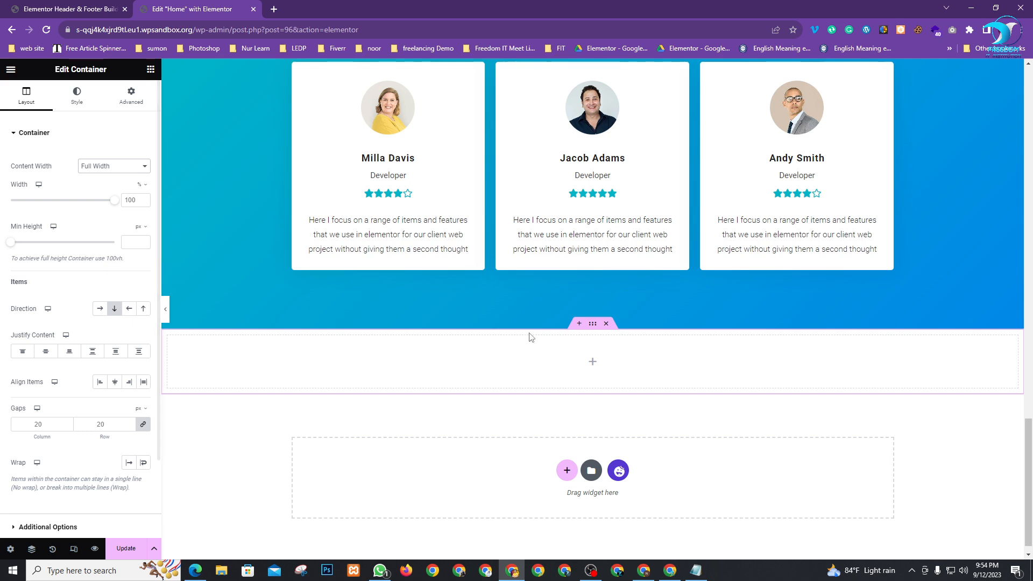
Place a Shortcode widget in the container and paste the Footer shortcode
click(151, 70)
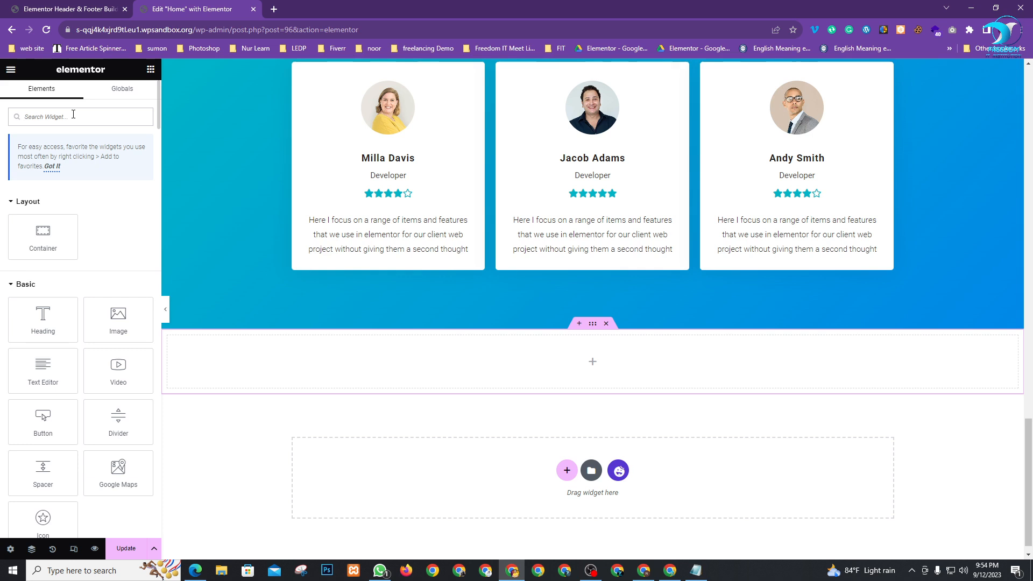
text(short)
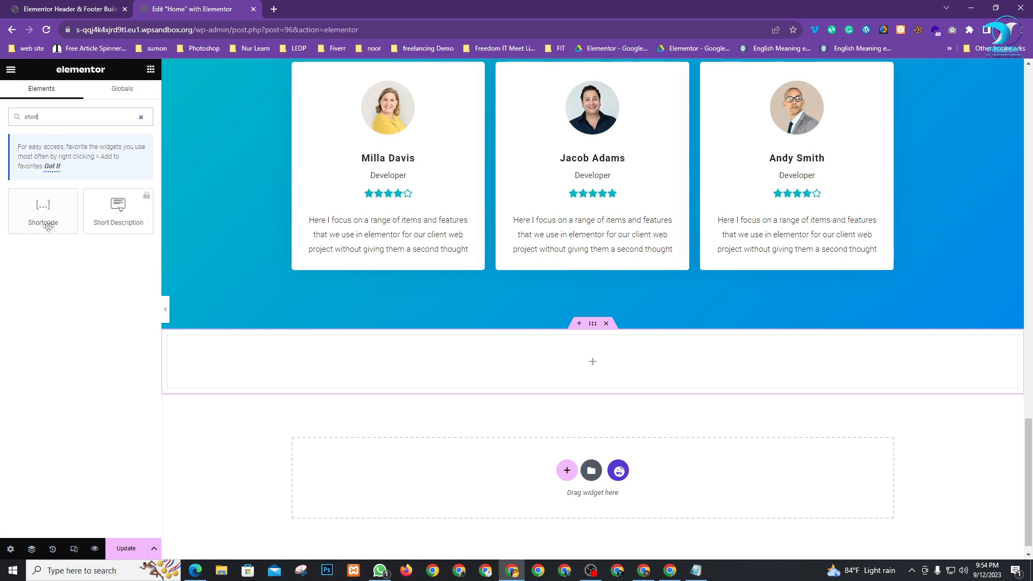
drag(38, 217, 597, 368)
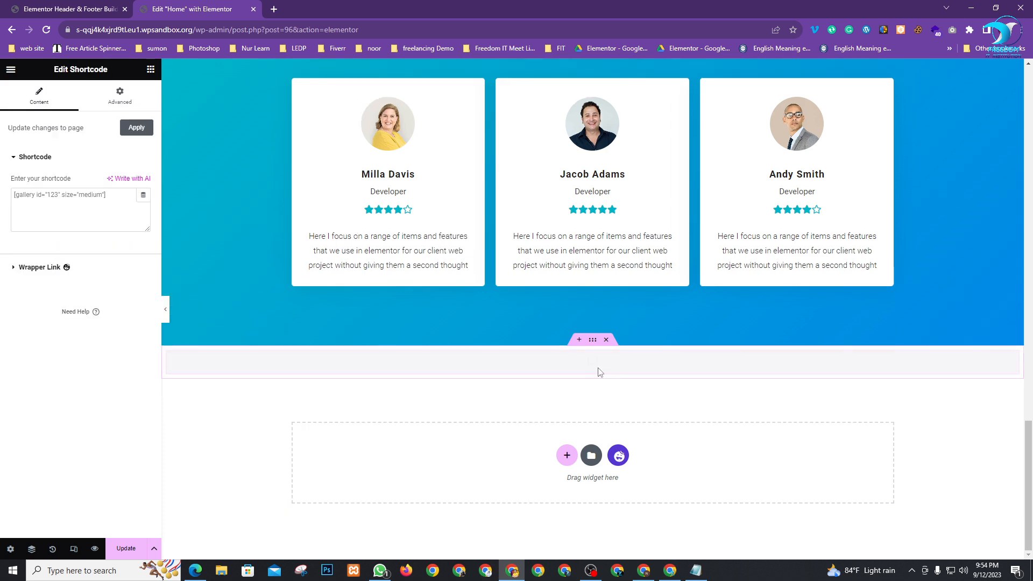
click(64, 196)
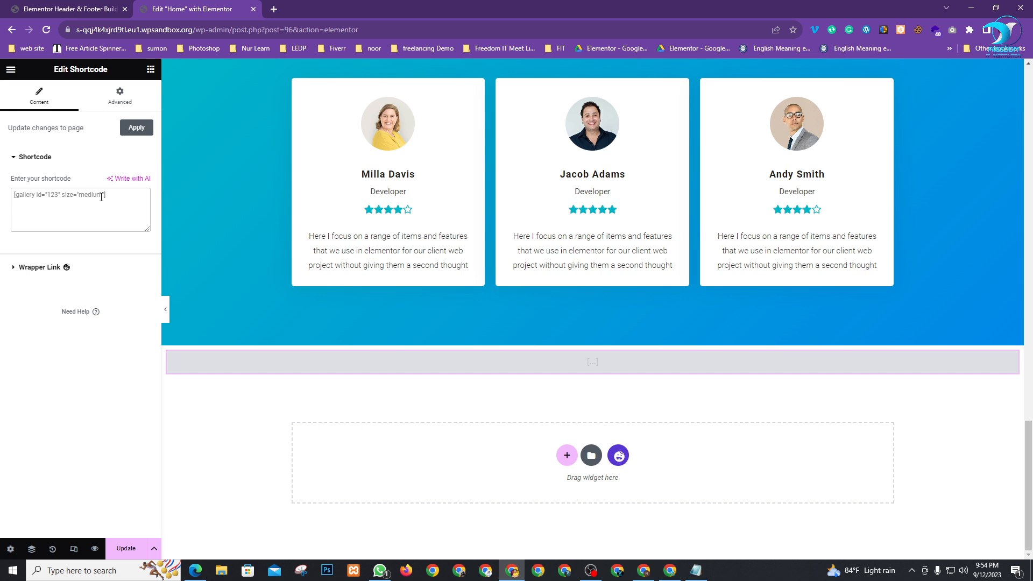
key(ctrl+v)
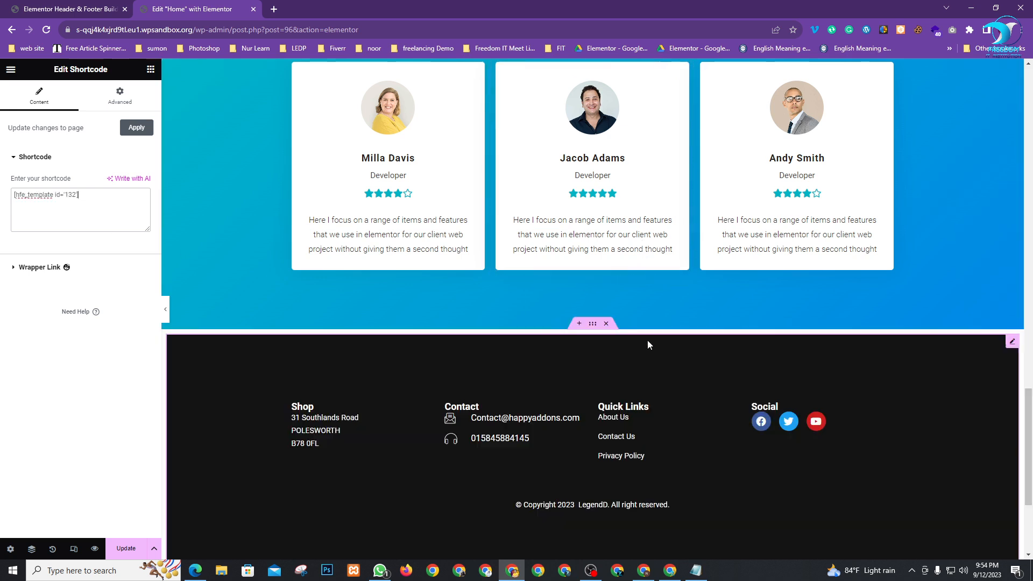
scroll(647, 340, down, 3)
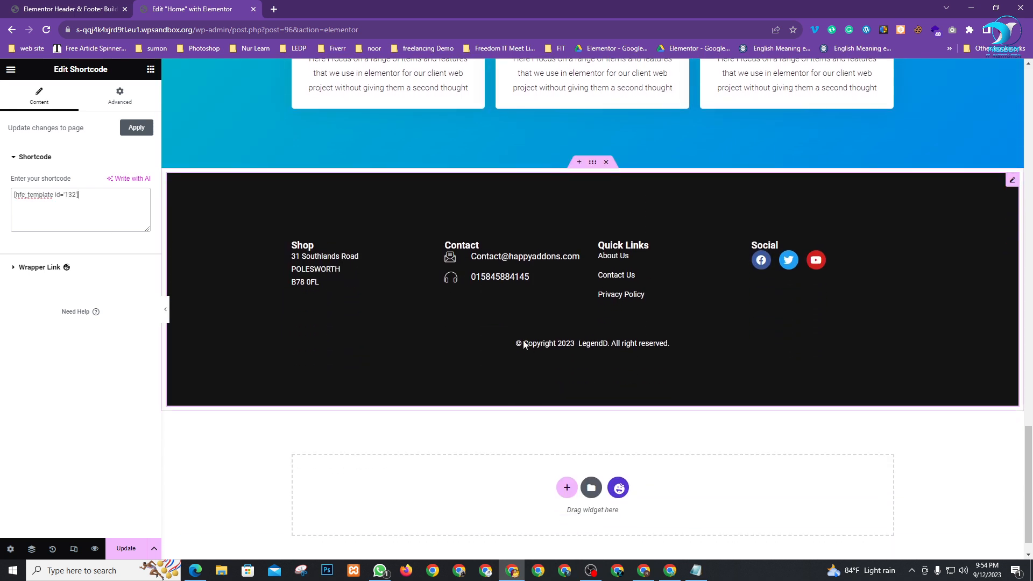
Set the container gaps to 0 and update the page
click(592, 162)
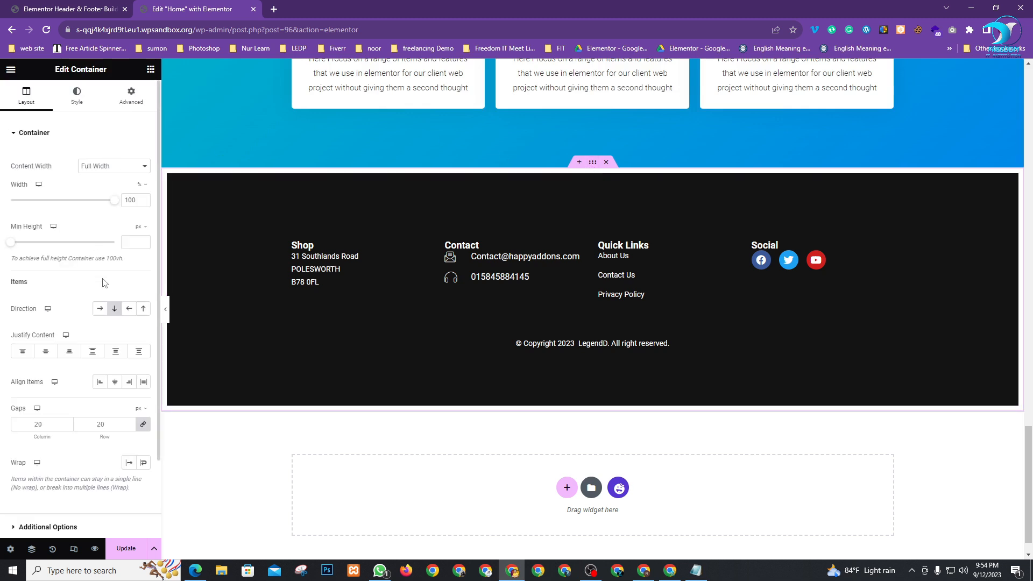
scroll(105, 340, down, 1)
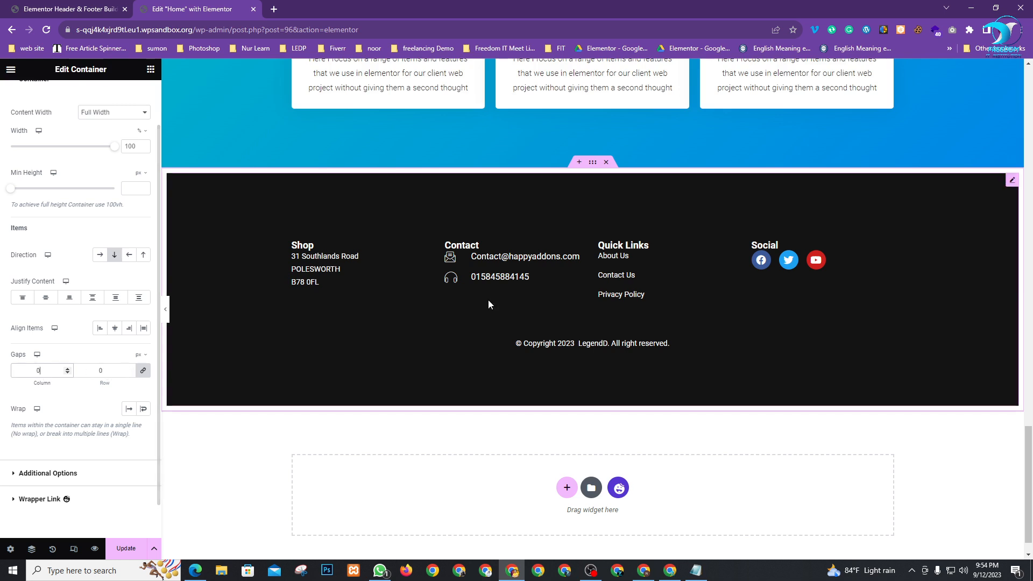
click(129, 548)
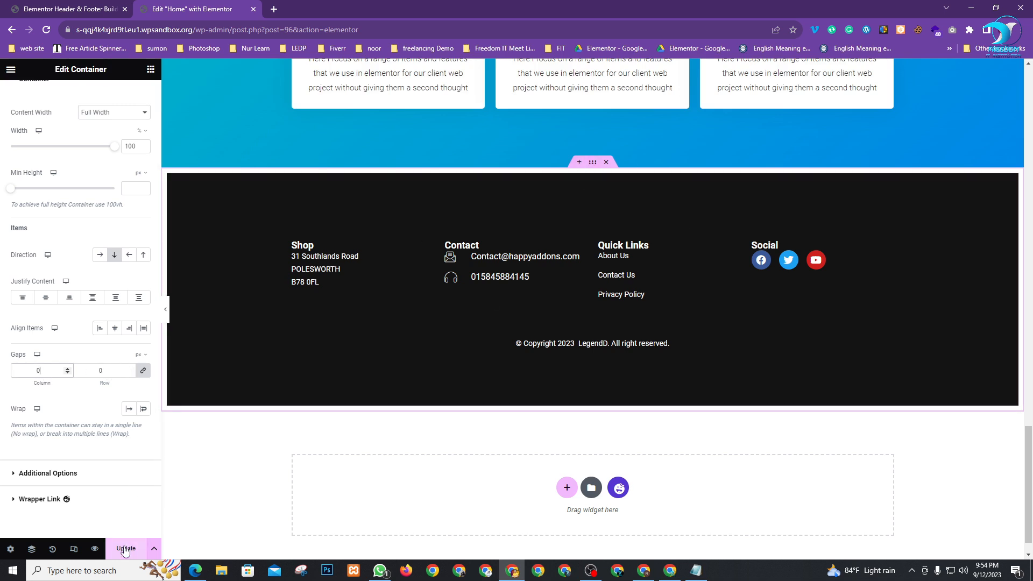
scroll(311, 359, up, 1)
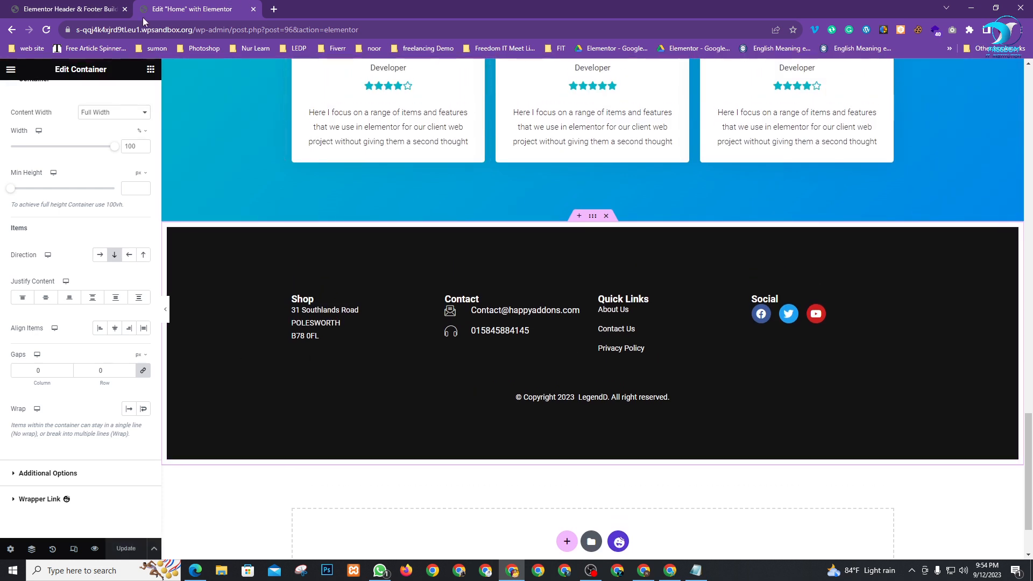
Open the live site in a new tab, check its header and footer, and return to the editor
click(107, 8)
mouse_move(32, 67)
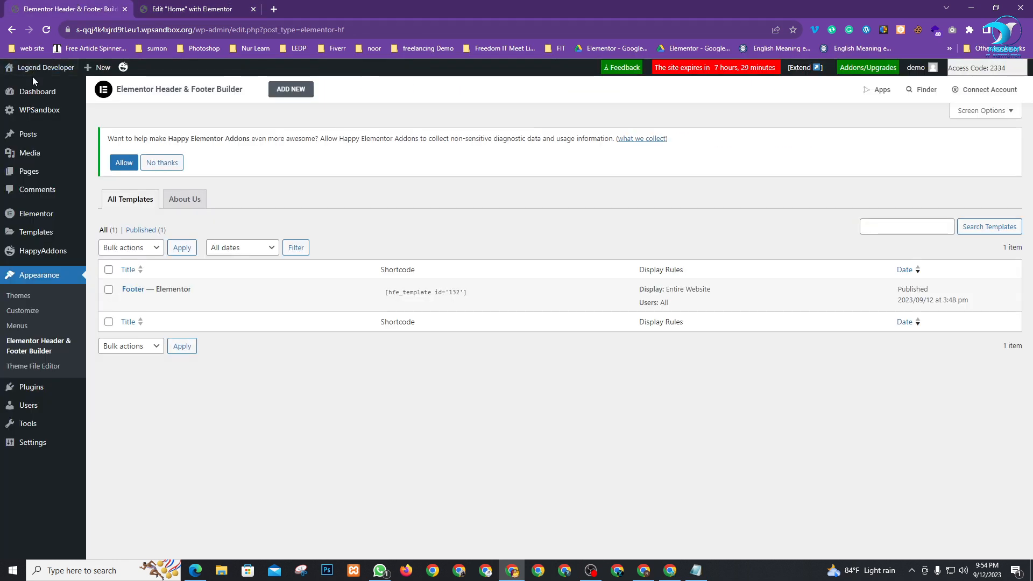
right_click(25, 88)
click(27, 94)
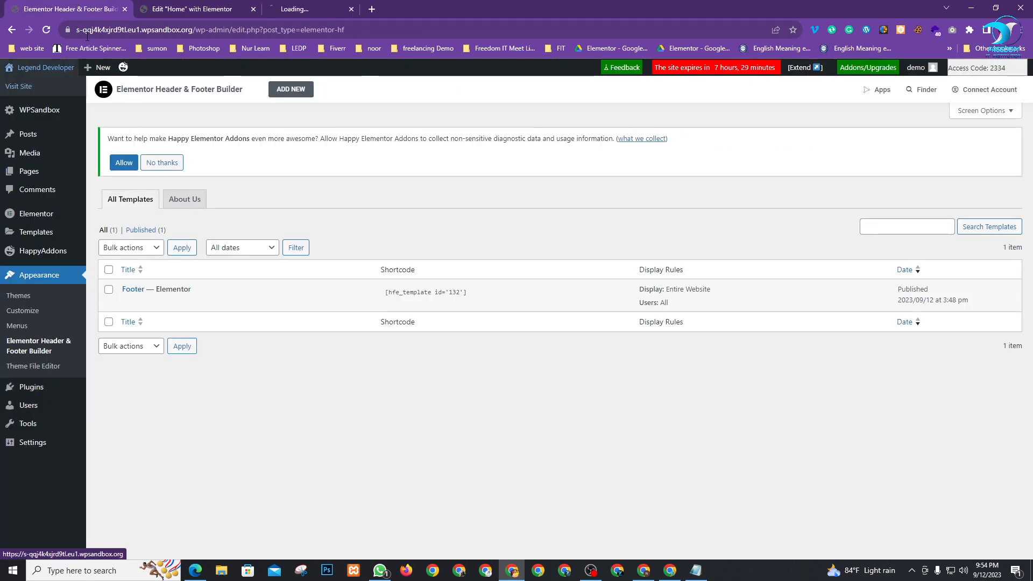
click(339, 9)
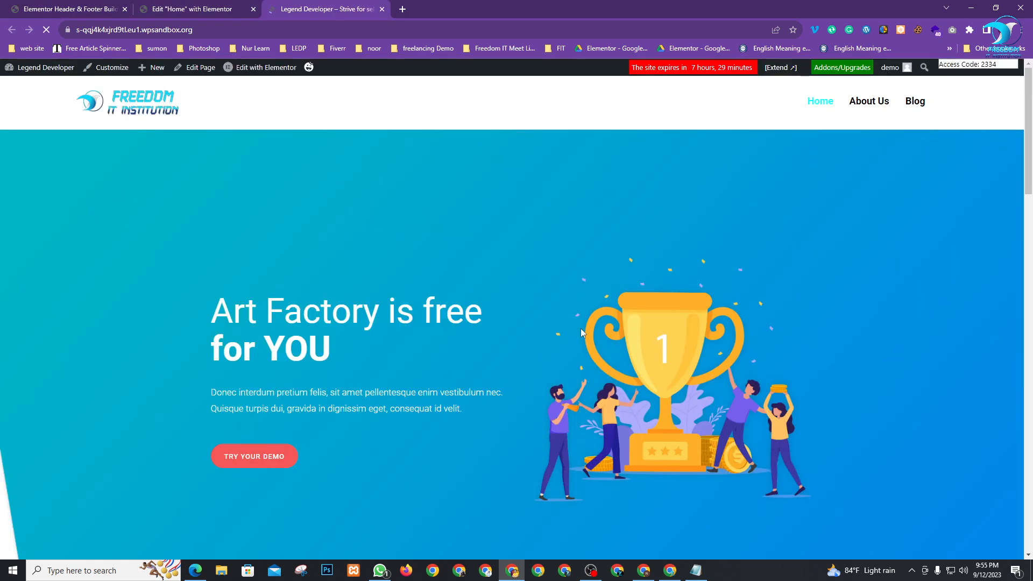
scroll(332, 308, down, 10)
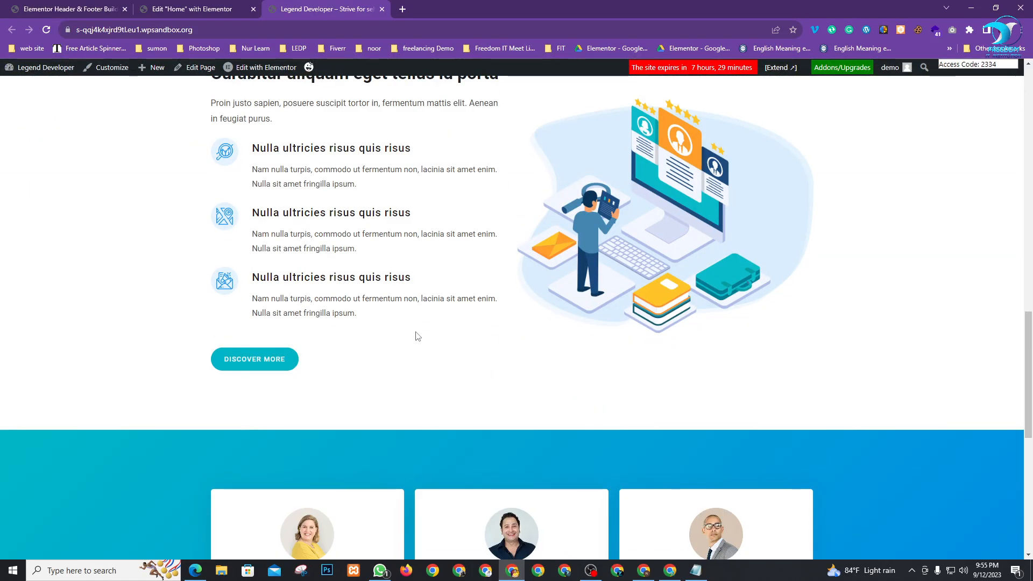
scroll(418, 337, down, 8)
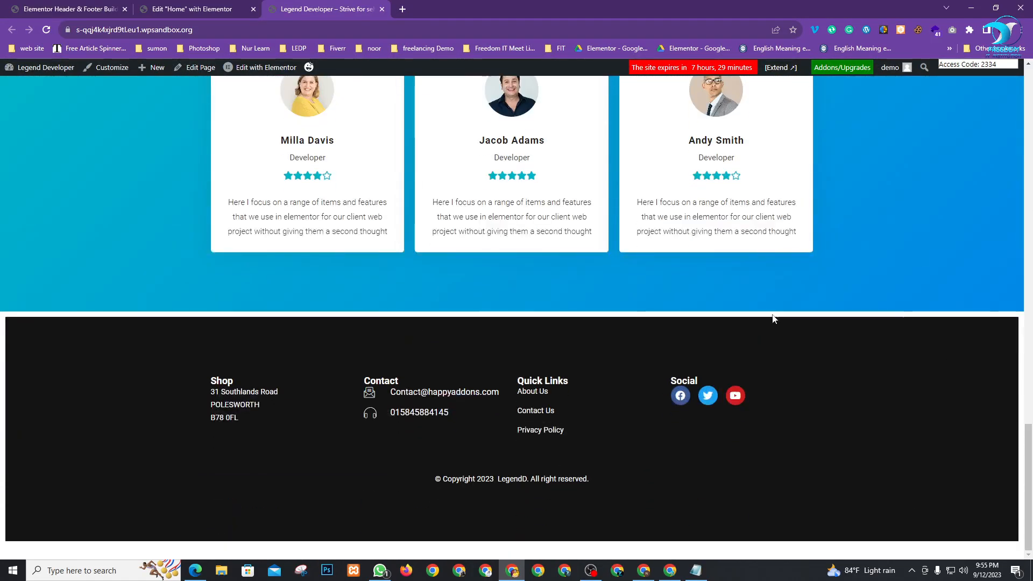
scroll(543, 409, up, 1)
scroll(546, 407, up, 17)
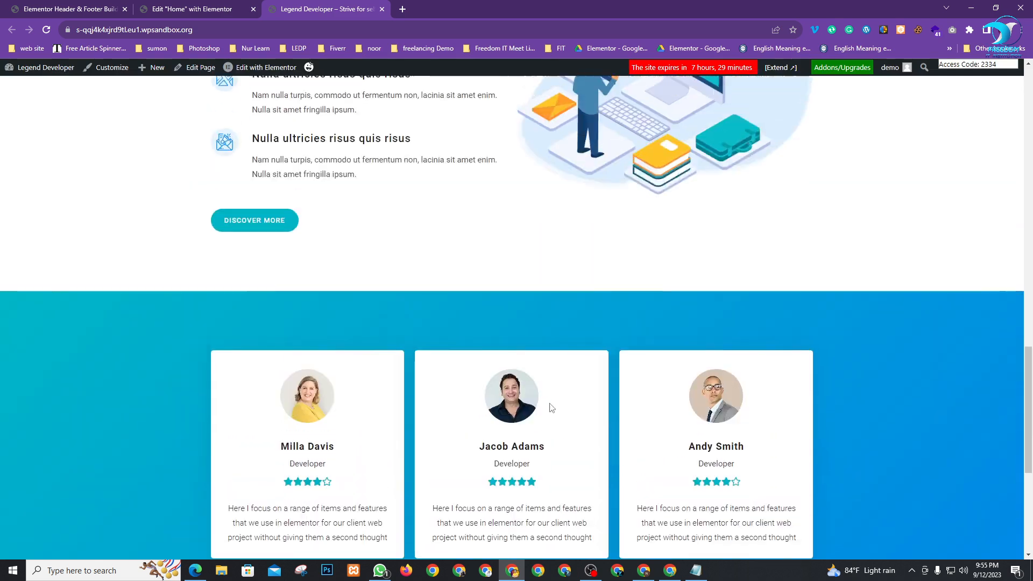
scroll(617, 354, up, 1)
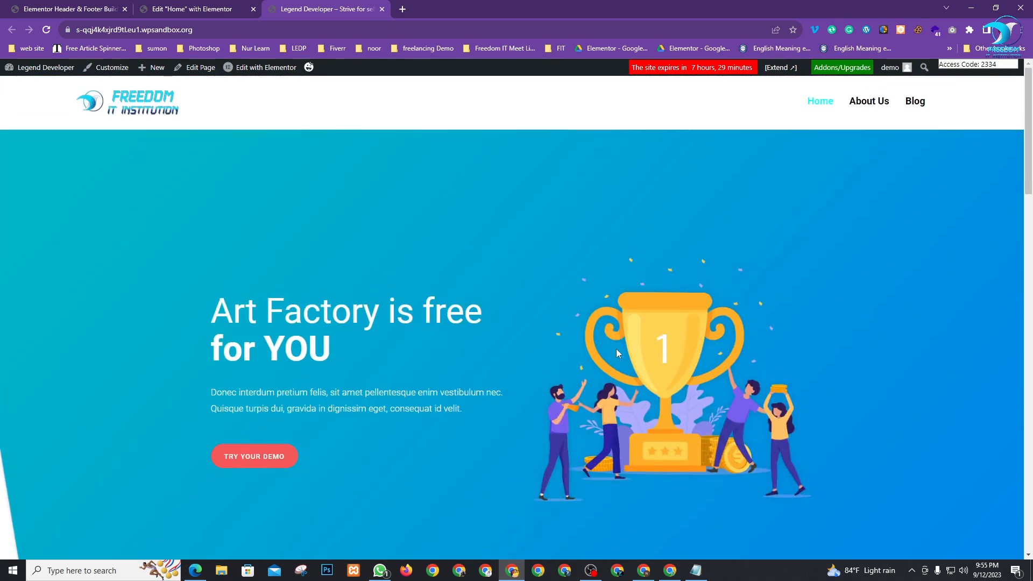
click(218, 9)
In the hero heading, replace 'Art Factory is free' with 'Welcome to'
scroll(549, 329, up, 20)
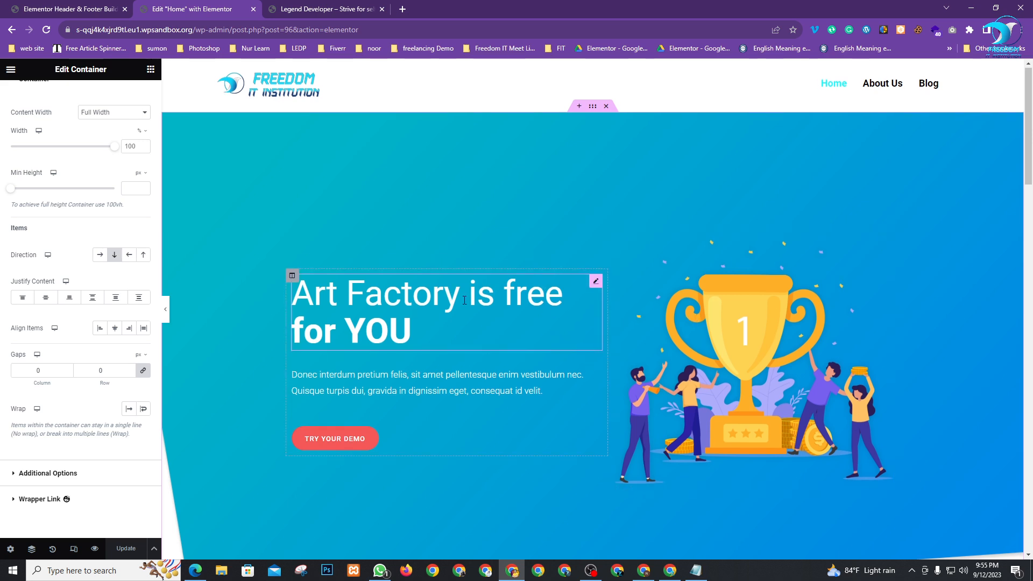
scroll(579, 196, down, 2)
click(596, 174)
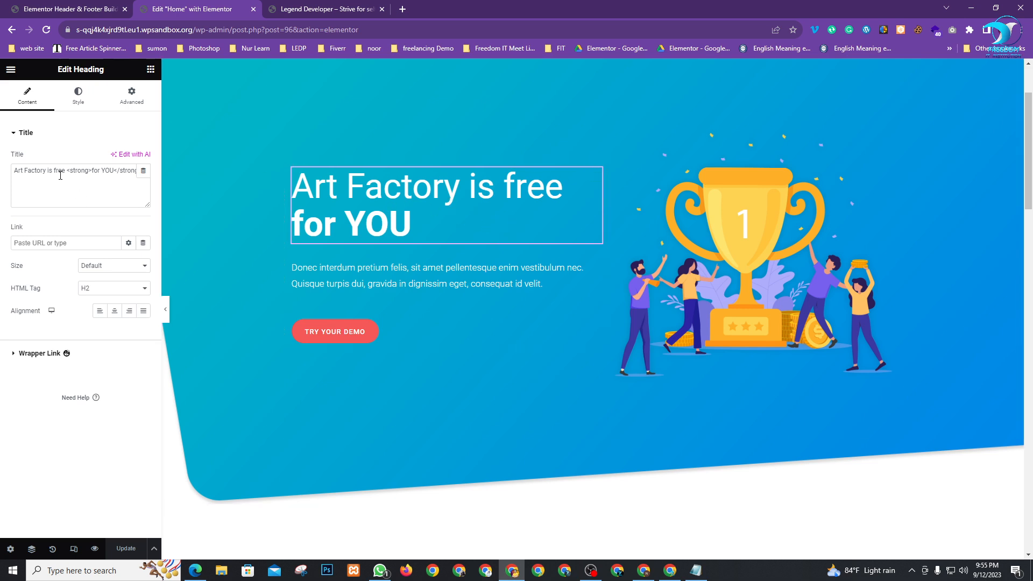
drag(66, 171, 3, 172)
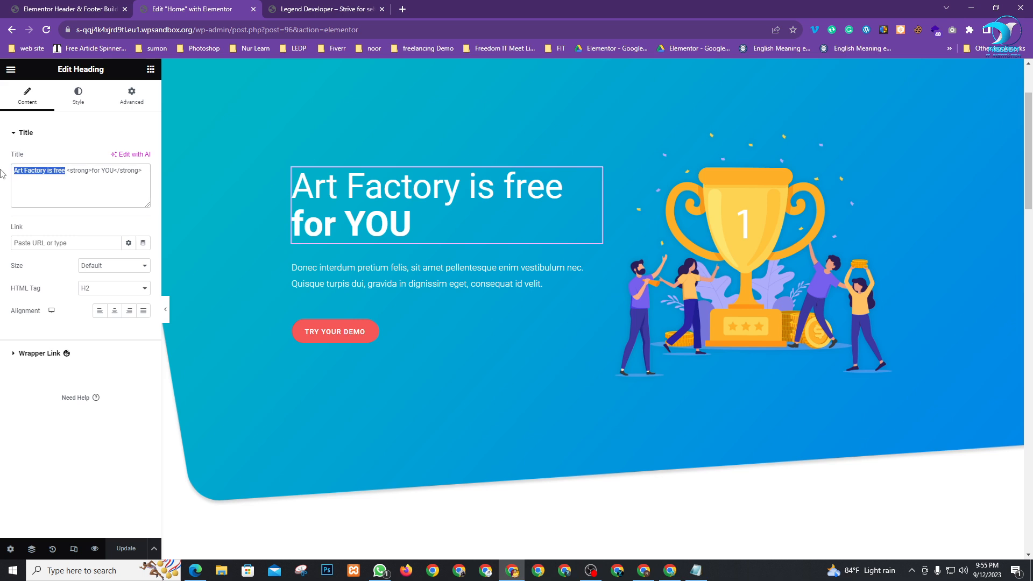
text(Web)
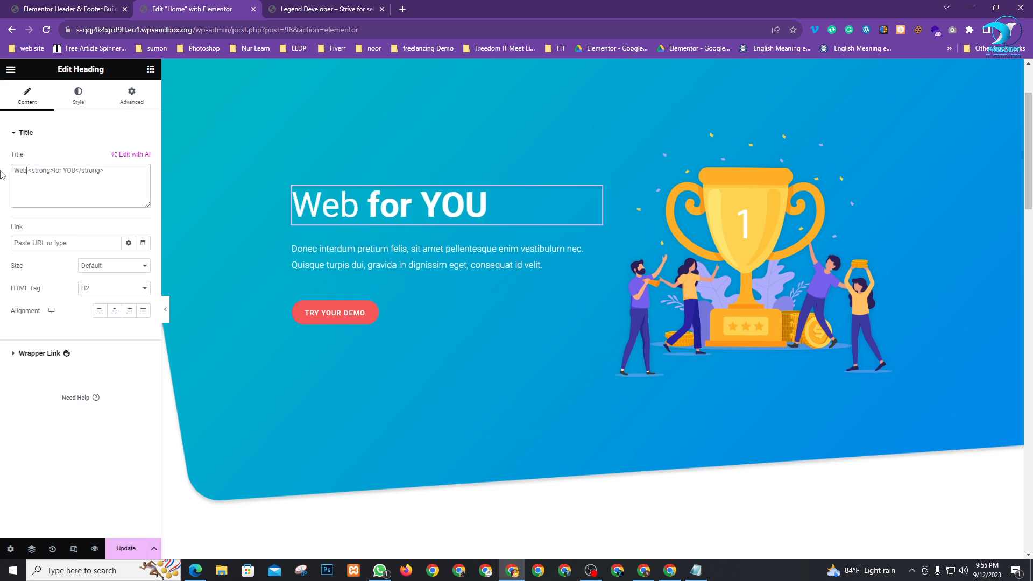
key(BackSpace)
text(l)
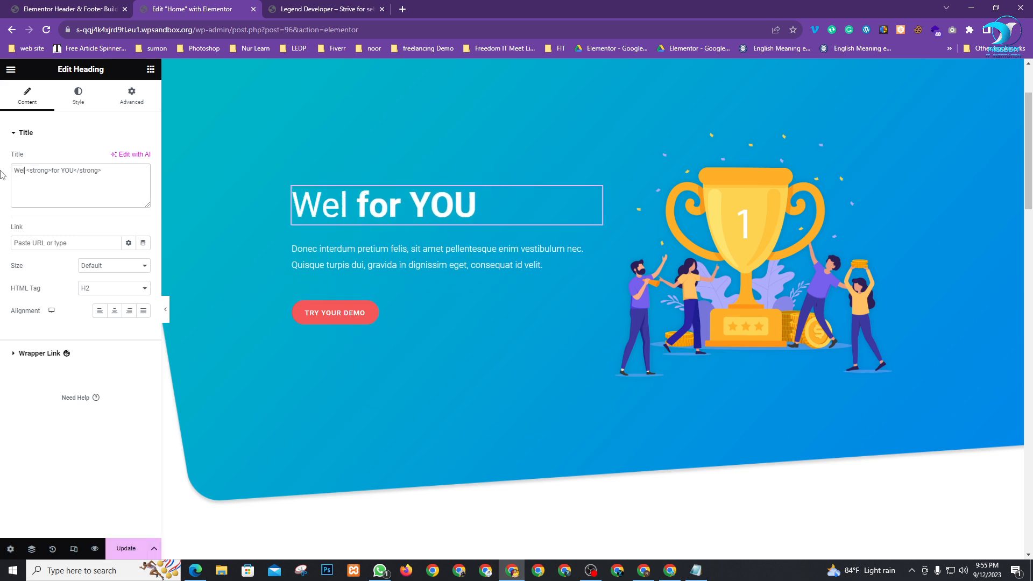
text(come)
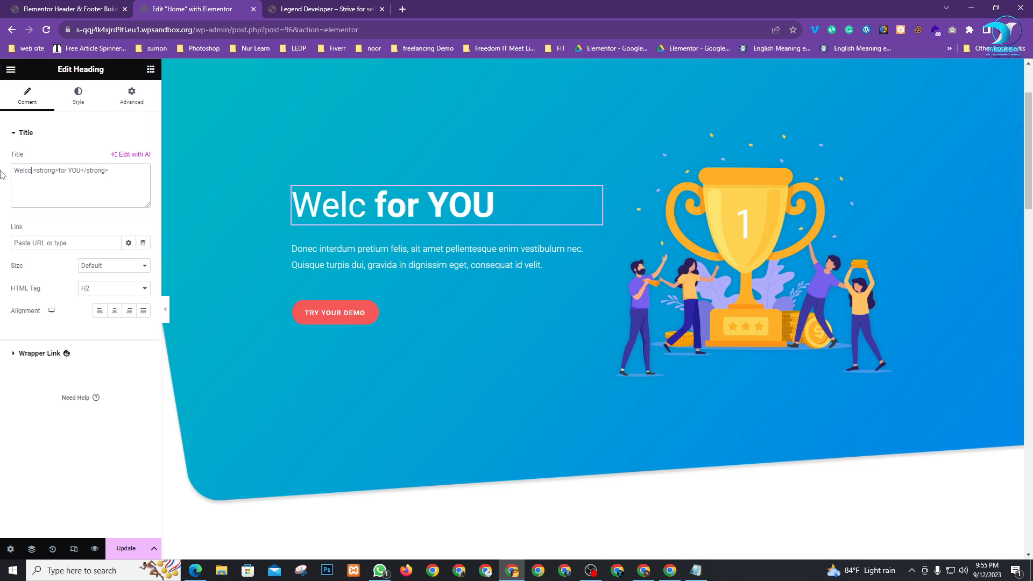
text( to)
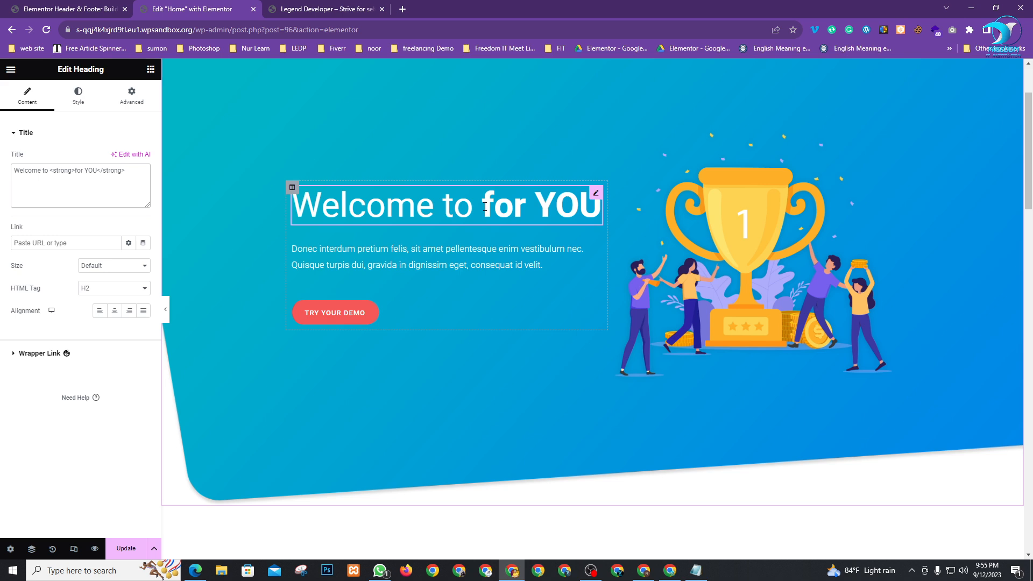
Replace 'for YOU' with 'Legend Developer' in bold to finish the heading
drag(485, 207, 291, 206)
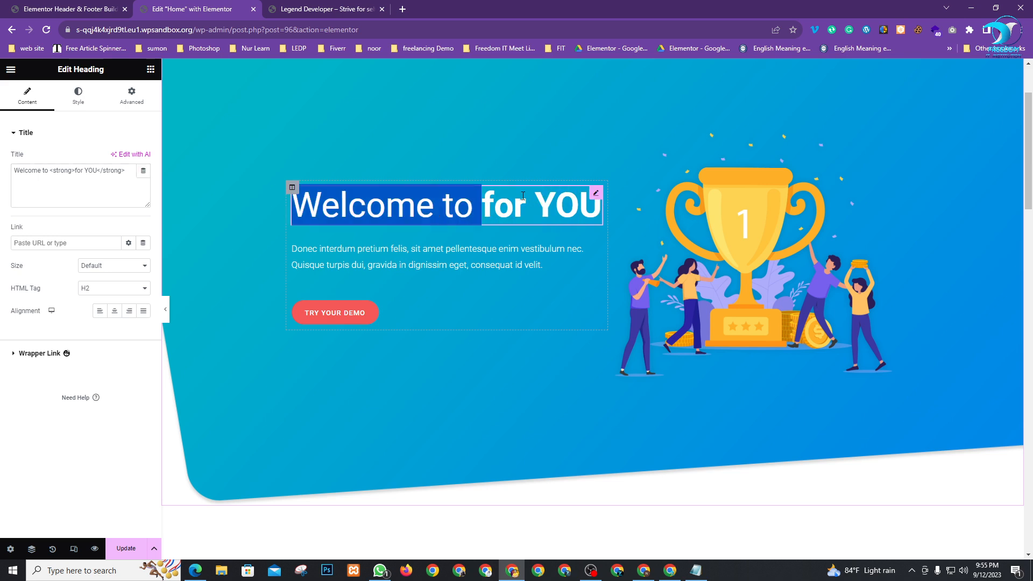
double_click(91, 170)
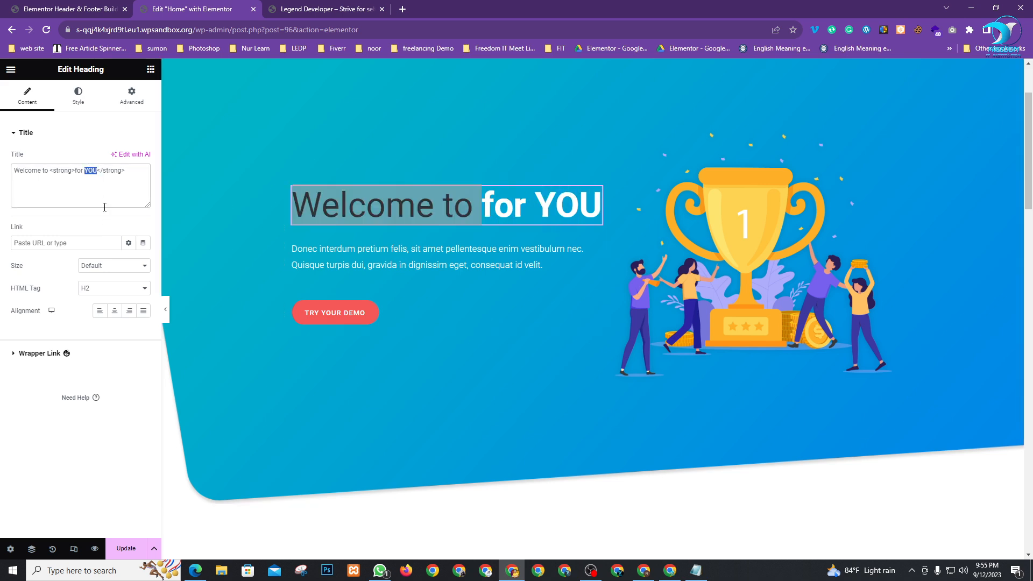
text(Legen)
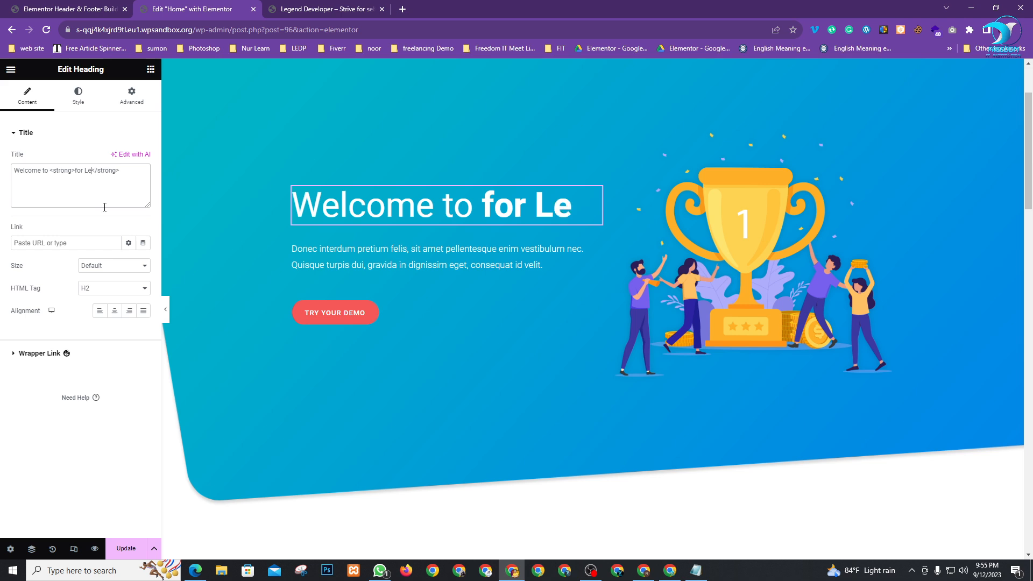
text(d De)
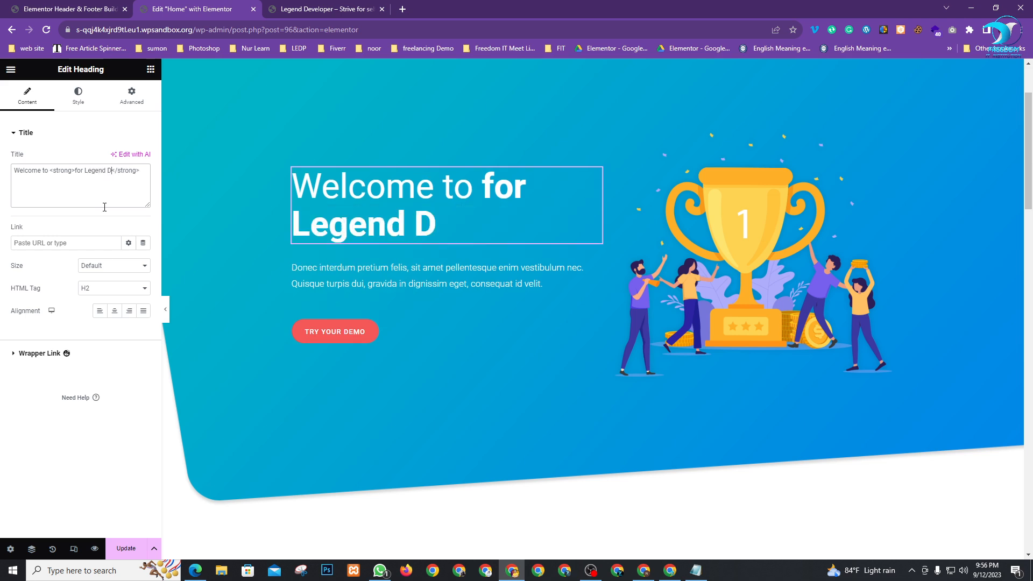
text(velo)
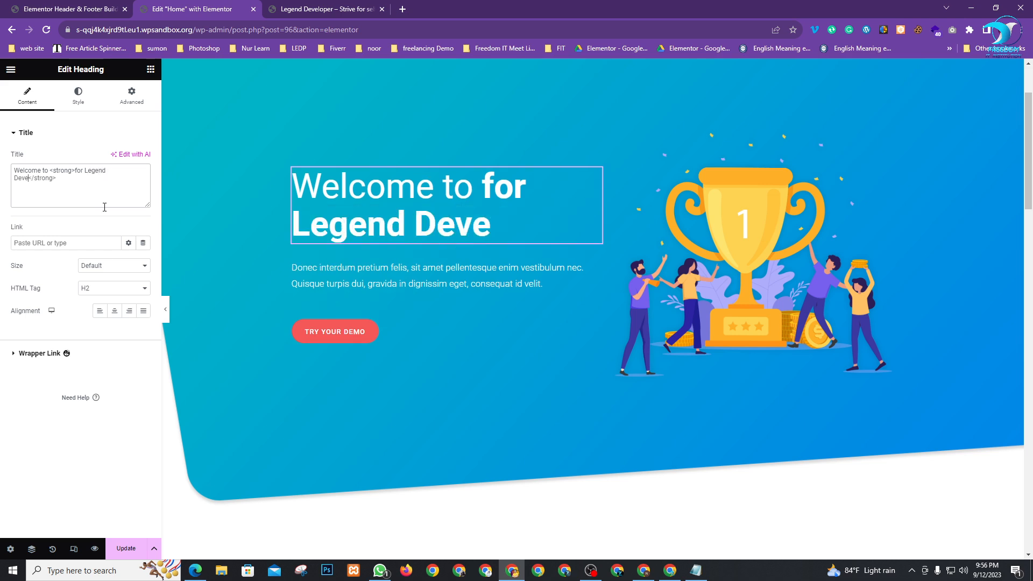
text(per)
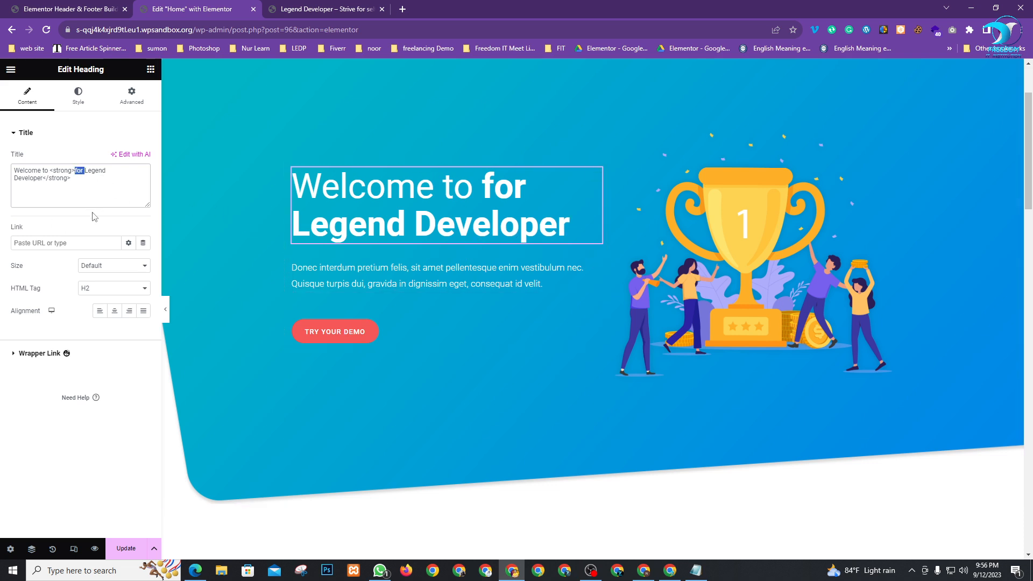
key(BackSpace)
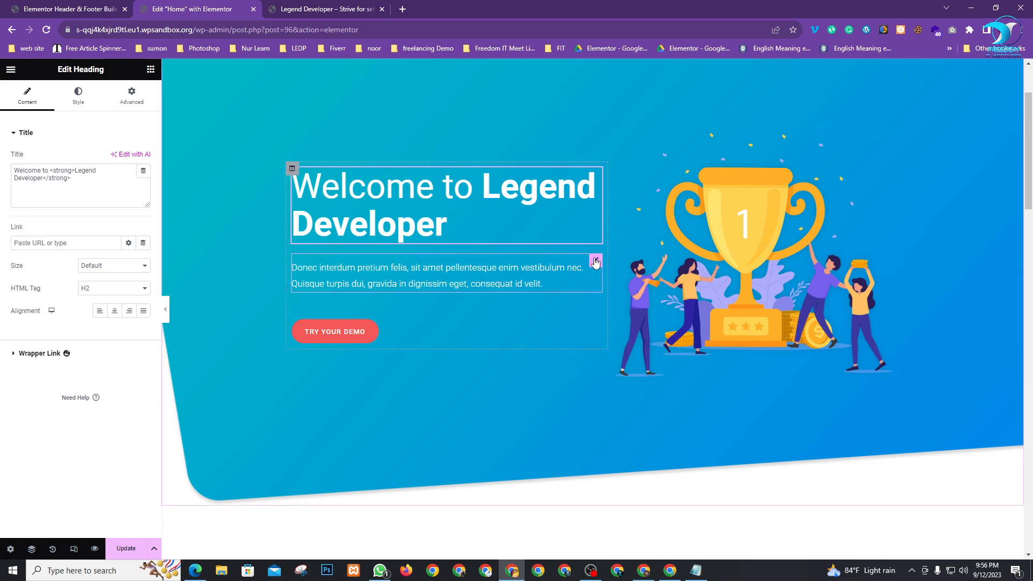
click(596, 262)
scroll(707, 397, up, 2)
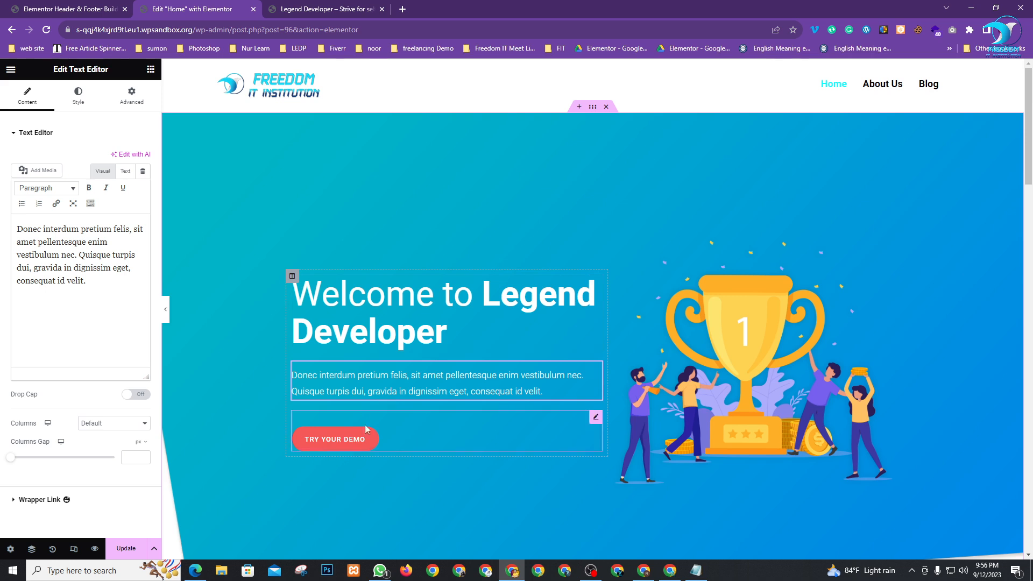
Make the TRY YOUR DEMO button's background black
click(595, 418)
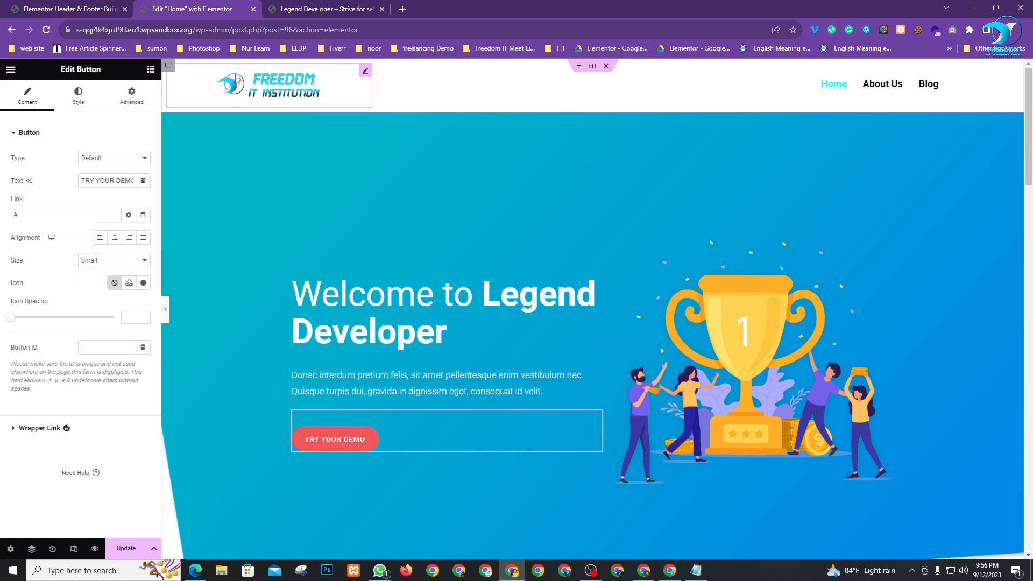
scroll(279, 311, down, 4)
scroll(279, 311, up, 4)
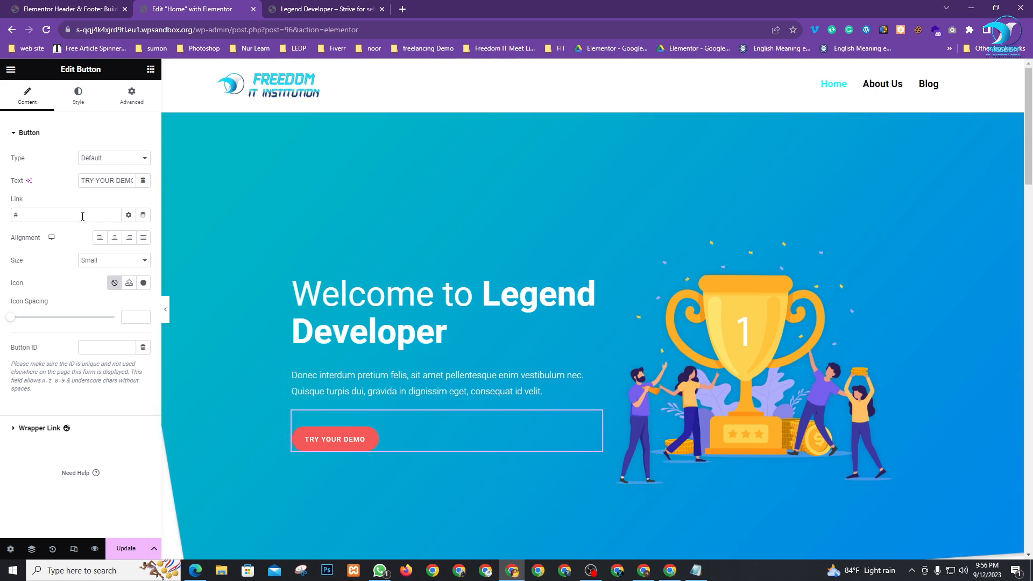
click(78, 99)
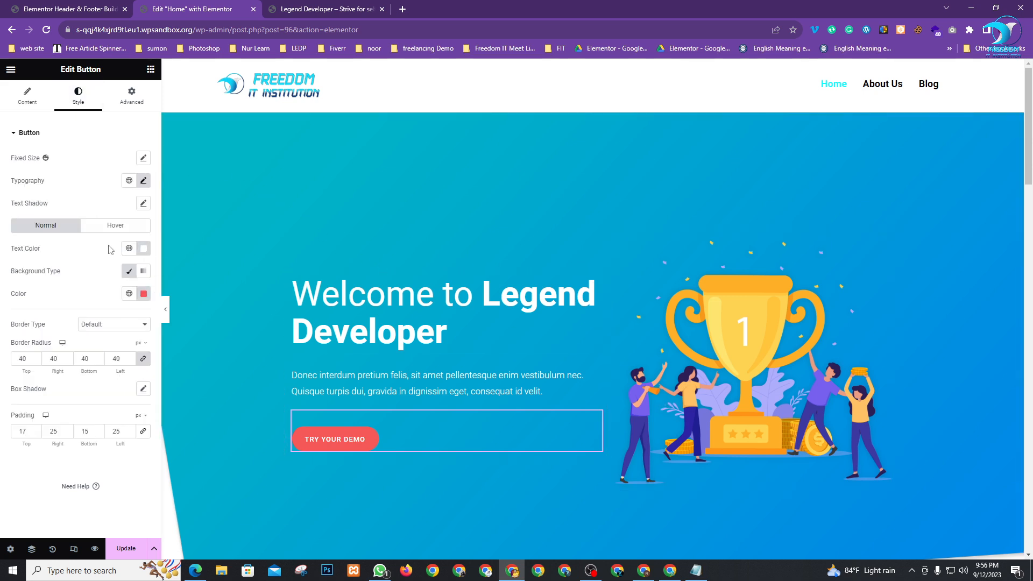
click(144, 294)
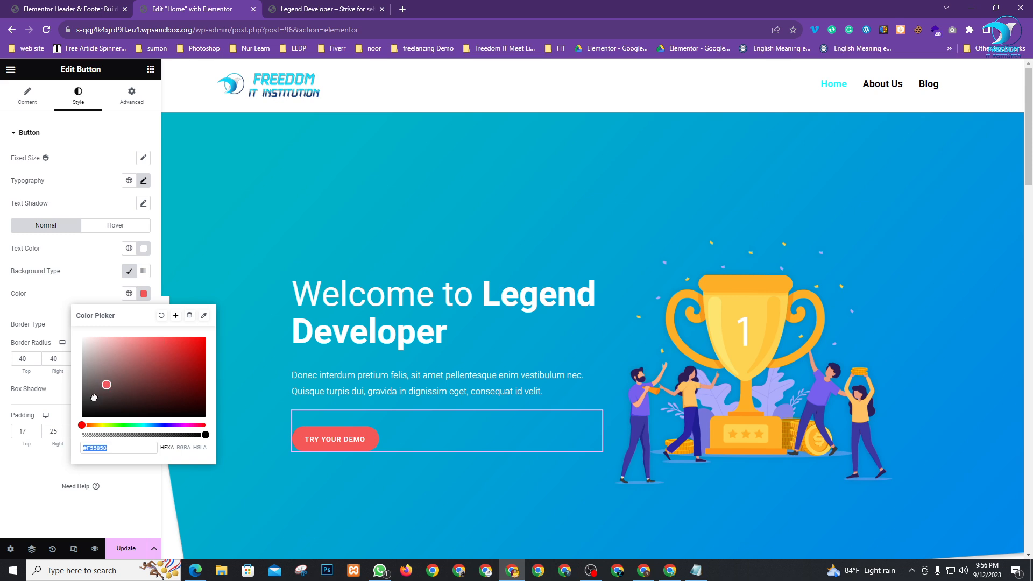
drag(99, 382, 79, 418)
click(22, 481)
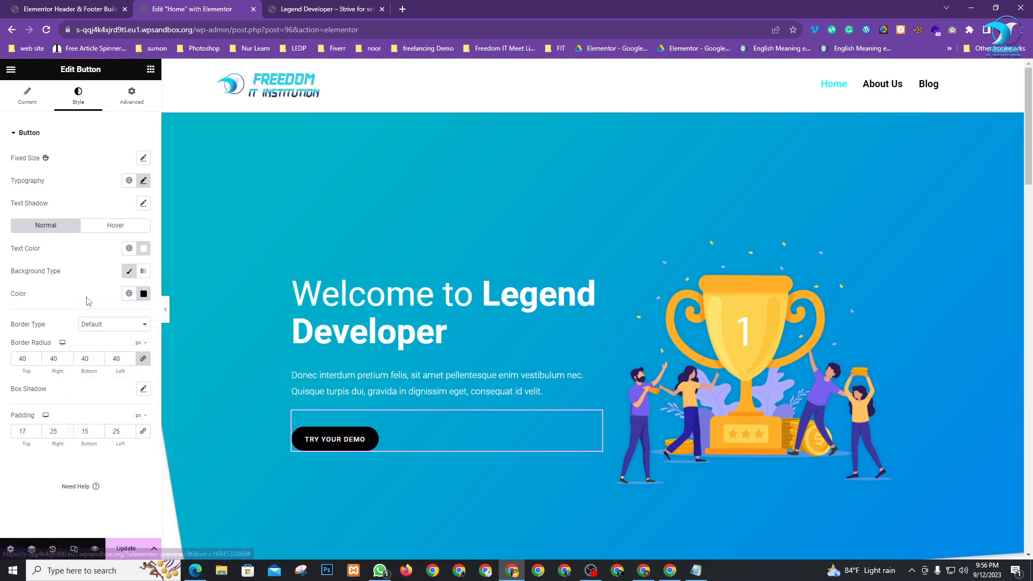
Give the button's hover state a cyan #0BEBE2 background and black text
click(100, 228)
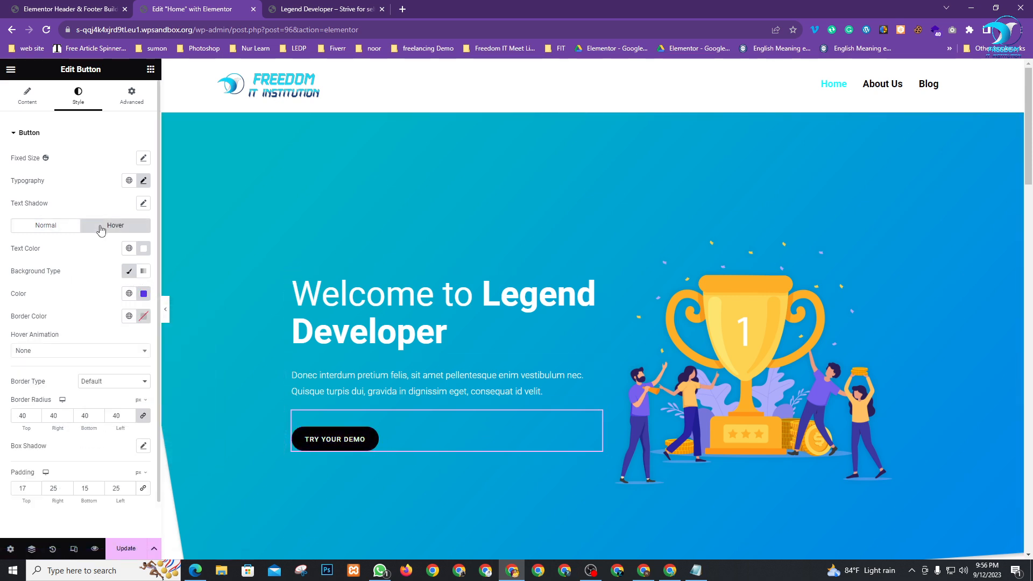
click(144, 295)
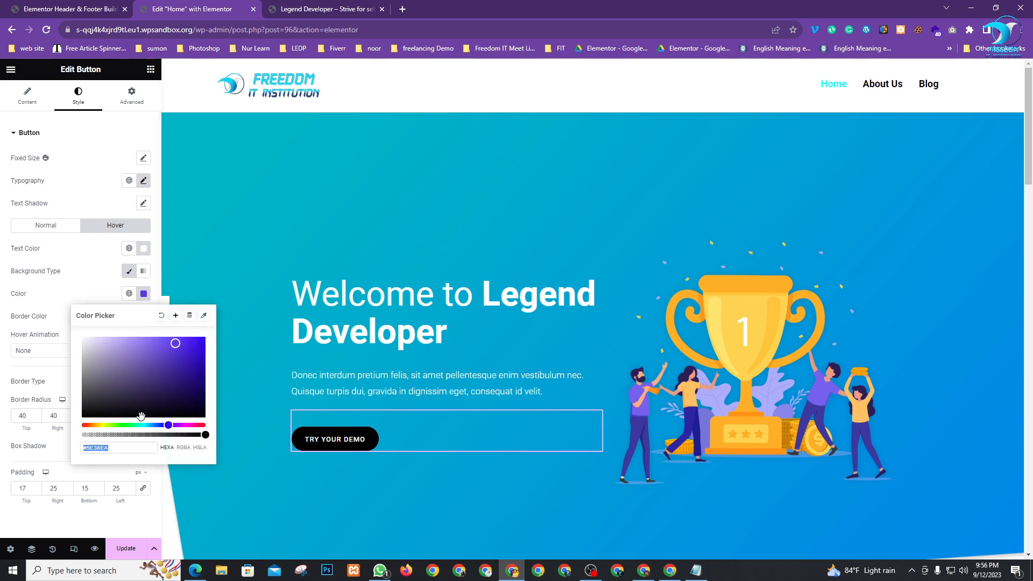
drag(139, 423, 145, 425)
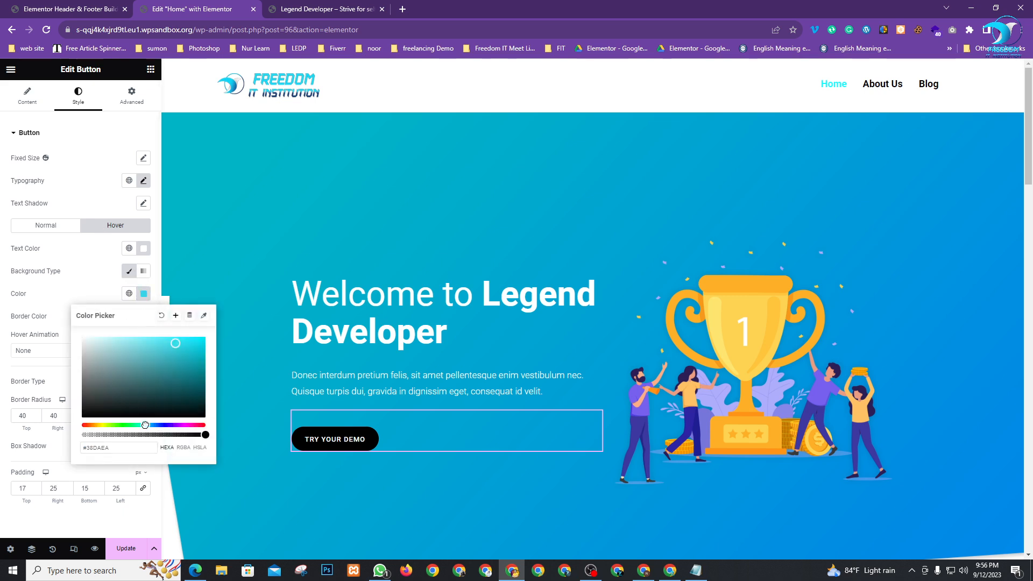
drag(191, 344, 9, 461)
click(5, 462)
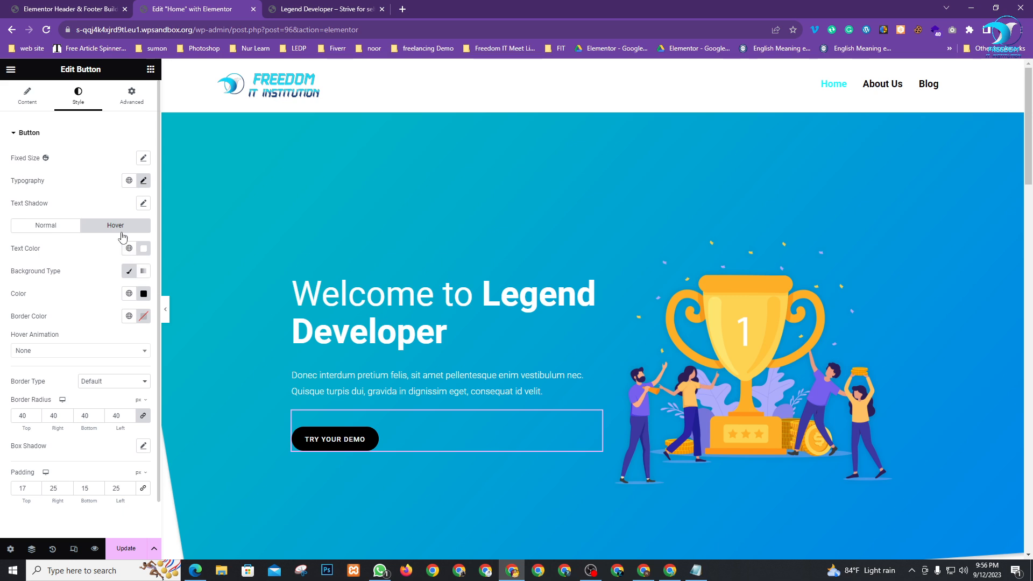
click(143, 294)
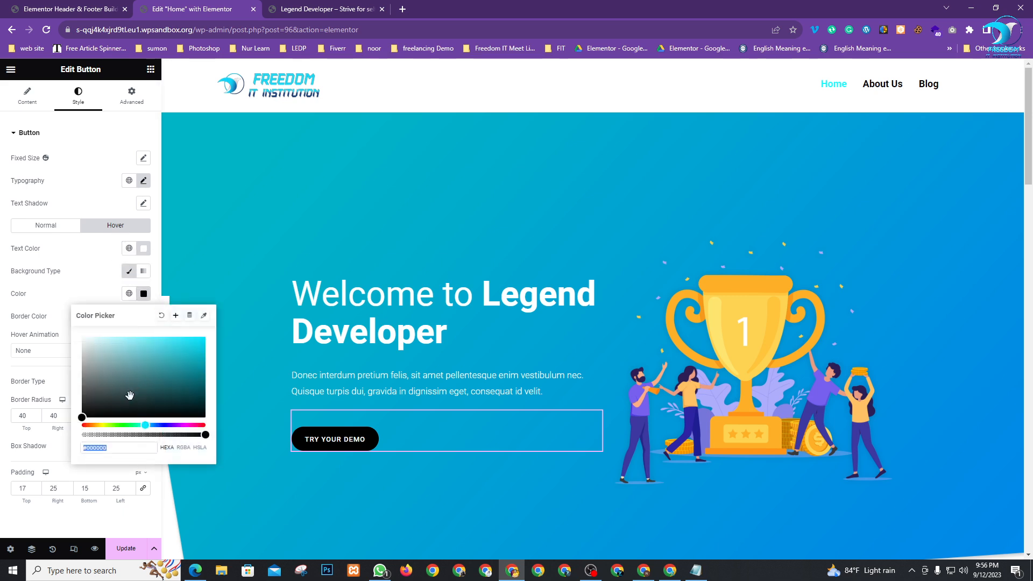
drag(144, 425, 142, 425)
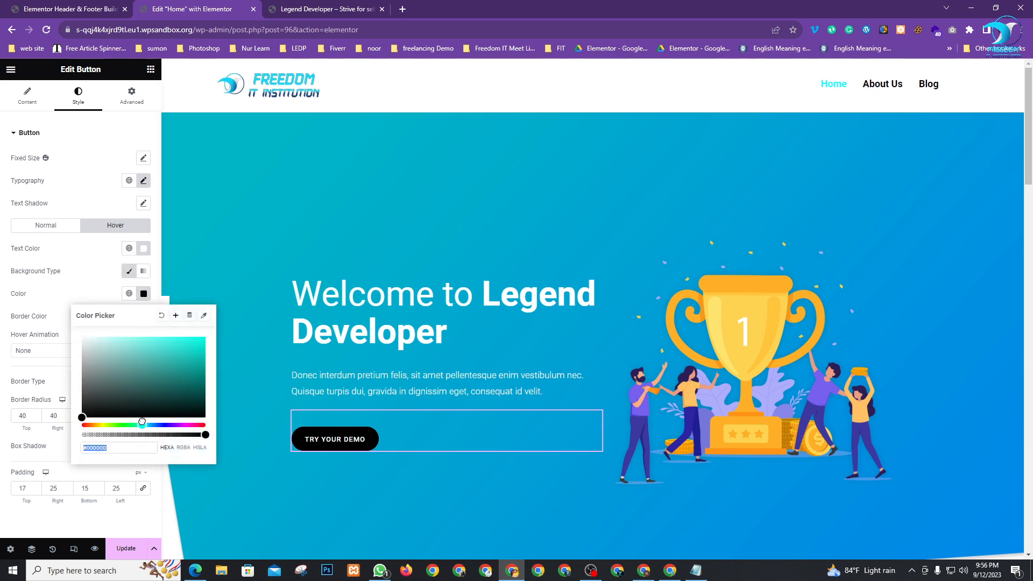
click(199, 343)
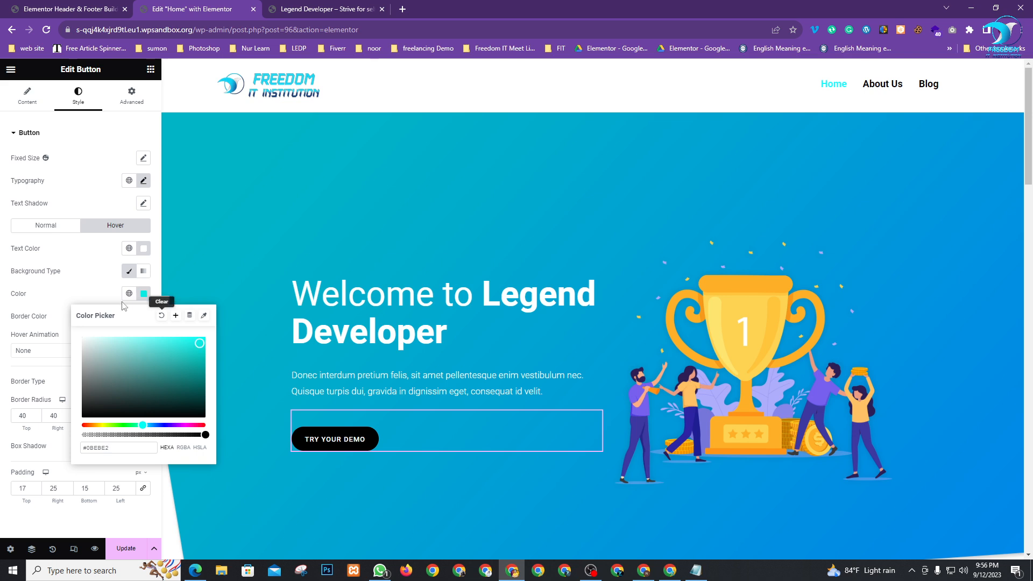
click(84, 286)
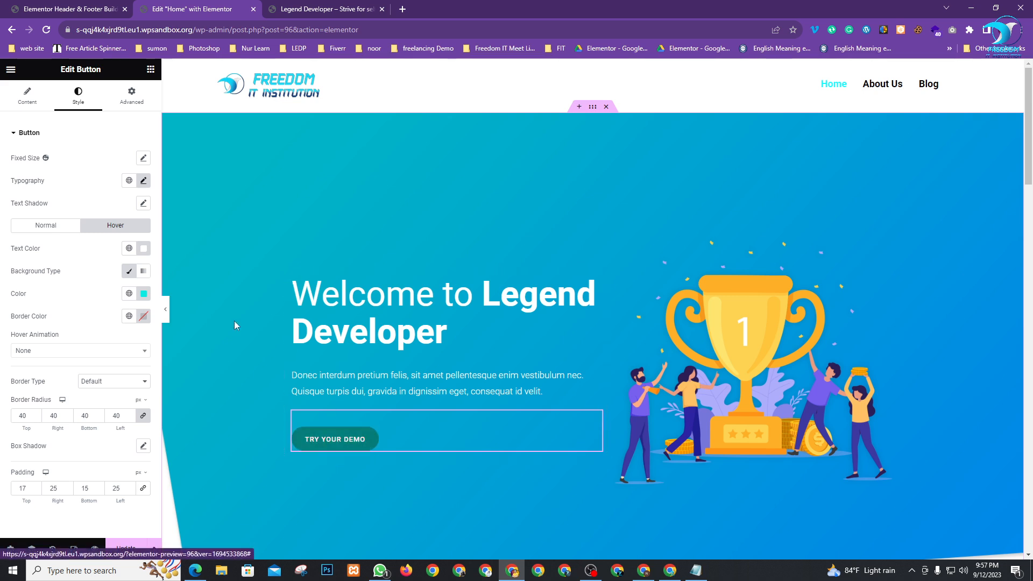
click(144, 249)
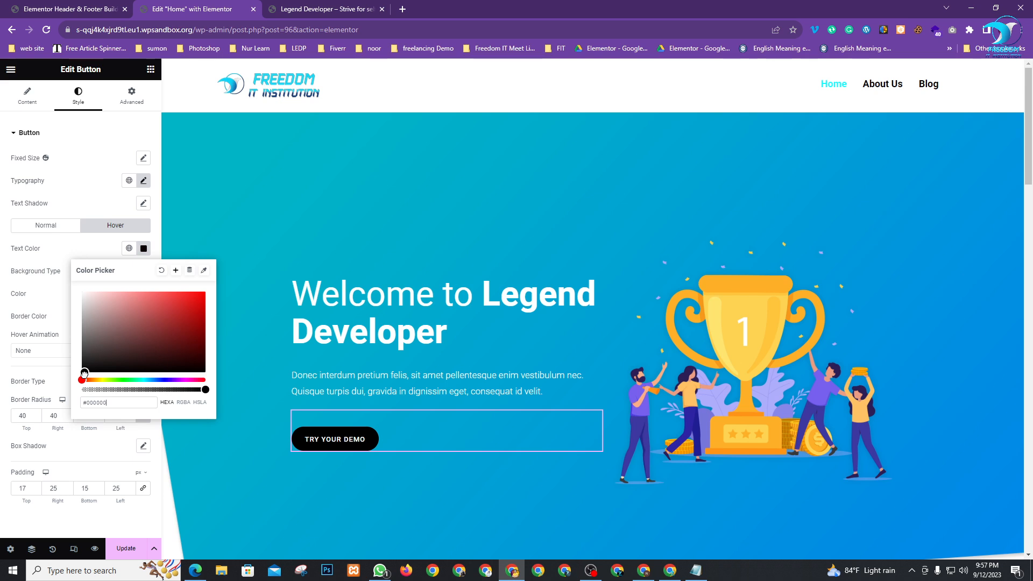
click(41, 316)
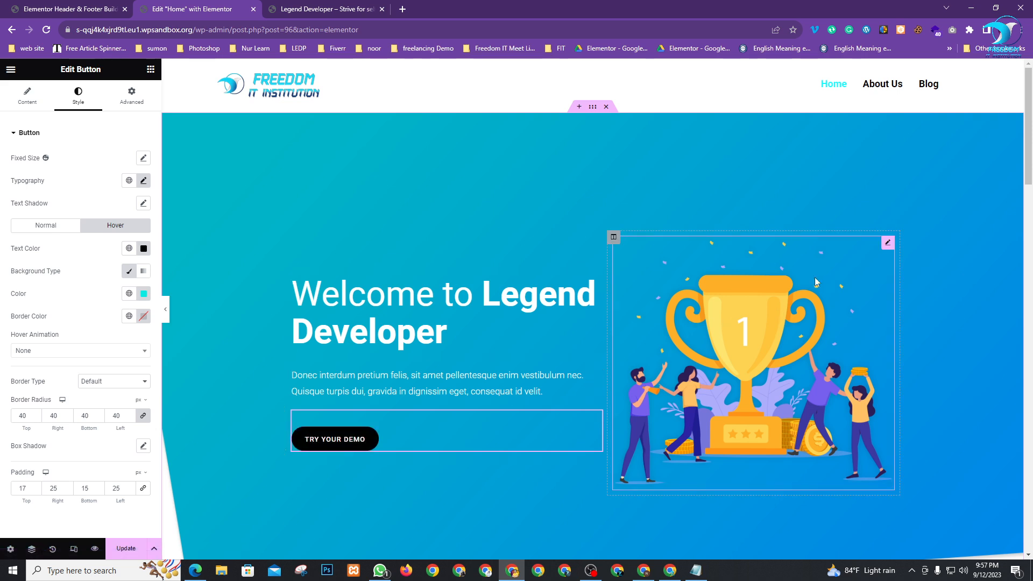
Open the trophy image settings, then the hero section's Background style, then a new Google tab
click(889, 244)
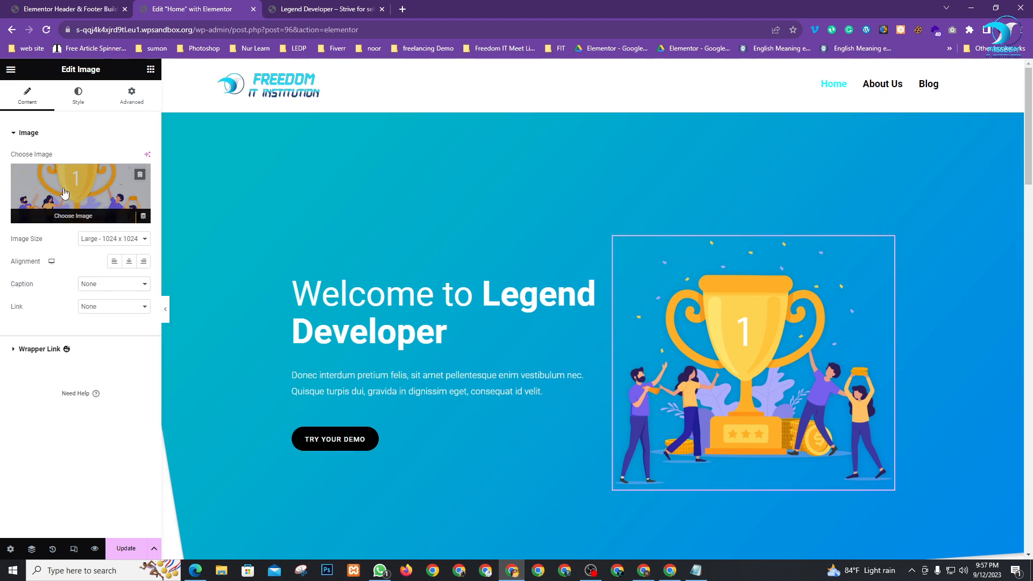
scroll(559, 360, down, 5)
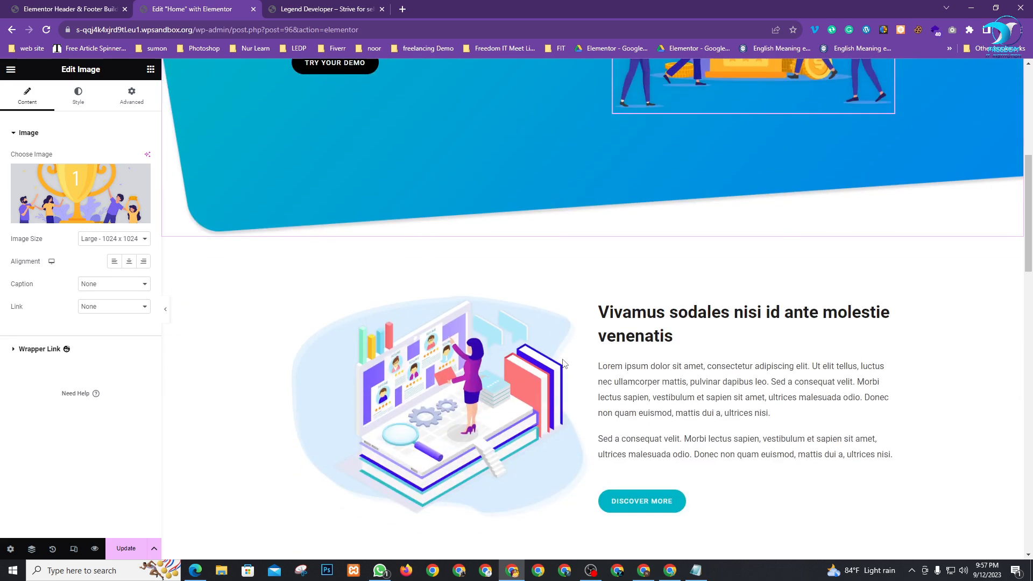
scroll(562, 360, up, 5)
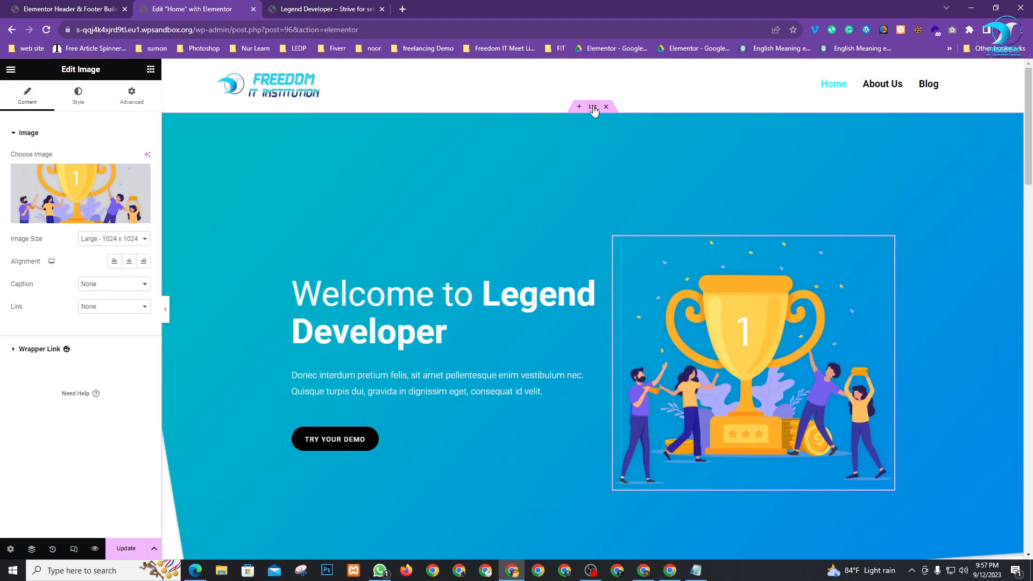
click(592, 109)
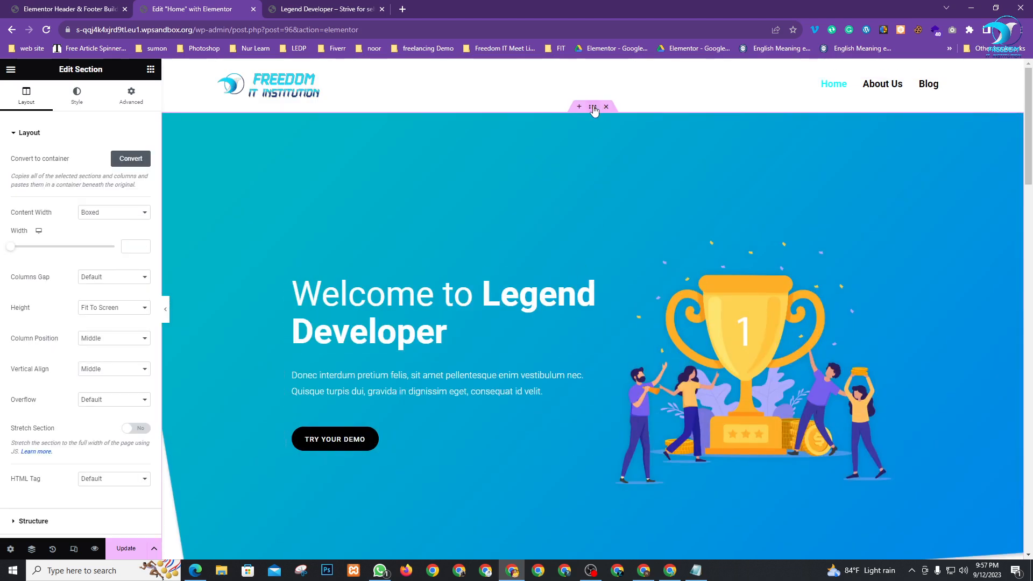
click(86, 98)
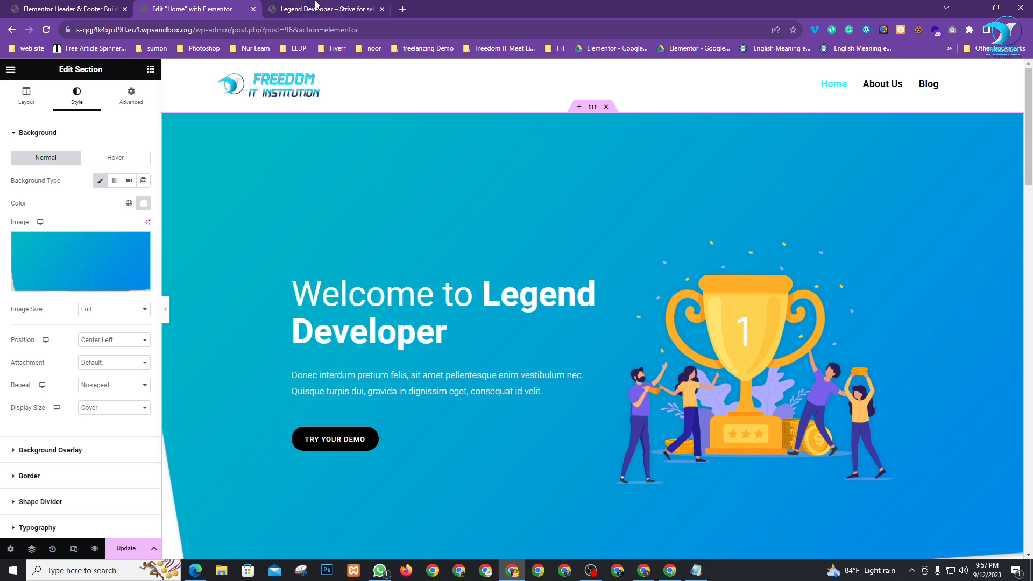
click(400, 8)
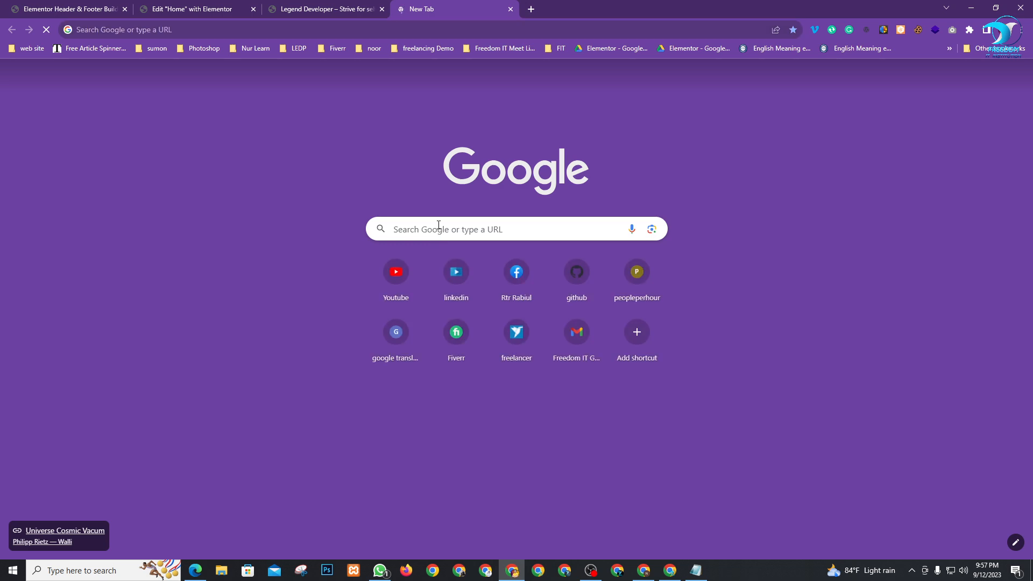
Search Google Images for 'background image'
click(439, 226)
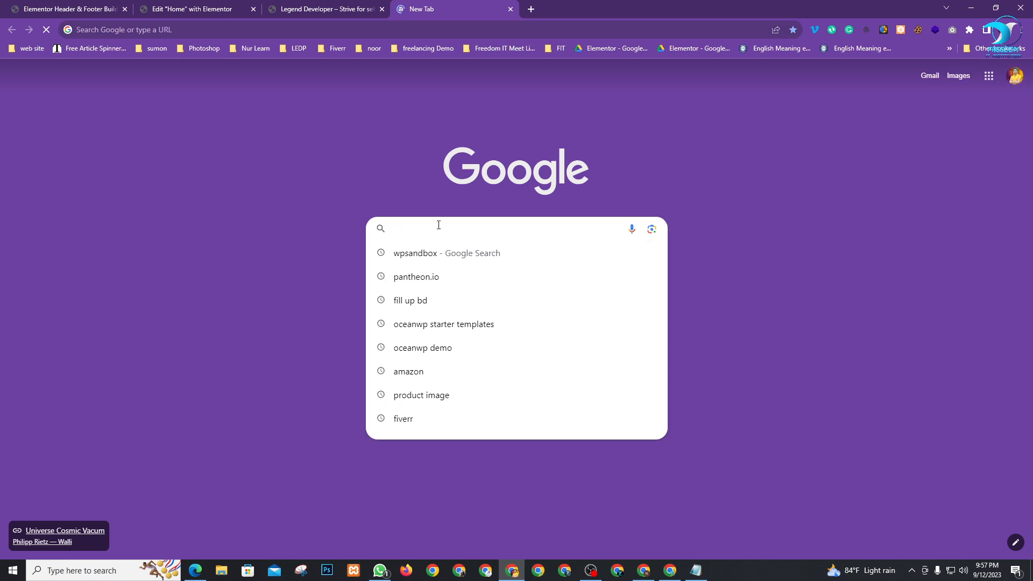
text(ba)
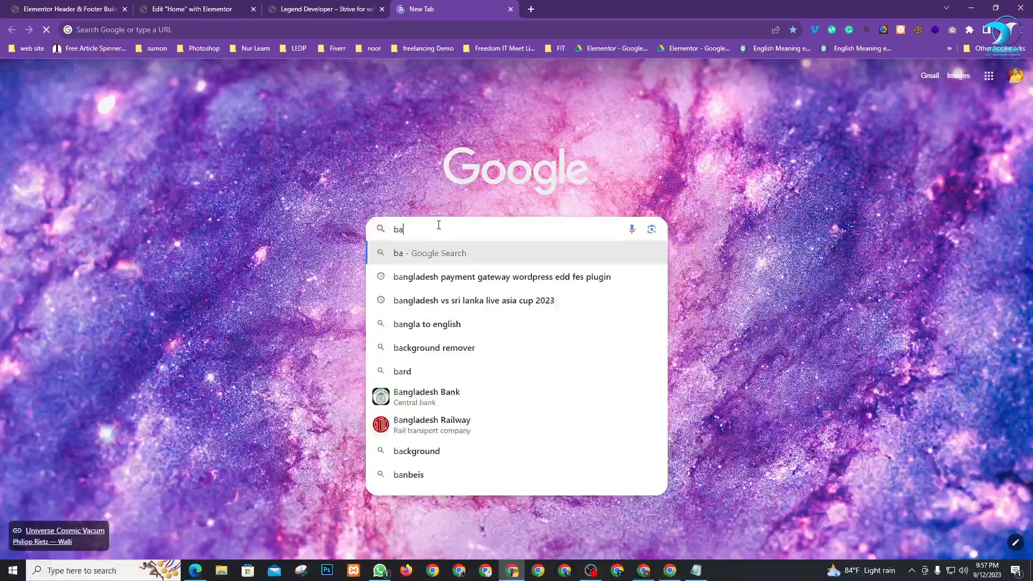
text(ckground)
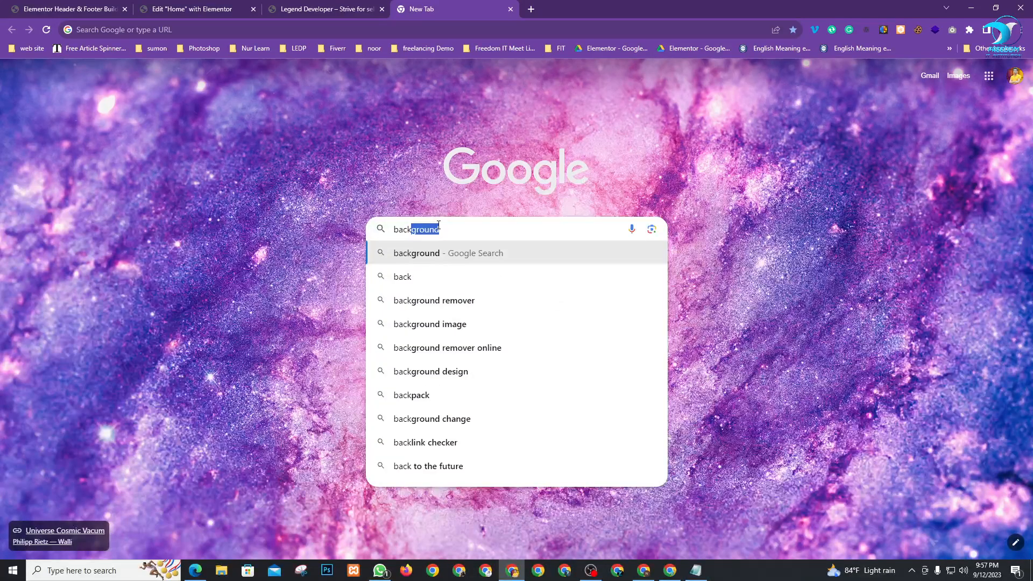
key(Right)
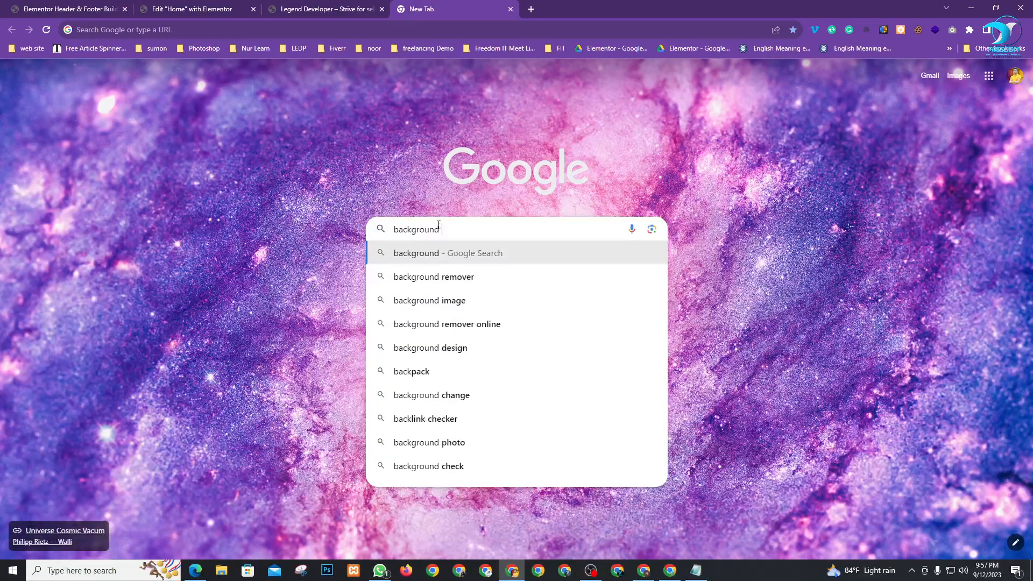
key(Down)
key(Down)
key(Return)
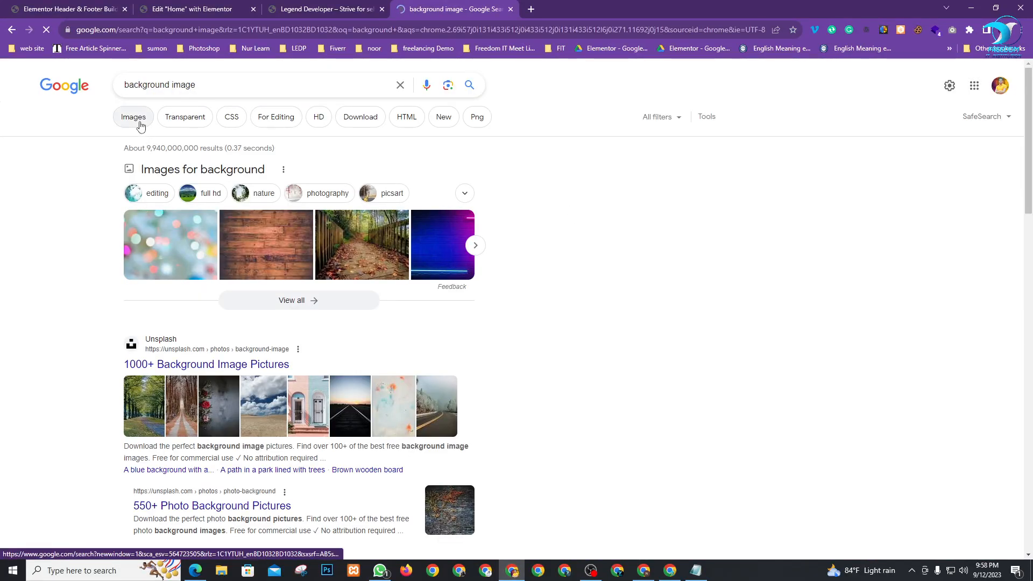
click(135, 119)
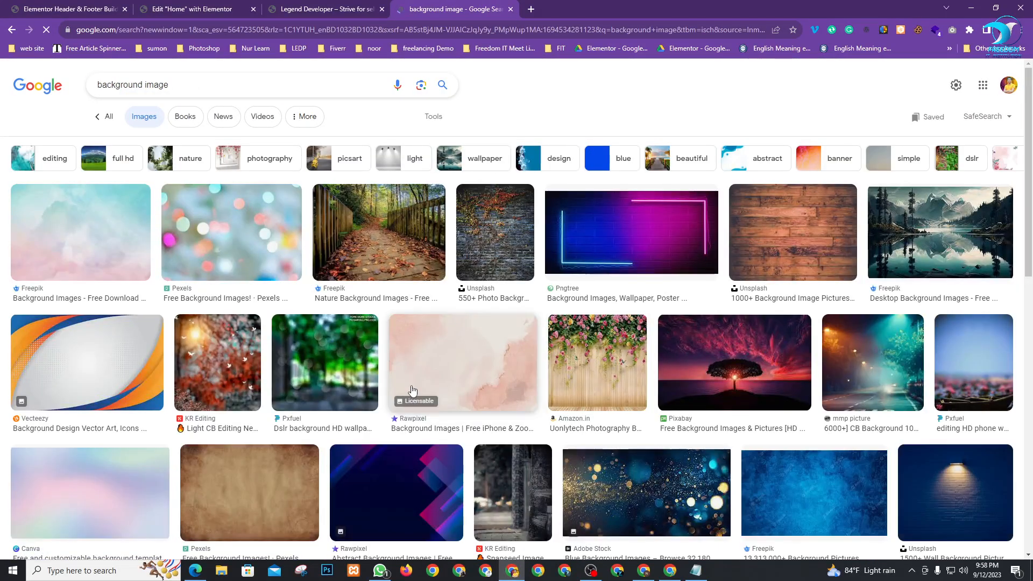
Preview candidate images: abstract, bokeh, glitter, birthday, blue flame, Christmas, star and Pixabay night sky
scroll(548, 387, down, 2)
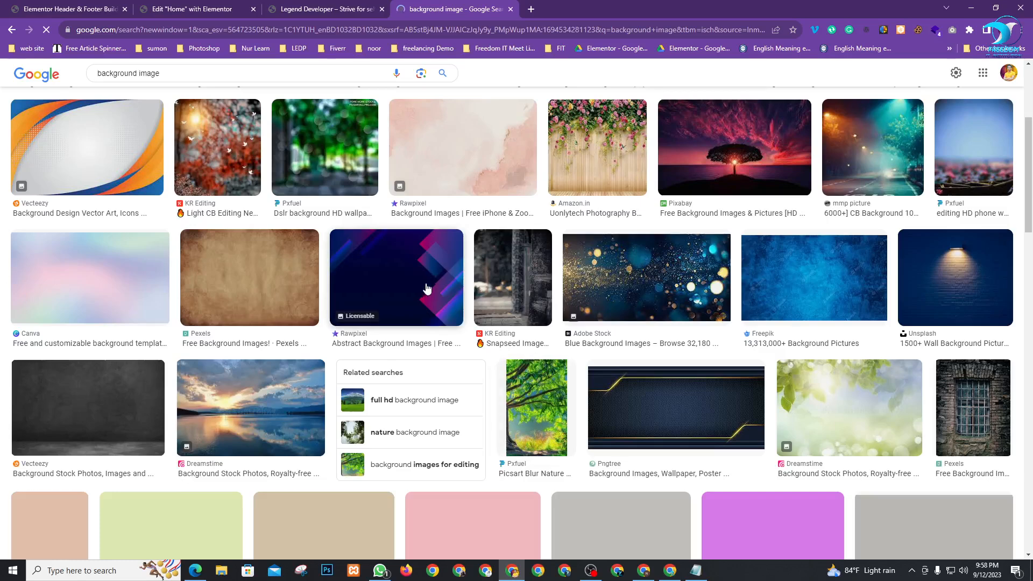
click(425, 284)
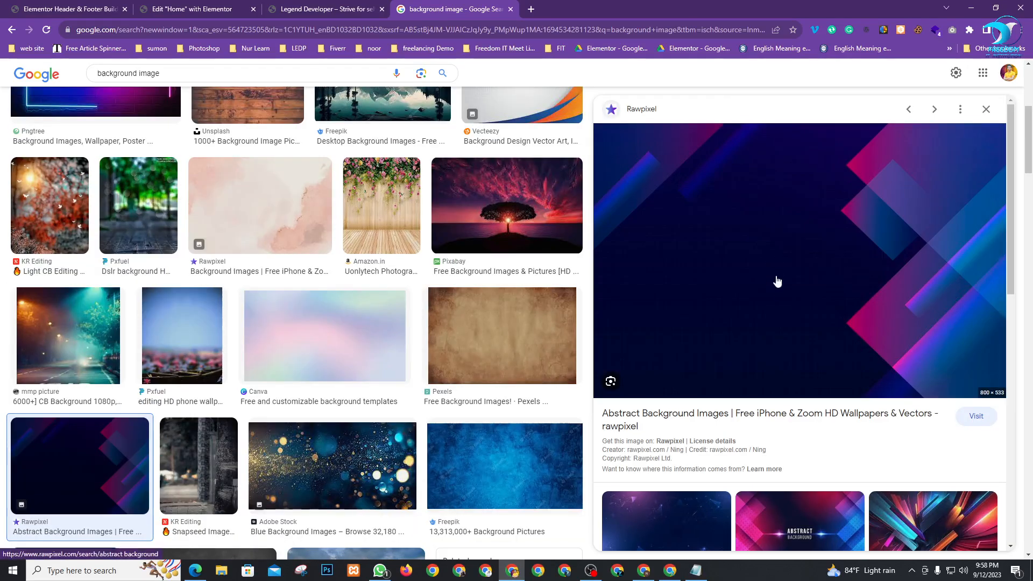
scroll(778, 281, down, 3)
click(345, 486)
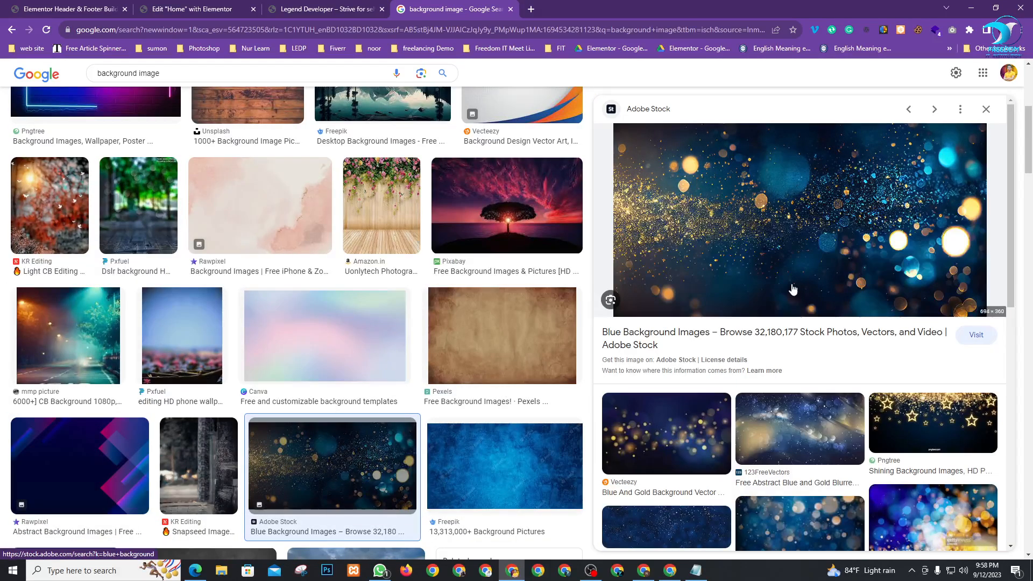
scroll(812, 283, down, 2)
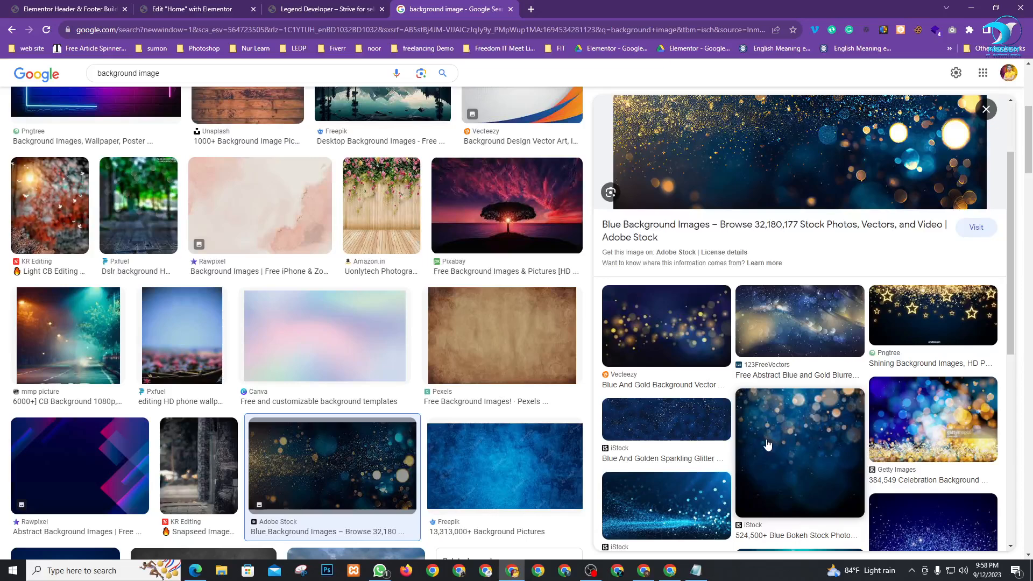
scroll(787, 425, down, 2)
scroll(678, 344, down, 2)
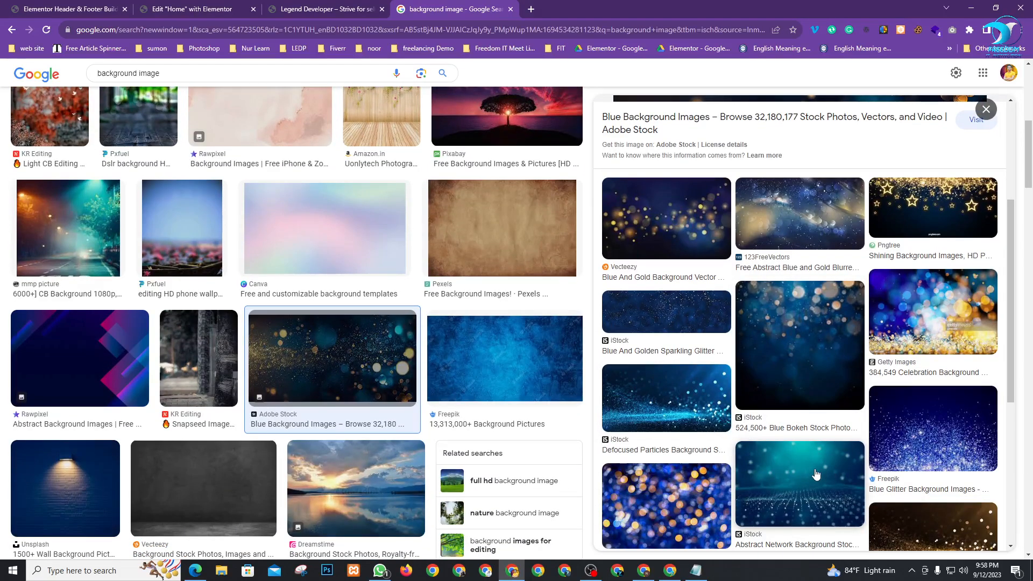
scroll(682, 393, up, 1)
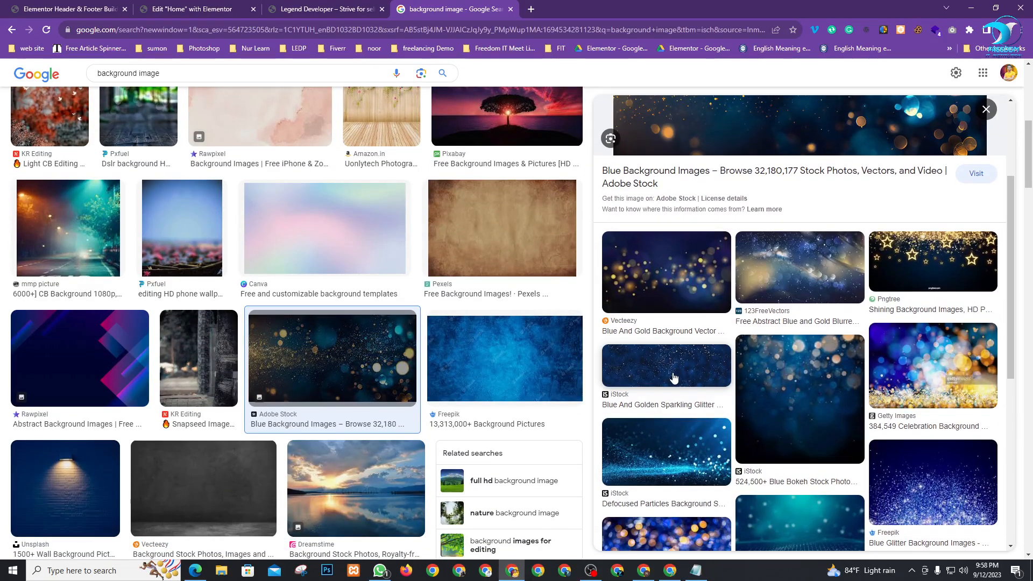
click(674, 371)
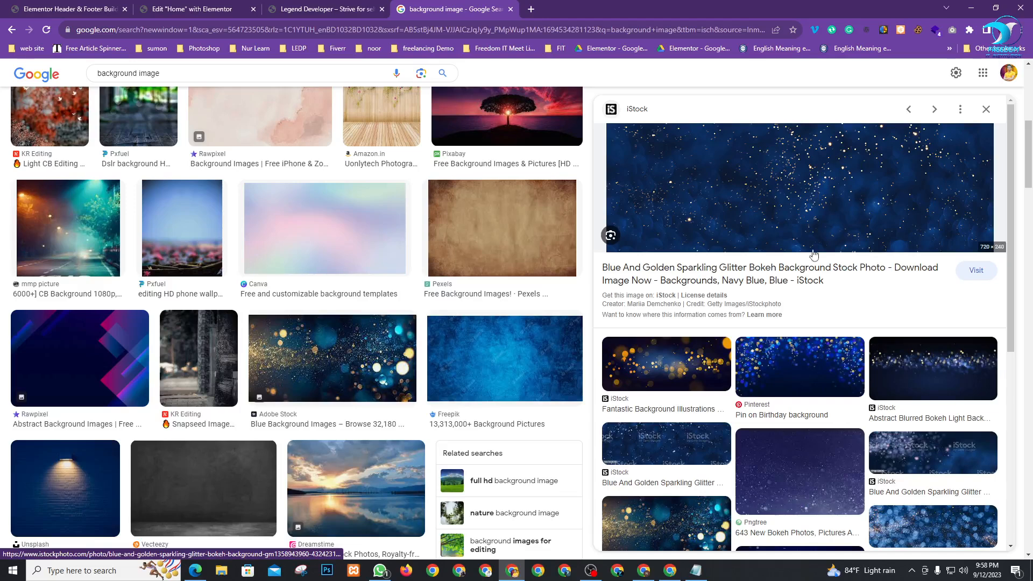
click(785, 368)
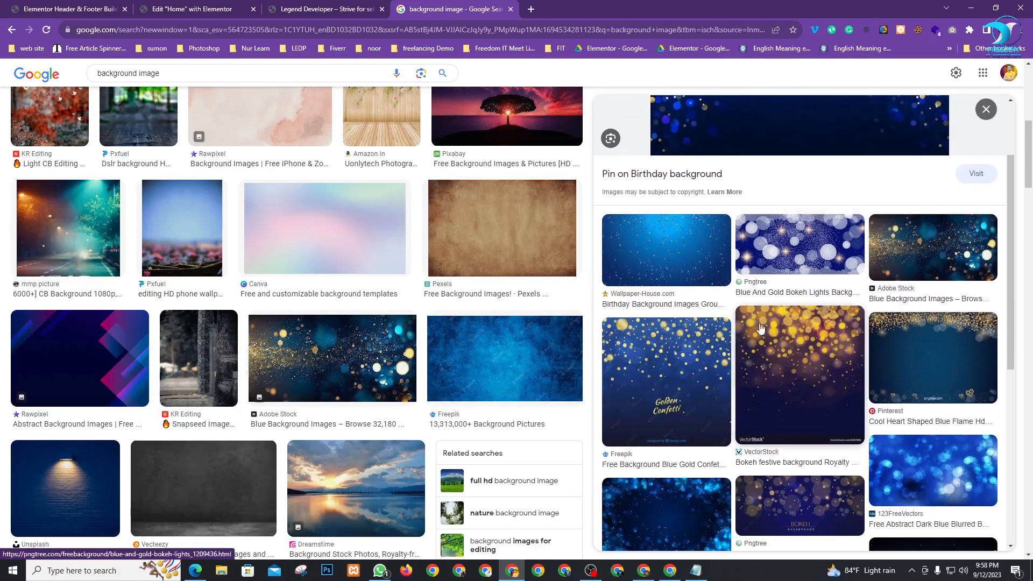
scroll(796, 334, down, 3)
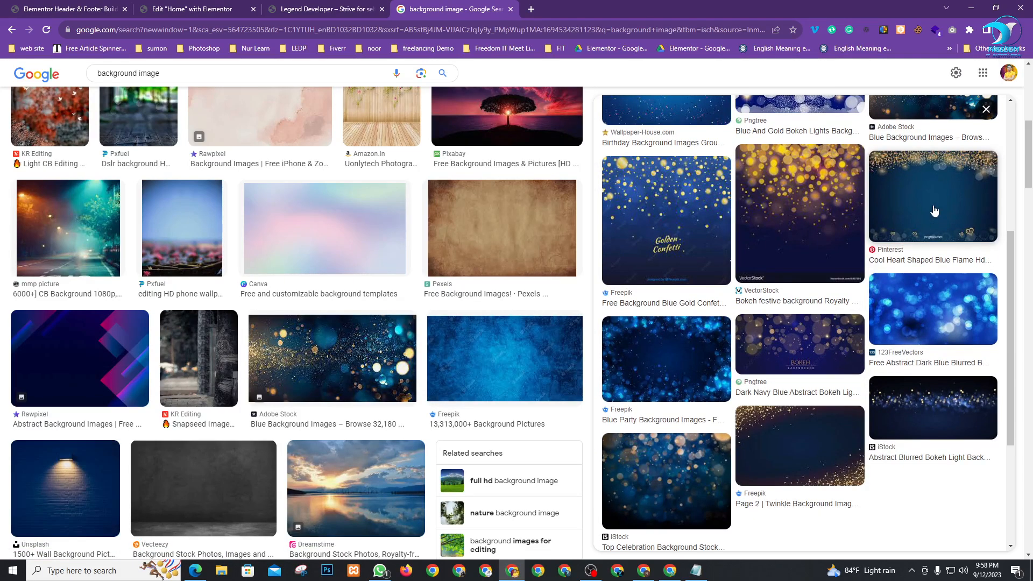
click(934, 211)
scroll(950, 258, down, 1)
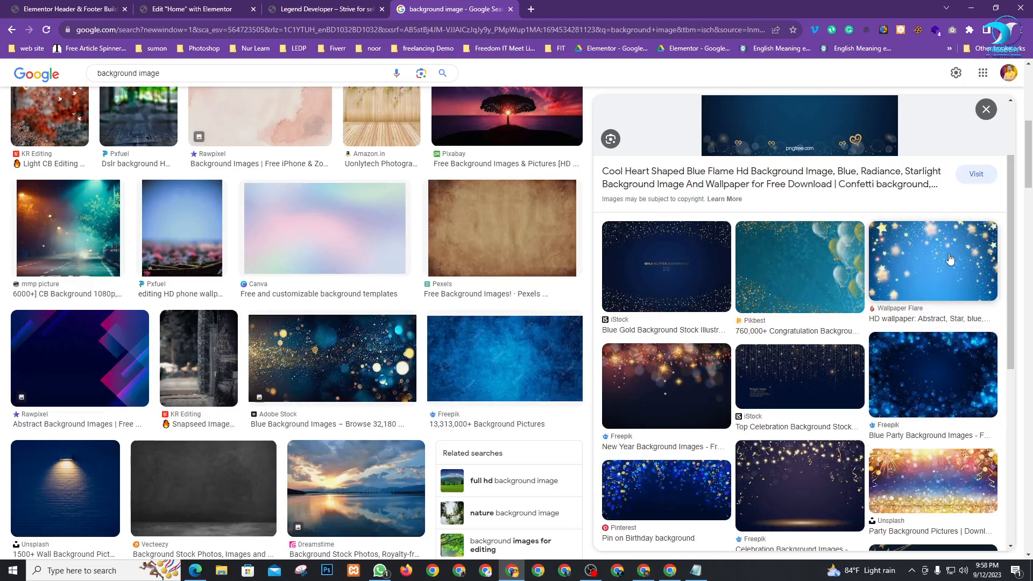
scroll(793, 420, down, 3)
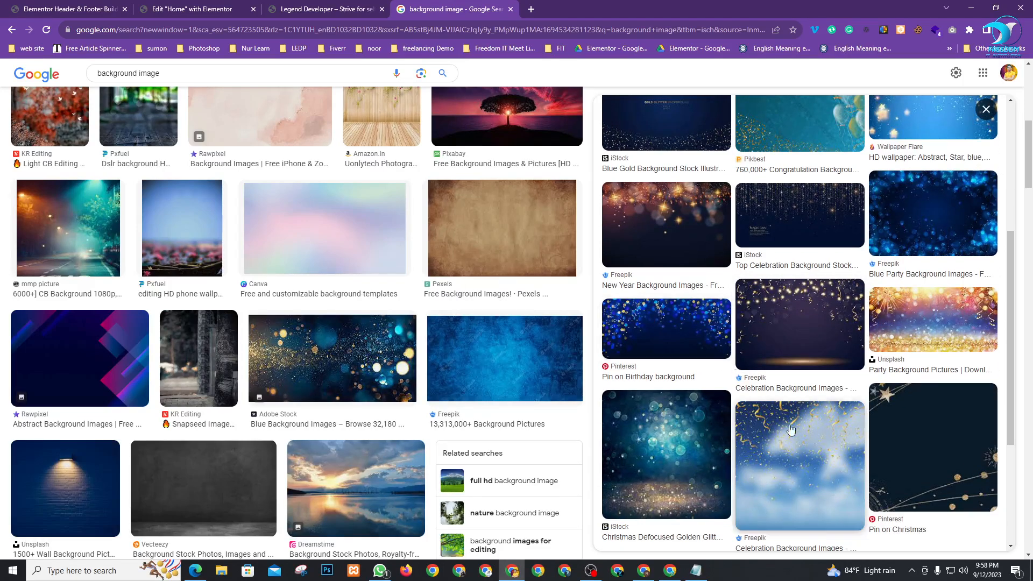
click(909, 447)
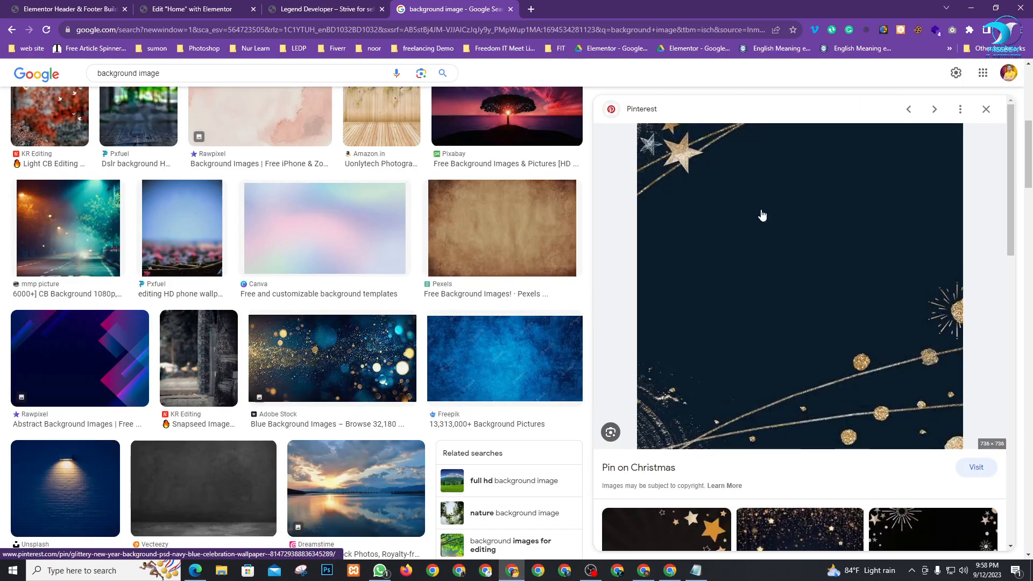
scroll(863, 348, down, 3)
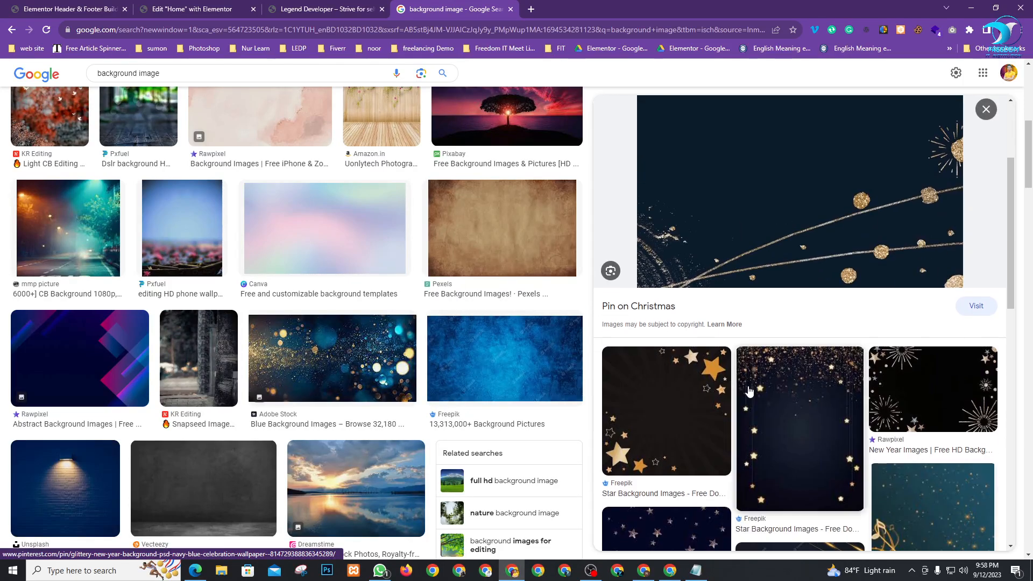
click(837, 423)
scroll(837, 422, down, 6)
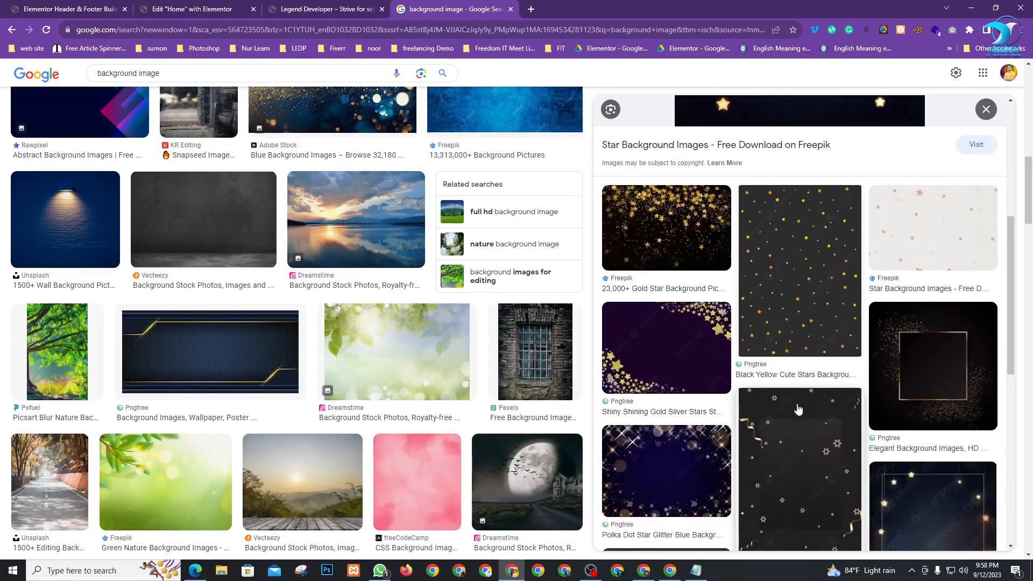
scroll(913, 436, down, 4)
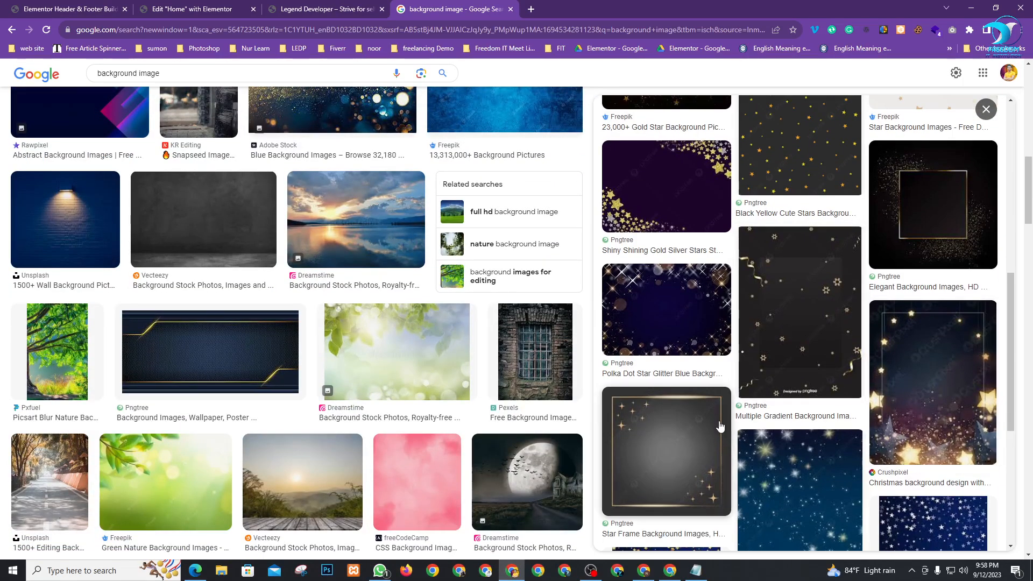
scroll(955, 412, down, 2)
scroll(746, 391, down, 3)
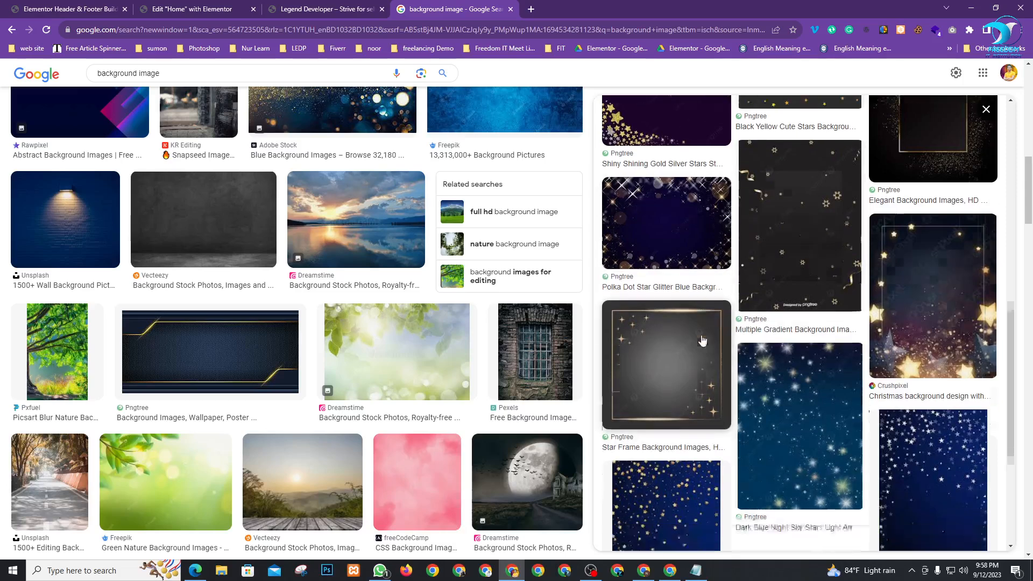
scroll(746, 391, down, 1)
scroll(549, 398, down, 4)
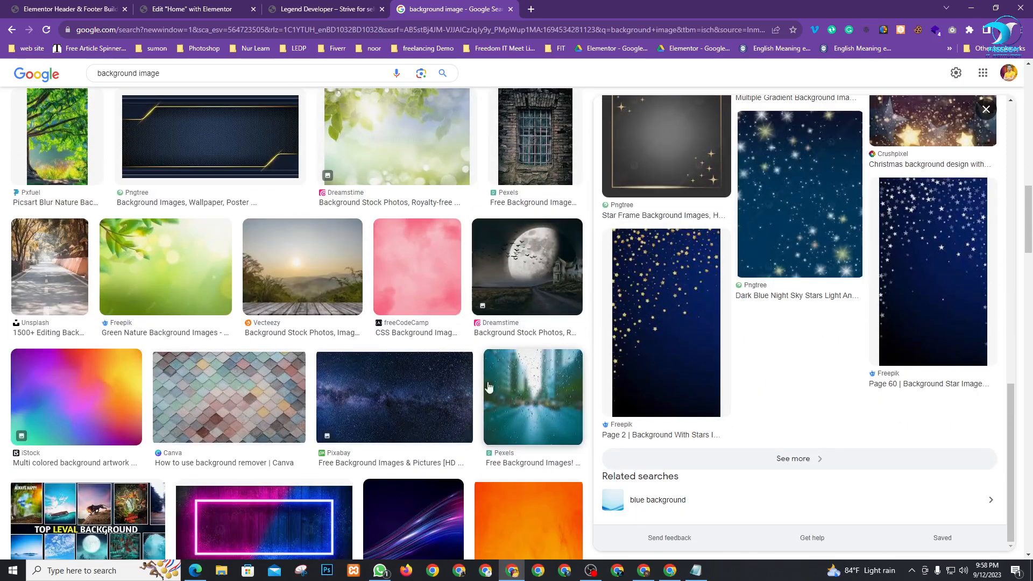
scroll(457, 376, down, 1)
click(431, 353)
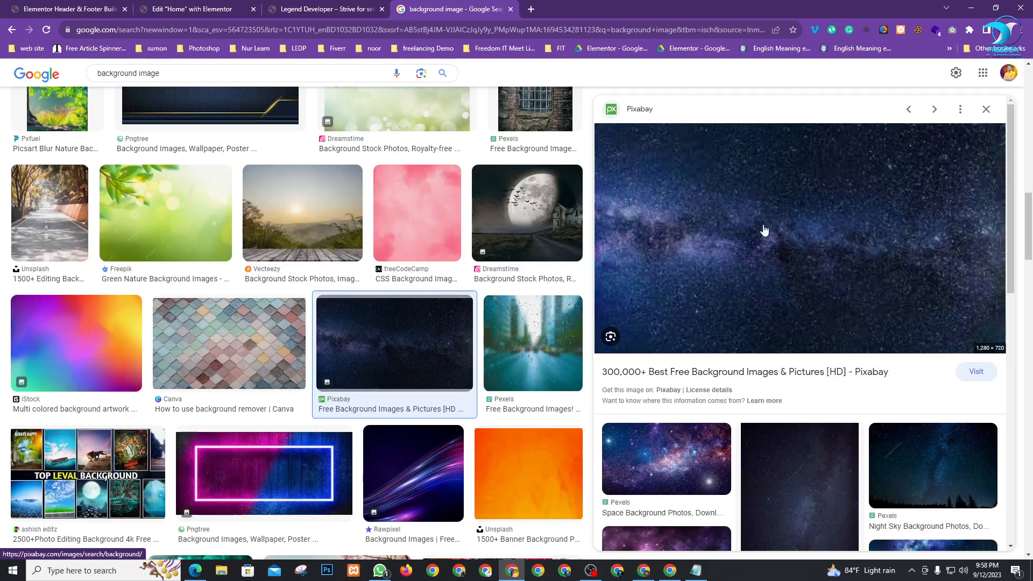
scroll(761, 217, down, 2)
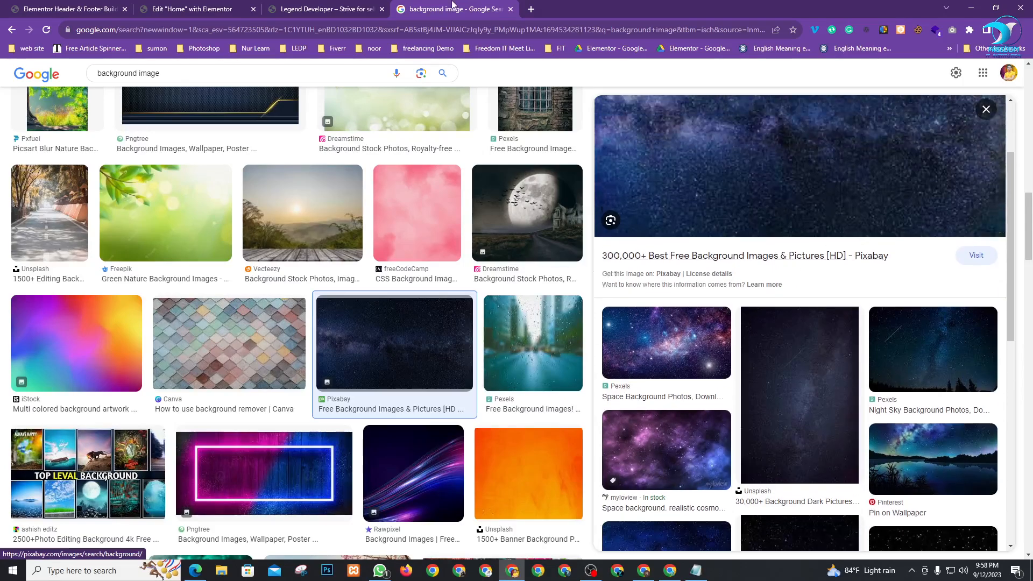
Back in the results, preview more night-sky images, settling on the Rare Gallery Milky Way
click(338, 6)
click(427, 10)
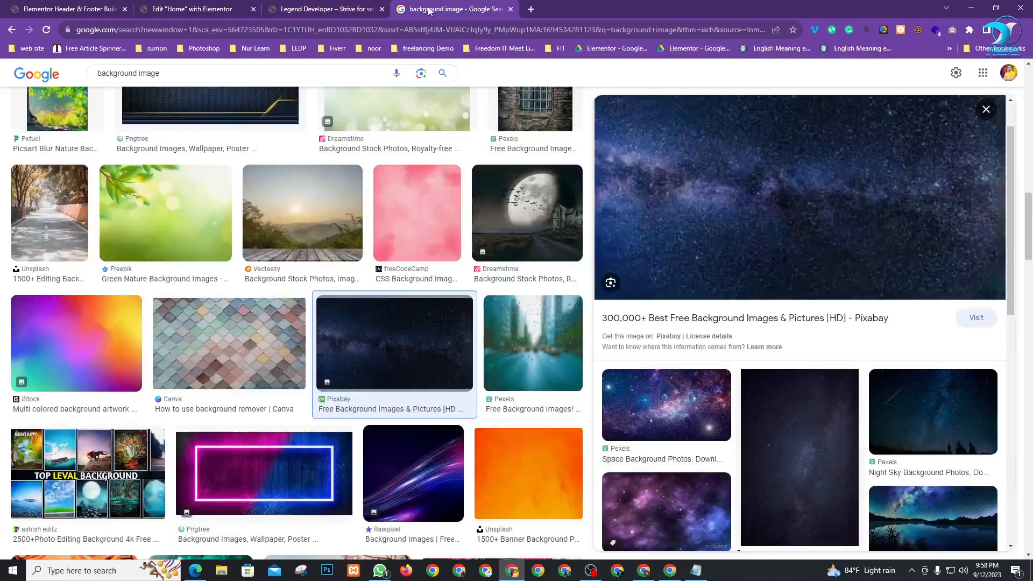
scroll(822, 295, down, 6)
scroll(822, 295, up, 2)
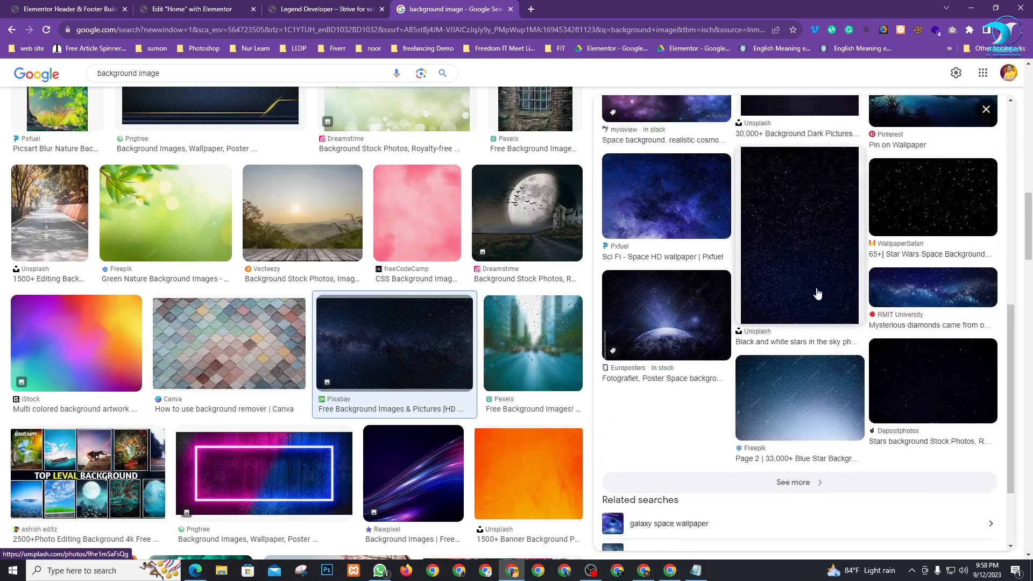
scroll(911, 278, up, 3)
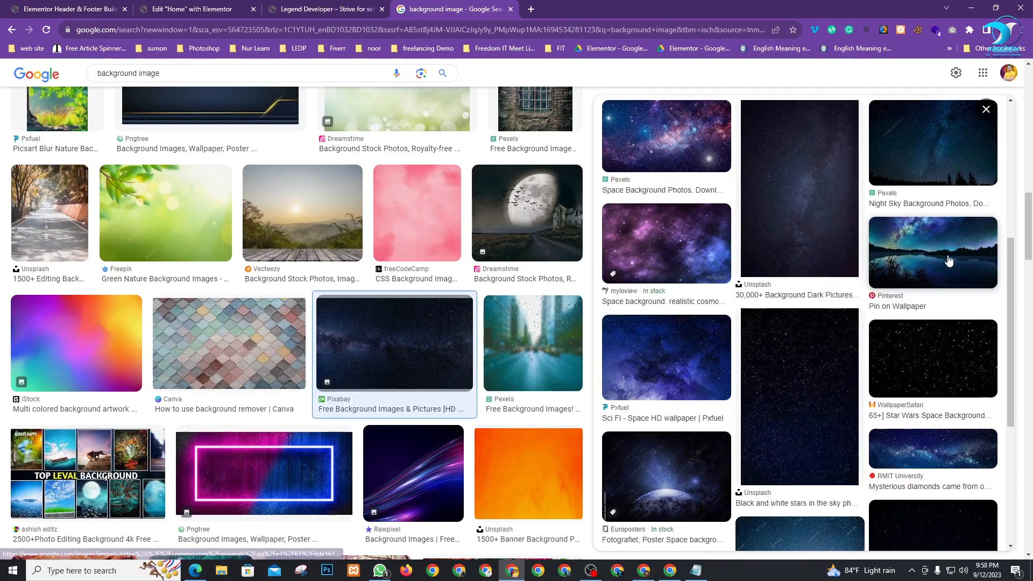
click(911, 278)
scroll(898, 317, down, 5)
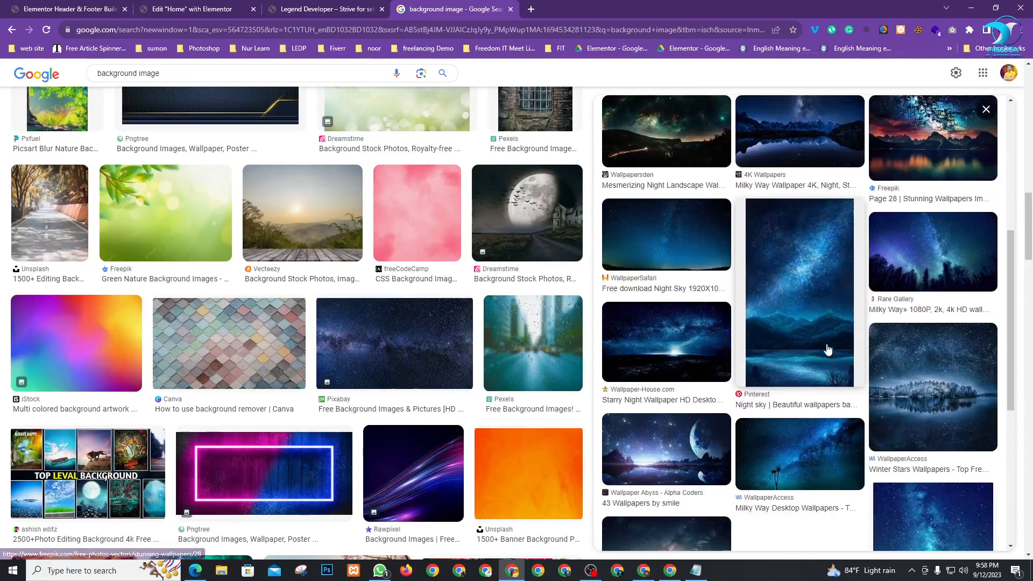
scroll(866, 416, up, 2)
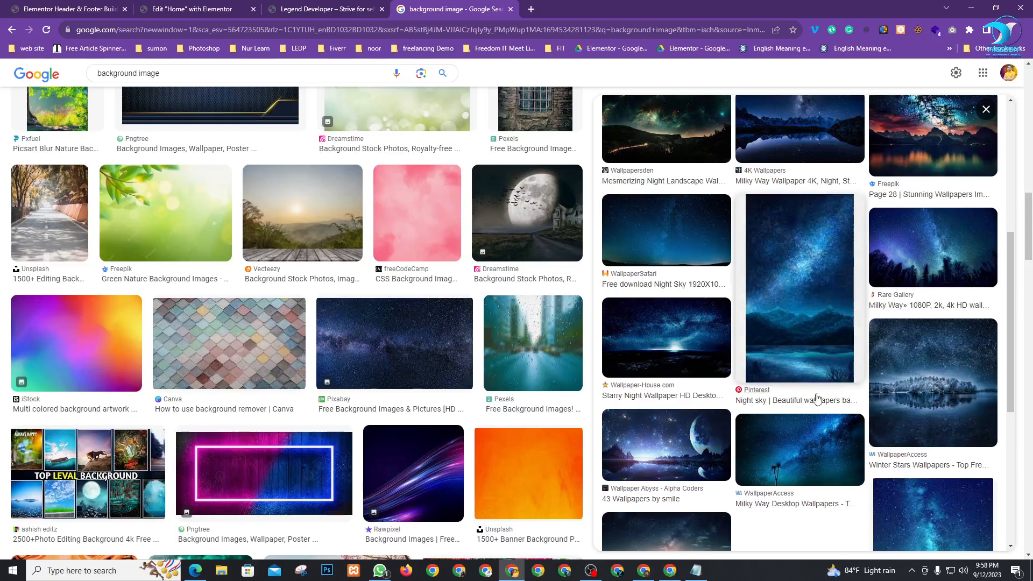
scroll(904, 343, up, 3)
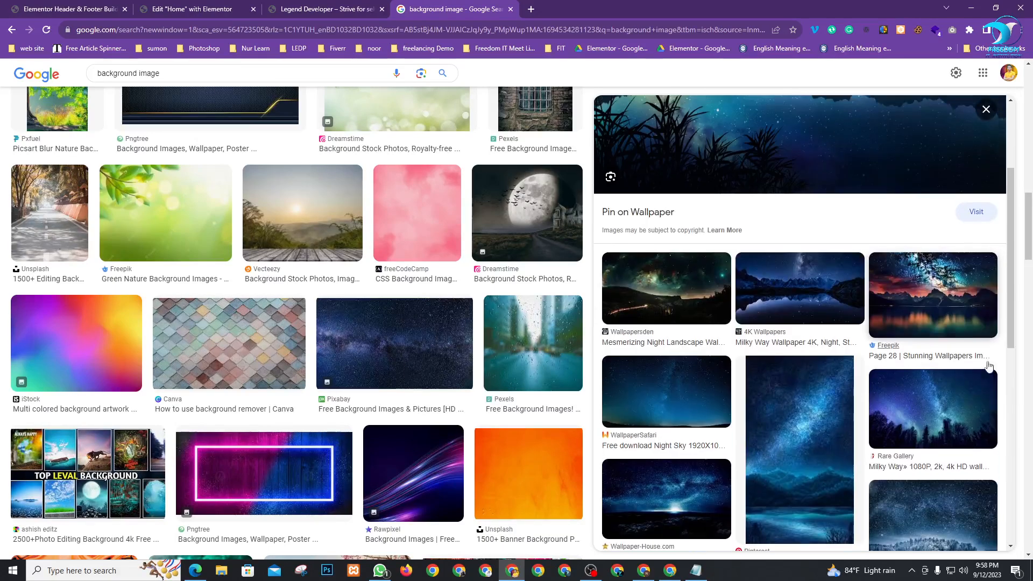
click(933, 417)
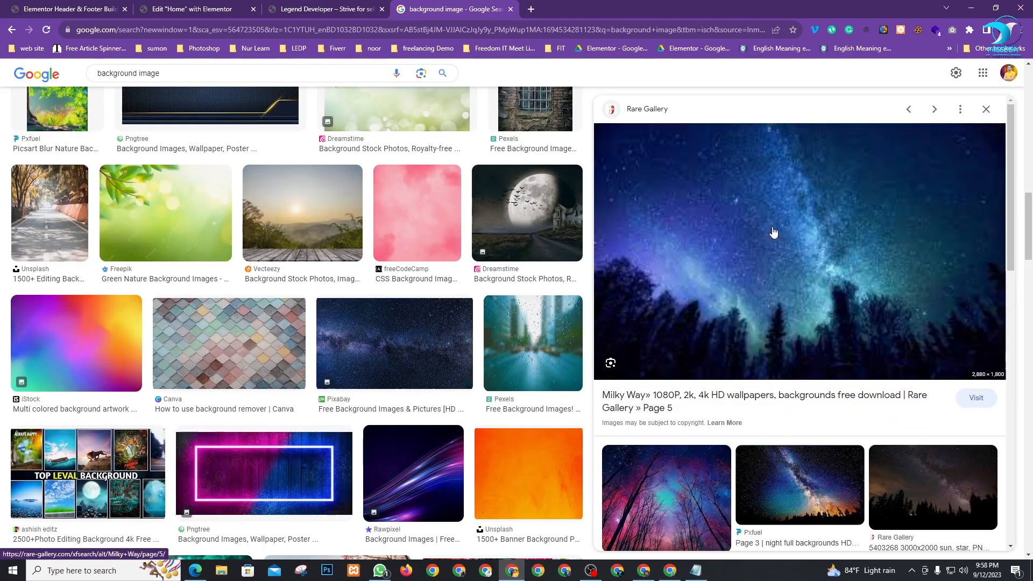
Save the Milky Way image to Downloads as images (2).jpeg
right_click(729, 188)
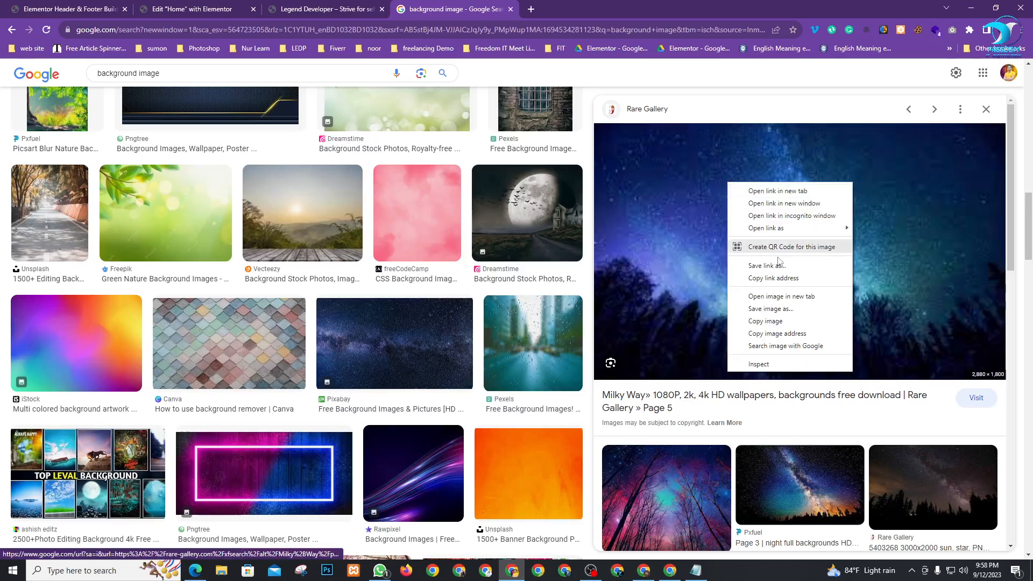
click(773, 309)
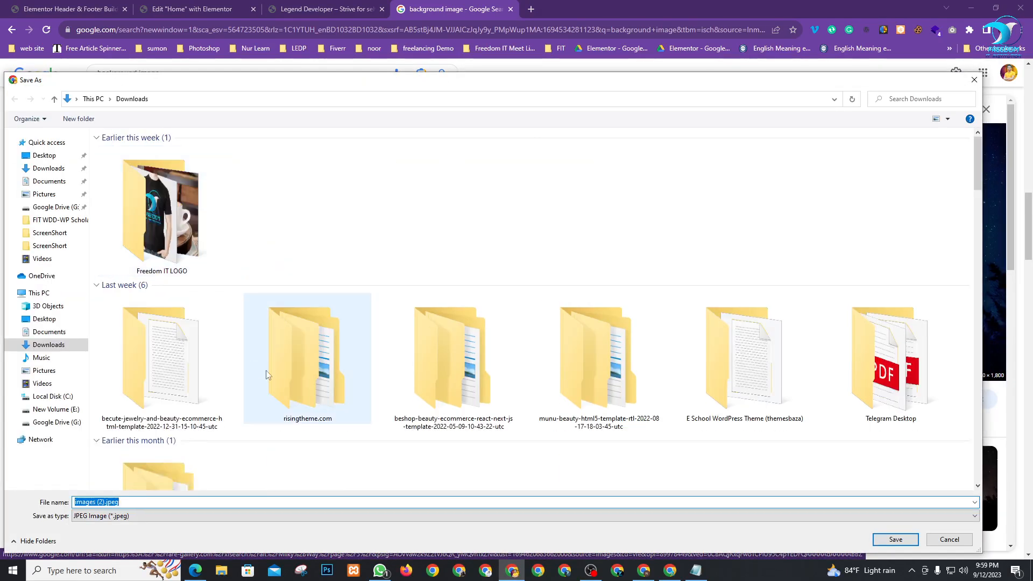
key(Return)
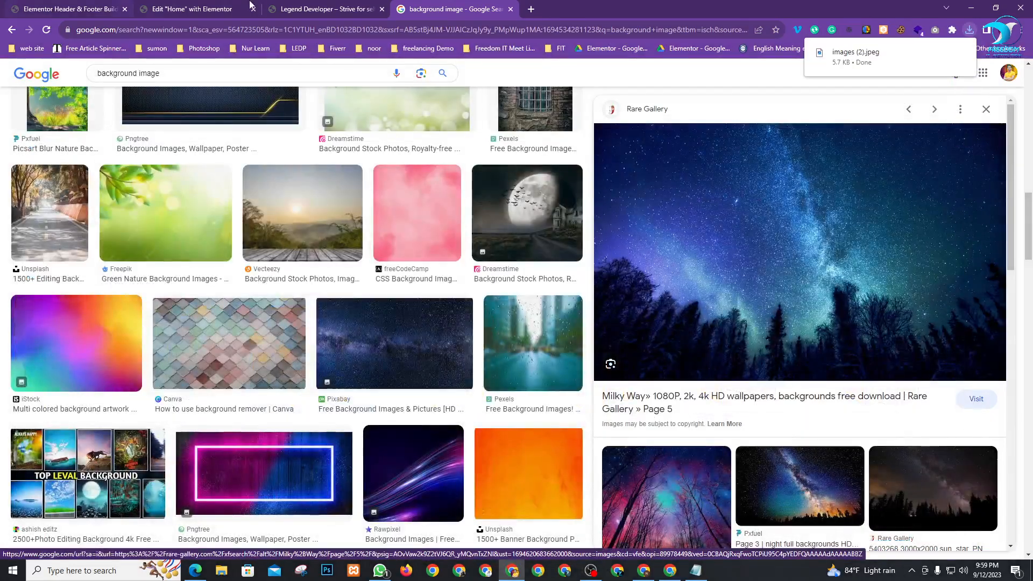
click(192, 4)
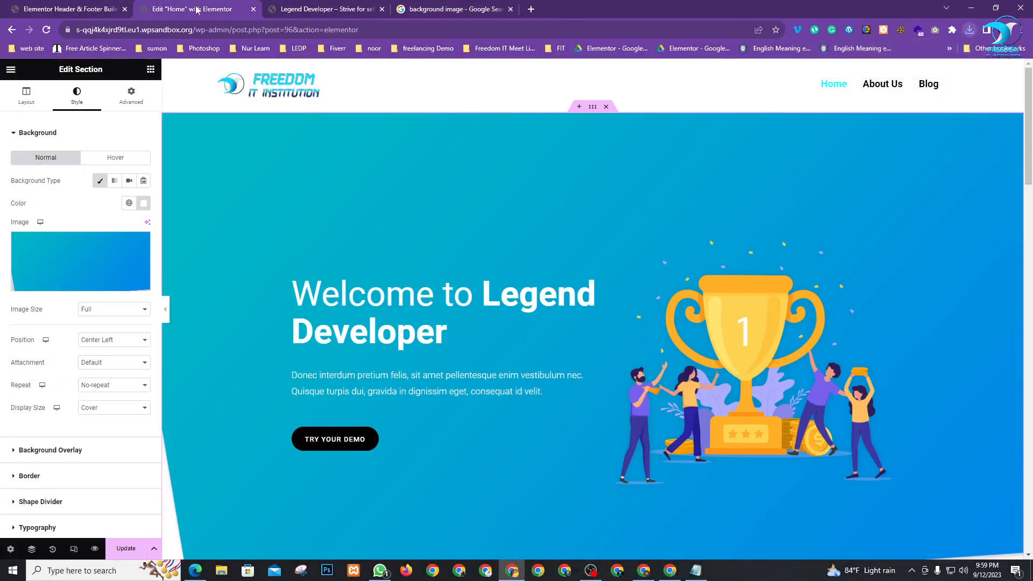
Upload images (2).jpeg from the computer and set it as the hero section background
click(99, 254)
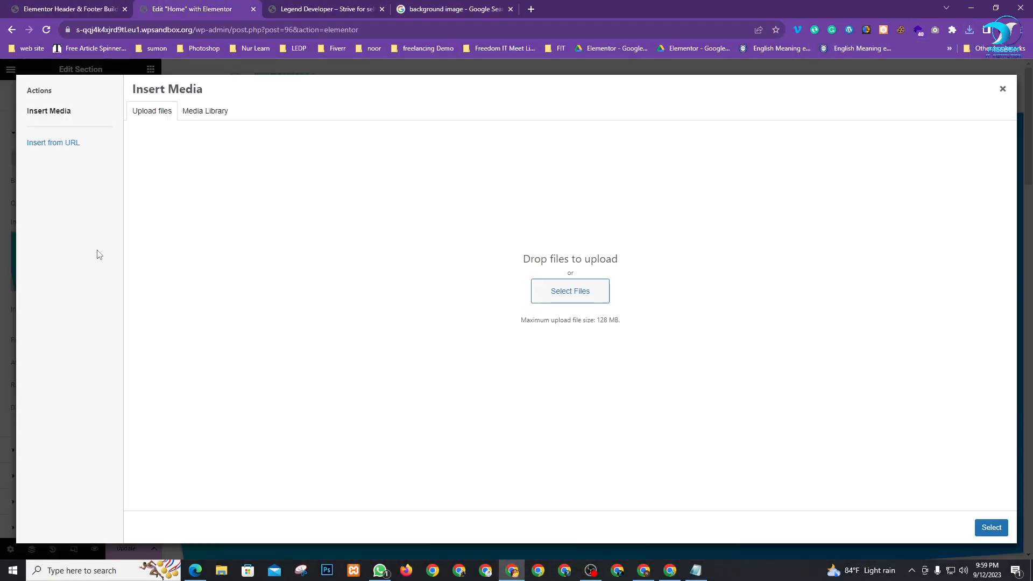
click(570, 291)
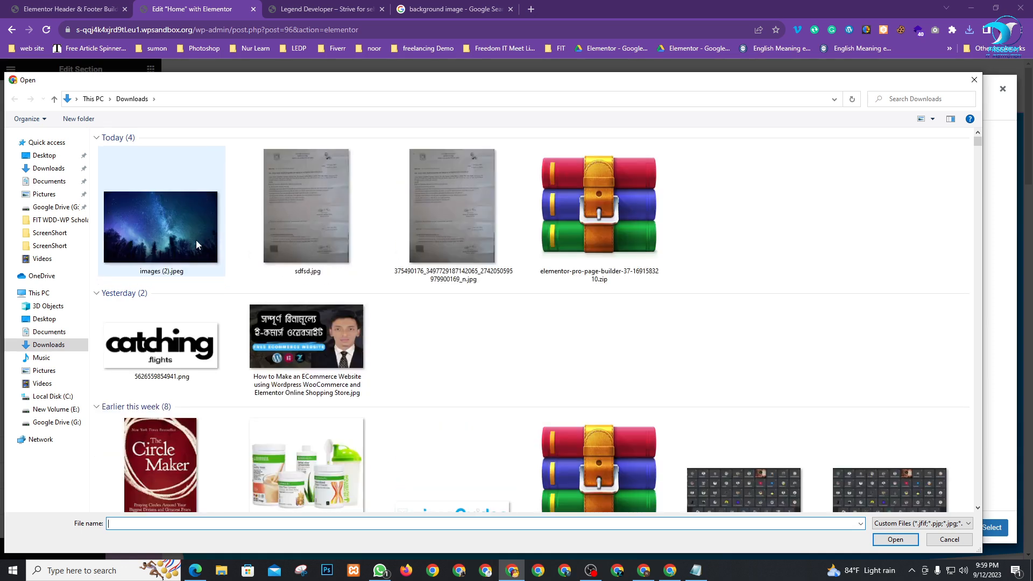
double_click(196, 240)
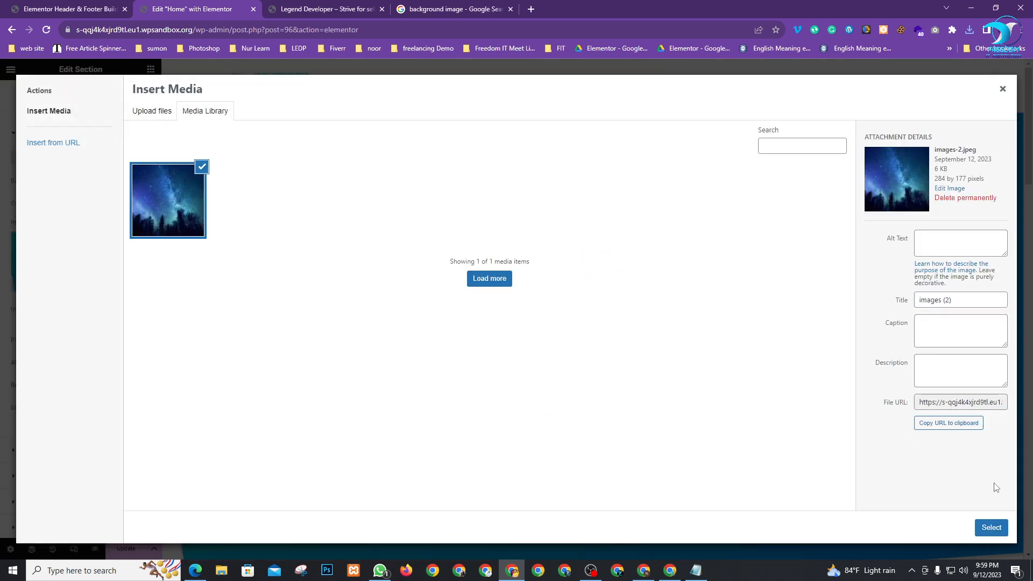
click(990, 527)
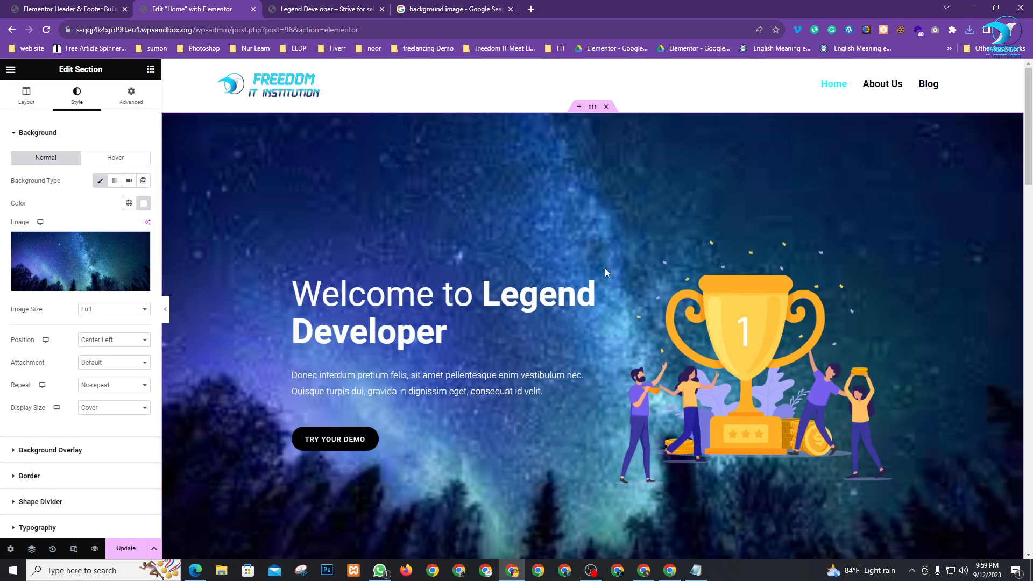
Scroll down the page and open the illustration widget beside the Vivamus sodales heading for editing
scroll(641, 360, down, 3)
scroll(640, 359, down, 2)
scroll(570, 289, up, 4)
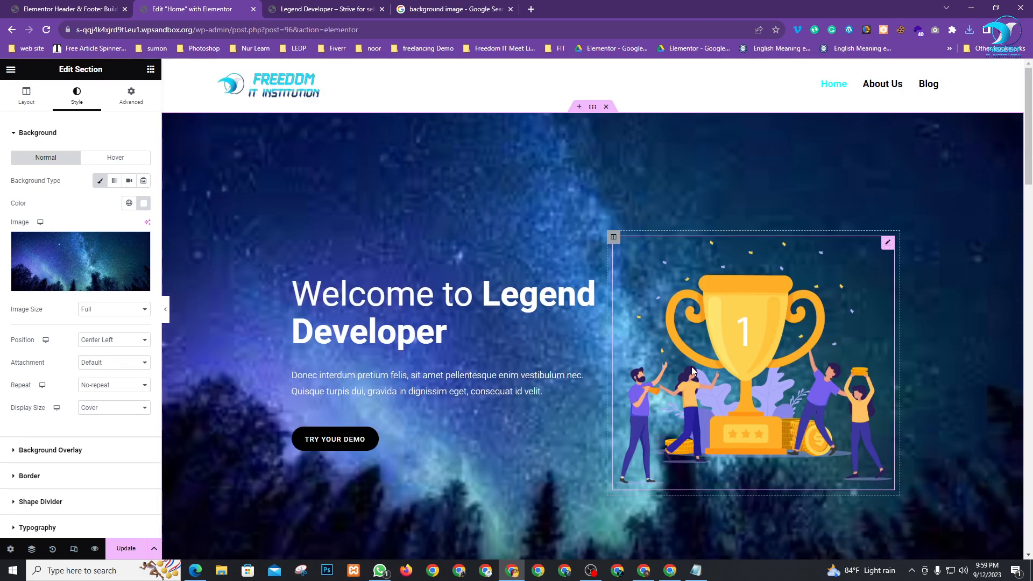
scroll(571, 289, down, 1)
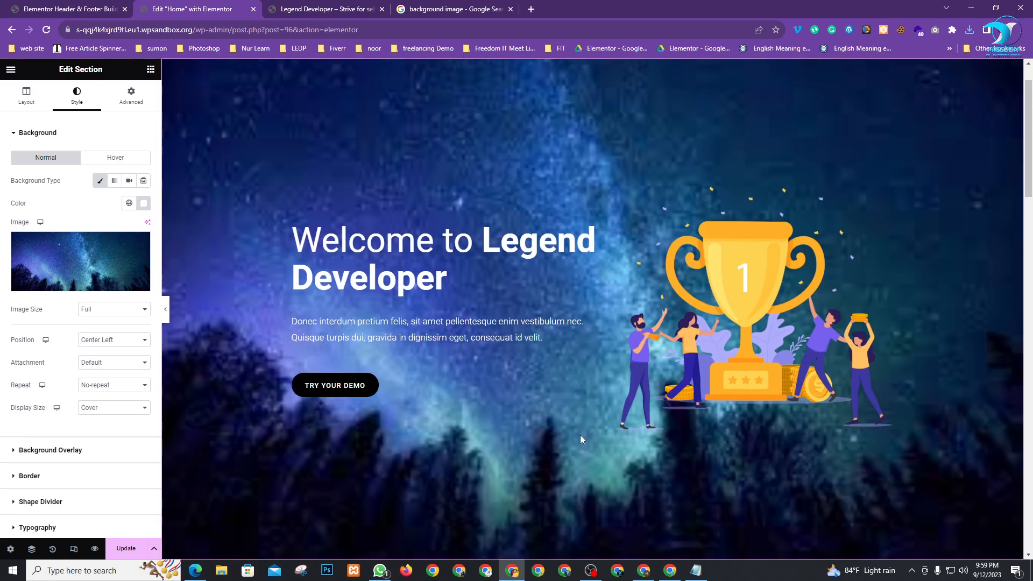
scroll(580, 437, down, 2)
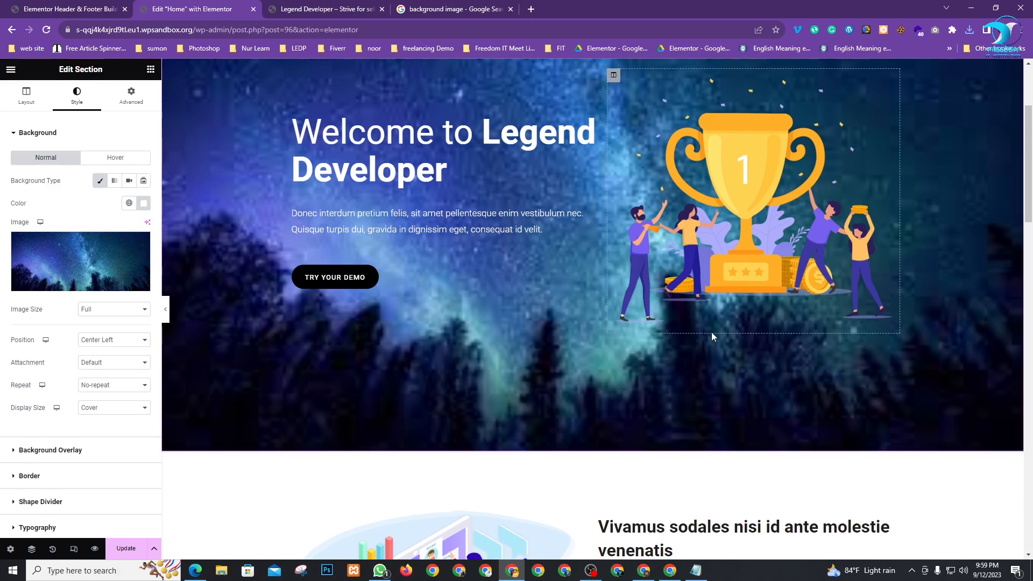
scroll(711, 332, down, 2)
scroll(662, 358, down, 5)
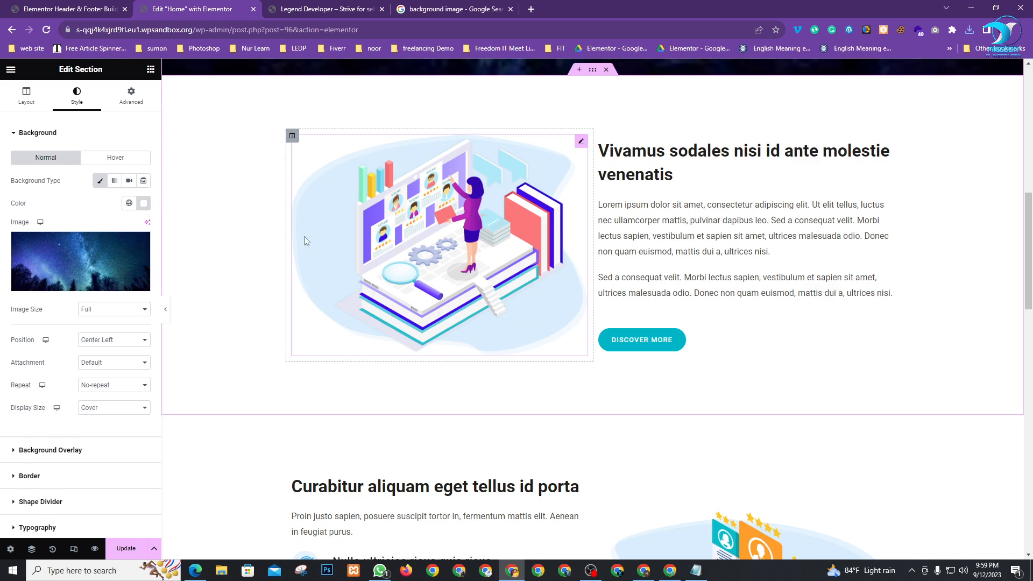
click(582, 143)
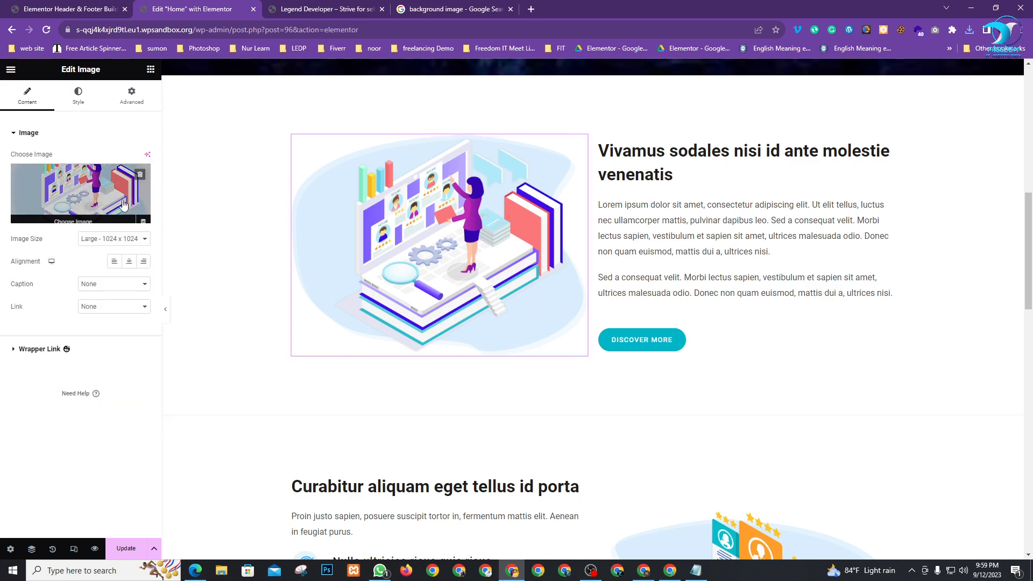
scroll(652, 493, down, 8)
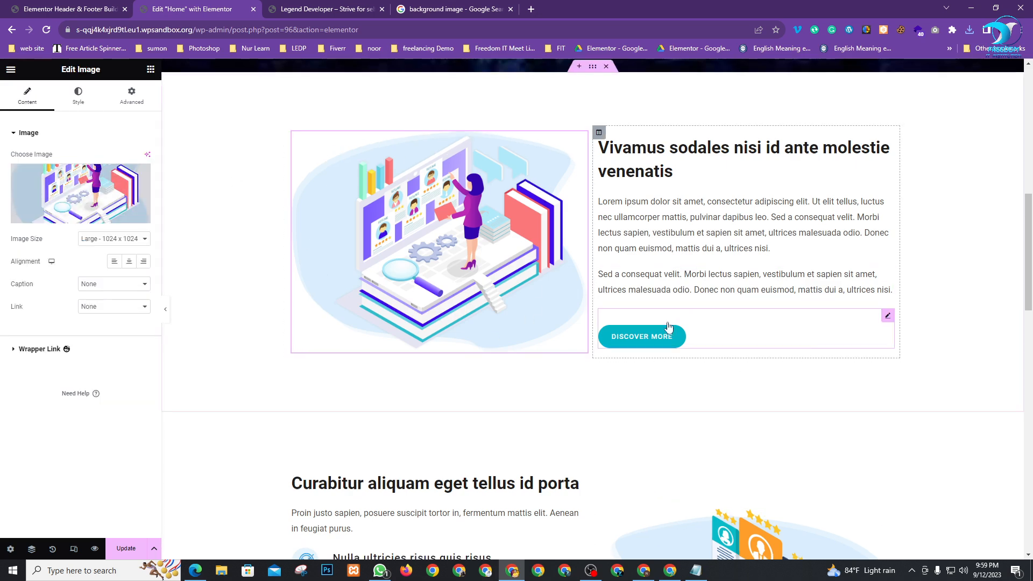
scroll(480, 299, down, 8)
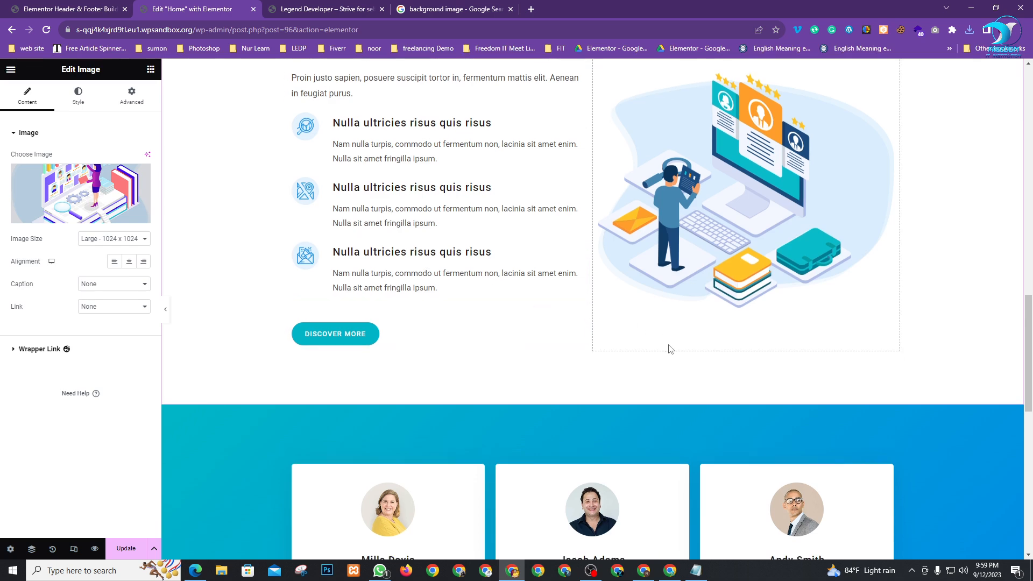
scroll(505, 410, down, 1)
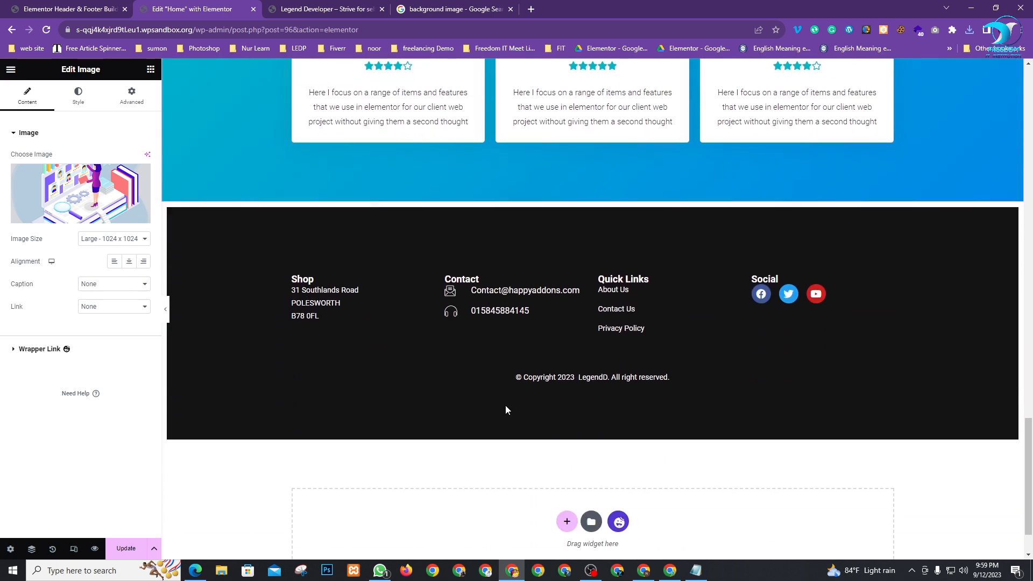
scroll(505, 411, up, 7)
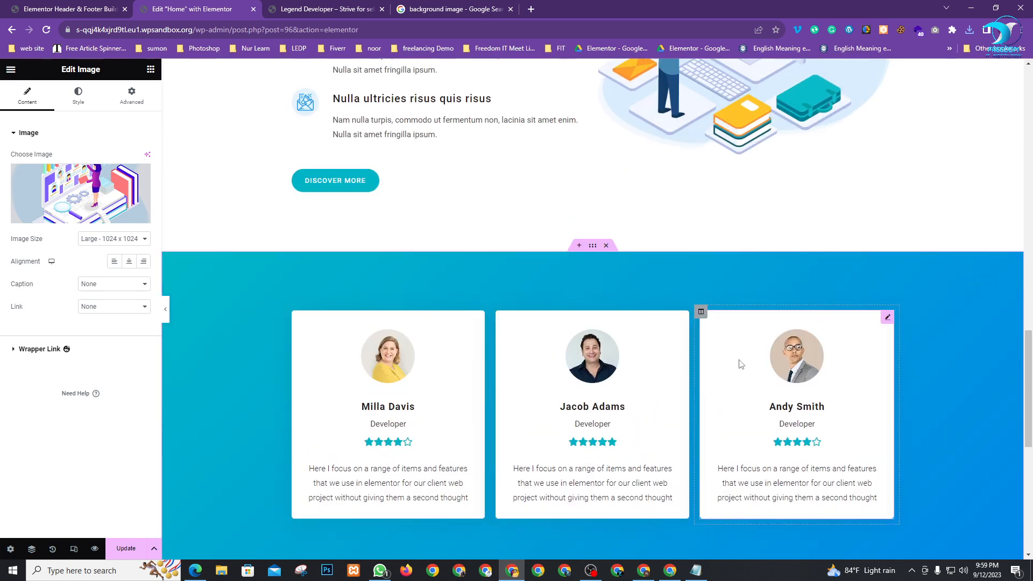
click(670, 571)
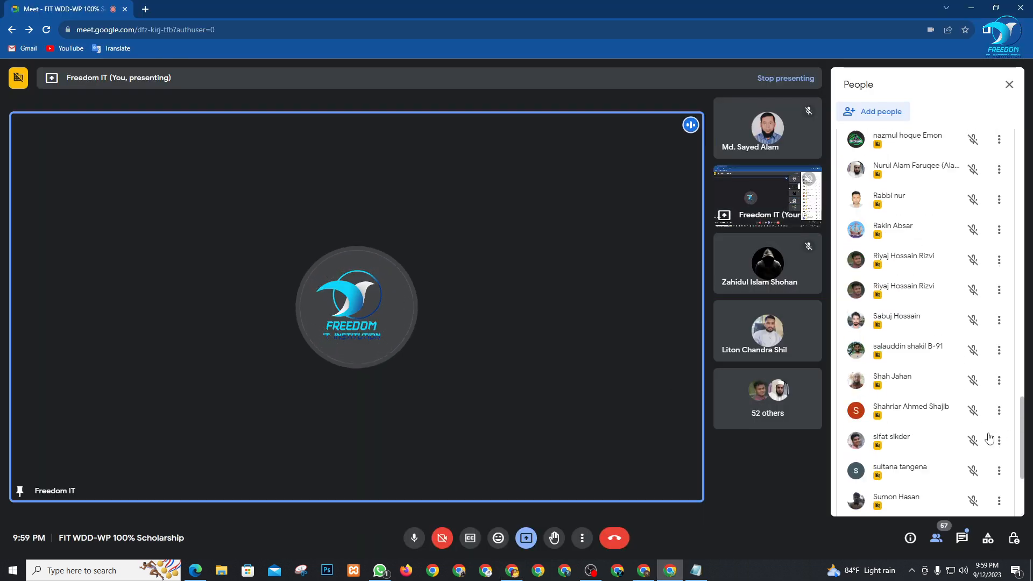
Close the Google Meet People panel so the presentation fills the stage
scroll(989, 438, up, 20)
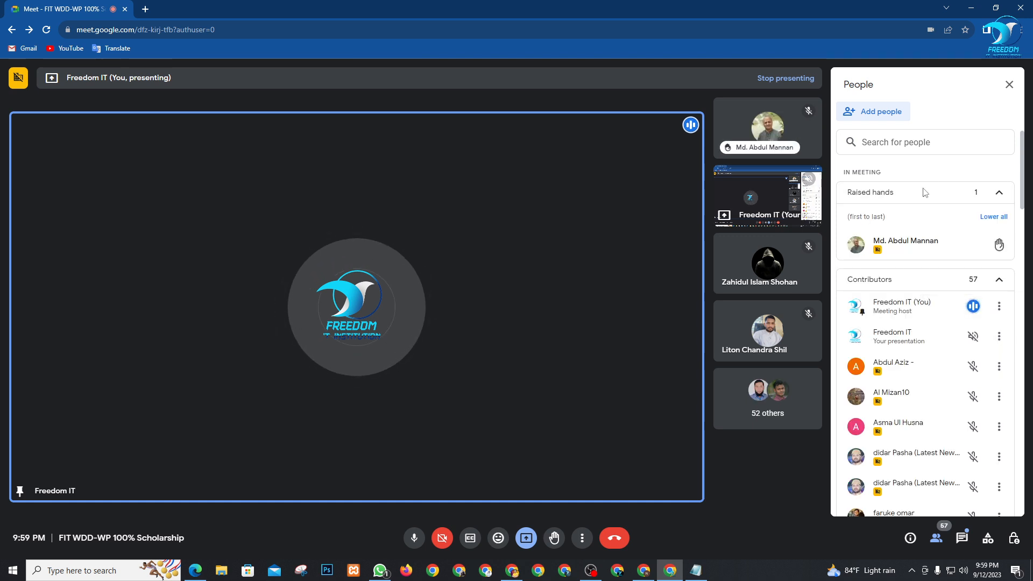
click(1010, 87)
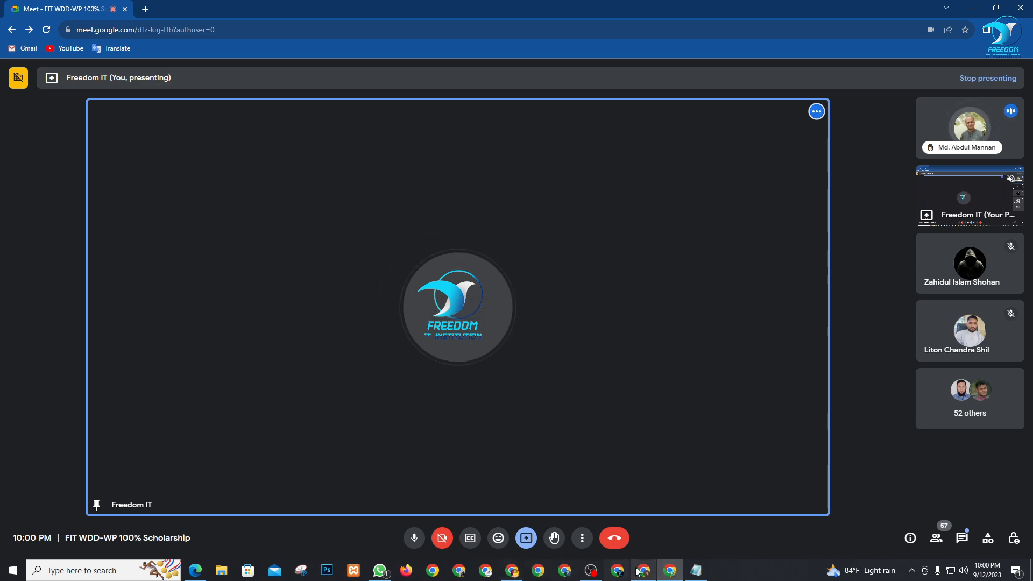
Return to the Elementor Home page editor and scroll the preview back to the top
click(512, 570)
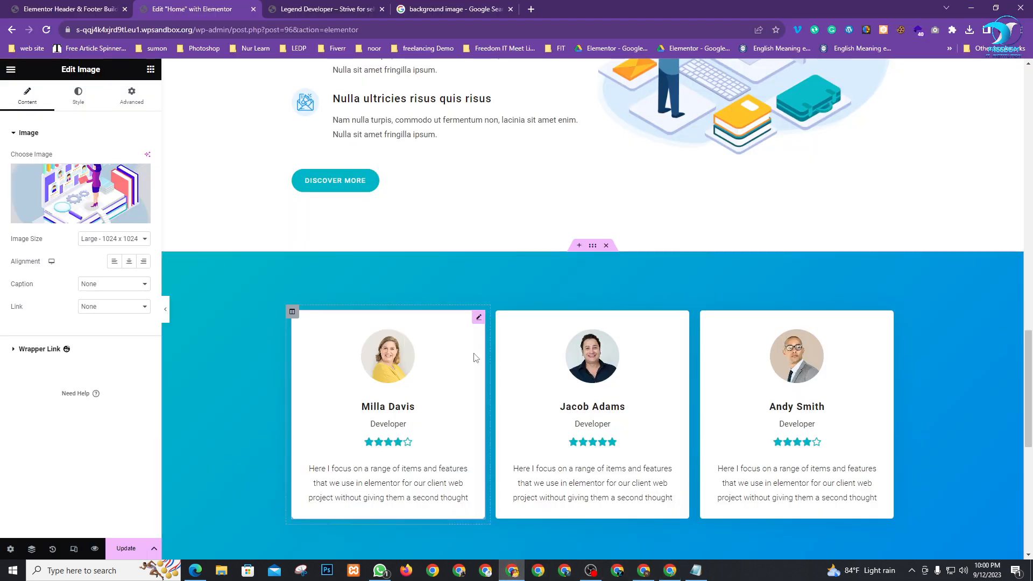
scroll(610, 397, up, 5)
scroll(611, 397, up, 10)
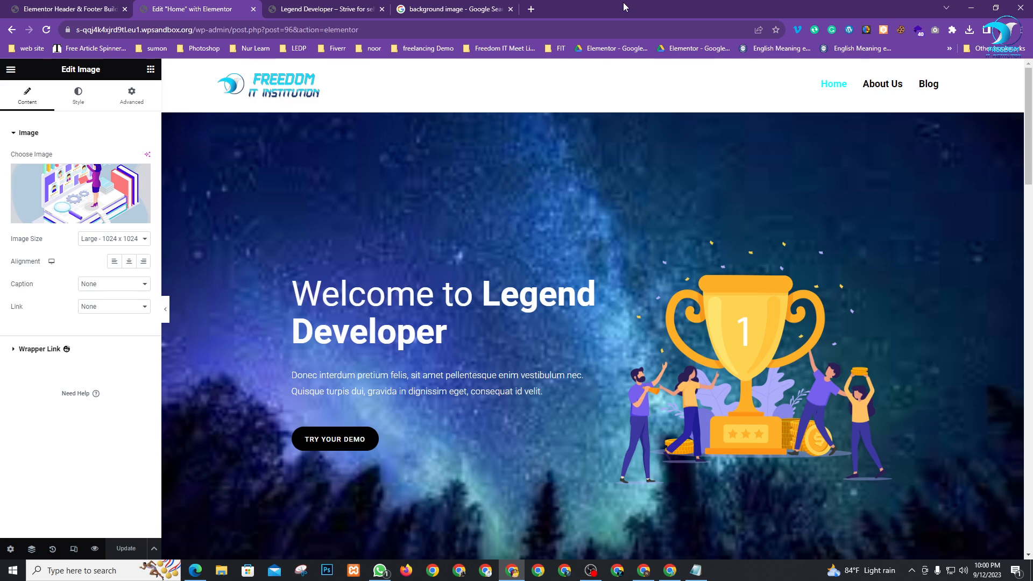
Search 'wpsandbox' in a new tab and start a Free Temp WP Site on wpsandbox.net
click(531, 9)
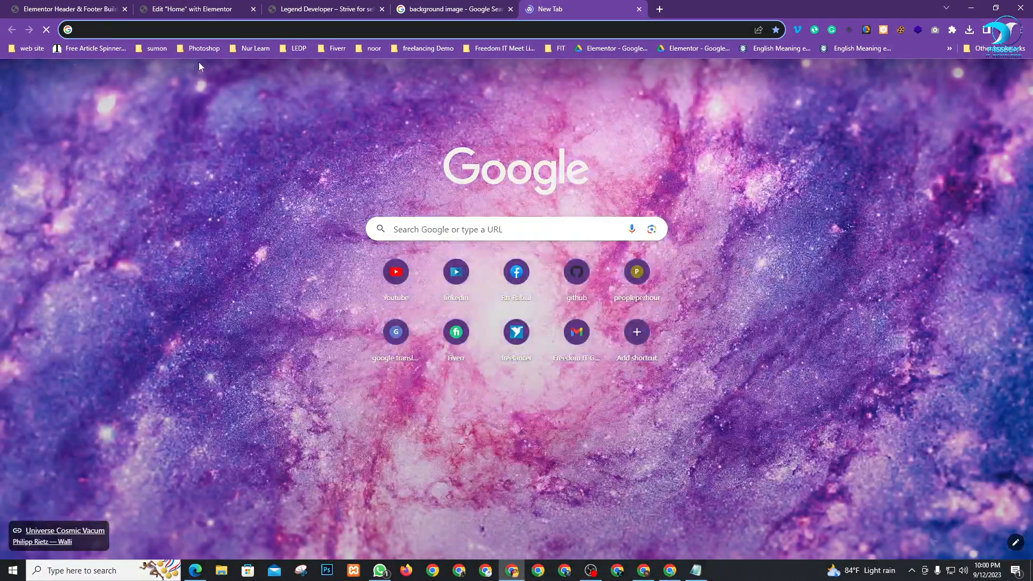
text(wpsandbox)
key(Return)
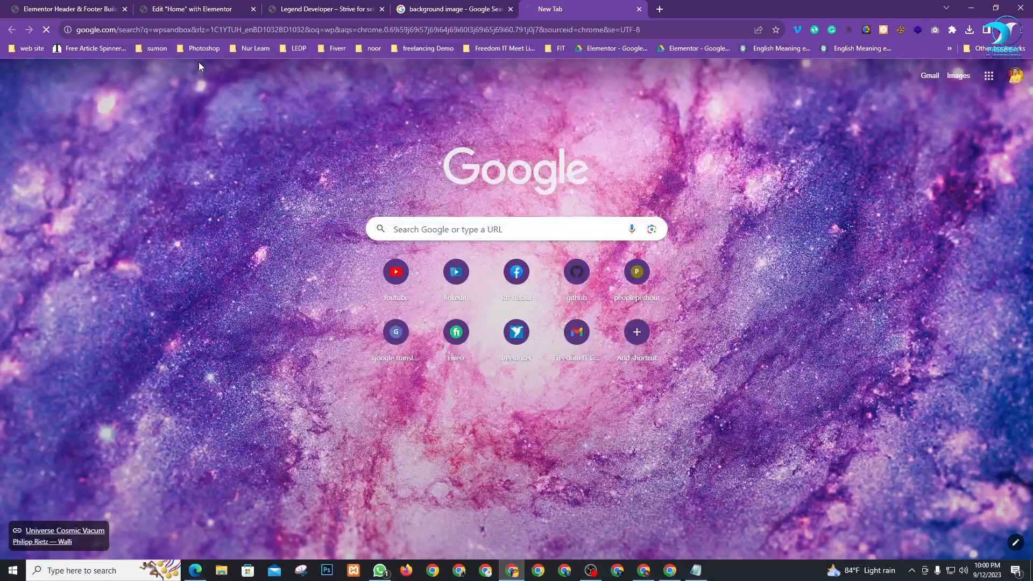
click(156, 194)
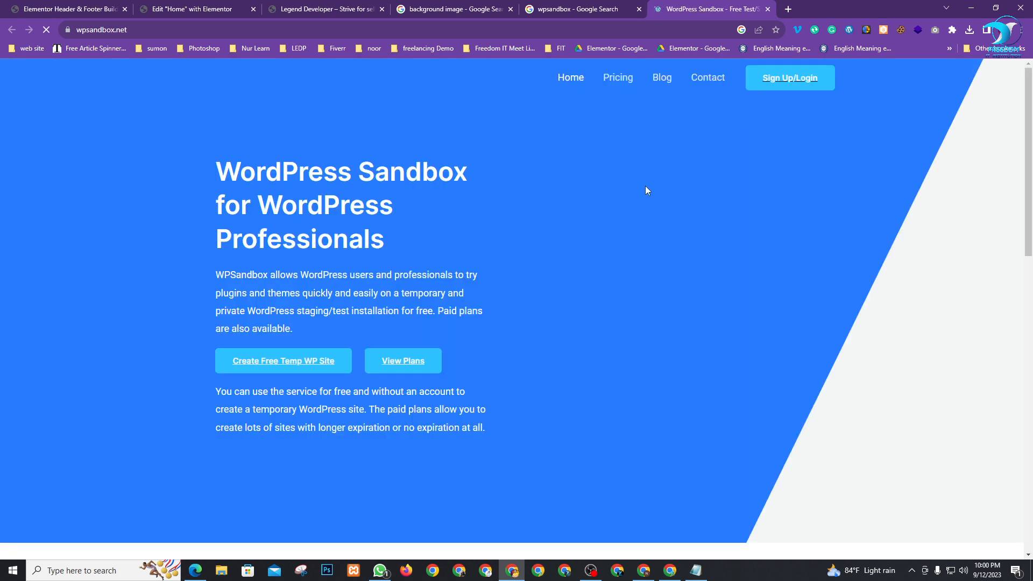
click(263, 365)
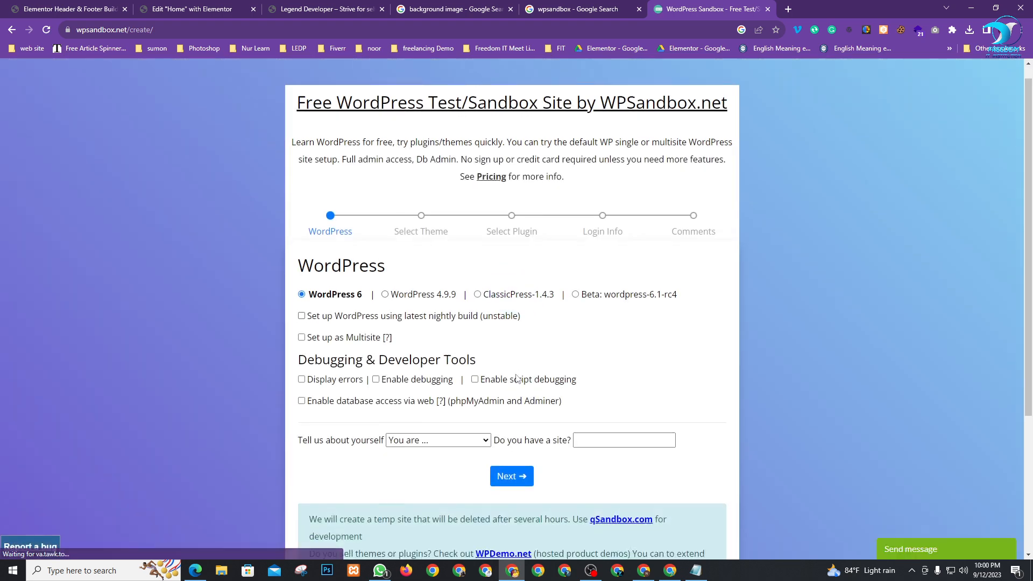
scroll(491, 280, down, 3)
Keep WordPress 6 and skip the theme and plugin steps
click(491, 281)
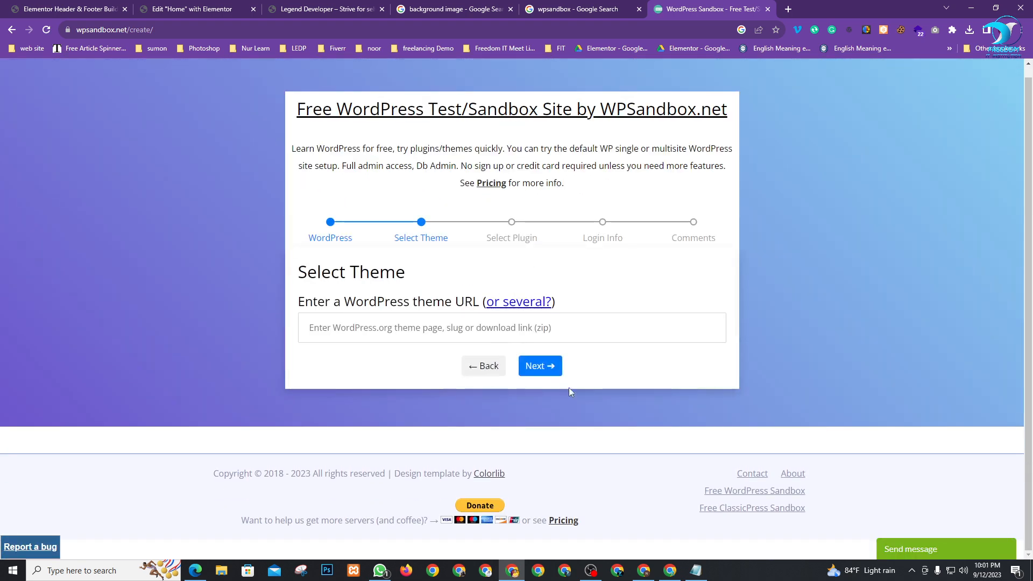
click(525, 366)
click(525, 366)
scroll(399, 216, down, 2)
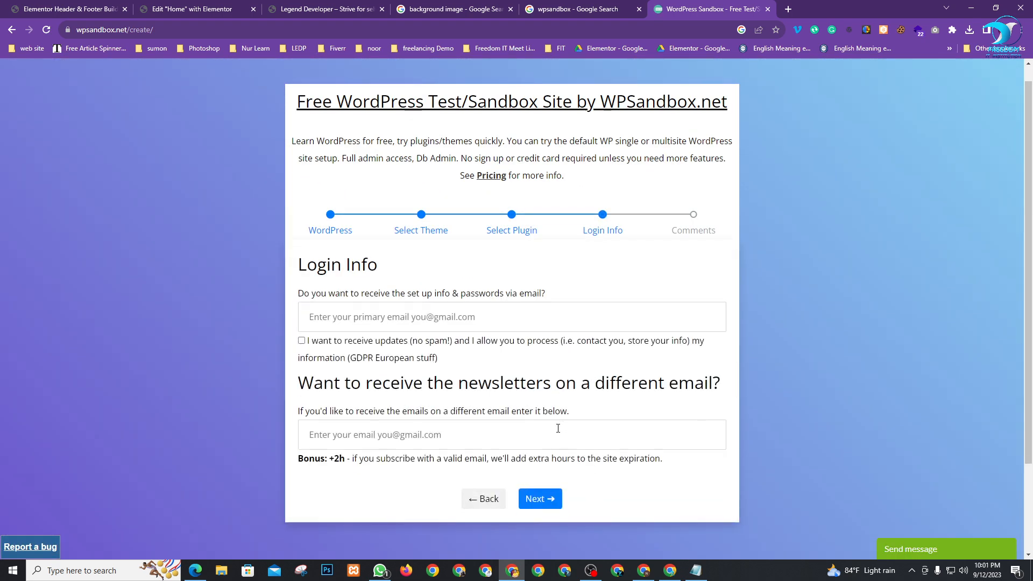
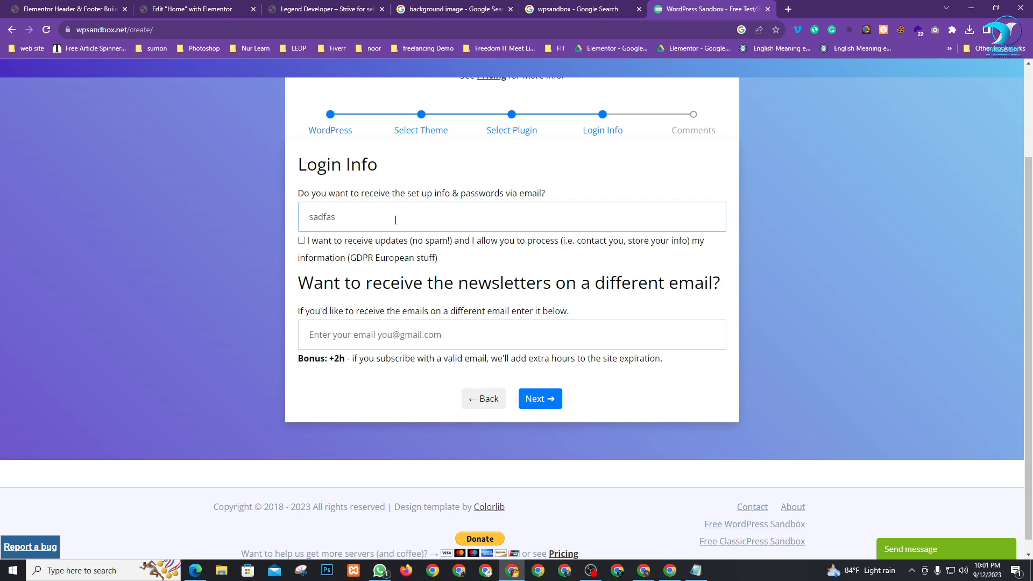
Enter the email address in the primary field and tick the updates consent box
click(301, 242)
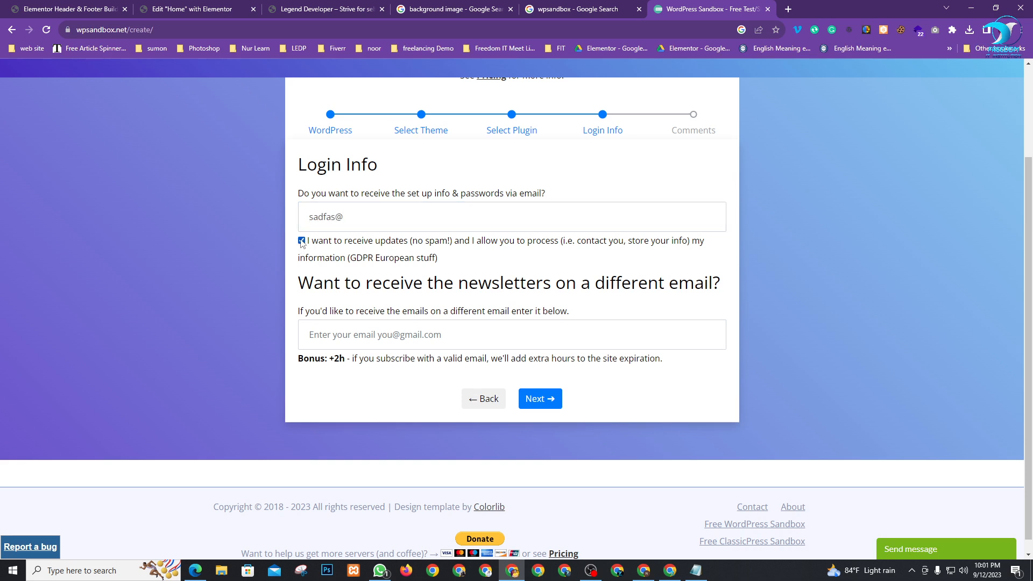
click(340, 336)
drag(348, 215, 233, 226)
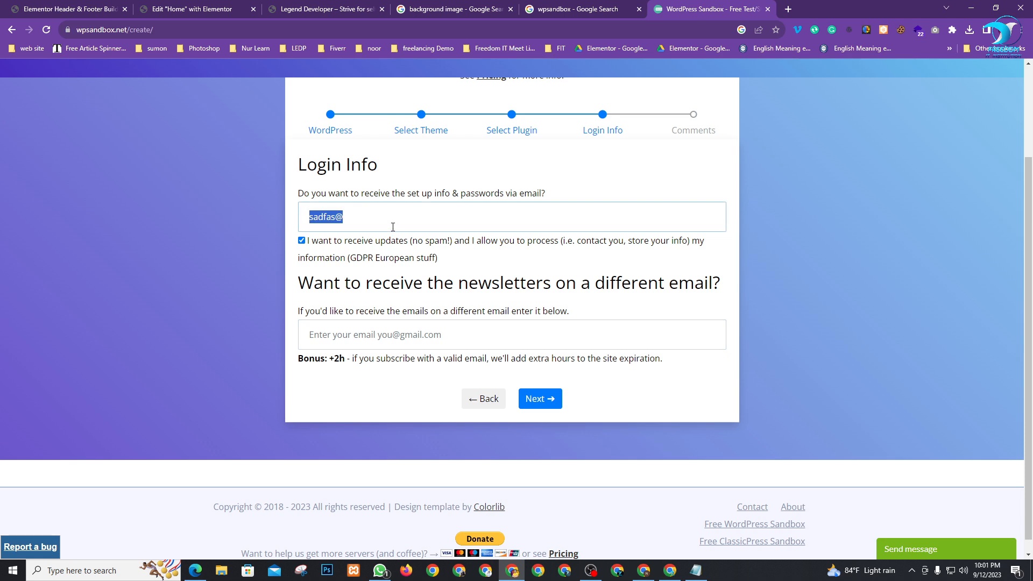
click(377, 214)
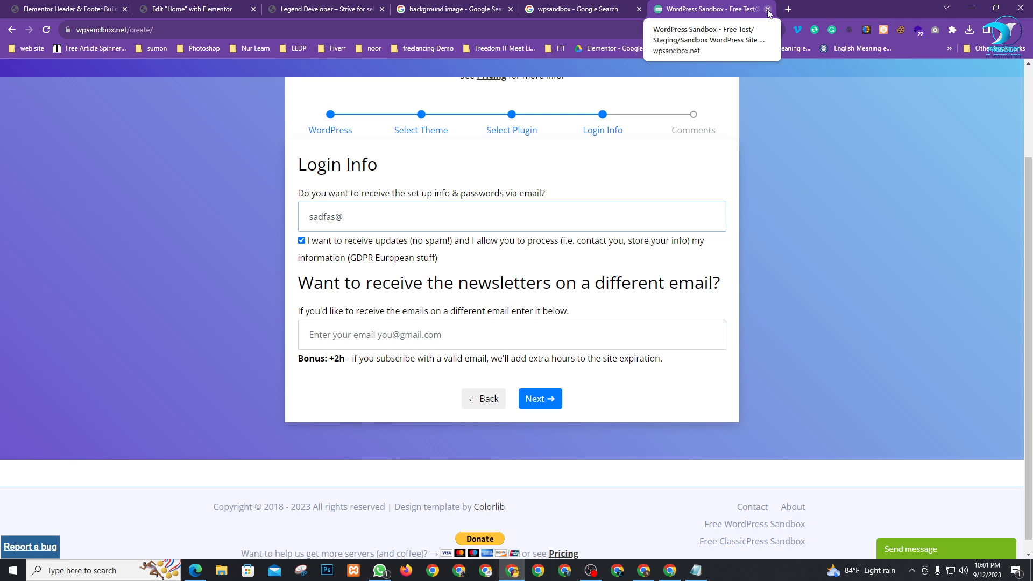
click(387, 217)
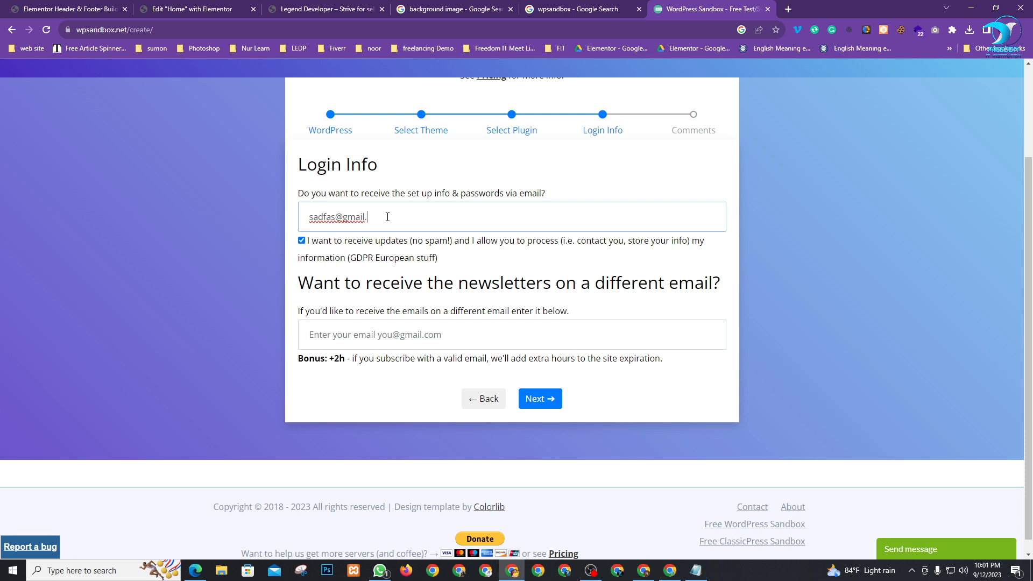
text(.com)
key(Tab)
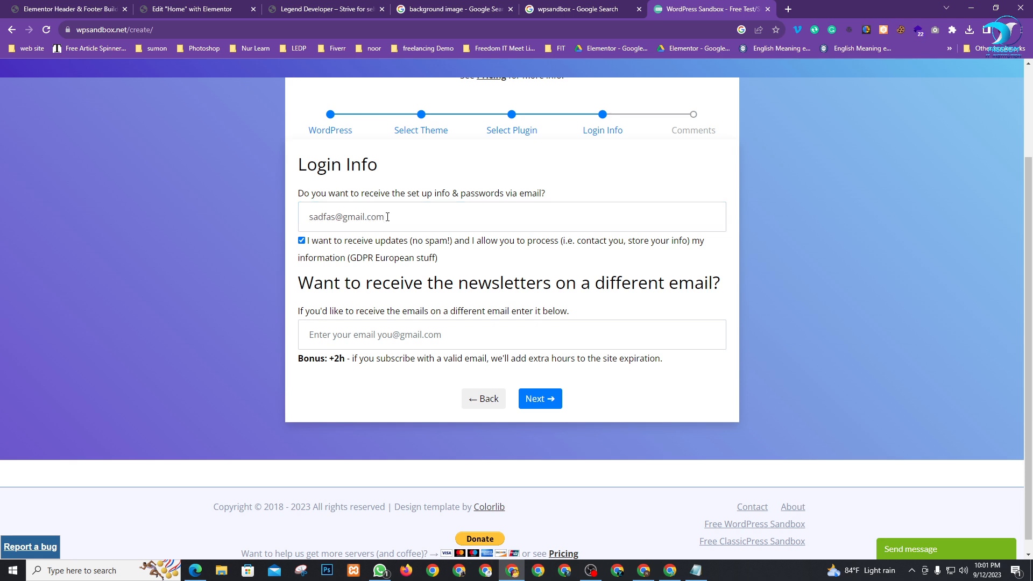
Copy the email into the second field, continue to Comments, and create the sandbox site
click(387, 216)
key(ctrl+a)
key(ctrl+c)
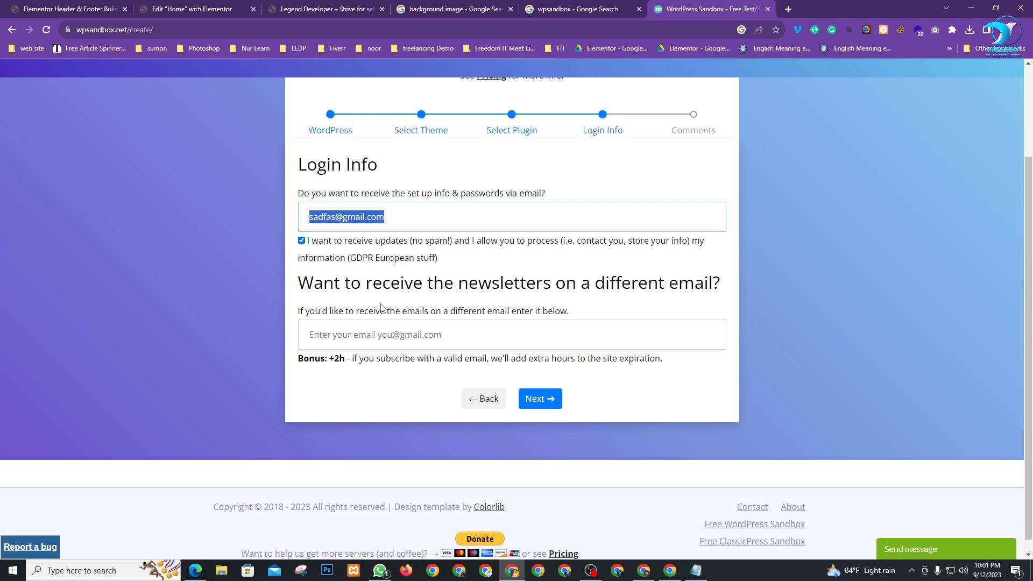
click(381, 337)
key(ctrl+v)
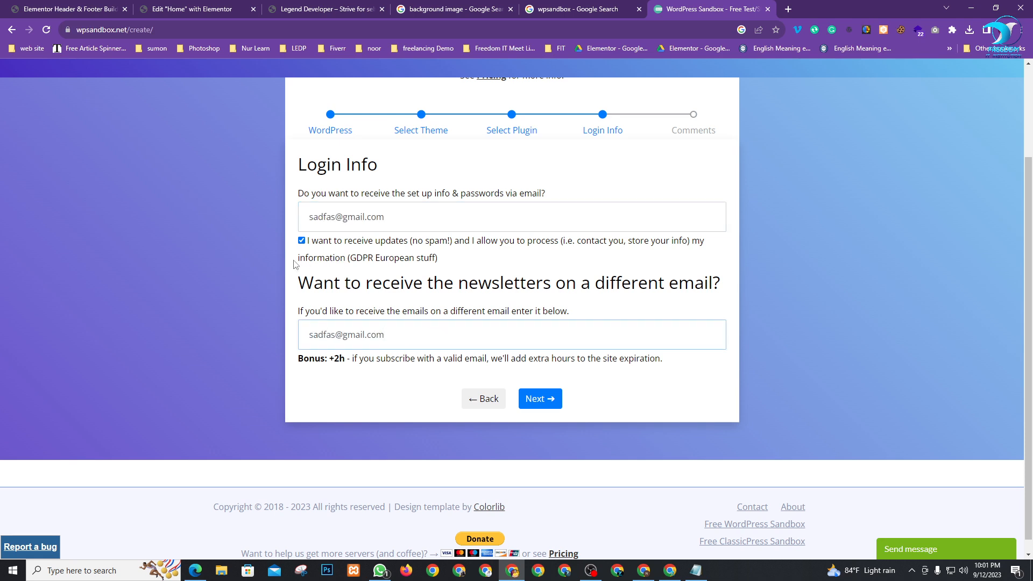
click(535, 397)
click(554, 380)
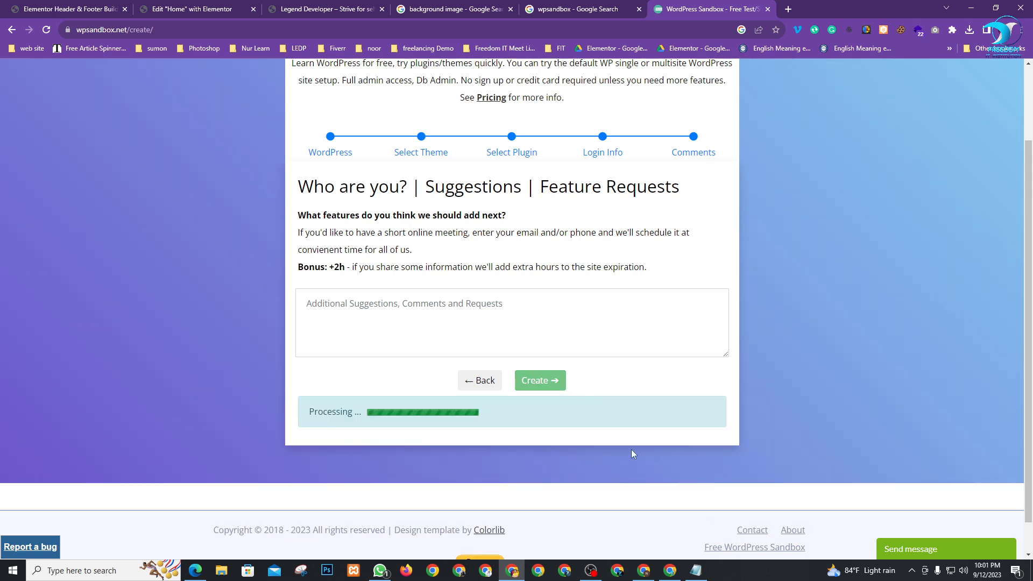
scroll(464, 295, down, 1)
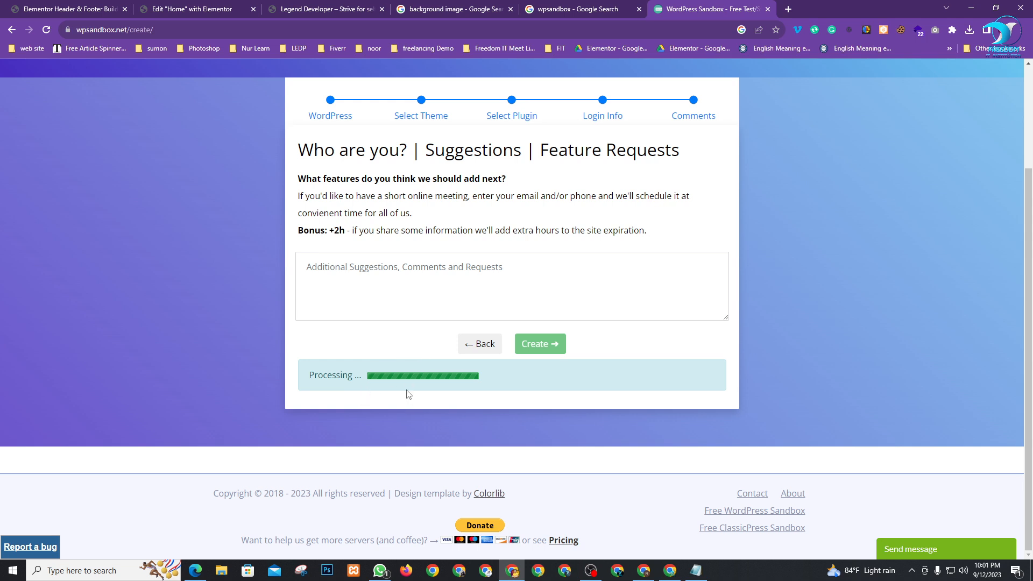
Select and copy the site address, admin login link, username, password and access code from the records box
click(437, 456)
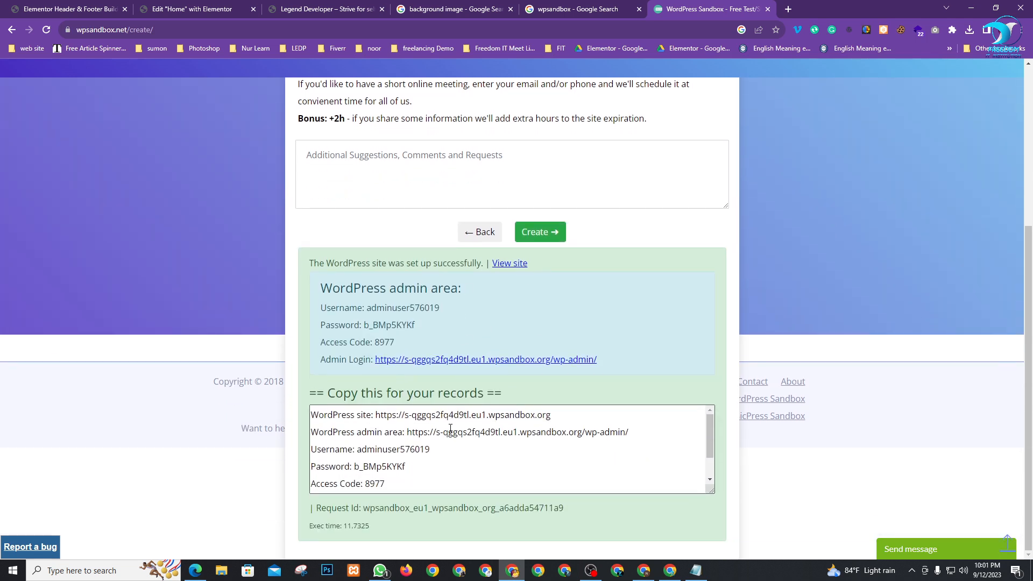
key(ctrl+a)
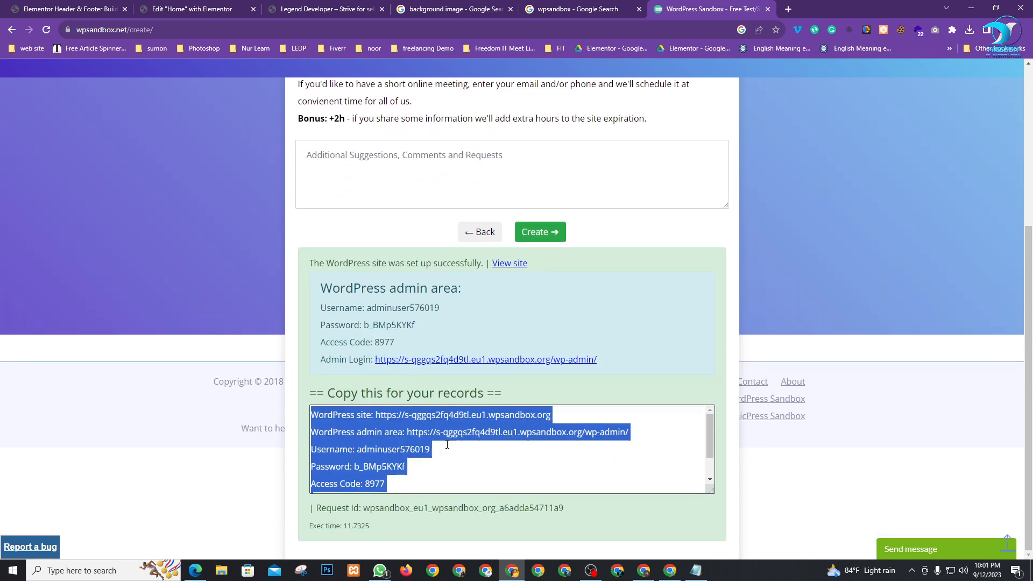
click(451, 456)
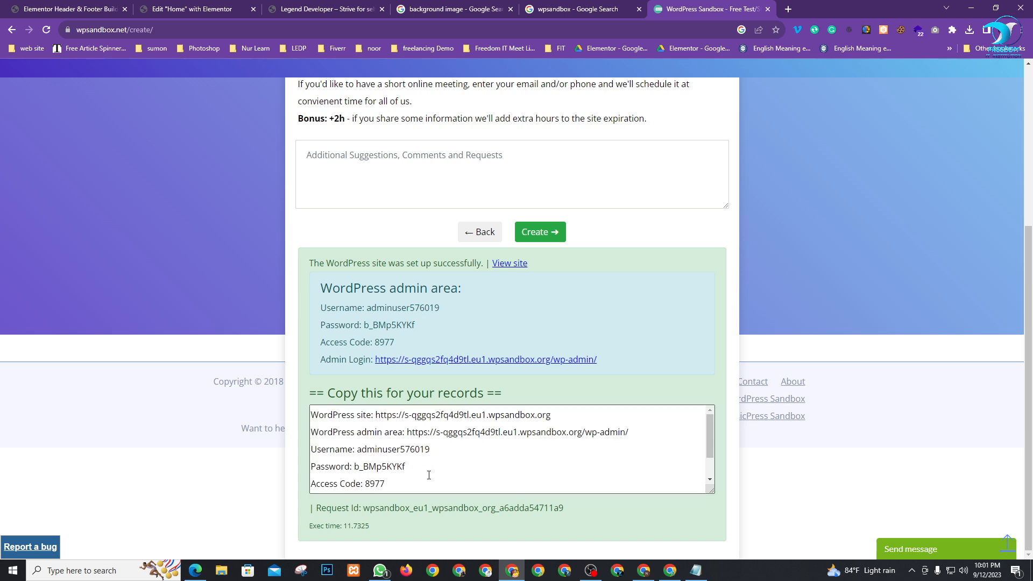
key(ctrl+a)
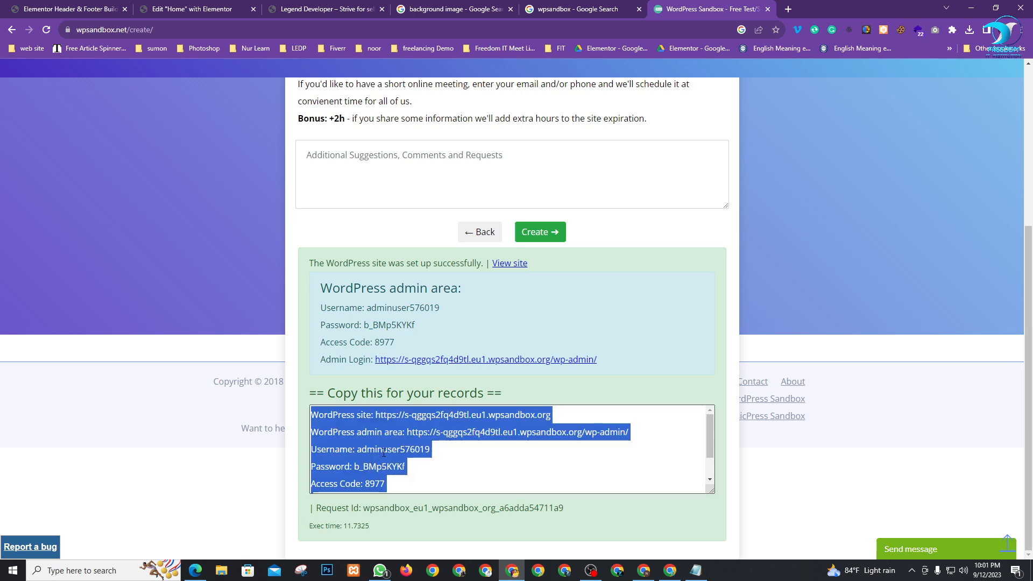
click(418, 449)
drag(430, 449, 356, 449)
key(ctrl+a)
click(399, 455)
key(ctrl+a)
click(406, 458)
key(ctrl+a)
click(443, 448)
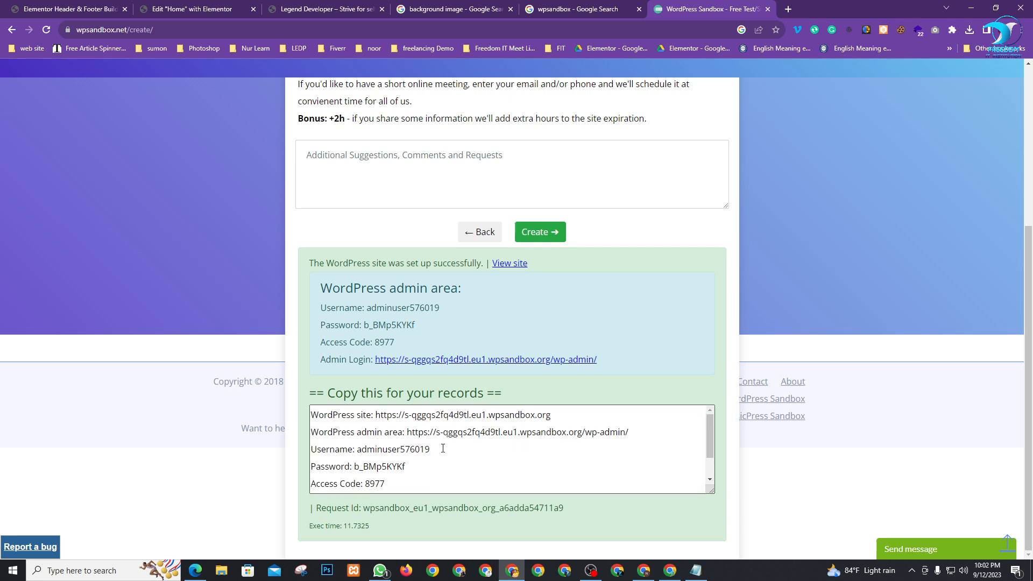
click(567, 391)
Close the sandbox, search and image tabs and review the Elementor Home page editor
click(768, 9)
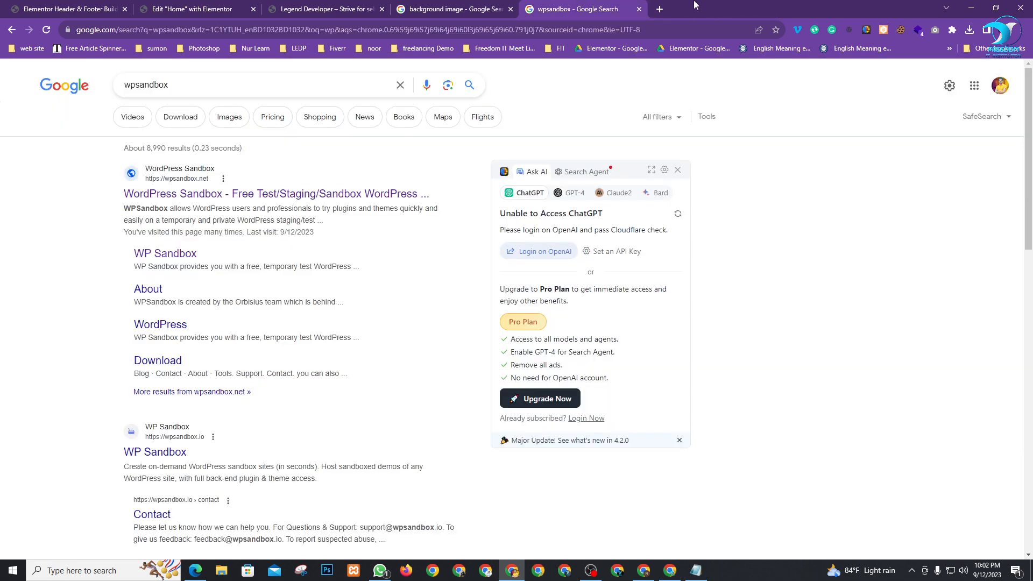
click(638, 9)
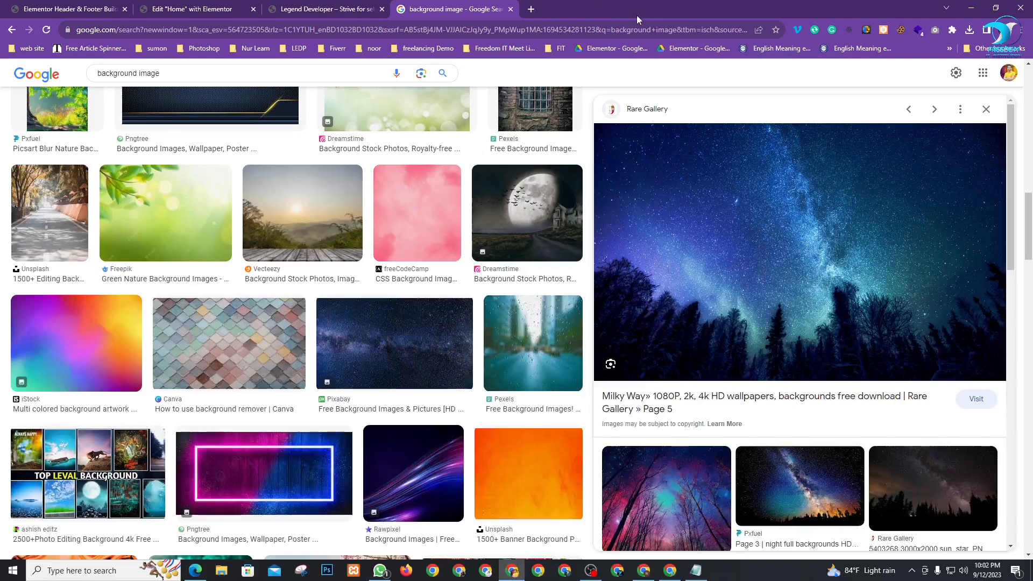
click(510, 9)
click(194, 9)
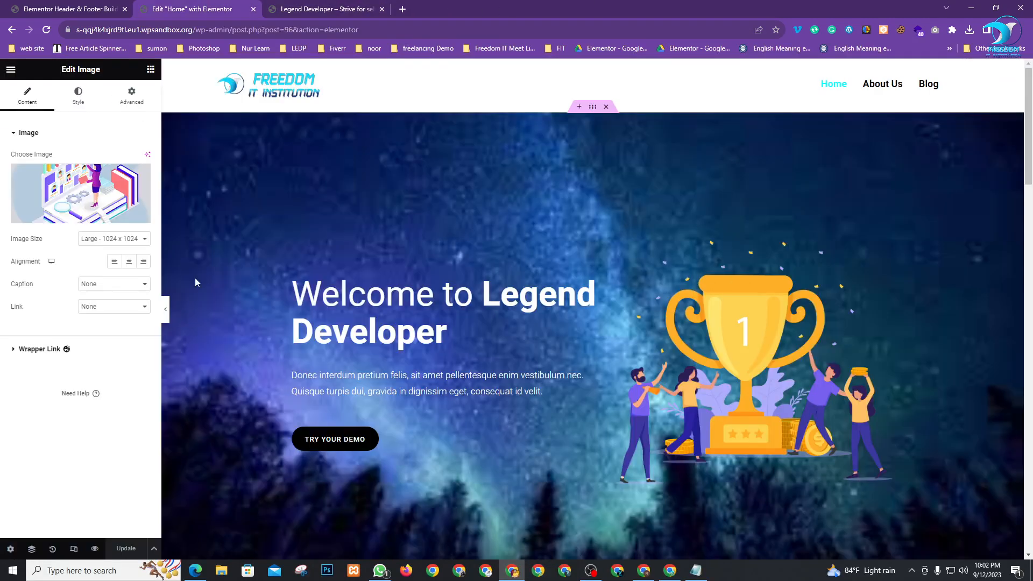
scroll(484, 299, down, 9)
scroll(502, 290, down, 7)
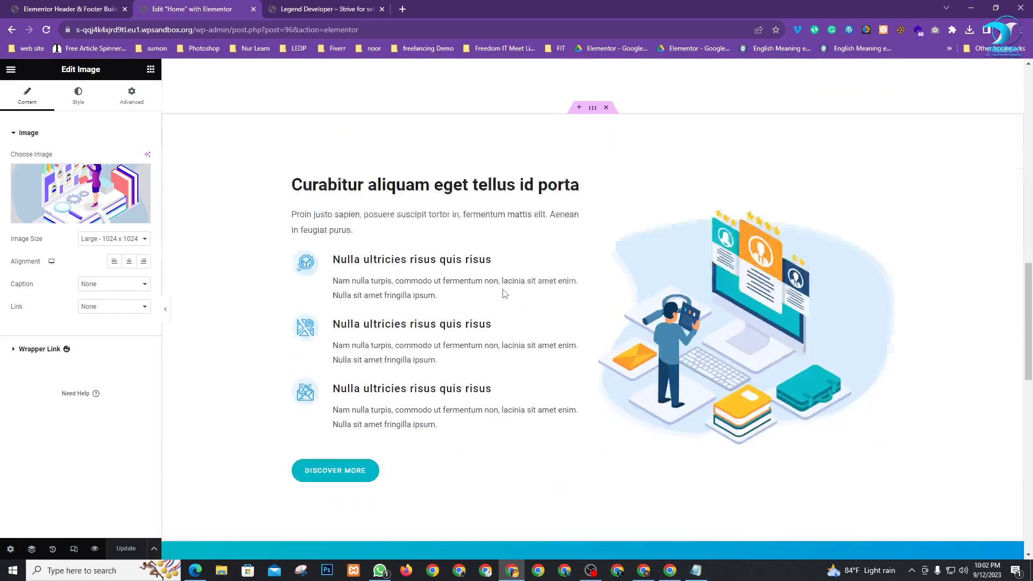
scroll(504, 295, down, 12)
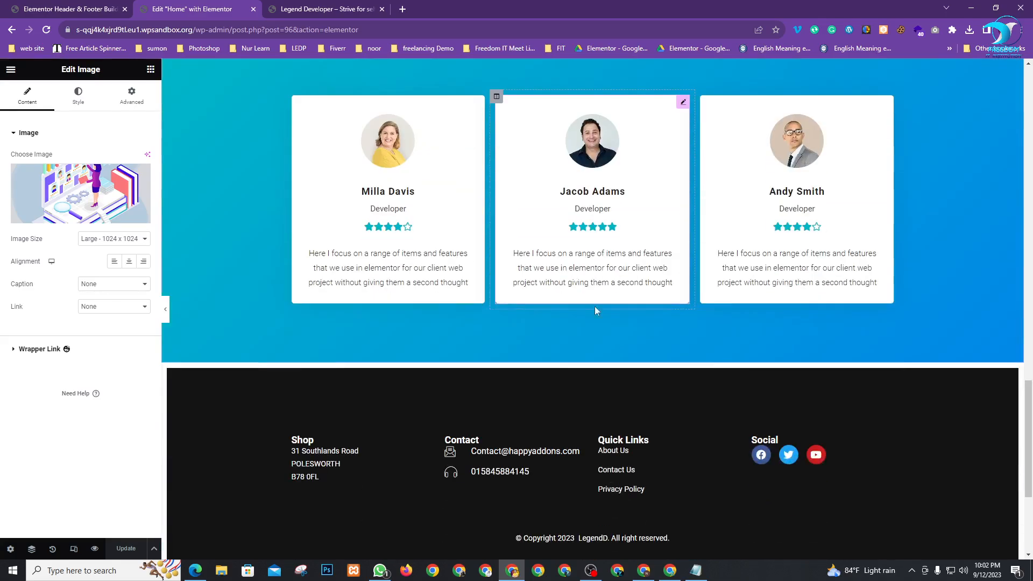
scroll(598, 384, up, 20)
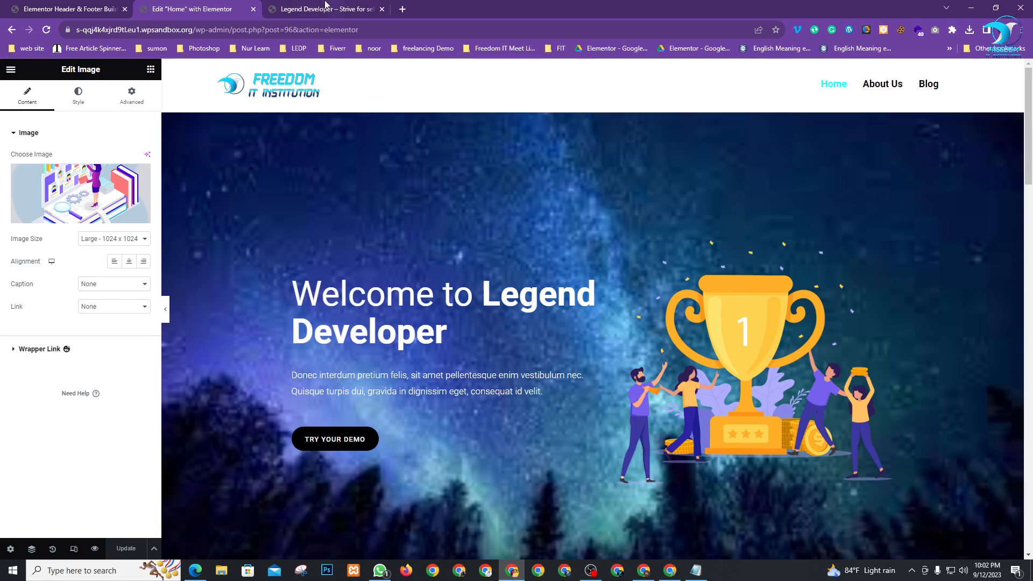
Compare the live site with the editor, ending on the Header & Footer Builder templates list
click(322, 7)
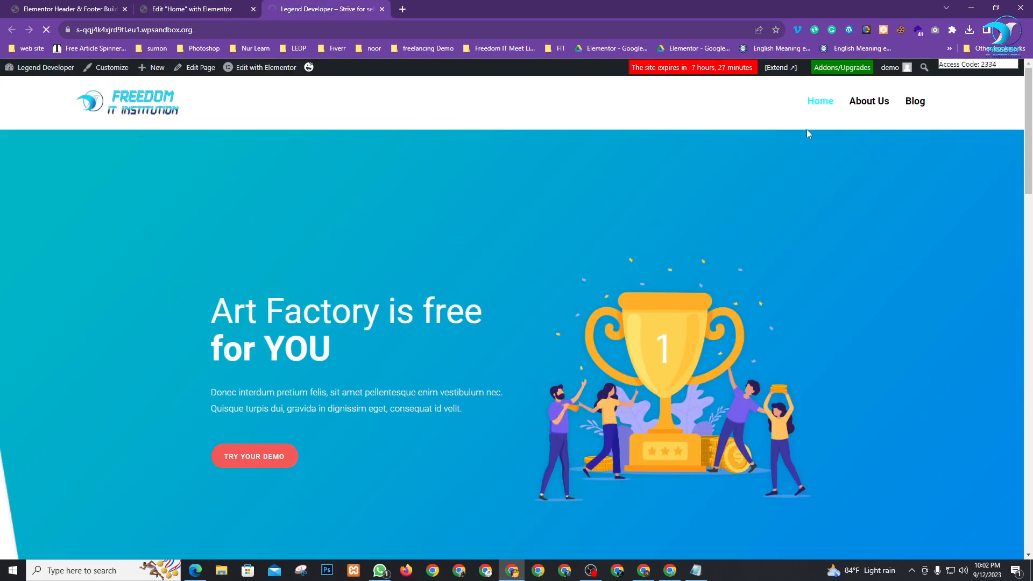
click(188, 9)
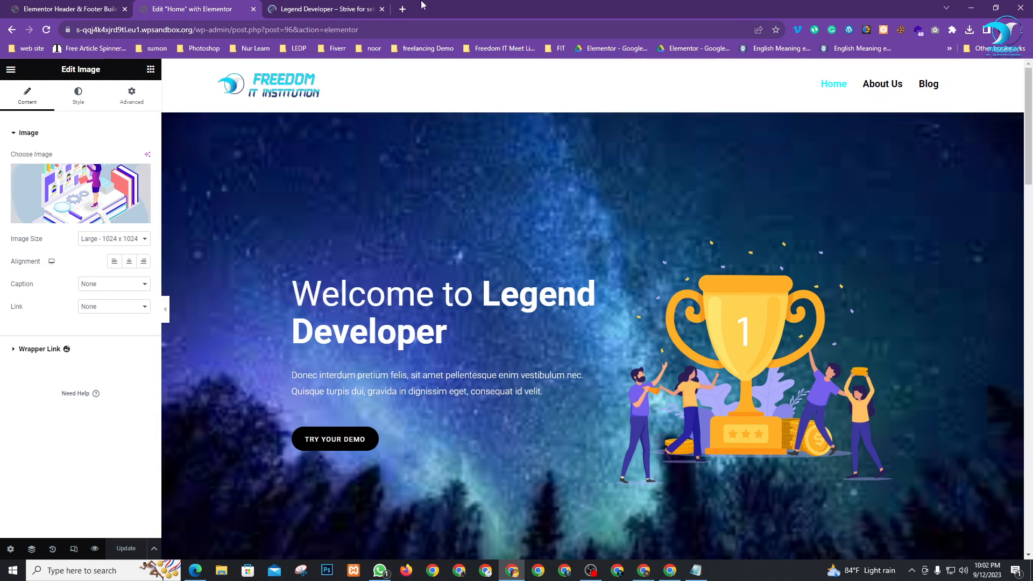
click(323, 9)
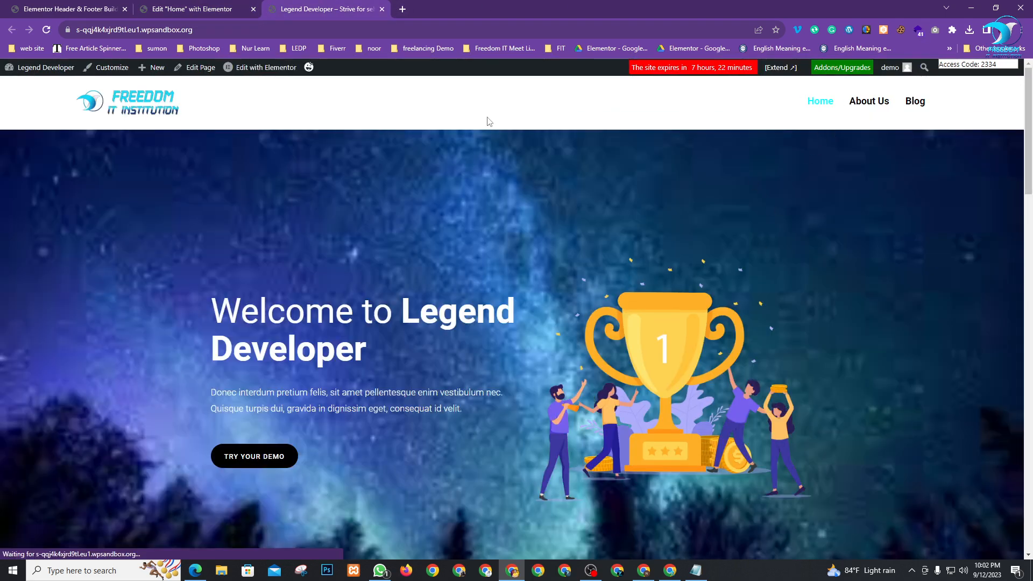
click(199, 8)
click(39, 8)
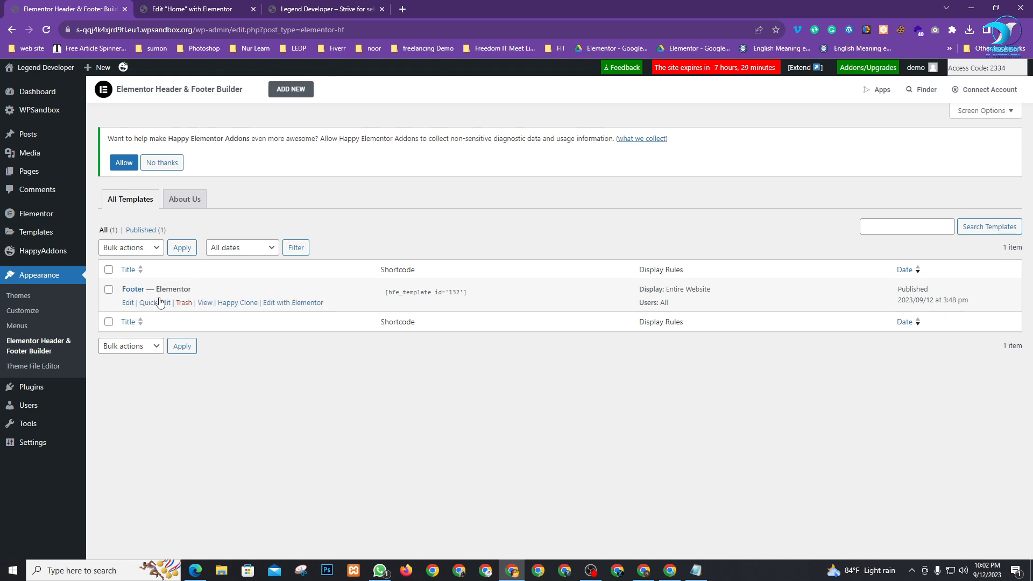
click(312, 8)
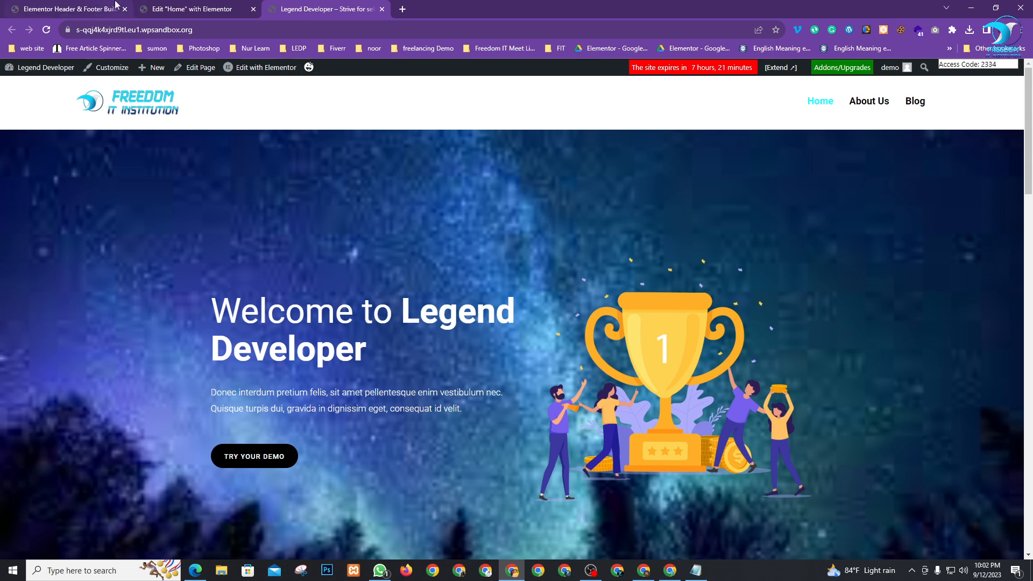
click(184, 5)
click(96, 8)
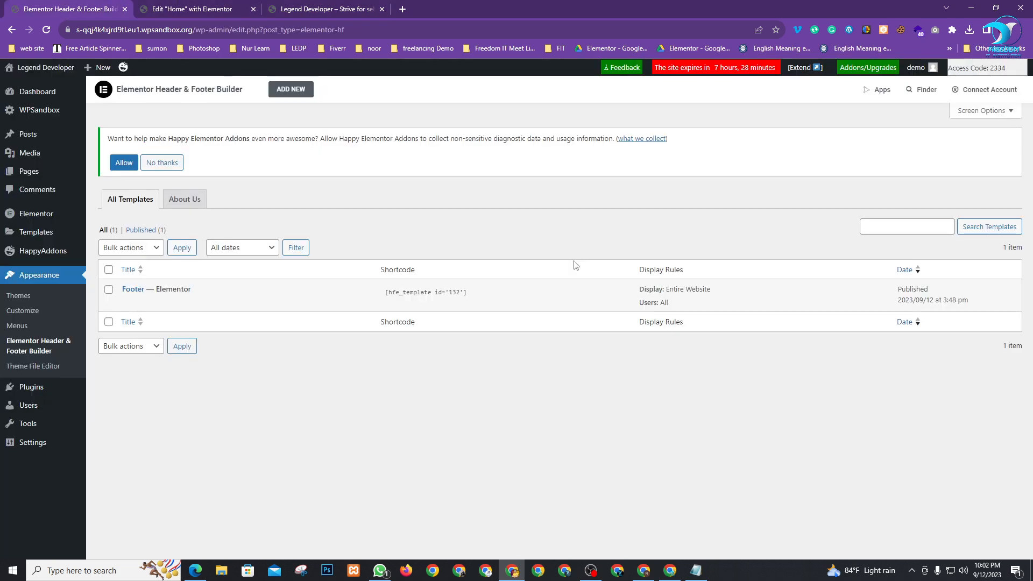
Add and publish a Header-type template titled Header for Entire Website and All roles, then edit in Elementor
click(292, 90)
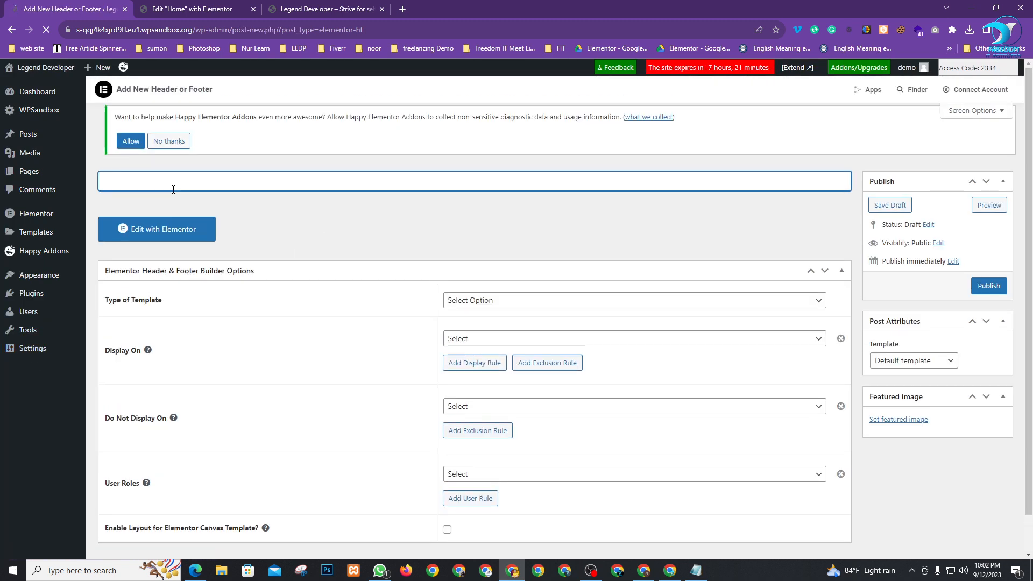
text(He)
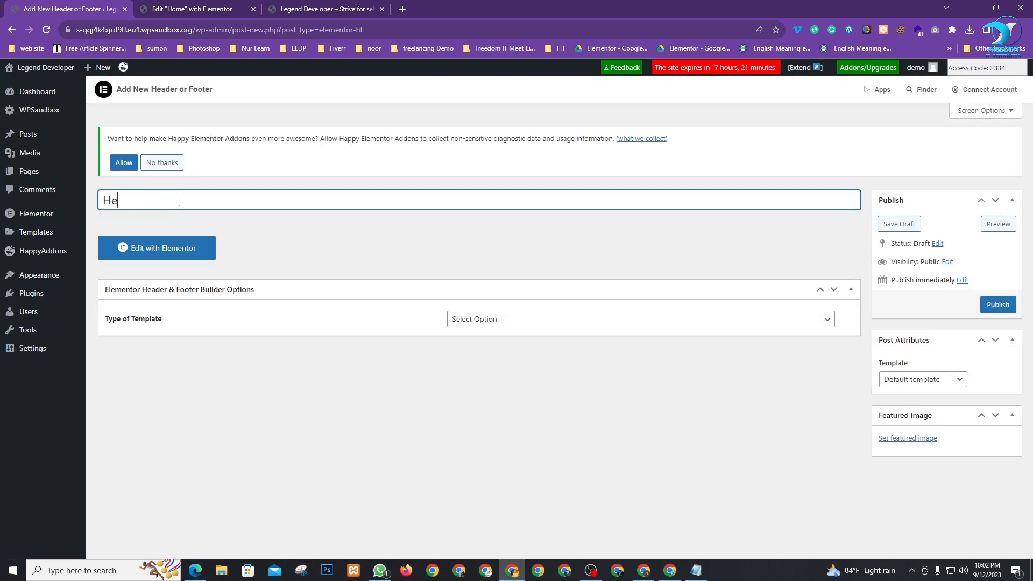
text(ader)
click(605, 322)
click(546, 346)
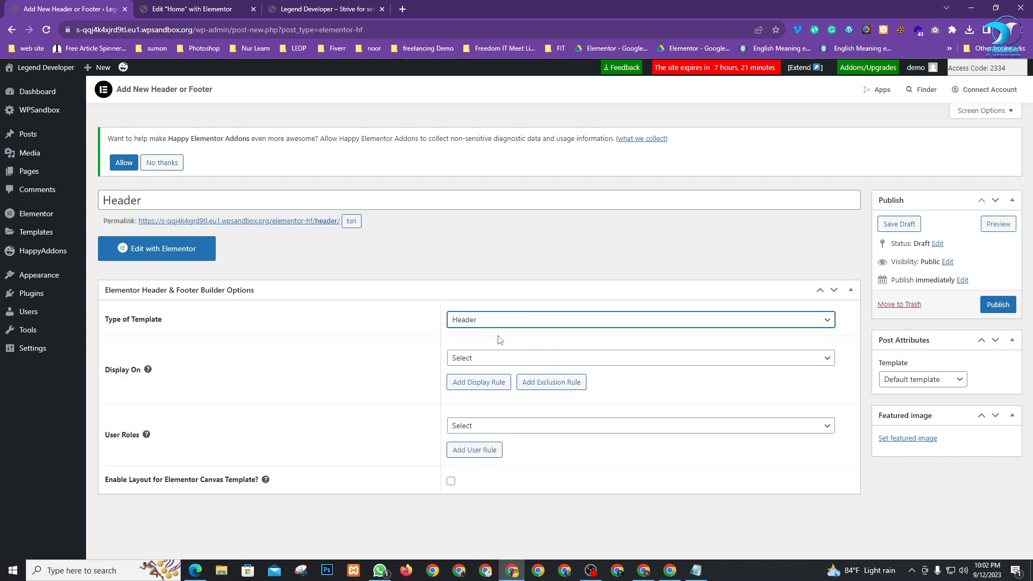
click(500, 359)
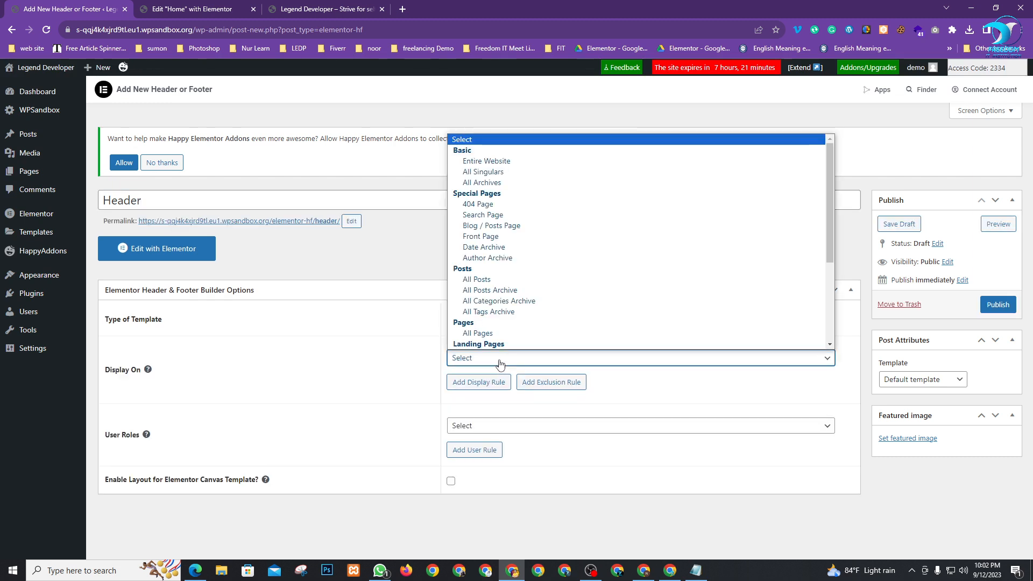
click(490, 162)
click(498, 427)
click(487, 456)
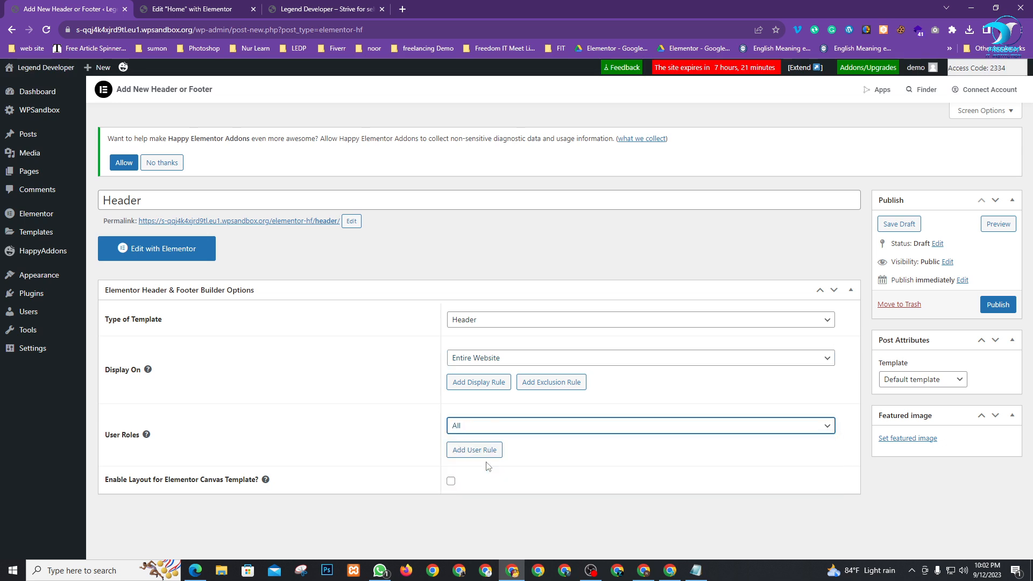
click(1000, 309)
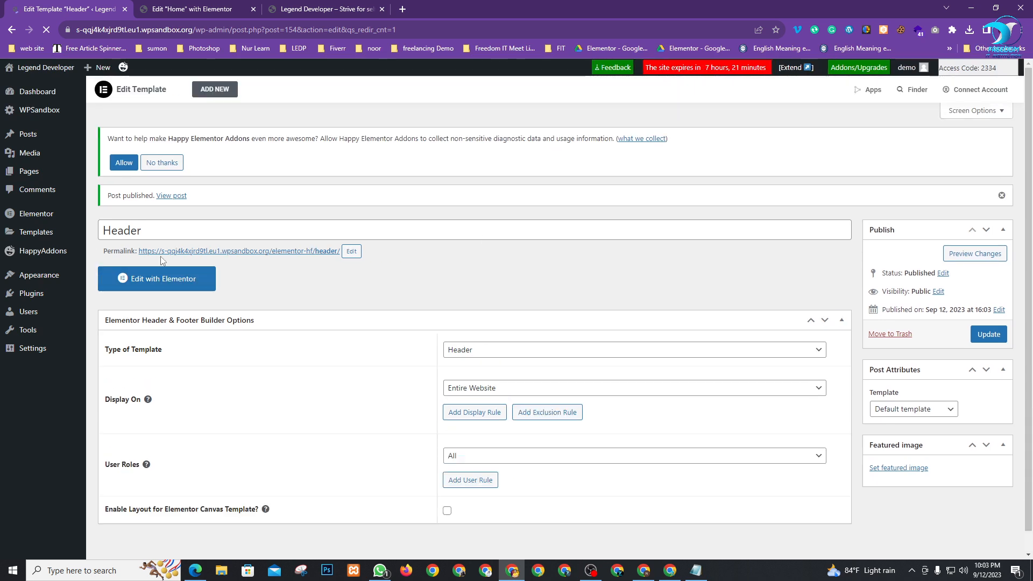
click(156, 277)
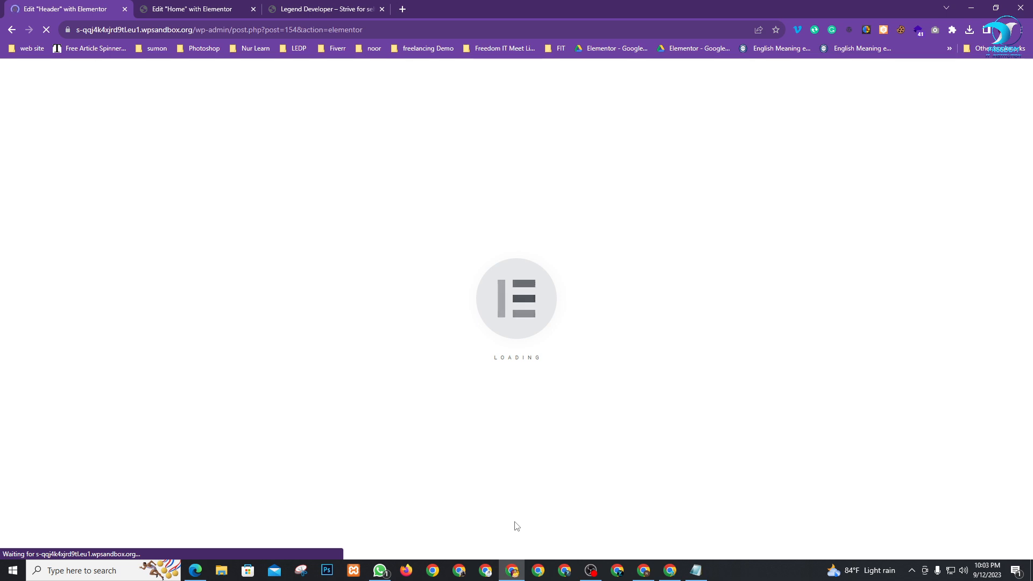
Switch to the Header template editor and search the HappyAddons block library for 'heade'
click(226, 9)
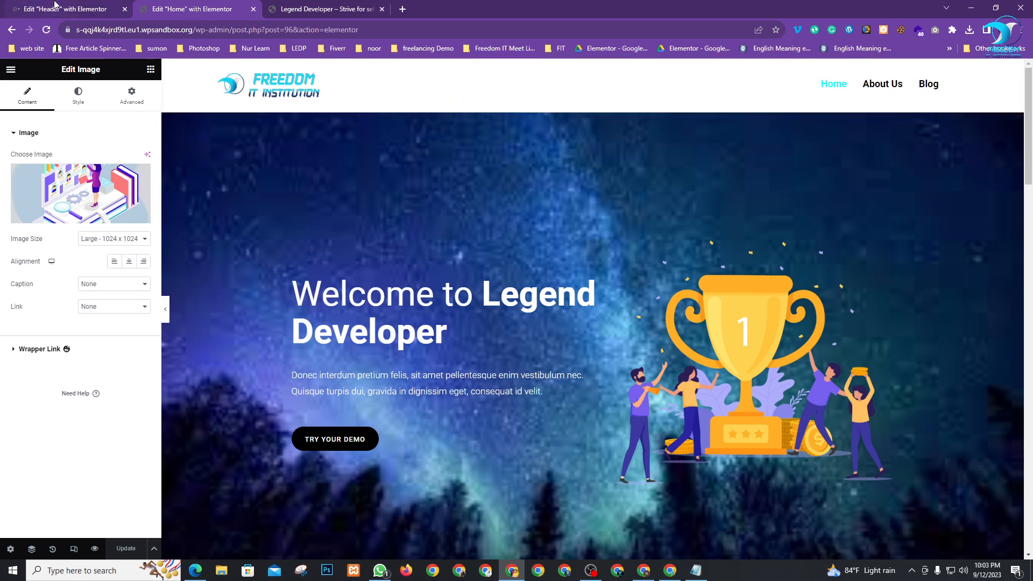
click(54, 4)
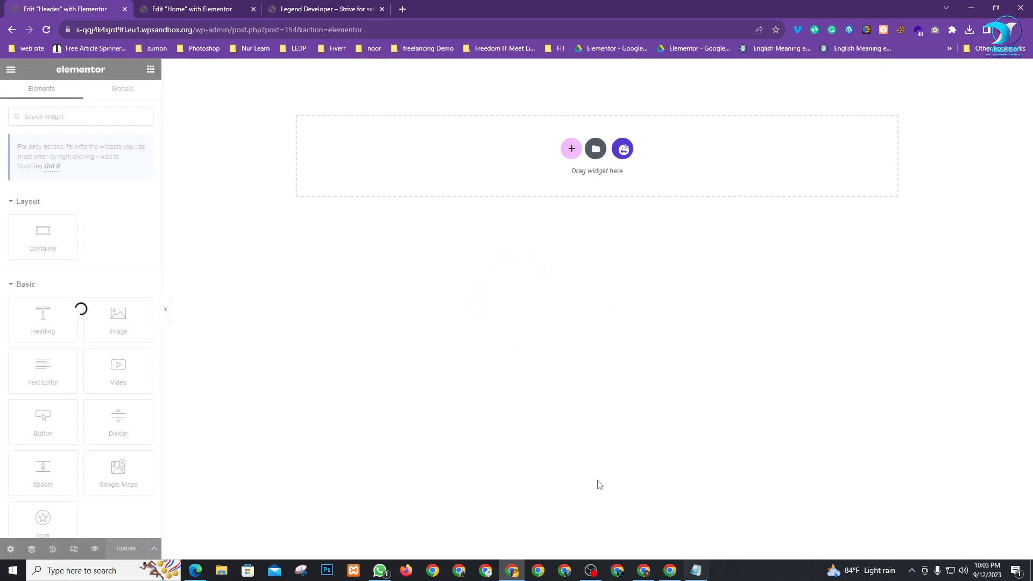
click(623, 150)
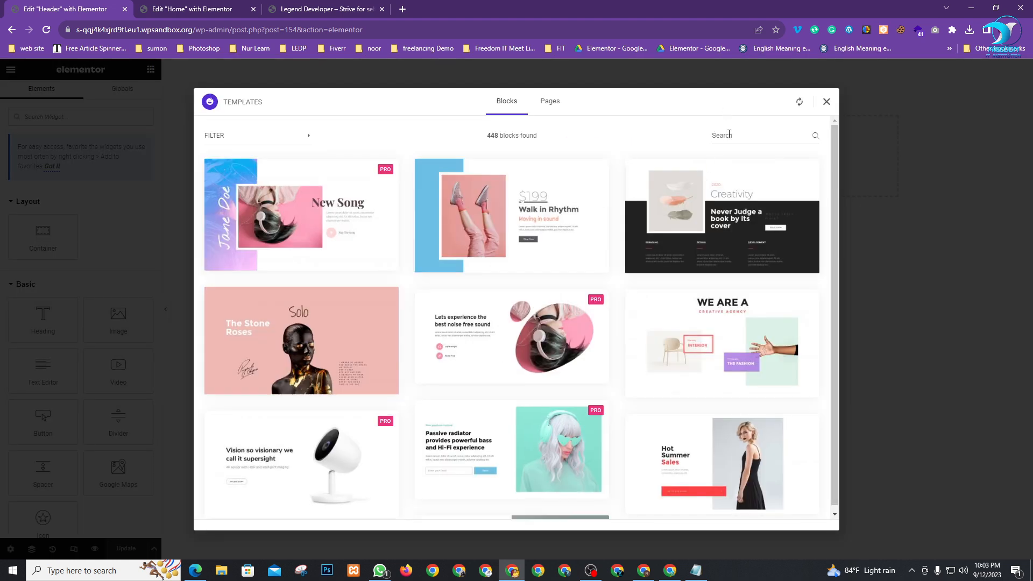
click(729, 135)
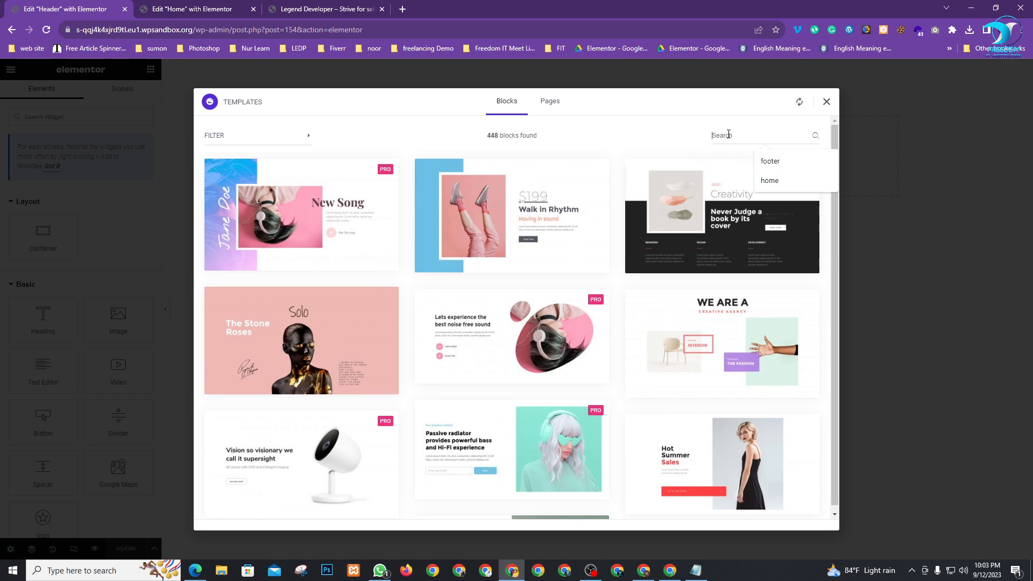
text(header)
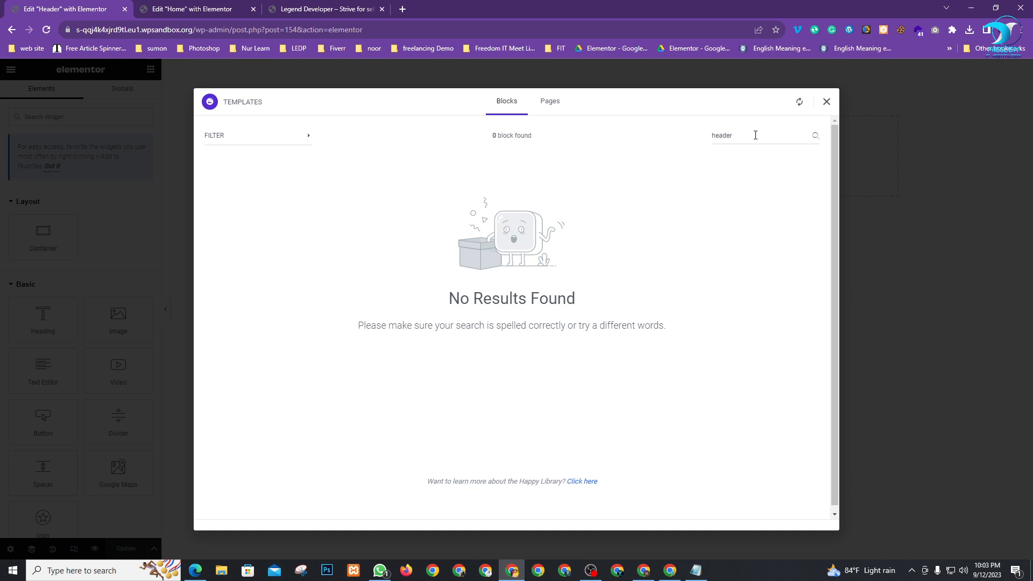
Browse the block categories, change the library search to 'nav', then clear it
click(291, 148)
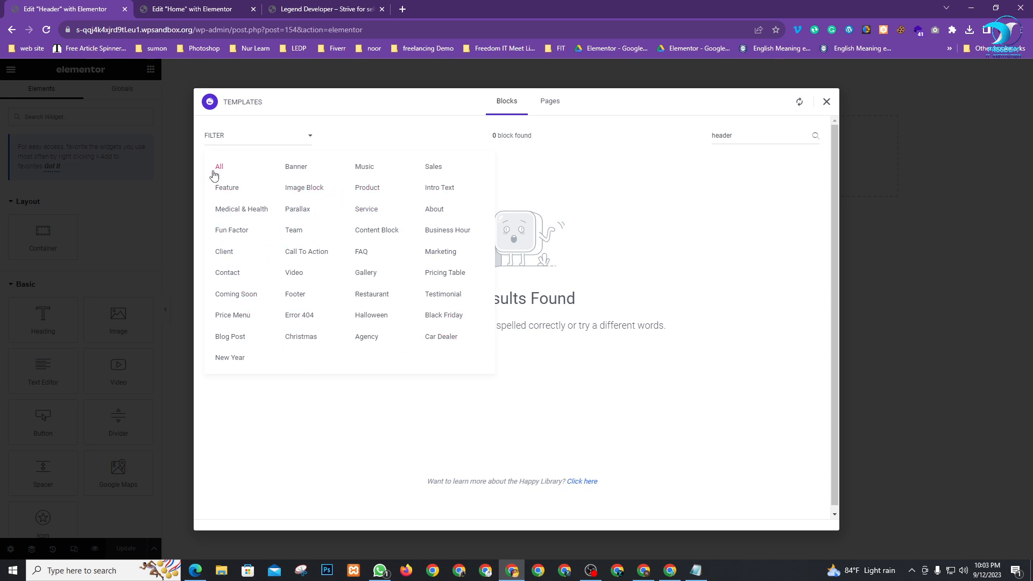
click(475, 491)
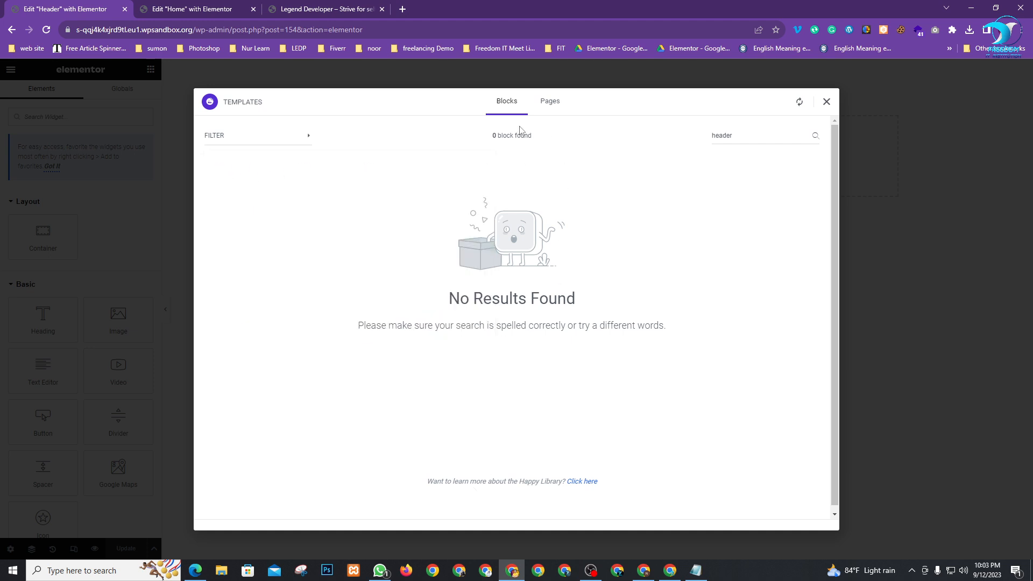
click(256, 138)
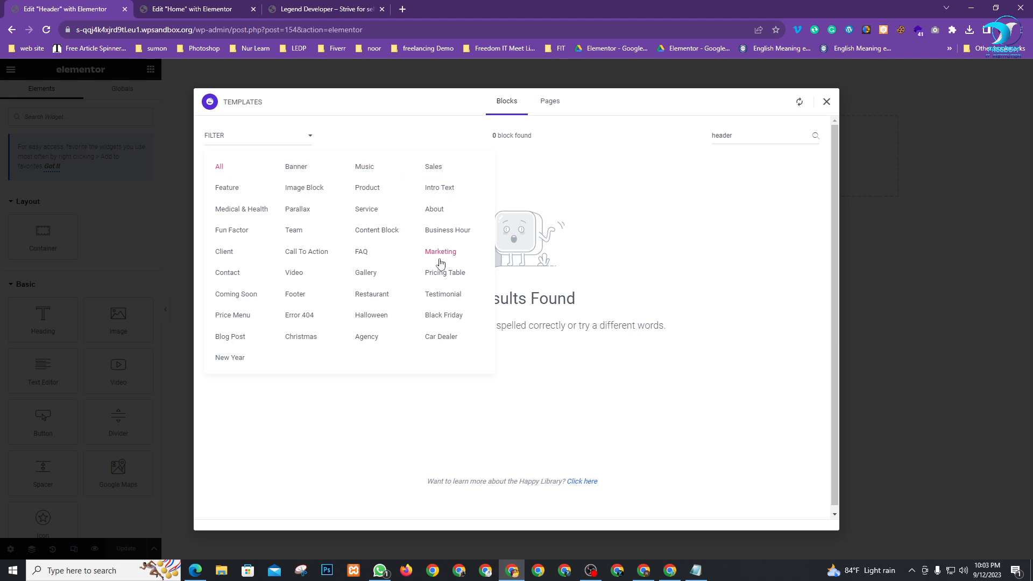
click(765, 168)
drag(759, 138, 590, 149)
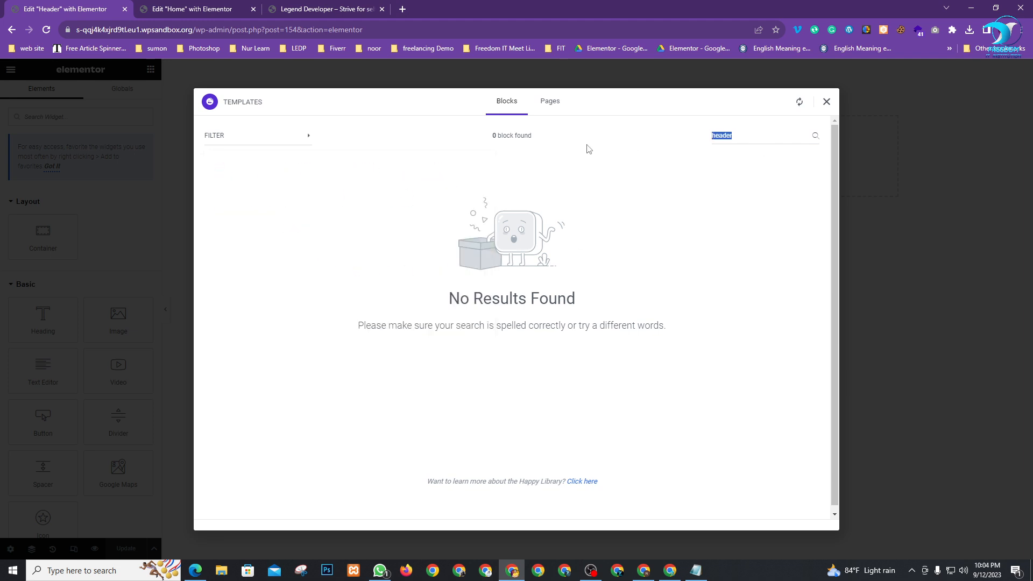
text(nav)
key(BackSpace)
key(BackSpace)
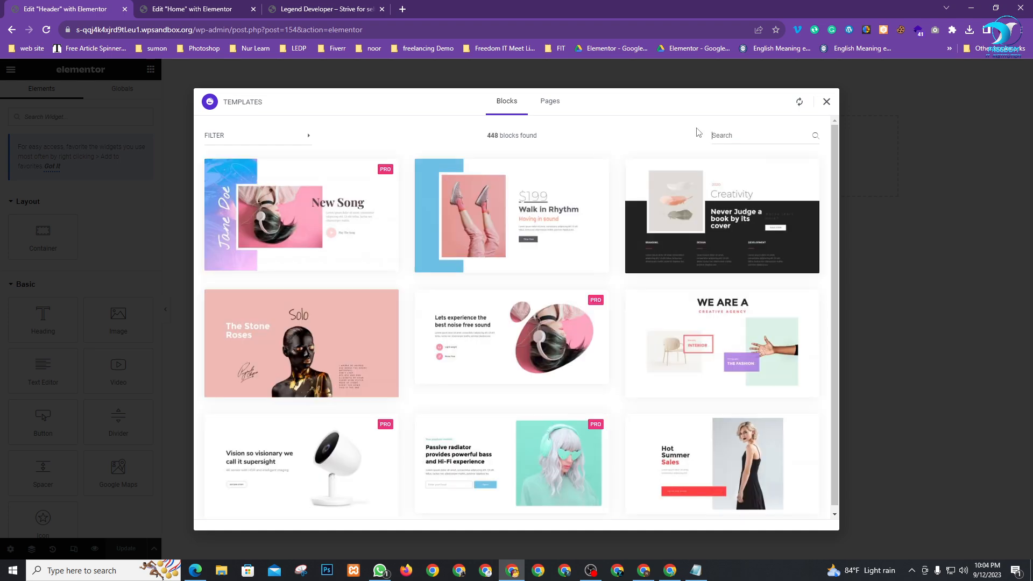
Scroll through all blocks, close the library, and bring up the section column-structure choices
scroll(476, 284, down, 15)
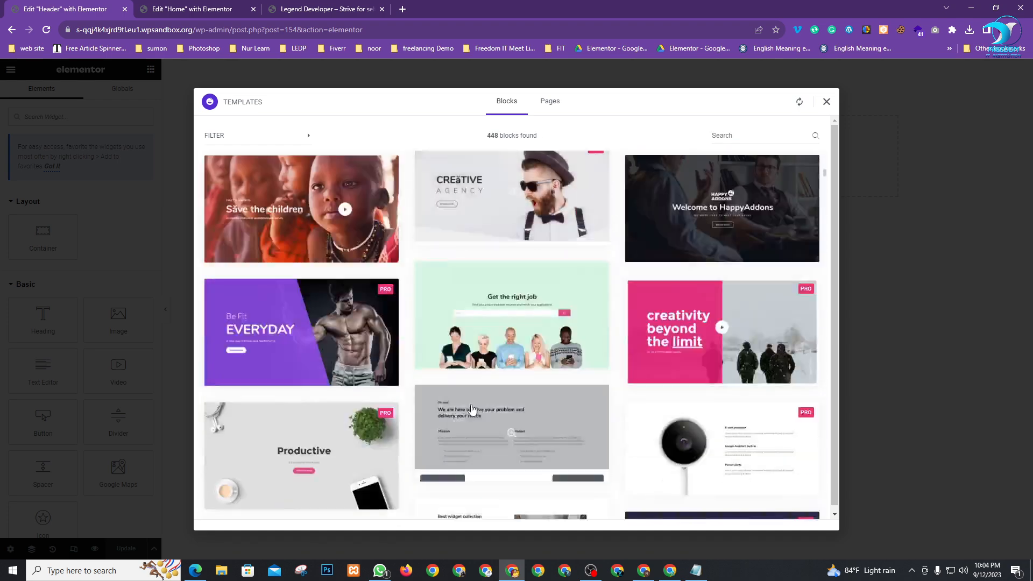
scroll(518, 404, down, 15)
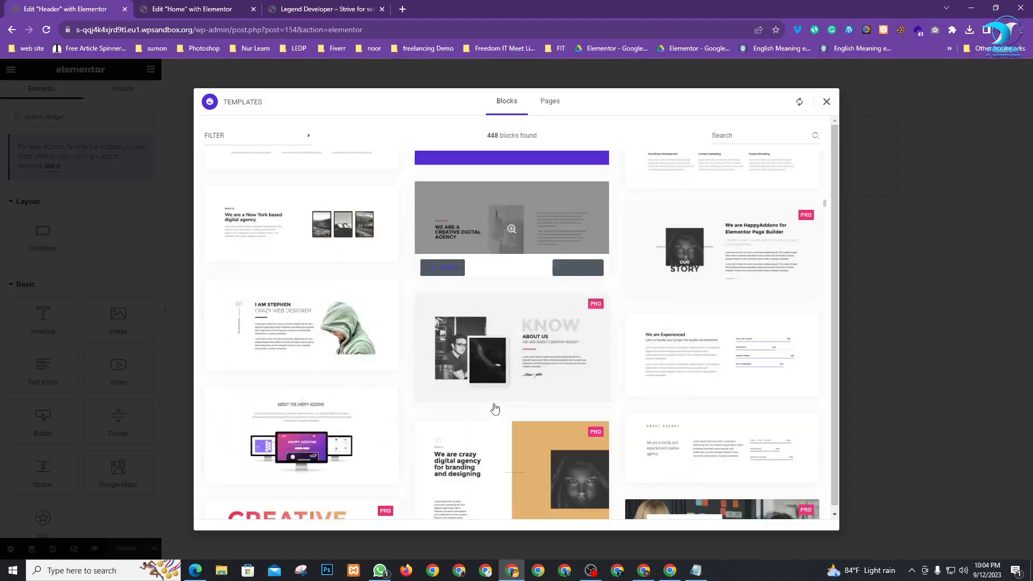
scroll(513, 394, down, 15)
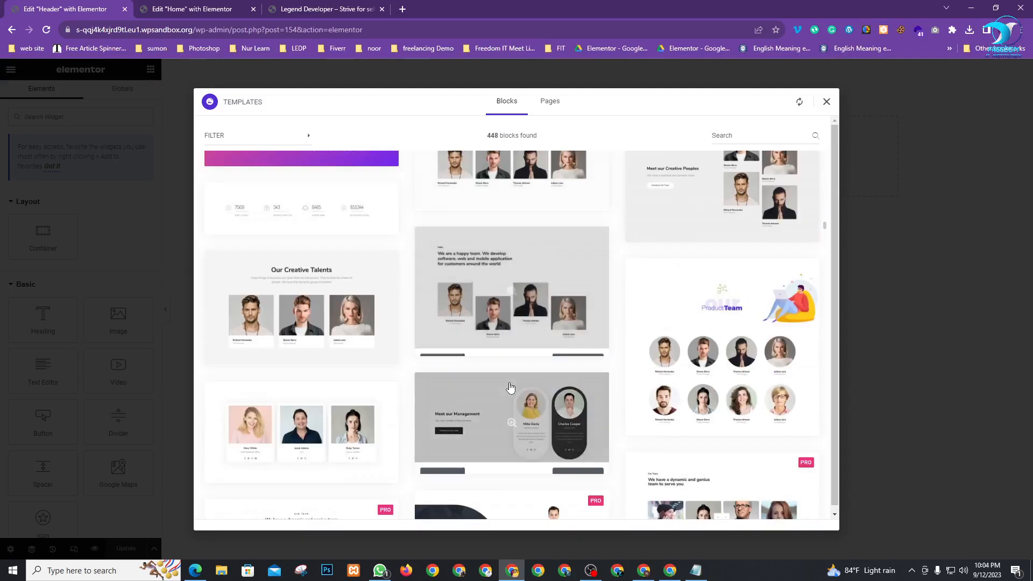
click(827, 105)
click(572, 150)
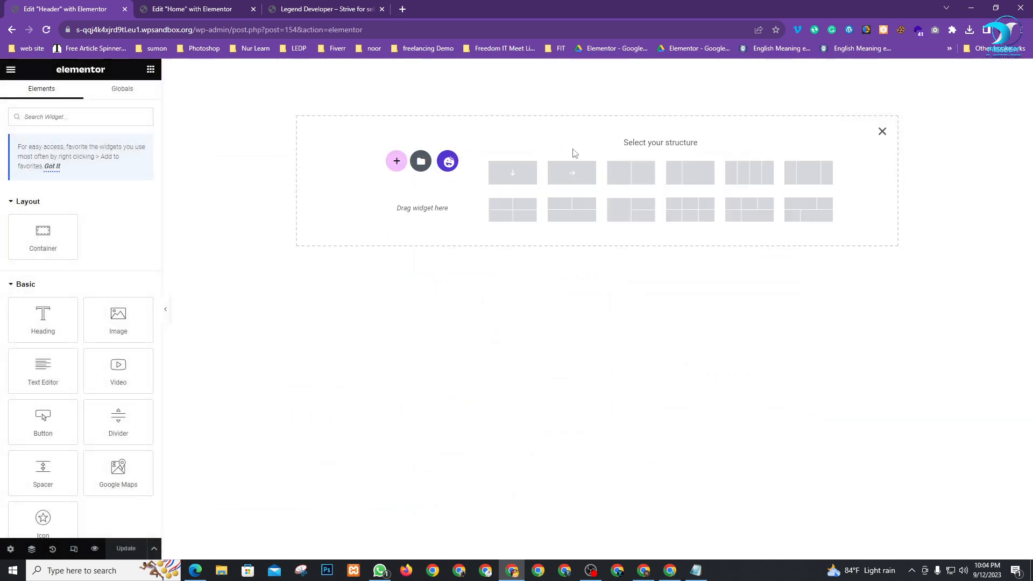
Add a two-column header container set to Full Width with minimum height 100
click(687, 179)
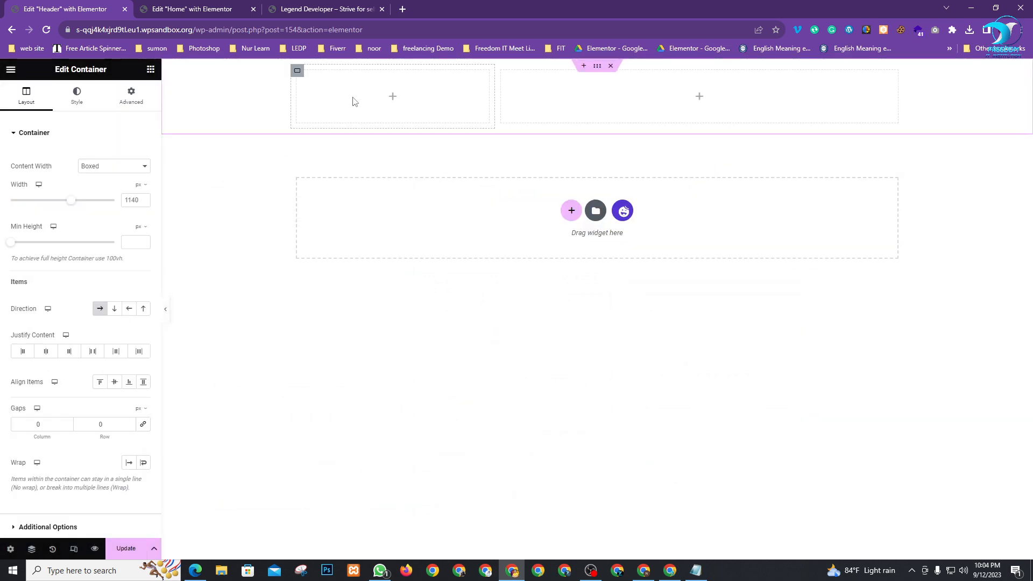
click(111, 168)
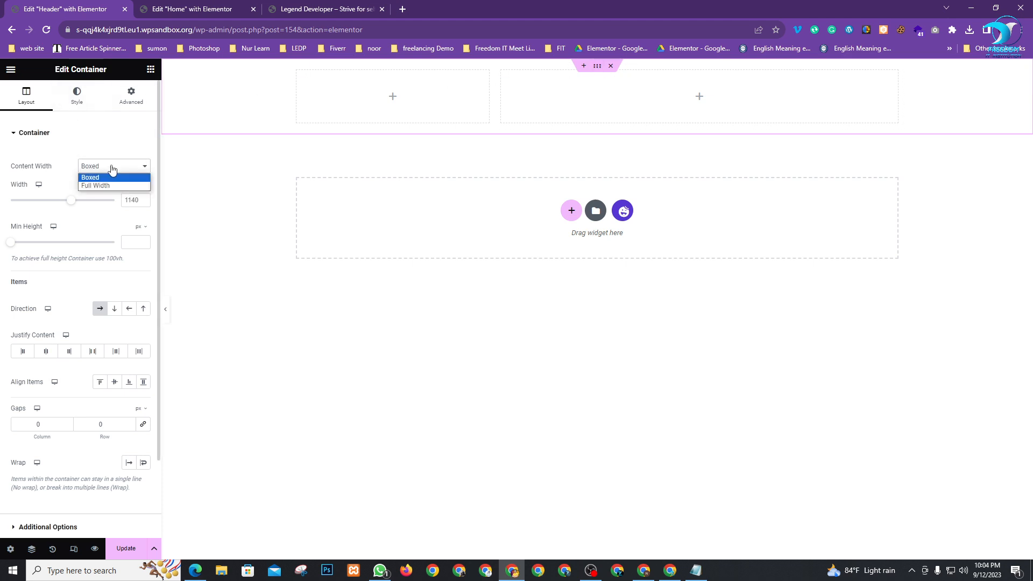
click(100, 188)
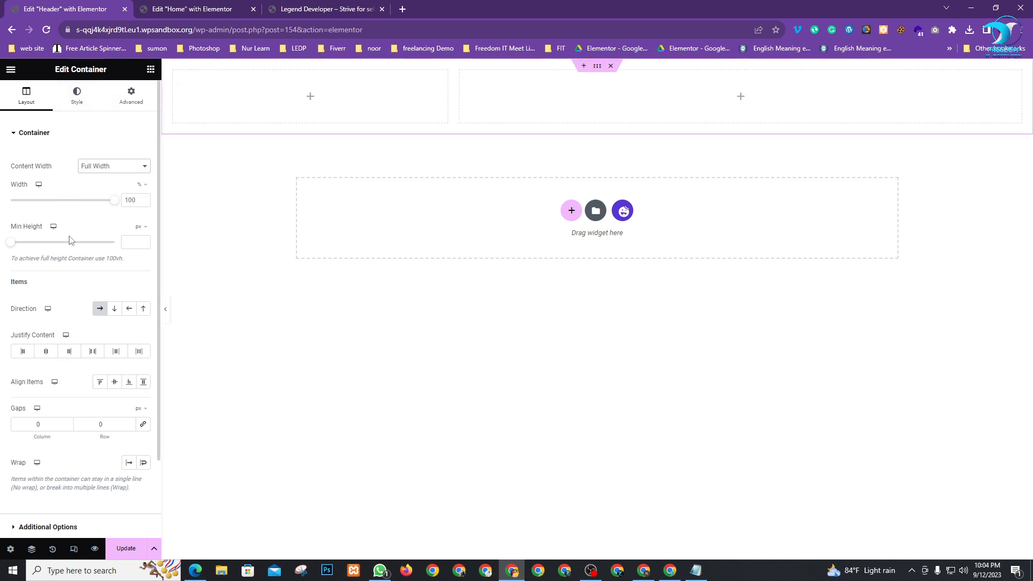
click(132, 240)
text(100)
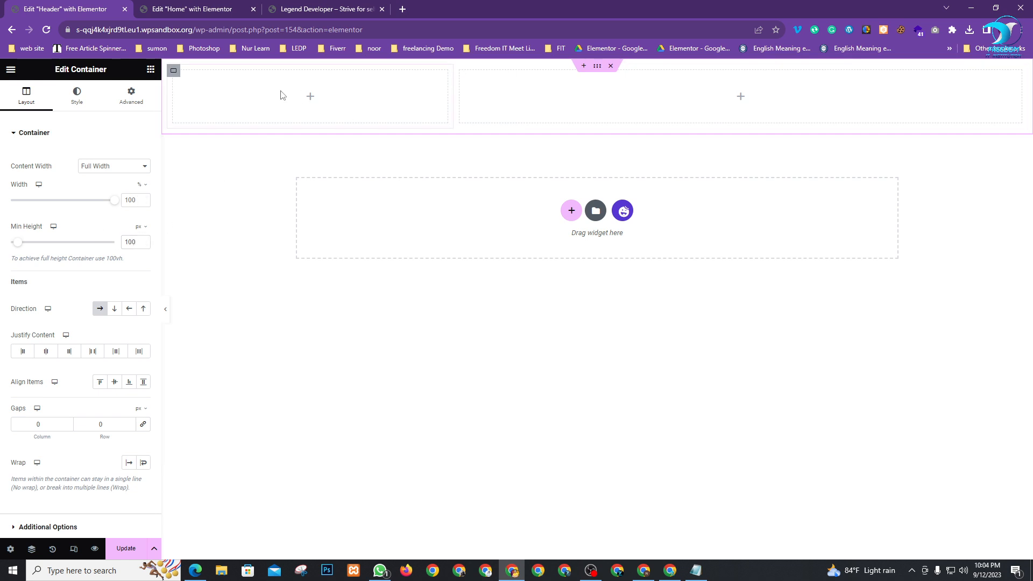
Narrow the left column to 25% and drop an Image widget into it for choosing a picture
click(173, 71)
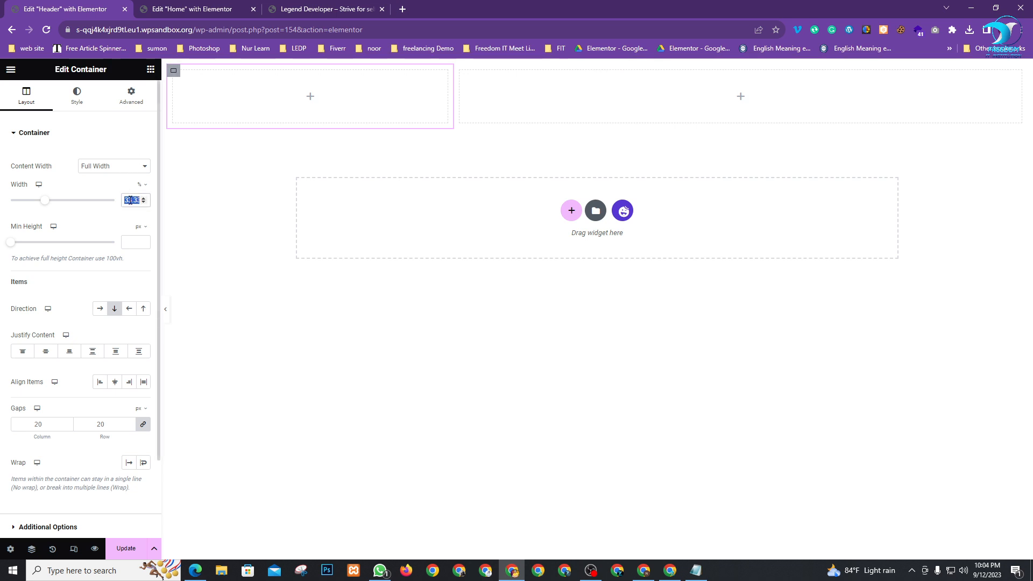
text(25)
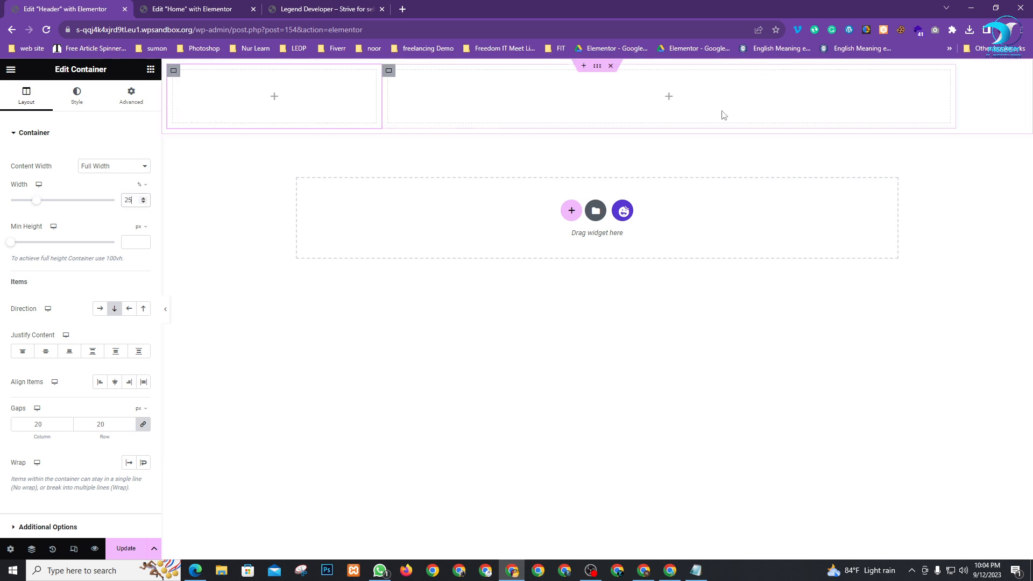
click(150, 69)
drag(102, 327, 242, 102)
click(97, 180)
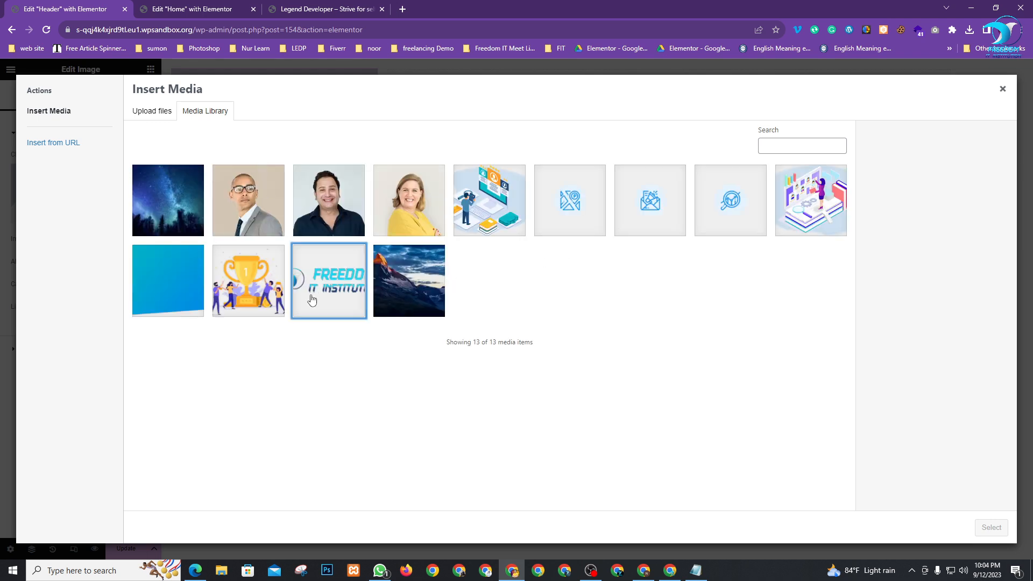
Insert the Freedom IT logo, then add a Navigation Menu widget (found via 'nav') to the right column
click(312, 299)
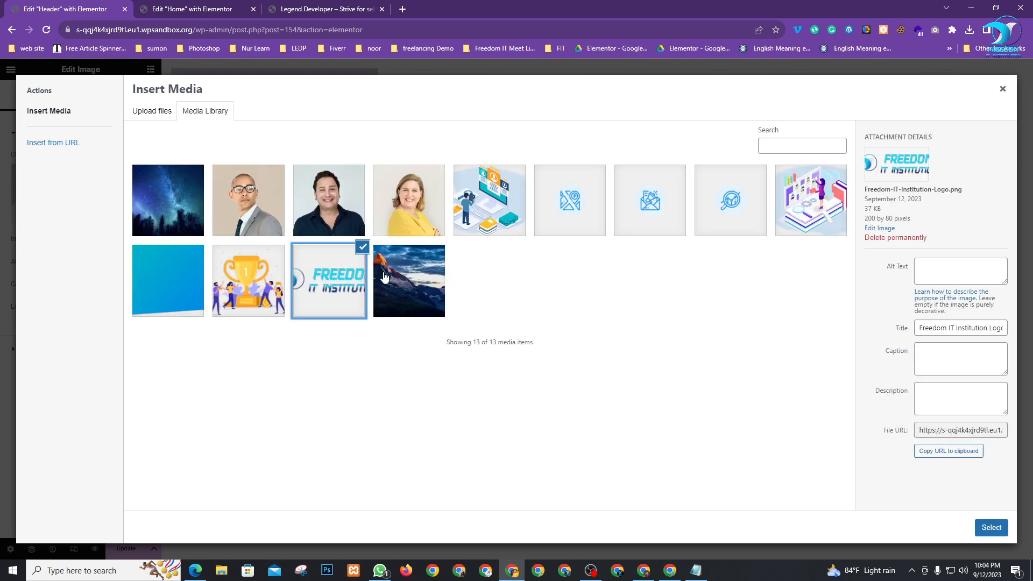
click(991, 527)
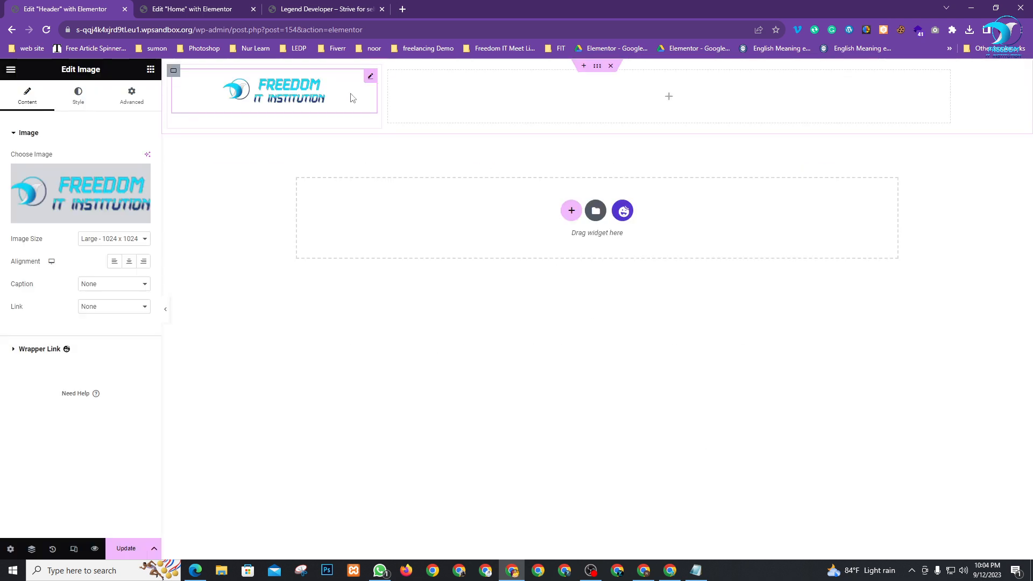
click(151, 70)
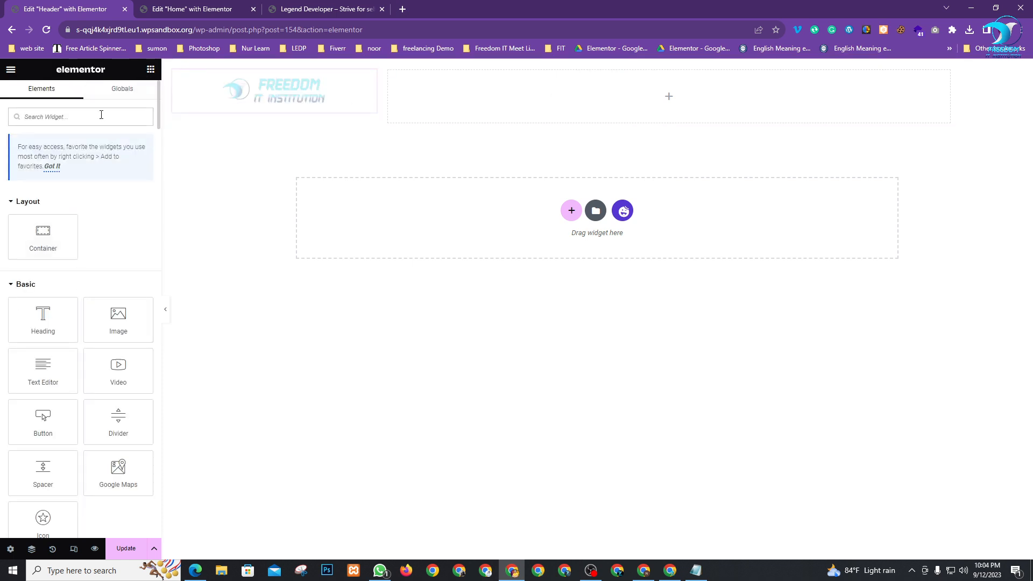
text(nav)
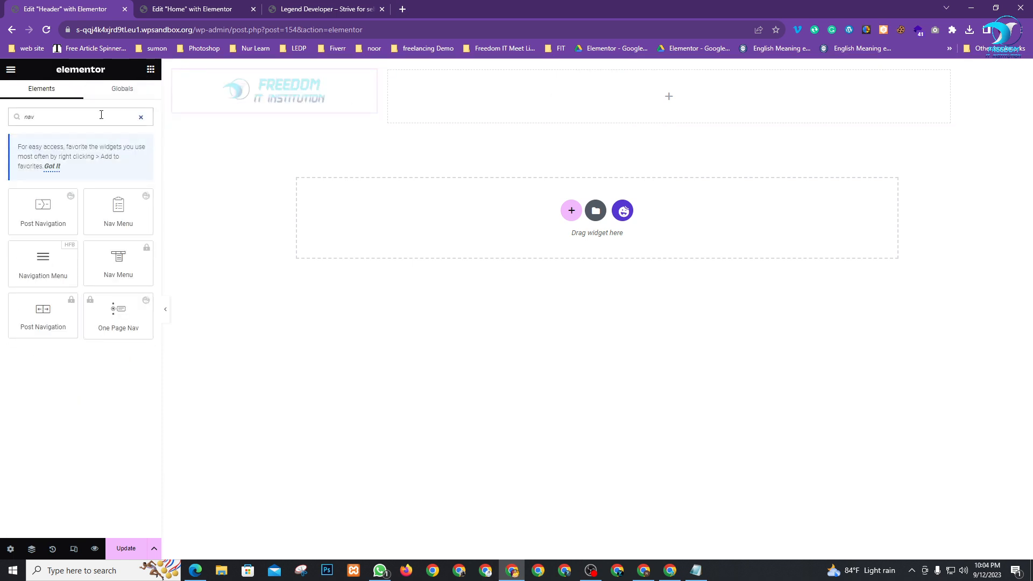
drag(47, 273, 678, 105)
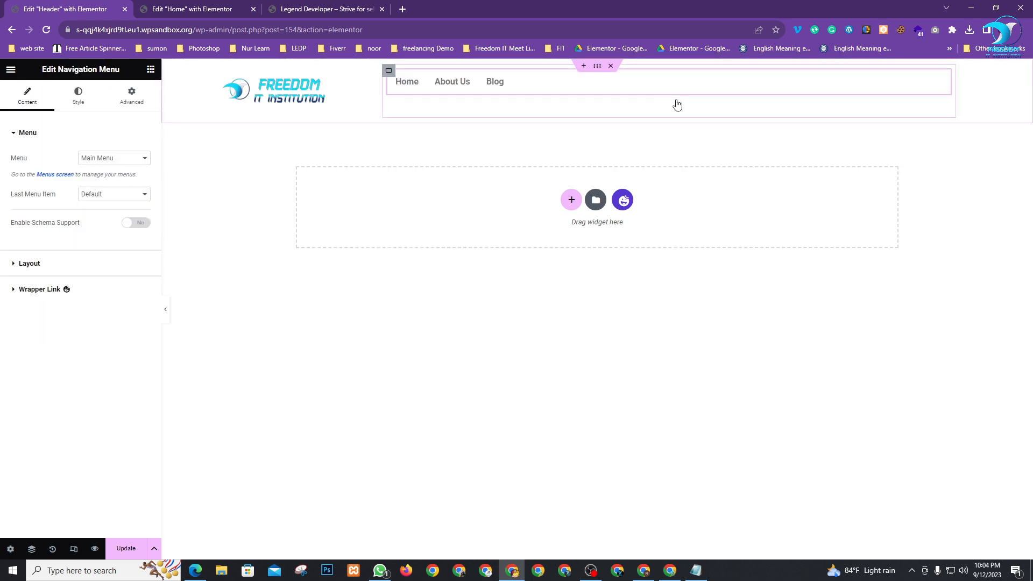
Right-align the navigation menu items in the layout settings
click(109, 202)
click(54, 216)
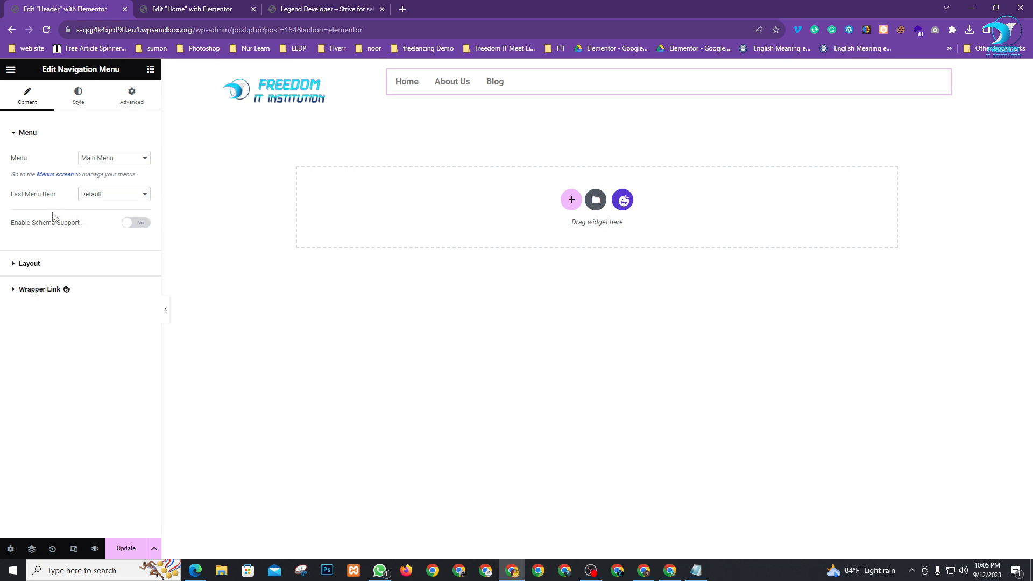
click(31, 269)
click(128, 208)
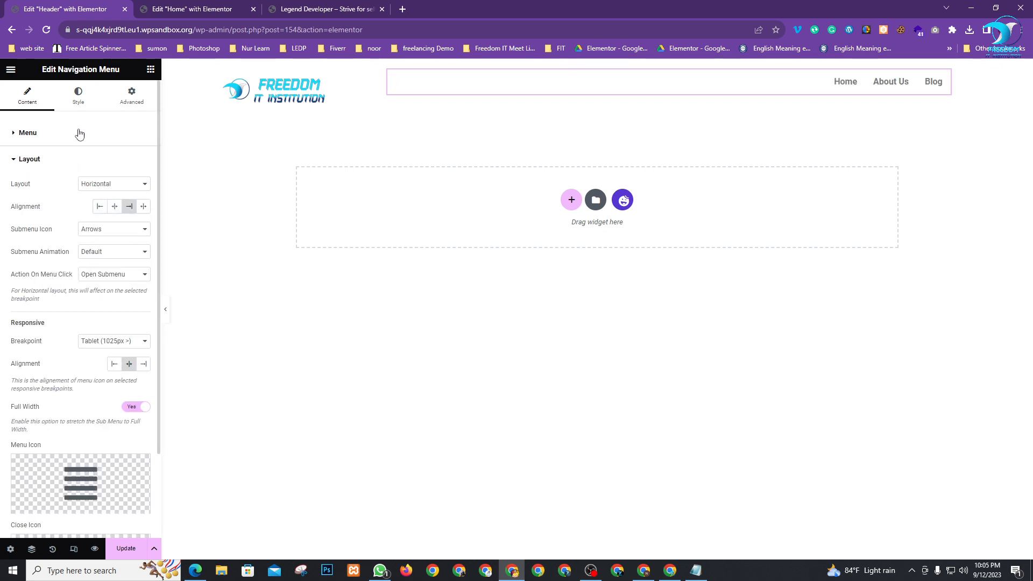
Style the menu text at size 19 and colour it white #FFFFFF
click(78, 96)
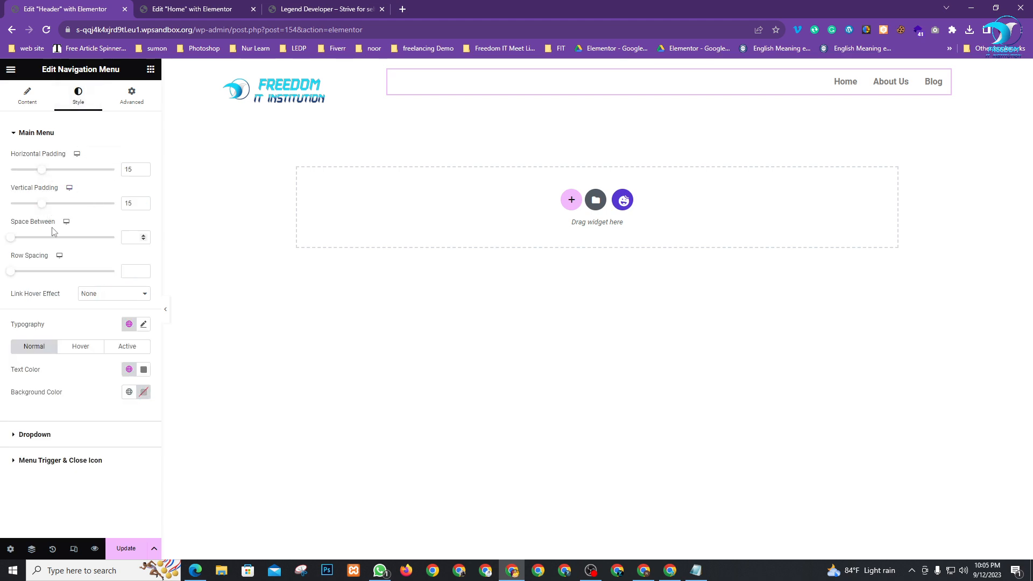
click(143, 325)
scroll(144, 325, down, 2)
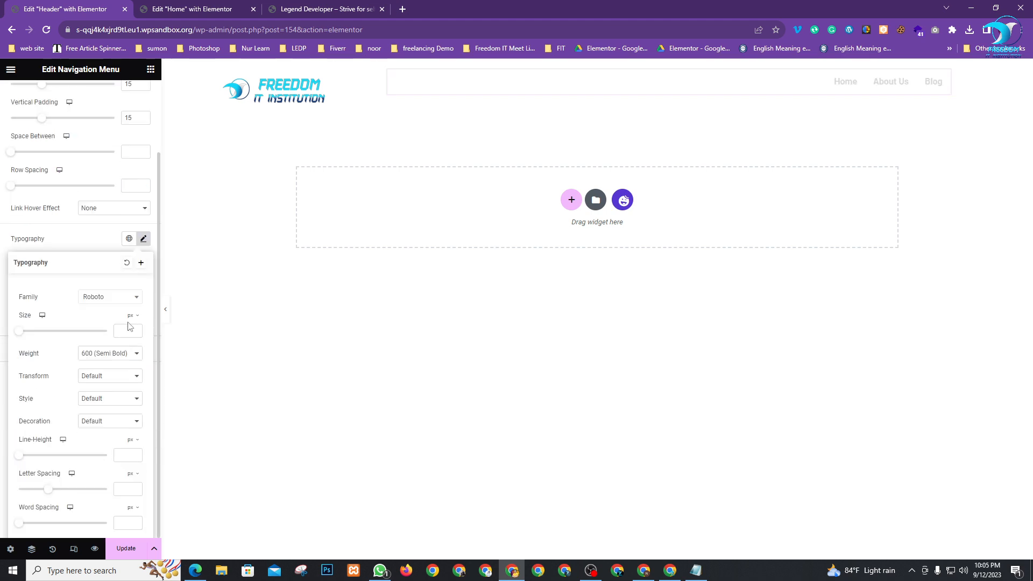
drag(21, 337, 29, 340)
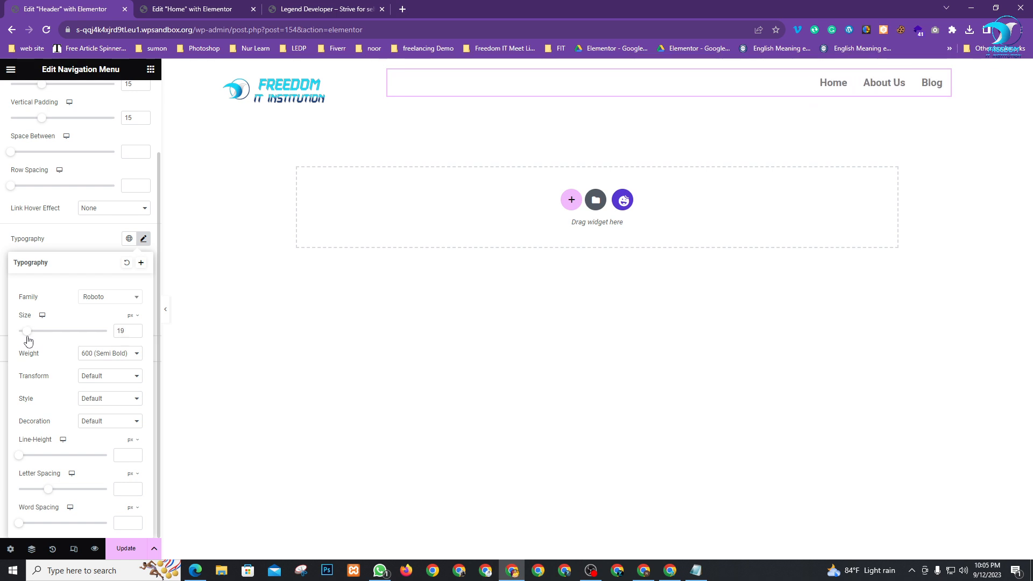
click(78, 237)
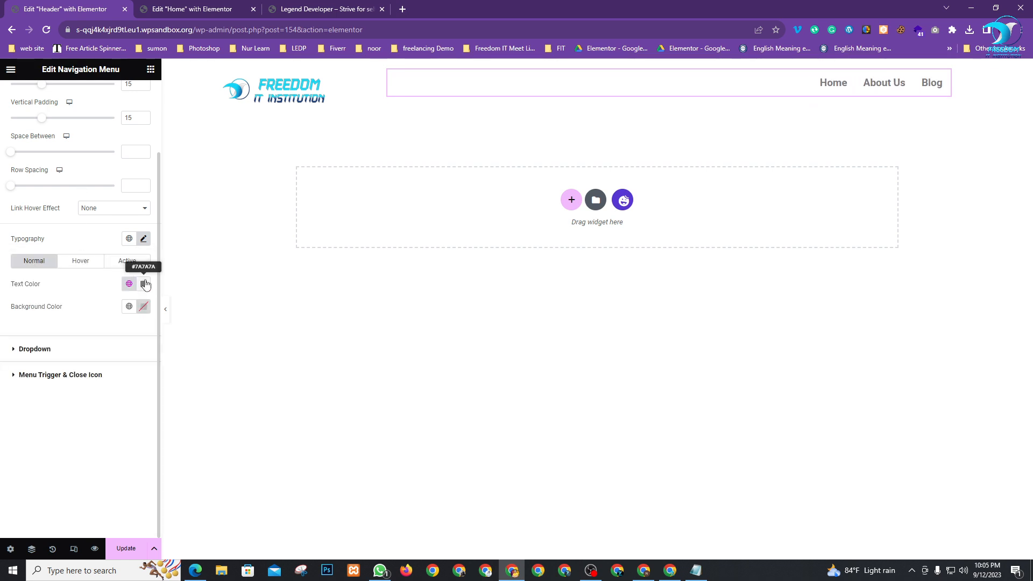
click(143, 282)
drag(128, 450, 69, 398)
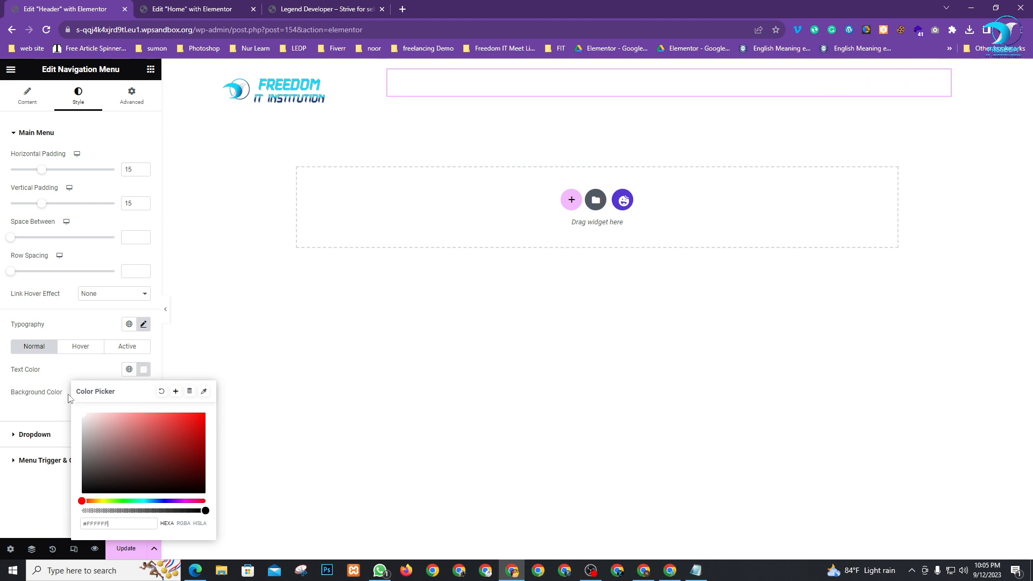
Select the whole header container and show its style settings
mouse_move(566, 72)
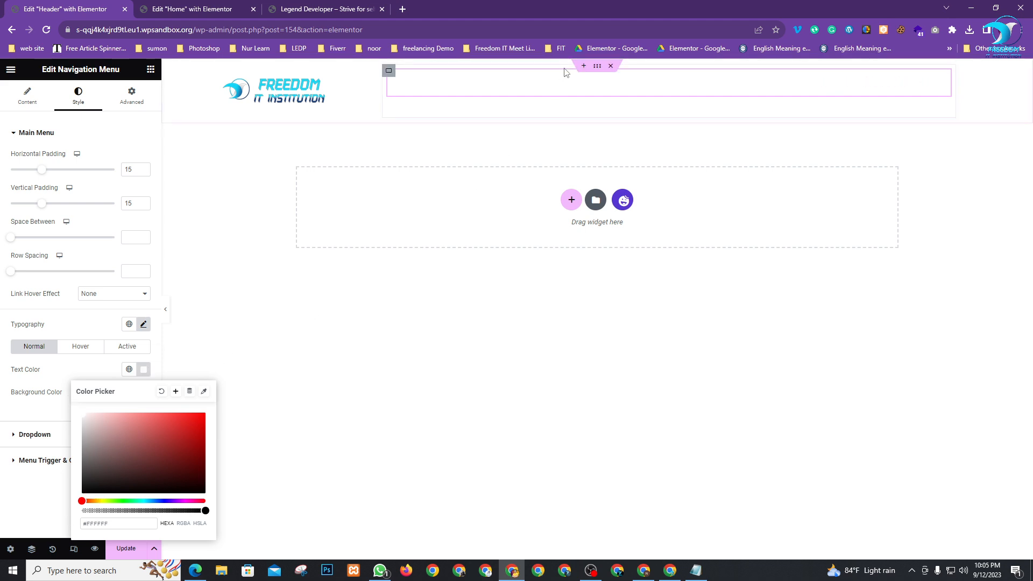
click(597, 67)
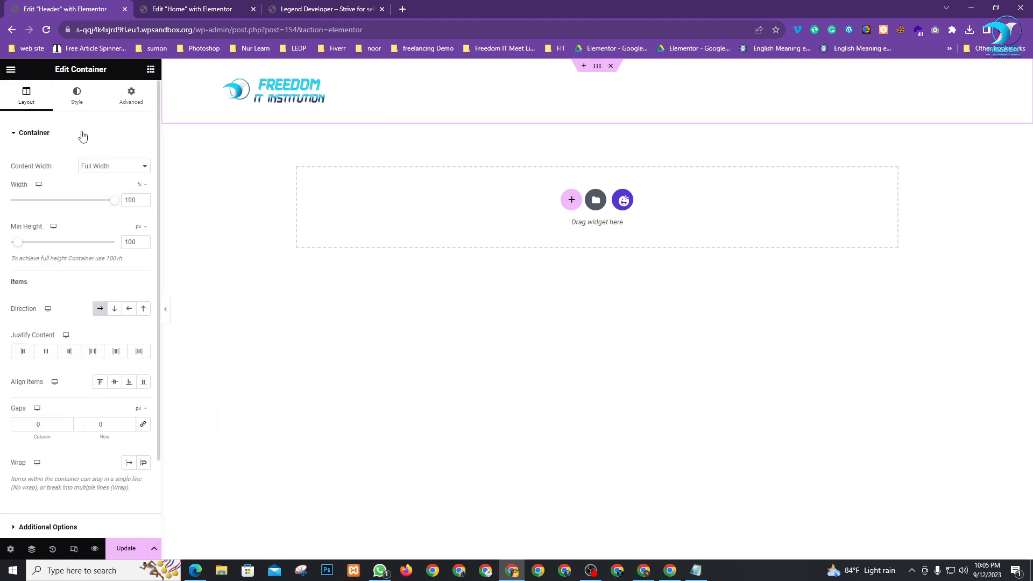
click(75, 92)
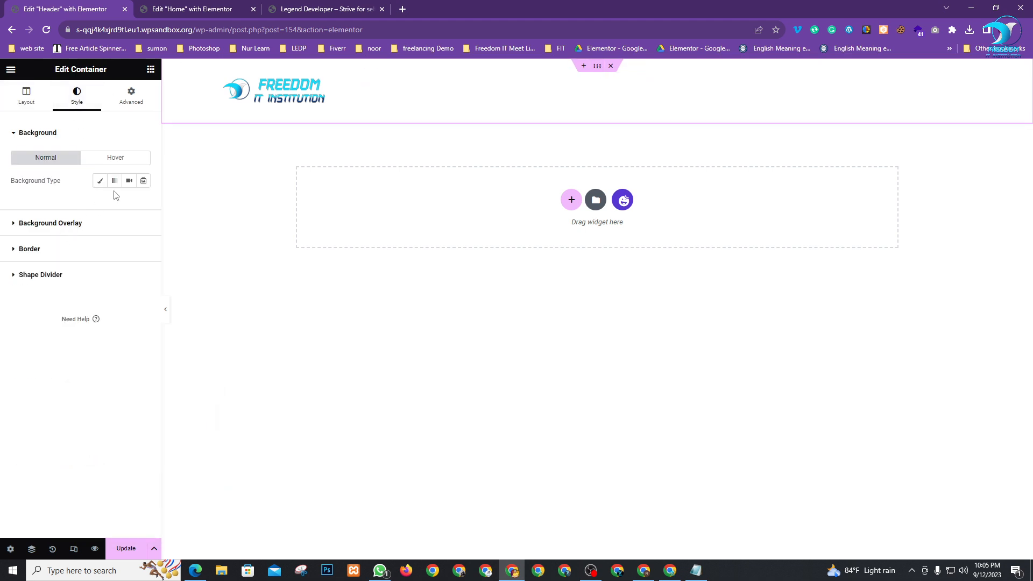
Give the header container a classic black #000000 background
click(99, 181)
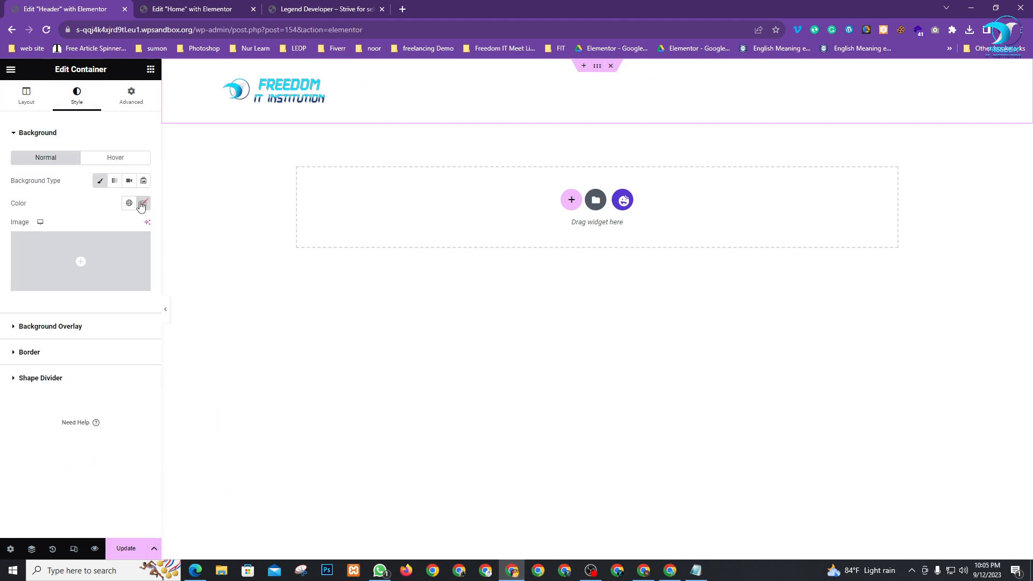
click(141, 206)
drag(109, 276, 55, 351)
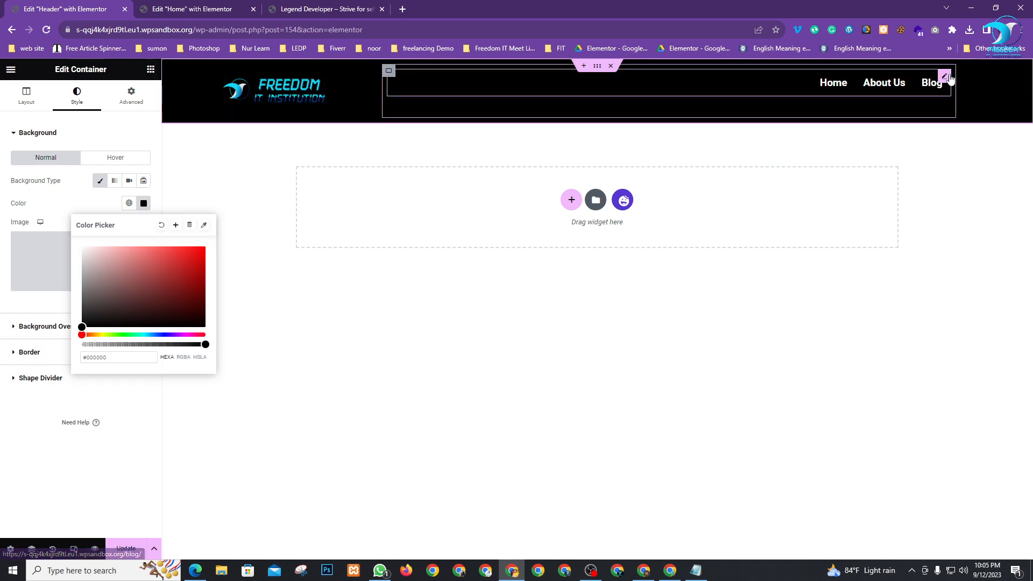
Set the navigation menu's hover text colour to cyan #05FCFF
click(946, 78)
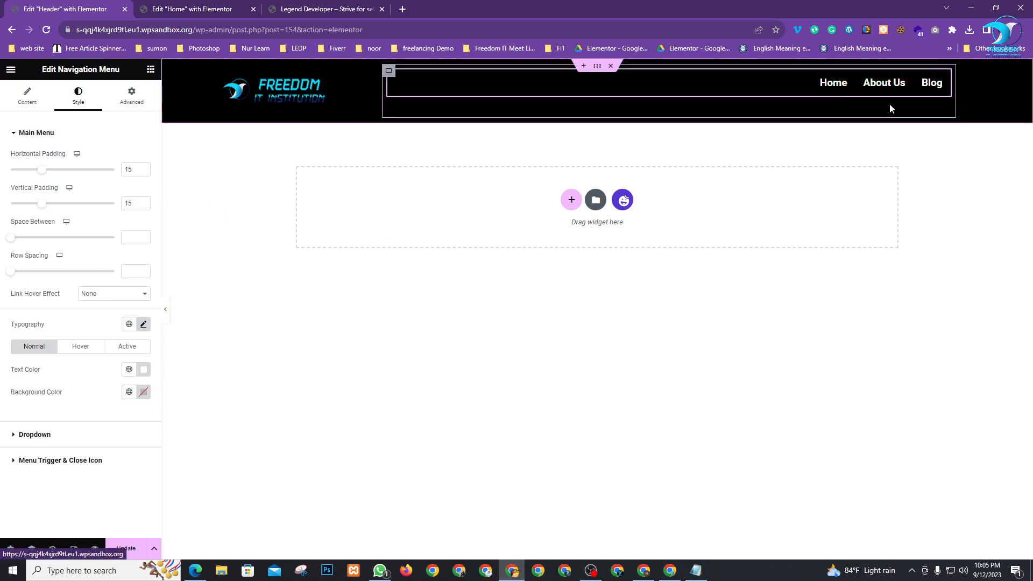
click(81, 346)
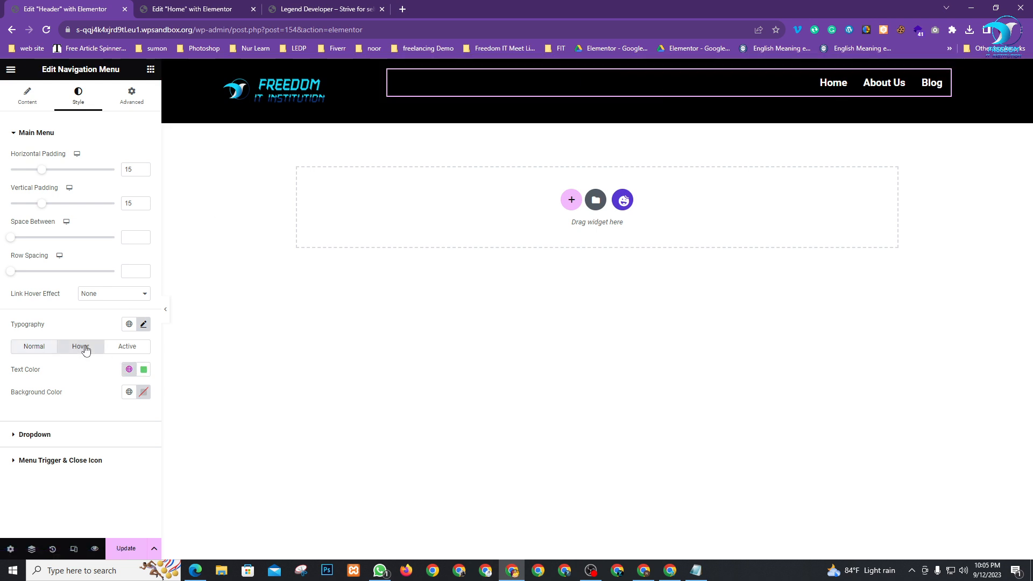
click(144, 370)
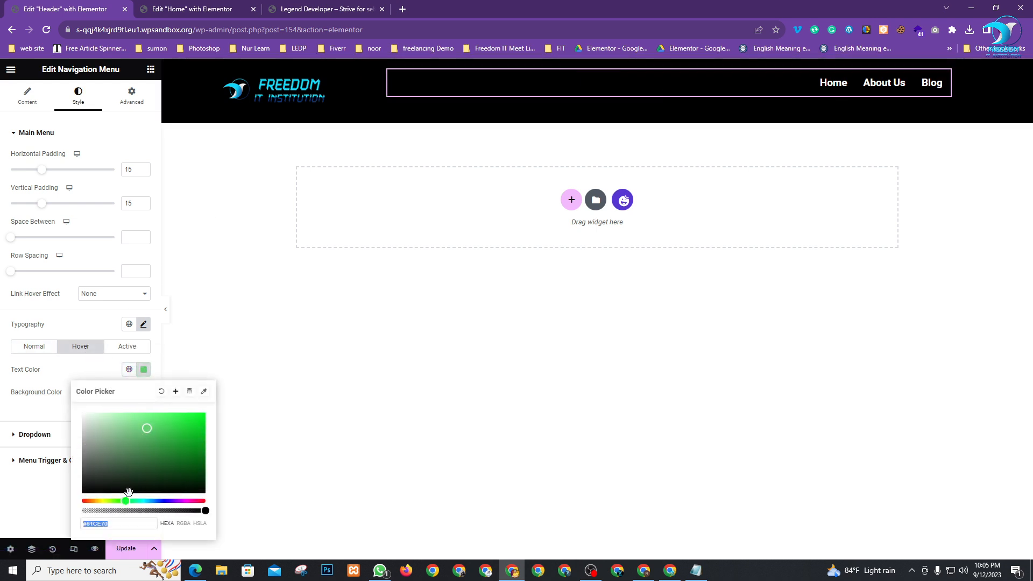
drag(135, 502, 144, 502)
click(203, 413)
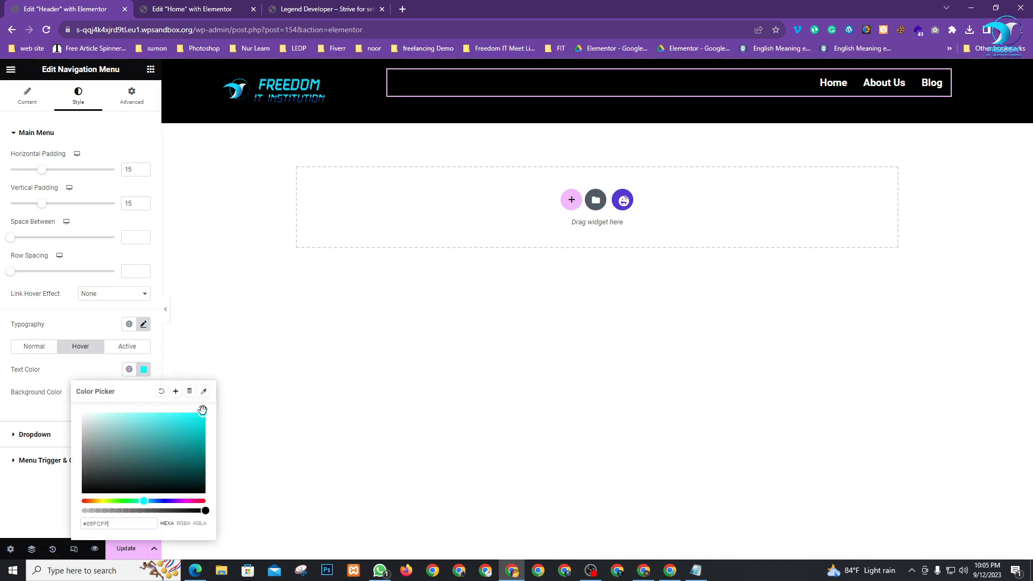
click(67, 376)
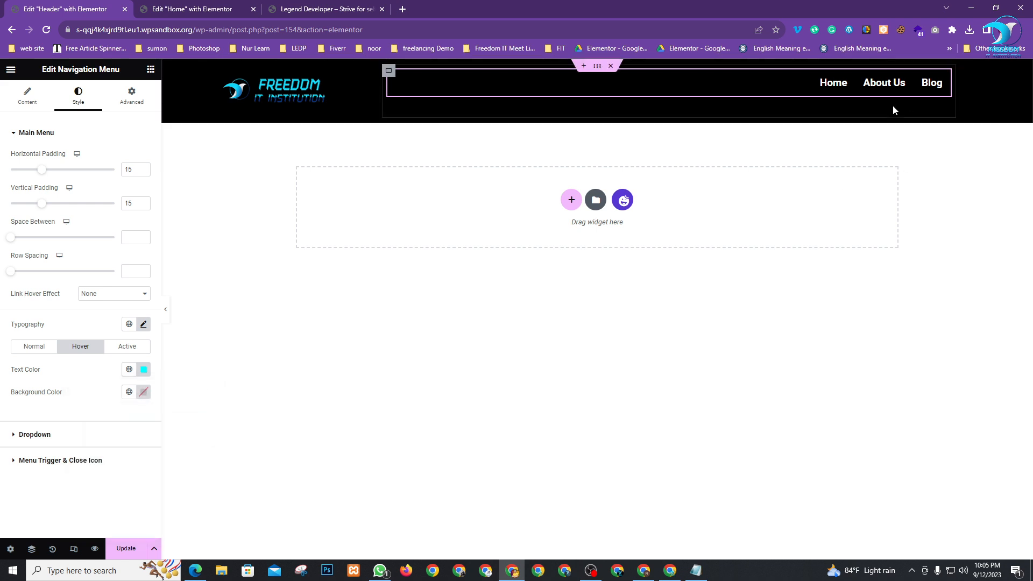
Set the menu's active text colour to cyan #00FFE1
click(128, 346)
click(144, 370)
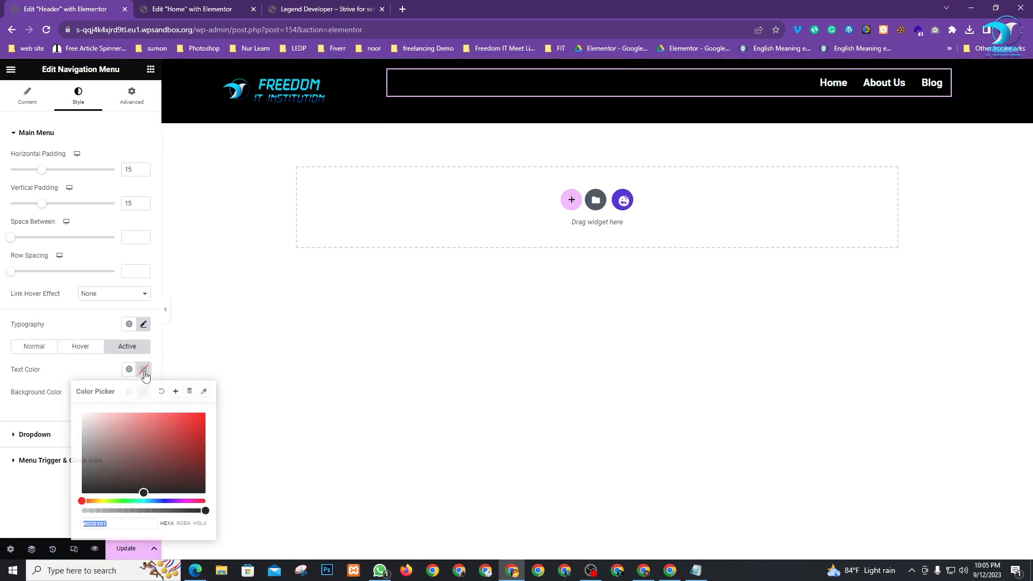
click(139, 501)
drag(183, 431, 217, 413)
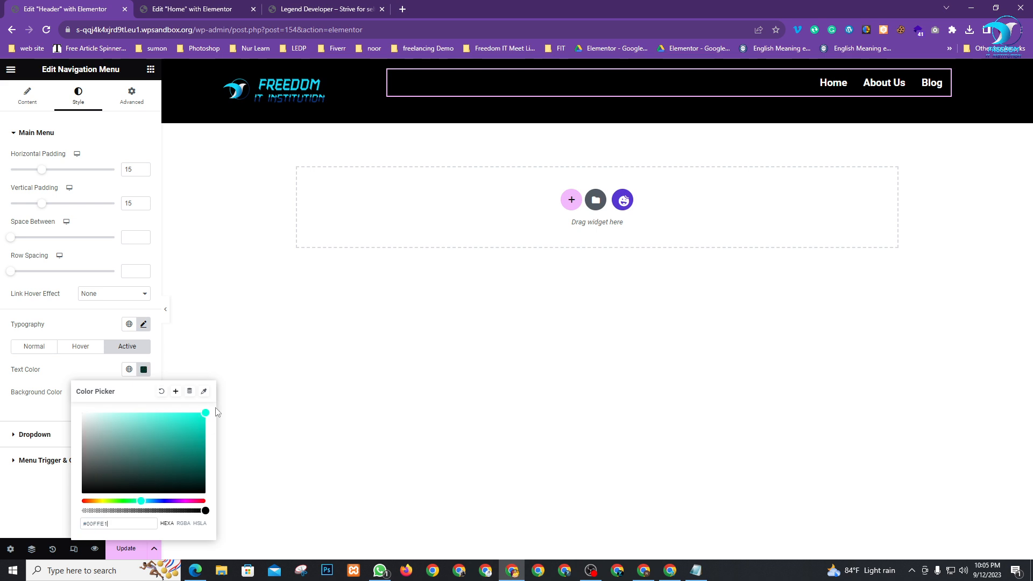
click(30, 414)
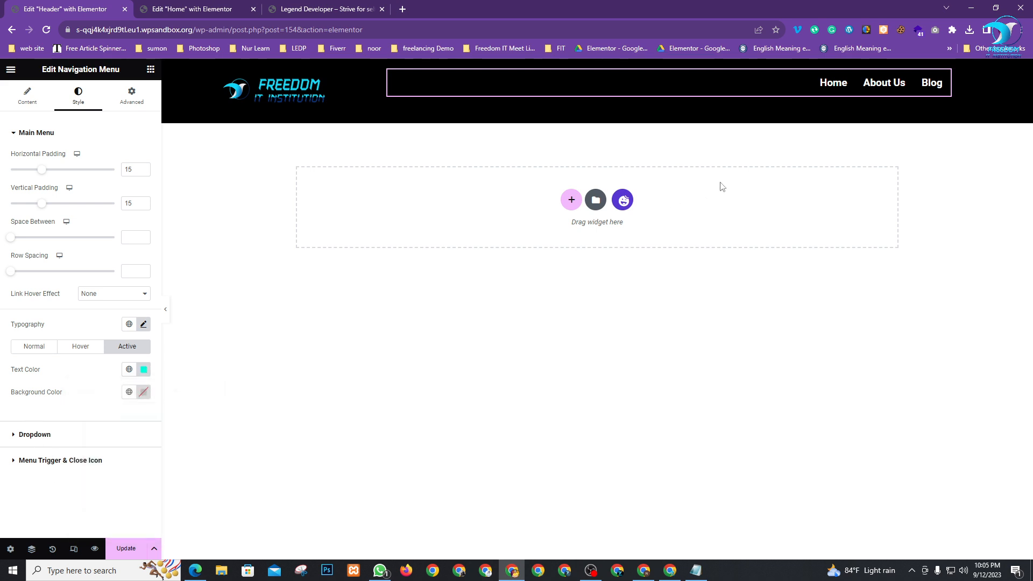
click(82, 348)
click(28, 347)
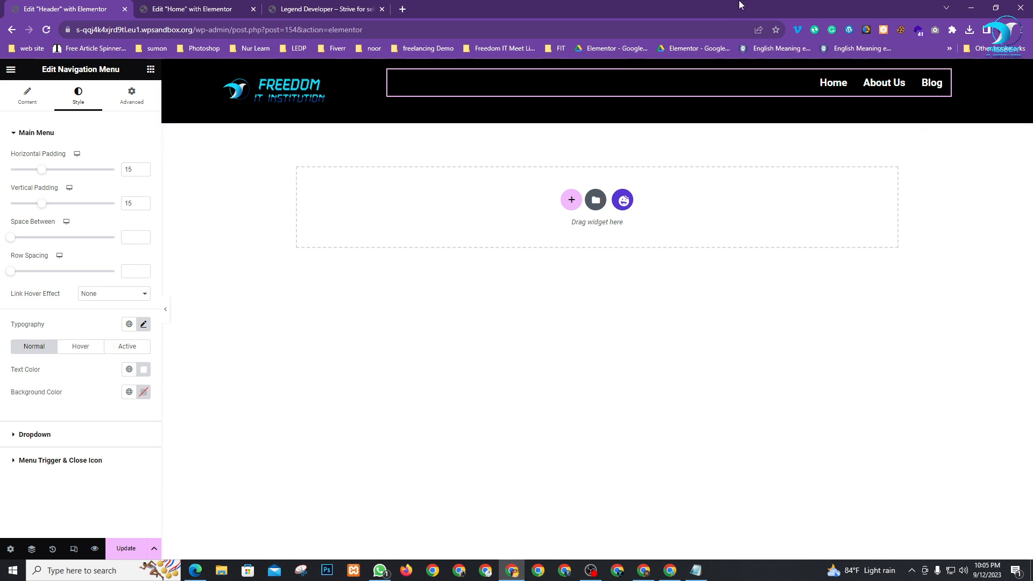
Save the header changes and reload the live site to check the front page
click(130, 544)
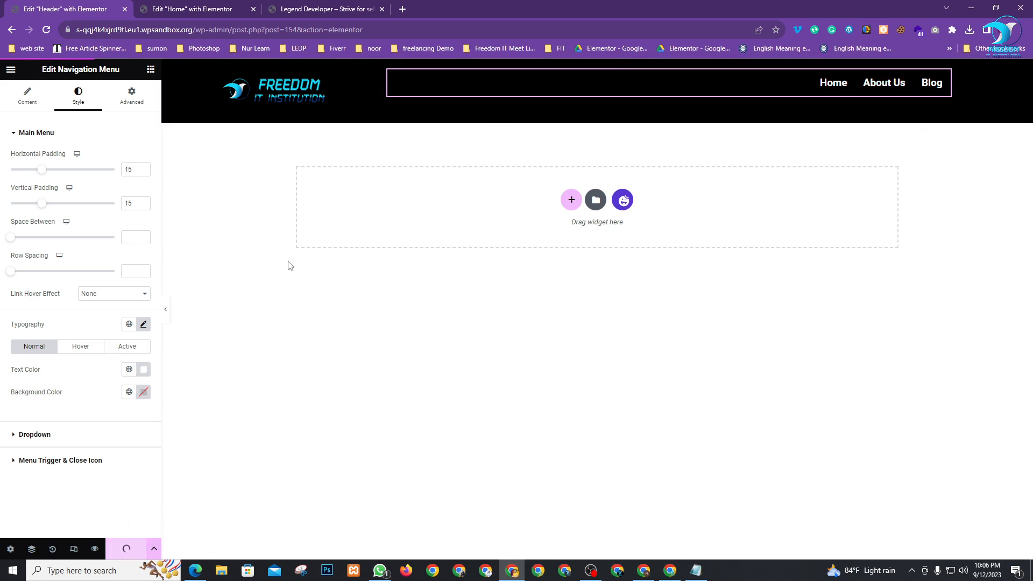
click(302, 9)
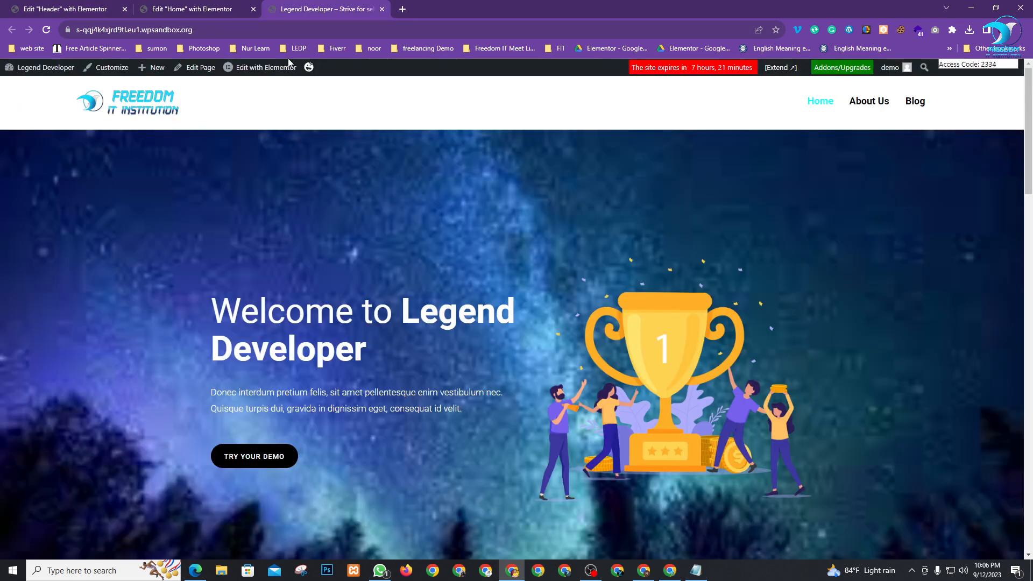
click(48, 30)
click(195, 8)
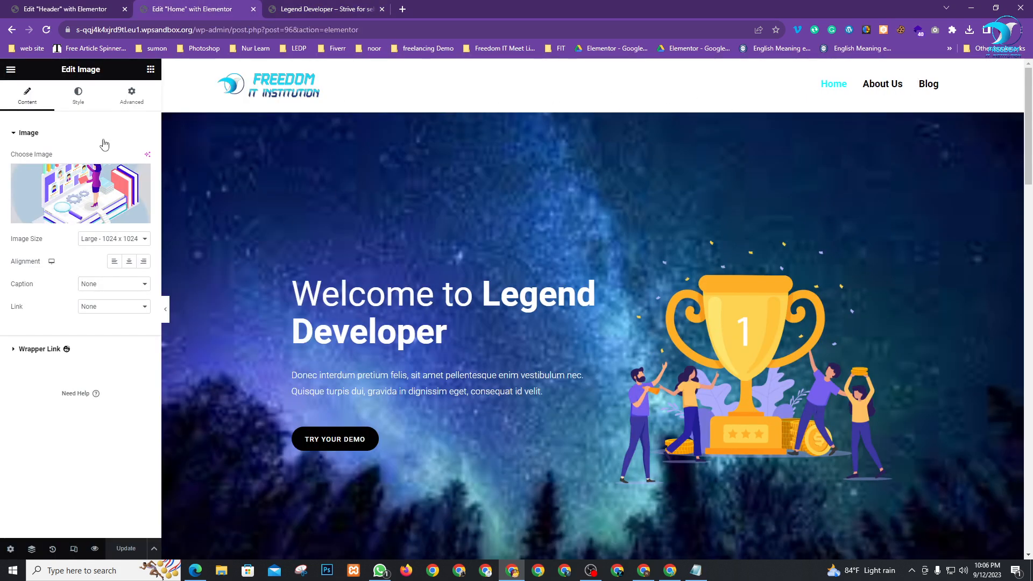
Update the Home page and reload the live site again to verify it
scroll(605, 204, down, 1)
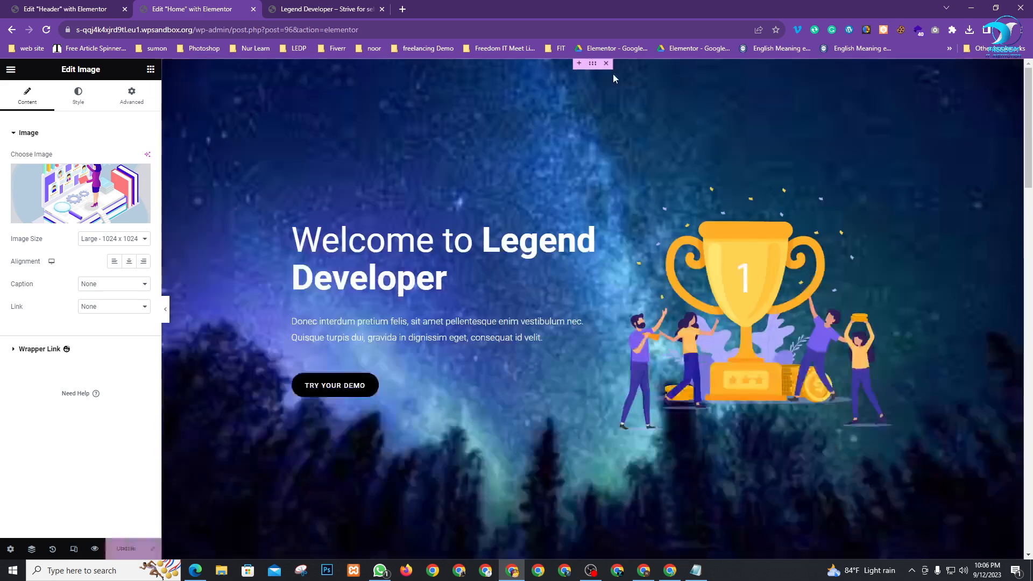
click(127, 548)
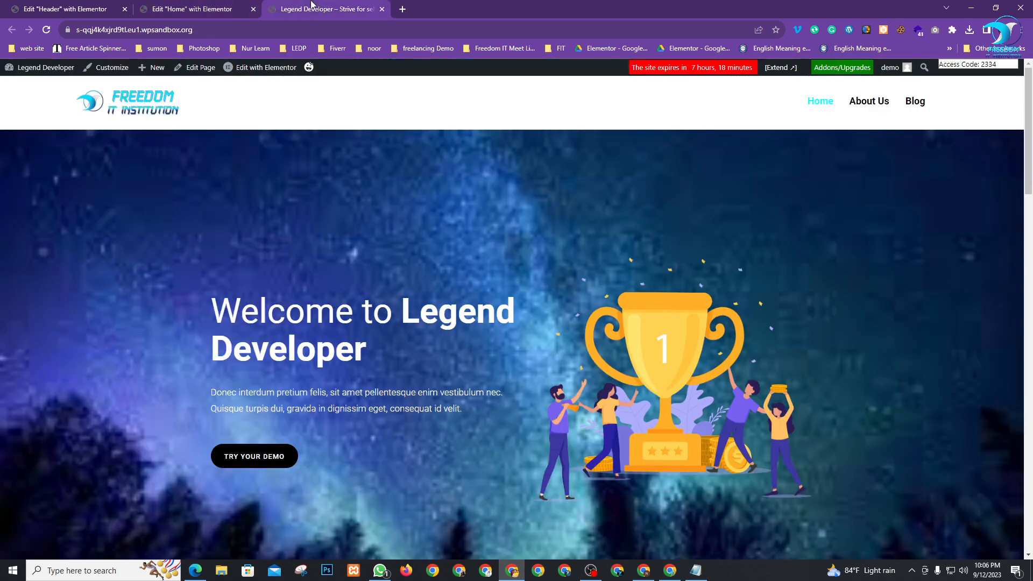
click(312, 8)
click(46, 30)
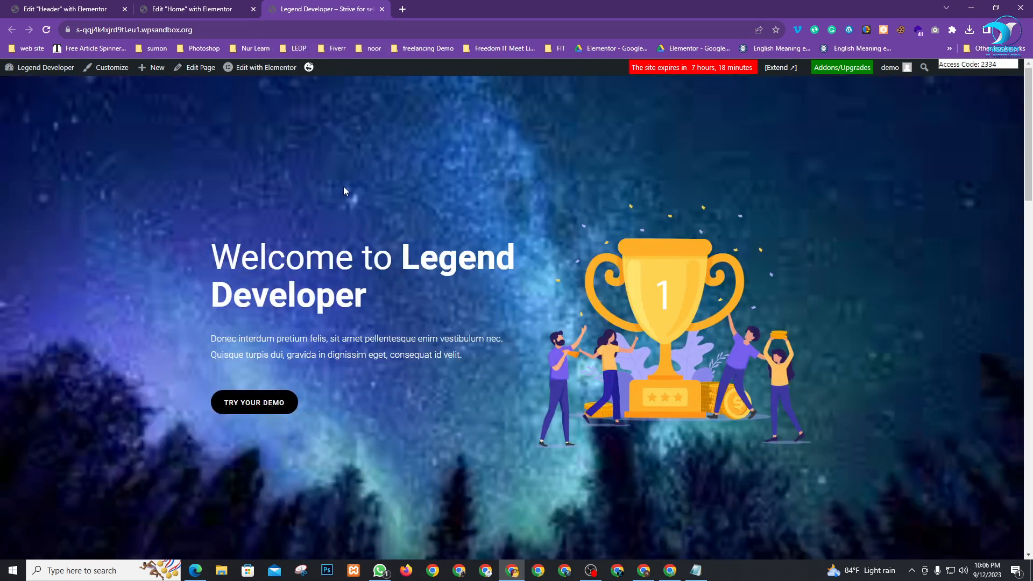
click(171, 9)
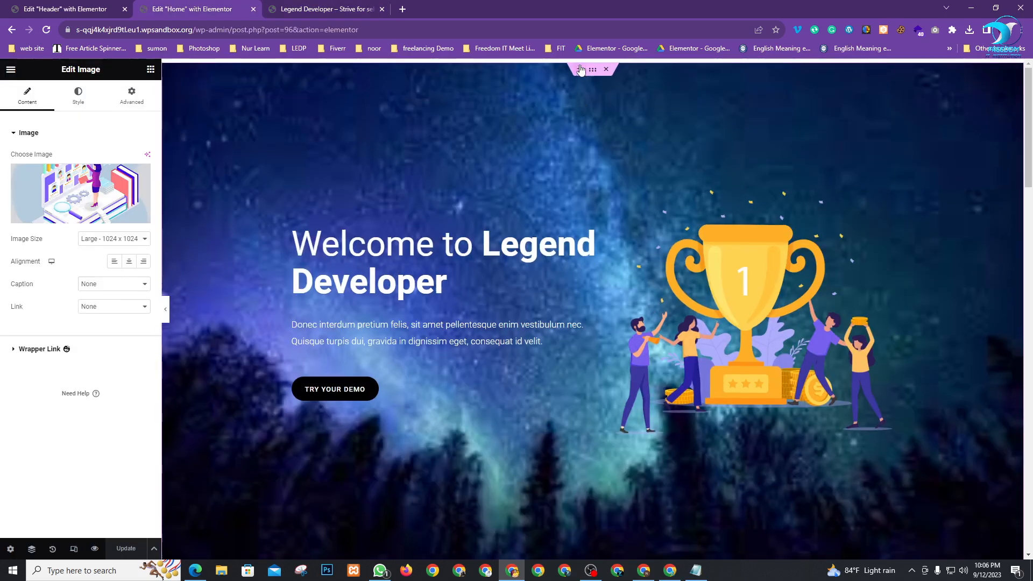
Add a single-column container above the hero section
click(579, 67)
click(566, 110)
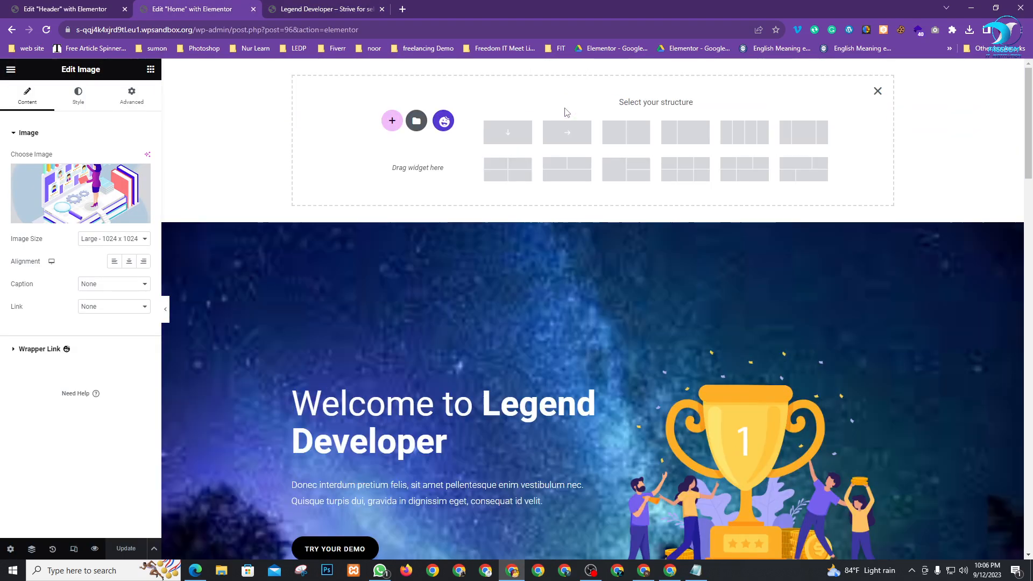
click(510, 136)
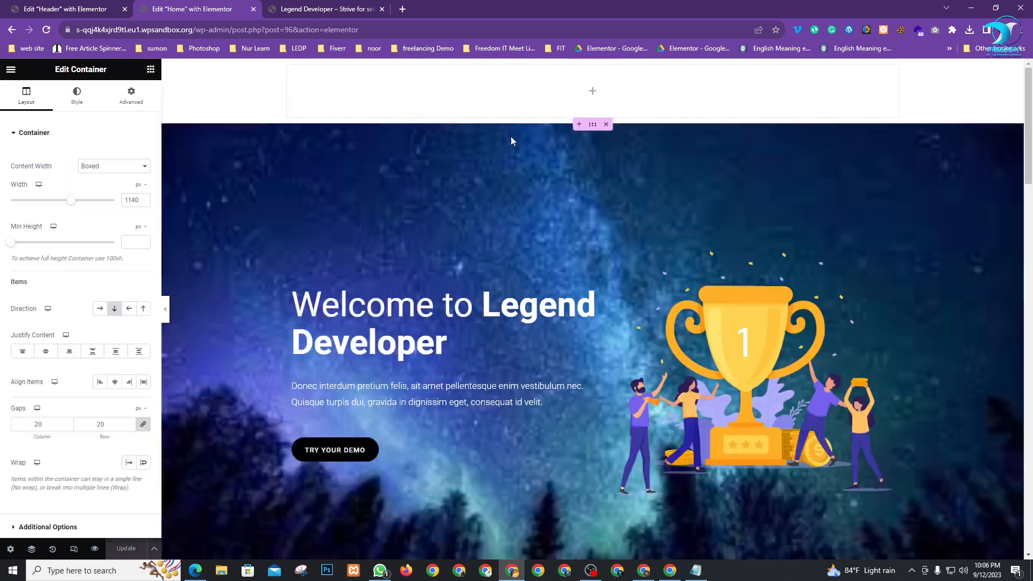
Drag a Shortcode widget into the new top container
click(151, 70)
scroll(80, 323, down, 2)
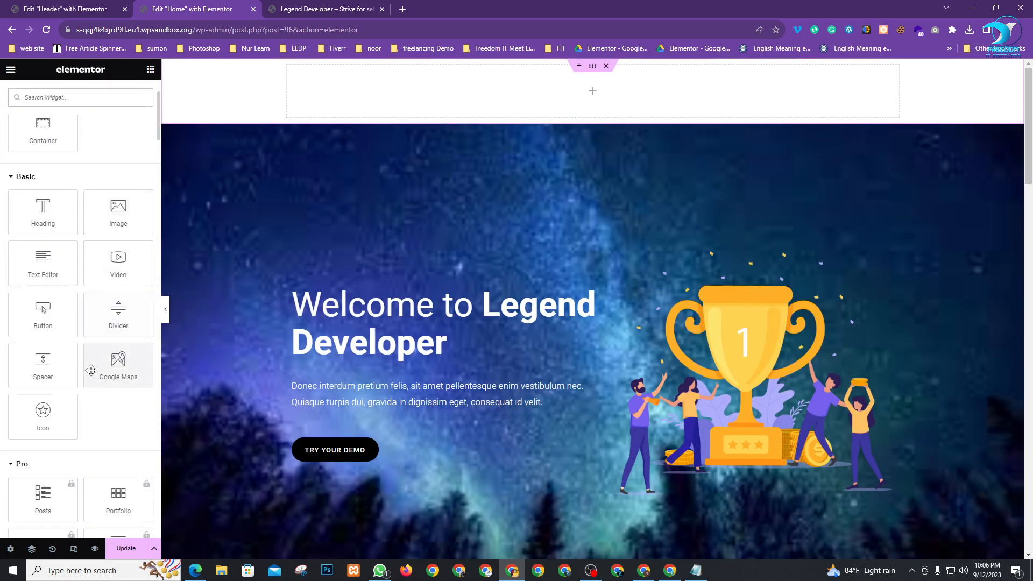
scroll(98, 233, down, 20)
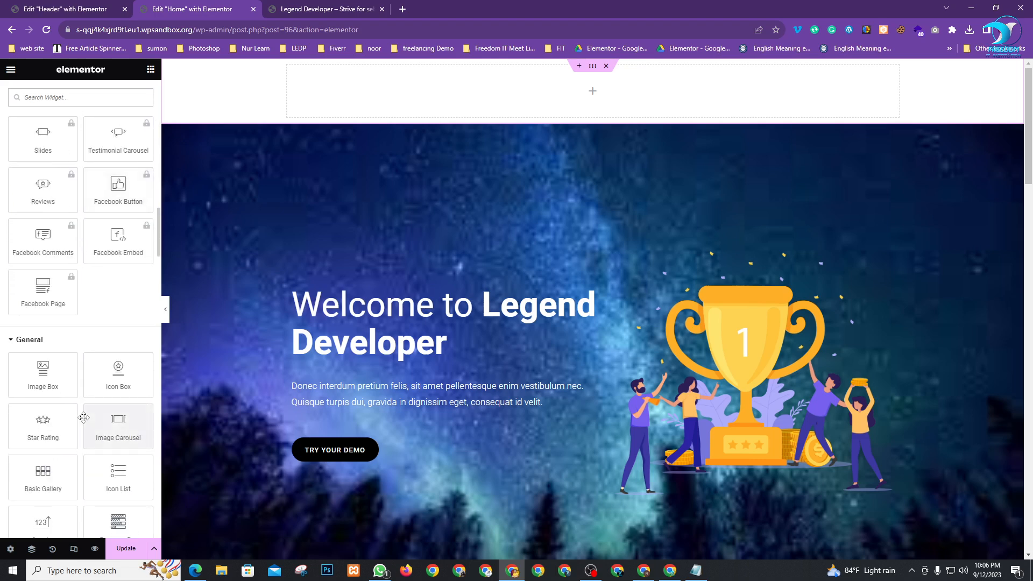
scroll(83, 422, down, 2)
scroll(84, 417, down, 2)
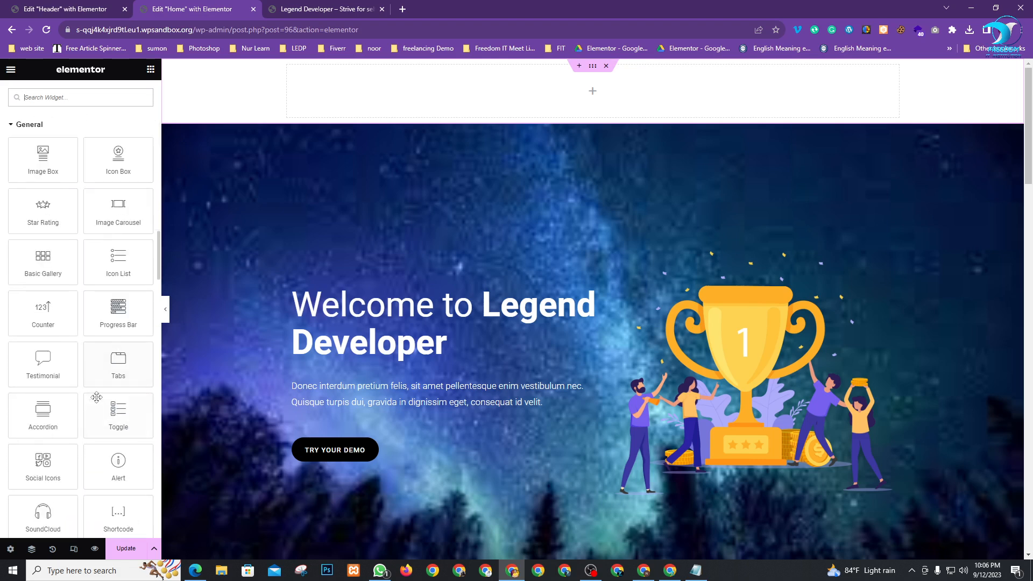
scroll(83, 448, down, 1)
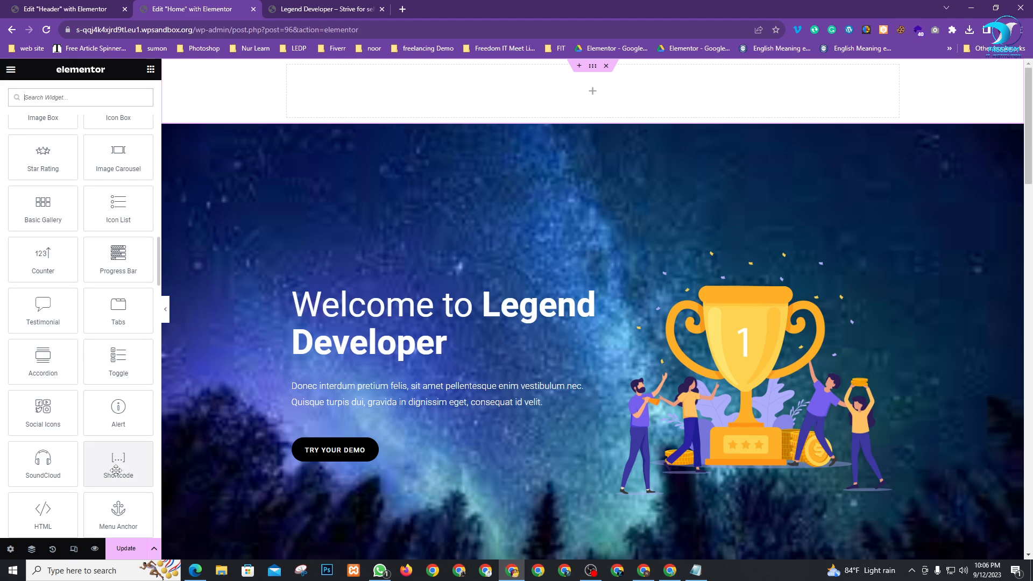
drag(116, 466, 592, 92)
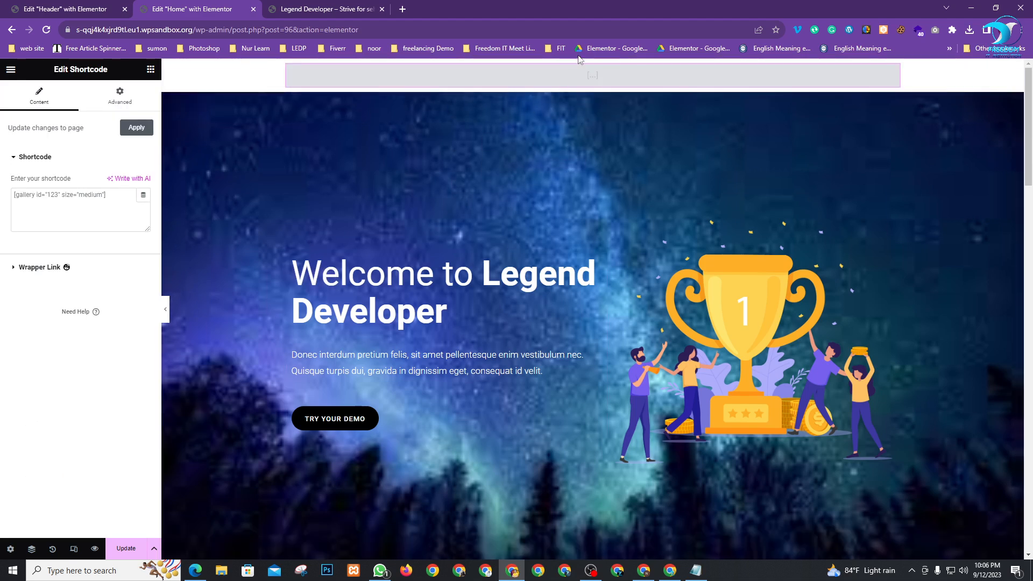
Make the shortcode container Full Width, then switch to the Header template tab
click(592, 68)
click(114, 166)
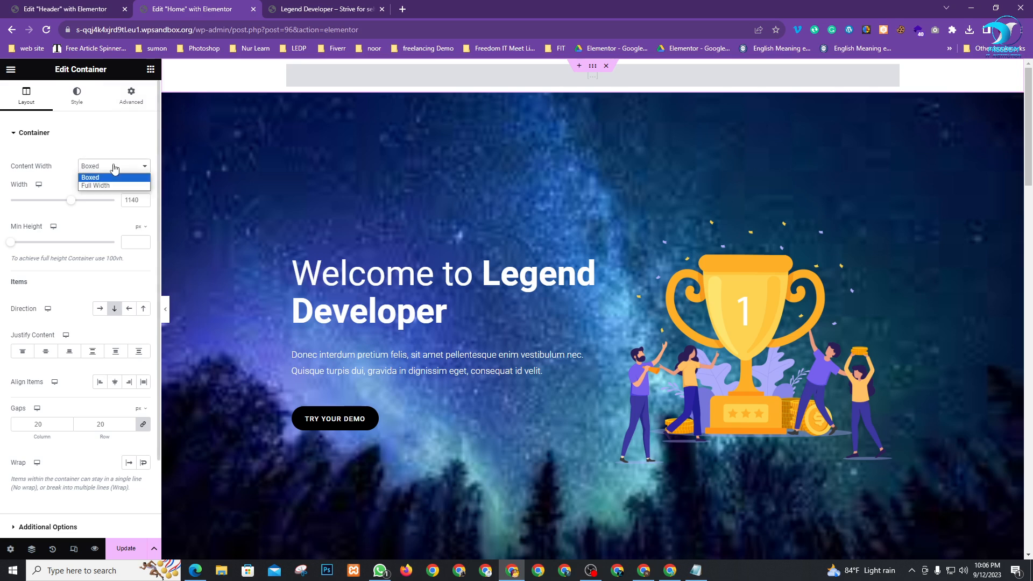
click(97, 188)
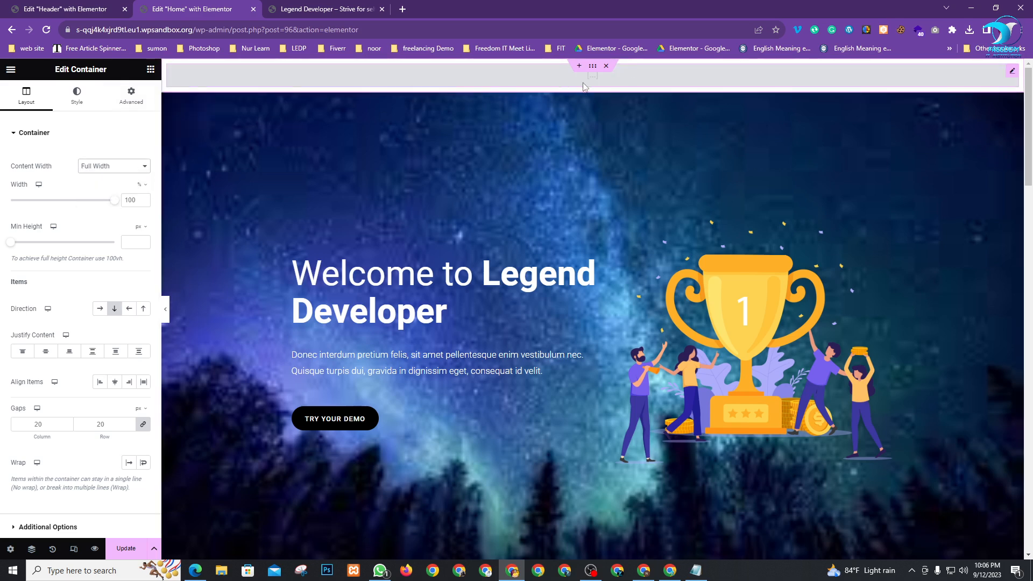
click(73, 8)
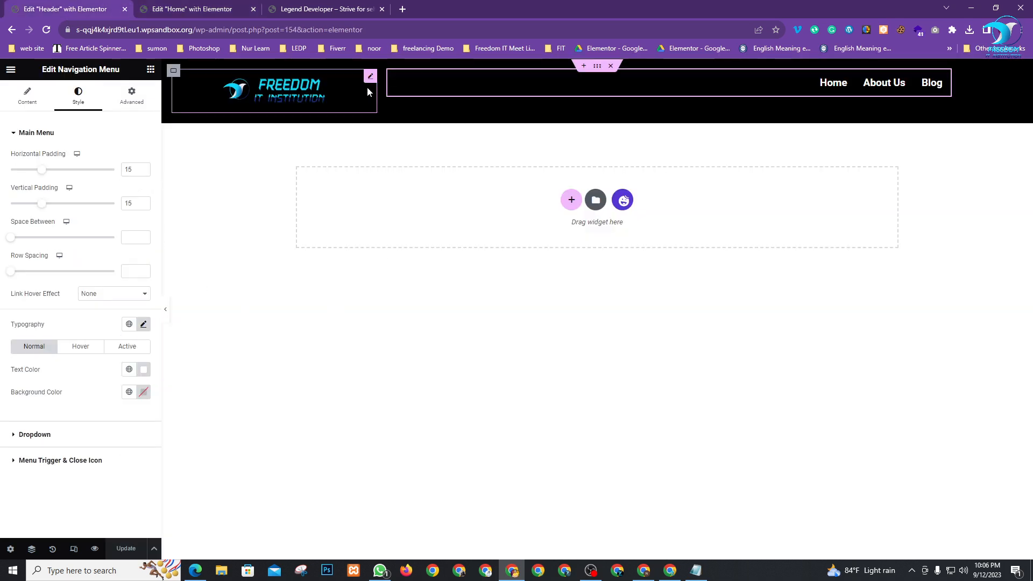
Exit the Header template editor and confirm leaving it
click(11, 72)
click(25, 278)
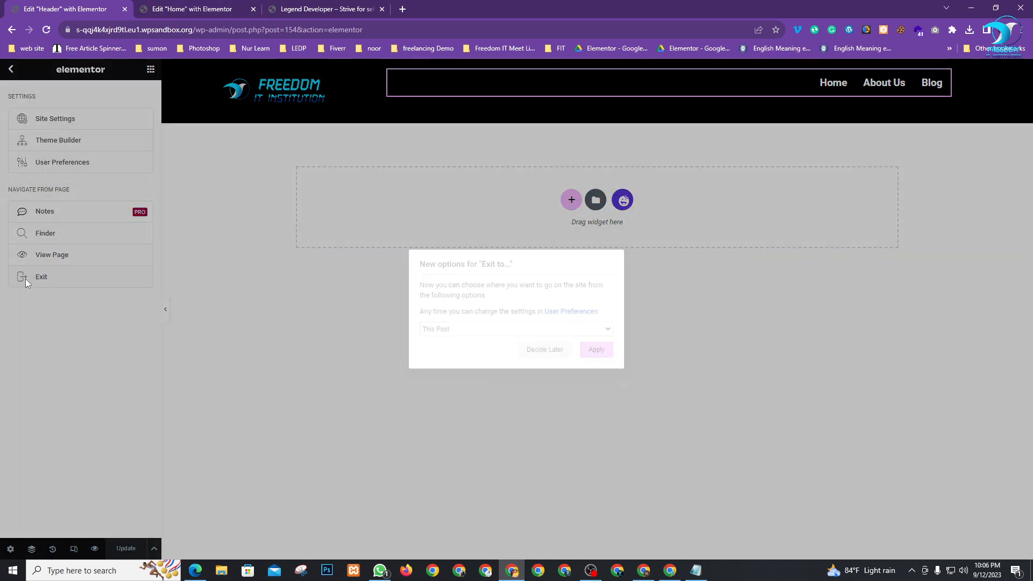
click(602, 356)
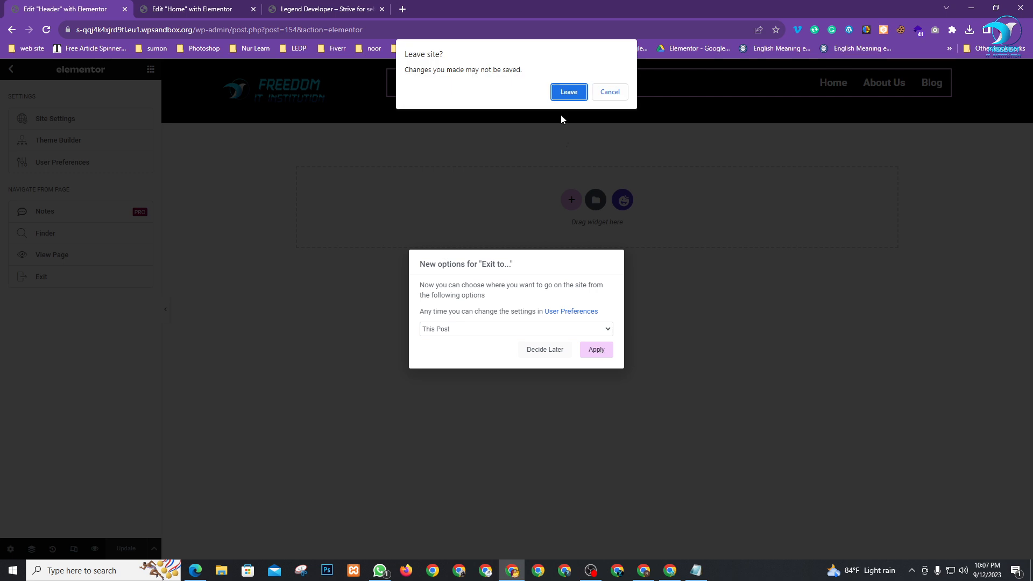
click(568, 92)
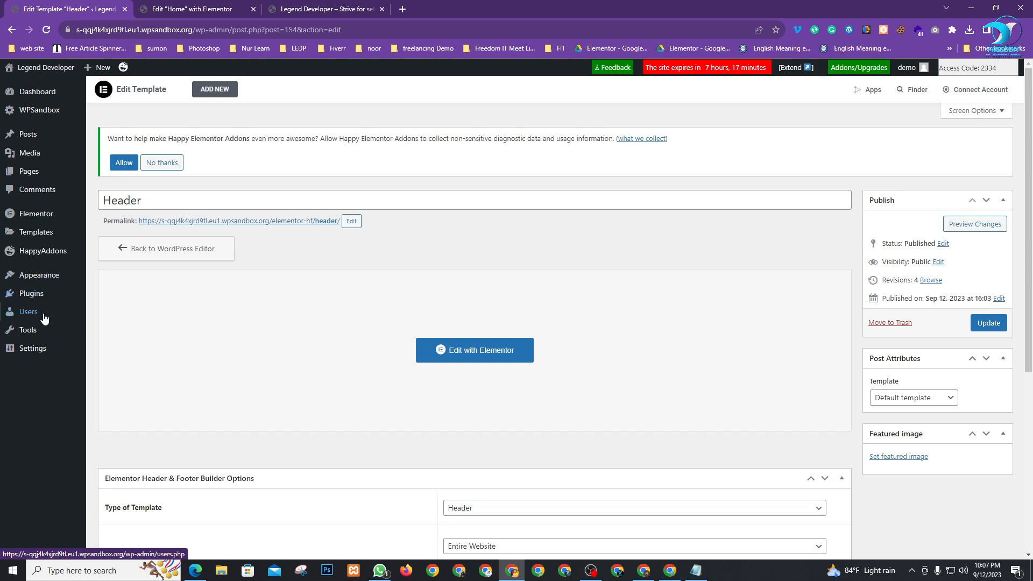
Grab the Header shortcode [hfe_template id='154'] from the Header & Footer Builder list
mouse_move(38, 277)
click(125, 338)
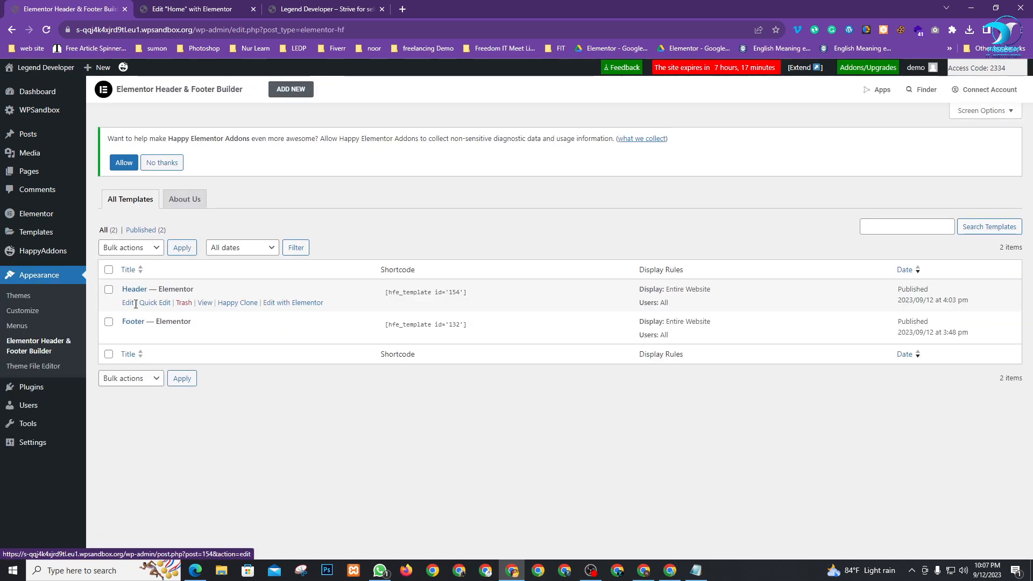
click(416, 293)
key(ctrl+c)
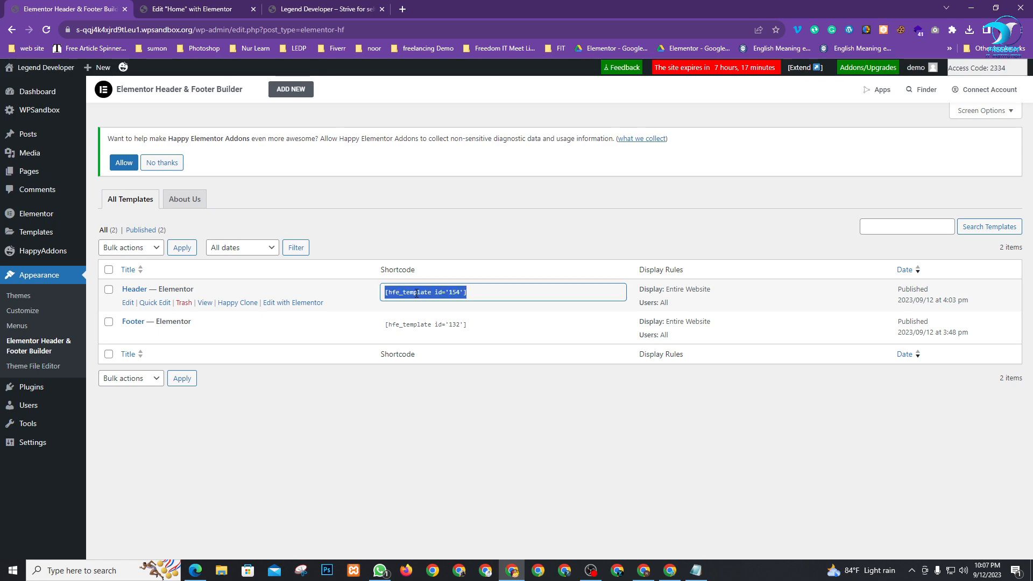
click(215, 9)
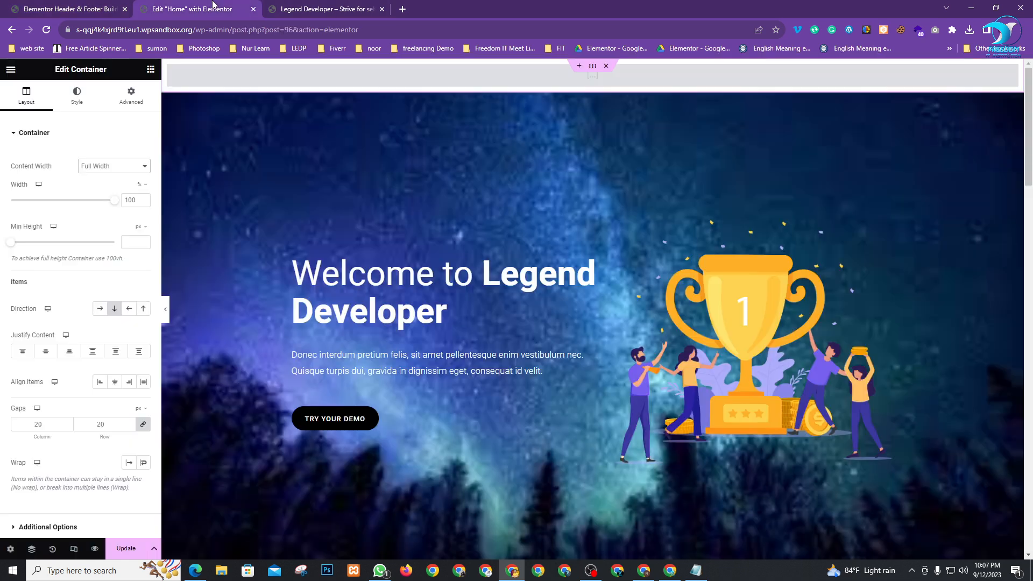
Paste the [hfe_template id='154'] shortcode into the top Shortcode widget
click(635, 83)
click(96, 202)
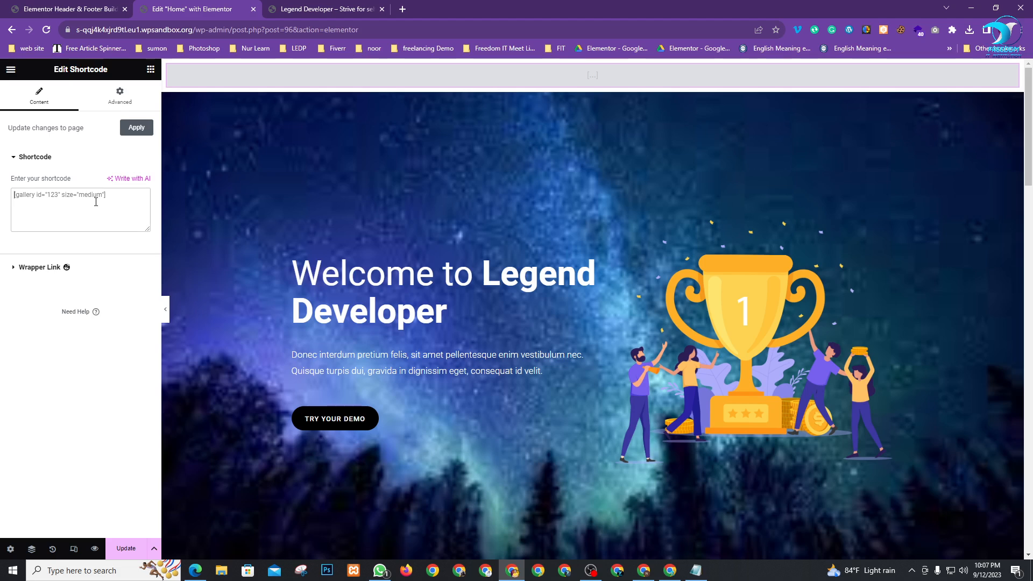
key(ctrl+v)
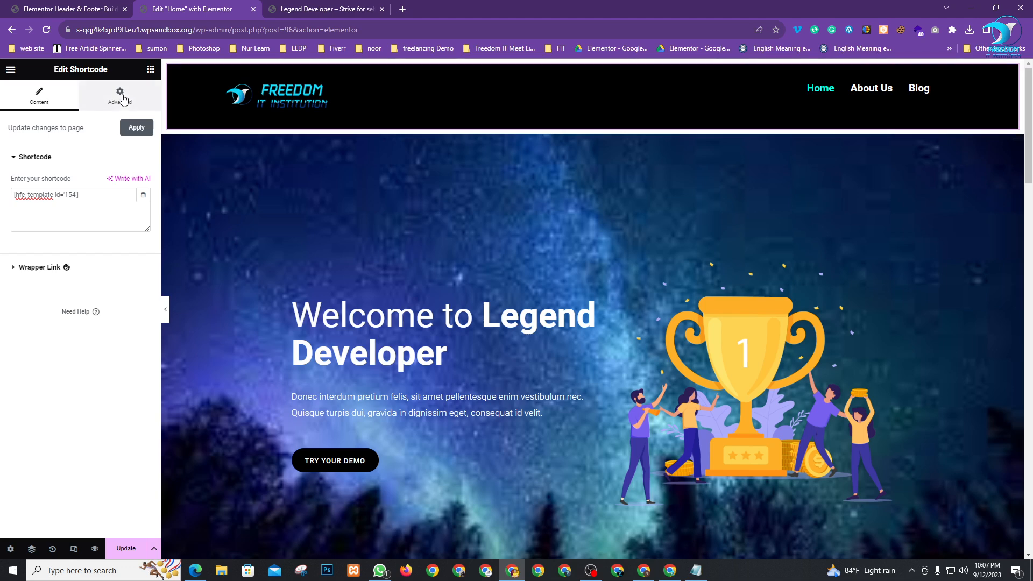
Remove the header container's spacing by setting its padding to 0
mouse_move(618, 82)
click(599, 67)
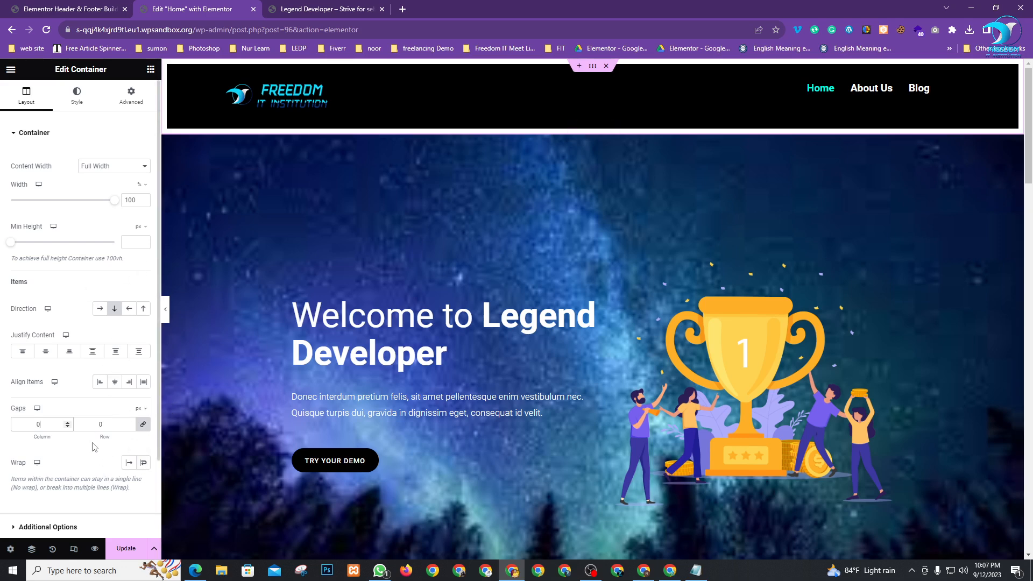
scroll(81, 463, down, 2)
scroll(50, 302, up, 2)
click(123, 100)
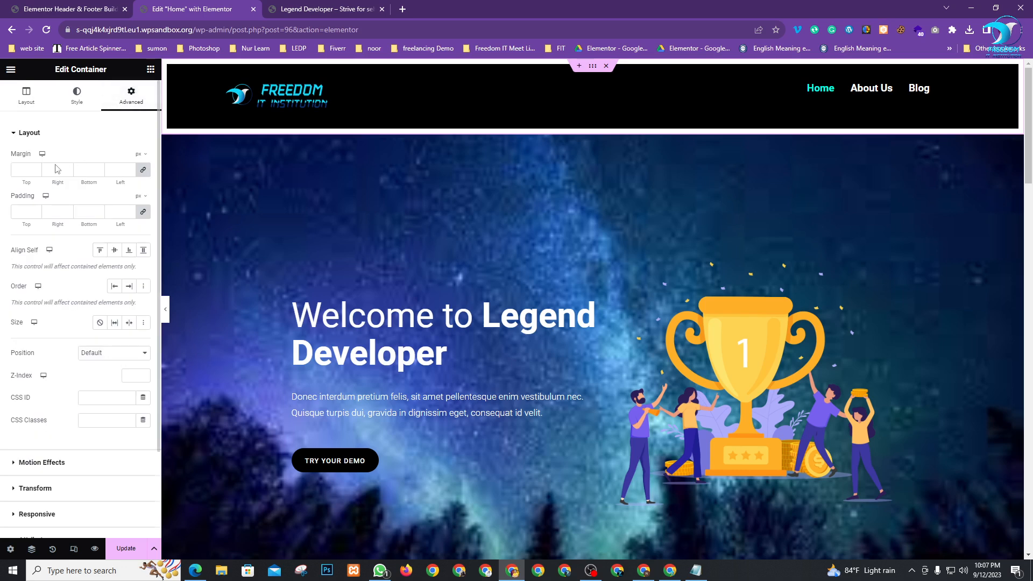
click(23, 212)
text(0)
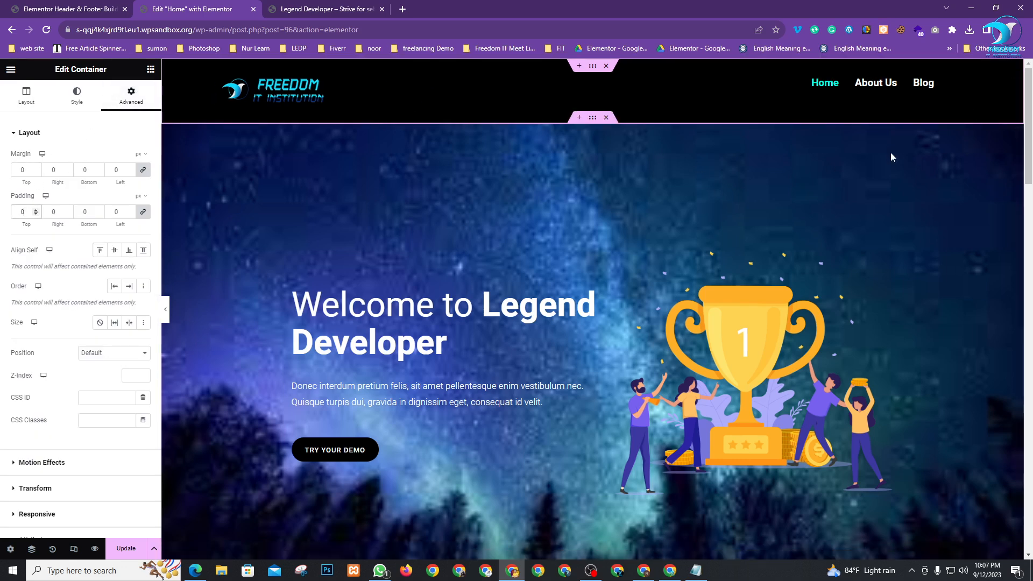
click(1018, 66)
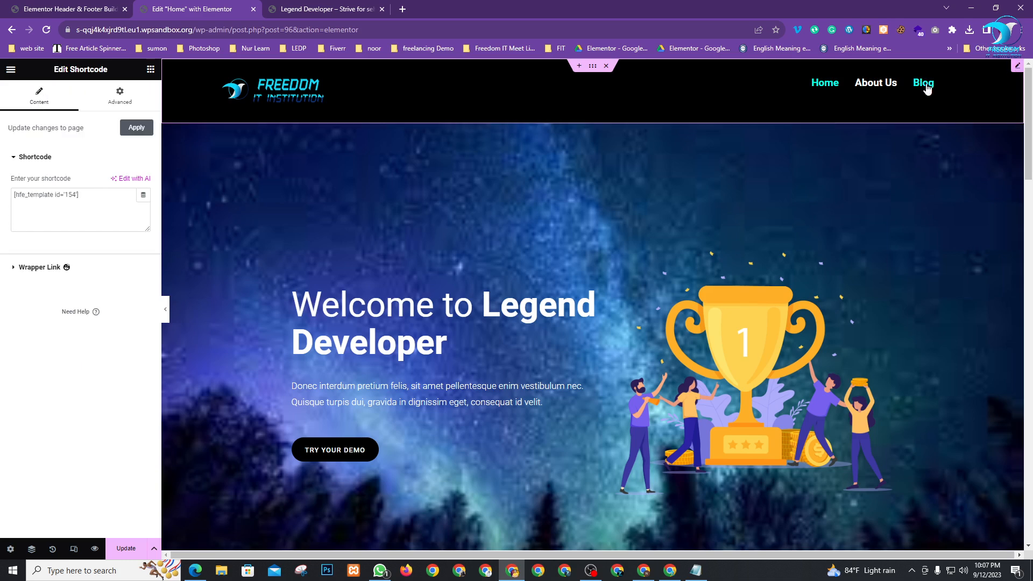
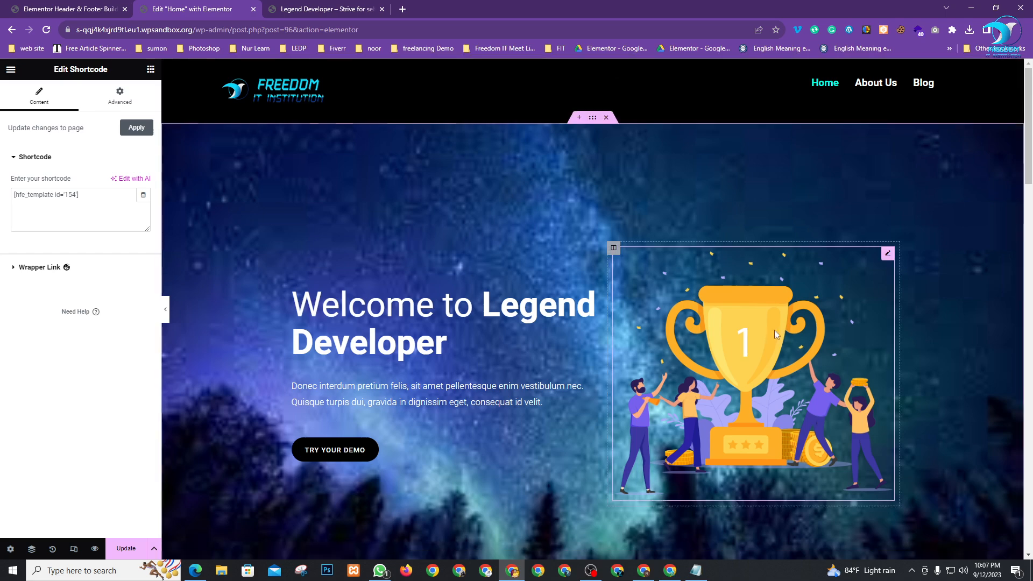
Save the Home page's Elementor edits with Update
scroll(670, 132, down, 3)
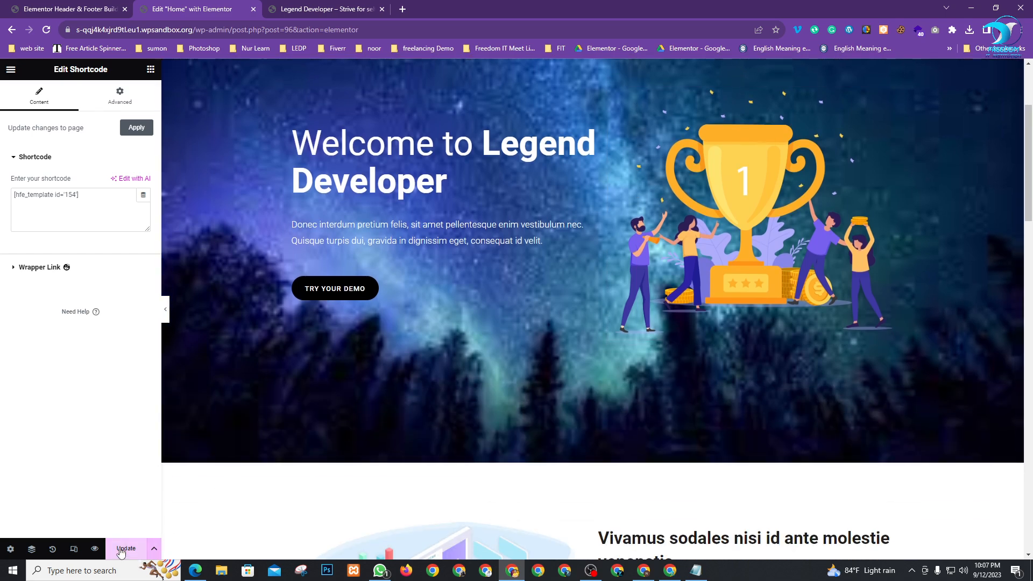
click(121, 549)
scroll(551, 408, down, 3)
scroll(711, 356, up, 6)
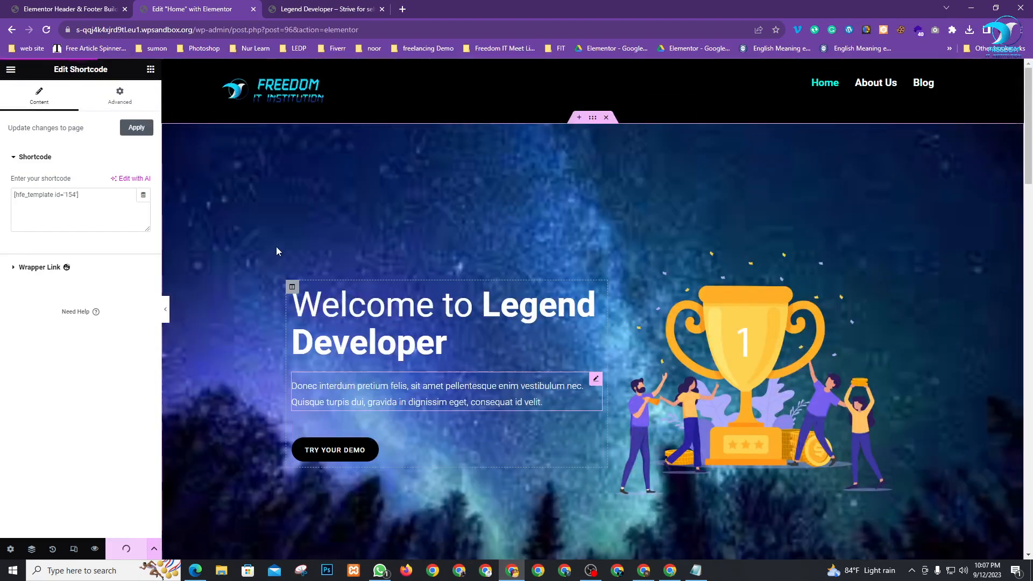
Reload the live site, confirm the header and footer appear, and return to the editor
click(322, 4)
click(168, 4)
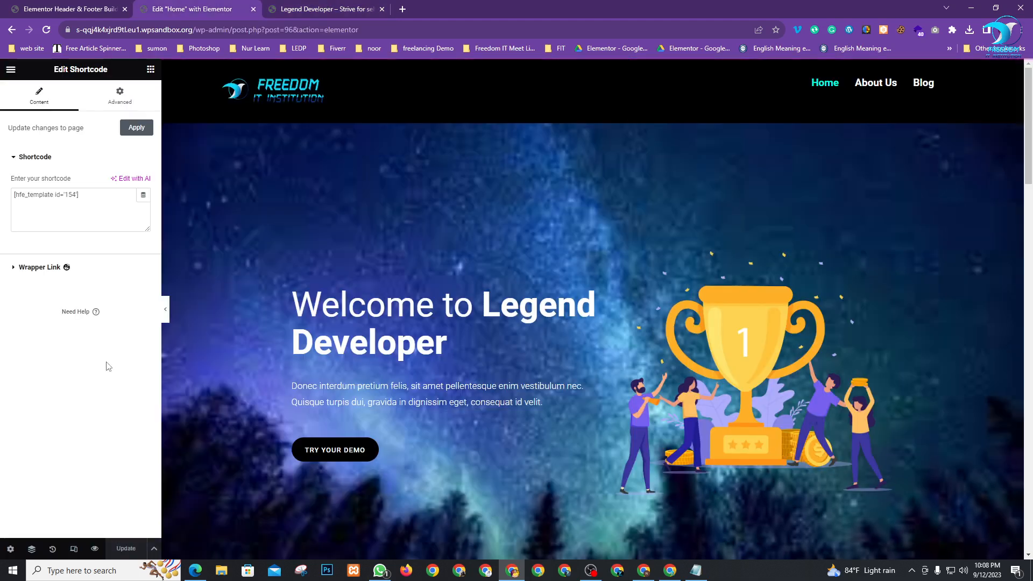
click(290, 6)
click(46, 30)
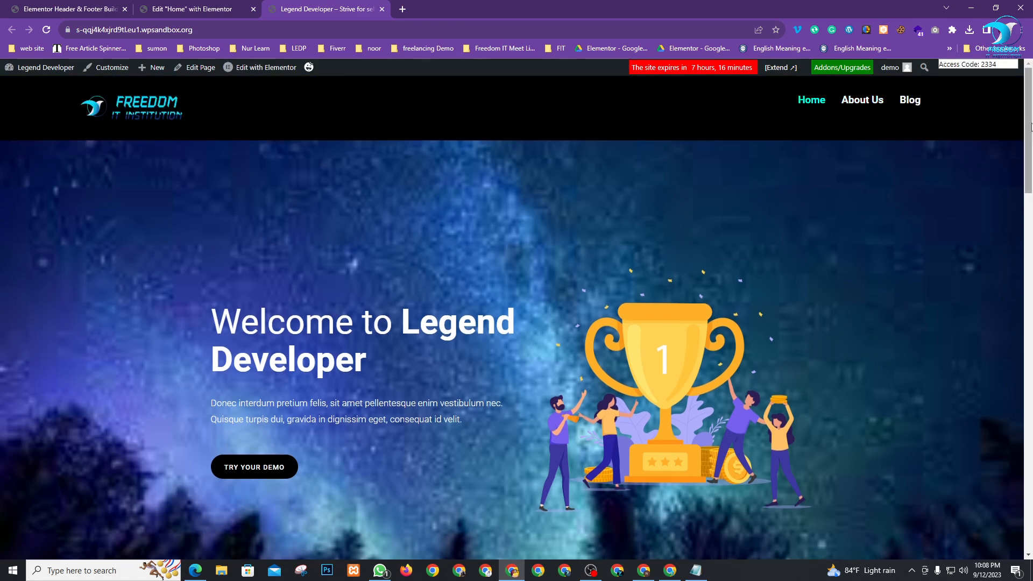
scroll(1019, 258, down, 8)
scroll(1018, 259, down, 10)
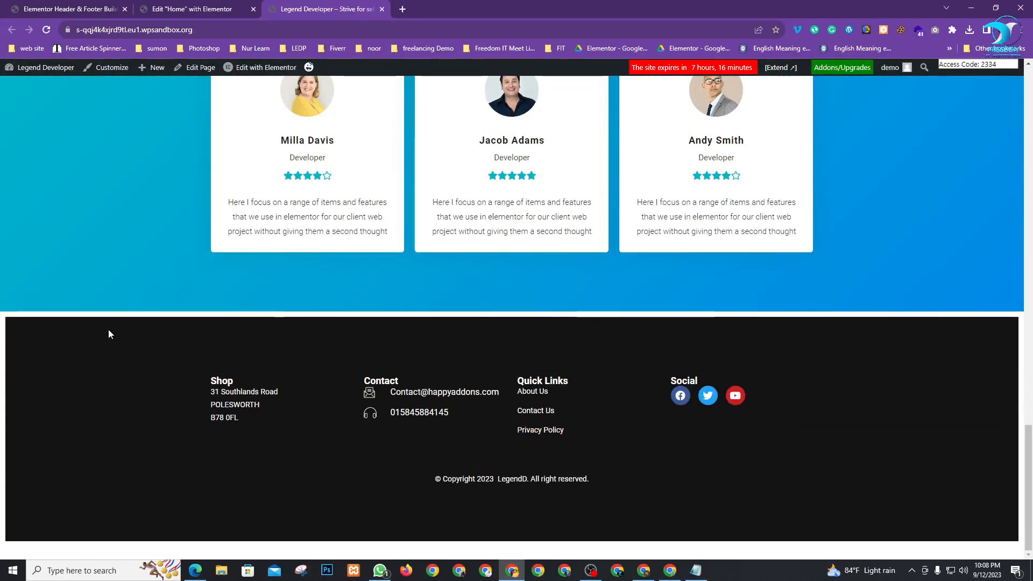
click(178, 9)
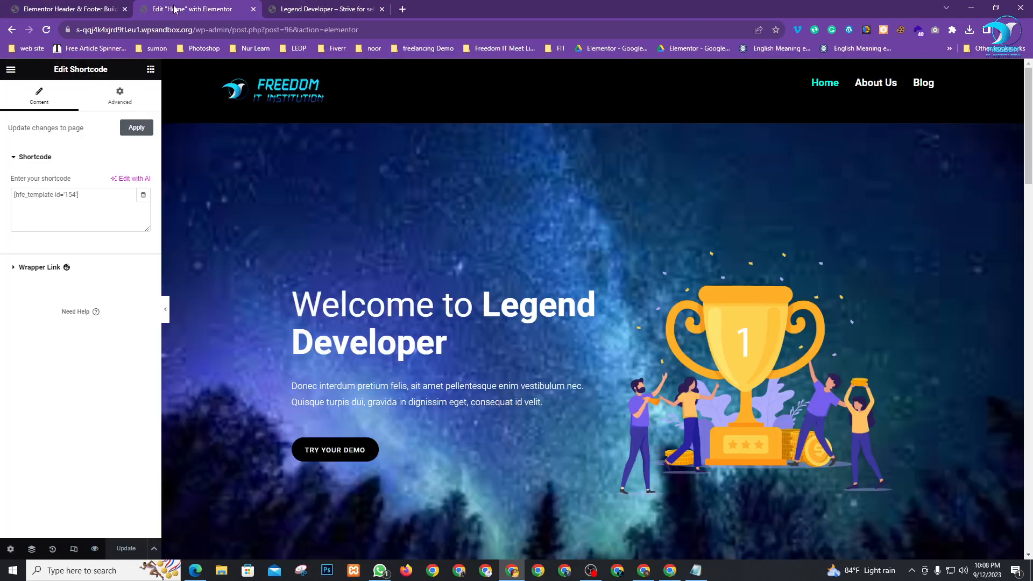
Set the footer container's margin and padding to 0
scroll(499, 299, down, 12)
scroll(500, 310, down, 10)
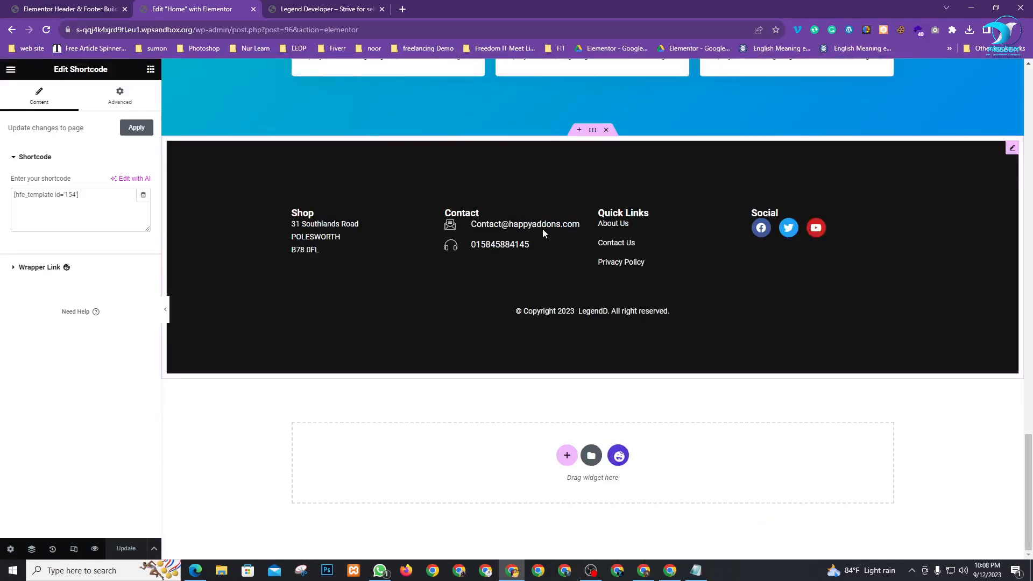
click(593, 130)
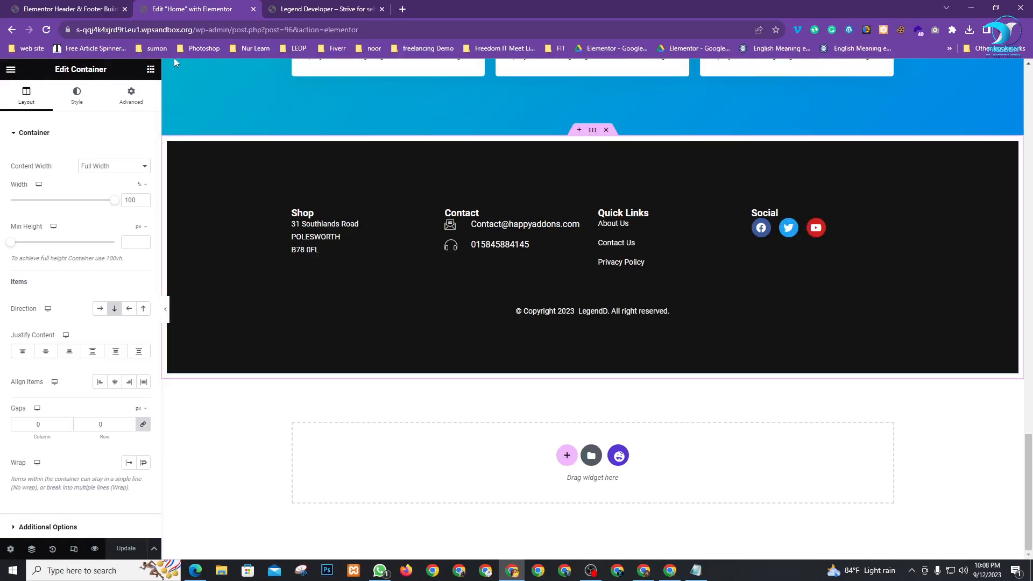
click(131, 96)
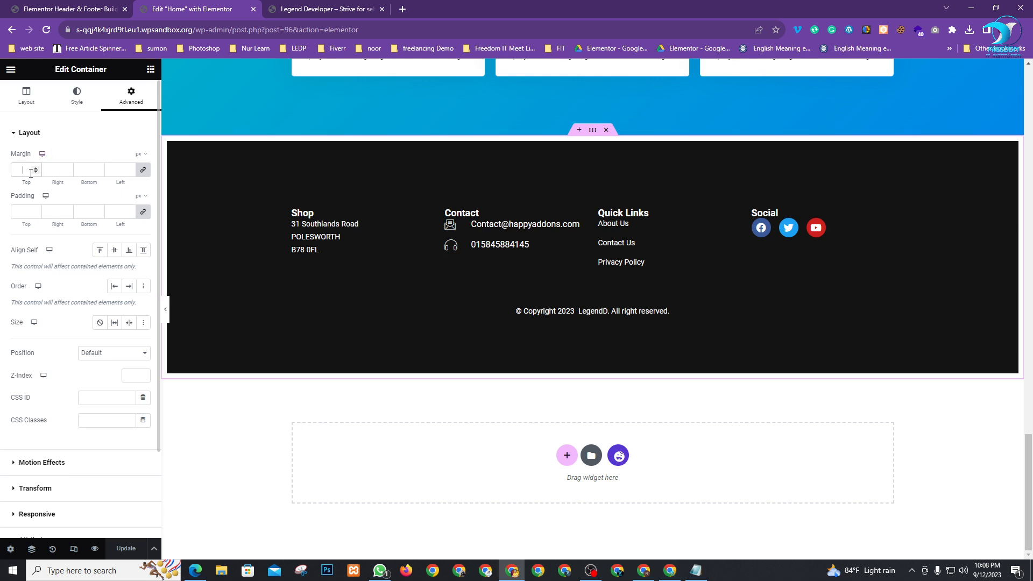
click(30, 171)
text(0)
click(31, 210)
text(0)
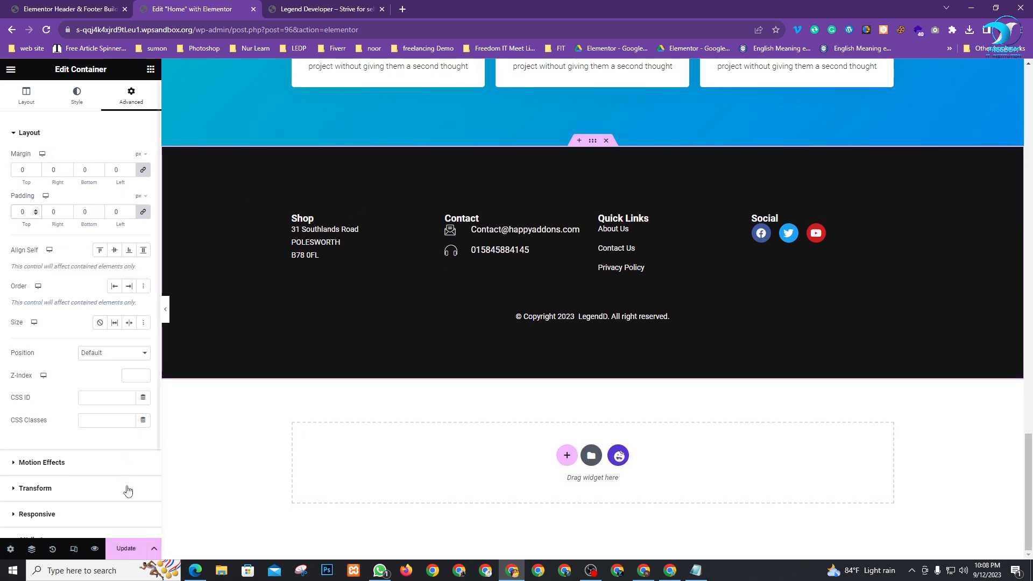
Save the page and reload the live site to check the footer
click(125, 548)
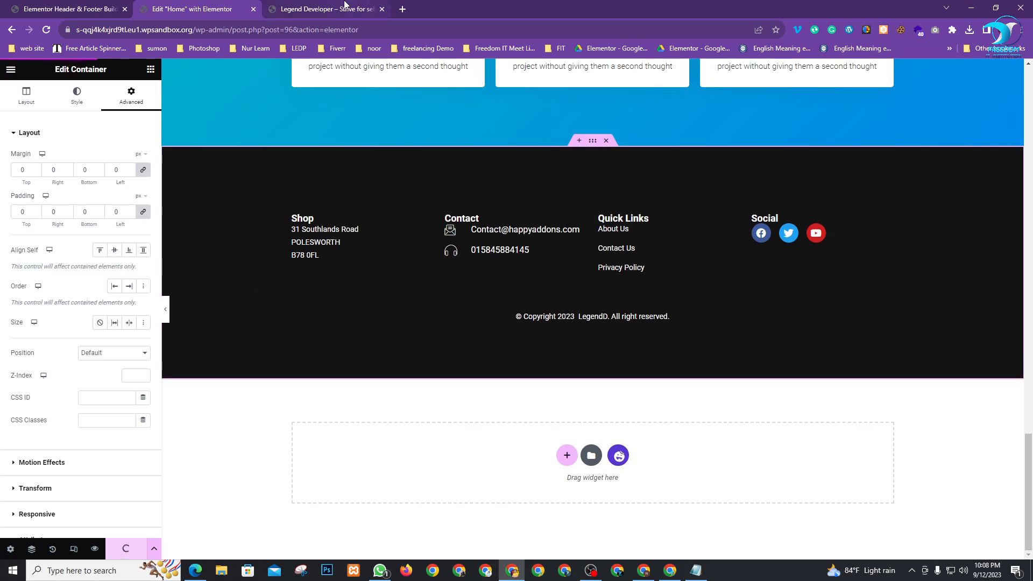
key(ctrl+Tab)
key(F5)
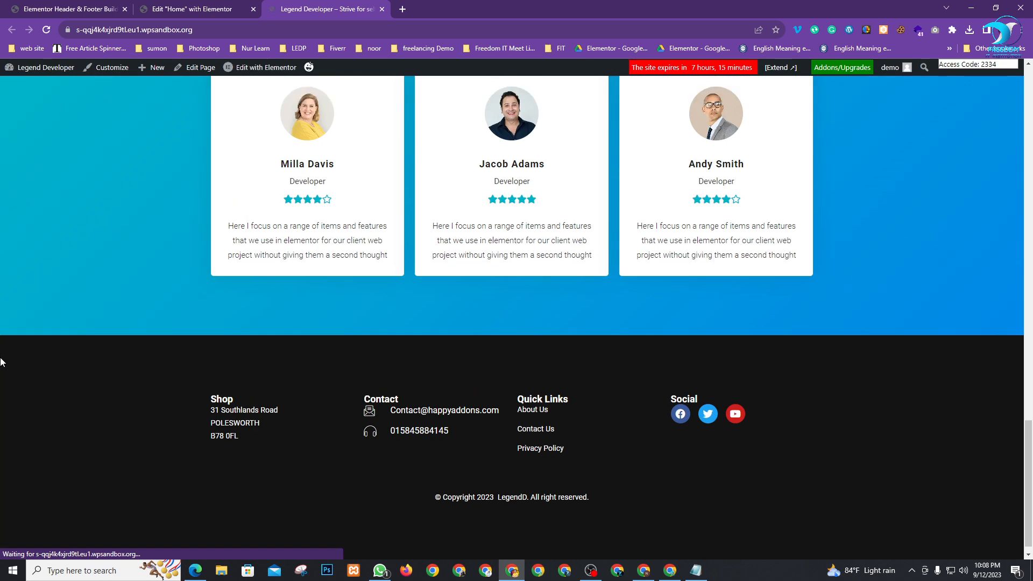
scroll(665, 491, up, 20)
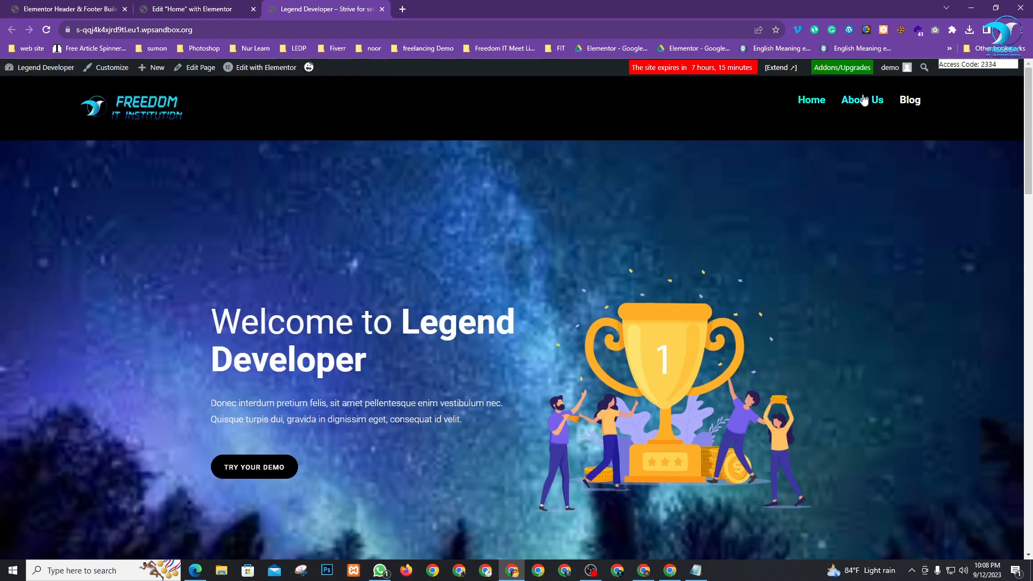
click(187, 6)
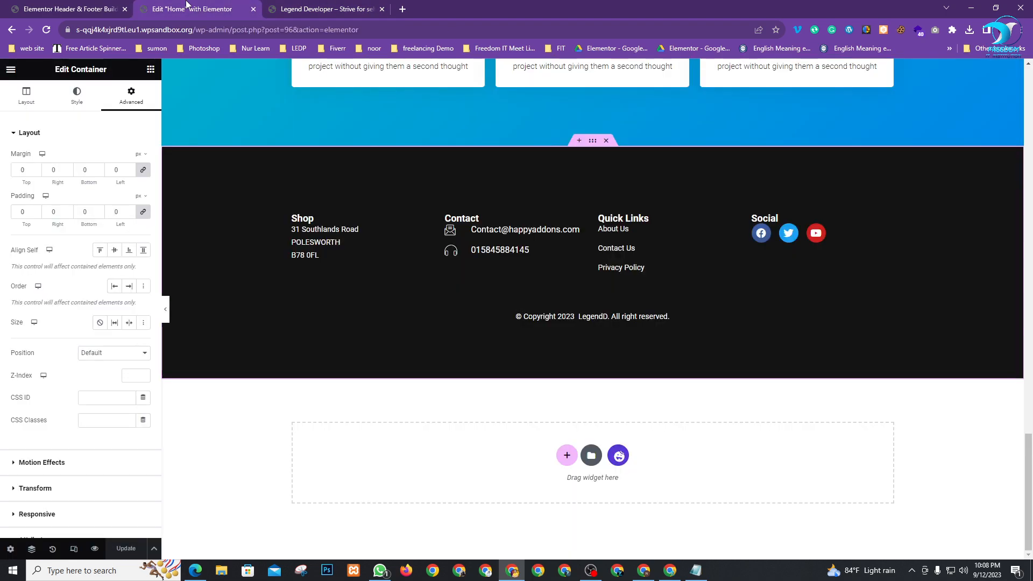
Open the Pages > All Pages list in WordPress
scroll(373, 240, up, 5)
click(70, 9)
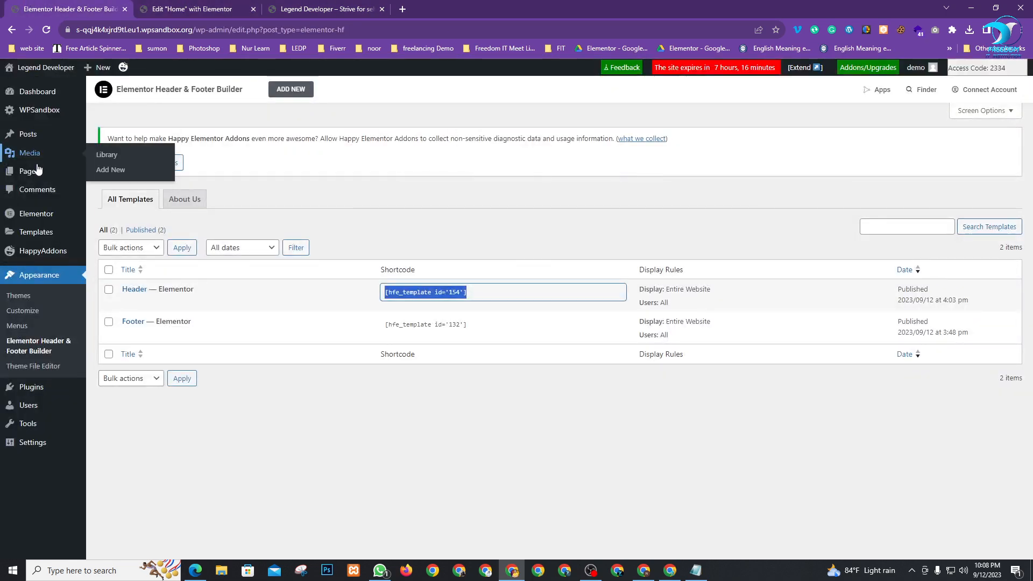
mouse_move(32, 172)
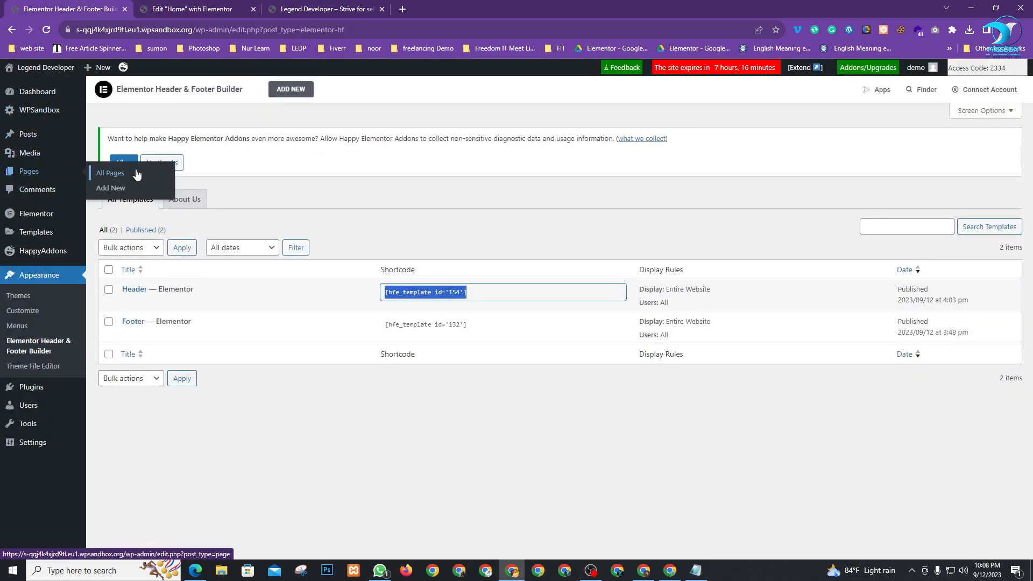
click(110, 174)
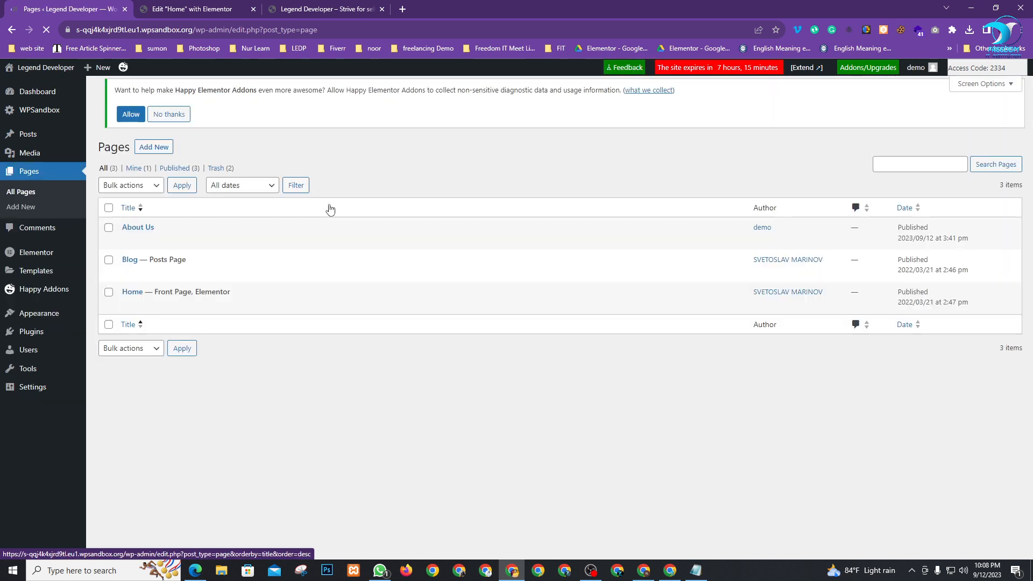
Open the About Us page's editor in a new tab and launch Edit with Elementor
mouse_move(155, 254)
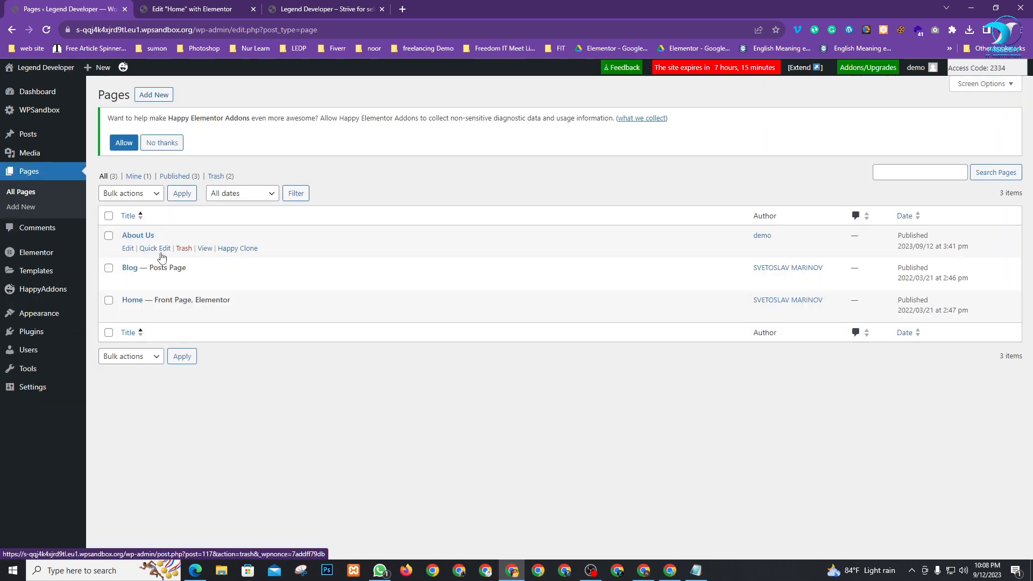
right_click(128, 250)
click(145, 258)
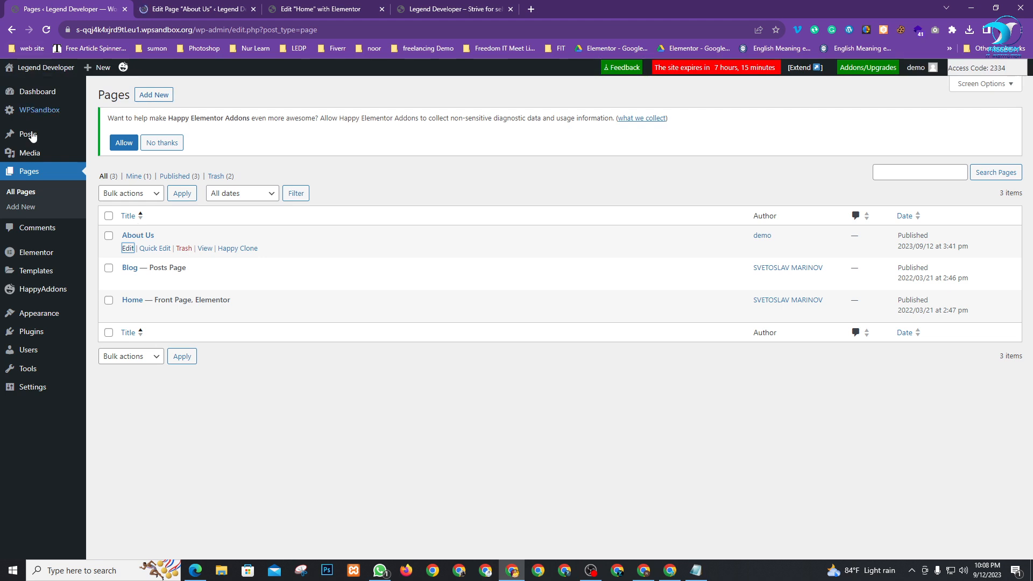
click(174, 6)
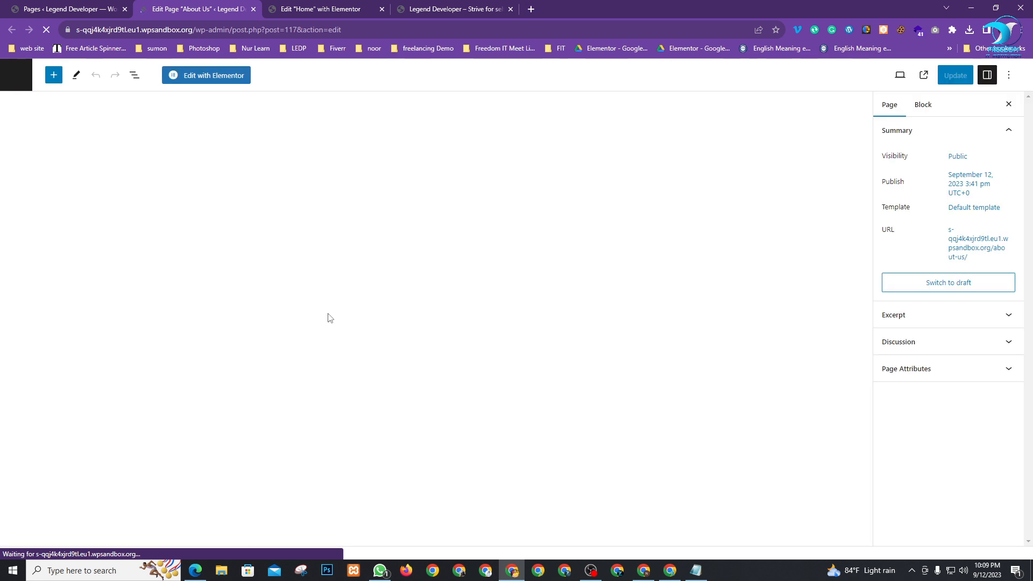
click(202, 77)
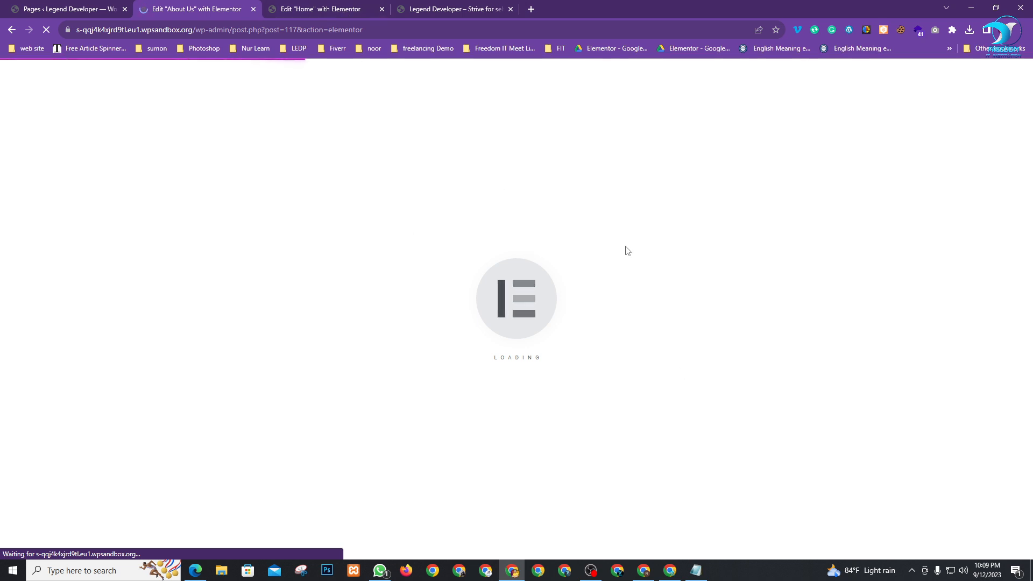
Mute a participant for everyone in Google Meet, then return to the About Us editor
click(671, 571)
mouse_move(970, 133)
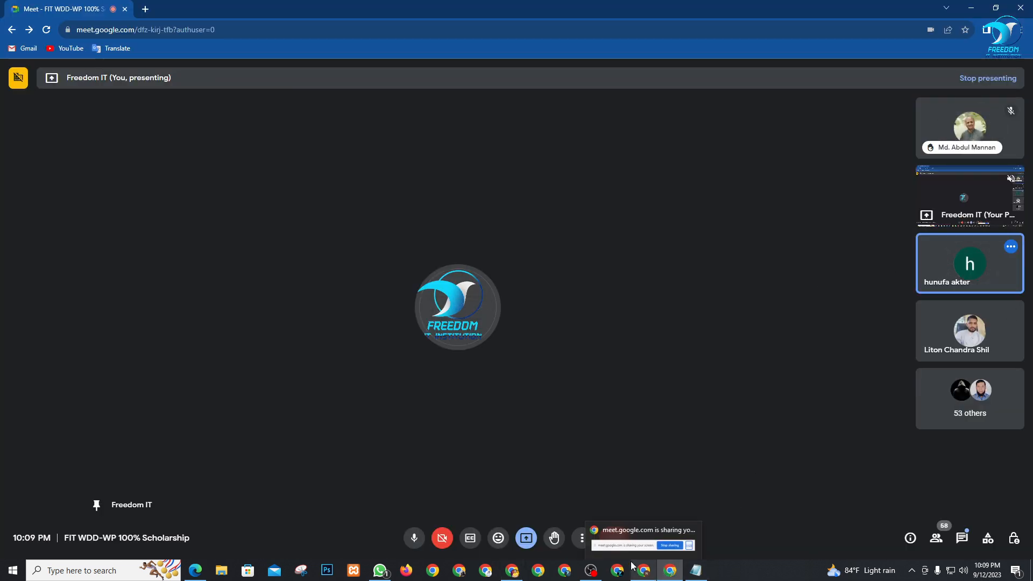
click(970, 263)
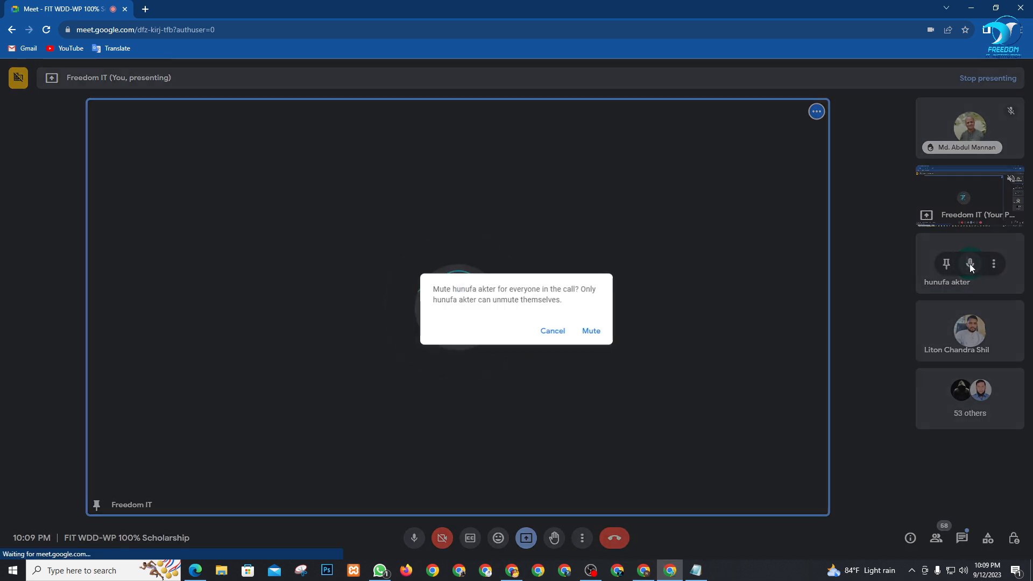
click(592, 331)
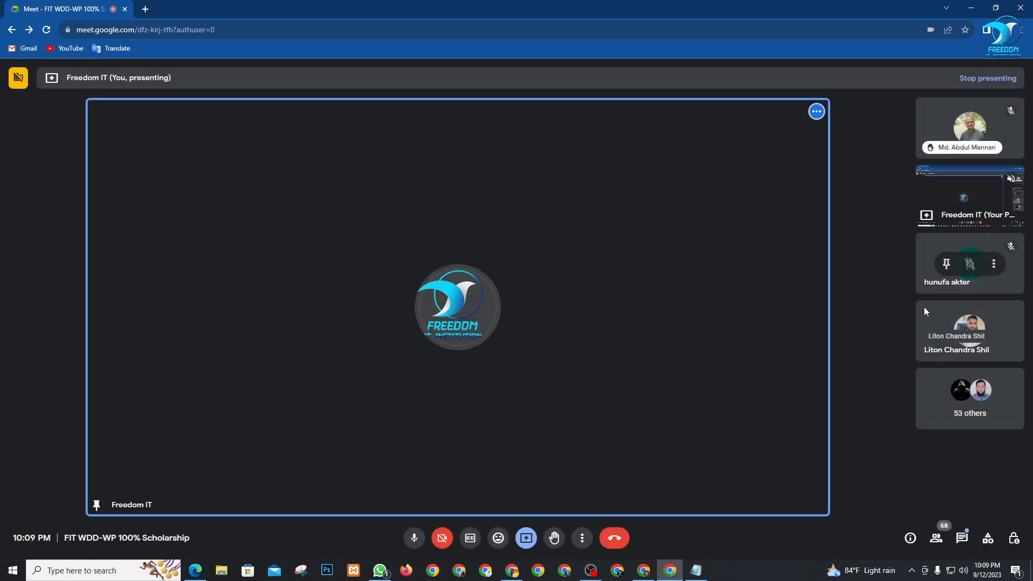
mouse_move(952, 302)
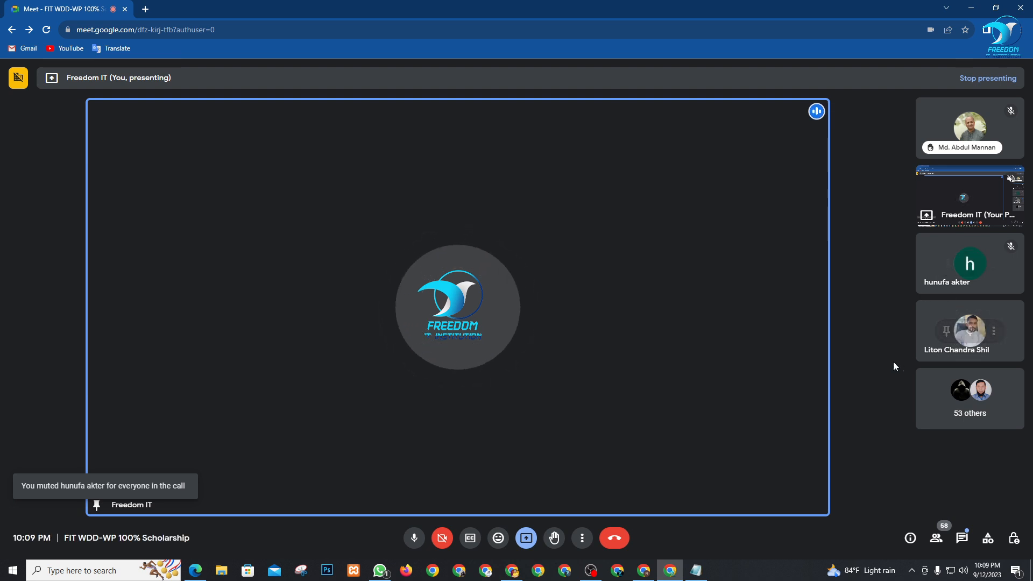
click(512, 570)
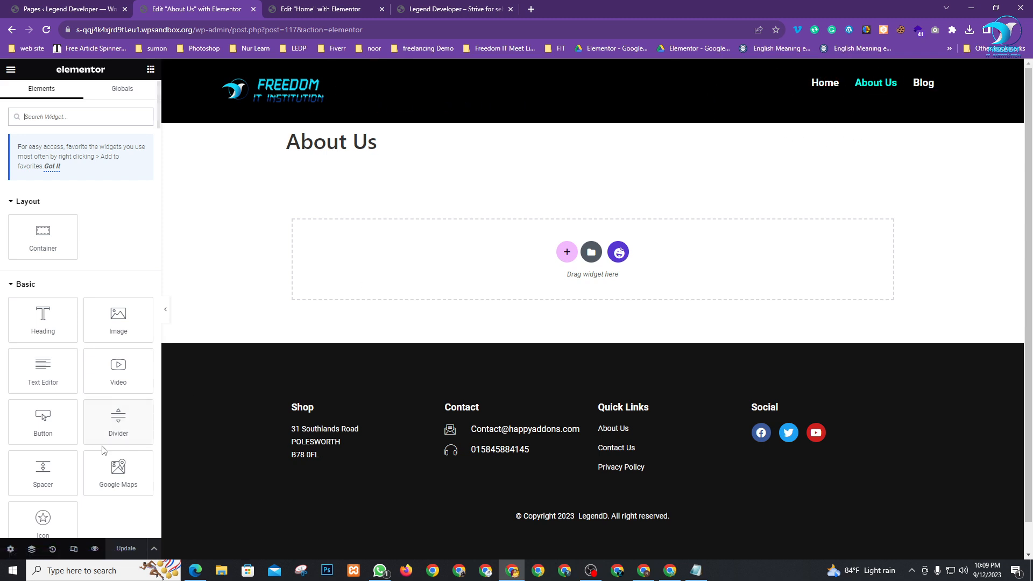
Set the About Us page layout to Elementor Canvas
click(10, 548)
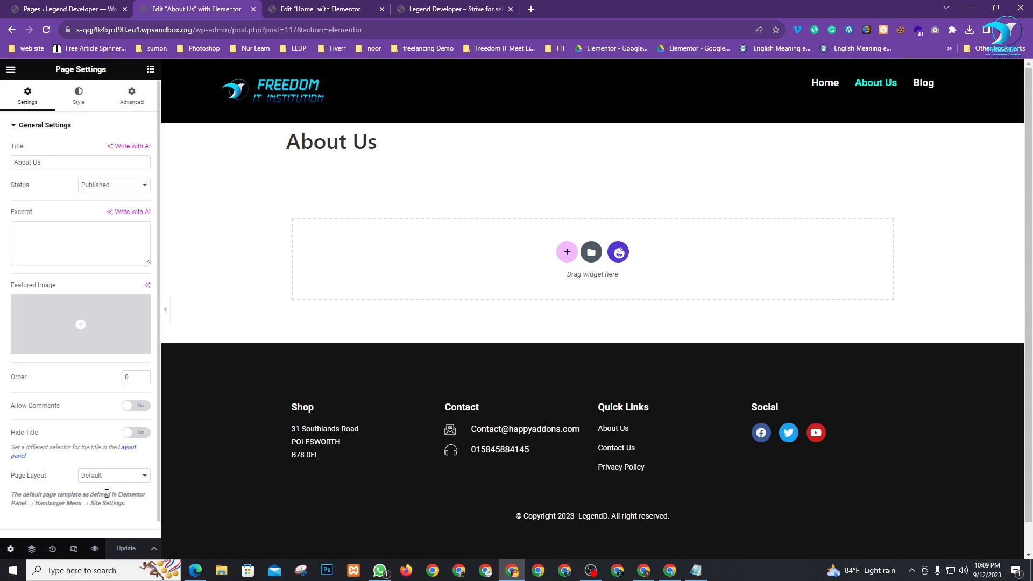
click(128, 475)
click(123, 494)
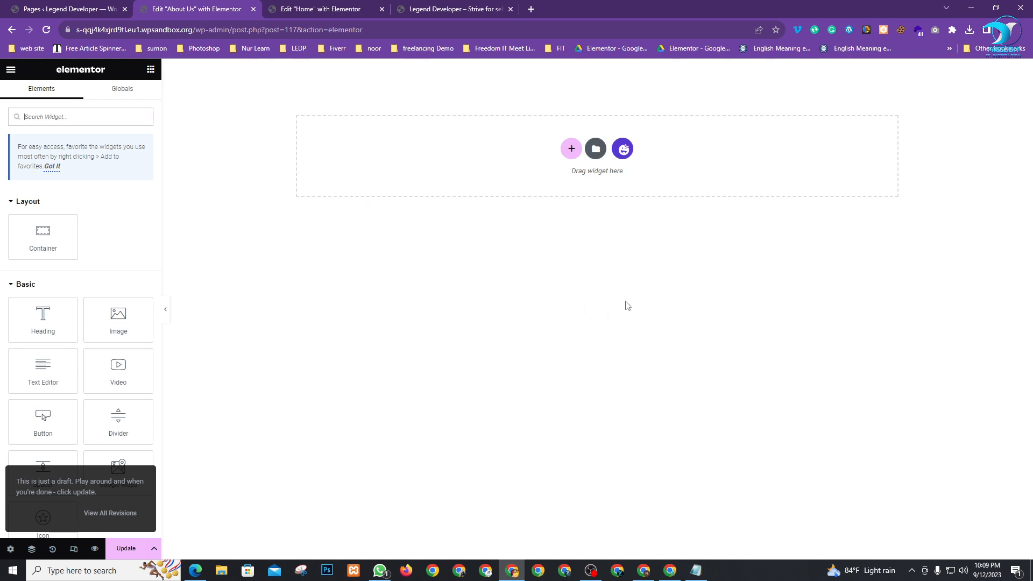
Add a single full-width container at the top of the page
click(570, 149)
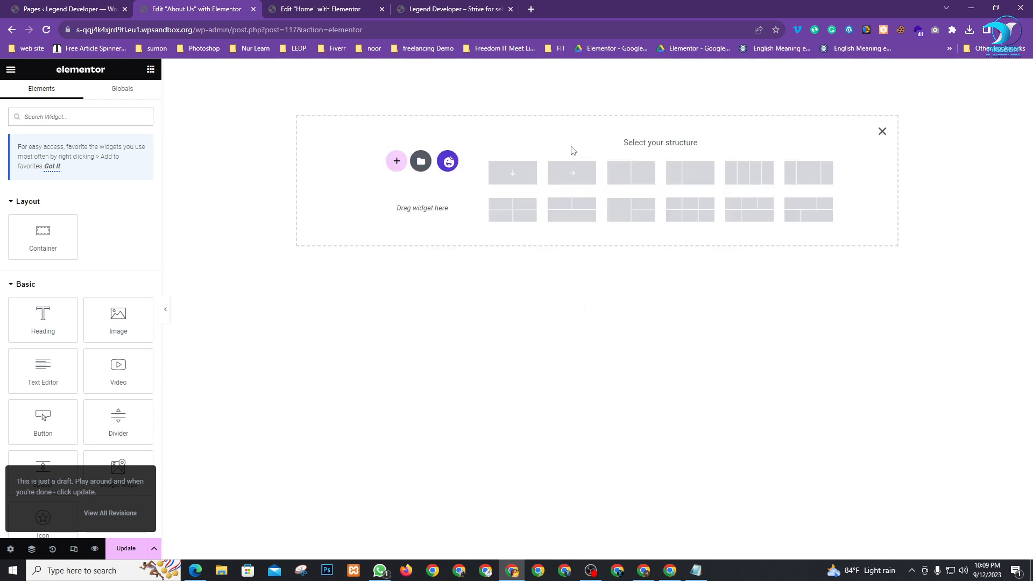
click(514, 175)
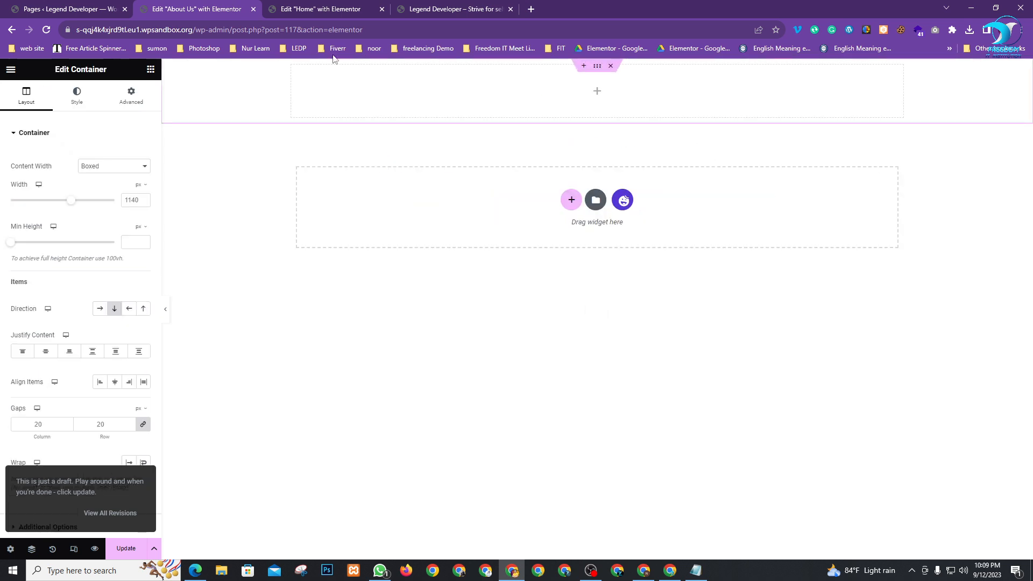
click(119, 167)
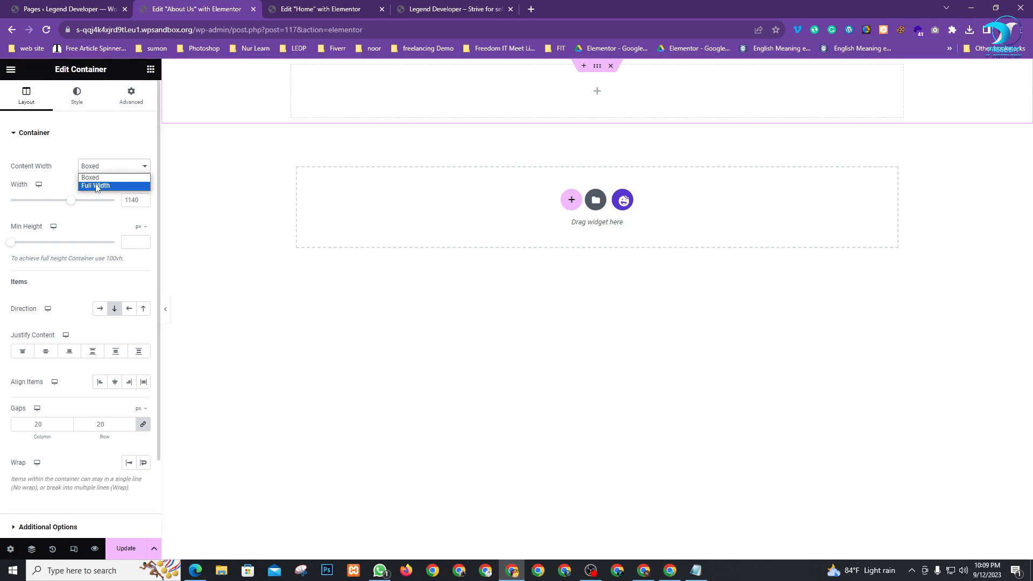
click(97, 186)
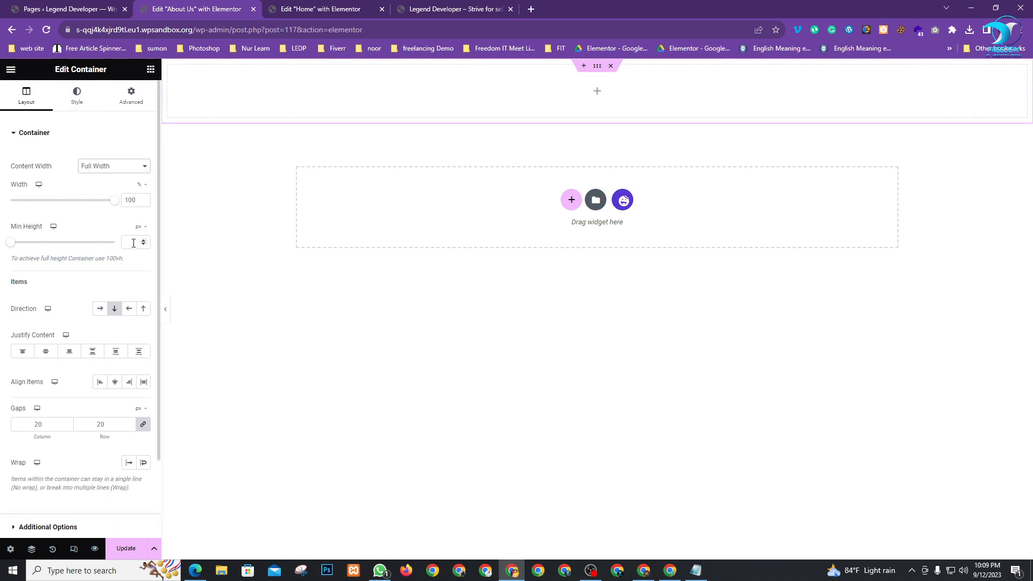
Drag a Shortcode widget, found by searching 'sh', into the top container
click(151, 71)
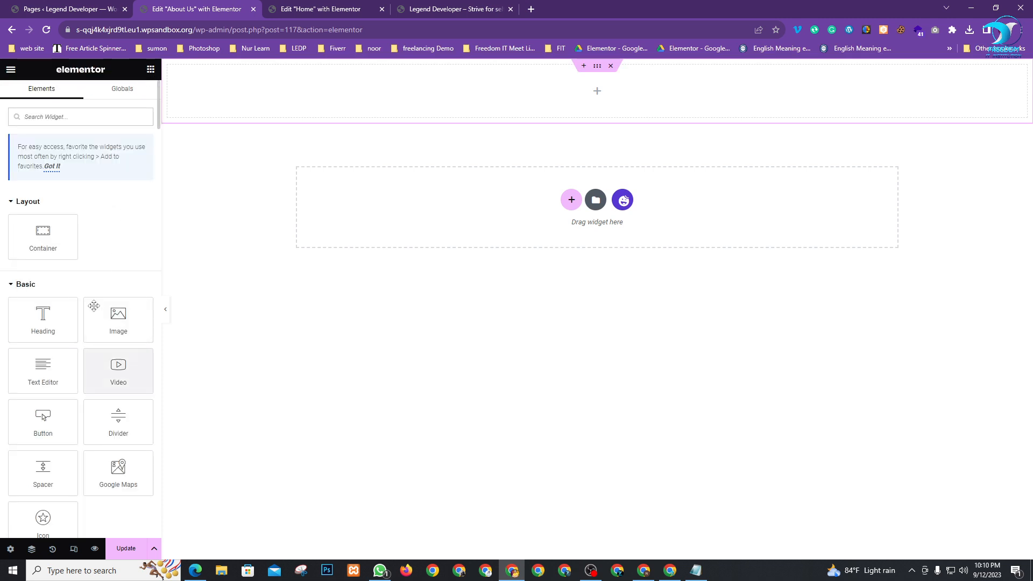
text(sh)
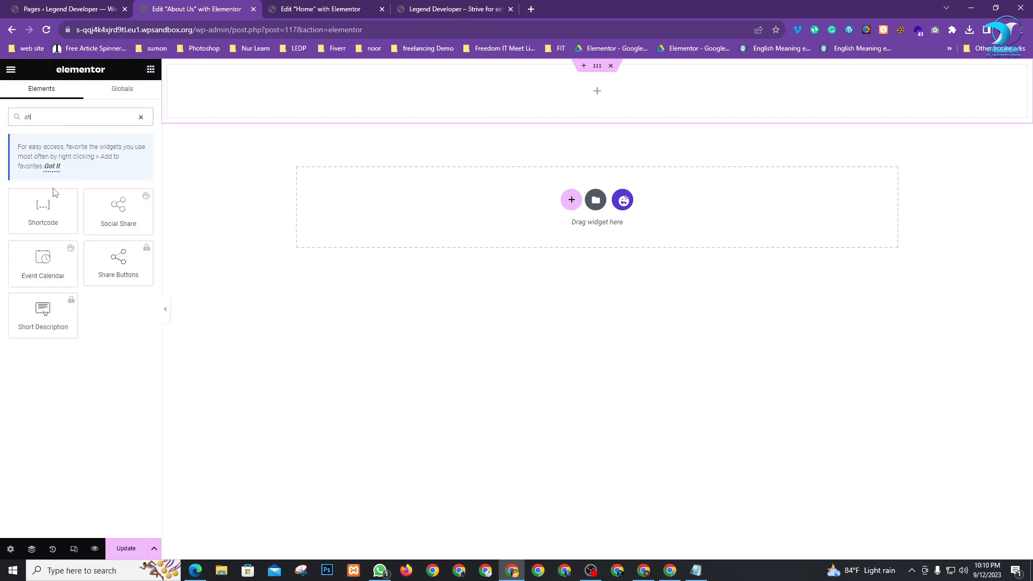
drag(54, 193, 479, 95)
click(28, 6)
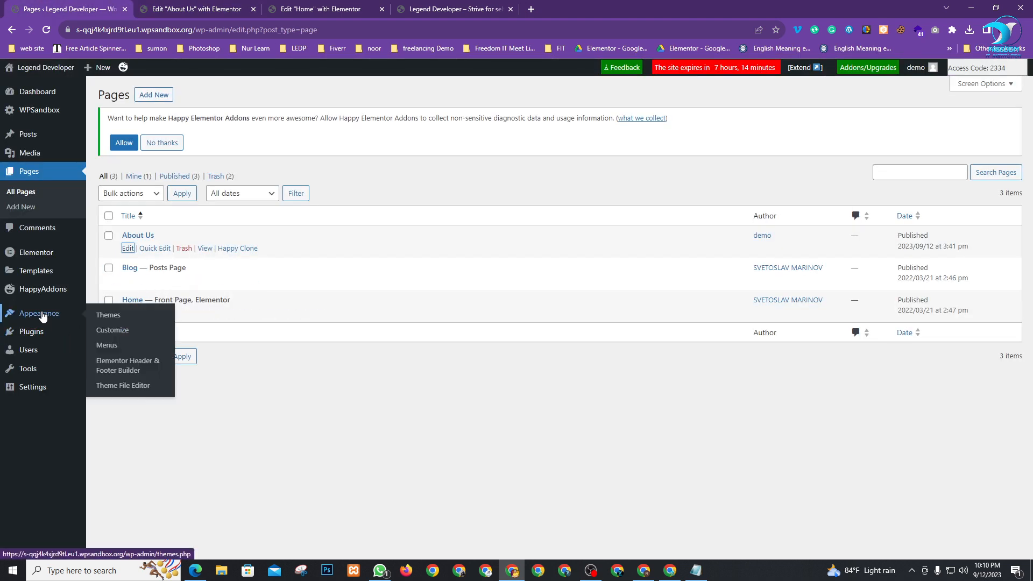
Copy the Header template shortcode and paste it into the Shortcode widget
click(123, 349)
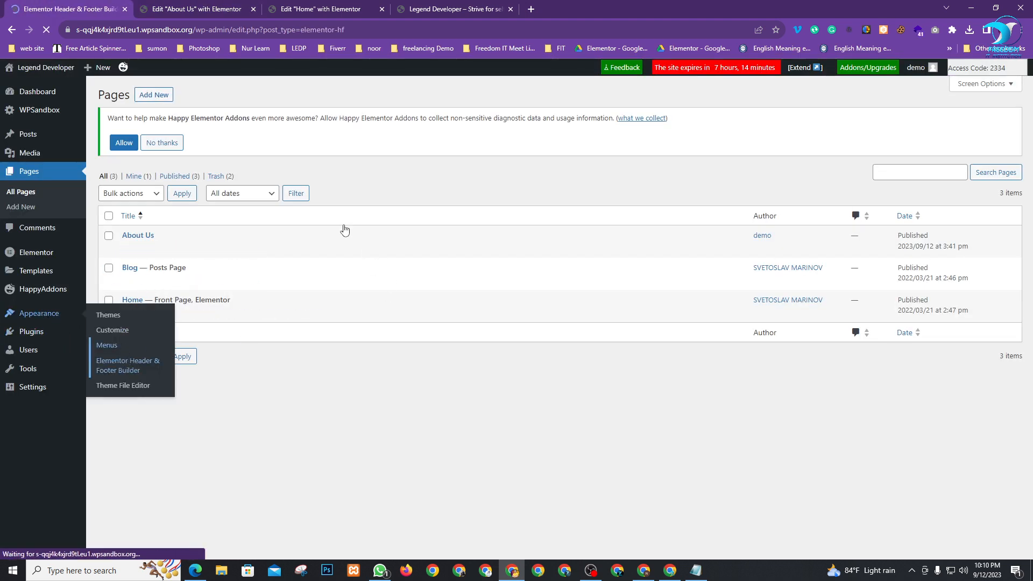
click(421, 295)
key(ctrl+c)
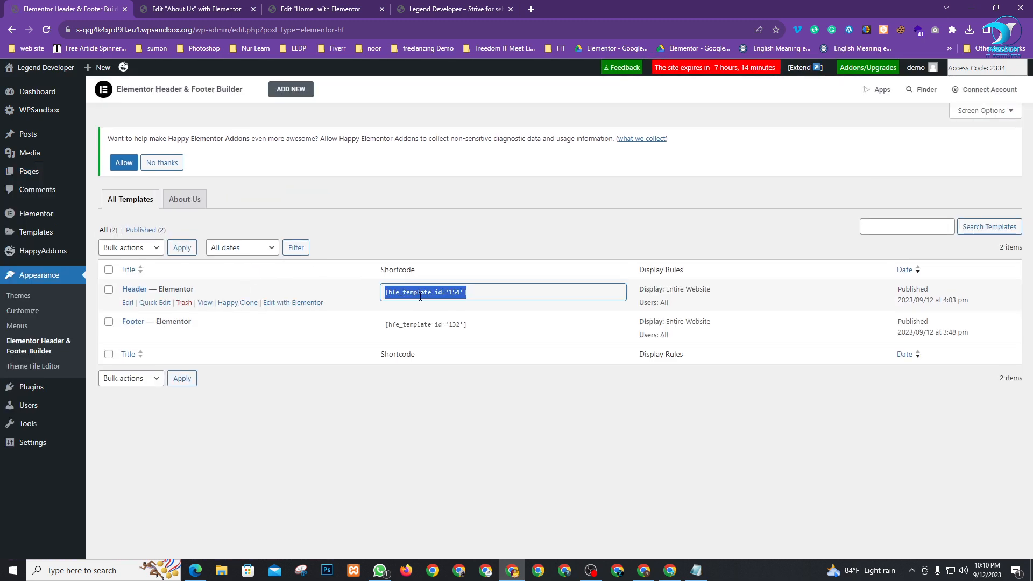
click(234, 7)
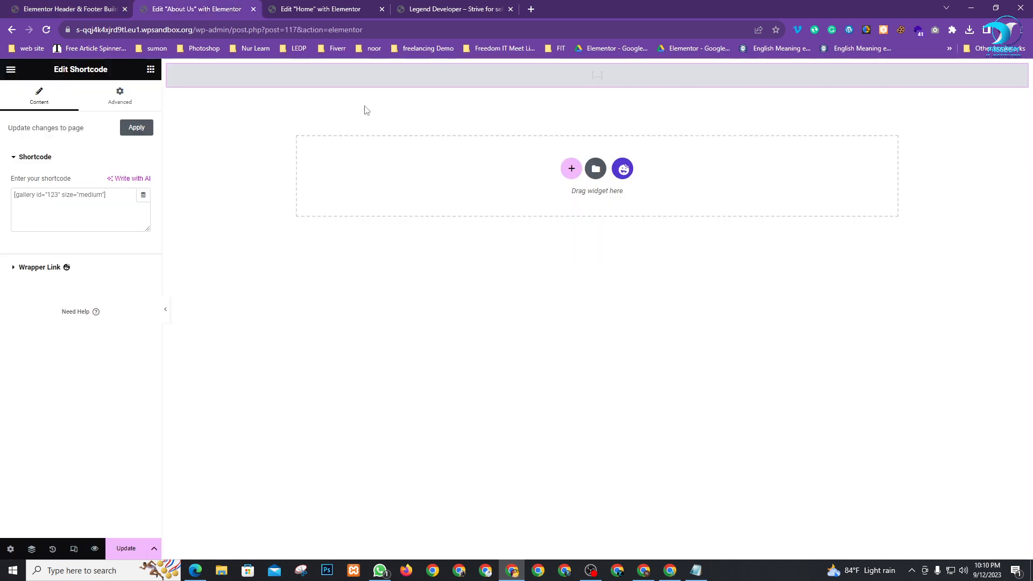
key(ctrl+v)
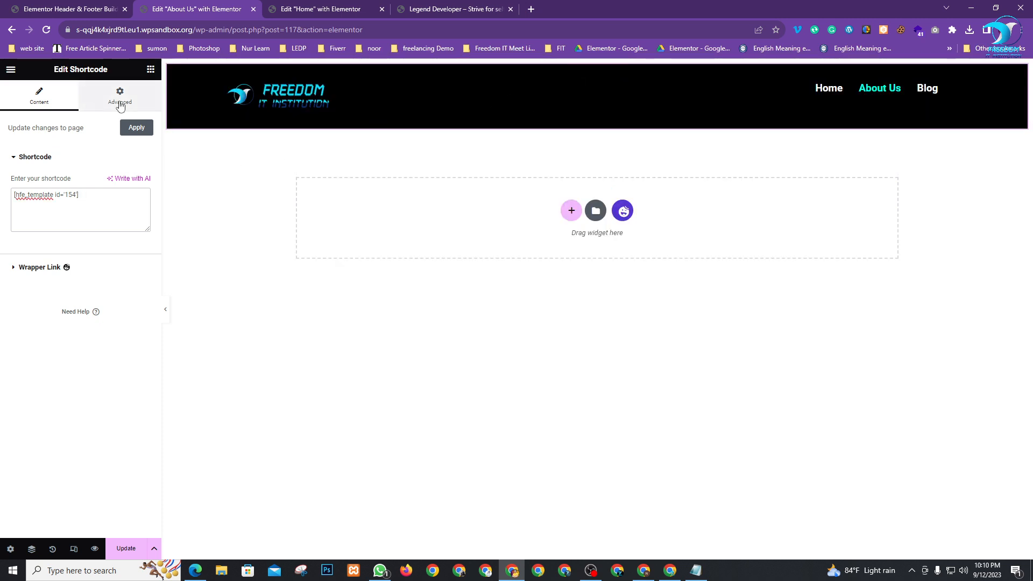
click(109, 100)
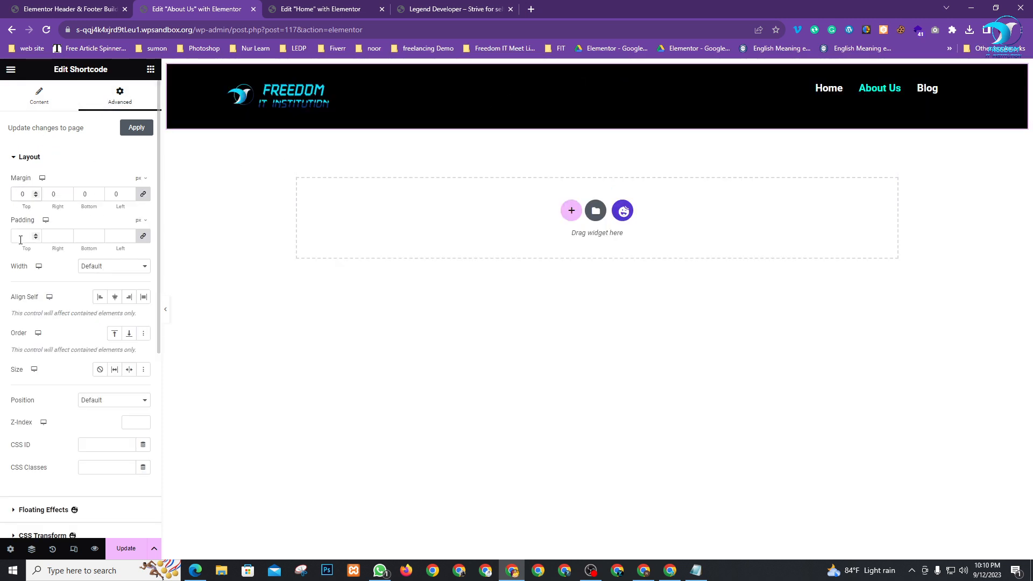
click(33, 99)
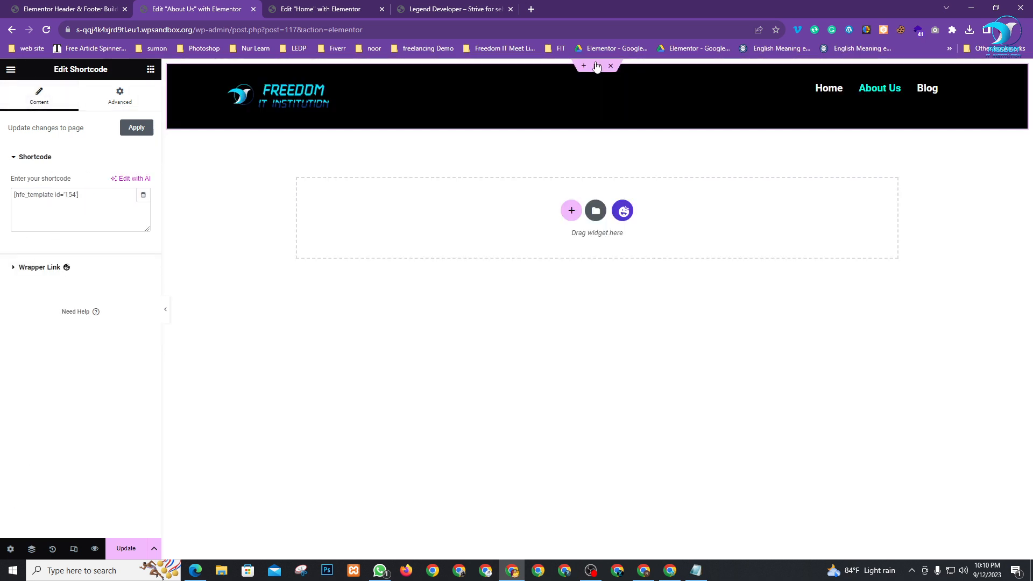
Set the header container's padding to 0 and save the page
click(596, 69)
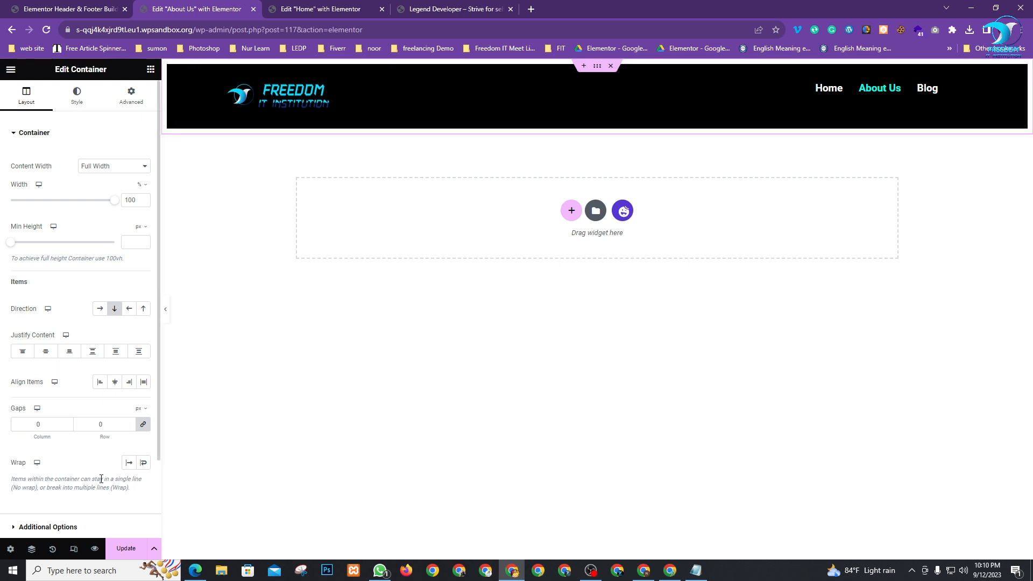
click(131, 95)
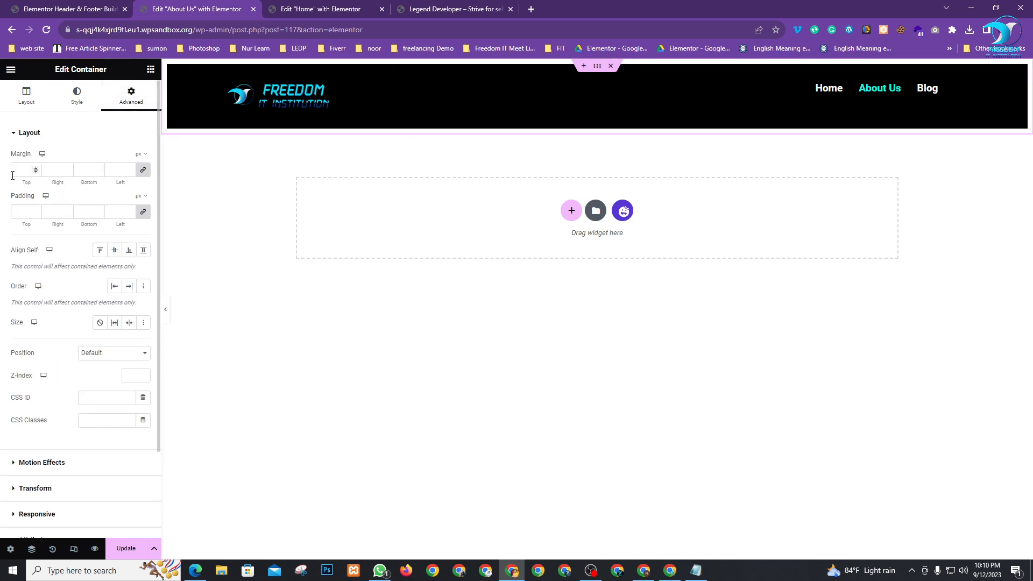
click(27, 212)
text(0)
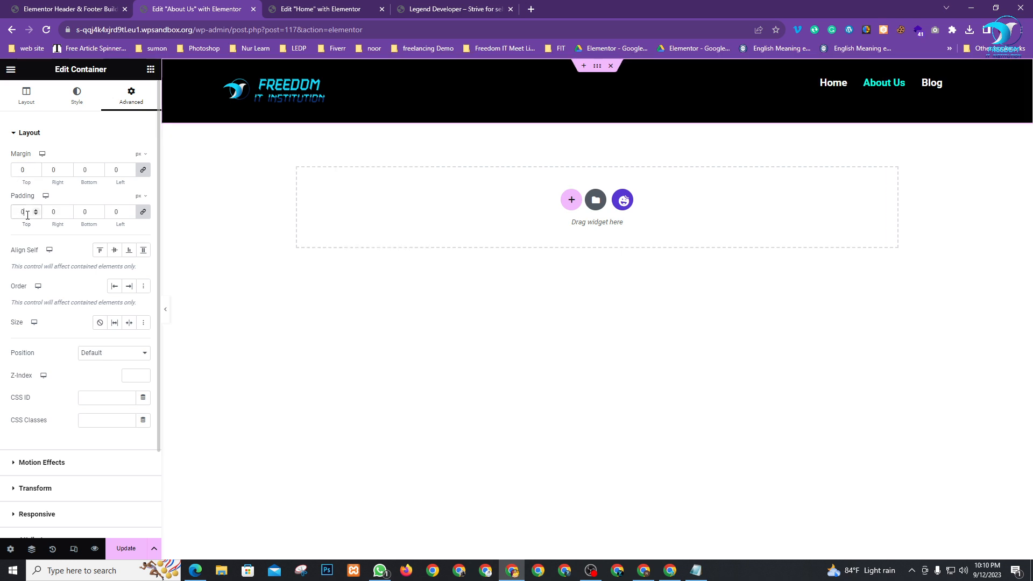
click(125, 548)
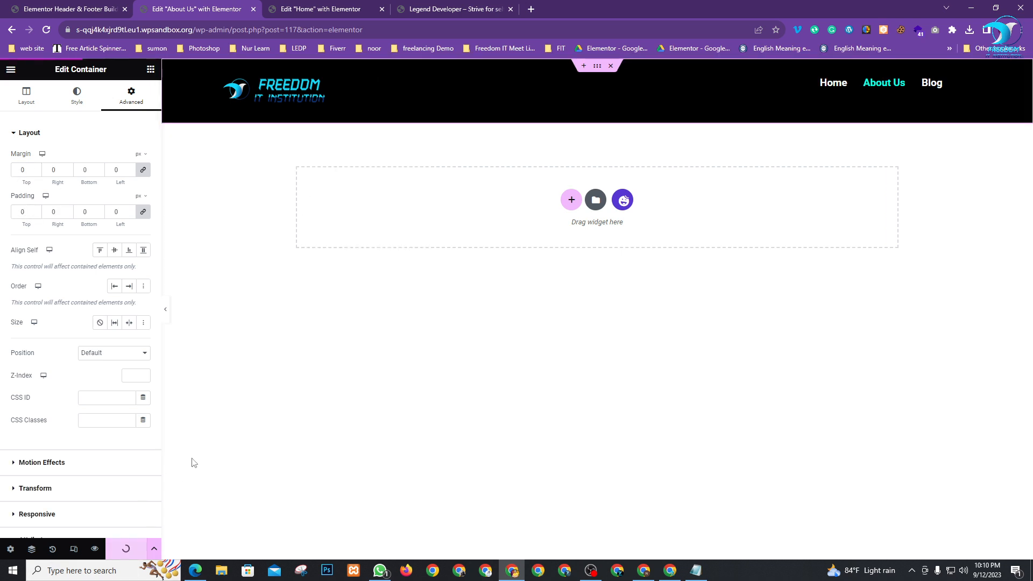
click(622, 201)
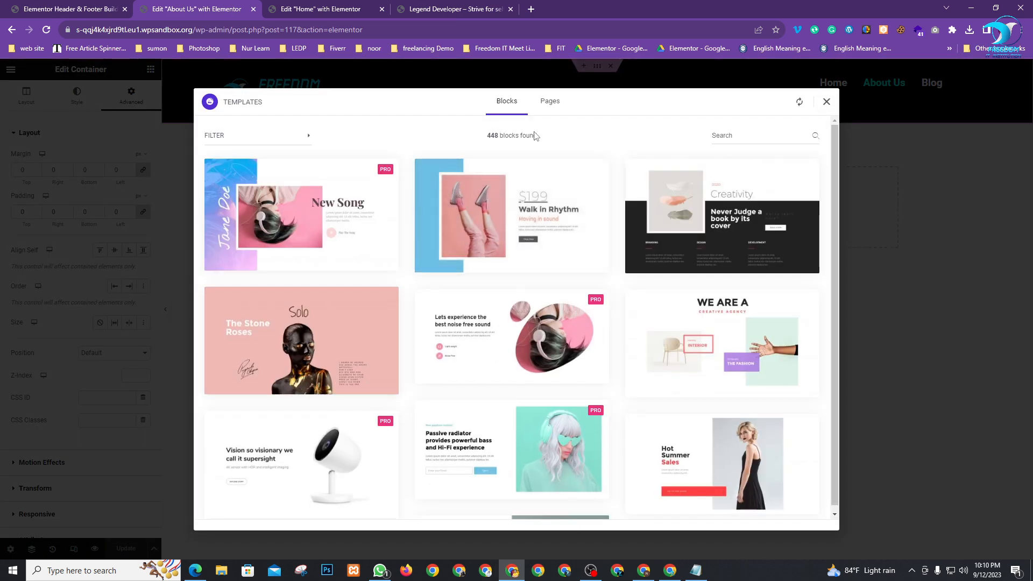
Switch the template library to Pages, search 'ab', then clear the search
click(551, 106)
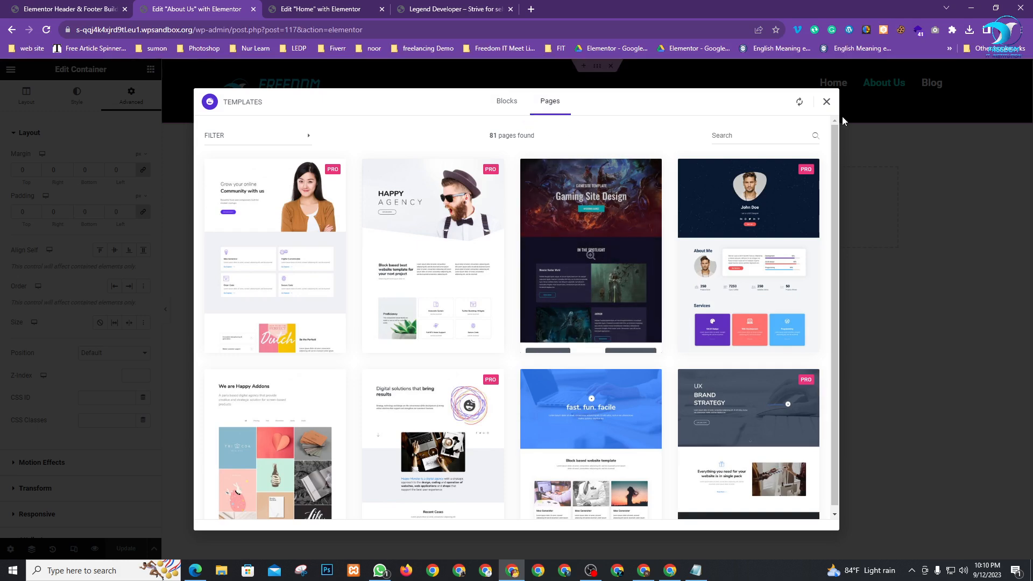
click(750, 135)
text(about)
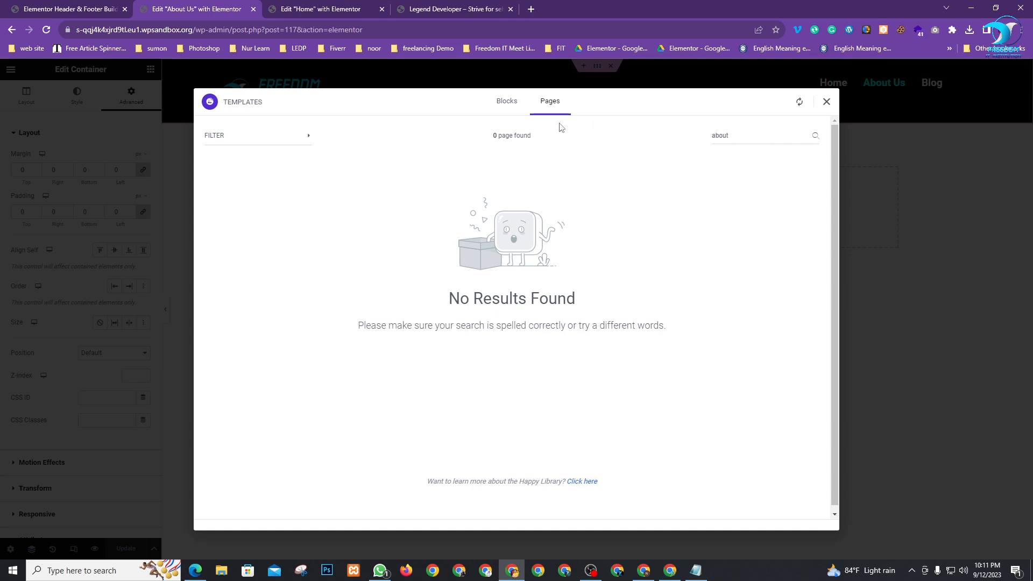
click(548, 102)
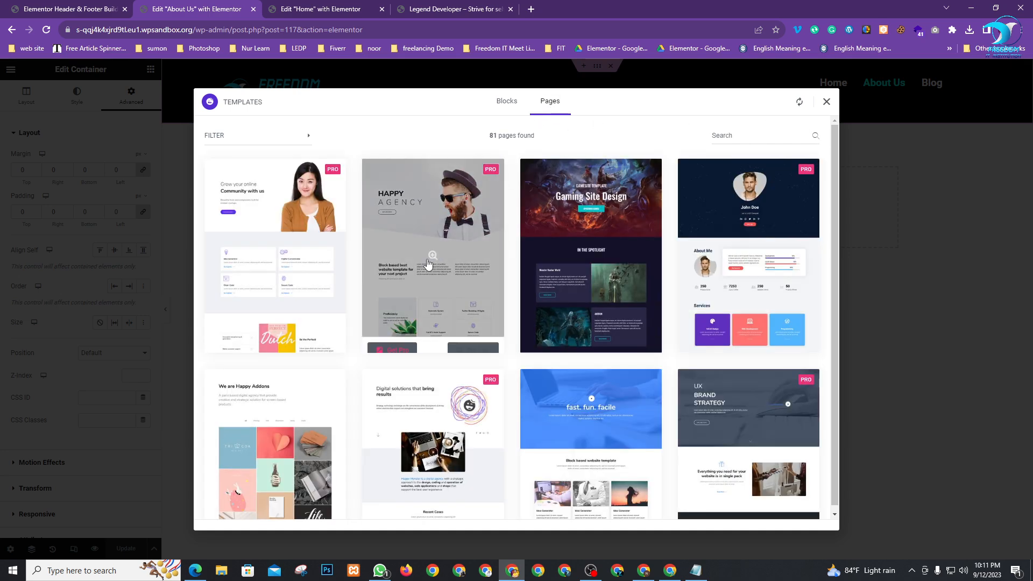
Browse down through the 81 page templates
scroll(429, 264, down, 10)
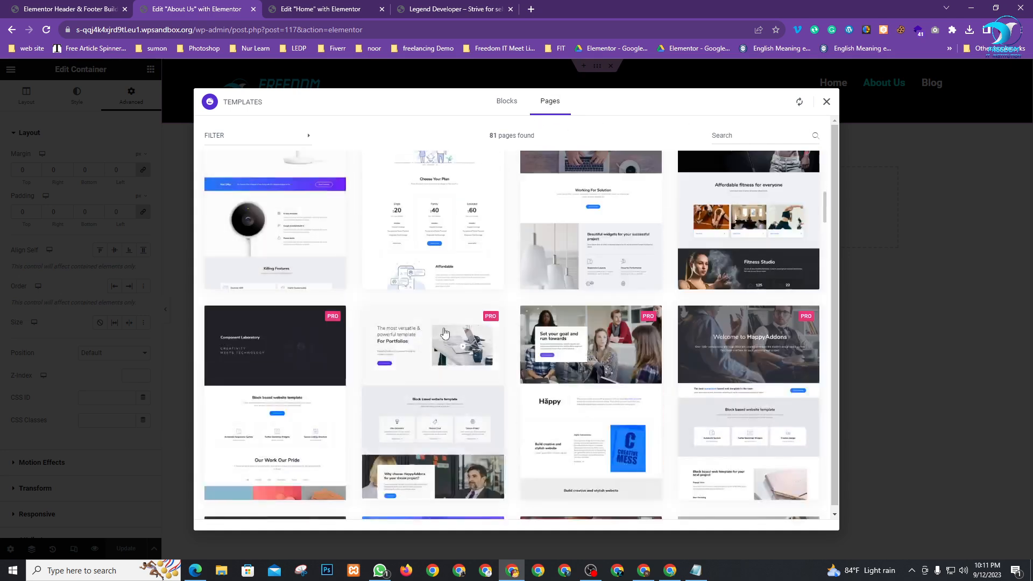
scroll(444, 332, down, 10)
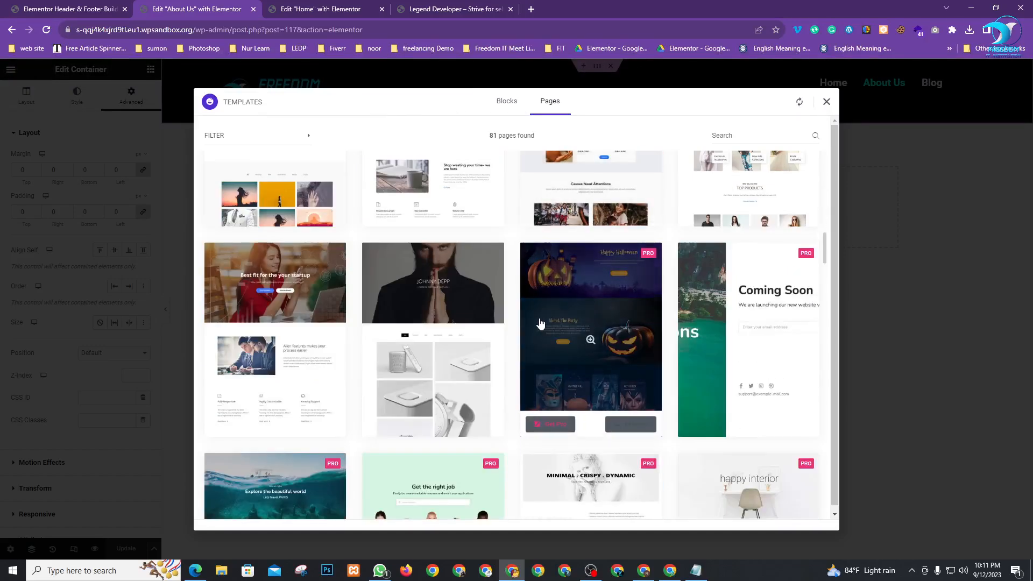
scroll(544, 325, down, 3)
scroll(586, 318, up, 1)
scroll(598, 312, down, 2)
scroll(485, 326, up, 1)
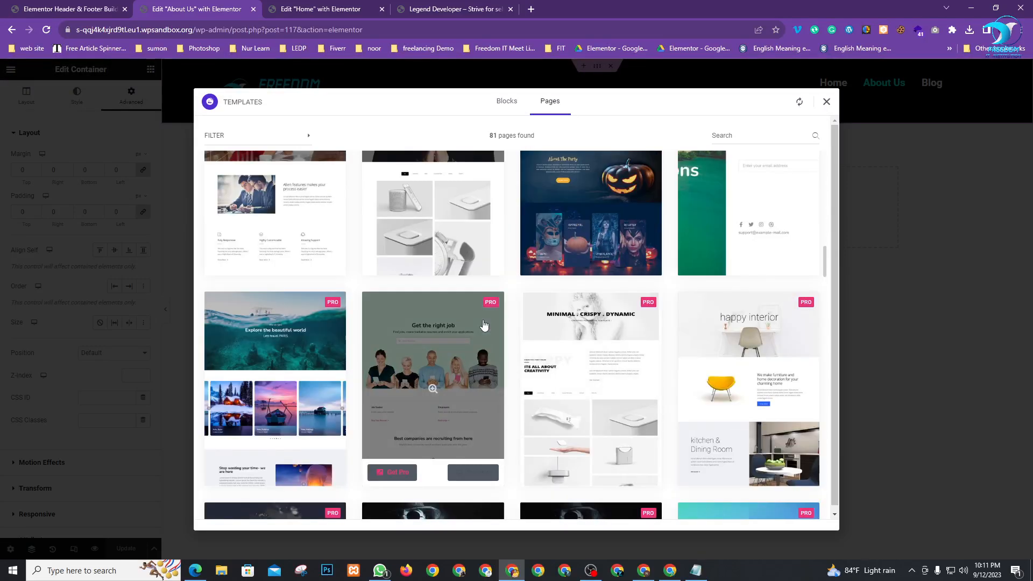
scroll(315, 236, up, 1)
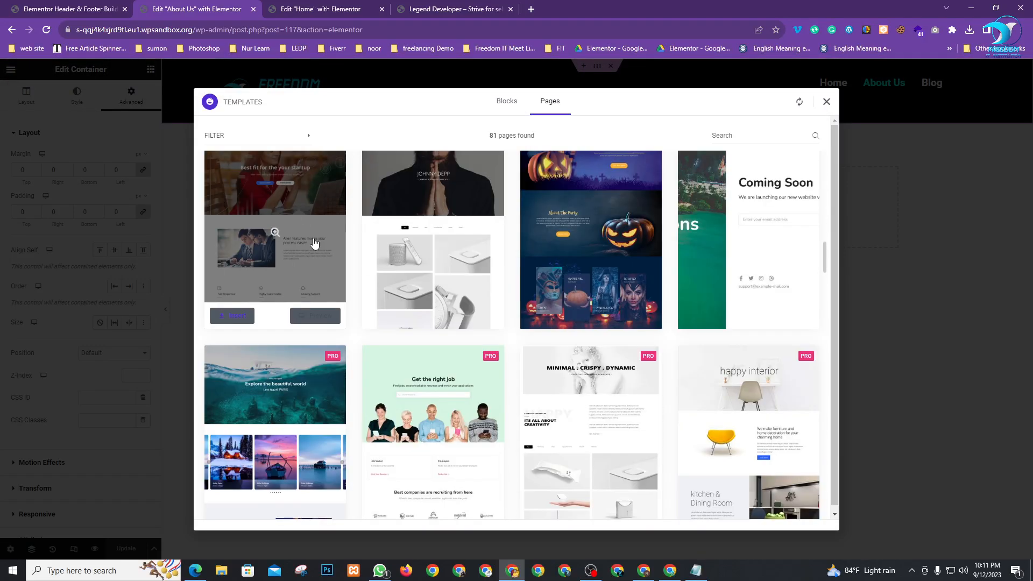
scroll(315, 243, up, 2)
scroll(314, 261, down, 1)
scroll(323, 275, down, 2)
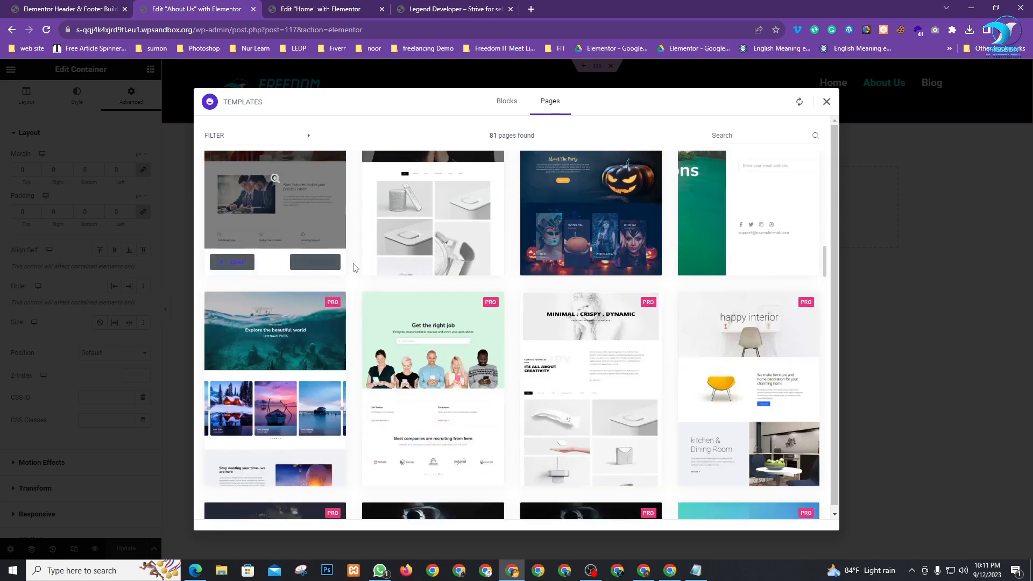
scroll(355, 267, down, 7)
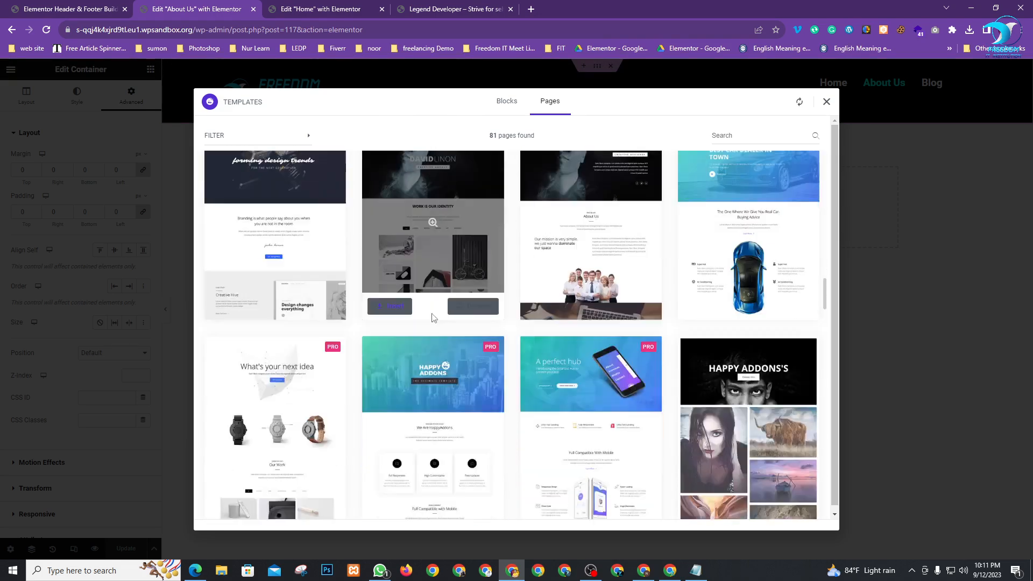
scroll(432, 317, down, 6)
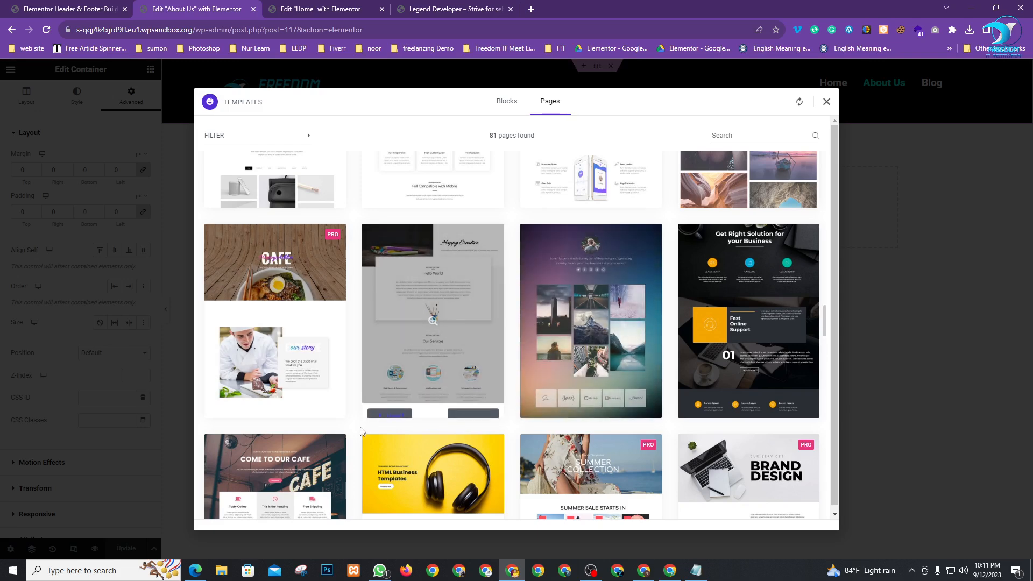
Insert the Happy Creative page template and delete the Hello World heading
click(394, 409)
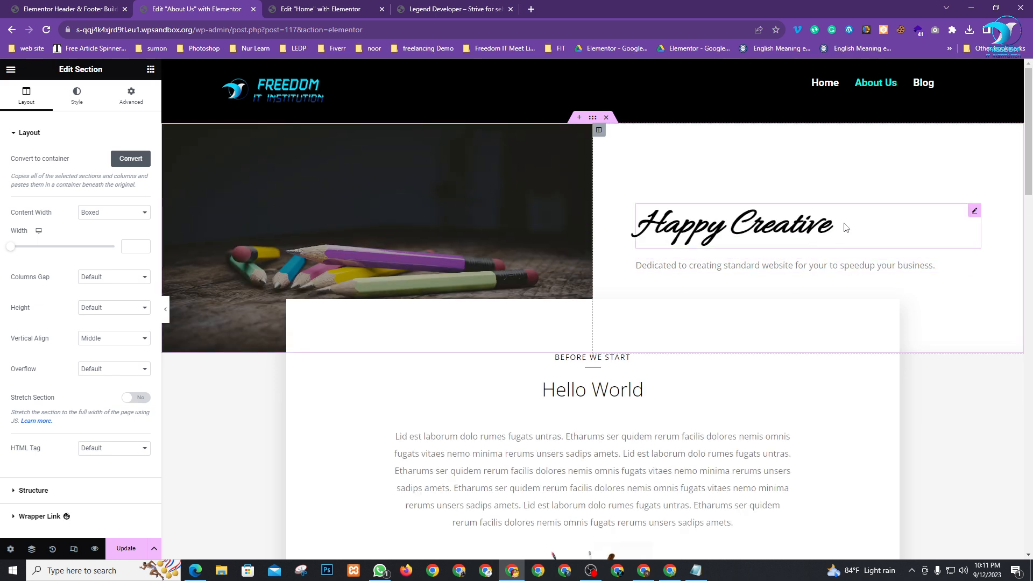
scroll(623, 276, down, 2)
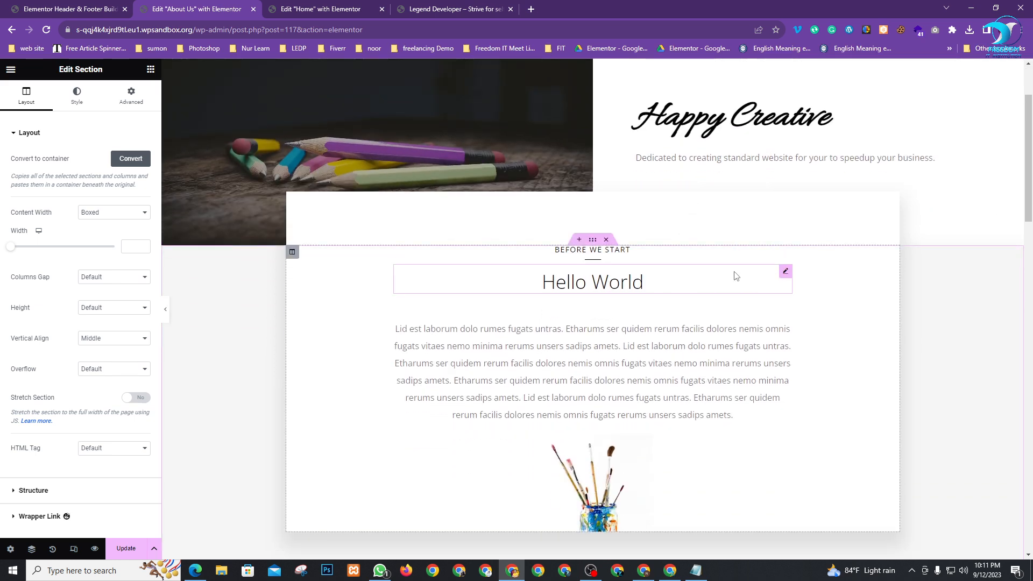
click(785, 272)
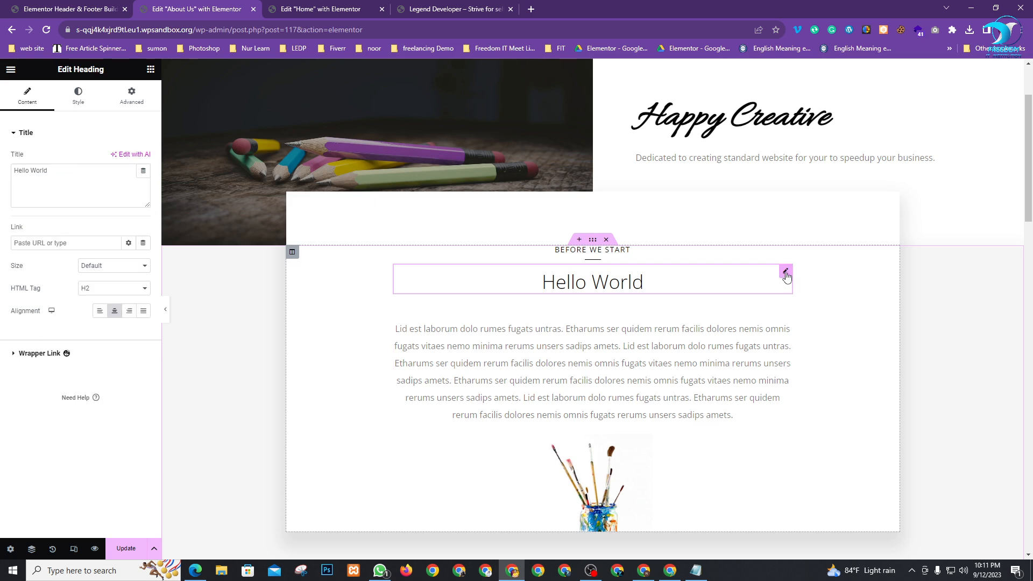
key(Delete)
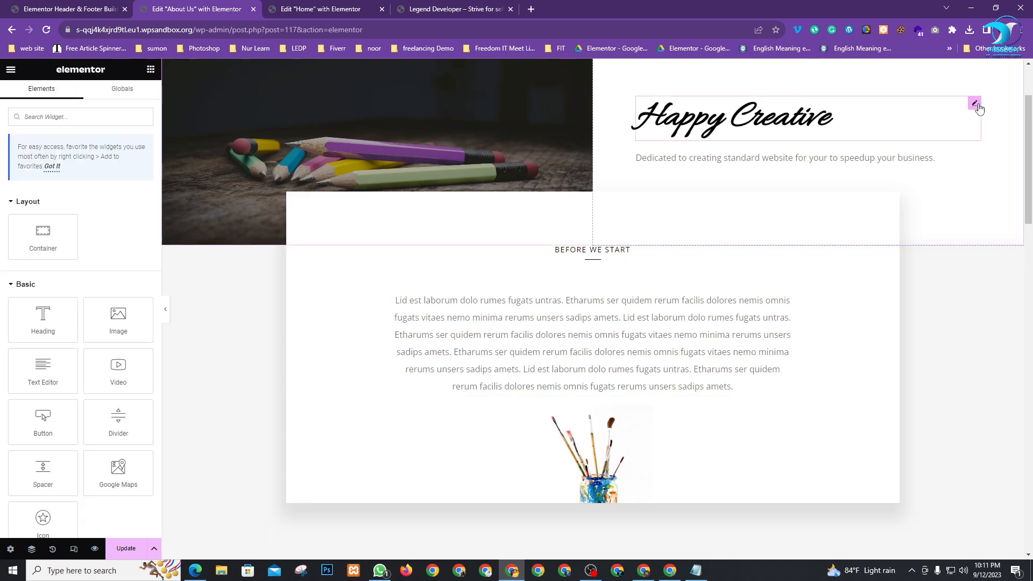
Change the template's main heading to 'About Us'
click(976, 105)
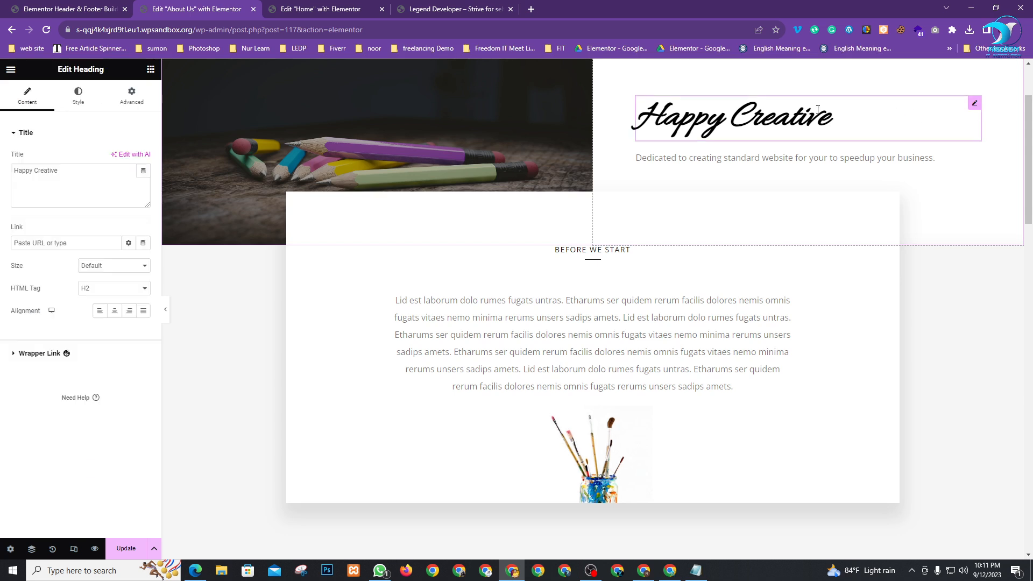
triple_click(74, 169)
text(About)
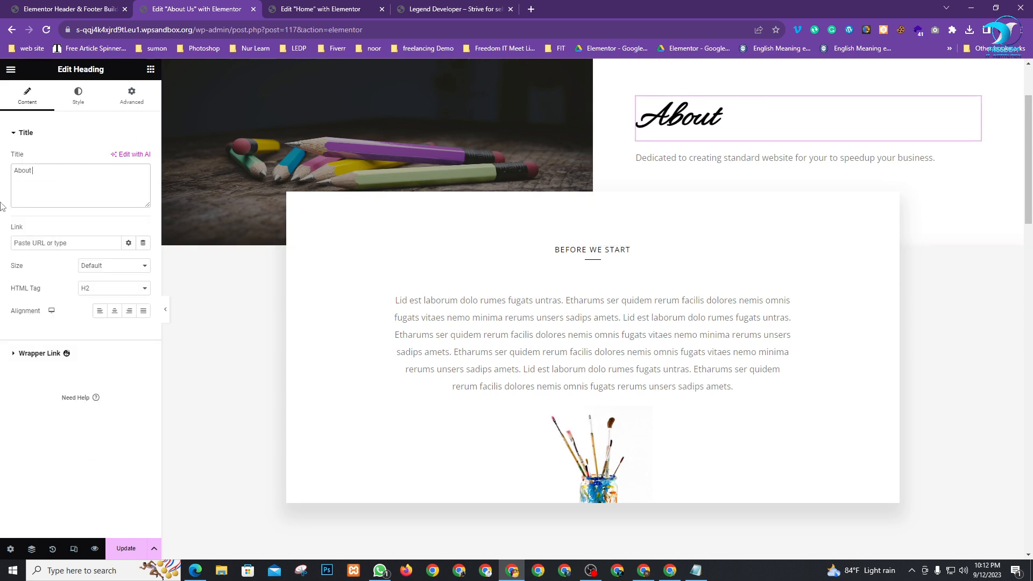
text( Us)
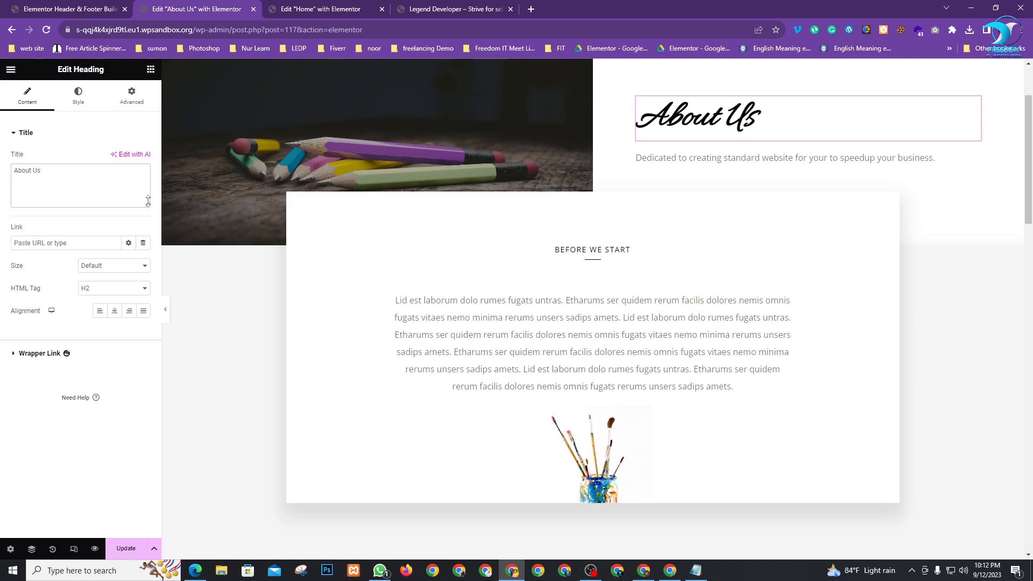
Delete the Our Services section and the carousel / 'Like our services?' section
scroll(568, 311, down, 7)
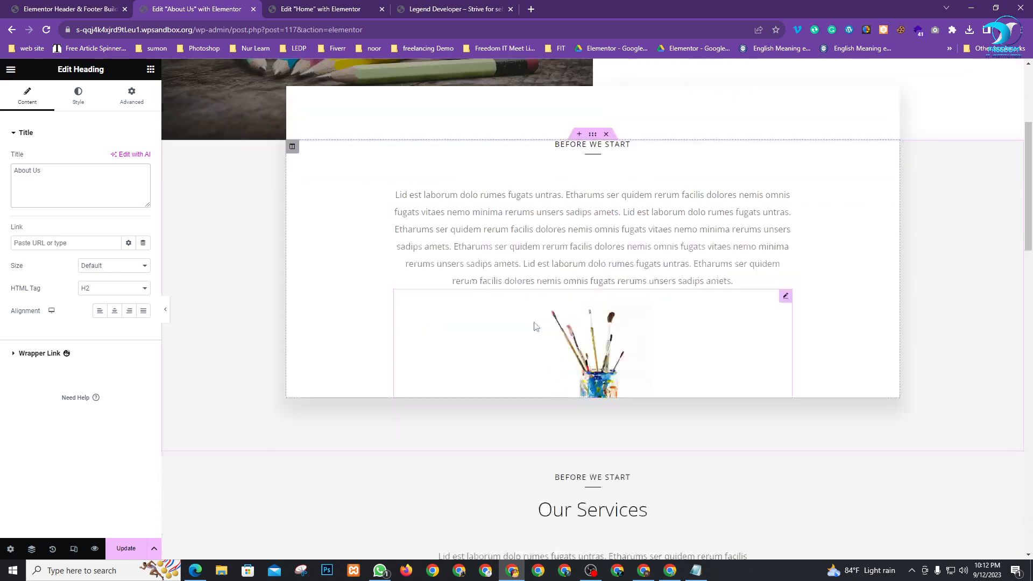
scroll(567, 311, down, 13)
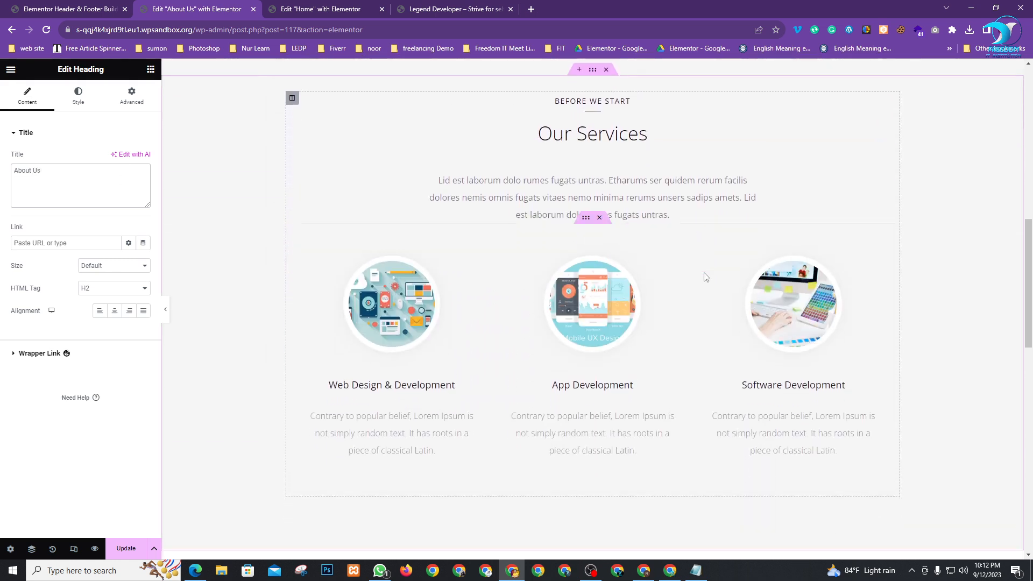
scroll(578, 335, up, 13)
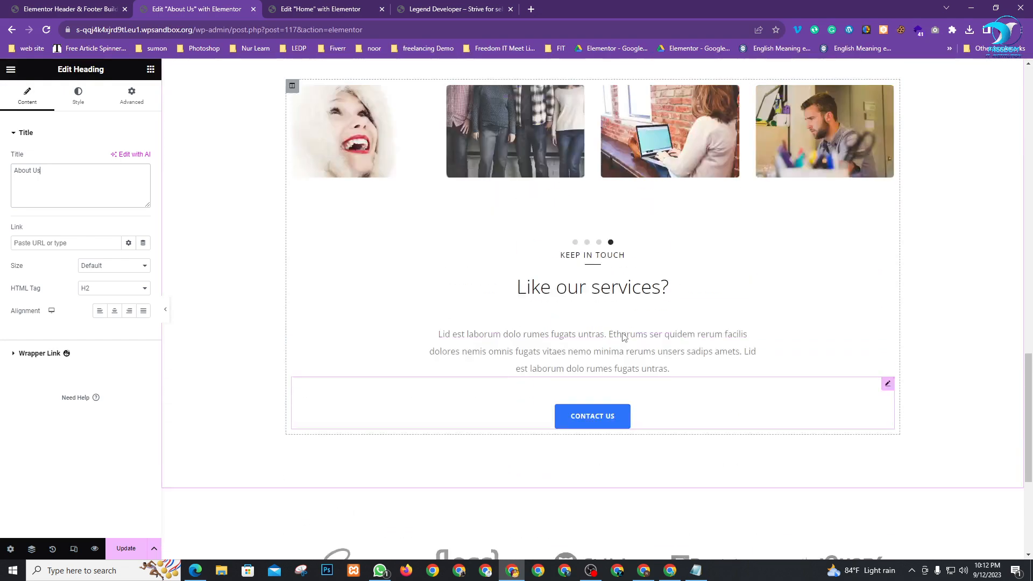
scroll(630, 244, up, 4)
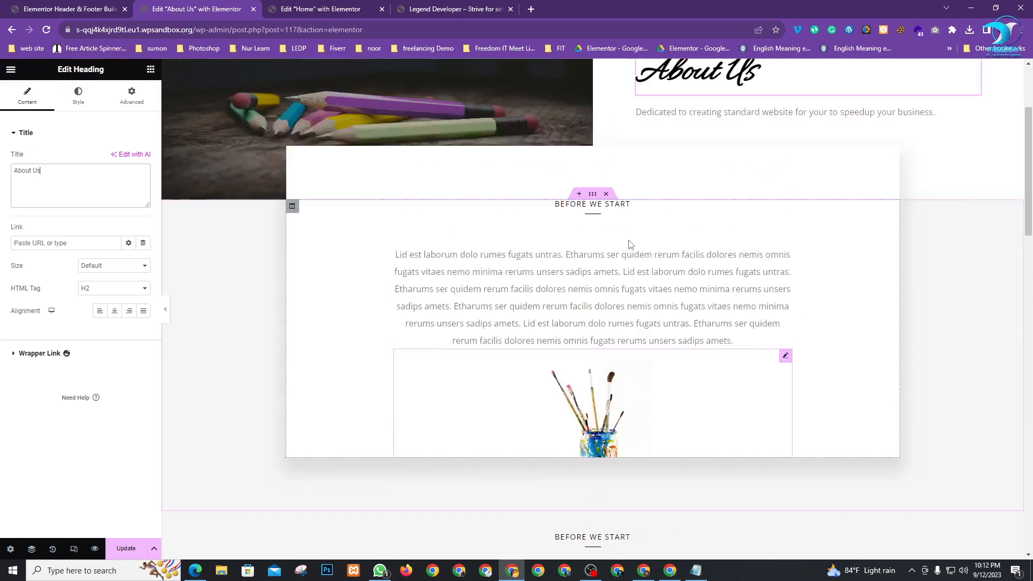
scroll(628, 242, down, 5)
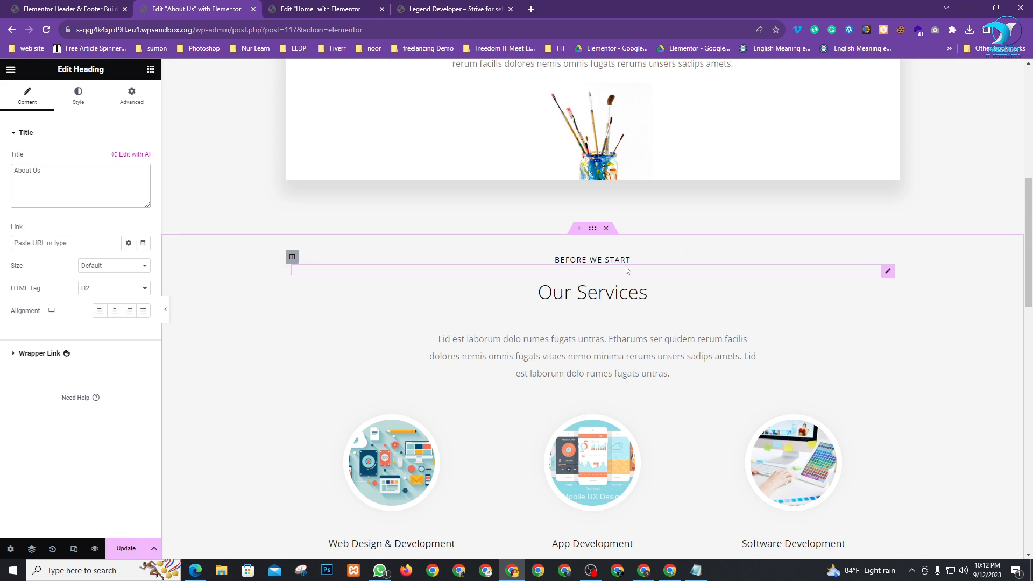
click(607, 229)
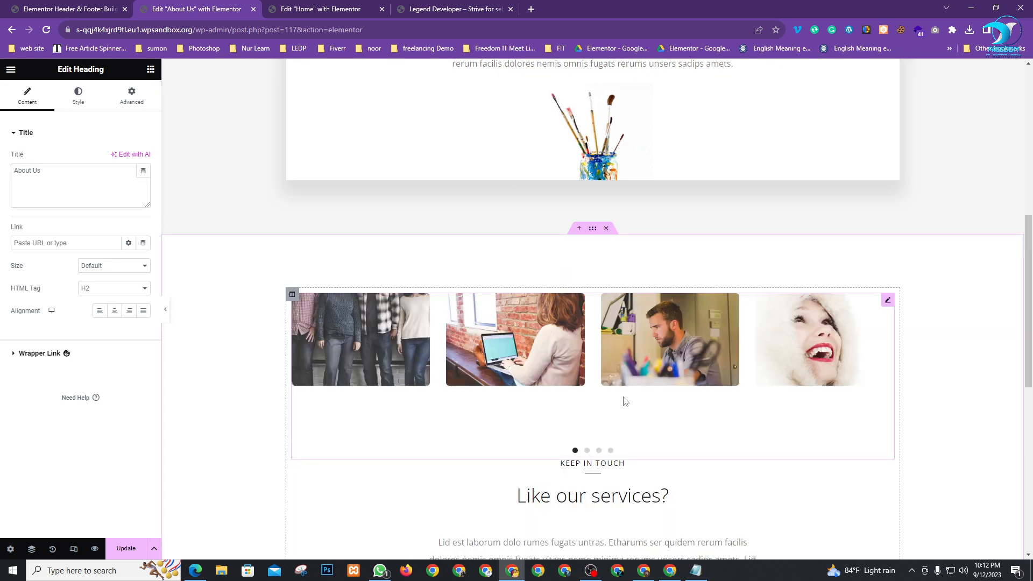
scroll(622, 398, down, 2)
click(606, 122)
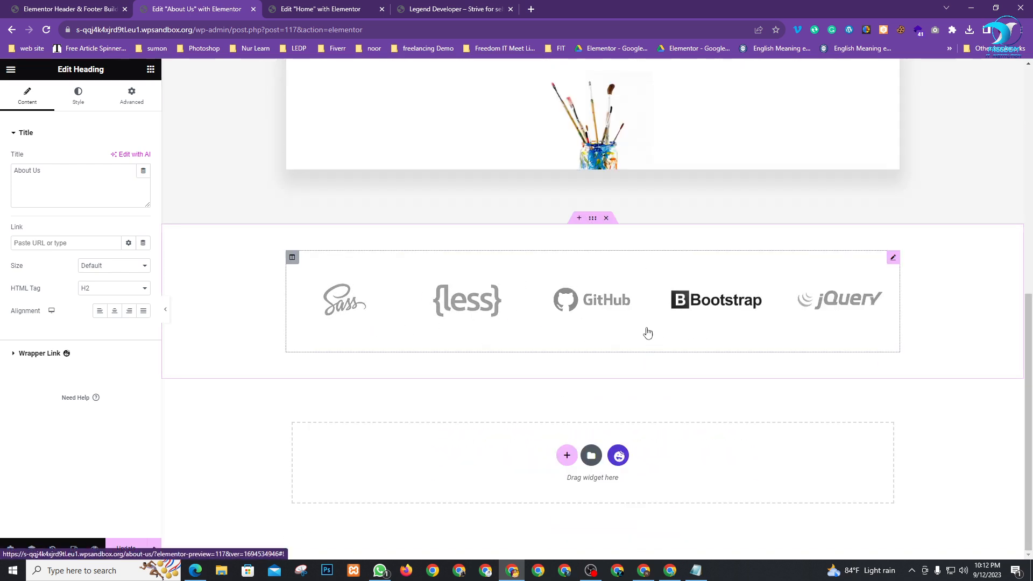
Add a one-column, full-width container below the logo strip with padding set to 0
click(568, 456)
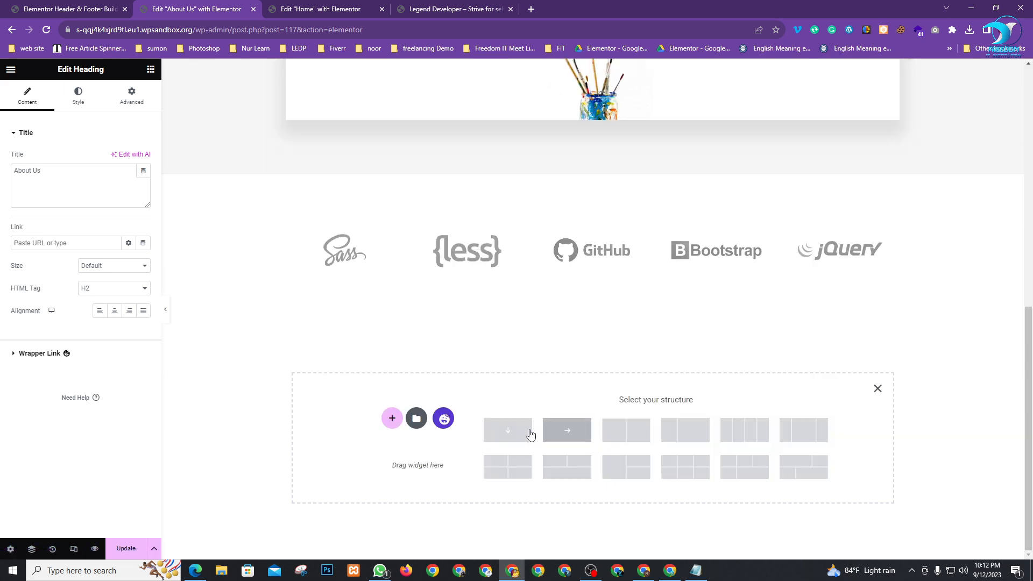
click(511, 430)
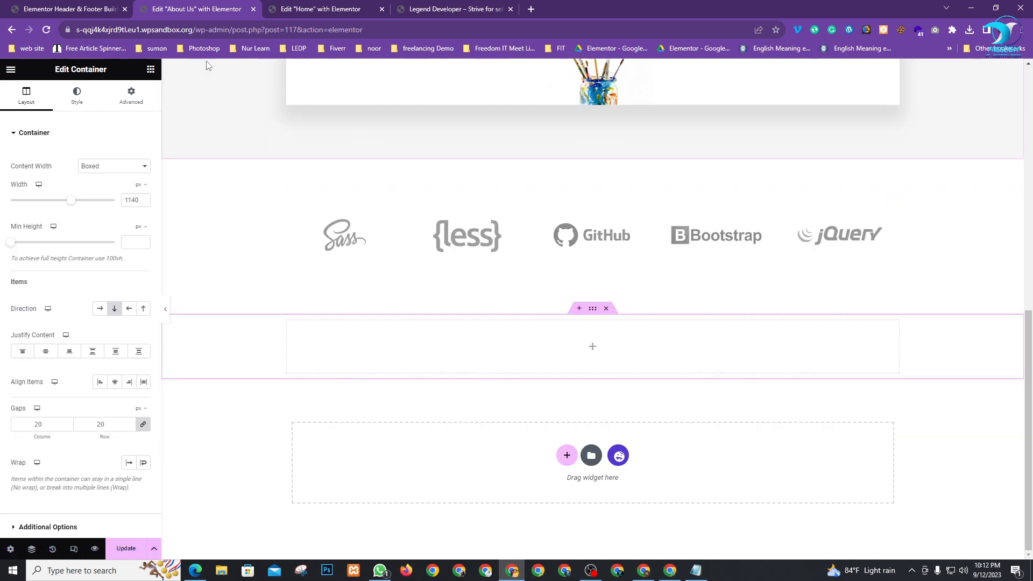
click(110, 165)
click(95, 184)
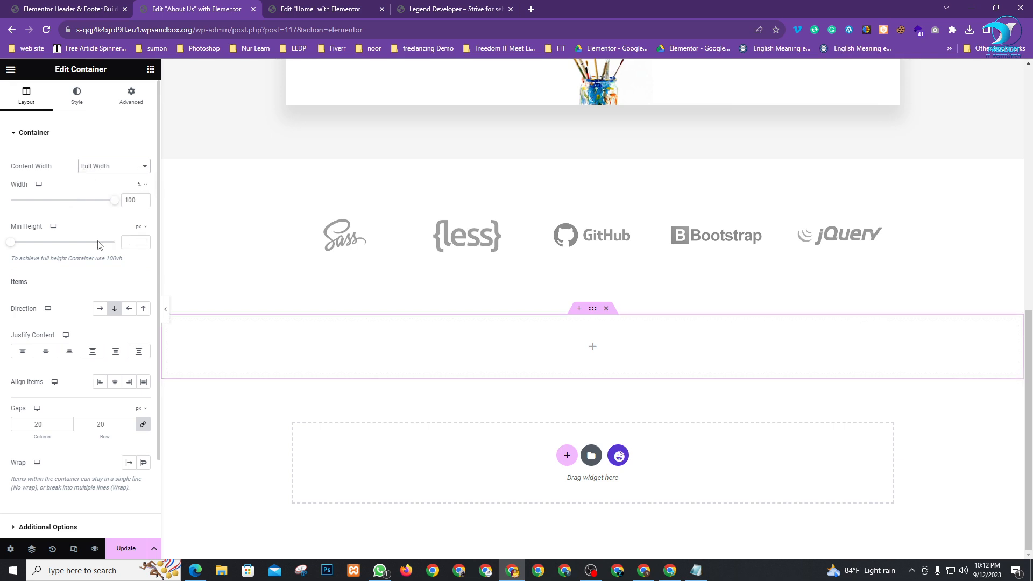
scroll(39, 424, down, 1)
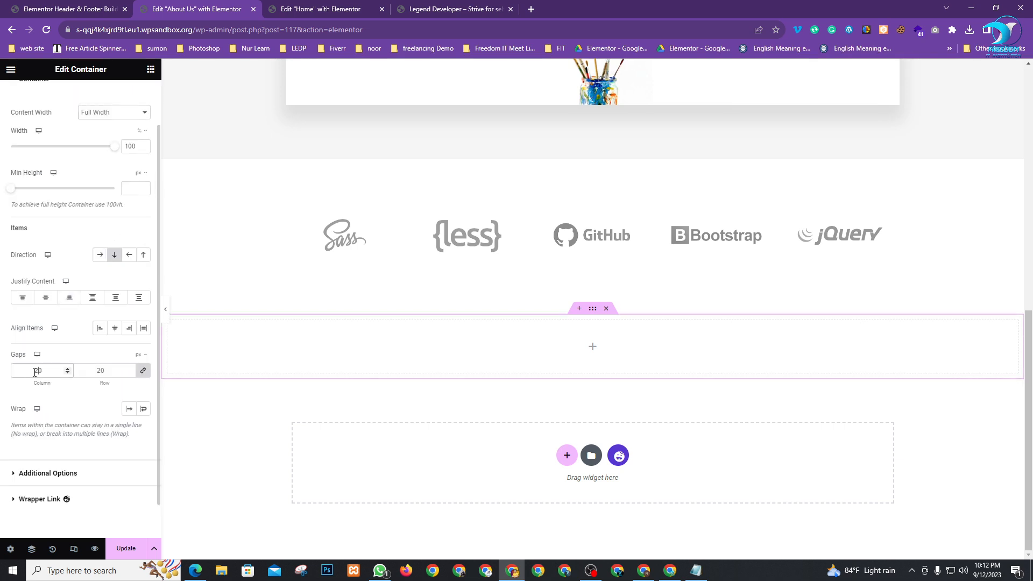
scroll(116, 117, up, 1)
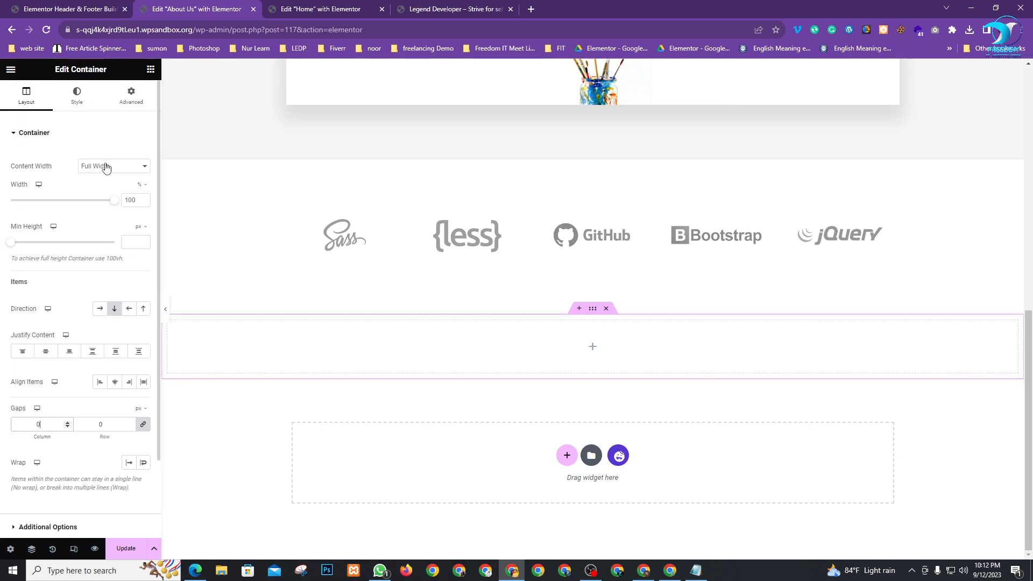
click(131, 100)
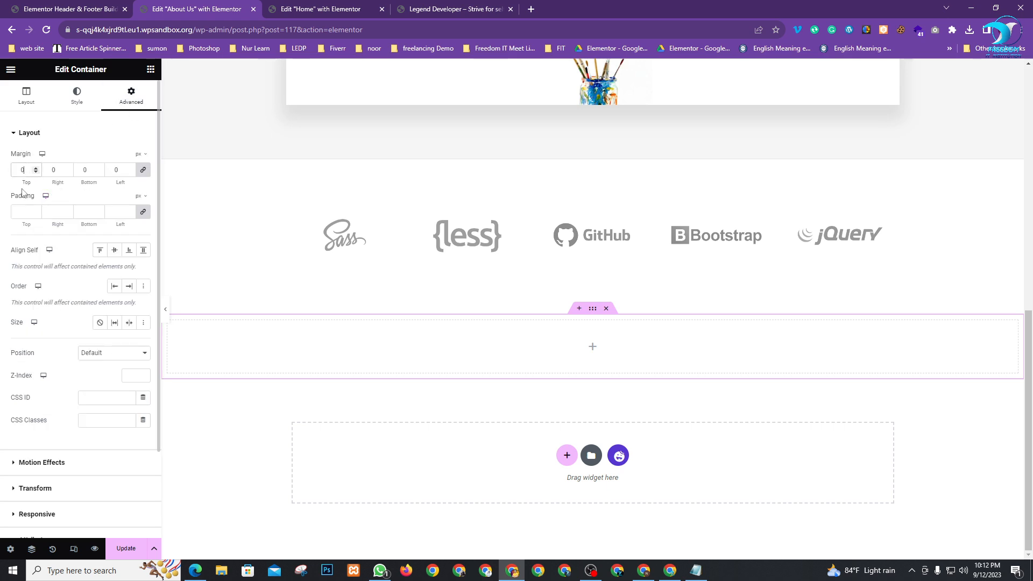
click(35, 212)
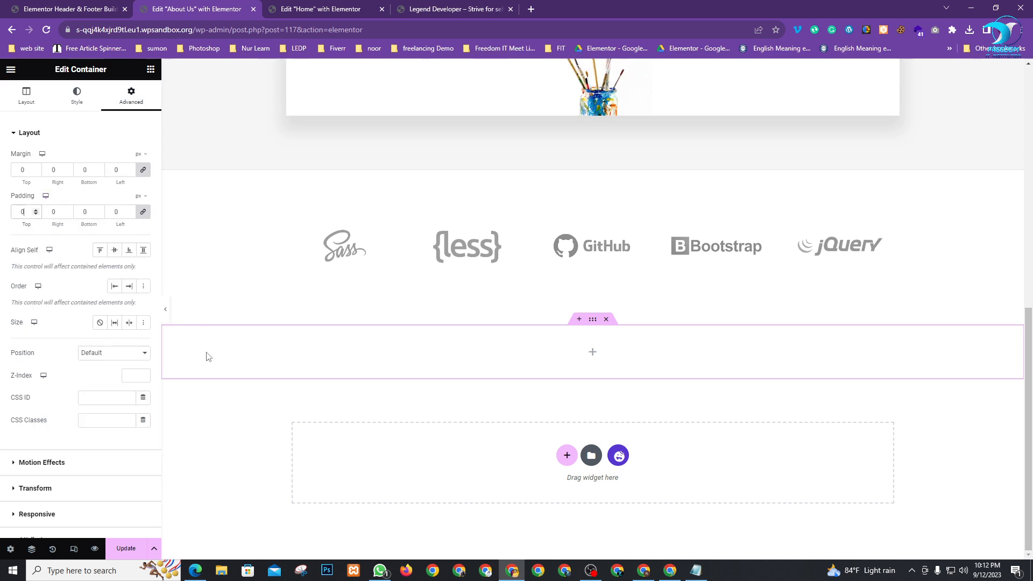
click(150, 68)
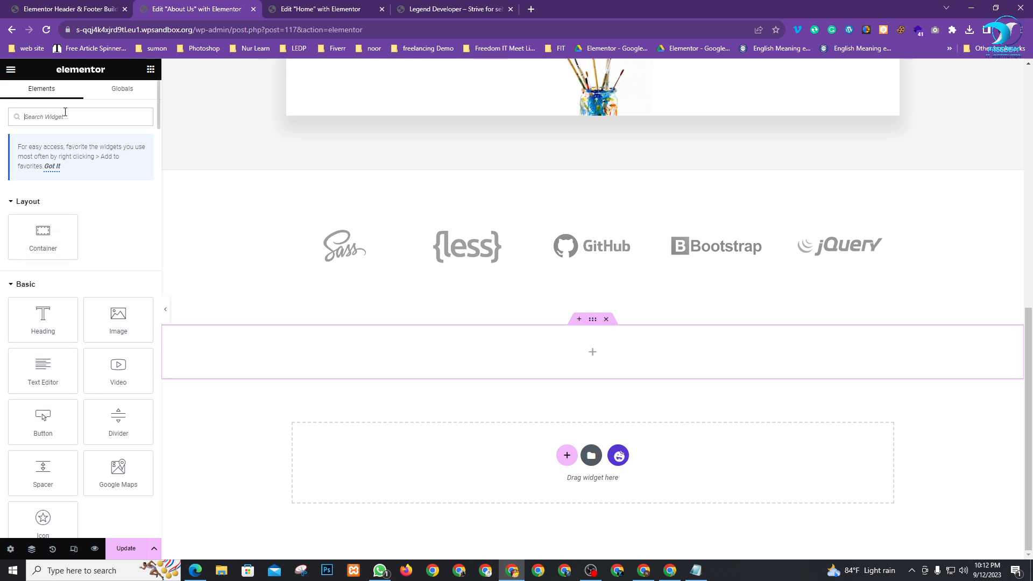
Add a Shortcode widget holding the Footer shortcode [hfe_template id='132'] and save the page
text(sh)
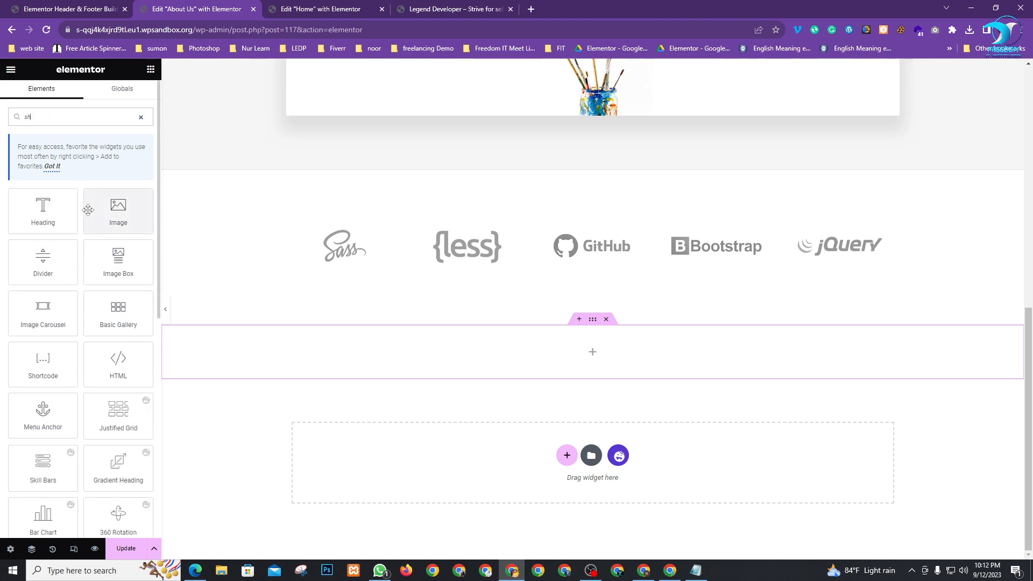
drag(43, 363, 592, 355)
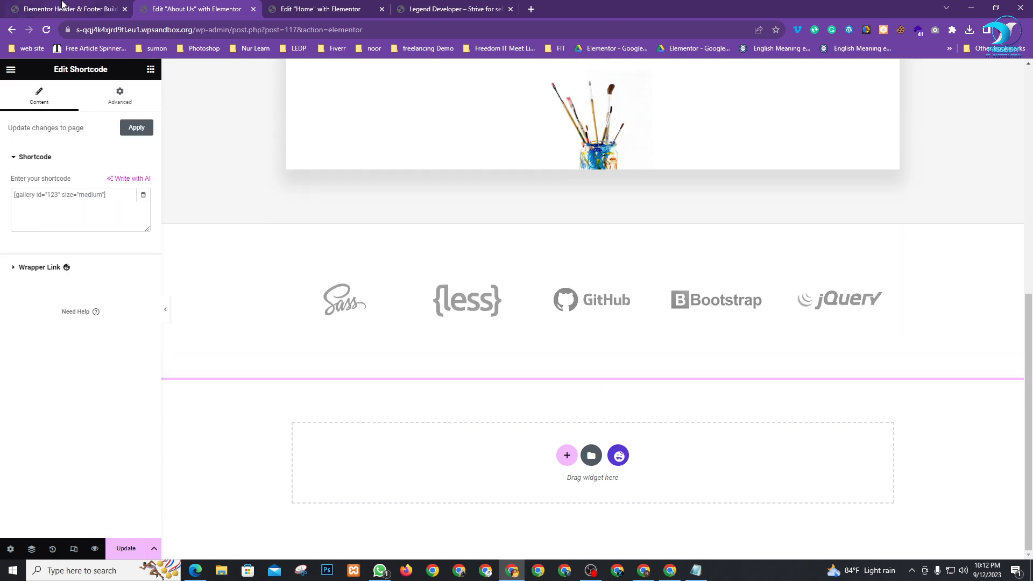
click(64, 9)
click(425, 324)
key(ctrl+c)
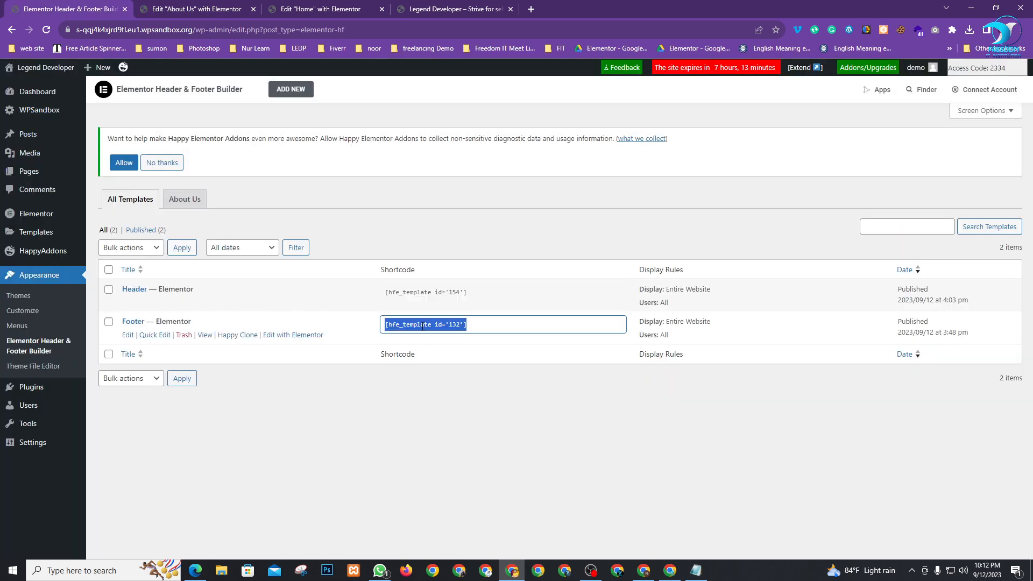
click(179, 6)
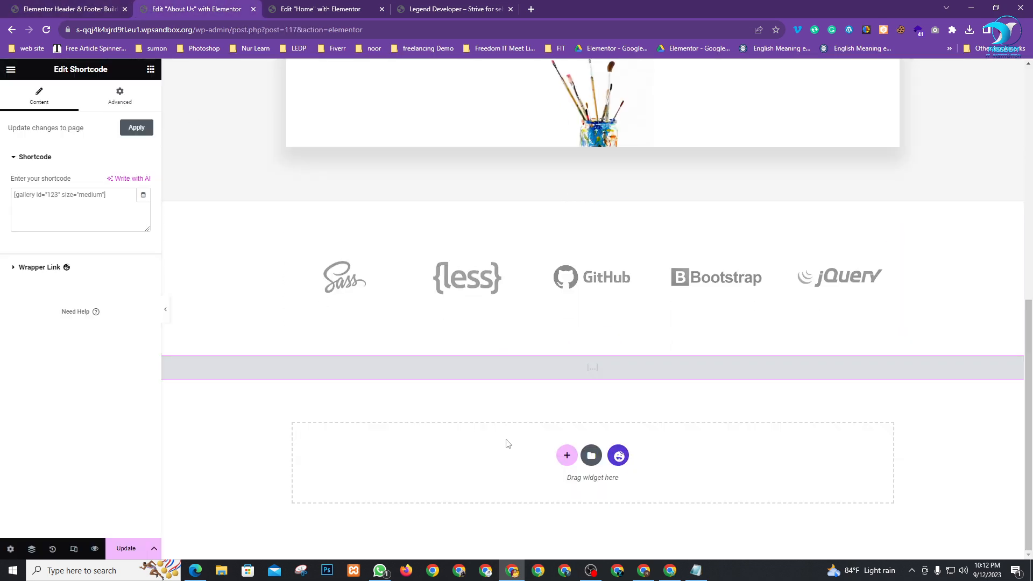
click(70, 203)
key(ctrl+v)
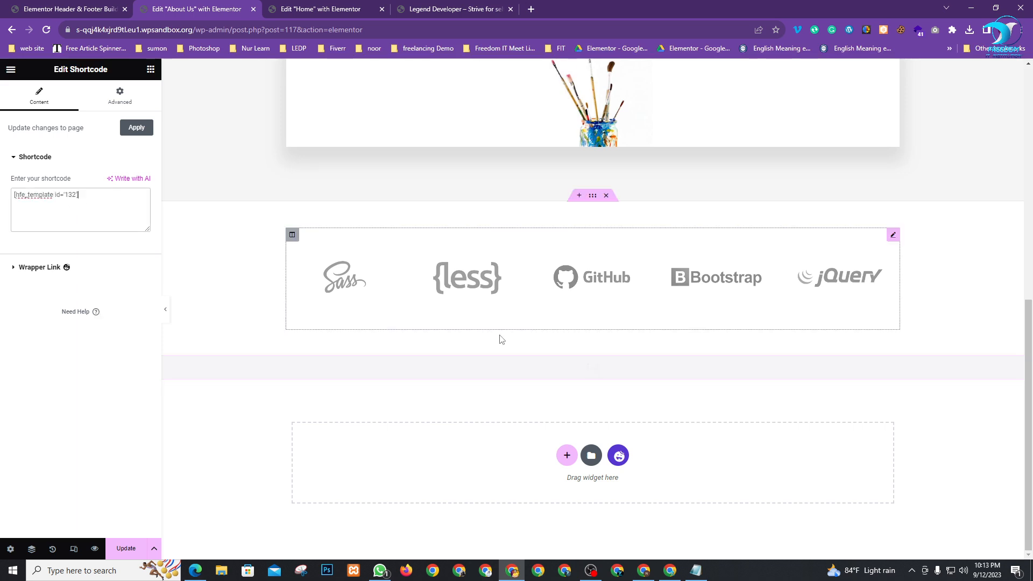
scroll(394, 394, down, 1)
scroll(394, 394, down, 3)
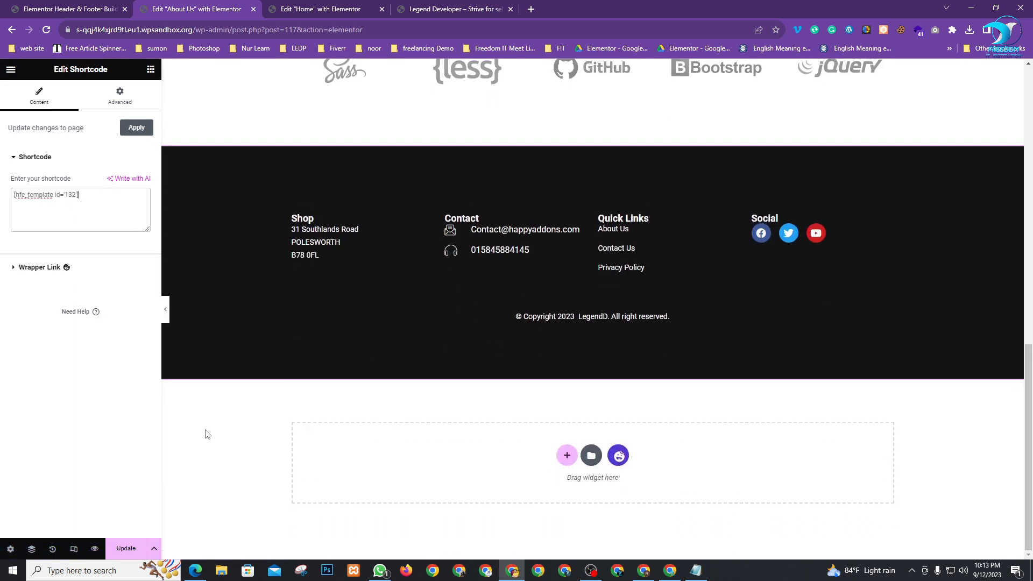
click(126, 548)
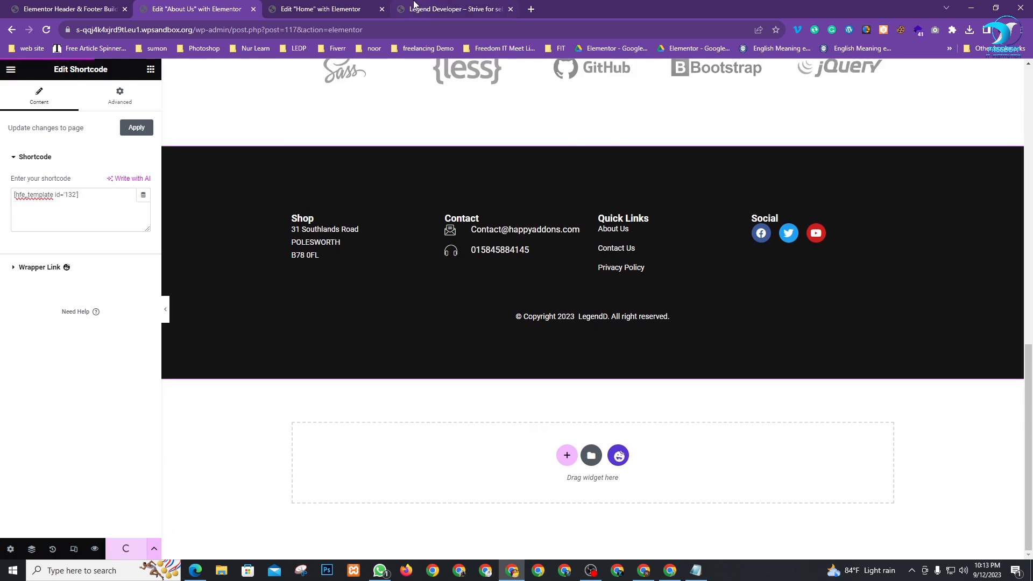
Check the live About Us page's header and content, then return to the About Us Elementor editor
click(450, 6)
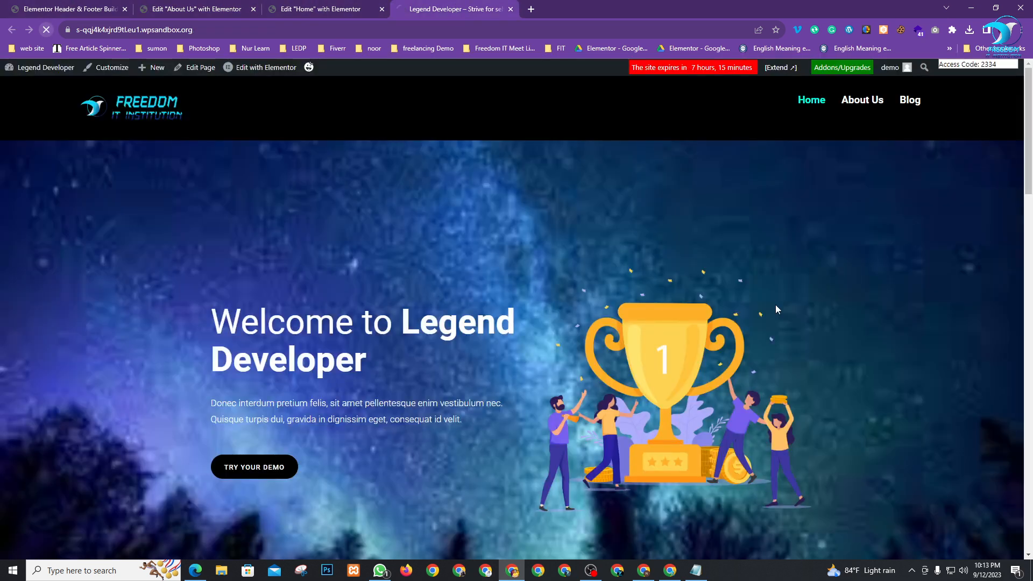
scroll(499, 331, down, 15)
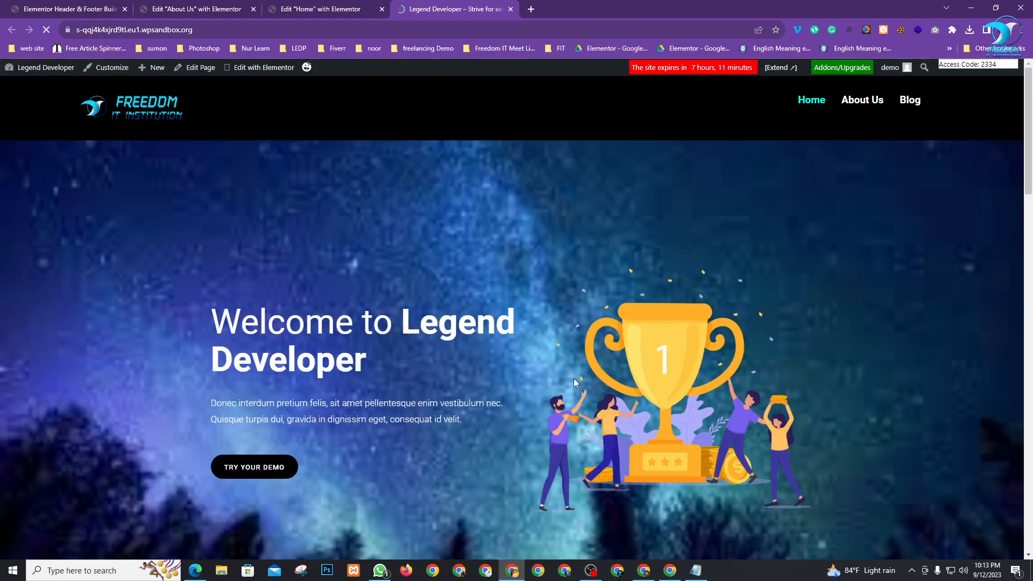
click(860, 106)
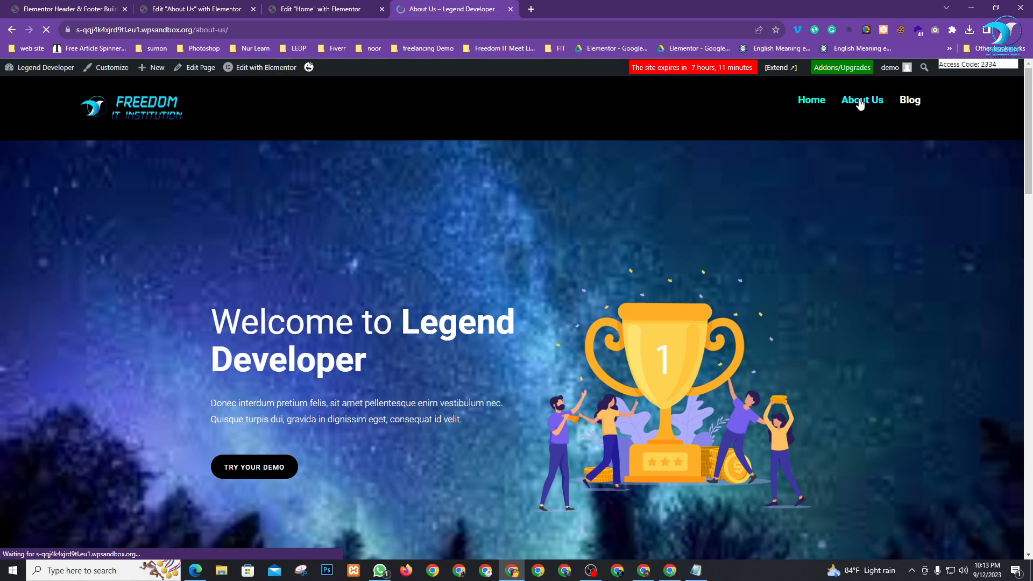
scroll(647, 202, down, 2)
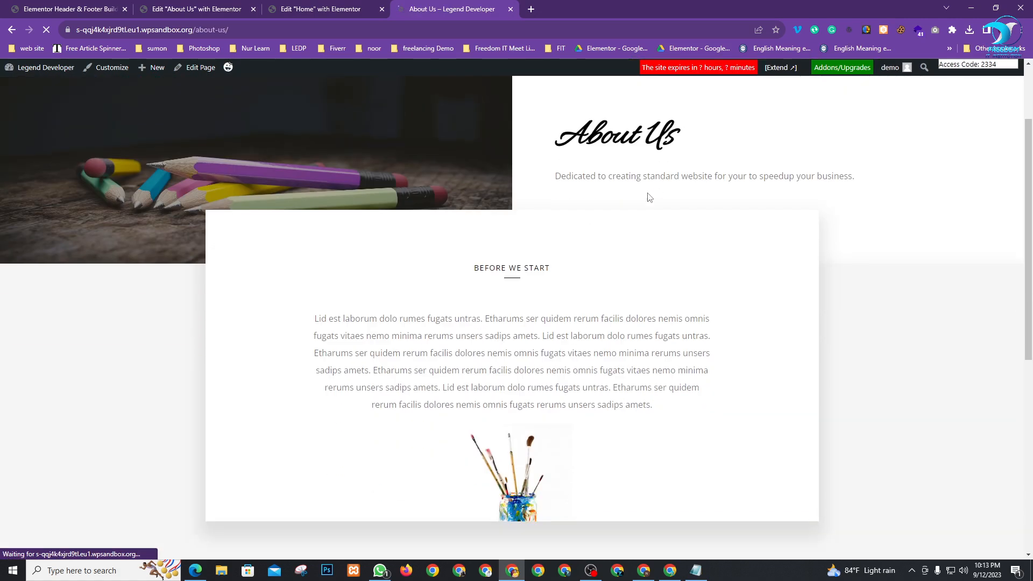
scroll(639, 177, down, 7)
scroll(613, 339, up, 9)
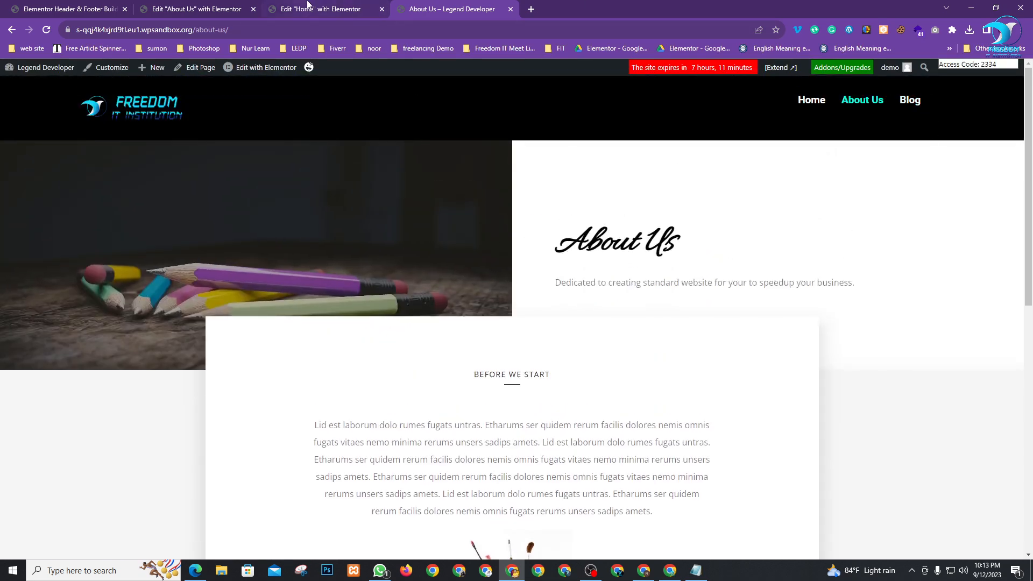
click(361, 9)
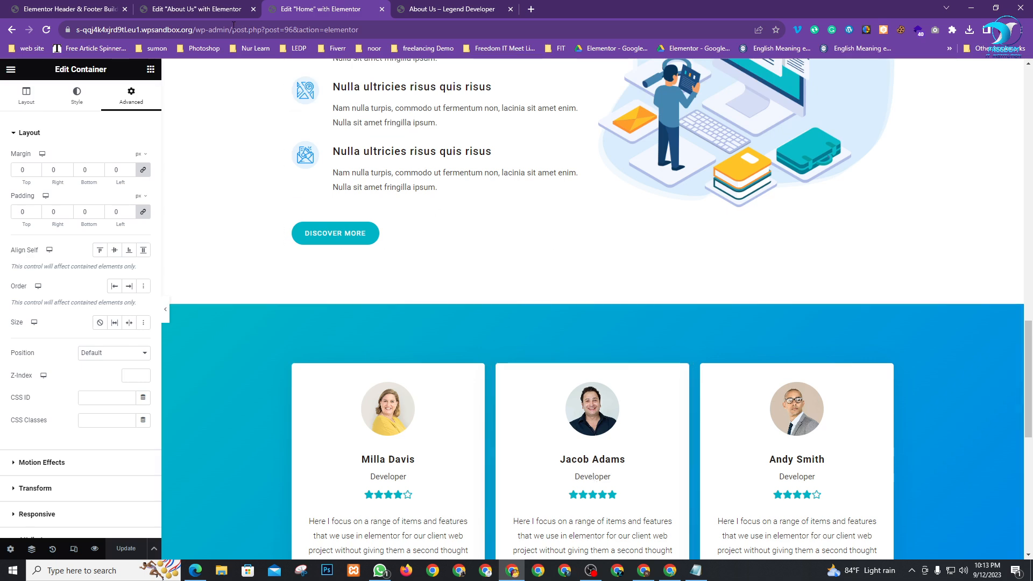
click(214, 7)
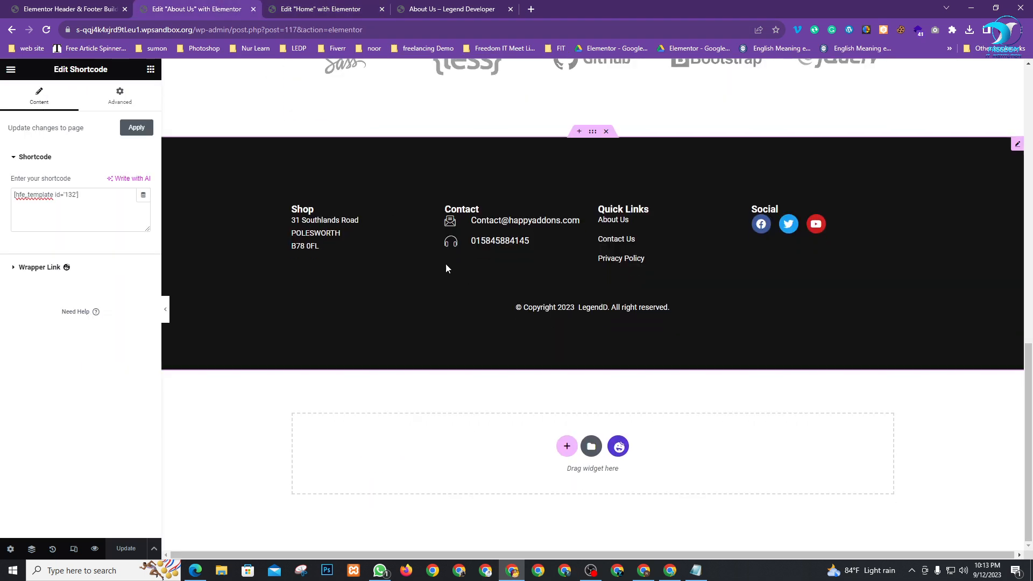
Start a new page from Pages > Add New in a separate browser tab
click(75, 9)
click(297, 456)
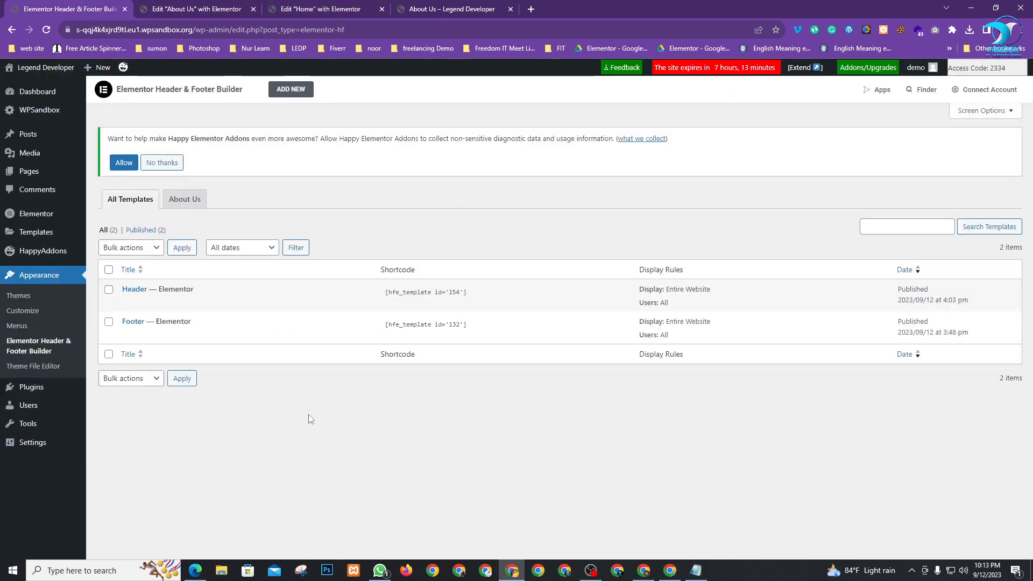
mouse_move(18, 173)
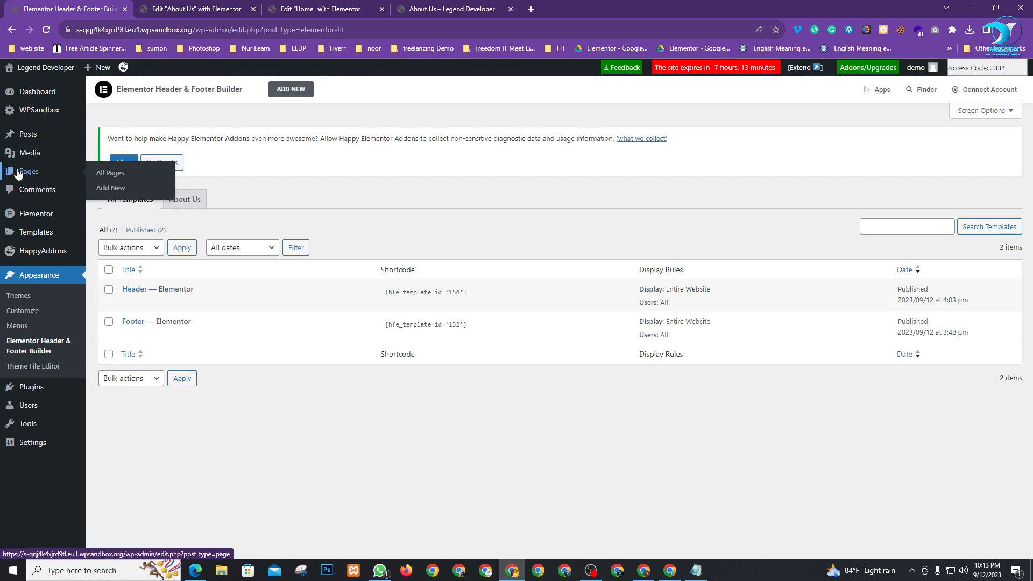
right_click(107, 187)
click(132, 195)
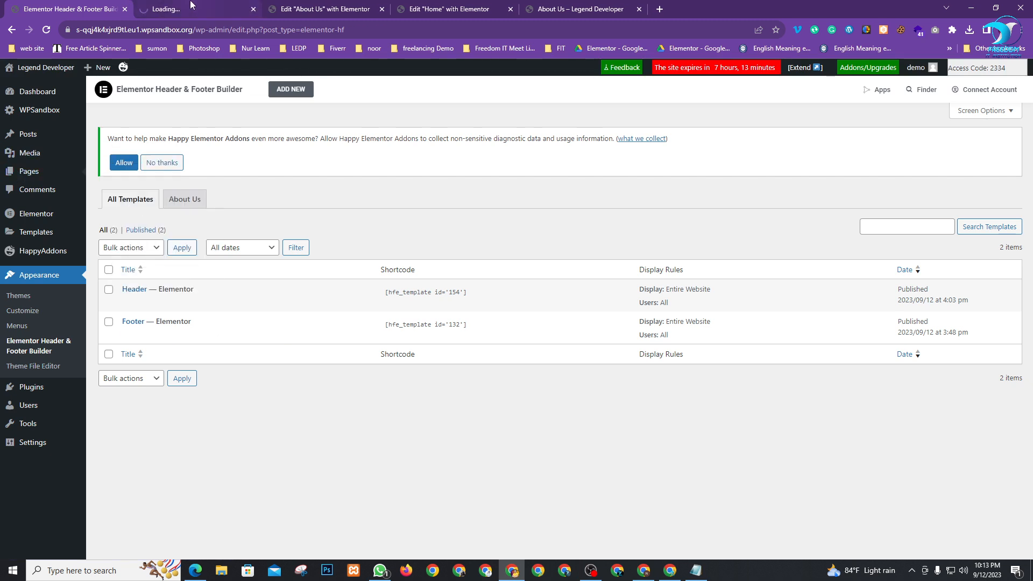
click(173, 6)
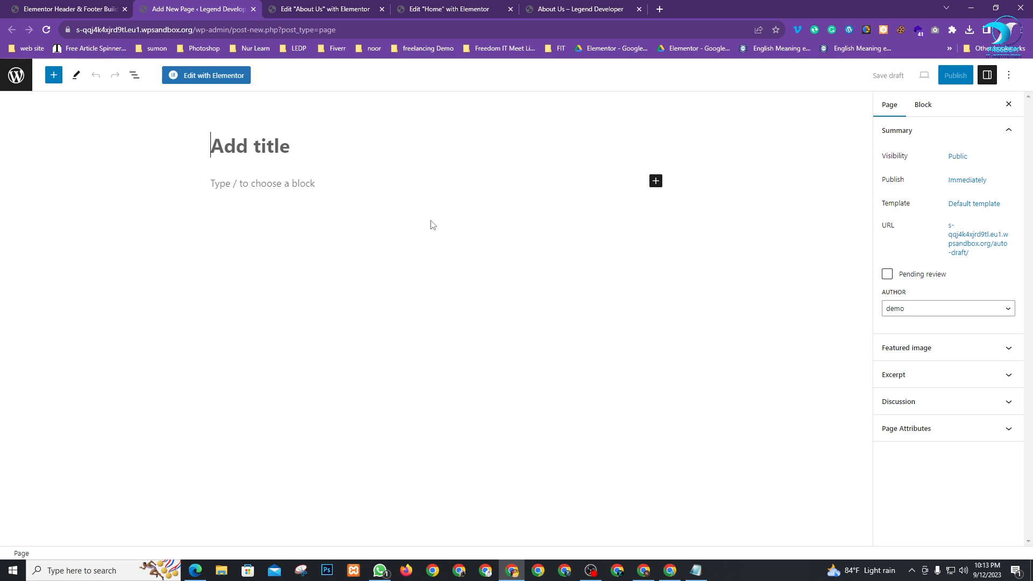
Title the new page 'Services' and publish it
text(Services)
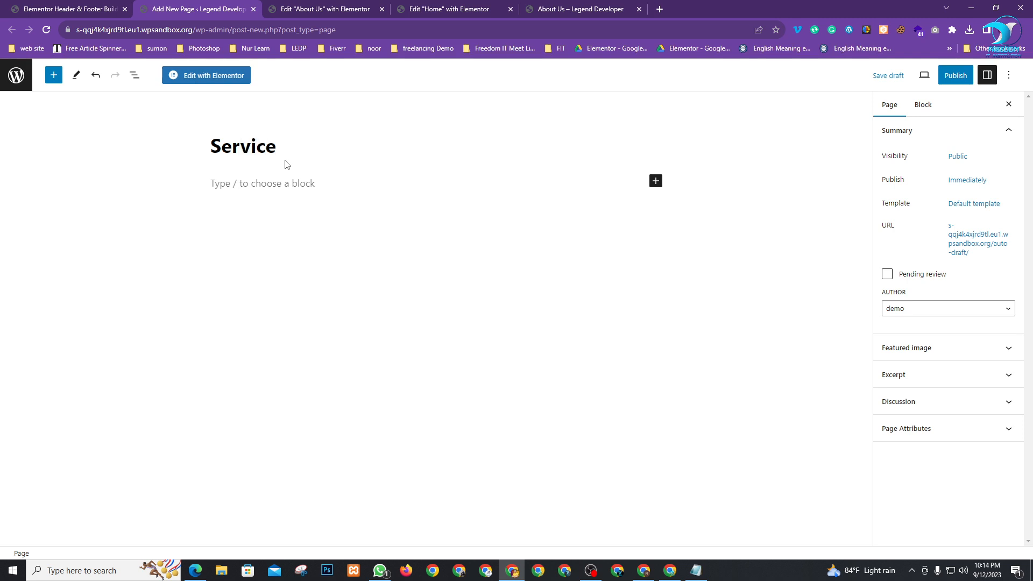
click(955, 75)
click(936, 75)
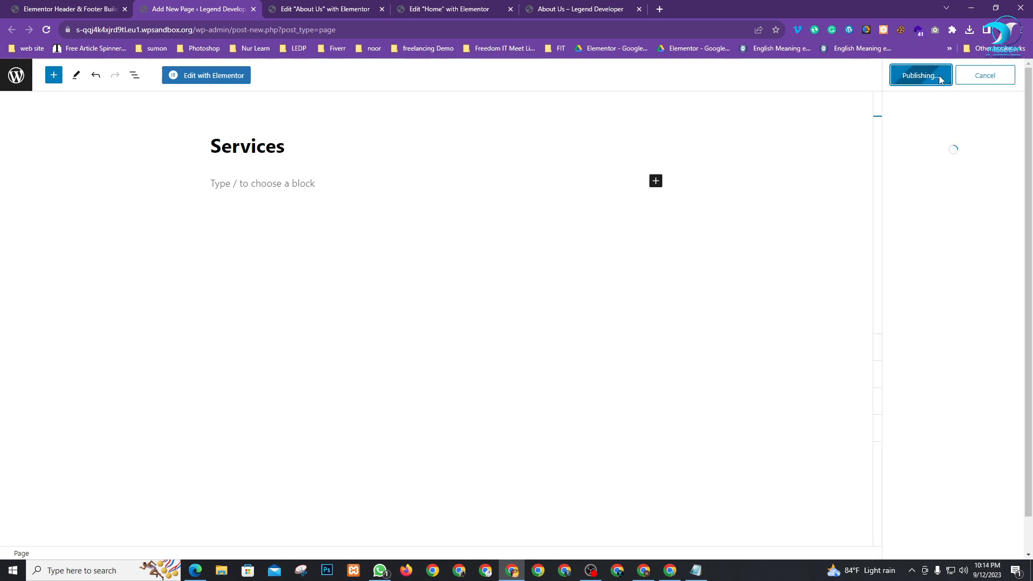
click(94, 5)
Start another new page in a new tab and close the finished Services editor
mouse_move(29, 172)
right_click(117, 189)
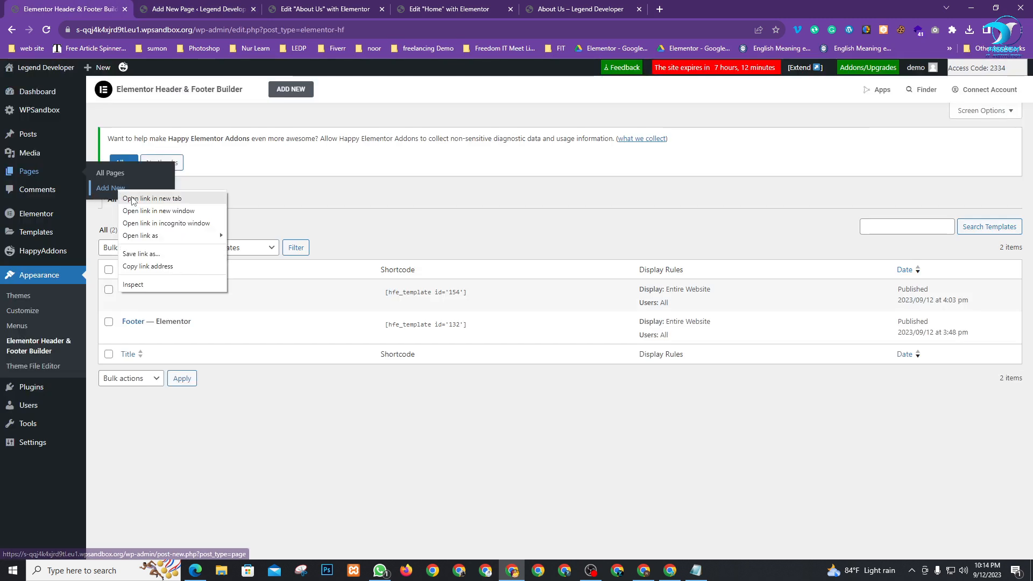
click(132, 198)
click(338, 8)
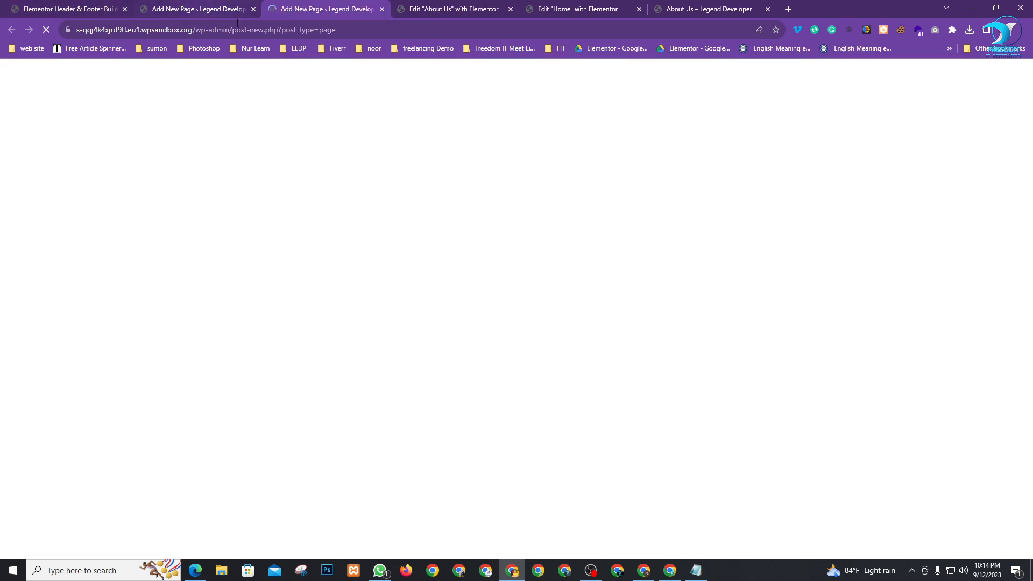
click(223, 5)
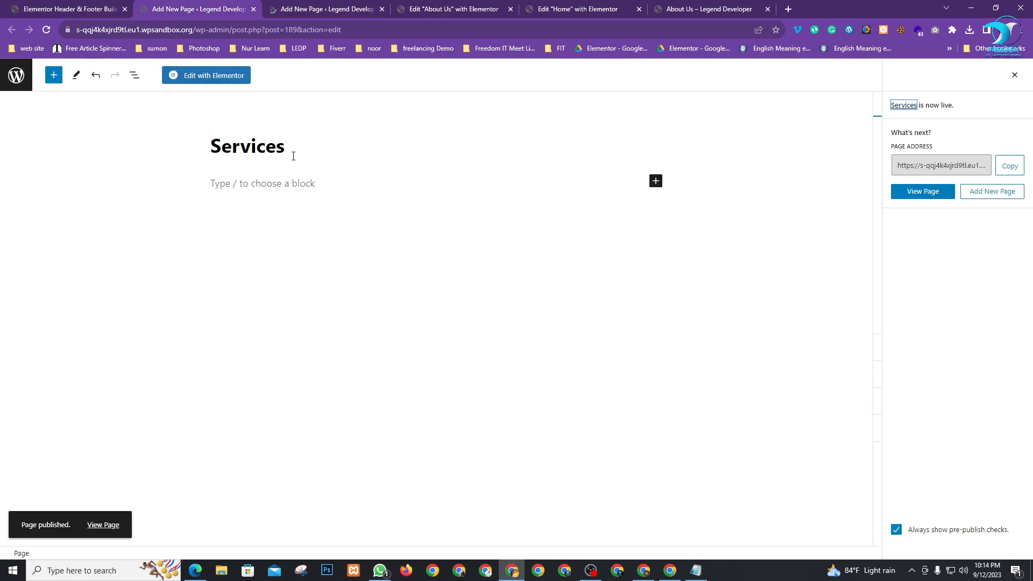
click(254, 9)
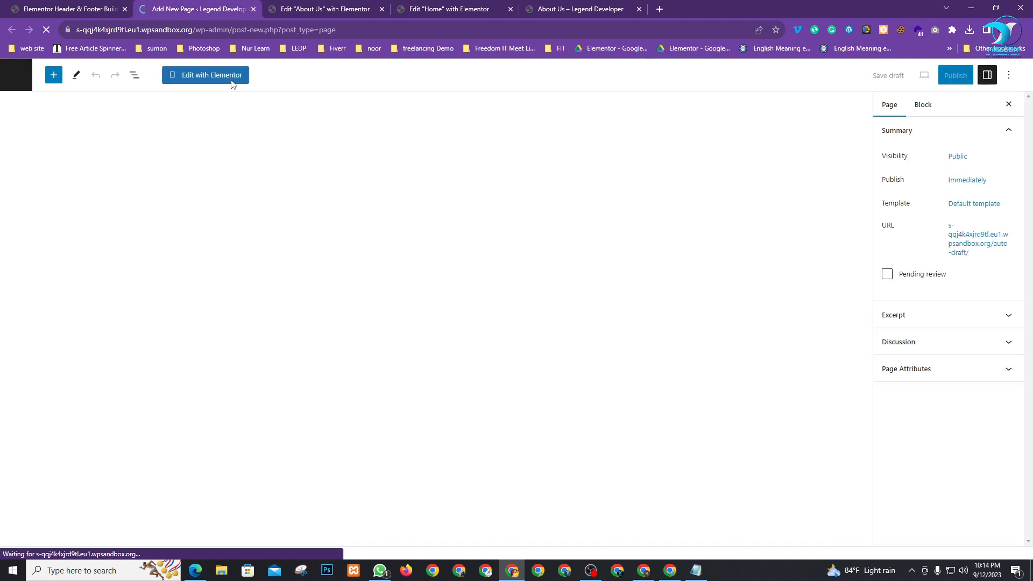
Title the page 'Contact Us', publish it, and close its editor
click(238, 143)
text(Contact)
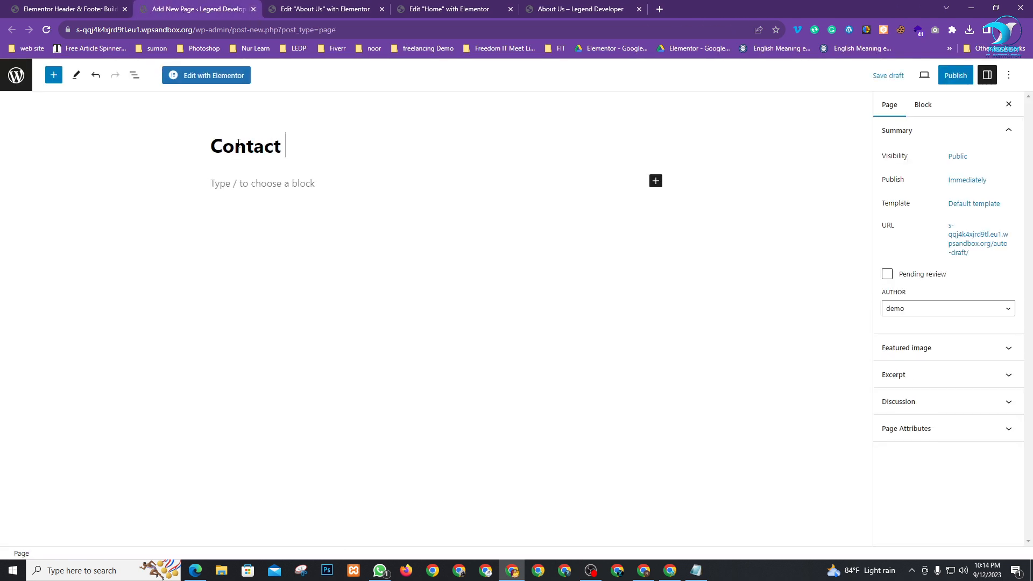
text( Us)
click(956, 75)
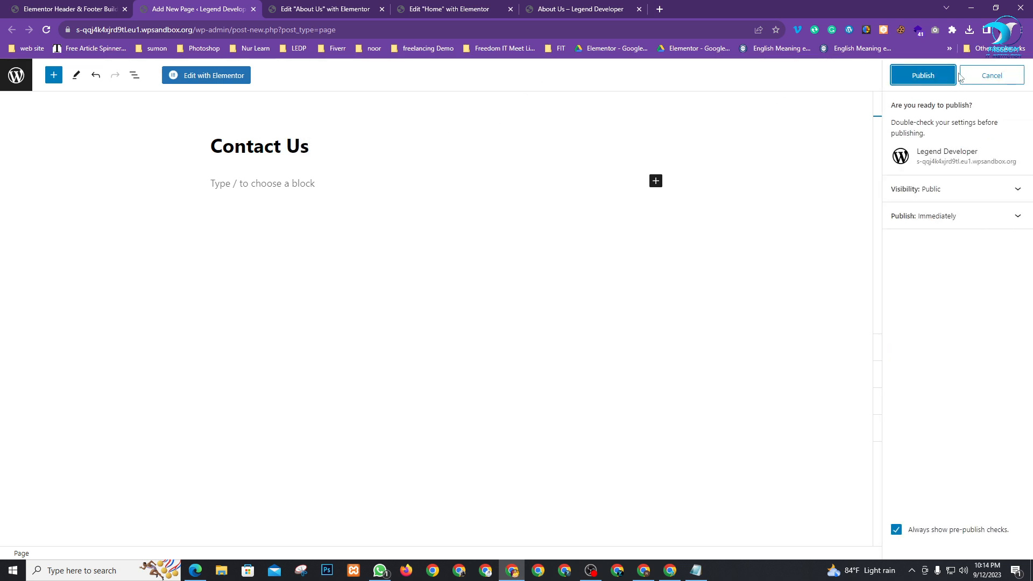
click(926, 80)
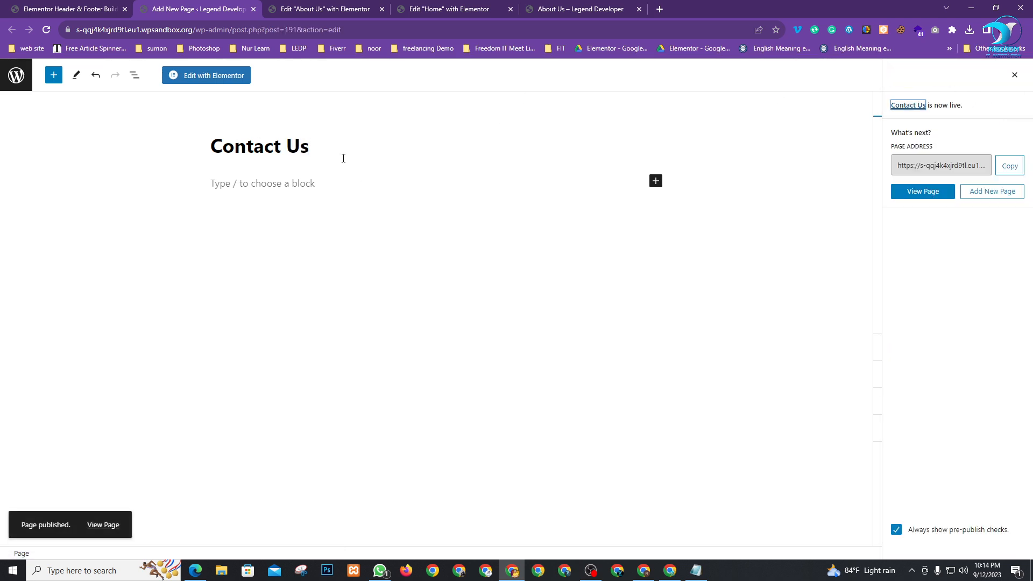
click(253, 9)
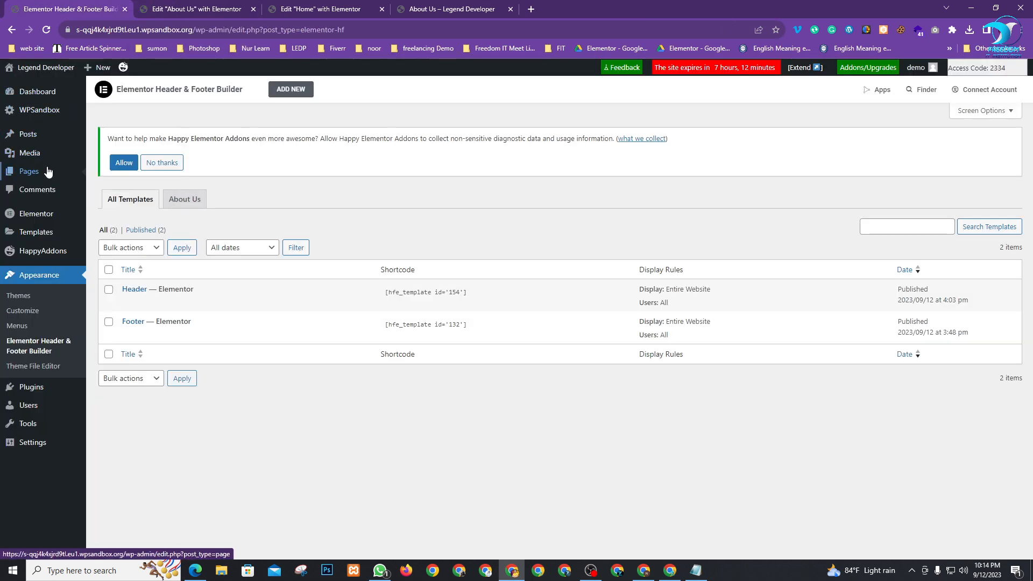
Open the All Pages list in a new tab and glance at the live About Us page
mouse_move(48, 171)
right_click(100, 173)
click(124, 182)
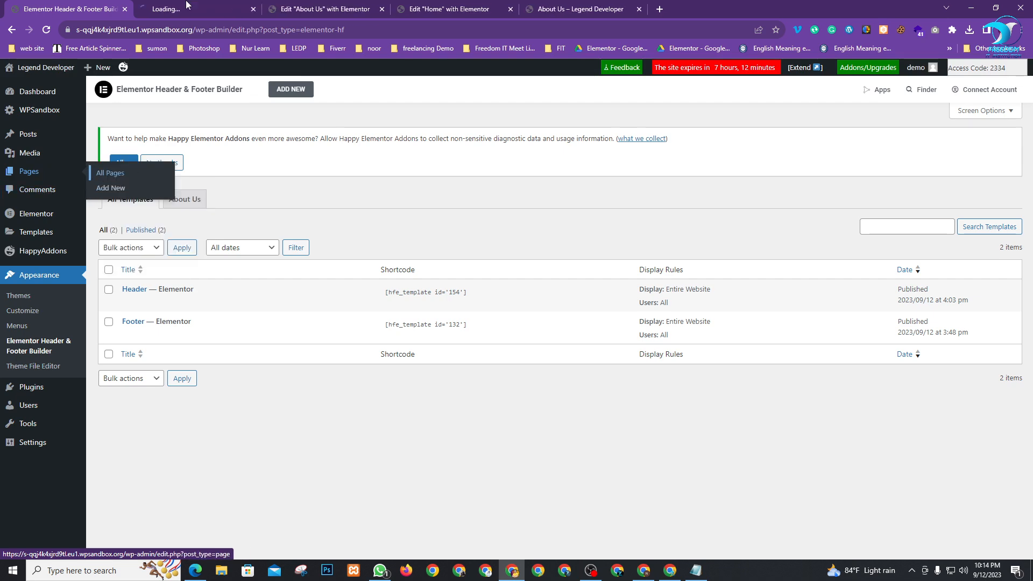
click(186, 6)
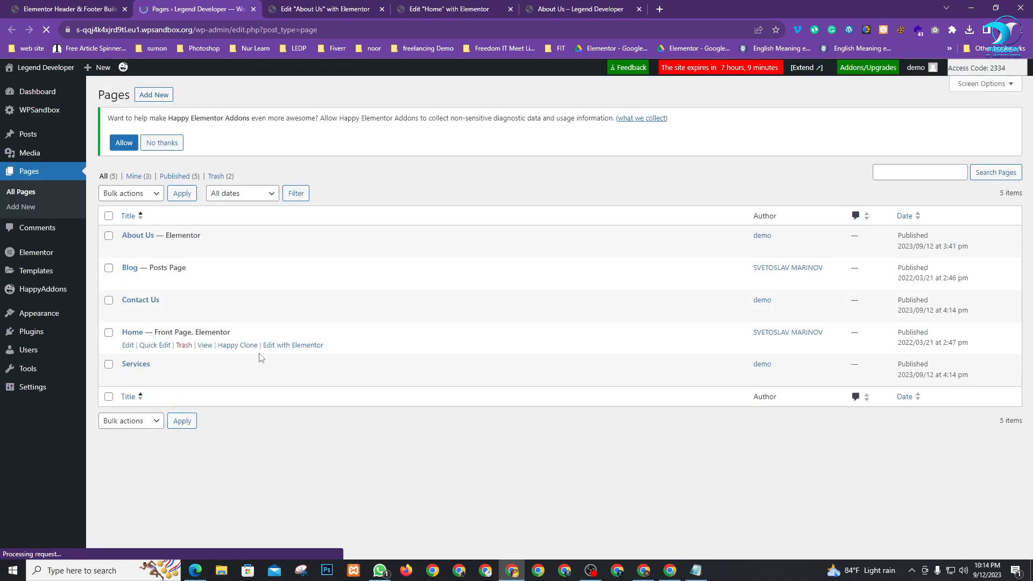
click(588, 8)
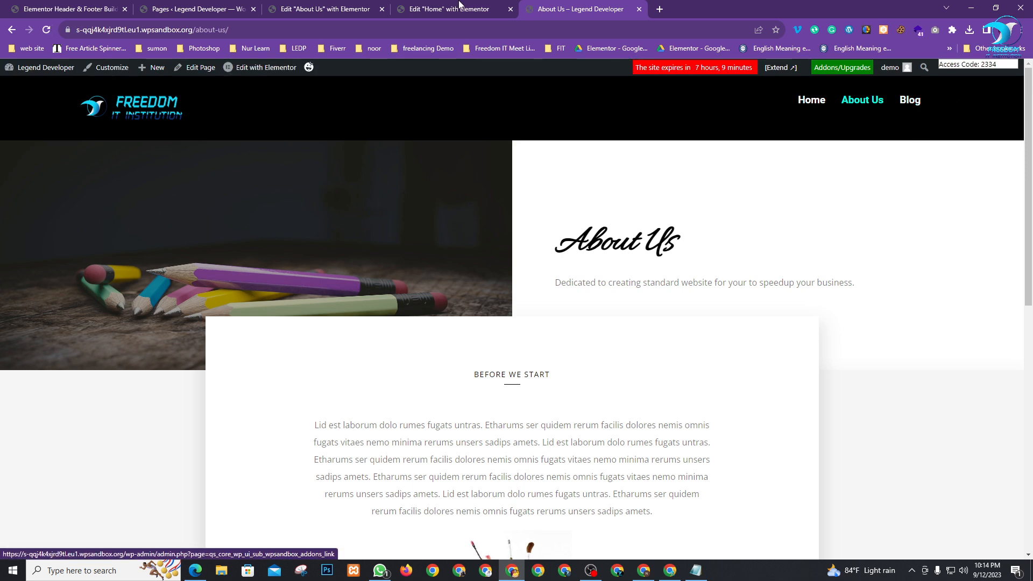
click(163, 6)
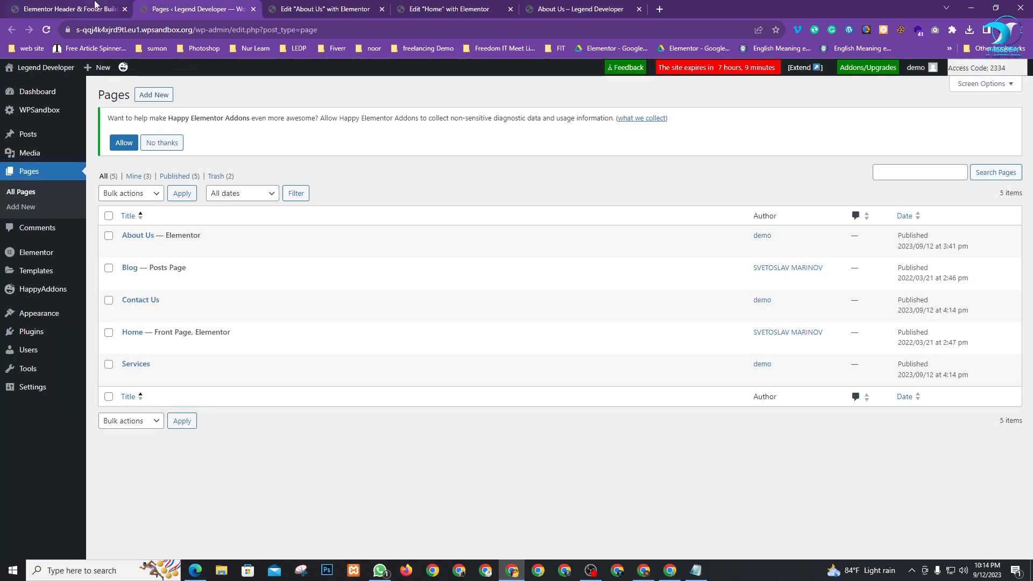
click(70, 9)
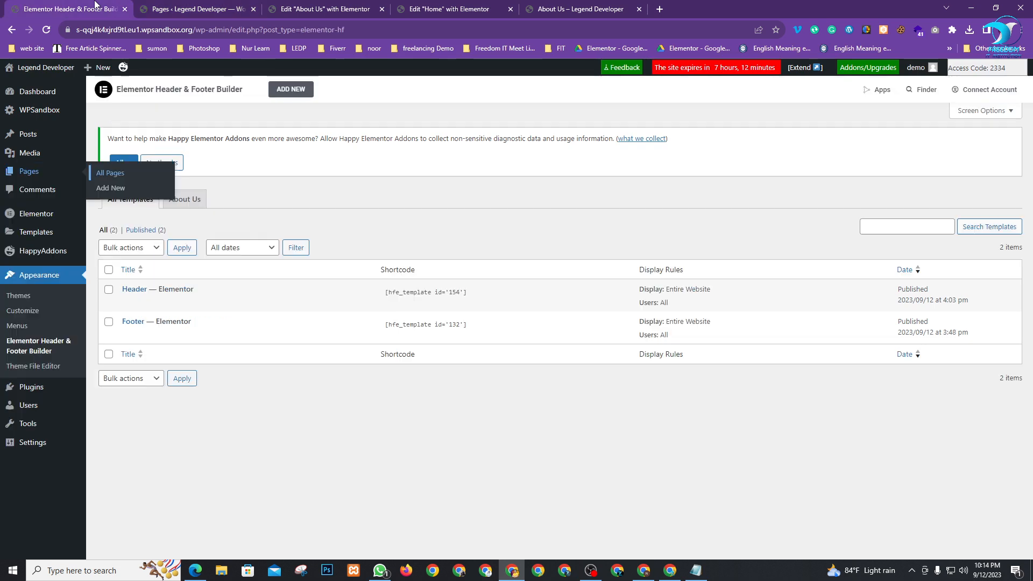
Add Contact Us and Services to the Main Menu, moving Services below About Us
right_click(15, 330)
click(43, 337)
click(185, 9)
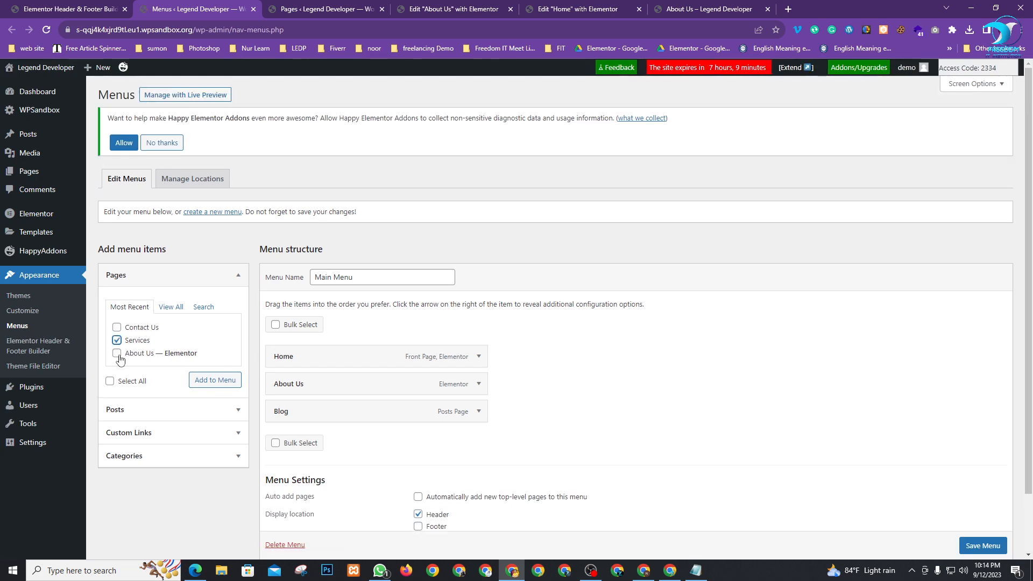
click(214, 380)
scroll(619, 372, down, 2)
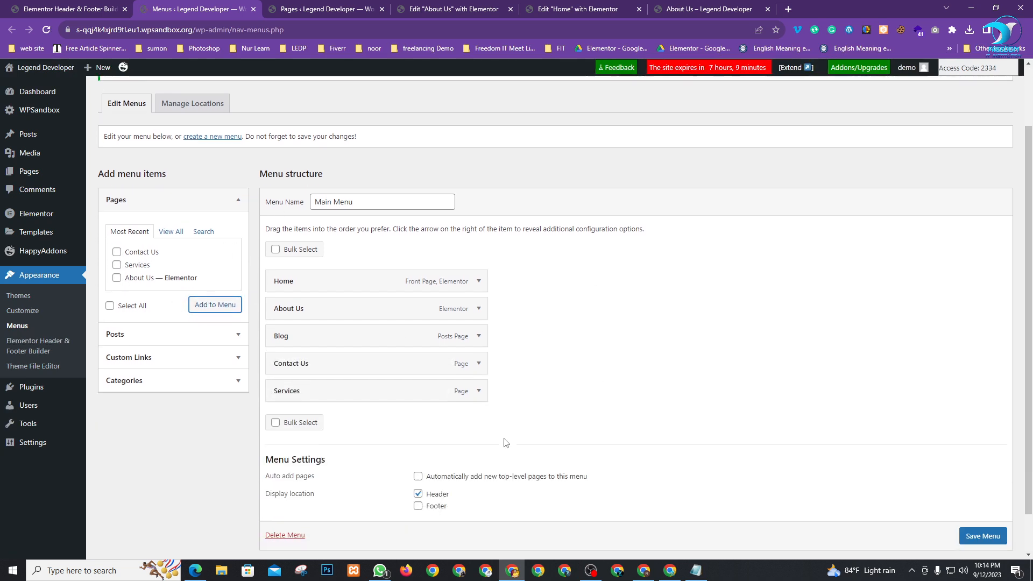
drag(302, 364, 302, 306)
click(672, 572)
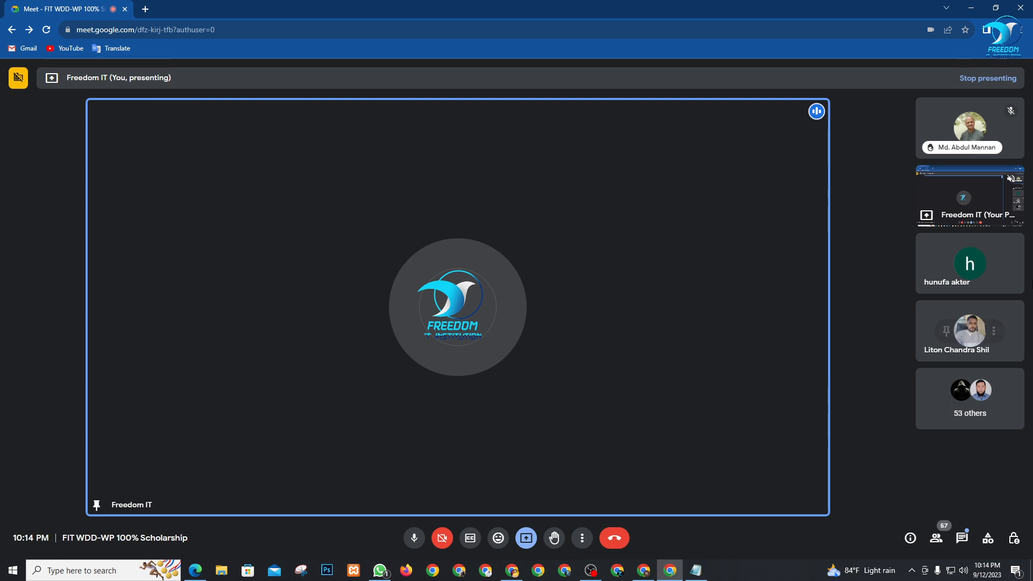
Mute and remove a participant from the Google Meet call, then return to WordPress
mouse_move(982, 289)
click(973, 268)
click(995, 267)
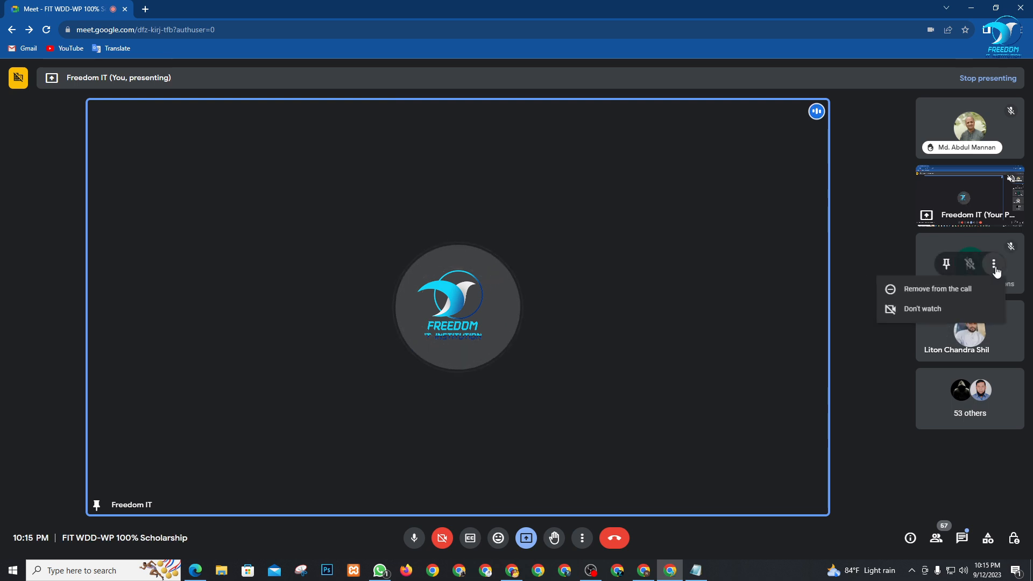
click(918, 294)
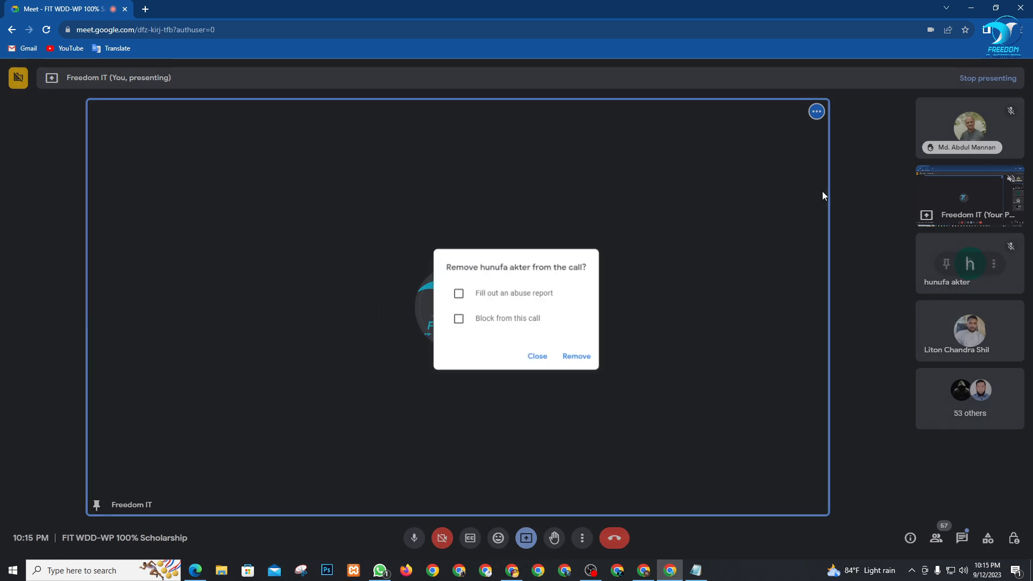
click(577, 358)
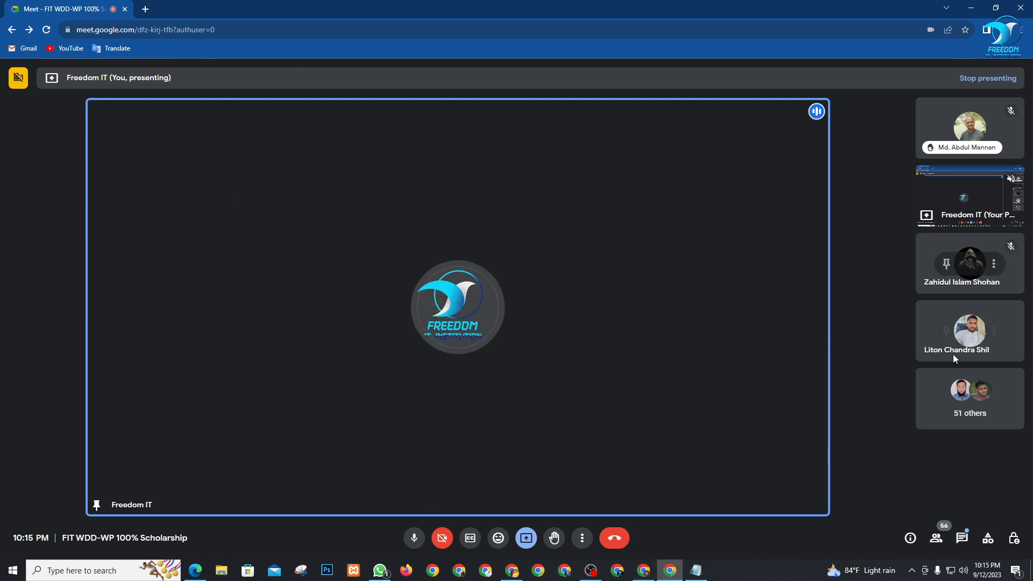
click(511, 571)
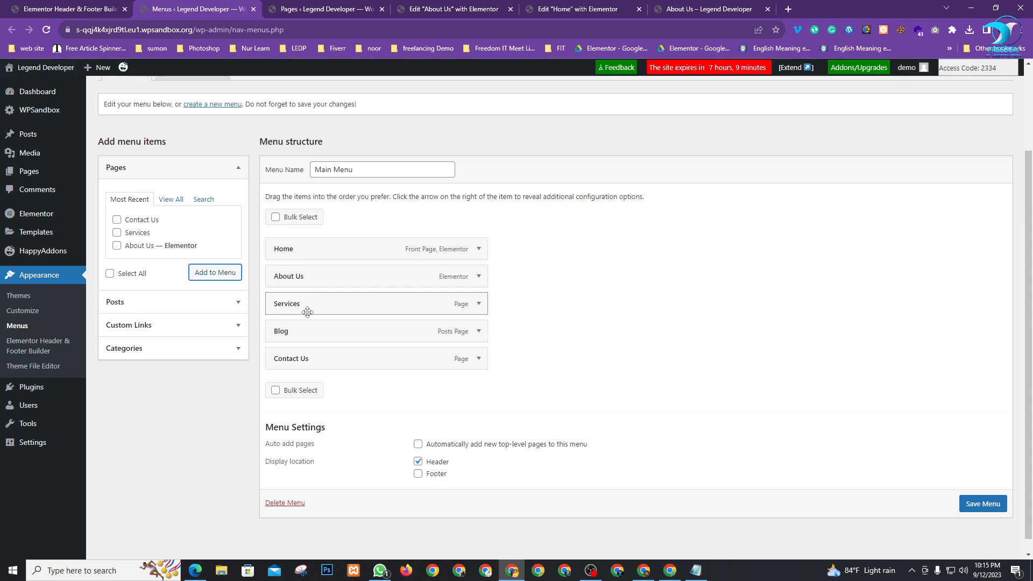
Save the Main Menu and reload the live site to see the new menu items
click(983, 503)
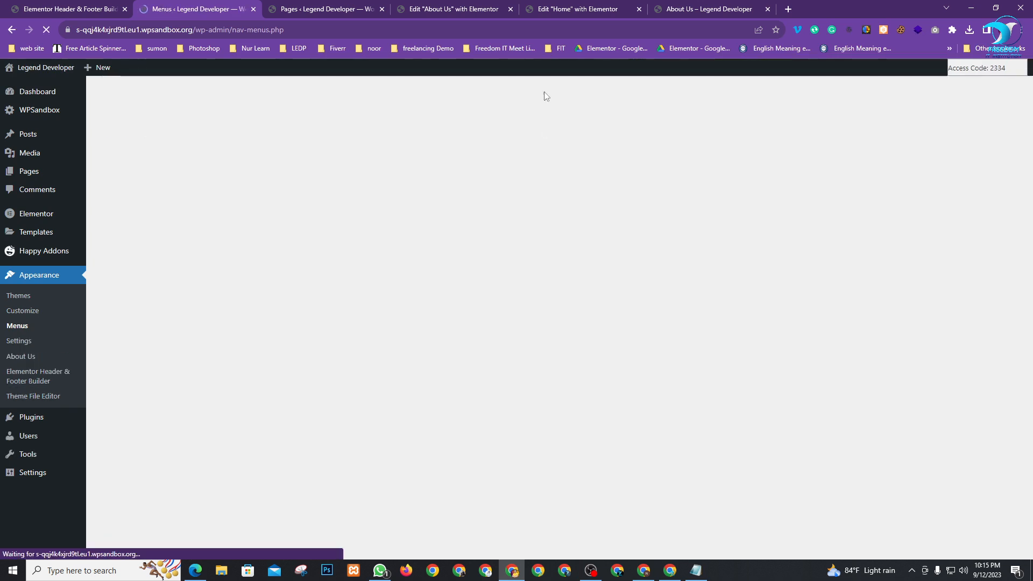
click(698, 6)
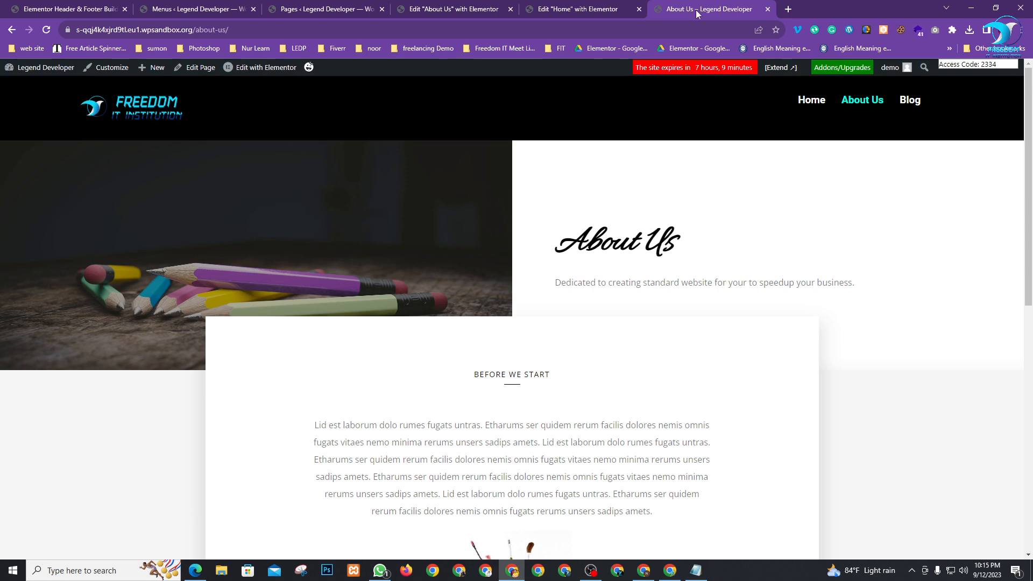
key(F5)
click(801, 107)
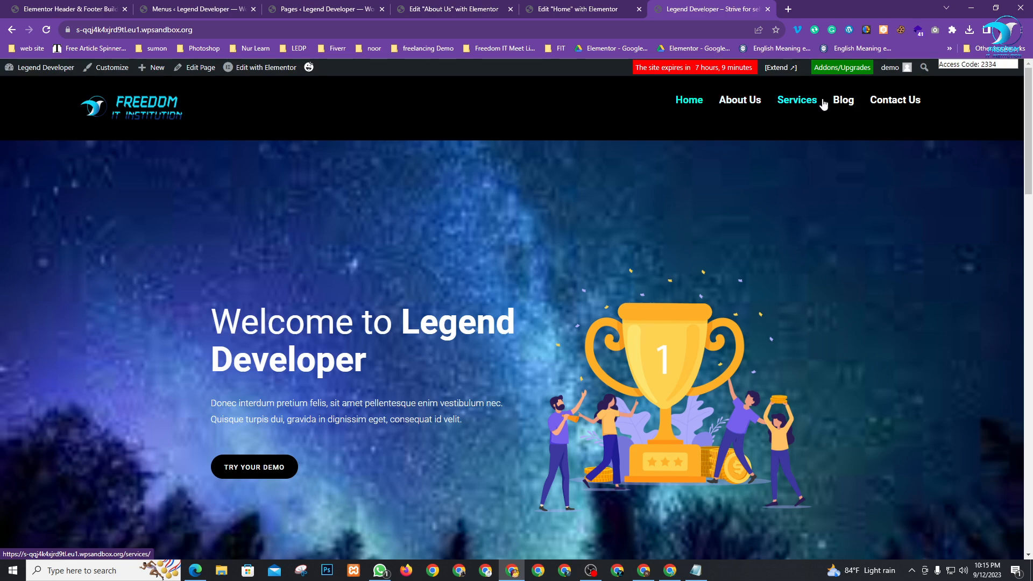
scroll(565, 270, down, 3)
scroll(564, 270, down, 2)
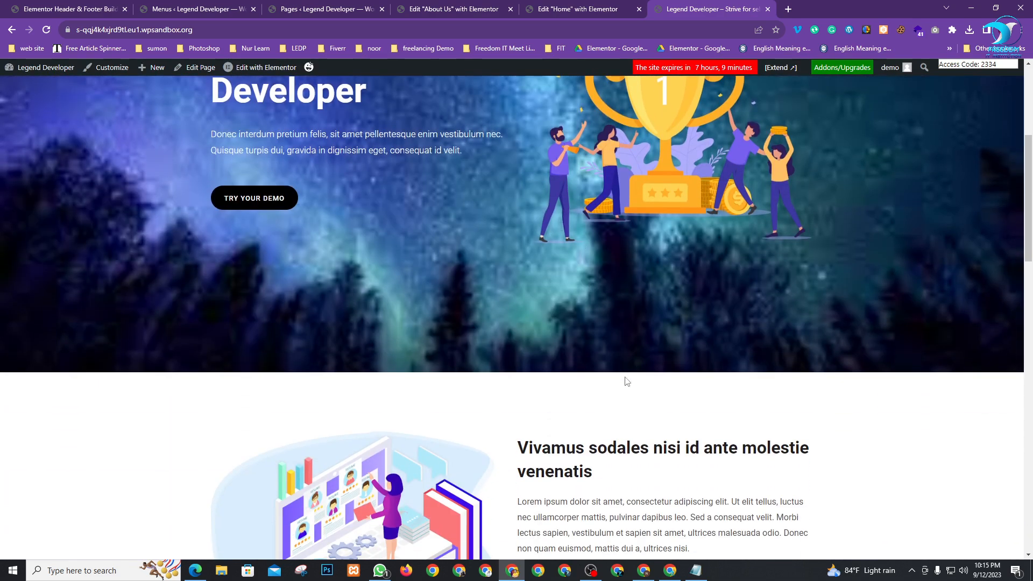
scroll(595, 288, up, 5)
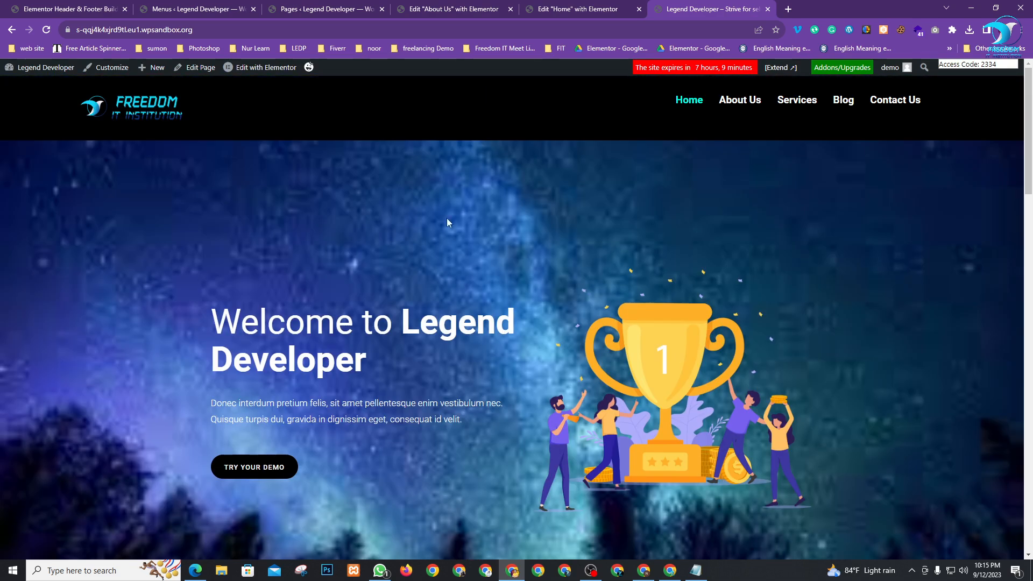
Visit the About Us and Services pages through the live site's header menu
click(744, 105)
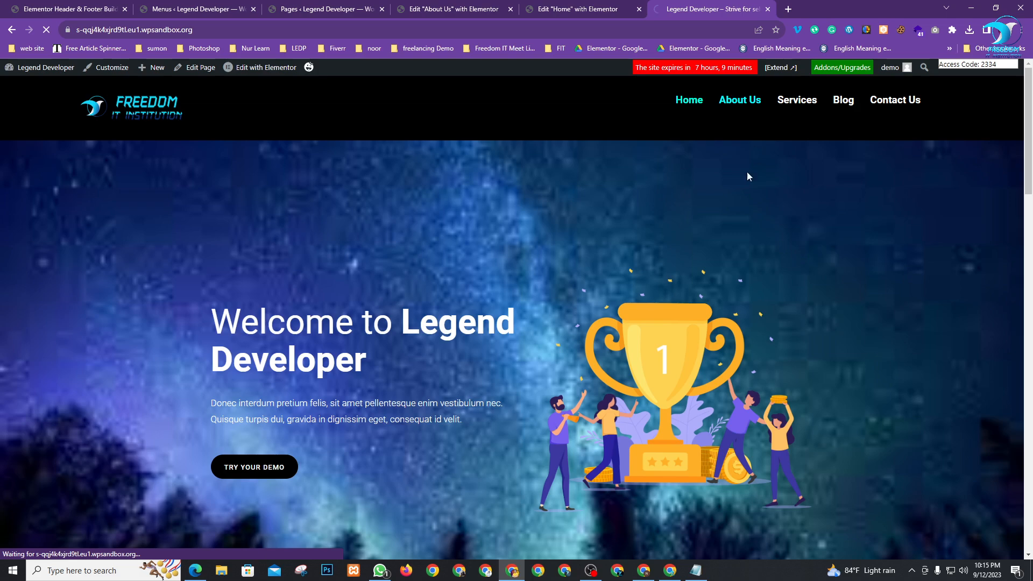
key(alt+Tab)
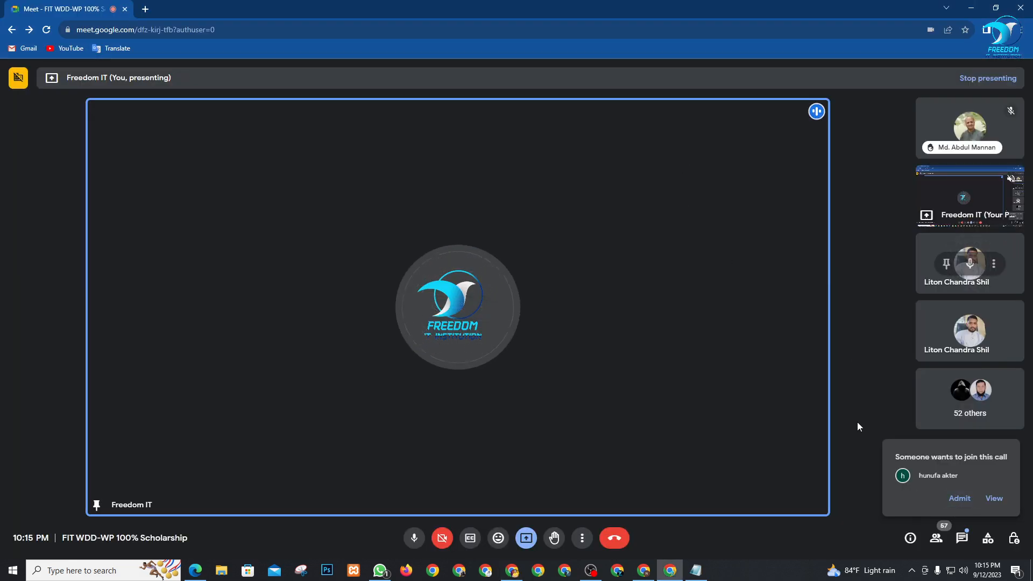
key(alt+Tab)
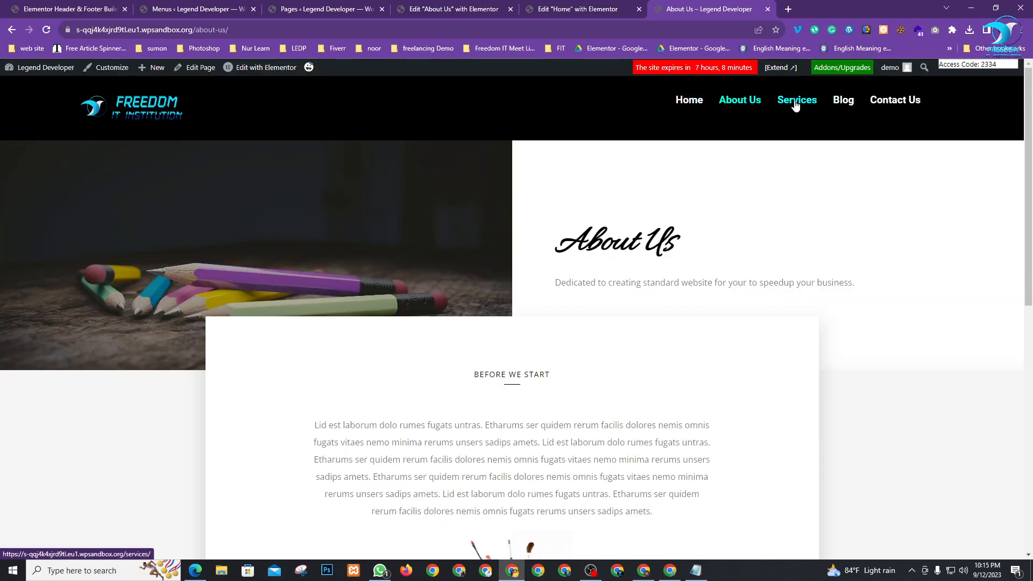
click(789, 104)
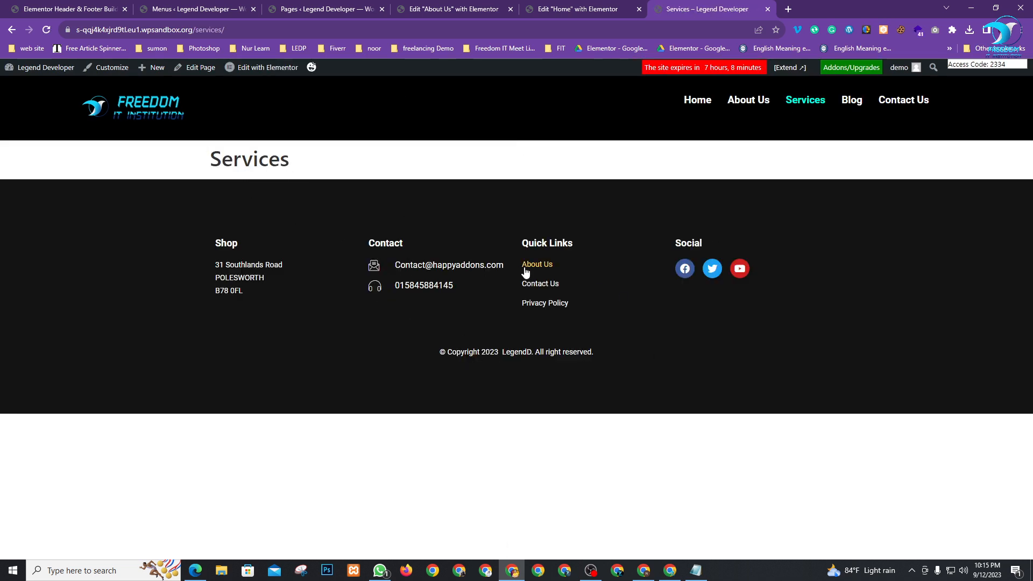
double_click(338, 160)
drag(447, 173, 447, 166)
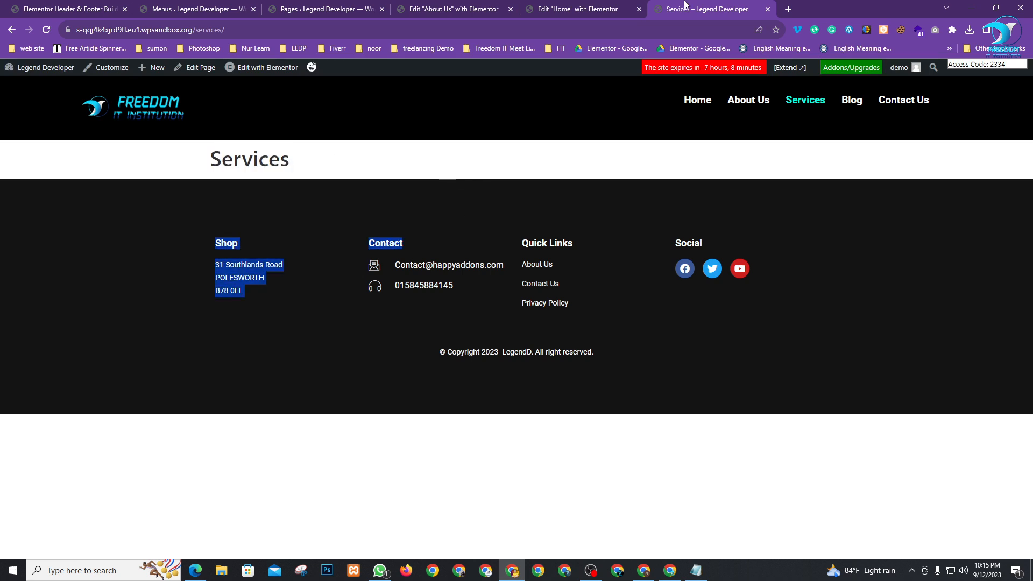
click(250, 70)
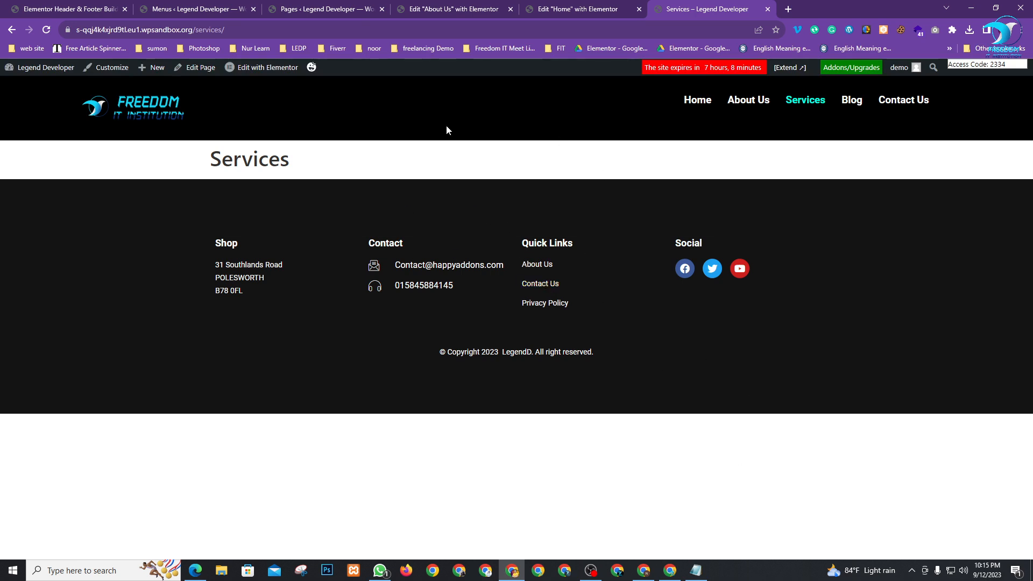
mouse_move(263, 68)
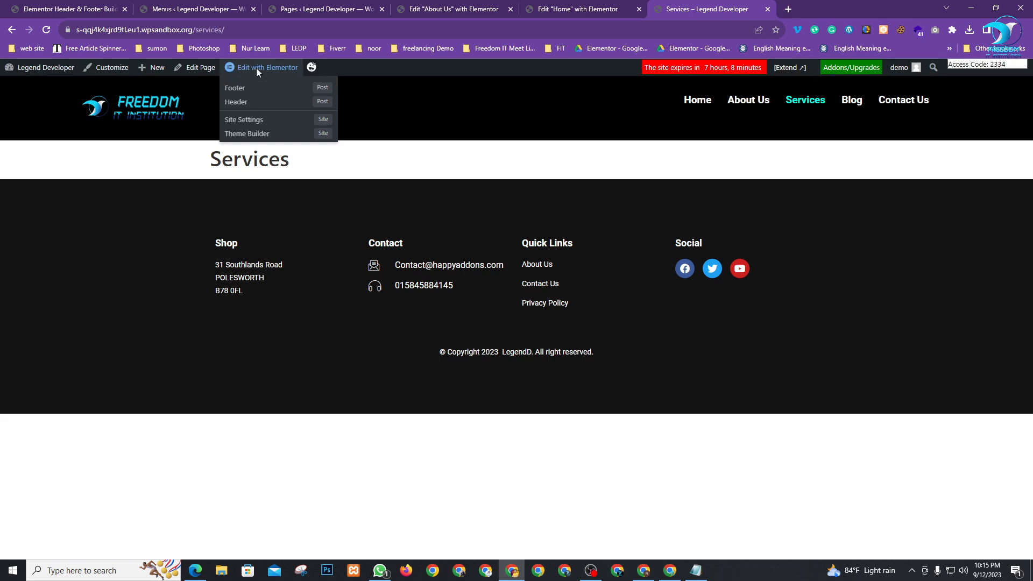
Close the live site tab and open the Services page's Edit link in a new tab
click(767, 9)
click(174, 4)
click(72, 8)
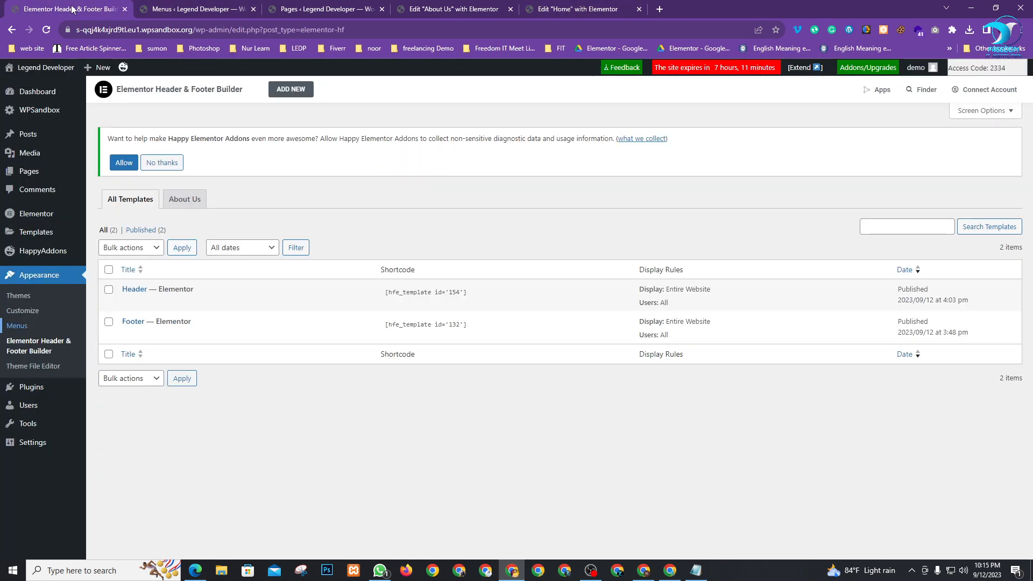
click(310, 6)
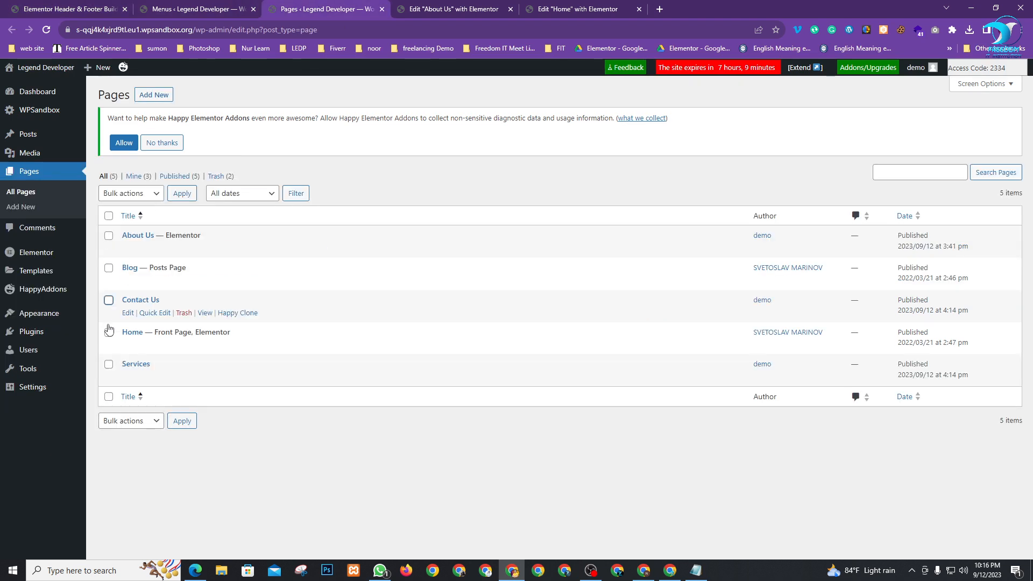
mouse_move(159, 377)
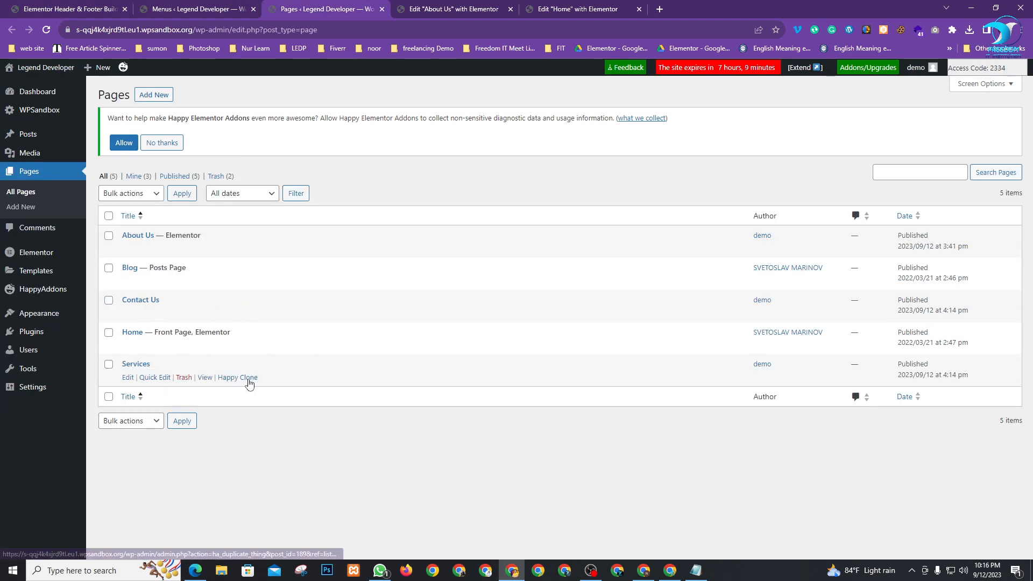
right_click(129, 379)
click(161, 386)
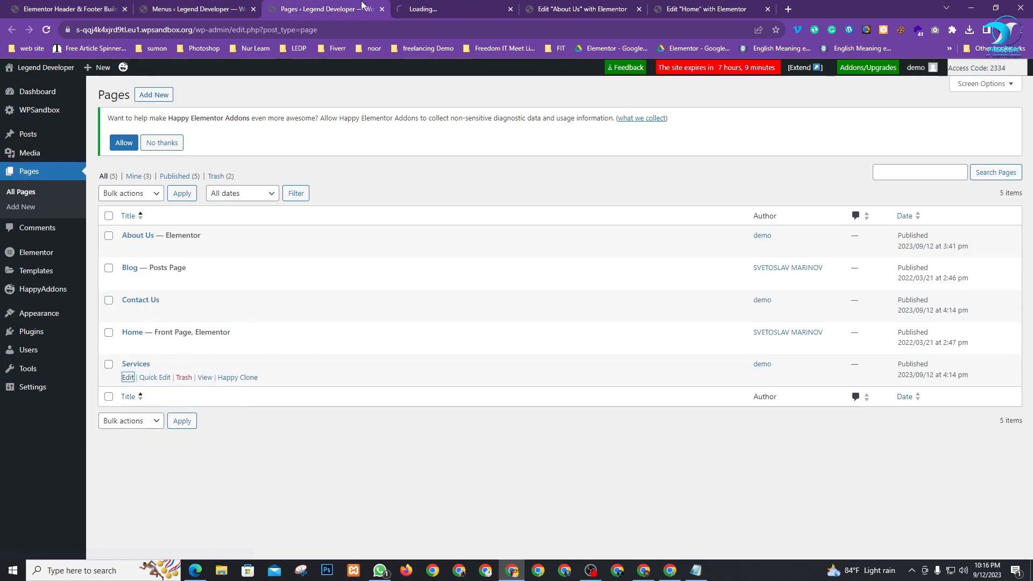
click(452, 8)
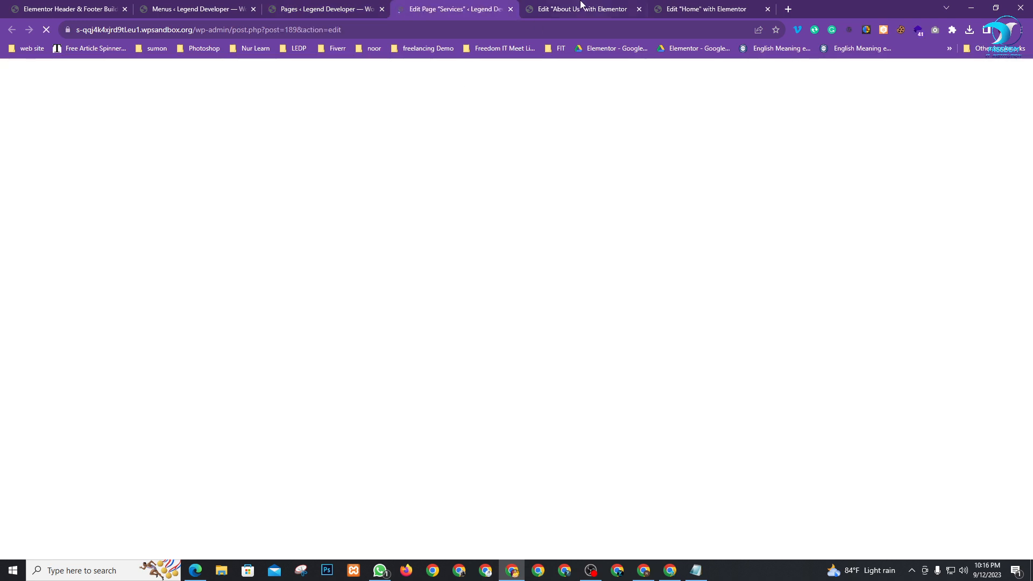
Close the About Us editor and open Services in Elementor with its page settings
click(581, 8)
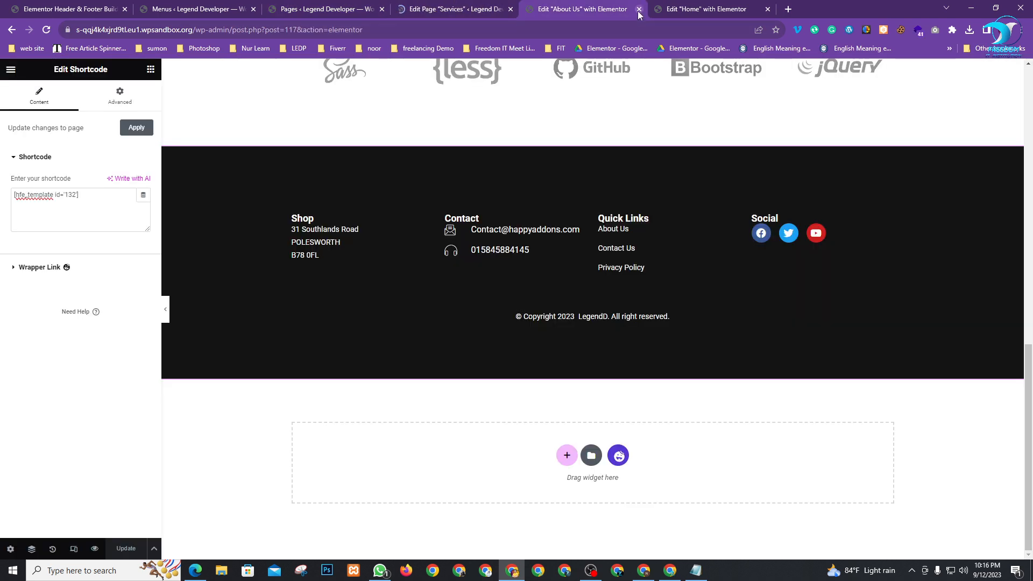
click(639, 9)
click(412, 16)
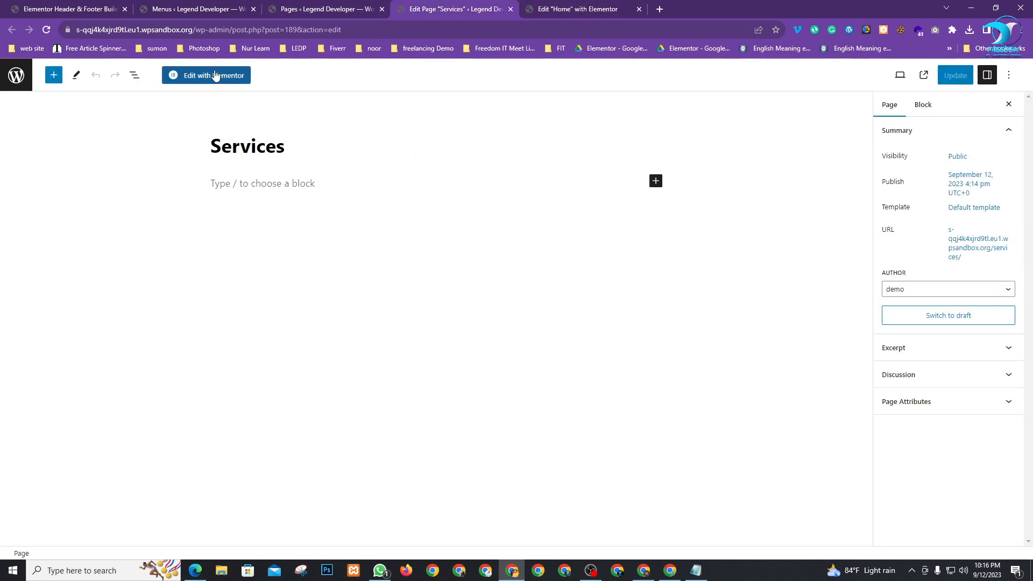
click(216, 75)
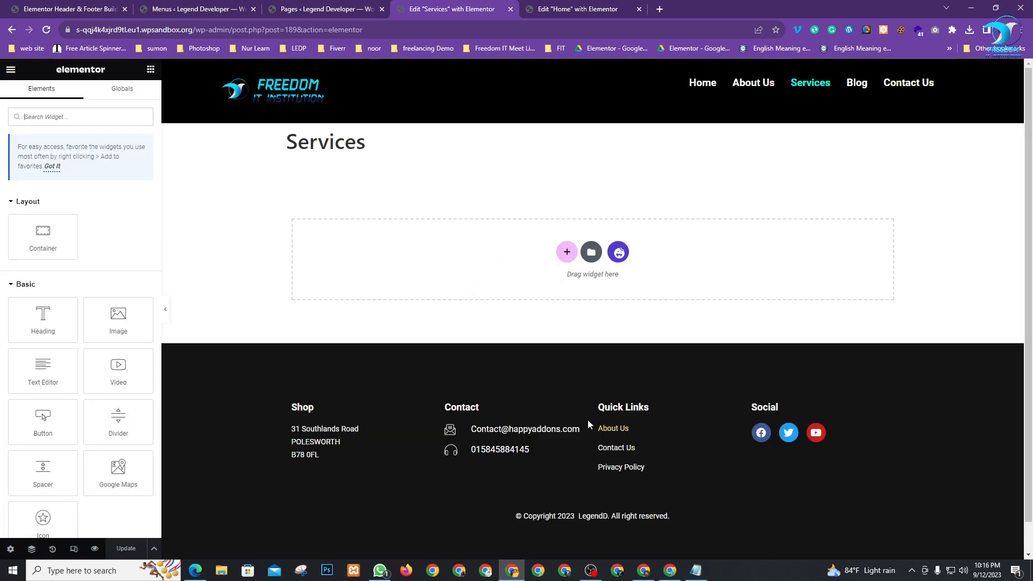
drag(302, 142, 415, 157)
click(428, 157)
click(10, 548)
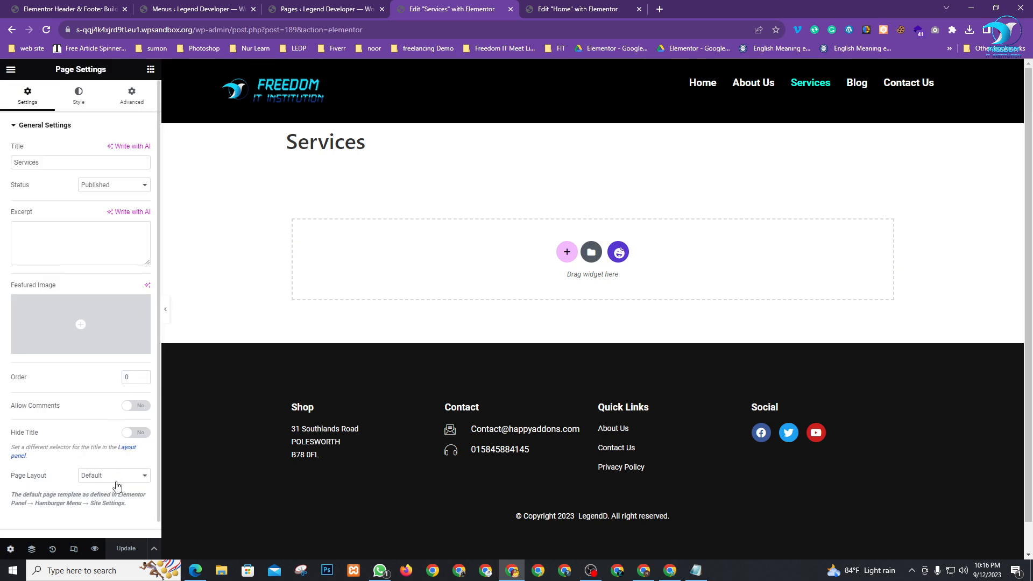
Set the Services page layout to Elementor Canvas and update the page
click(117, 480)
click(117, 495)
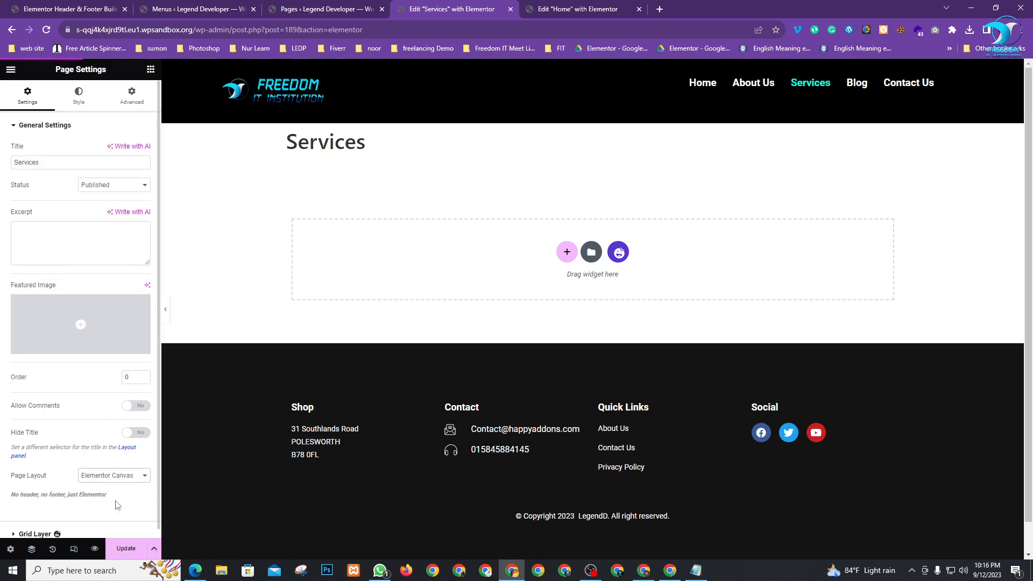
click(119, 477)
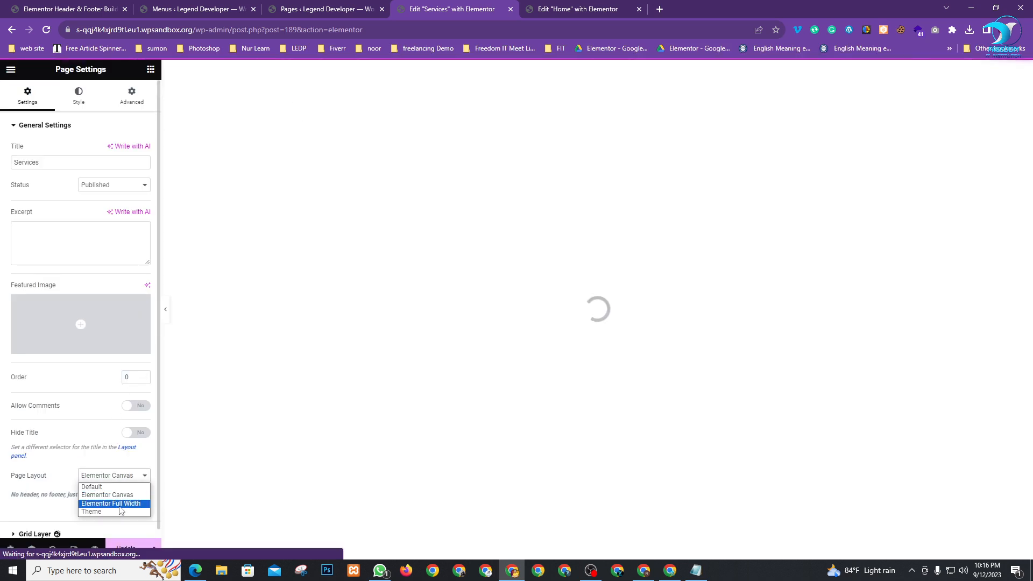
click(68, 486)
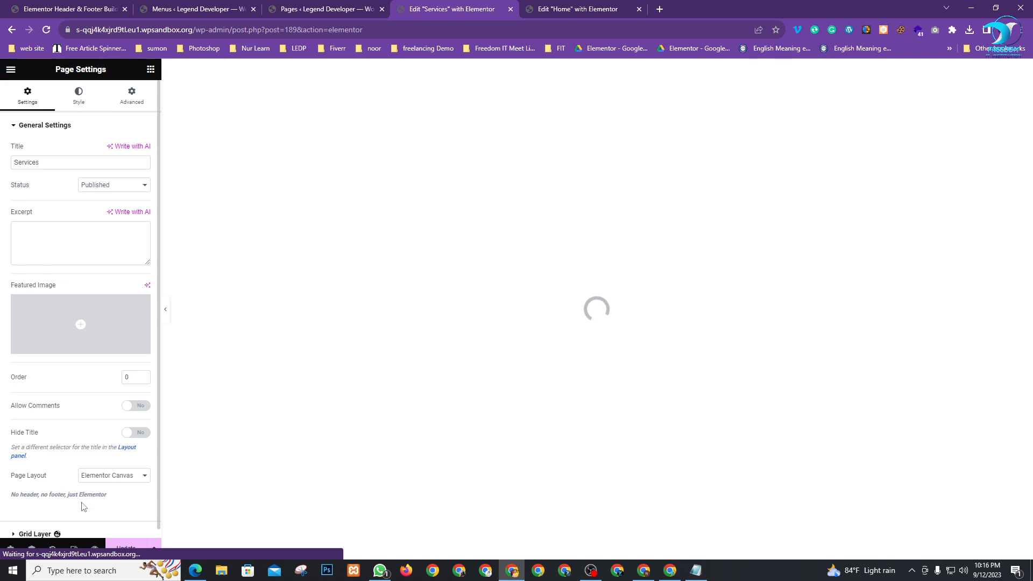
click(125, 549)
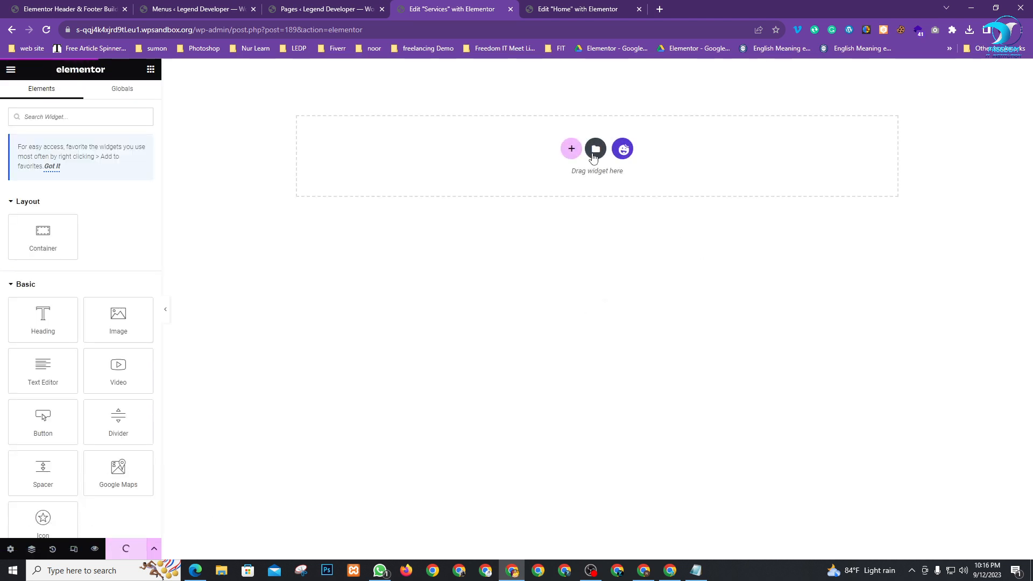
Add a single full-width container at the top with padding 0
click(571, 149)
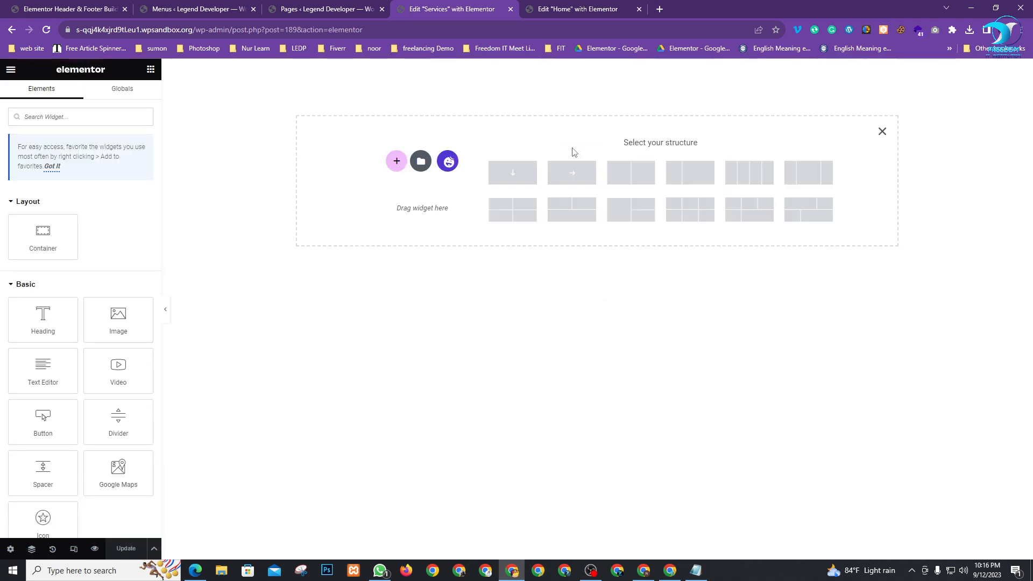
click(512, 173)
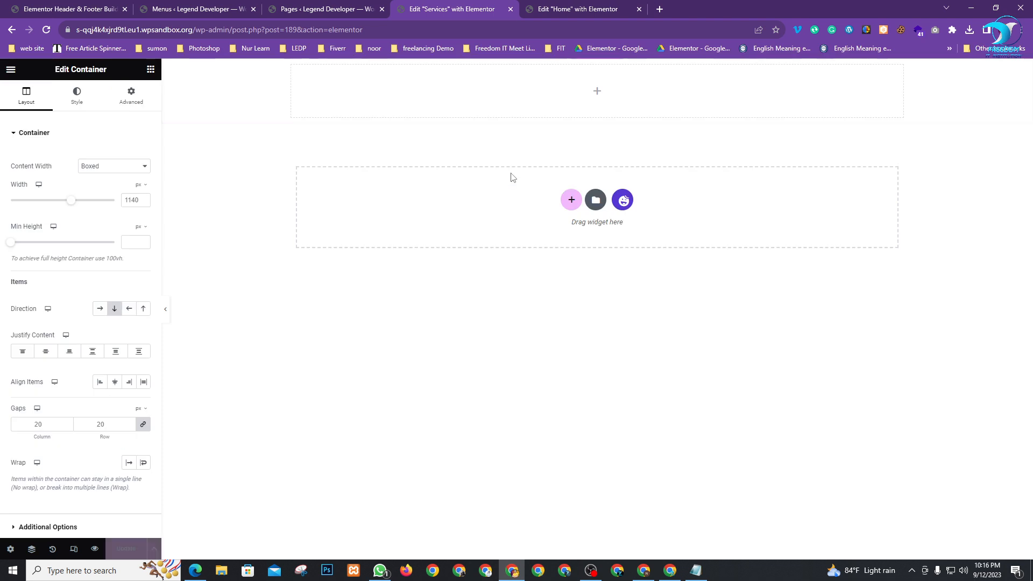
click(97, 167)
click(100, 186)
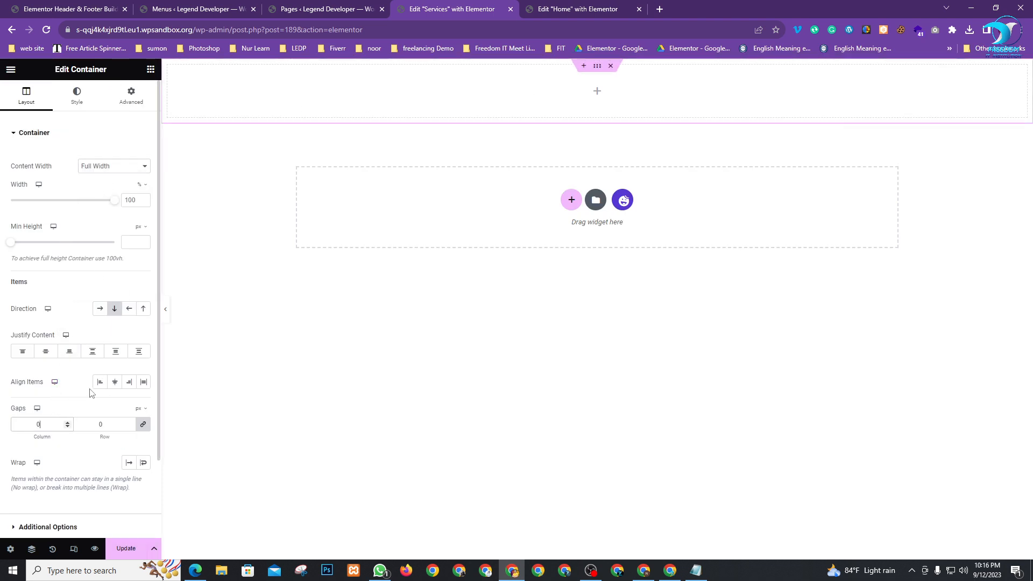
click(131, 96)
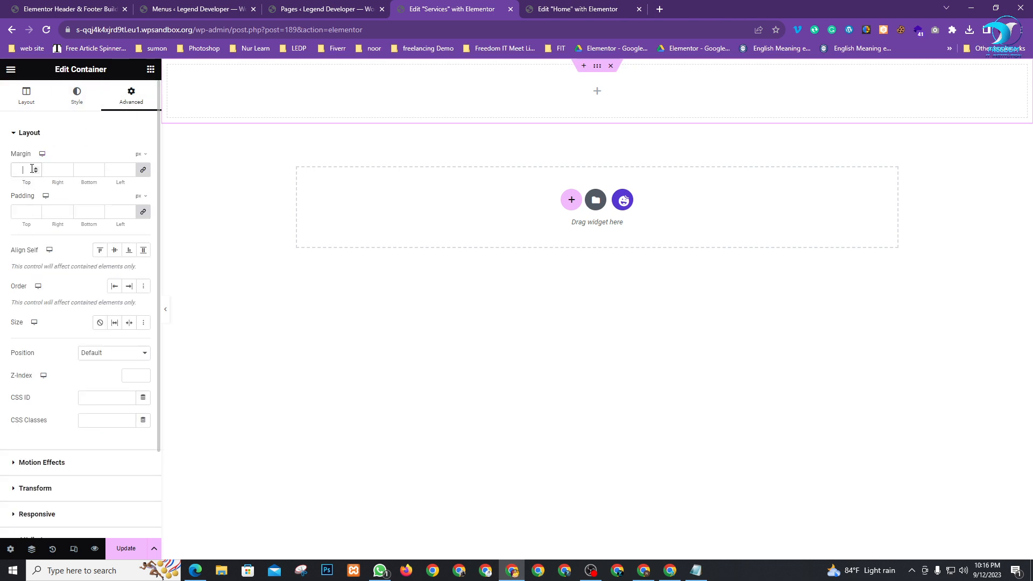
click(27, 212)
text(0)
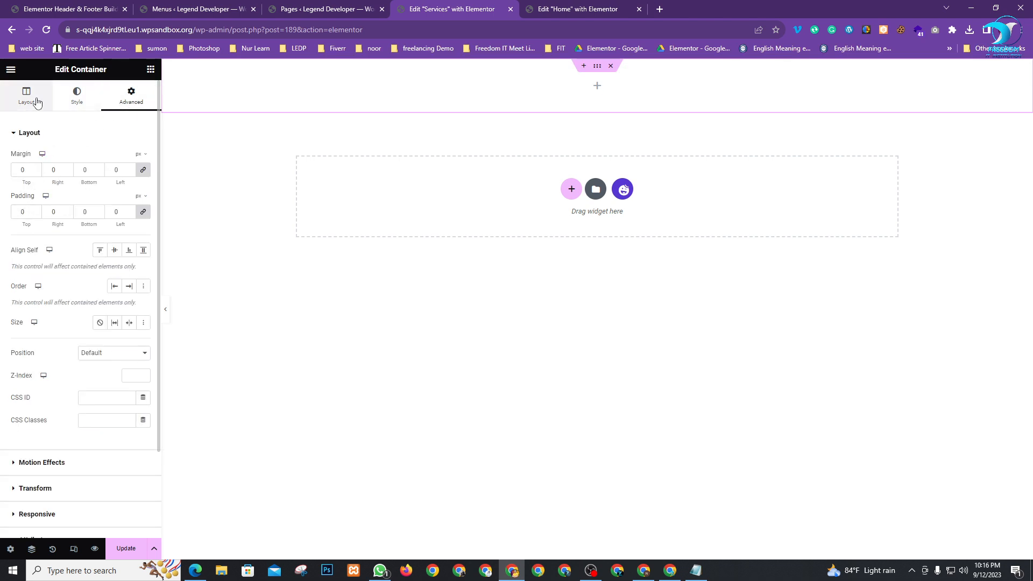
click(35, 101)
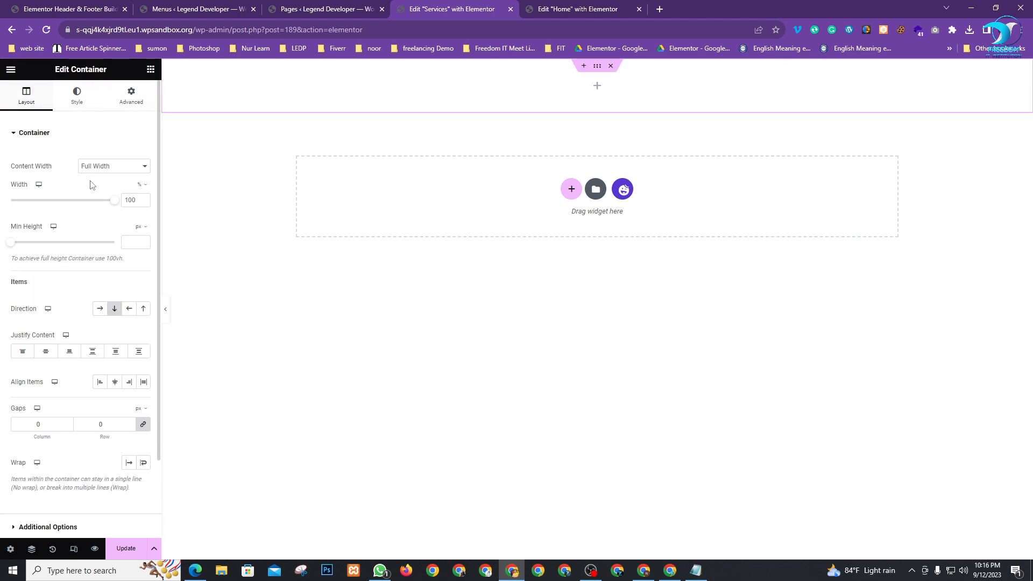
Add a Shortcode widget with the Header shortcode [hfe_template id='154'] and save
click(150, 69)
text(s)
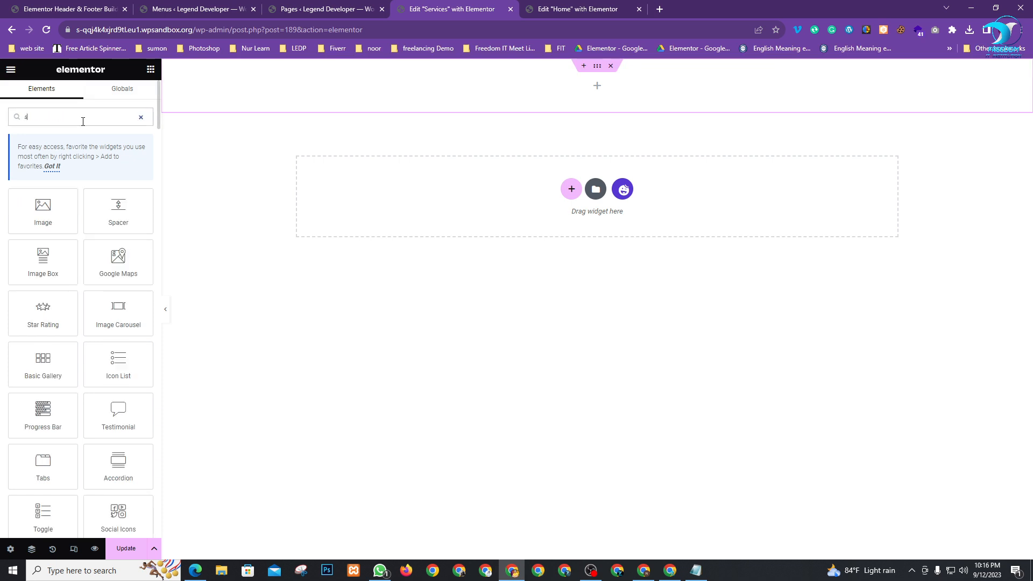
text(h)
drag(43, 207, 521, 102)
click(67, 9)
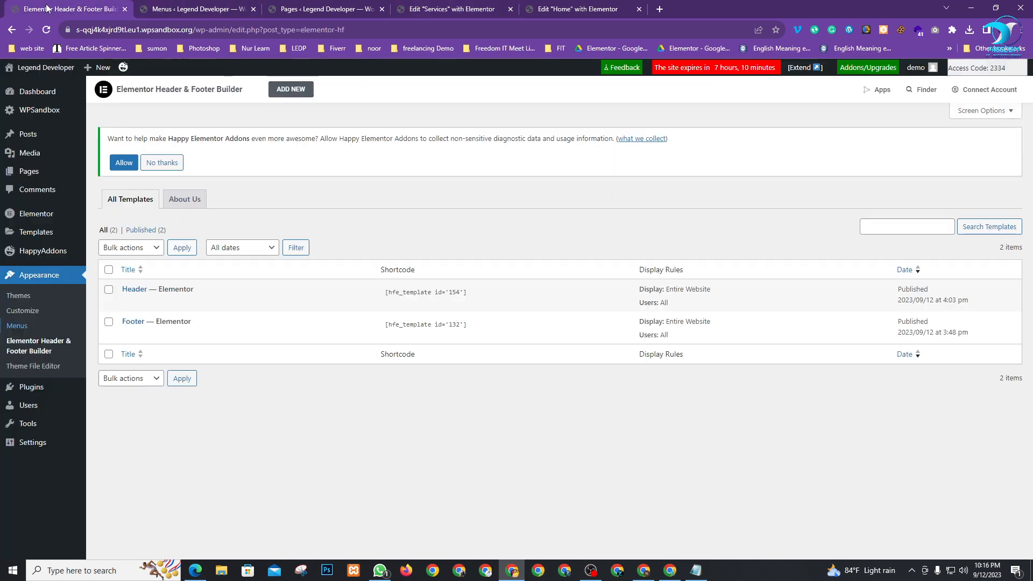
click(430, 289)
key(ctrl+c)
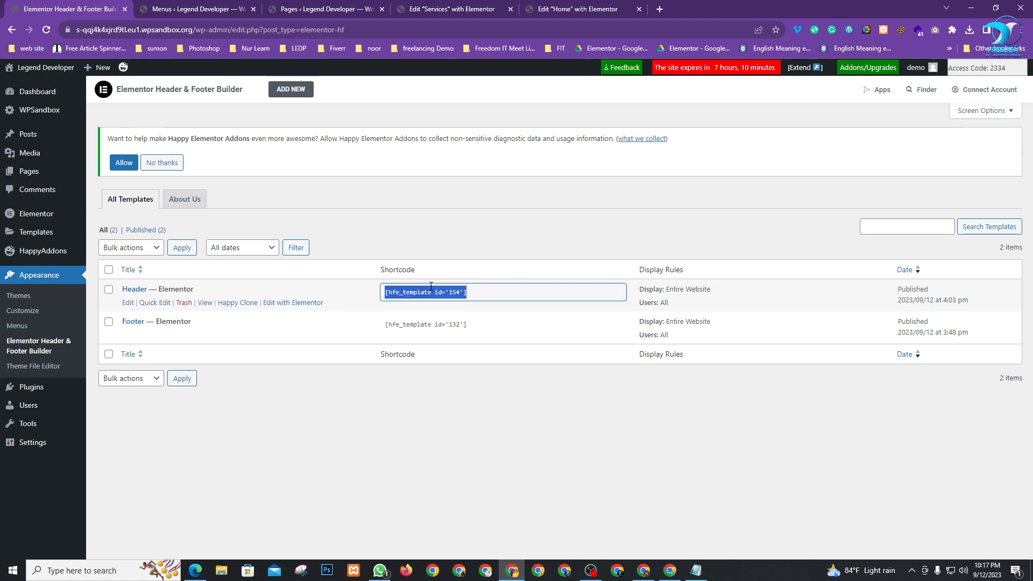
click(315, 9)
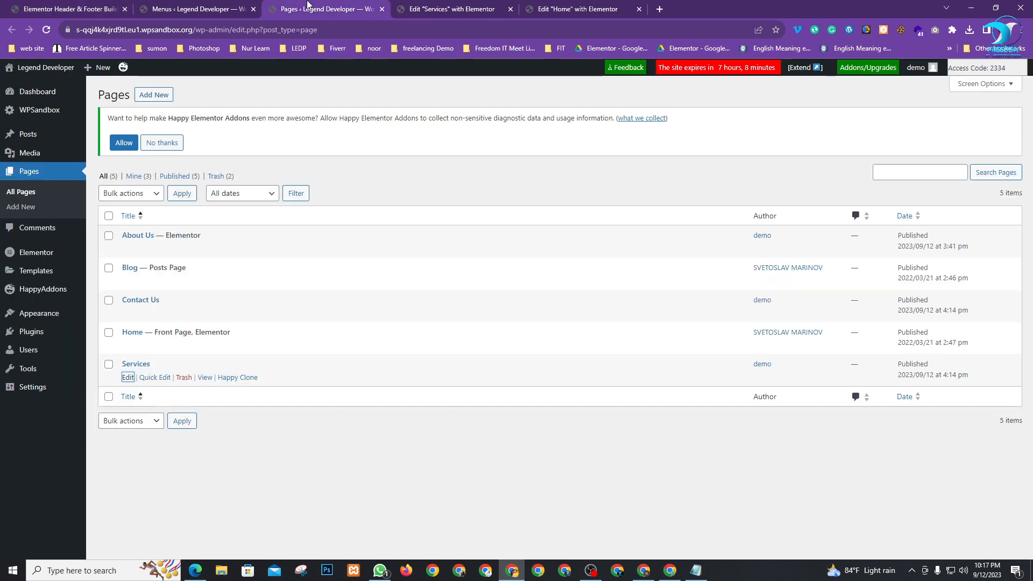
click(490, 7)
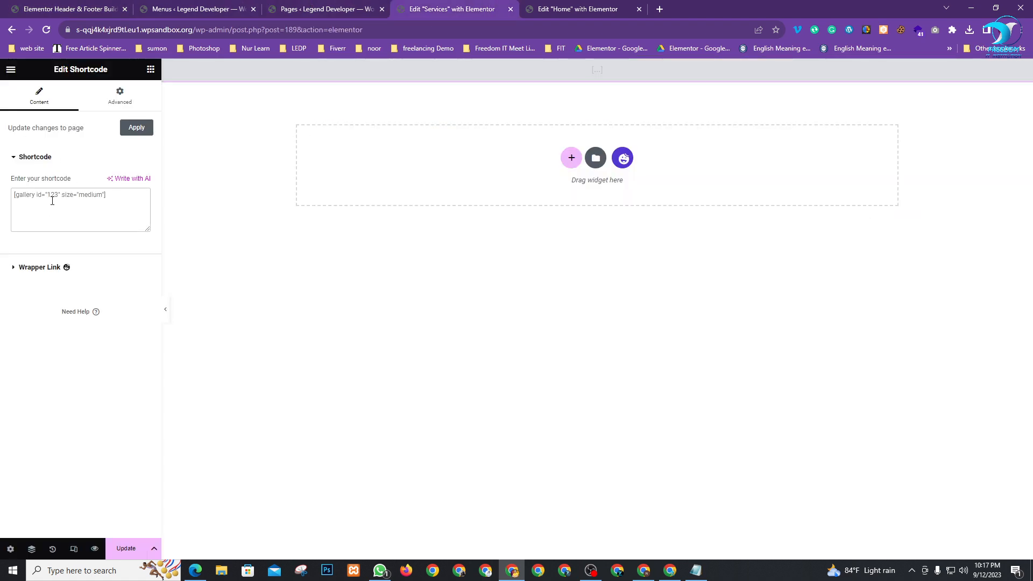
key(ctrl+v)
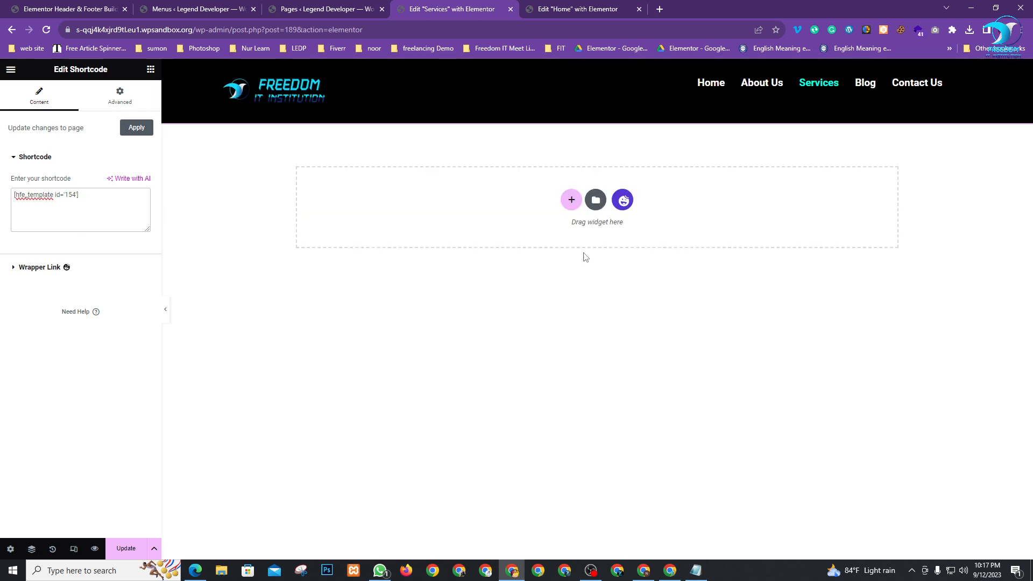
click(120, 547)
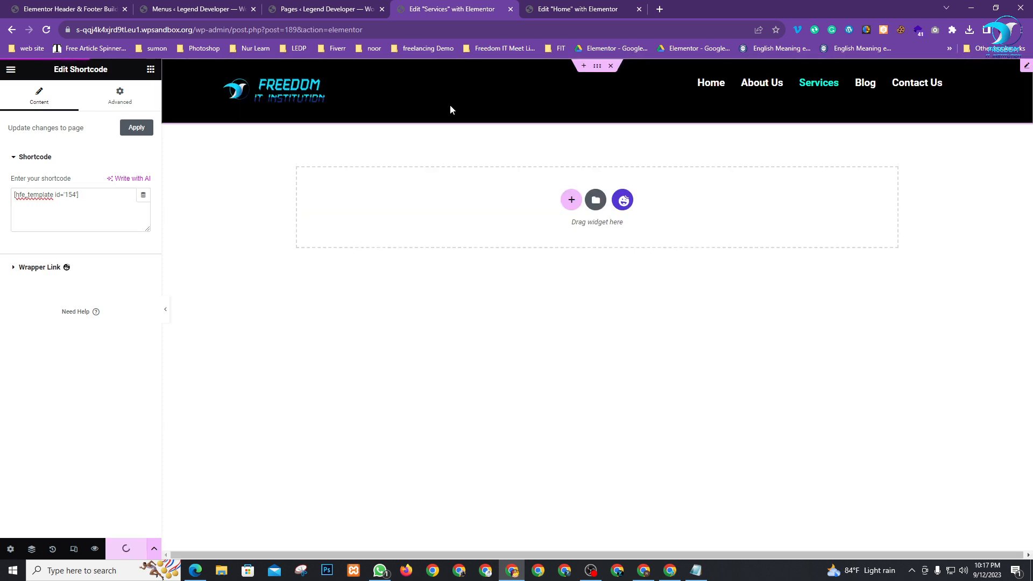
Insert the Happy Creative page template from the Elementor library's Pages tab
click(621, 200)
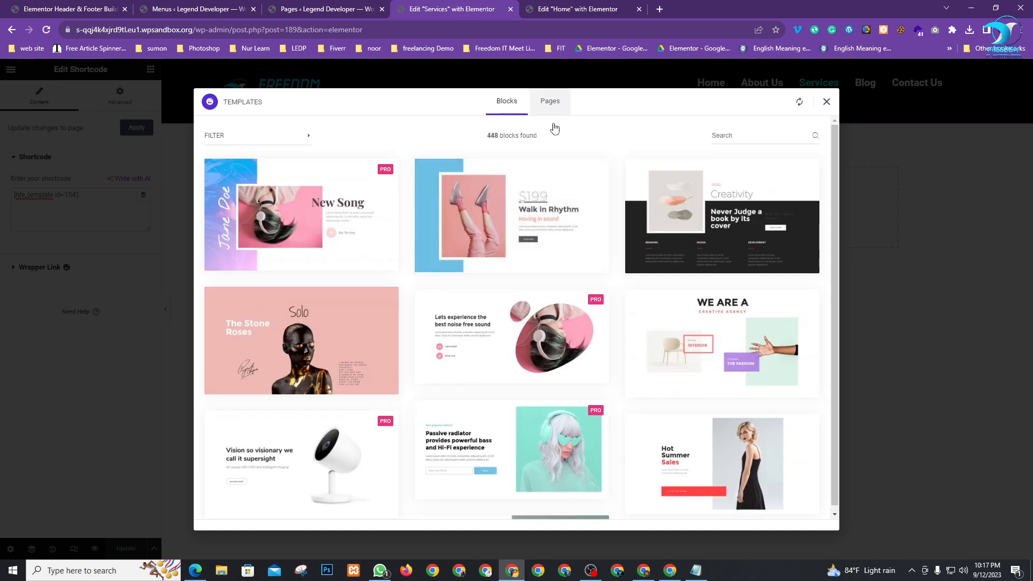
scroll(538, 333, down, 5)
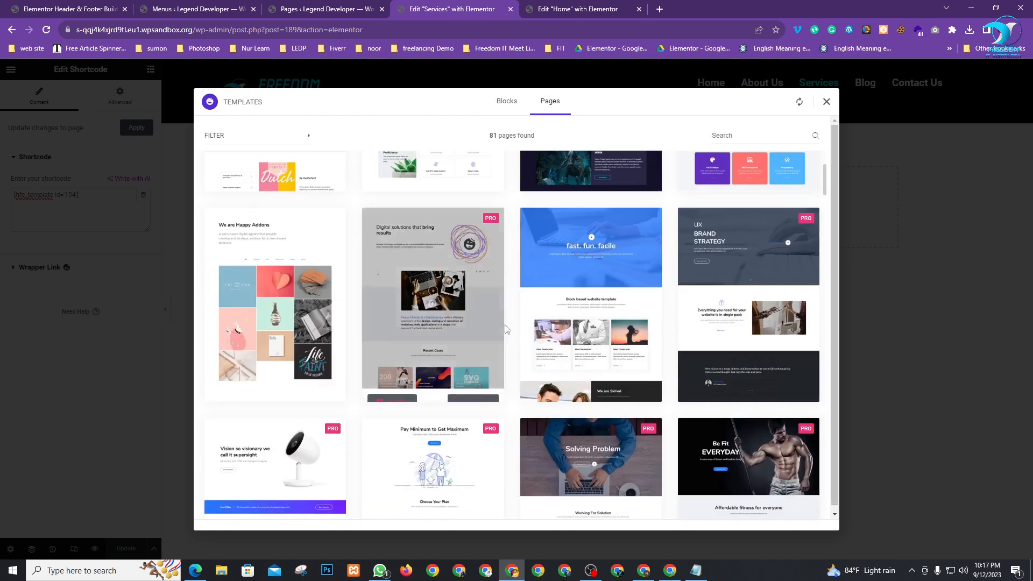
scroll(544, 341, down, 2)
scroll(538, 333, down, 12)
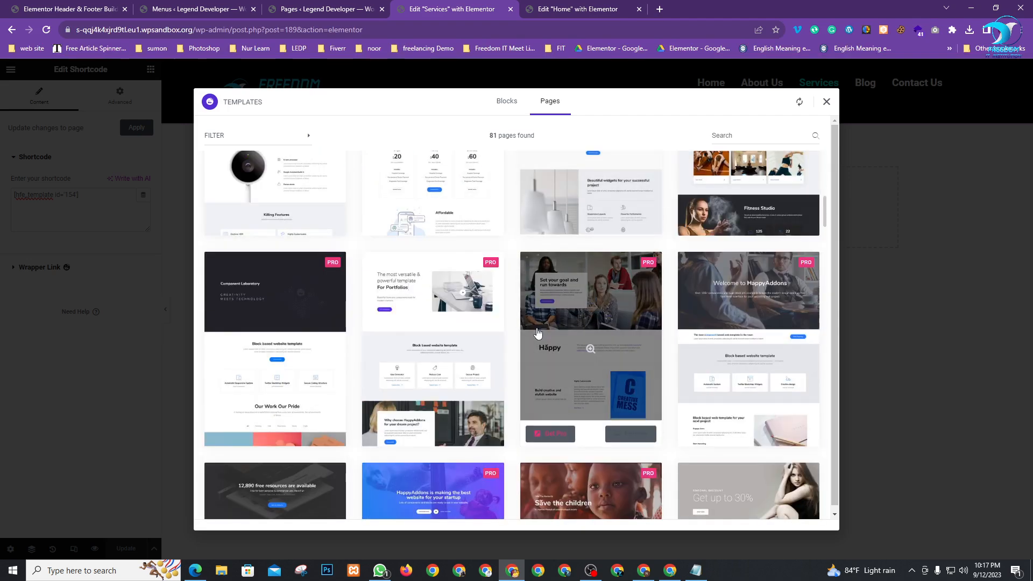
scroll(521, 342, down, 10)
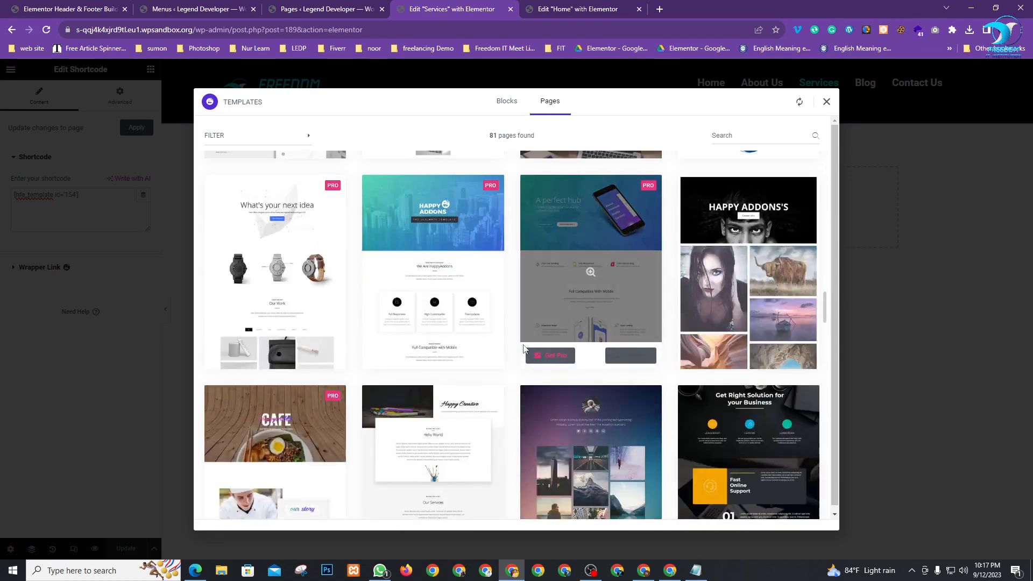
scroll(521, 347, down, 2)
click(409, 456)
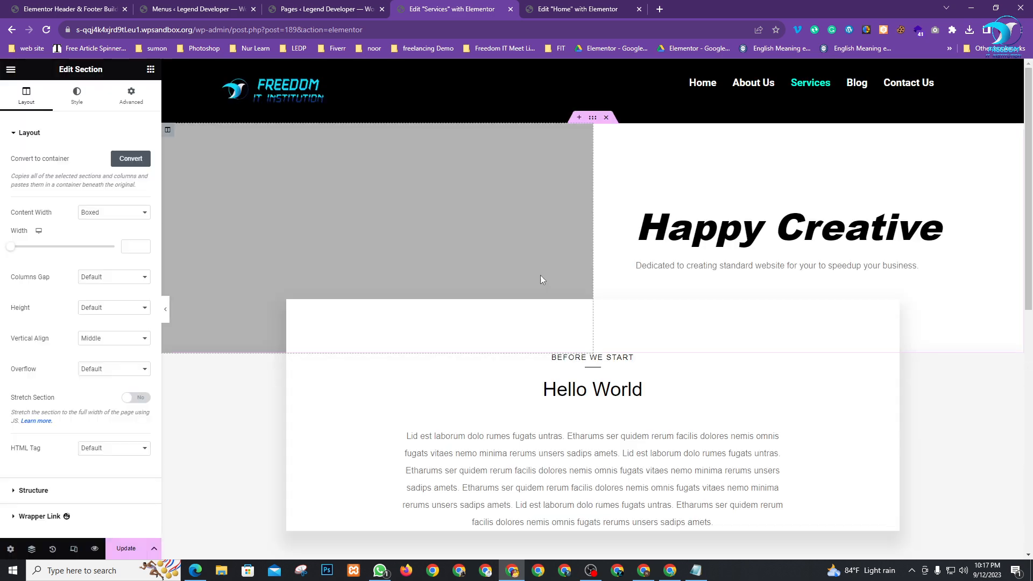
Delete the template's Happy Creative and Hello World sections
scroll(618, 291, down, 5)
scroll(618, 269, up, 4)
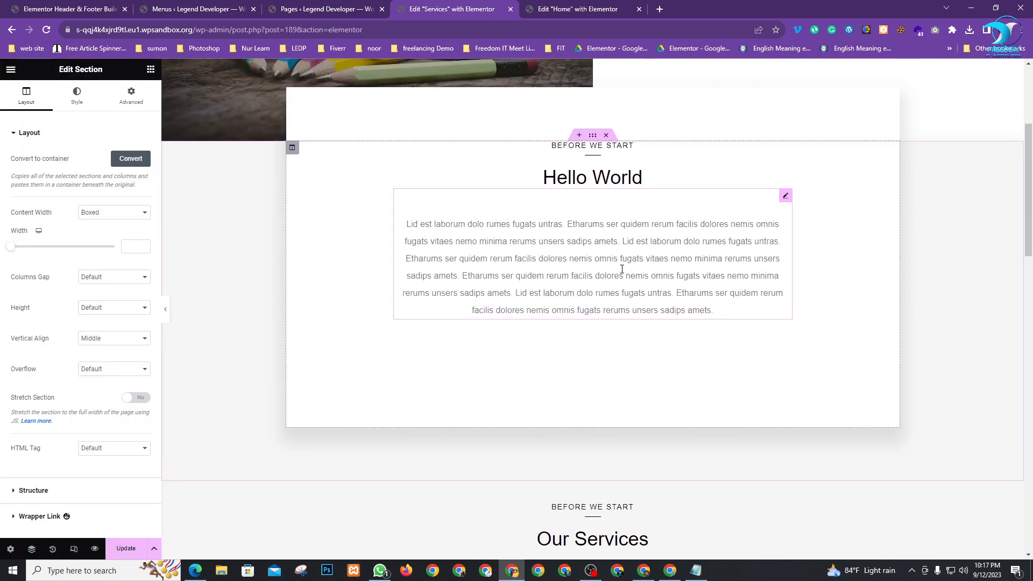
click(606, 64)
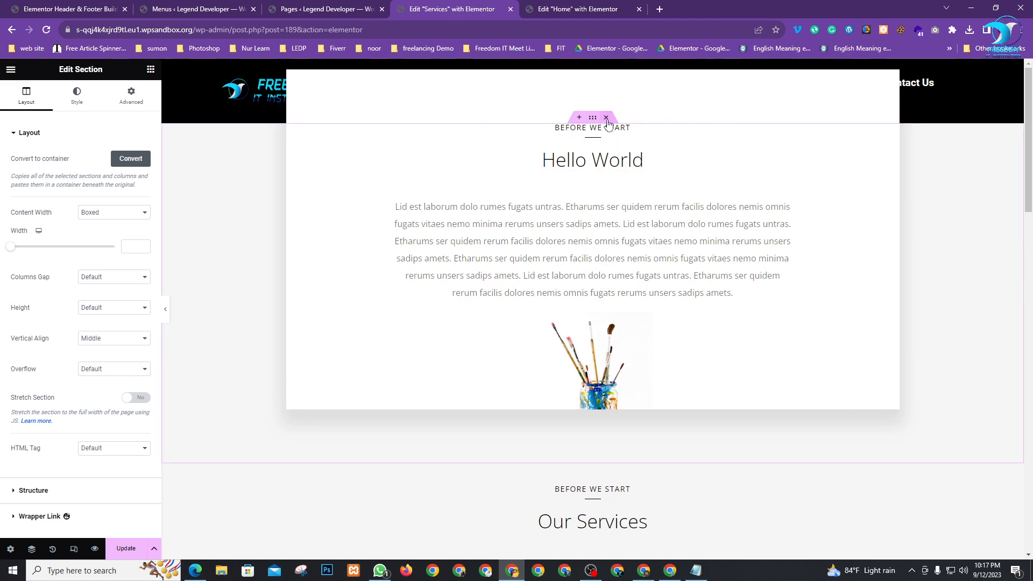
click(607, 118)
scroll(618, 269, down, 7)
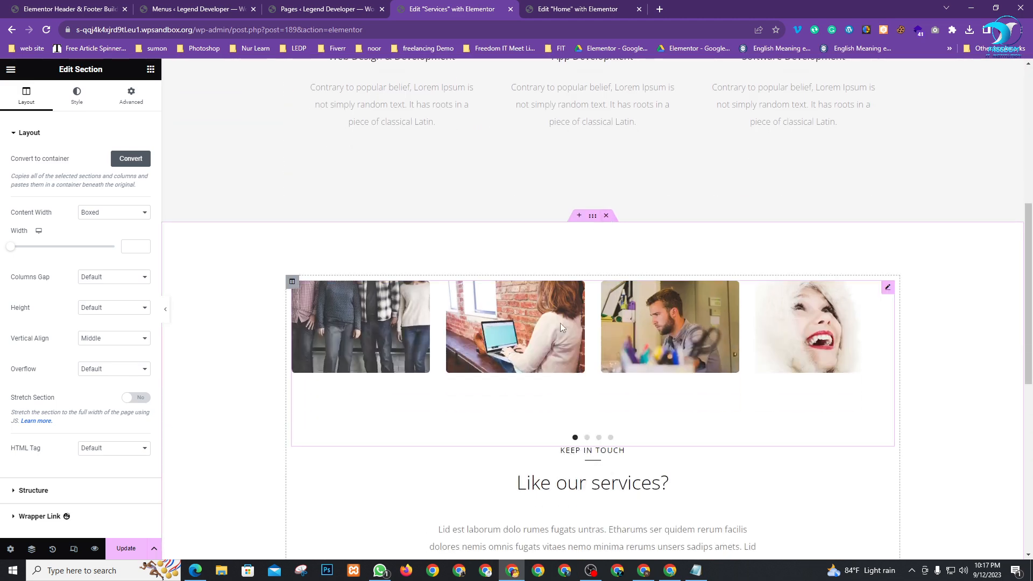
scroll(604, 258, down, 8)
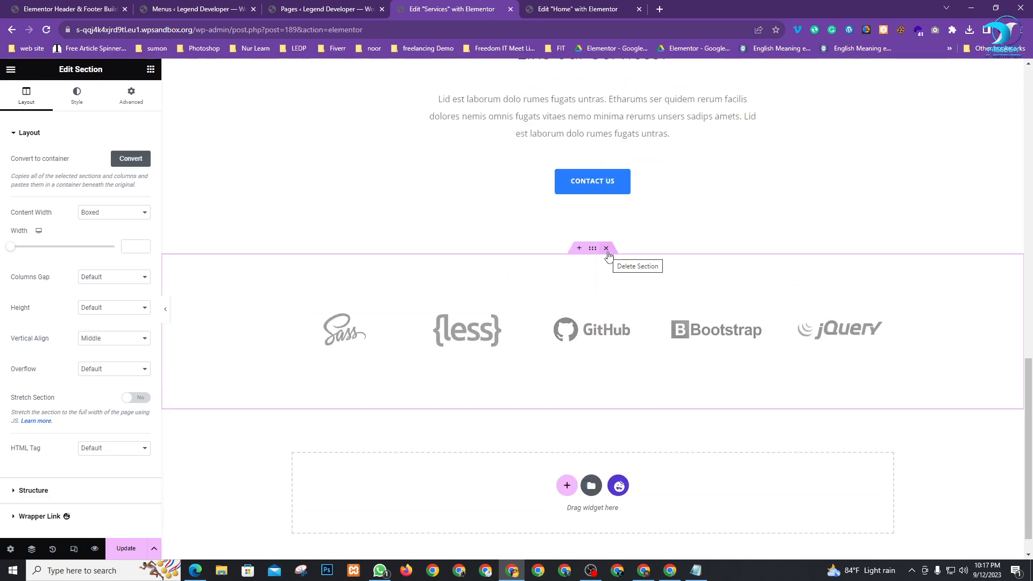
scroll(626, 264, down, 1)
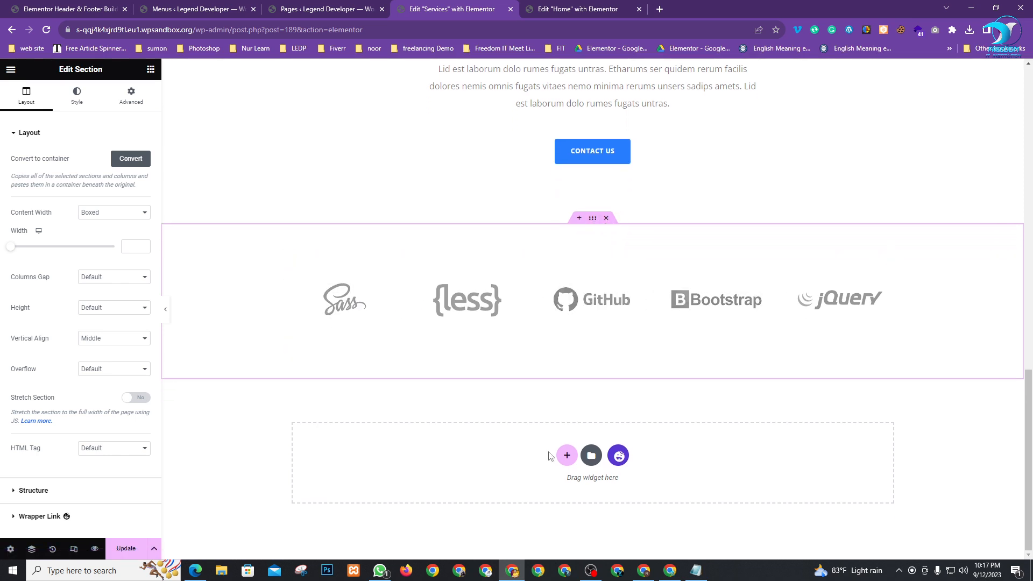
Add a full-width container with padding 0 at the bottom of the page
click(567, 456)
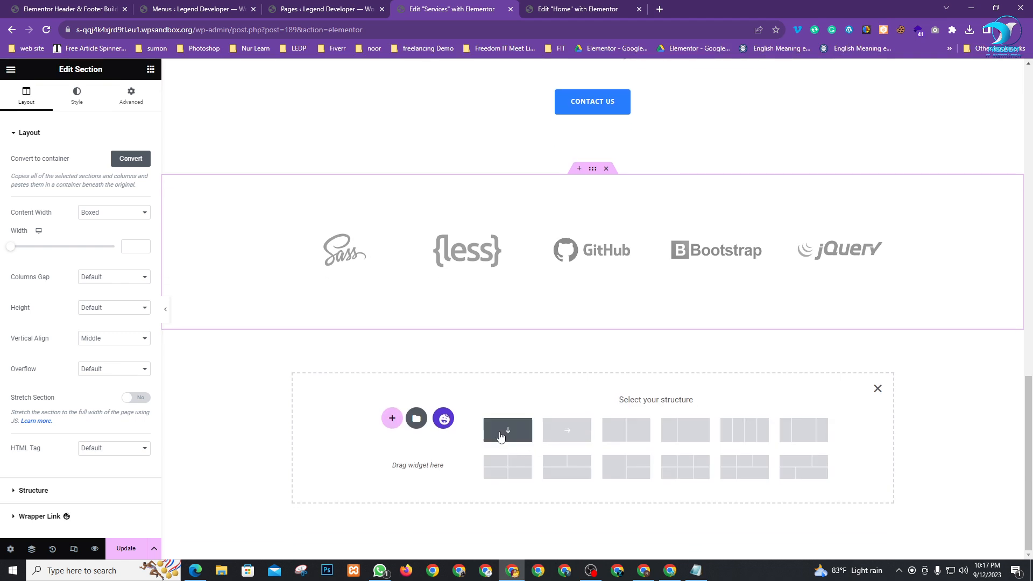
click(504, 429)
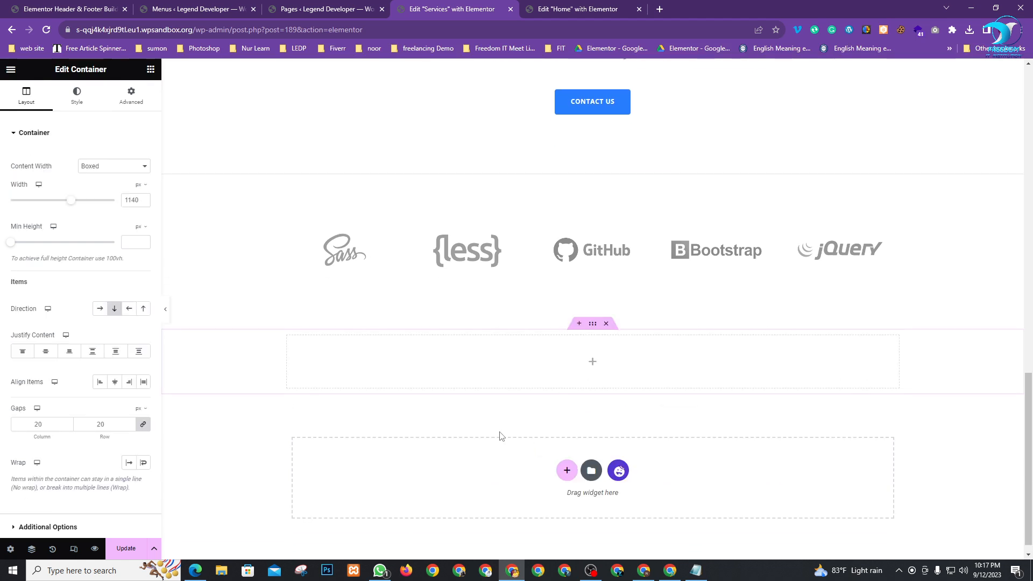
click(116, 169)
click(107, 186)
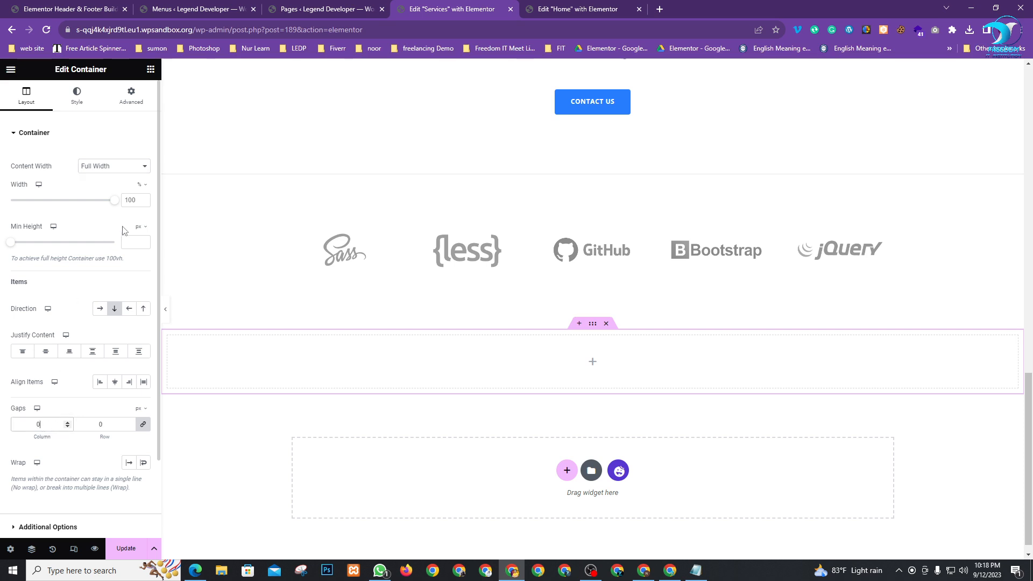
click(132, 98)
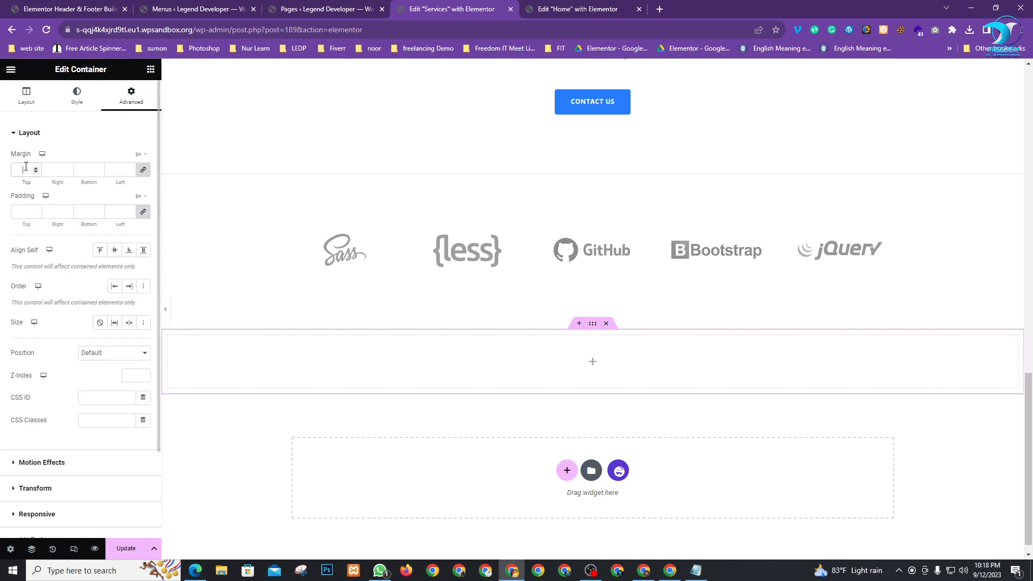
click(25, 211)
text(0)
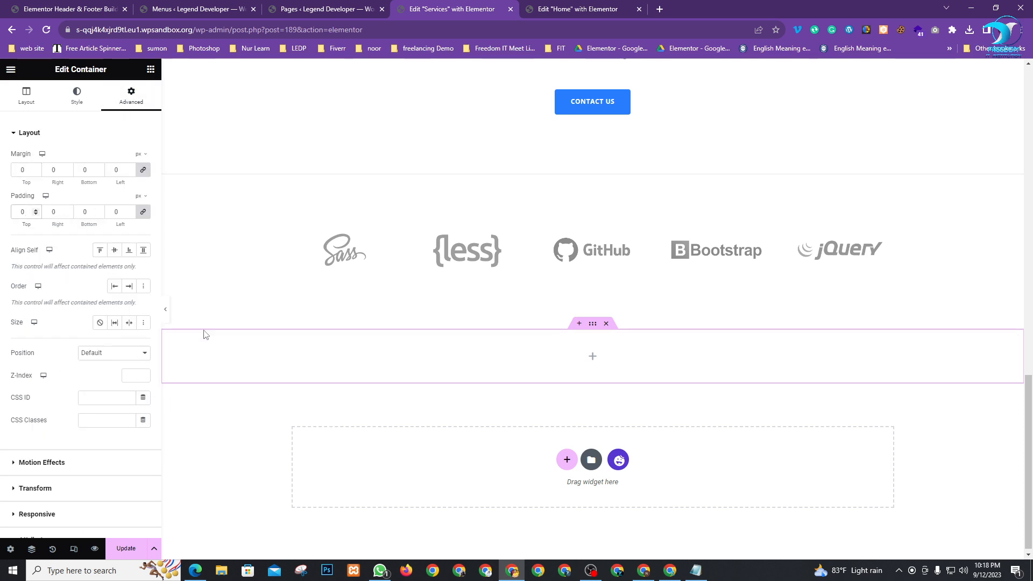
Add a Shortcode widget with the Footer shortcode [hfe_template id='132'] and update the page
click(150, 70)
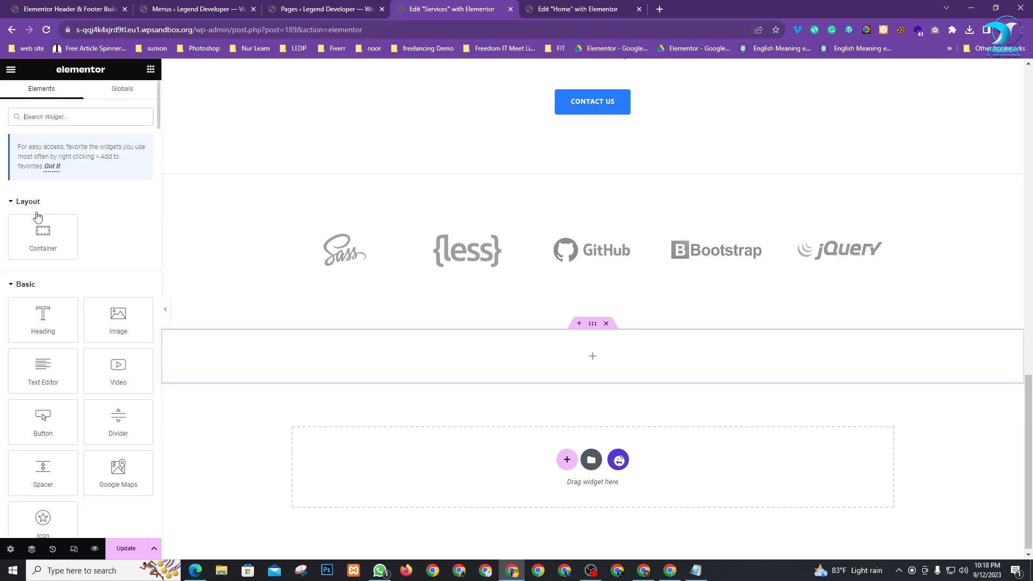
click(50, 116)
text(sh)
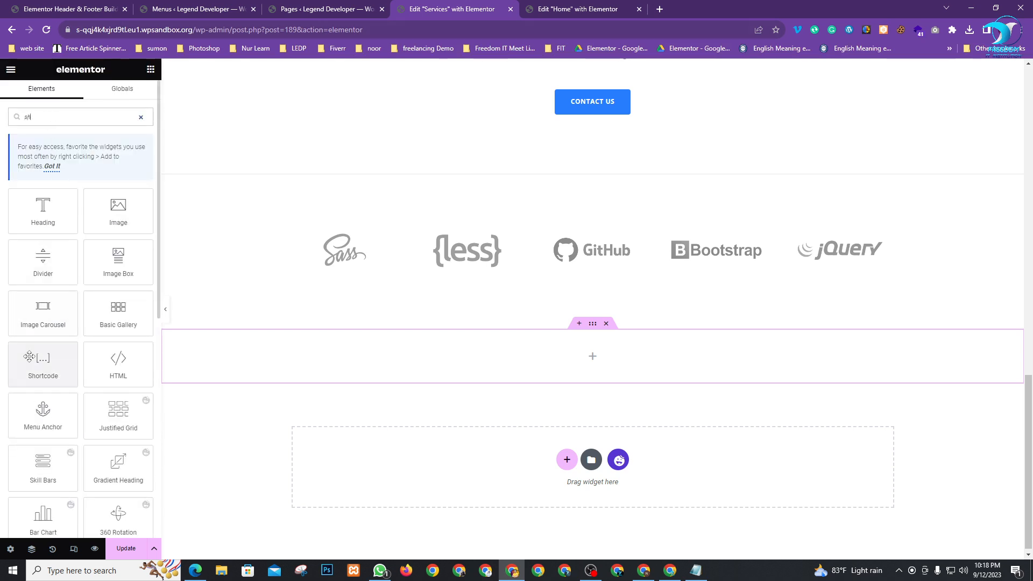
drag(43, 366, 527, 352)
click(81, 8)
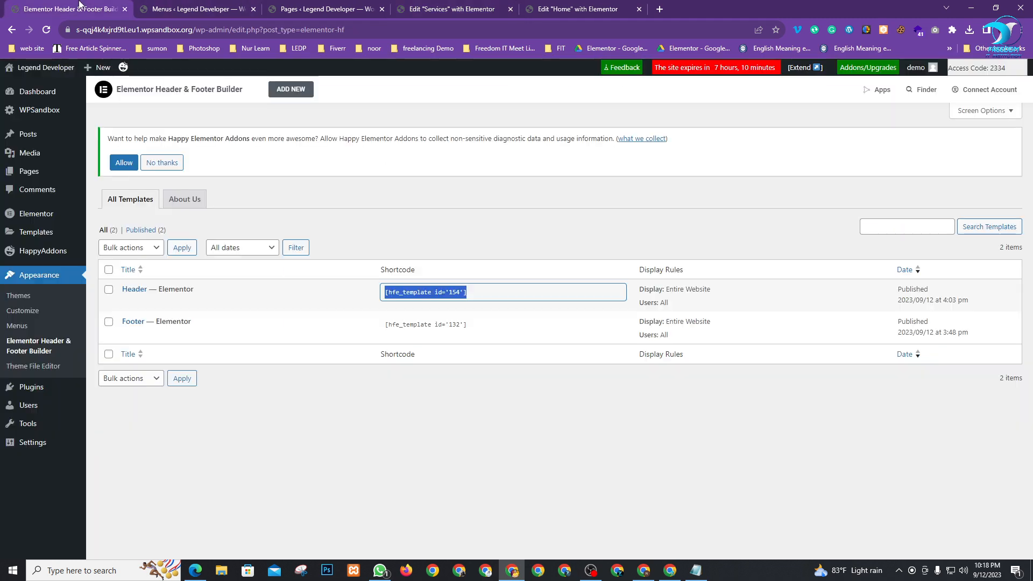
click(452, 324)
key(ctrl+c)
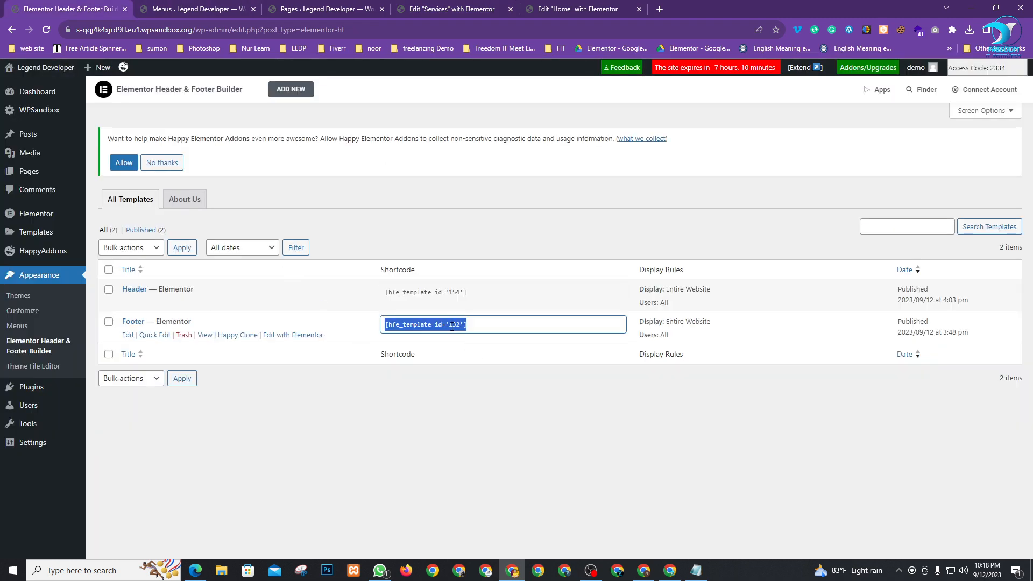
click(446, 8)
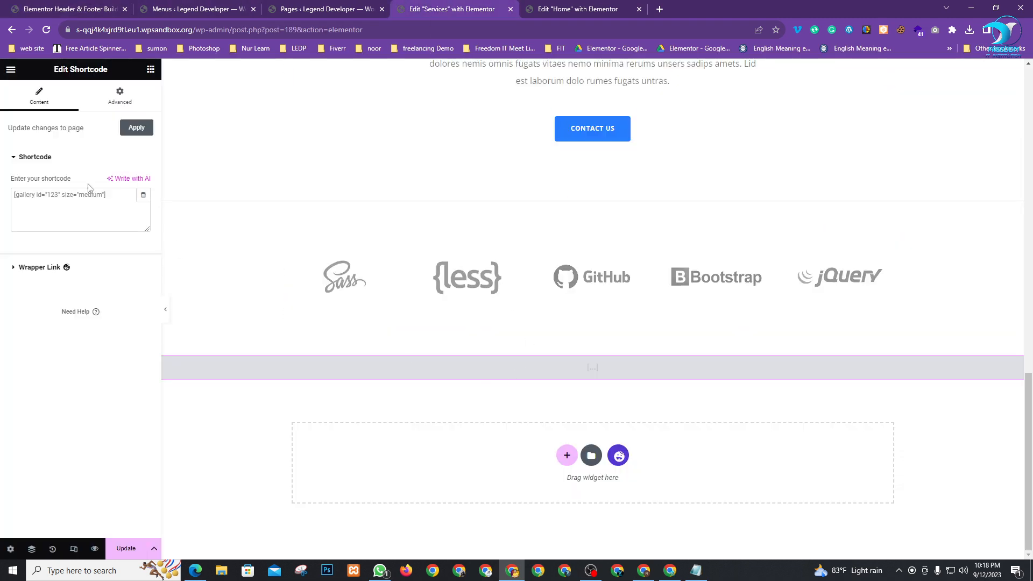
click(77, 210)
key(ctrl+v)
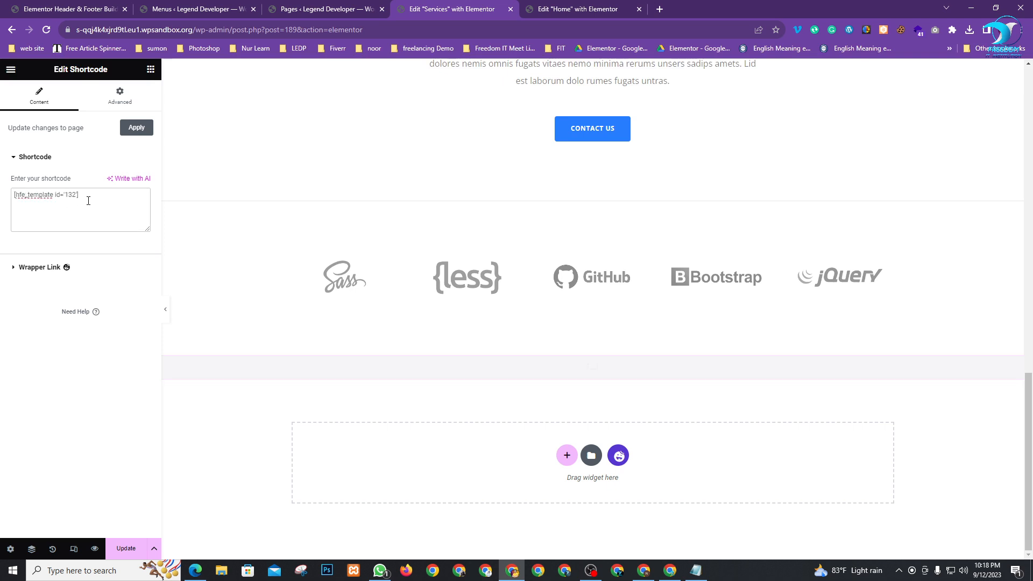
scroll(498, 383, down, 3)
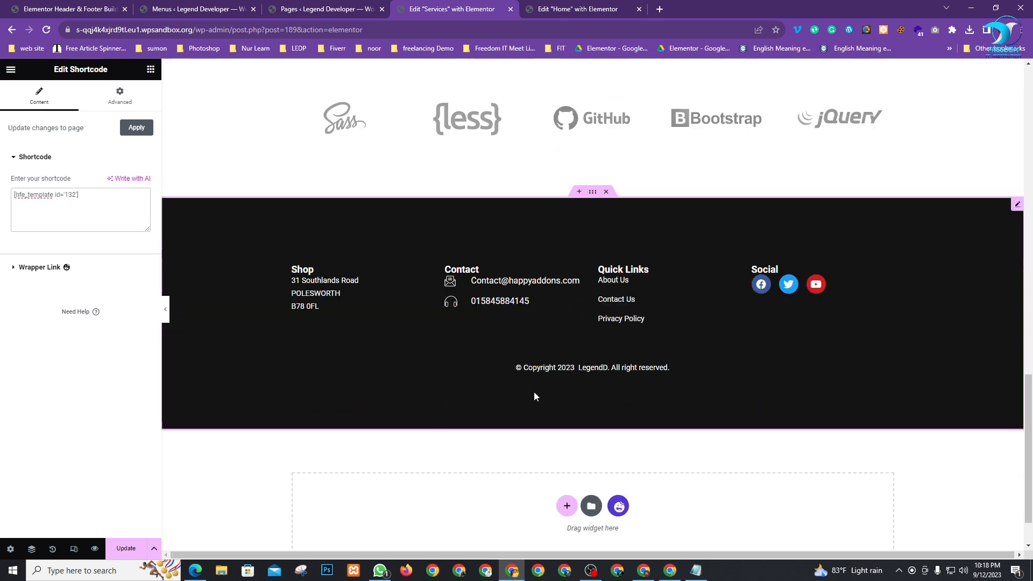
click(129, 549)
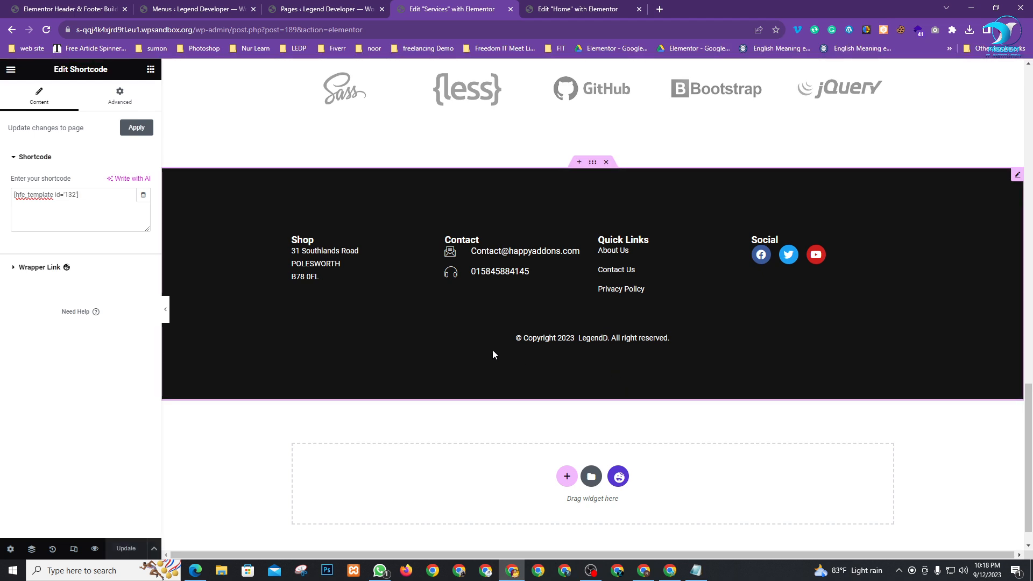
click(97, 4)
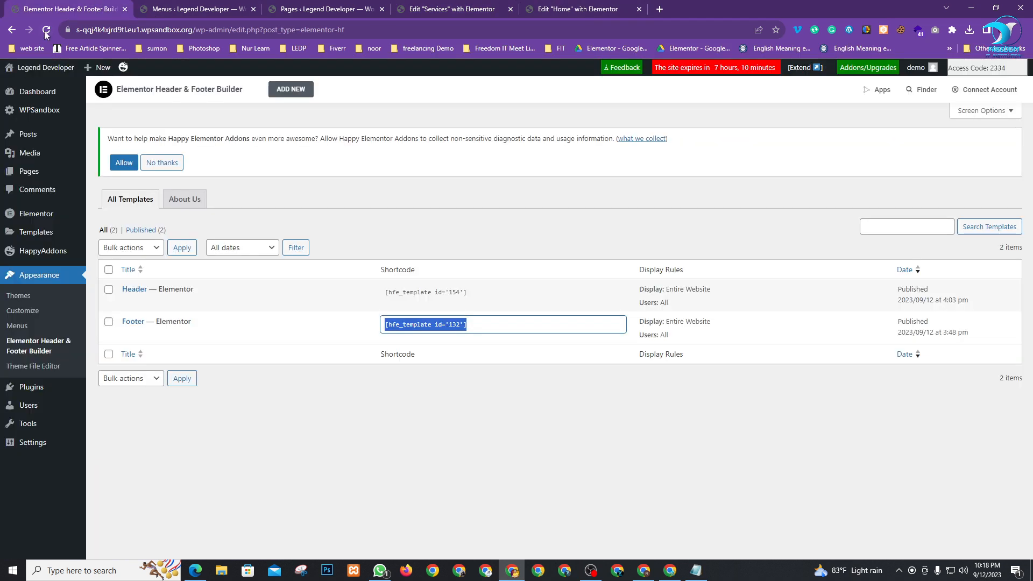
Open the live site in a new tab and scroll through its home page
mouse_move(21, 67)
right_click(31, 89)
click(39, 97)
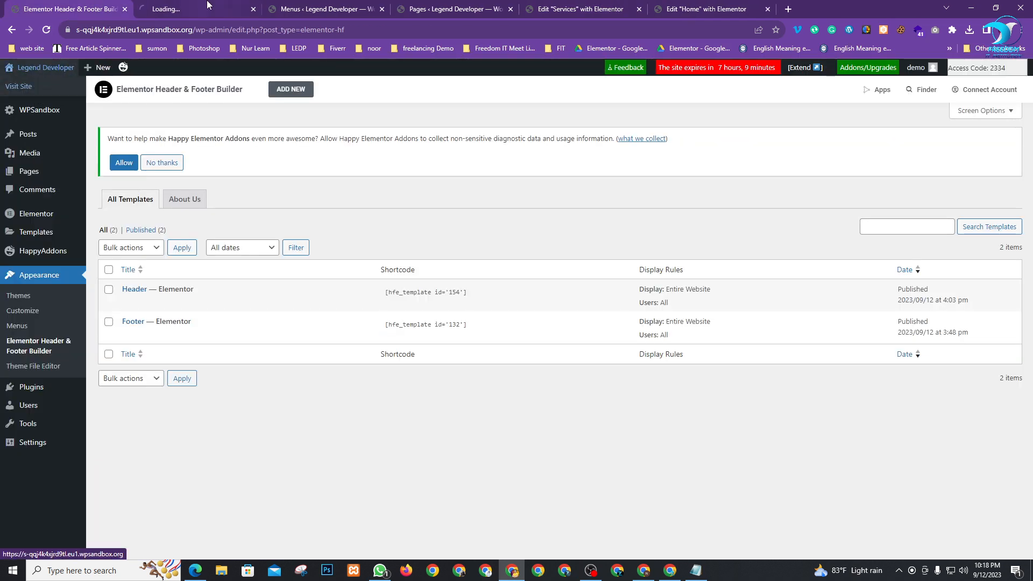
key(ctrl+Tab)
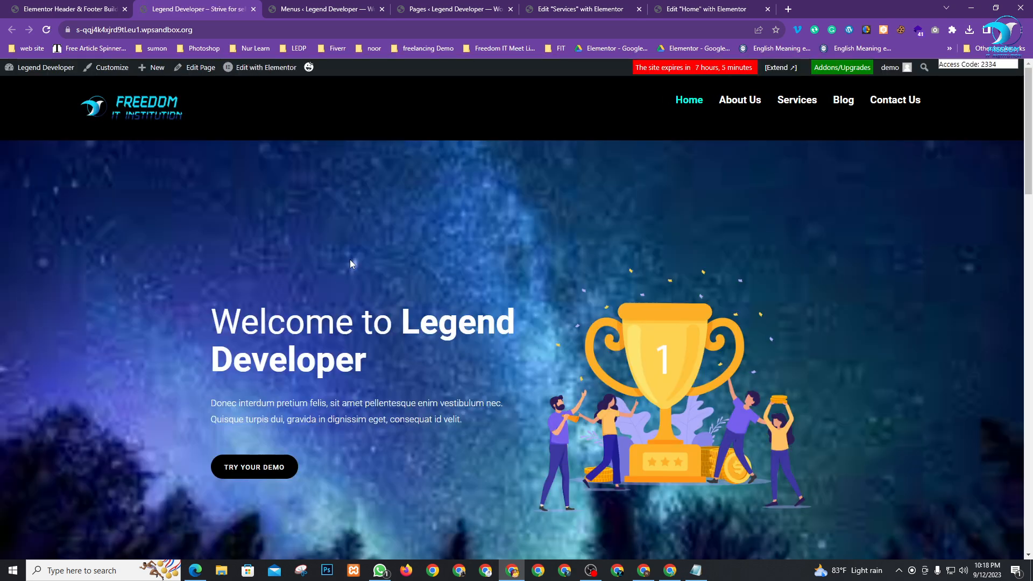
scroll(615, 283, down, 10)
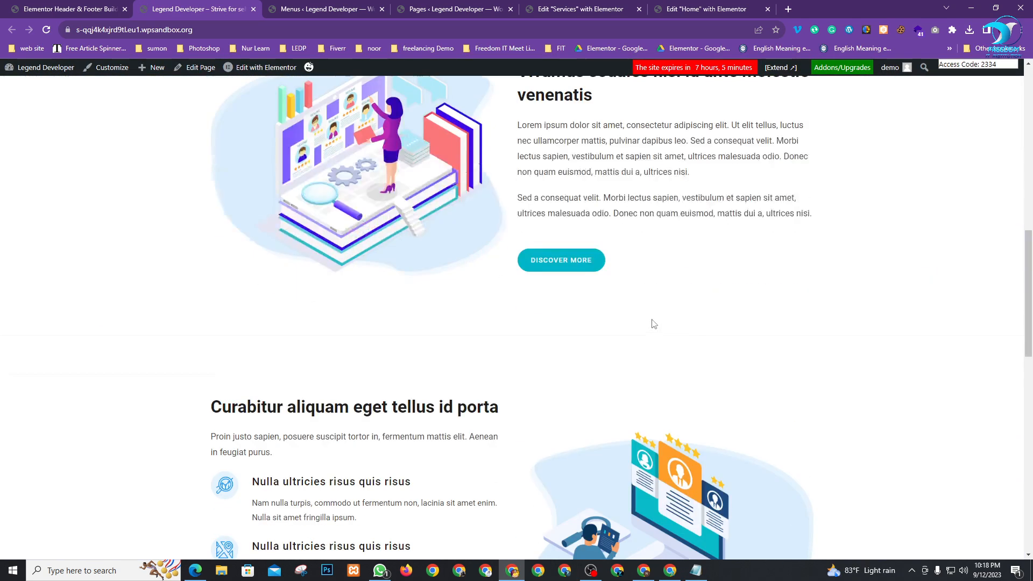
scroll(653, 323, up, 10)
Browse the About Us and Services pages on the live site
click(748, 100)
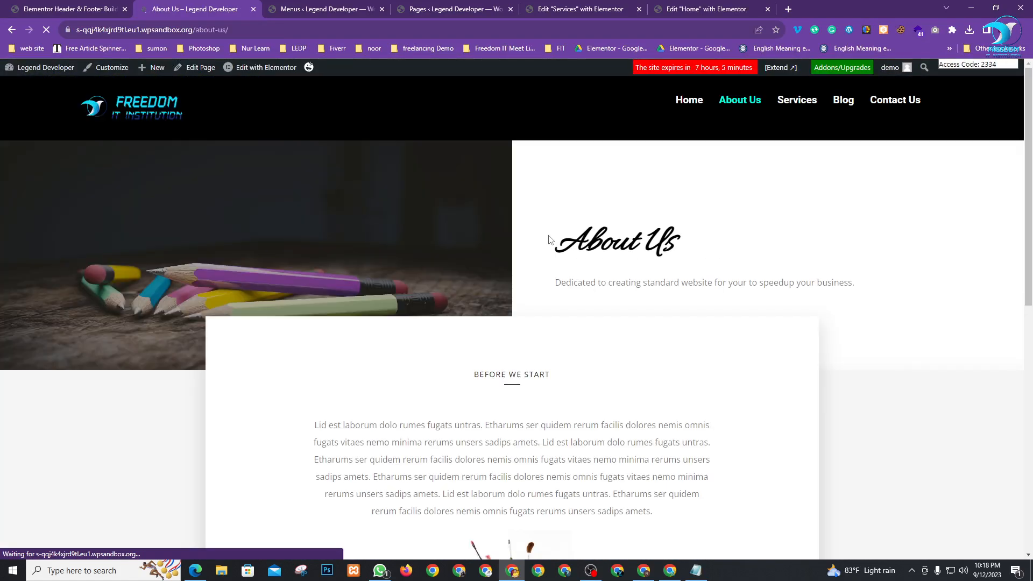
scroll(539, 336, down, 4)
scroll(540, 336, down, 5)
scroll(597, 383, up, 12)
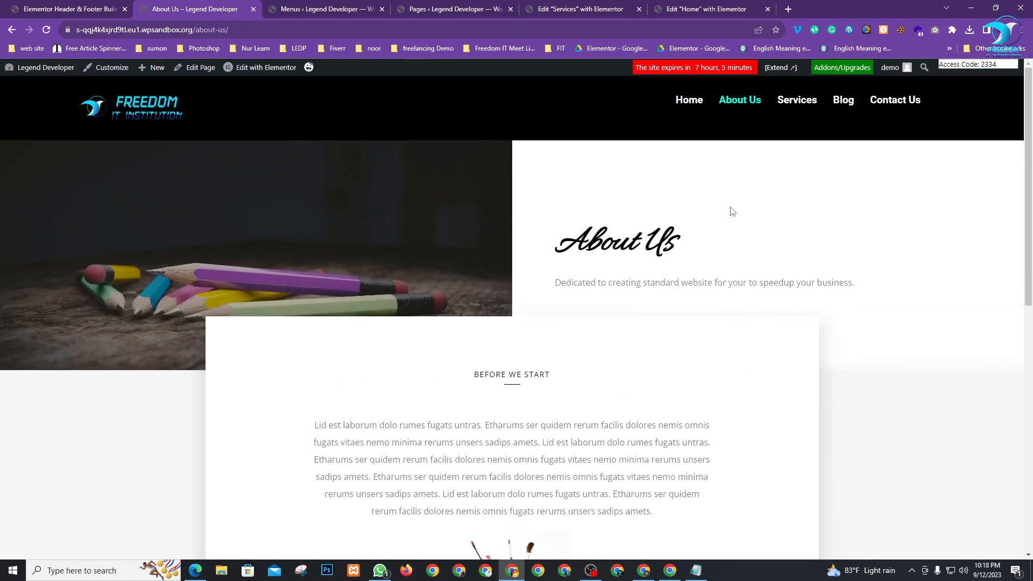
click(788, 108)
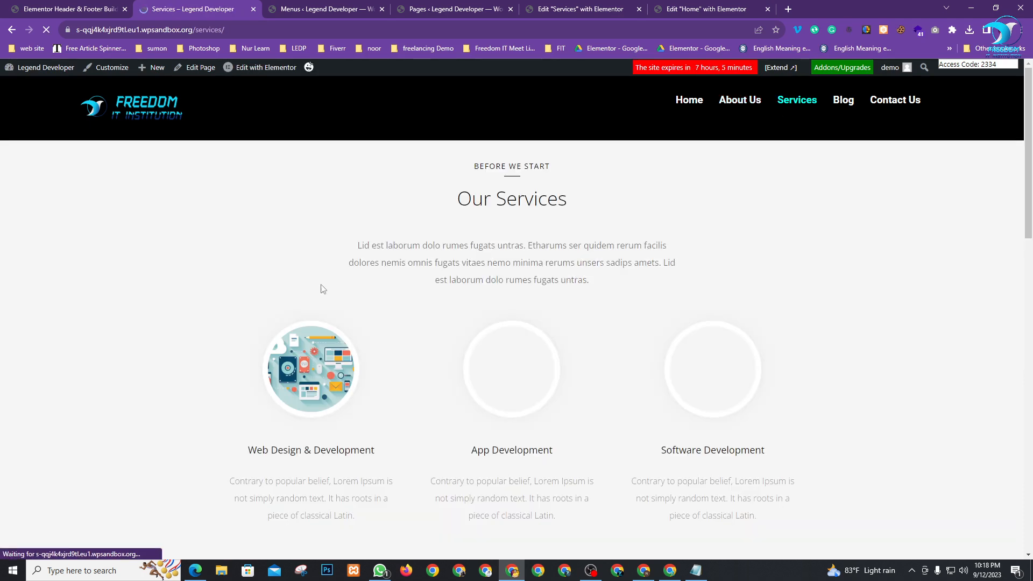
scroll(643, 392, down, 10)
scroll(464, 401, up, 10)
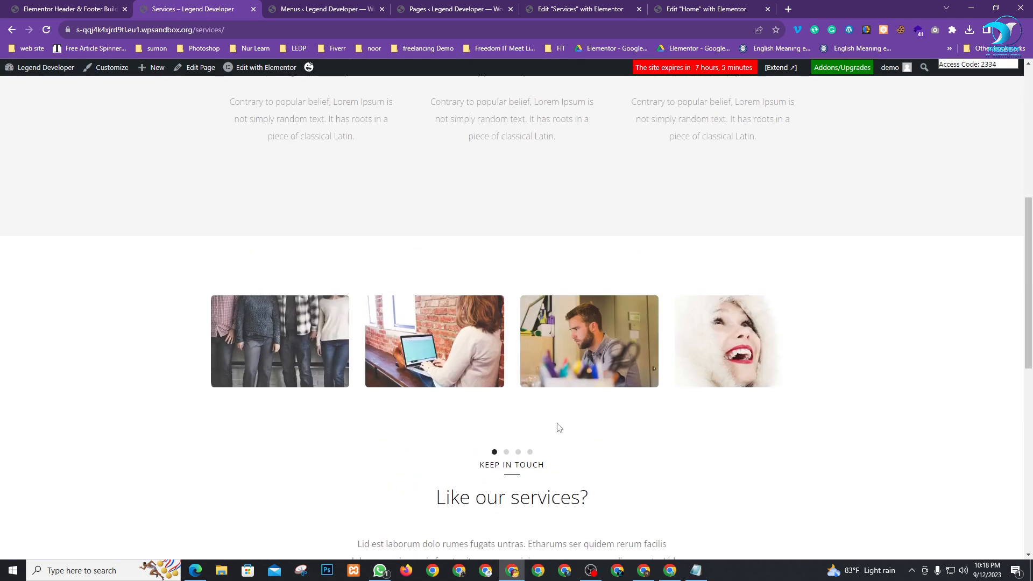
Test the mobile menu in a small browser window, then maximize and return to the templates list
click(995, 8)
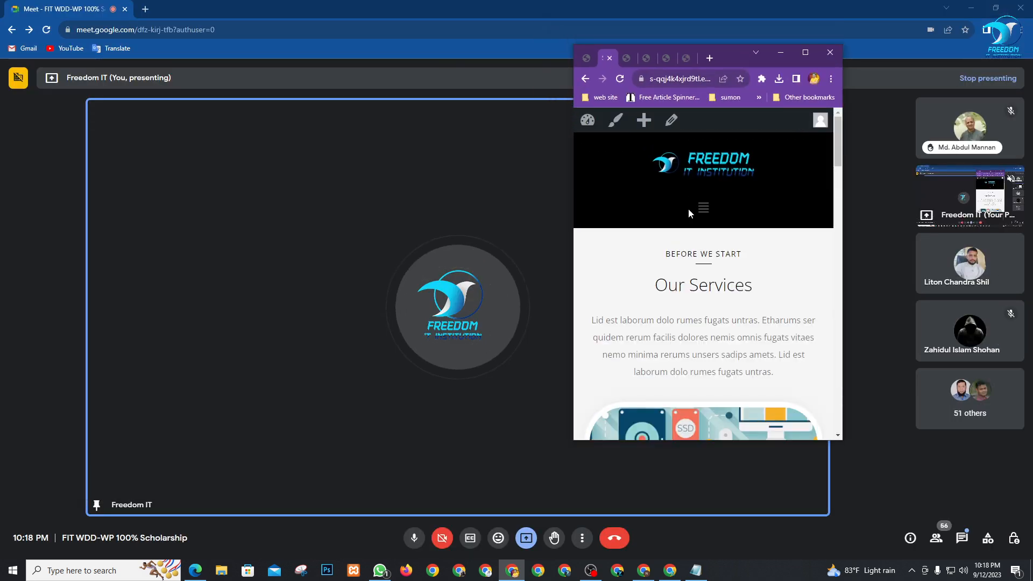
drag(733, 55, 383, 53)
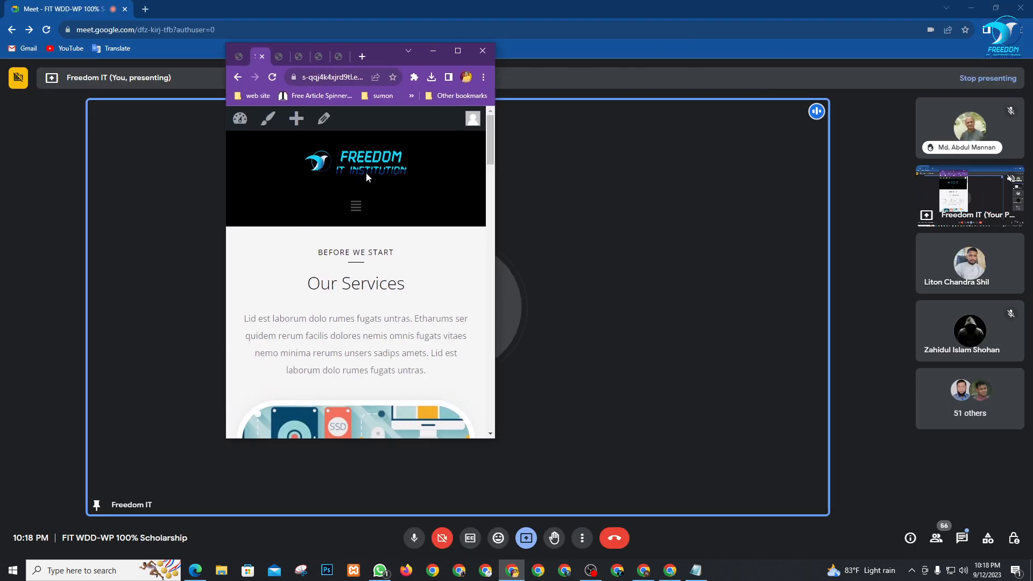
click(358, 210)
click(358, 211)
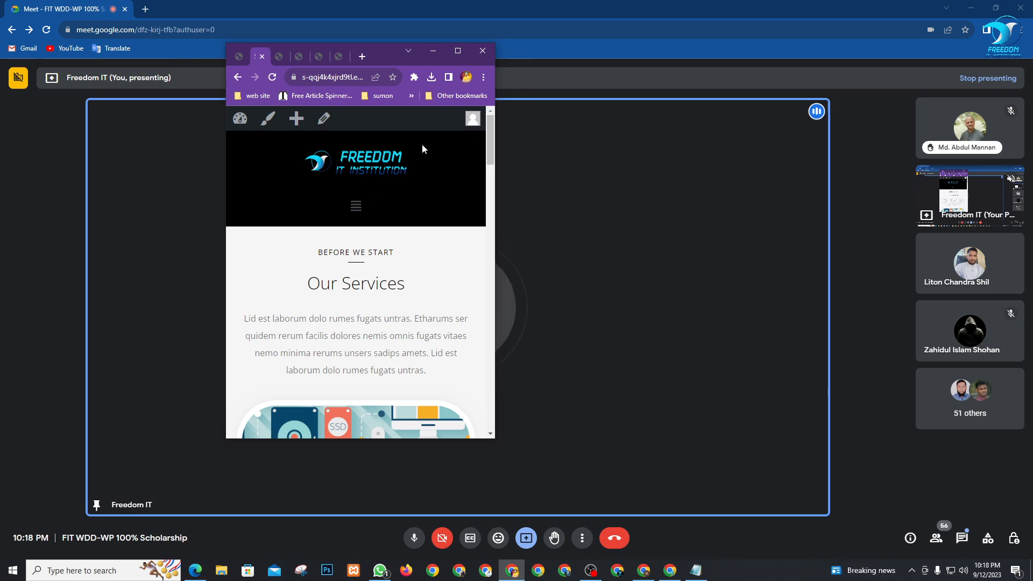
scroll(404, 220, down, 15)
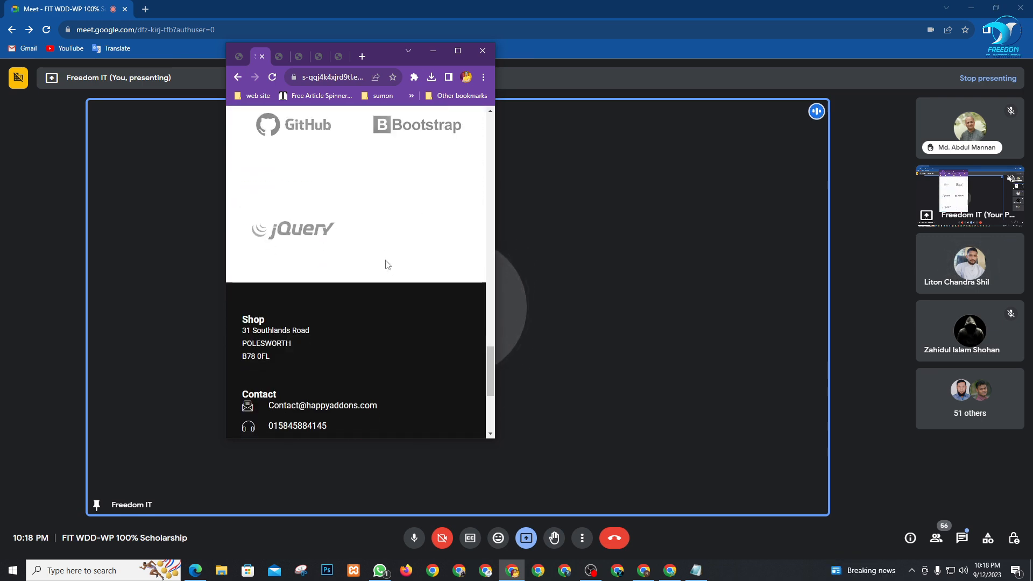
scroll(385, 264, down, 4)
scroll(334, 327, up, 6)
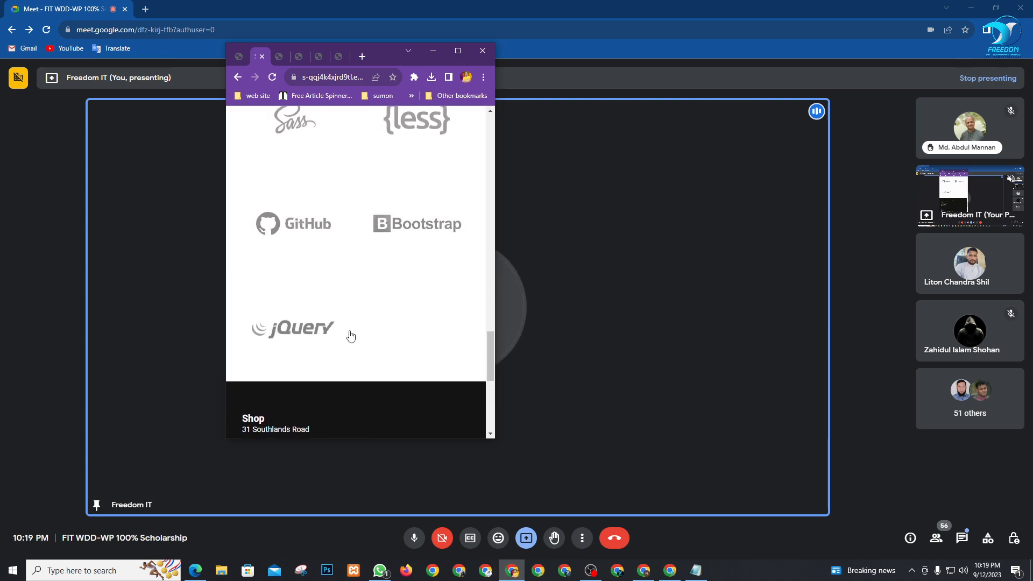
scroll(351, 337, up, 18)
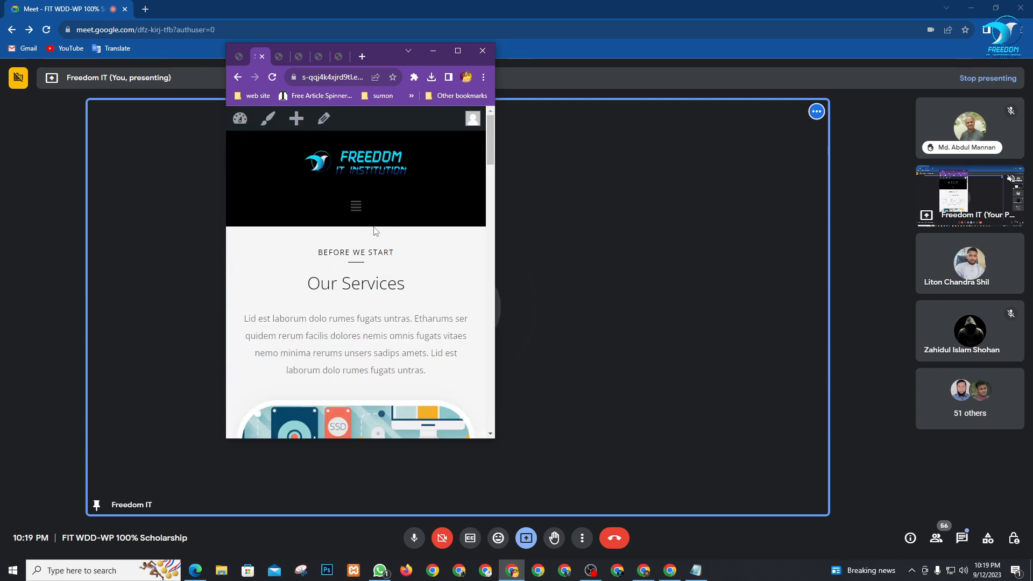
click(462, 55)
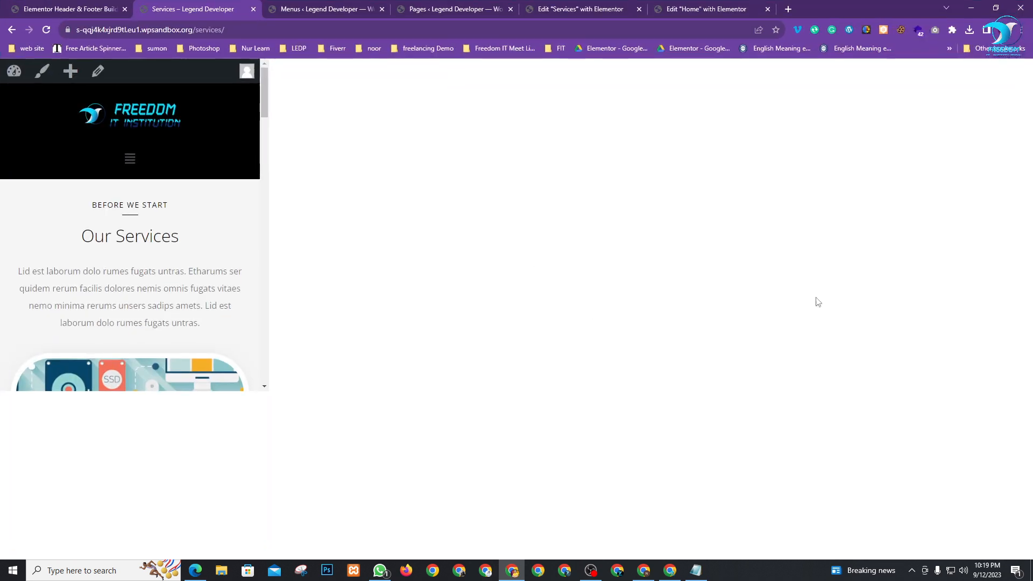
click(86, 8)
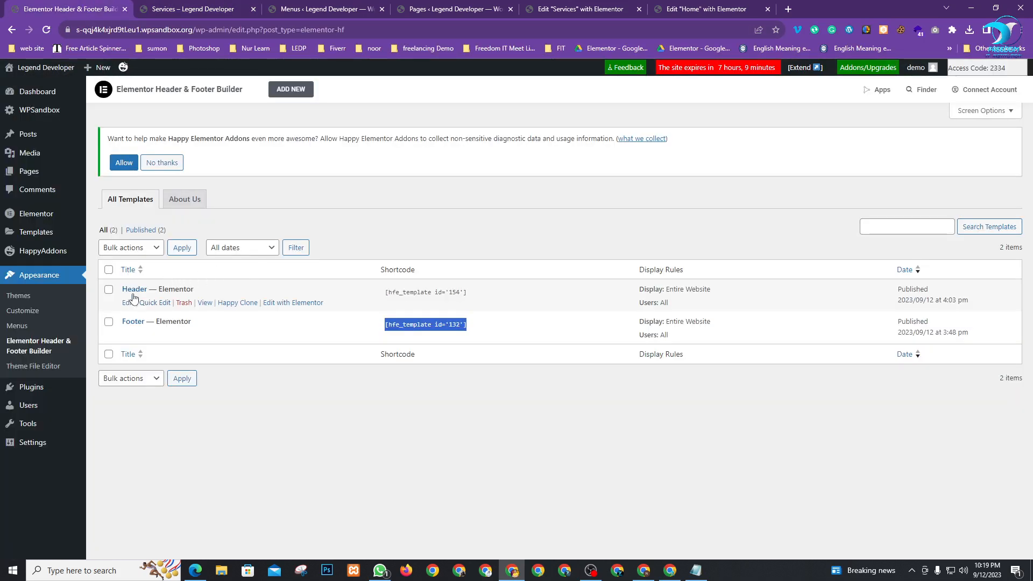
Open the Header template's Elementor editor in a new tab
right_click(280, 302)
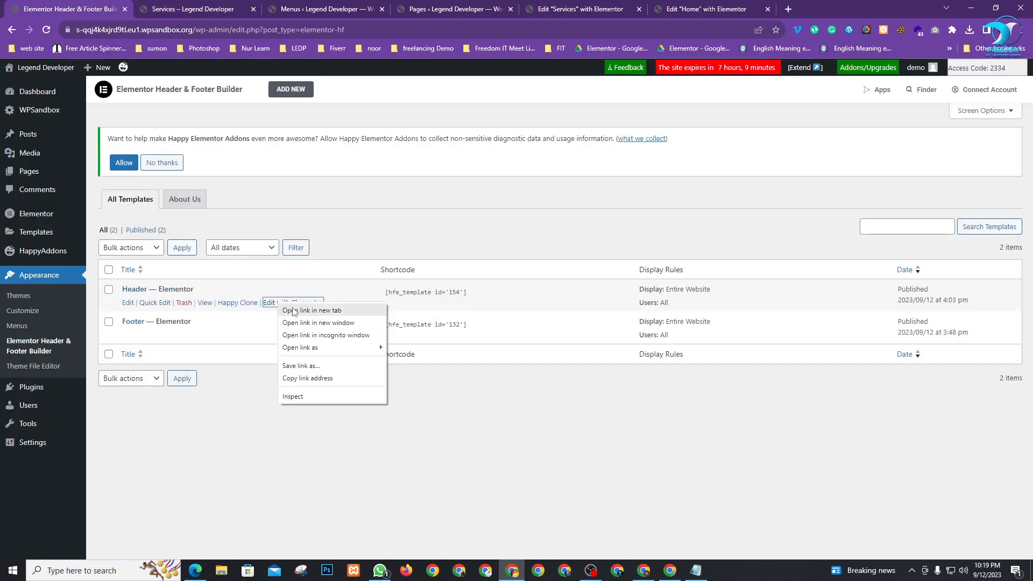
click(287, 309)
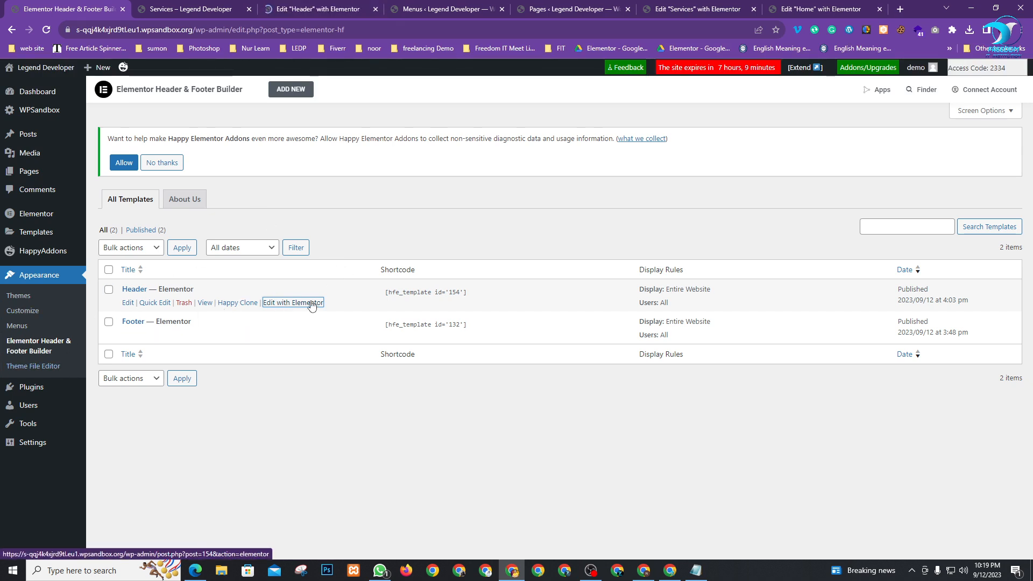
click(328, 9)
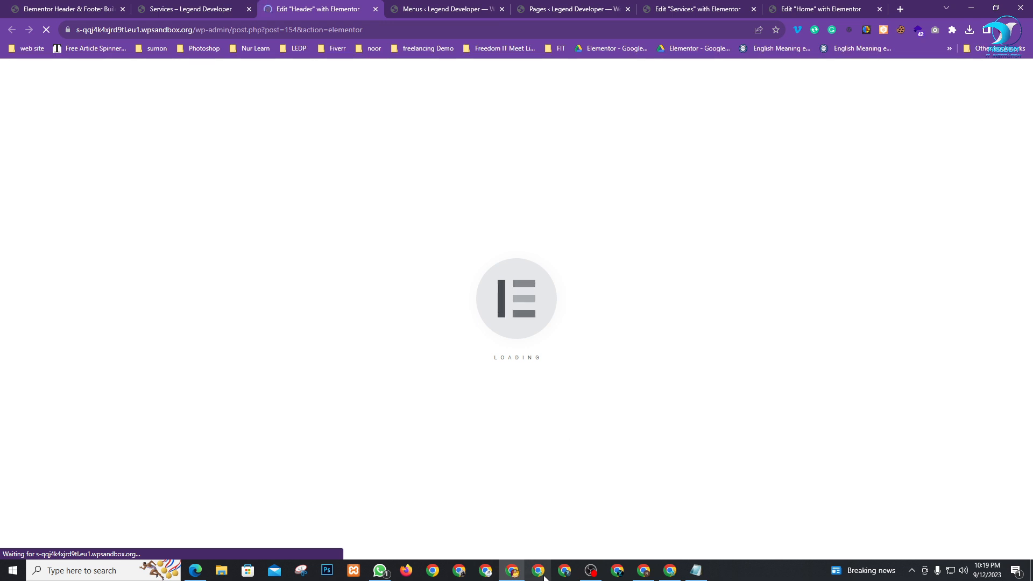
Close the Home page Elementor editor tab
click(780, 7)
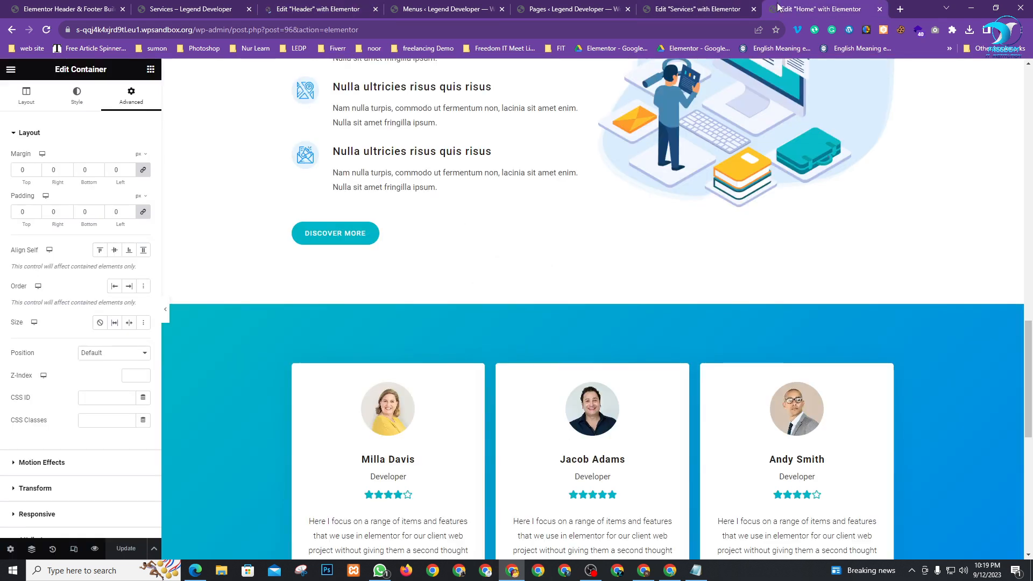
click(165, 310)
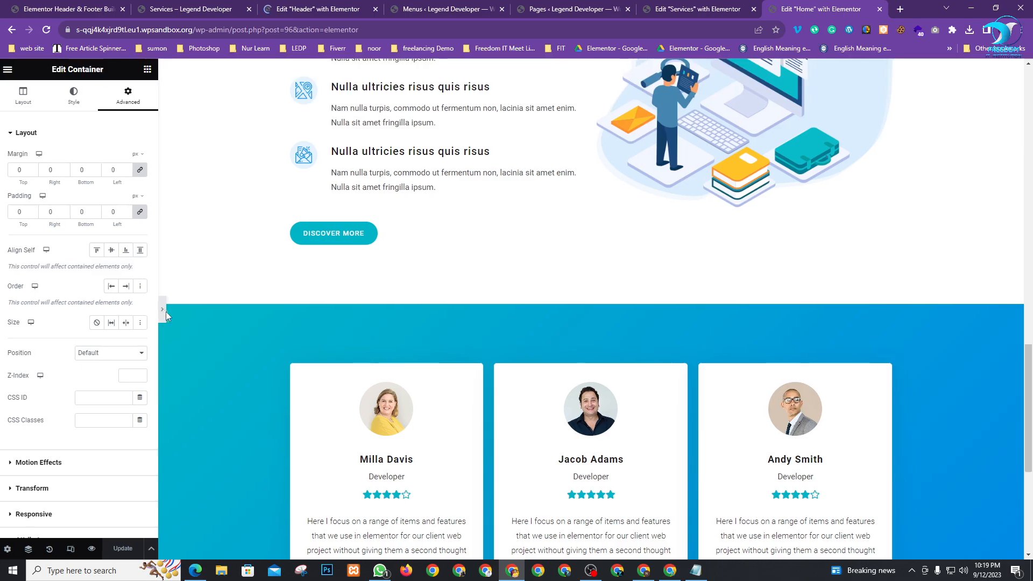
scroll(917, 117, up, 15)
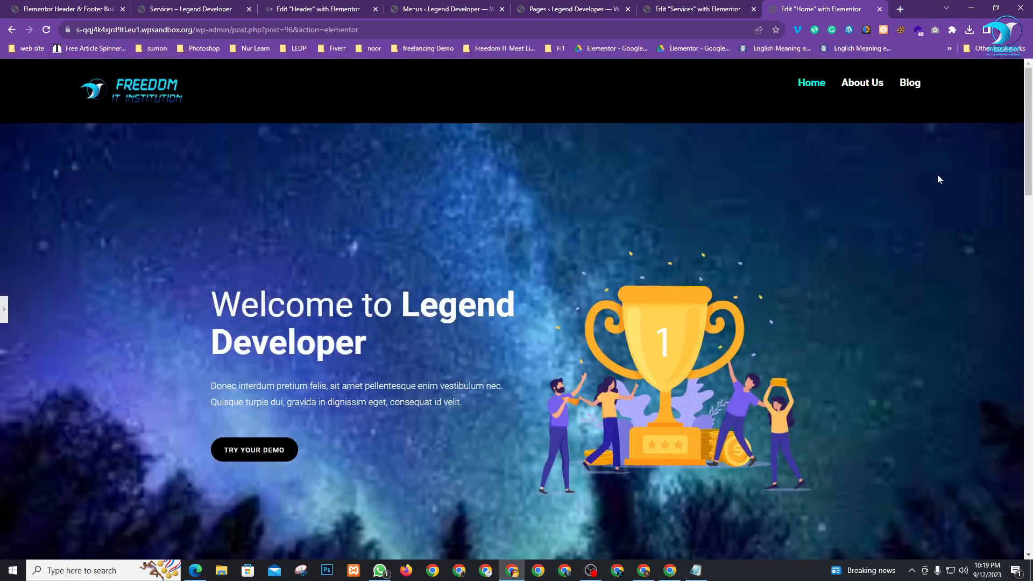
click(996, 7)
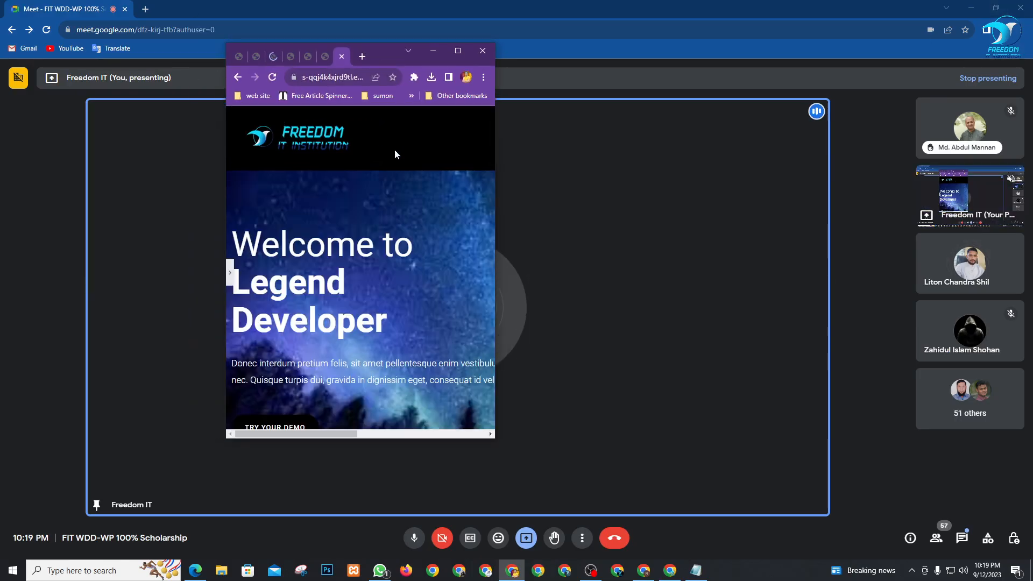
click(458, 51)
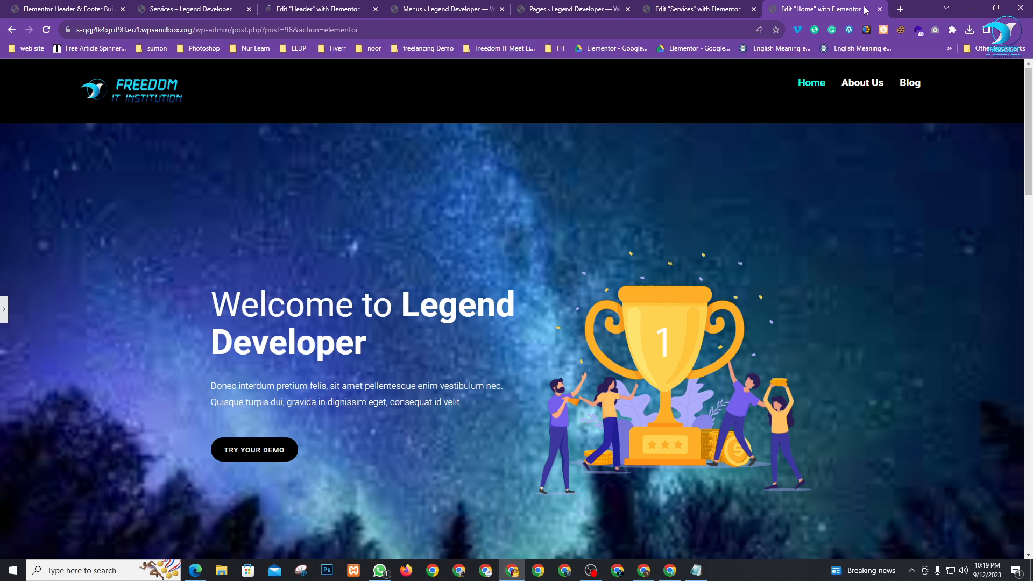
click(880, 9)
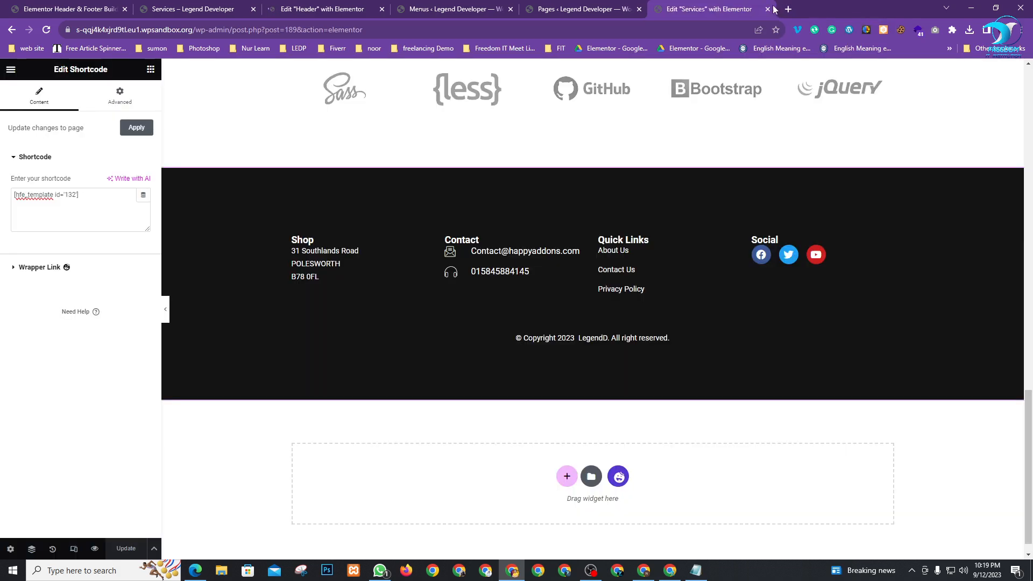
Check the live Services page at small window size, then return to the Header editor
click(188, 7)
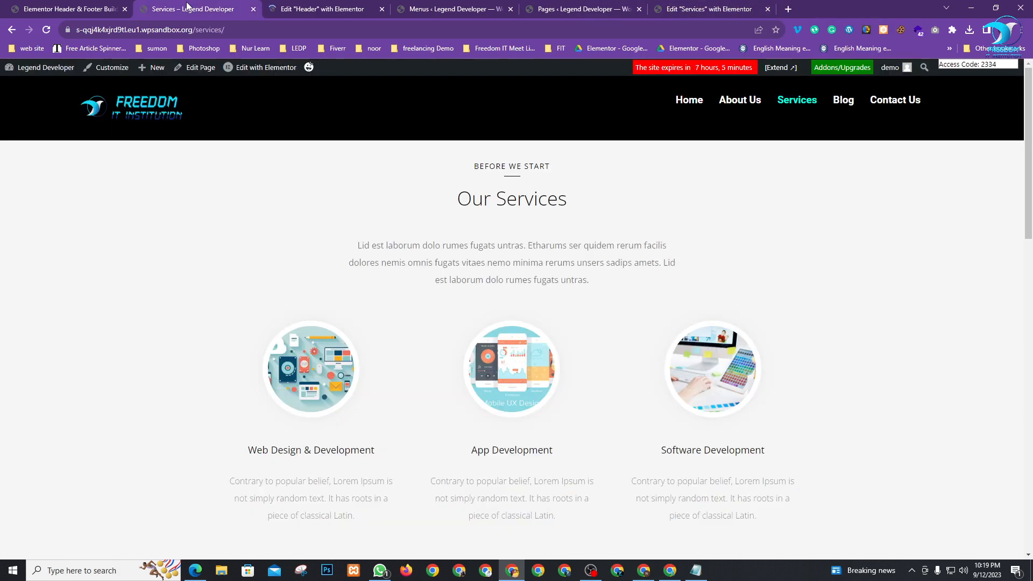
click(995, 8)
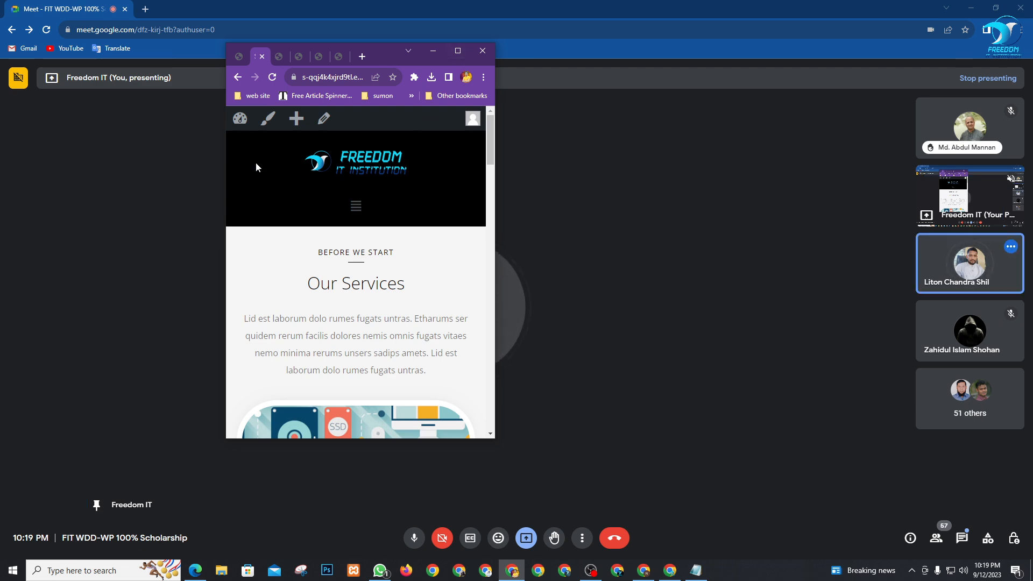
click(458, 51)
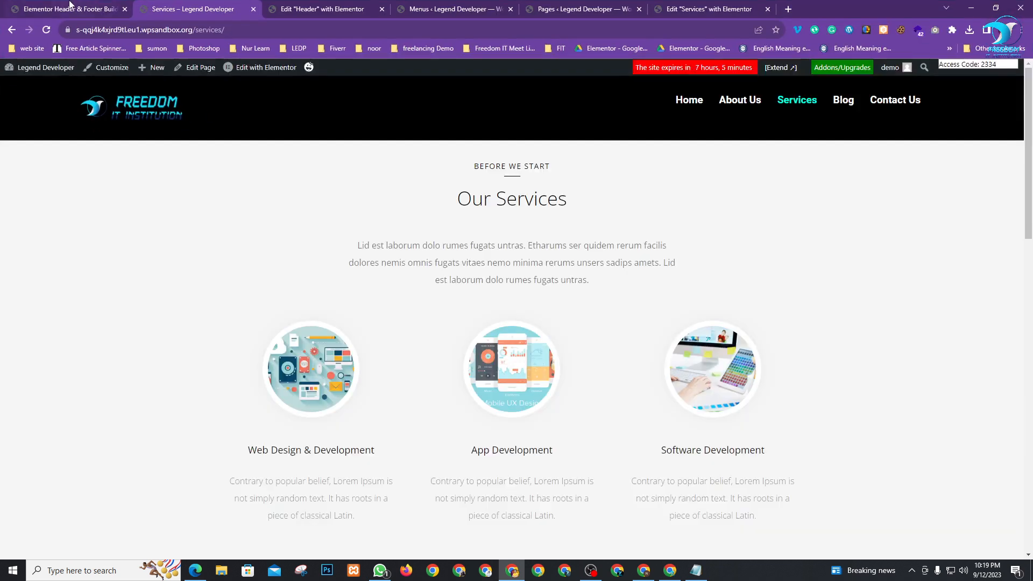
click(315, 9)
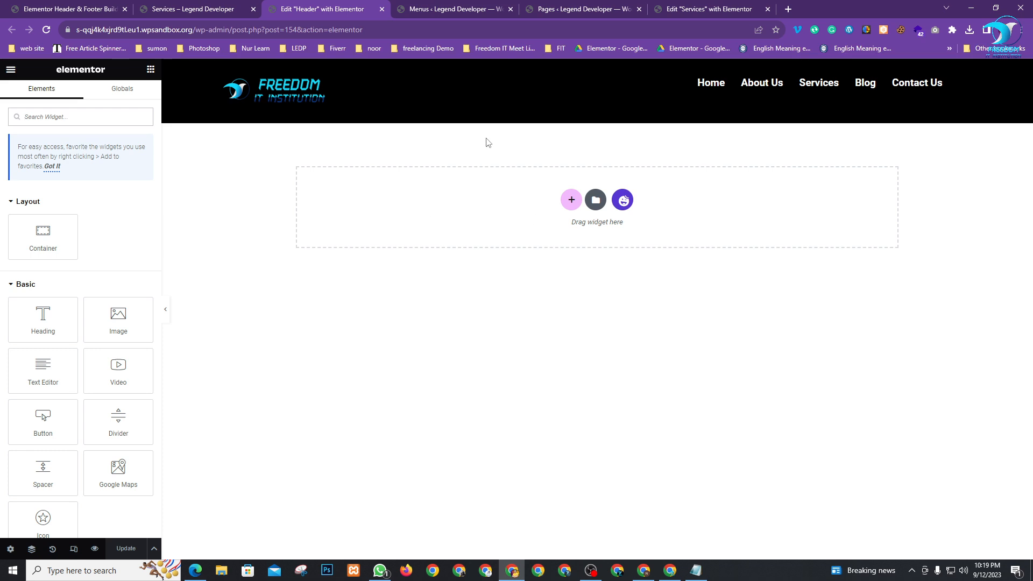
Select the header container and preview it in Responsive Mode at Tablet width
click(585, 76)
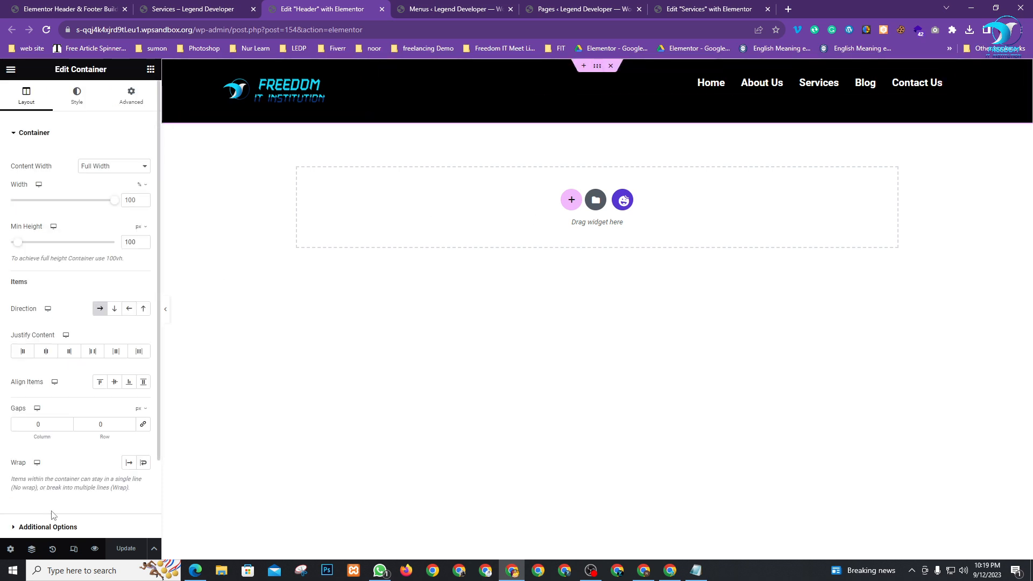
click(74, 549)
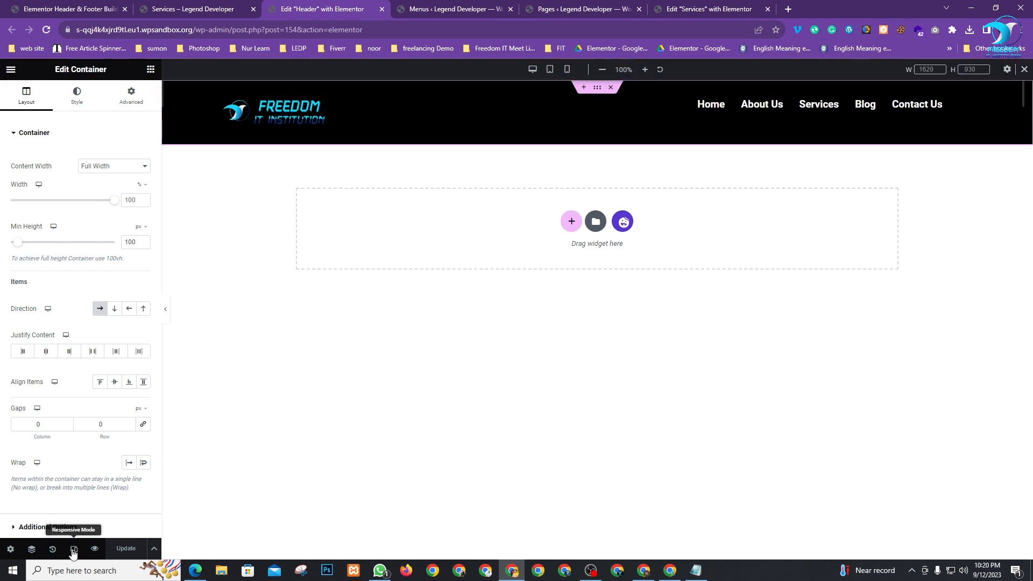
click(549, 70)
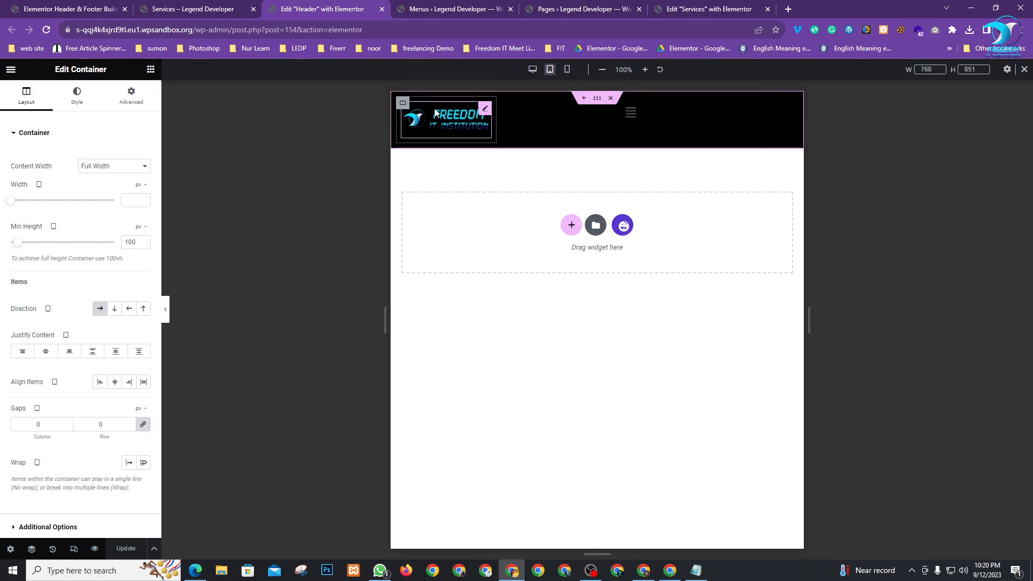
Set the tablet logo container to 575 px wide, leaving the toggle menu beside it
click(407, 110)
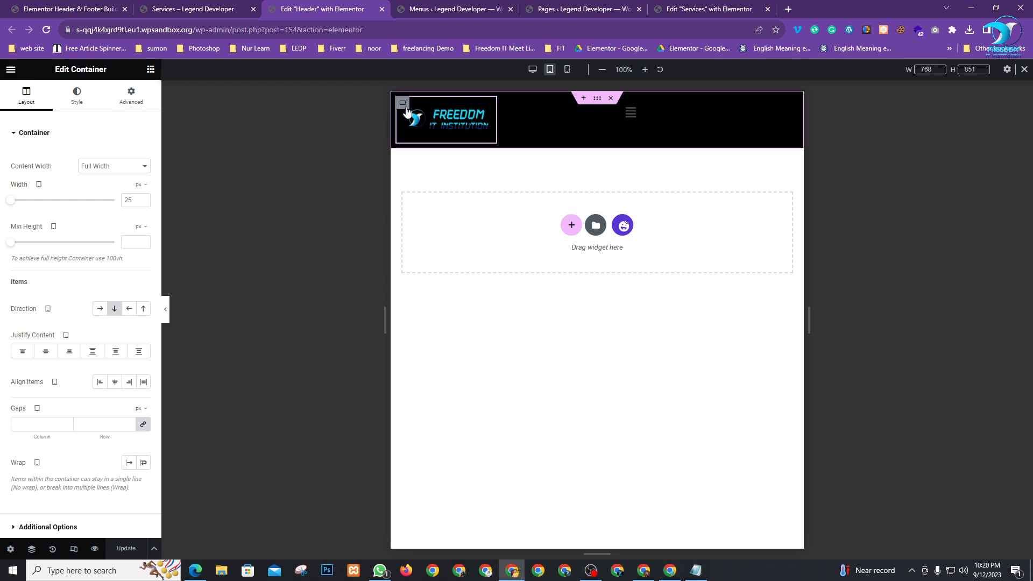
click(141, 203)
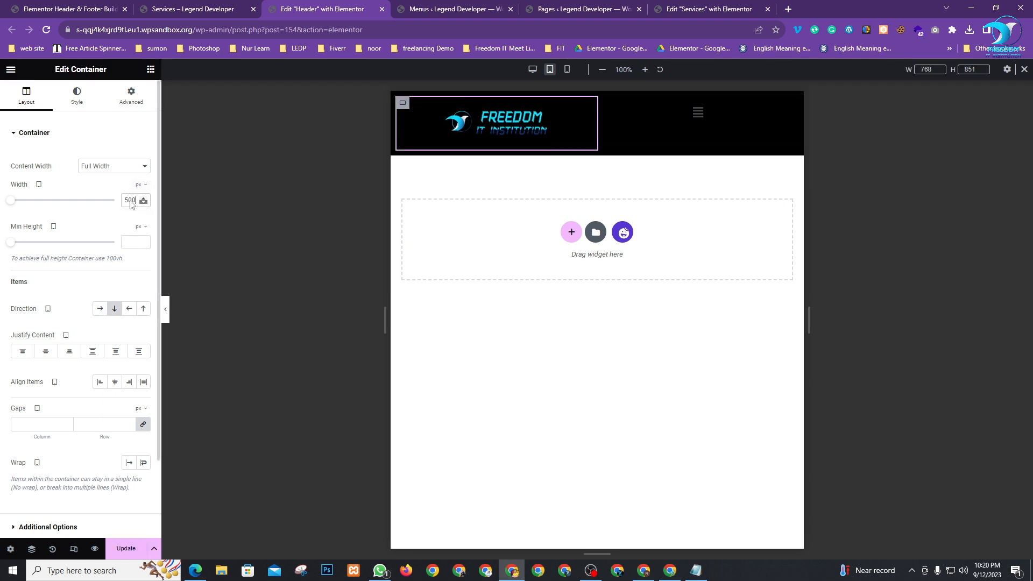
text(80)
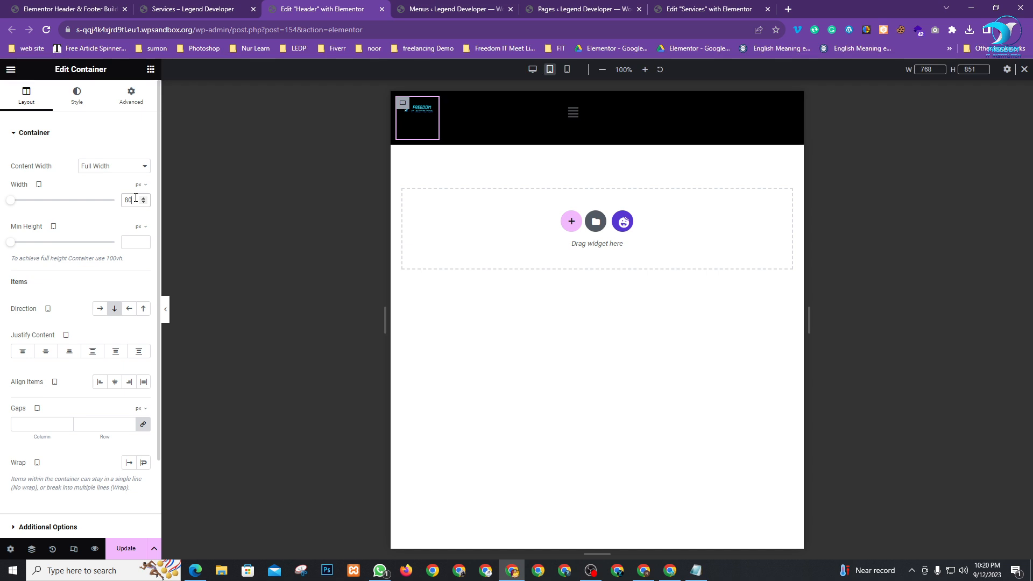
key(BackSpace)
key(BackSpace)
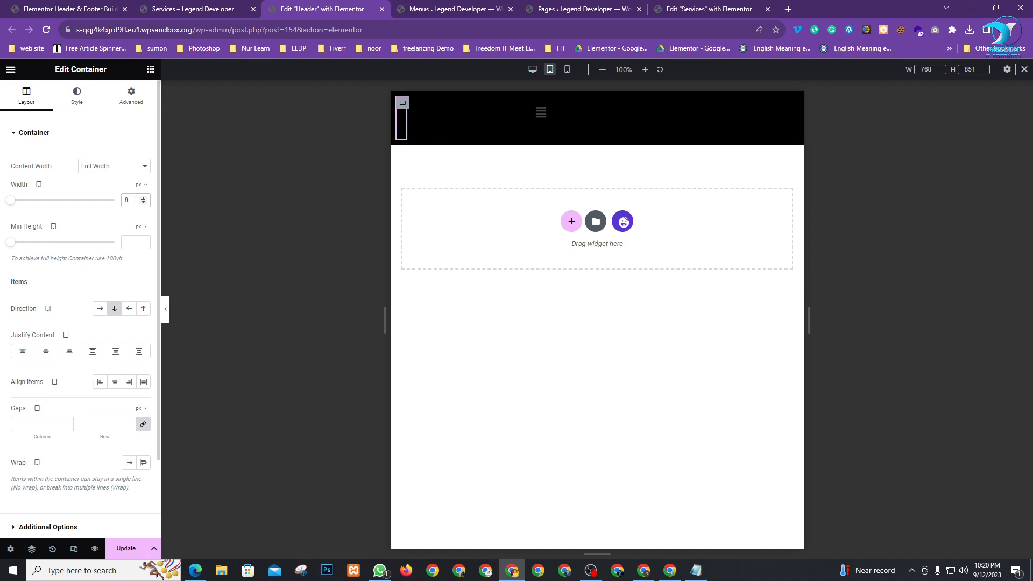
text(25)
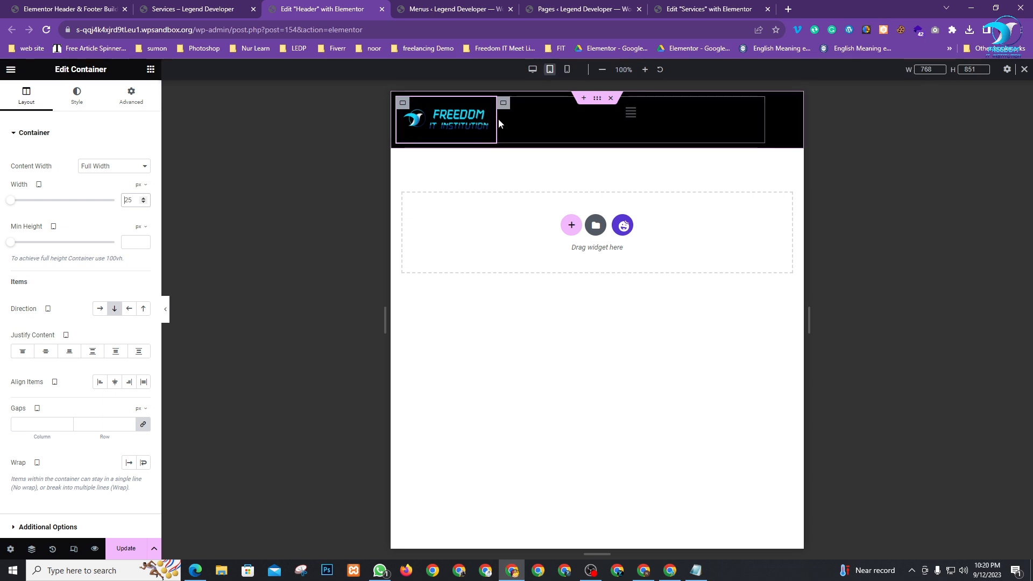
drag(568, 121, 717, 121)
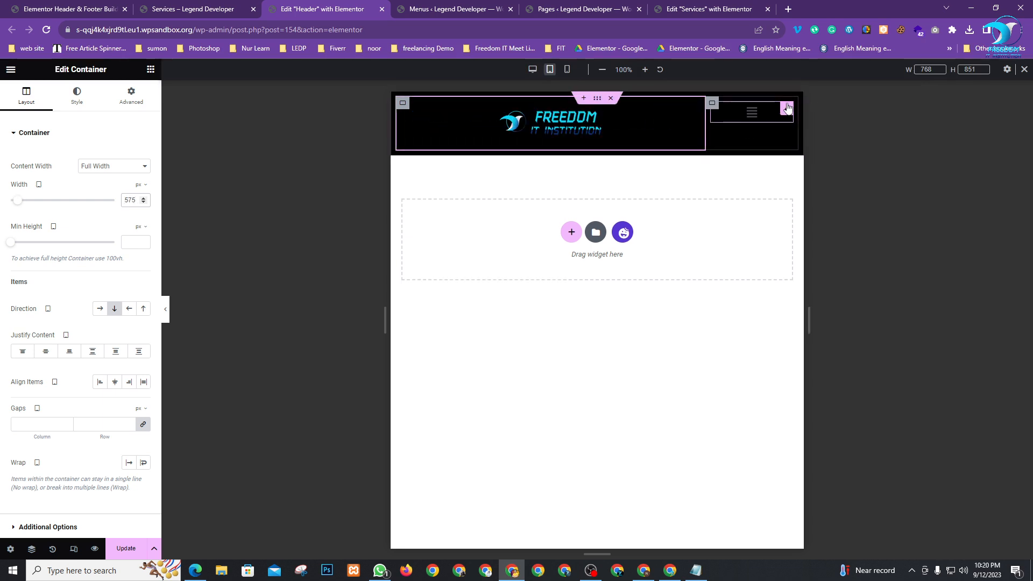
click(787, 109)
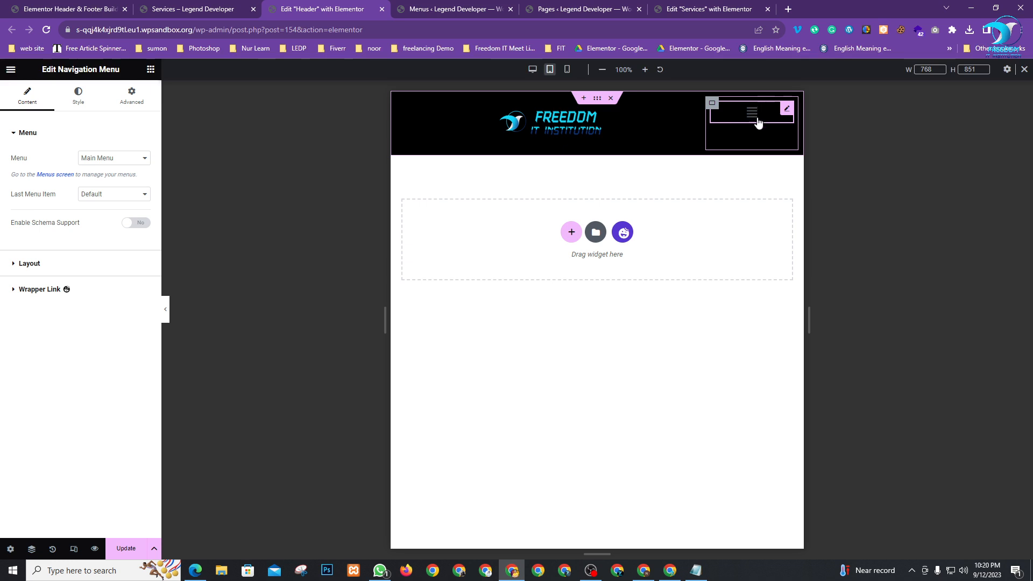
Give the nav menu 17 px top padding and a #FFFFFF hamburger icon colour
click(133, 98)
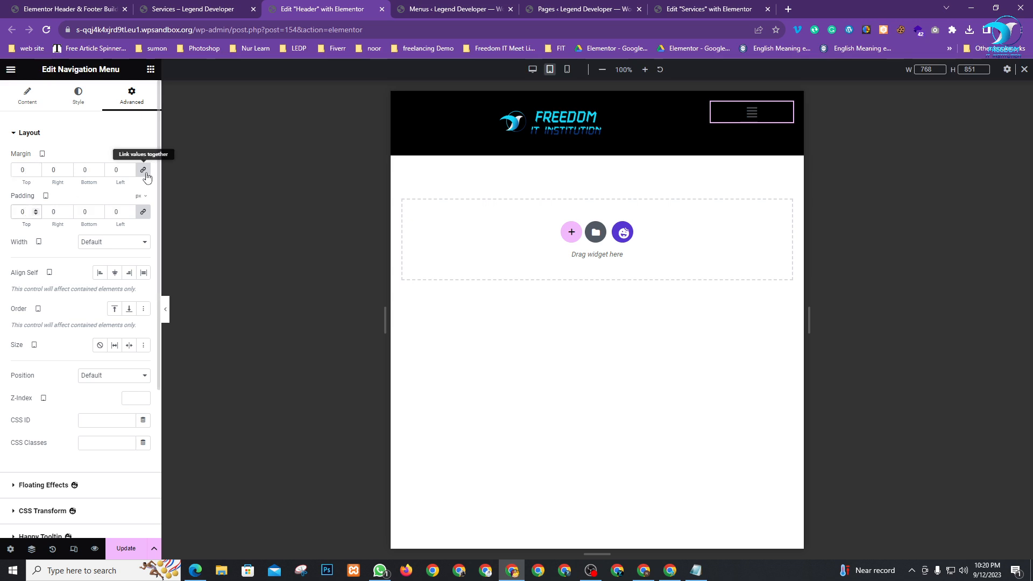
click(143, 212)
click(36, 209)
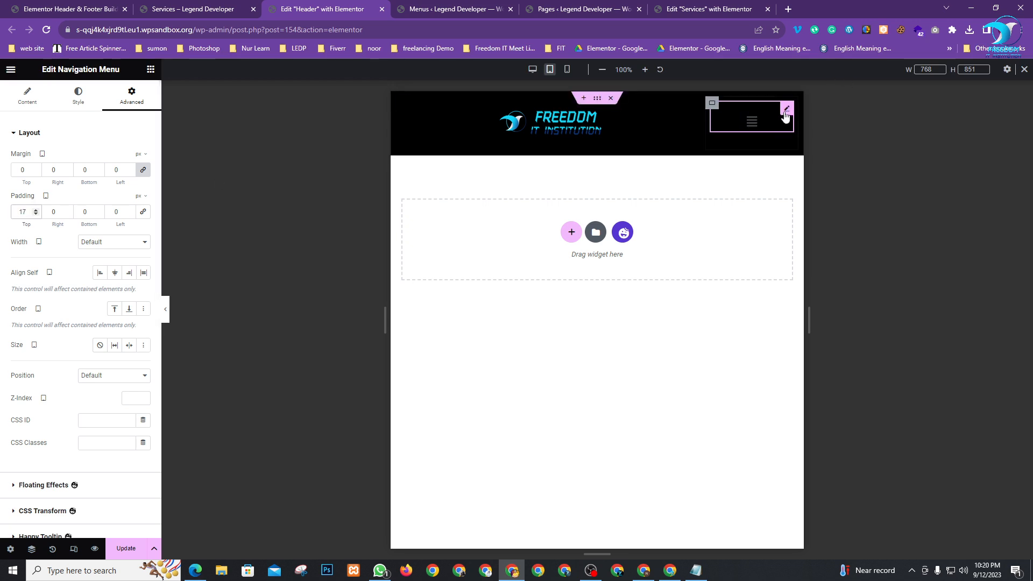
click(76, 95)
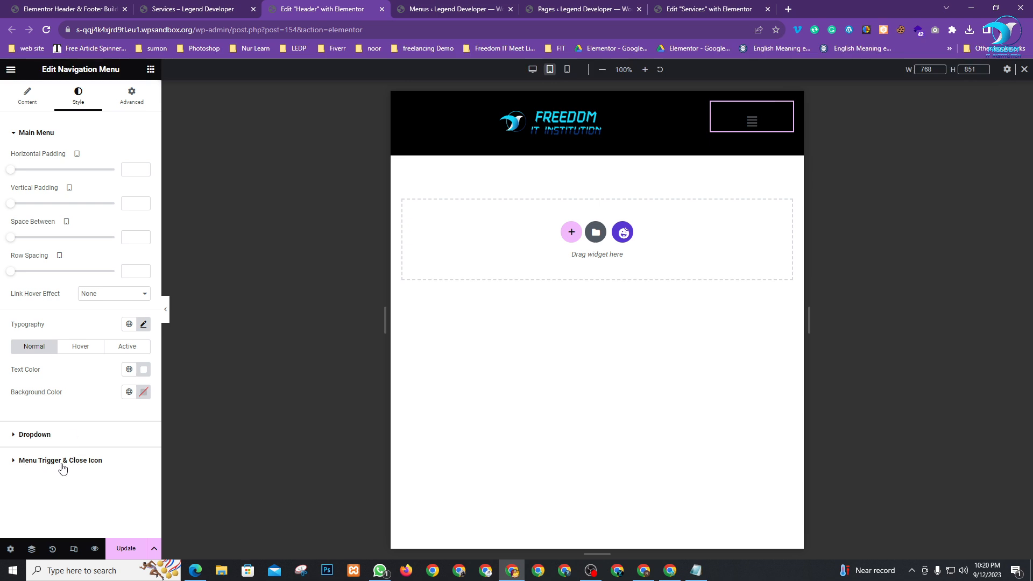
click(22, 467)
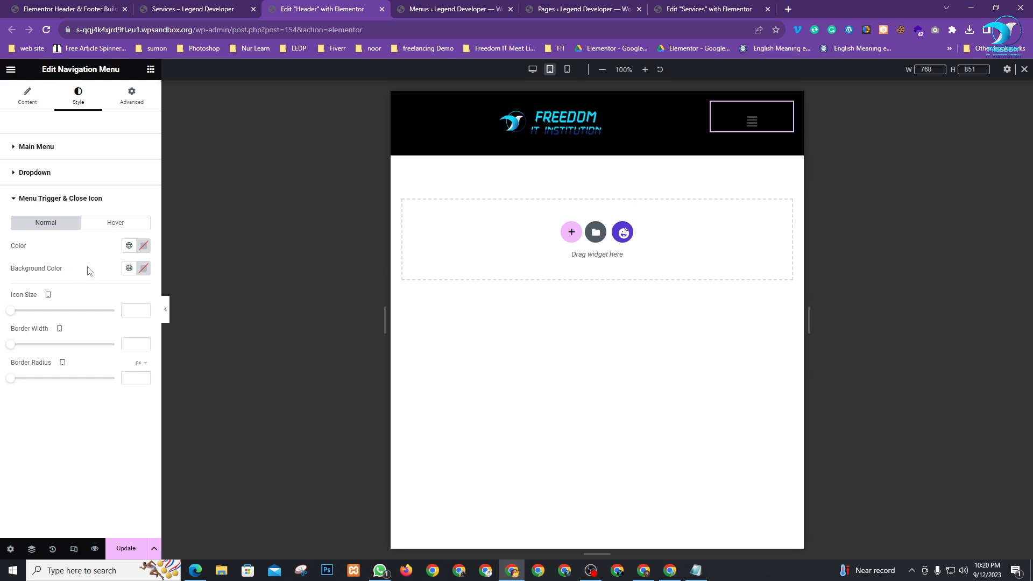
click(143, 246)
text(#FFFFFF)
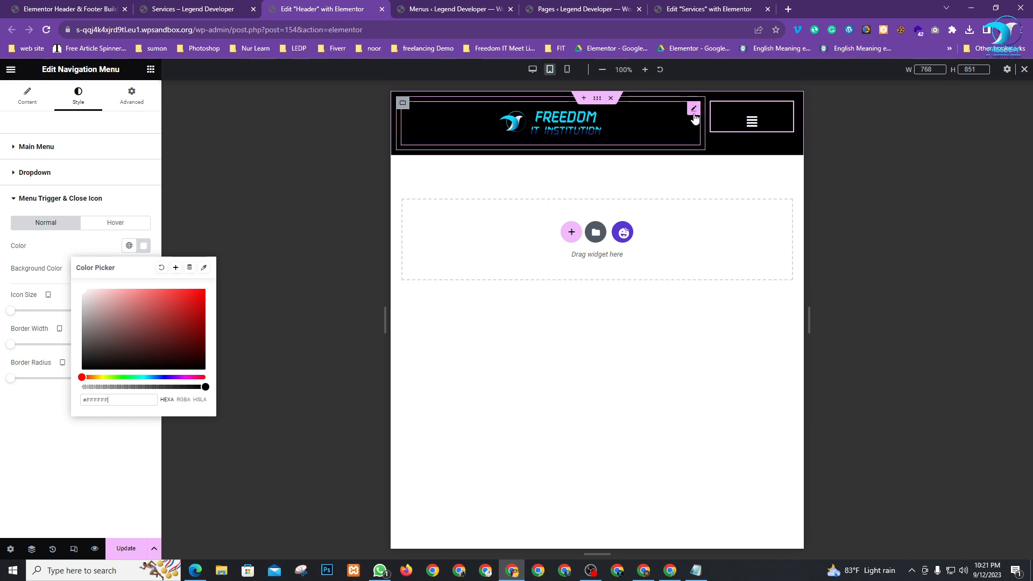
Align the logo image left and save the header with Update
click(694, 113)
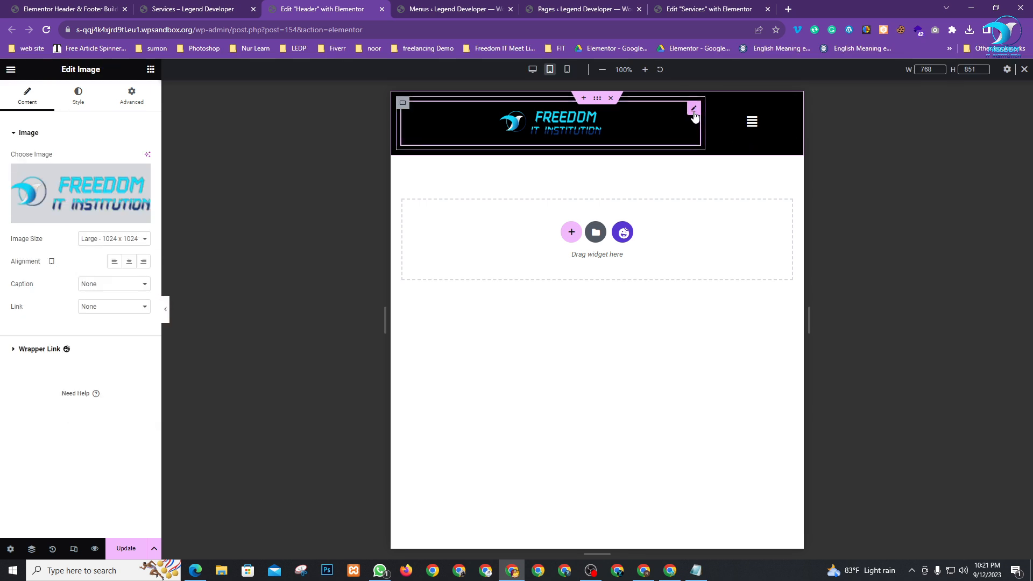
click(115, 261)
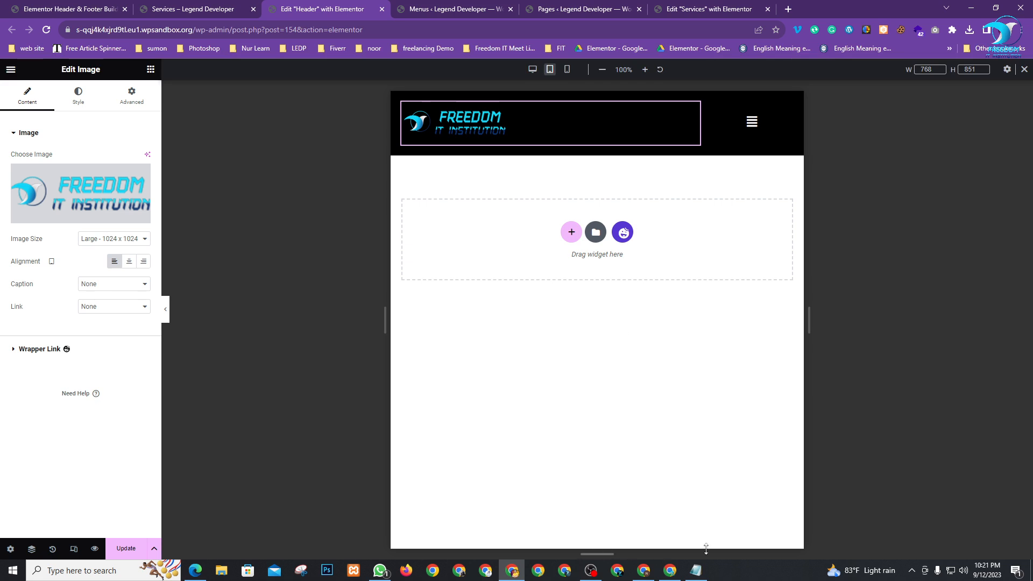
click(126, 548)
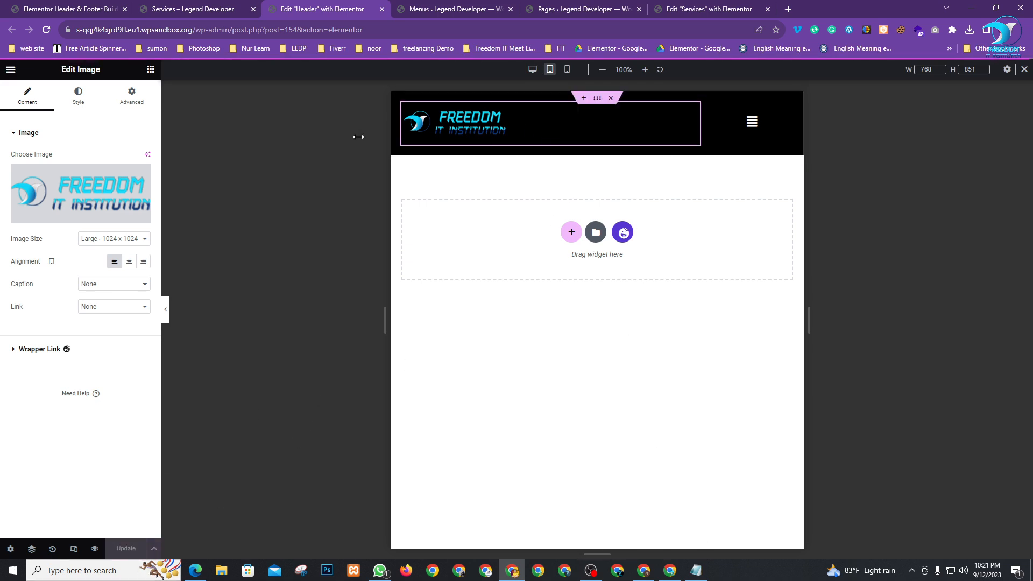
Switch to Mobile preview and set the logo container width to 80
click(568, 71)
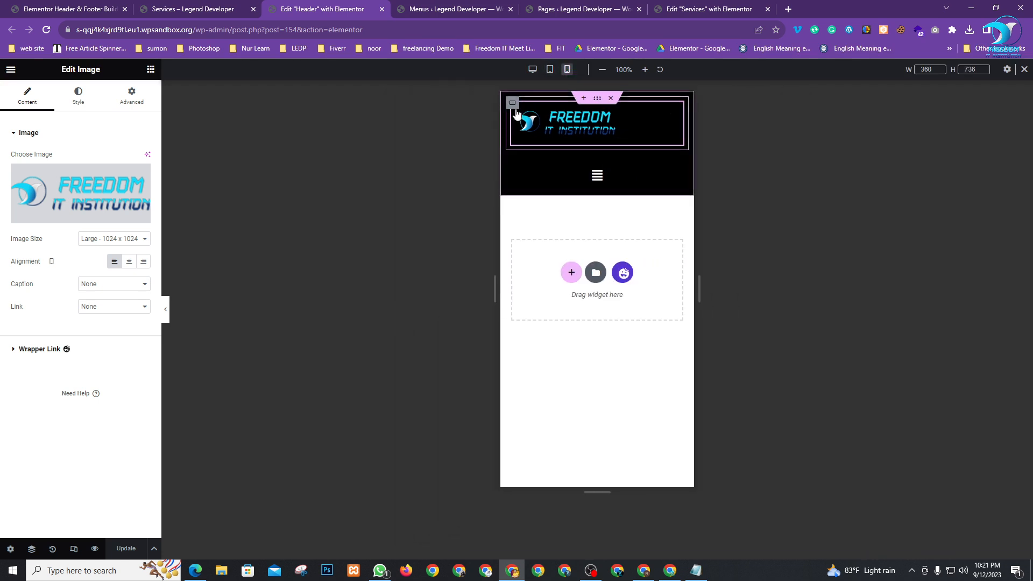
click(513, 103)
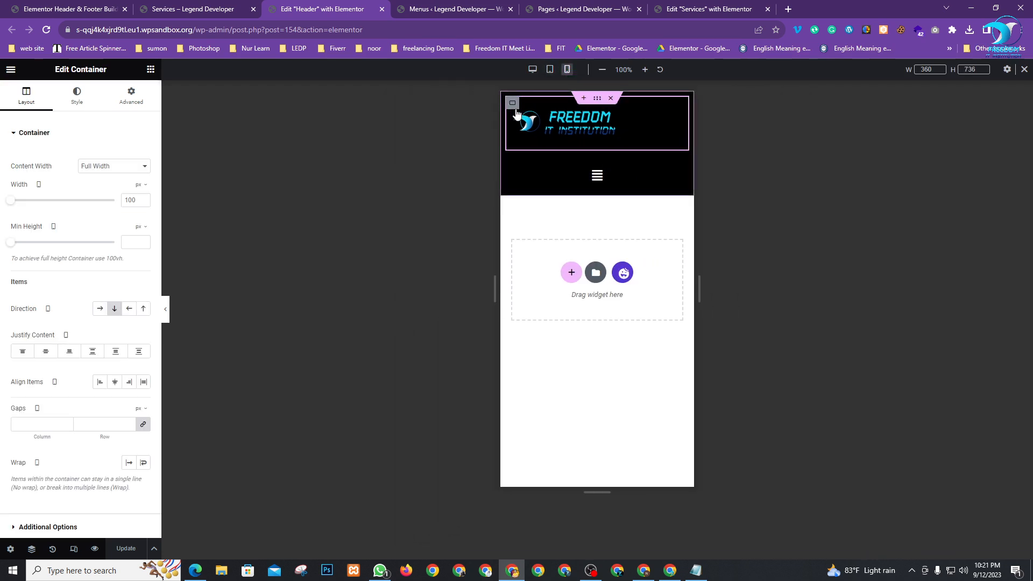
click(136, 200)
text(80)
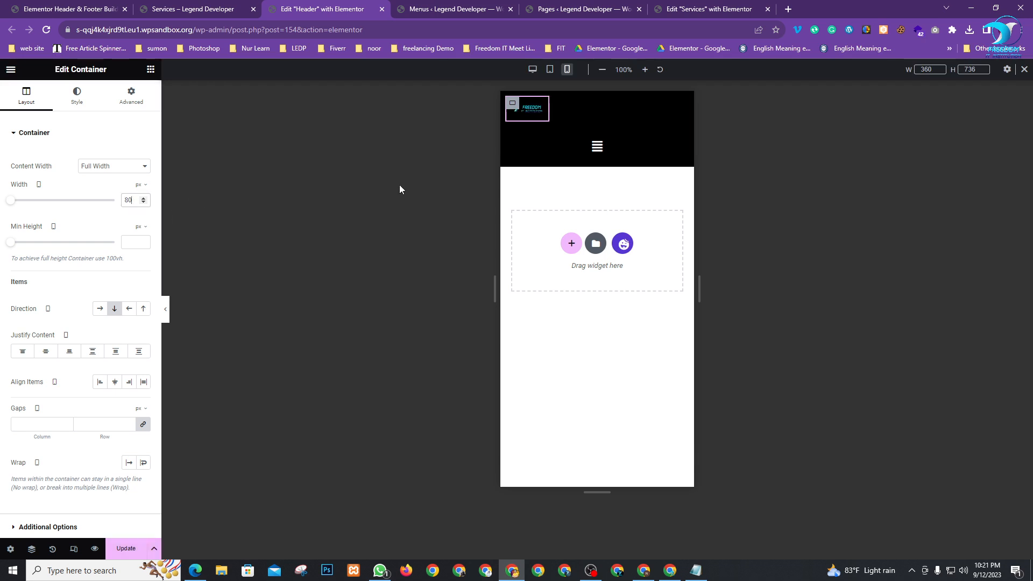
Set the menu container width to 20, adjust the divider, and save with Update
click(515, 132)
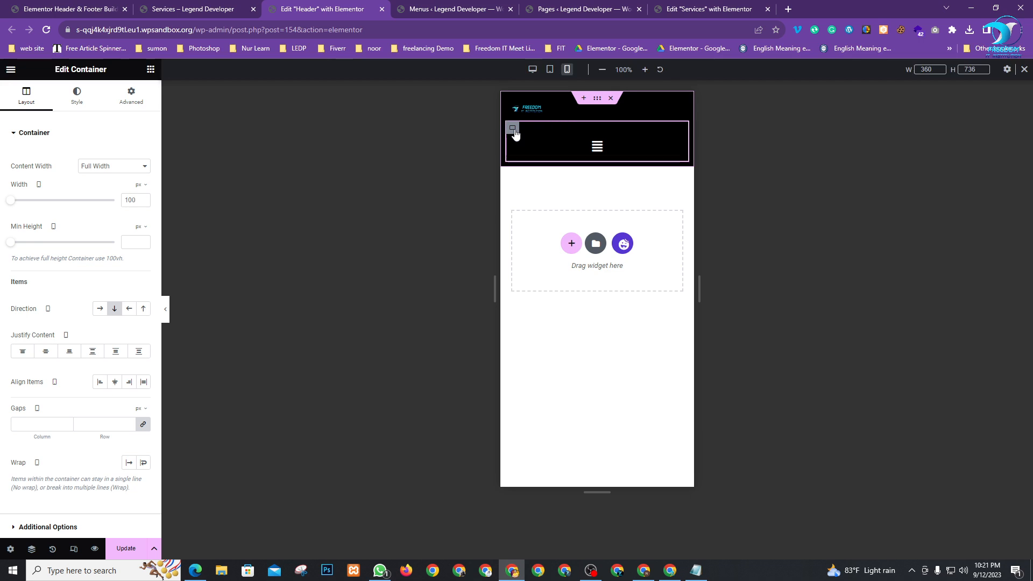
click(134, 199)
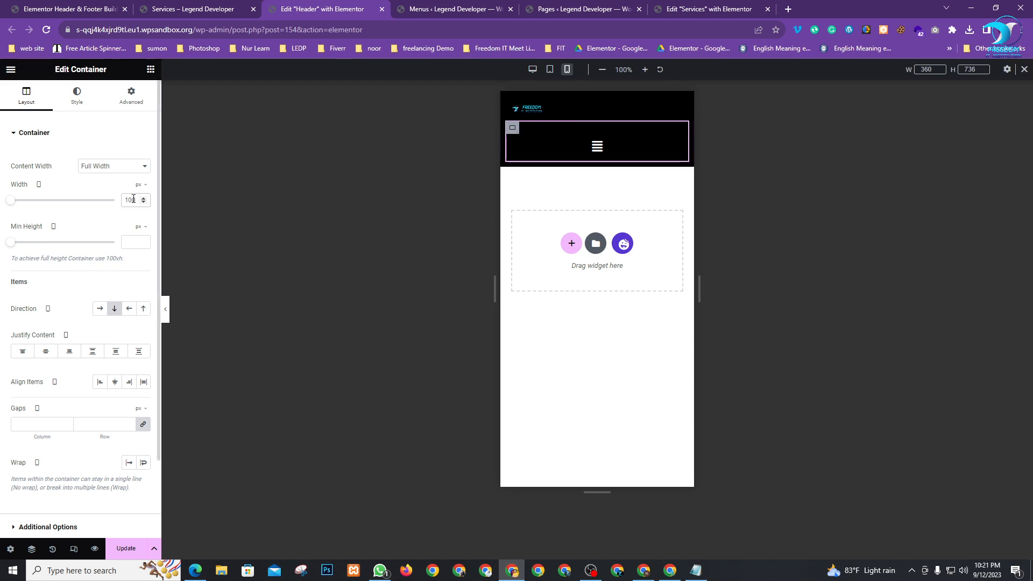
text(20)
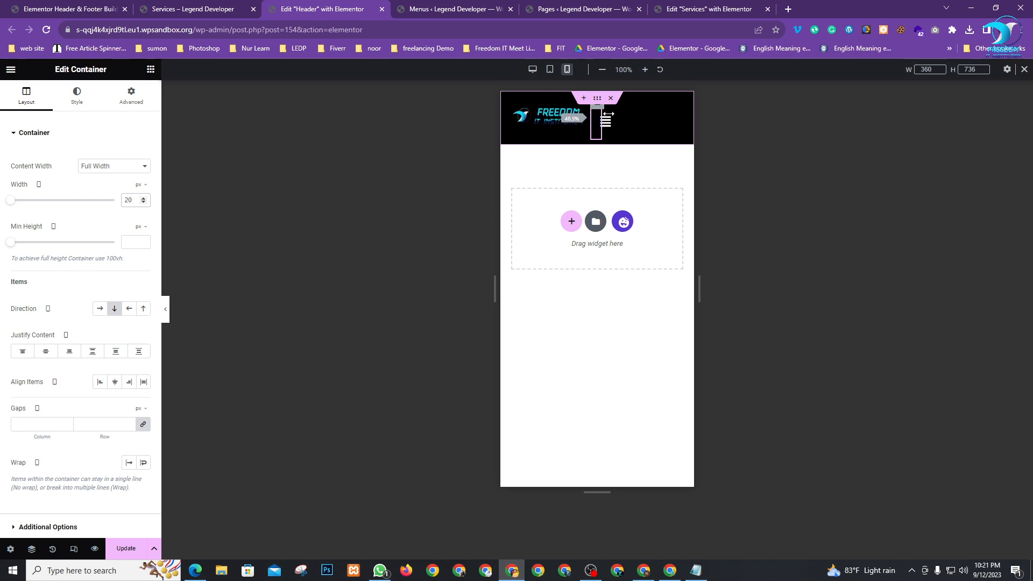
drag(661, 114, 671, 114)
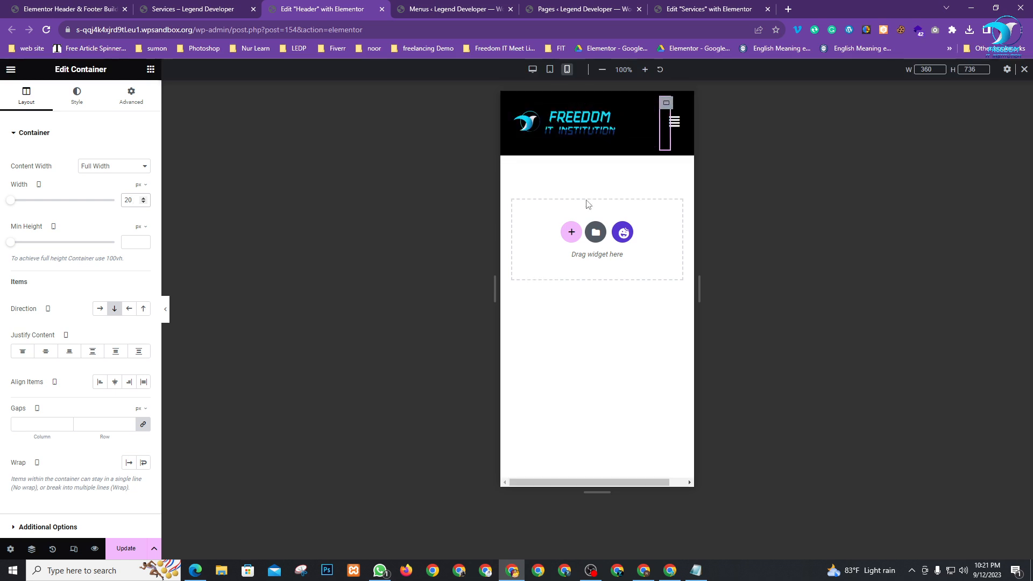
click(661, 193)
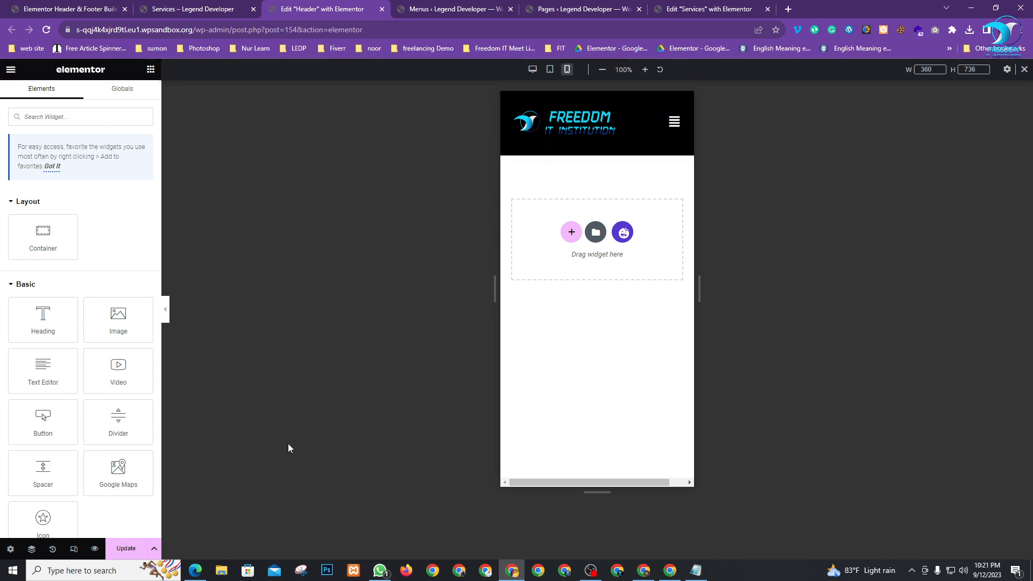
click(126, 549)
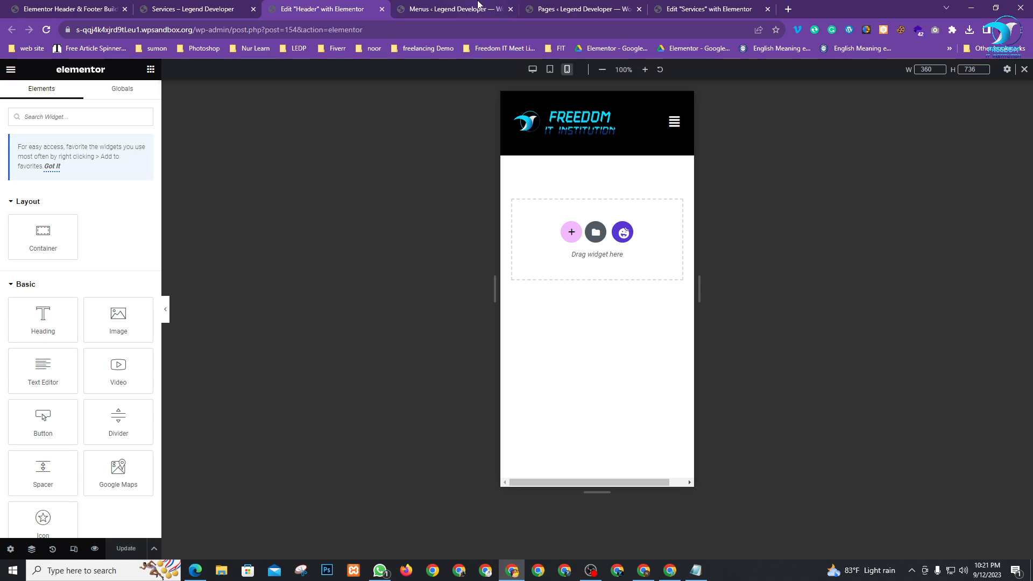
Open the live Home page and narrow the browser window to phone width
click(454, 7)
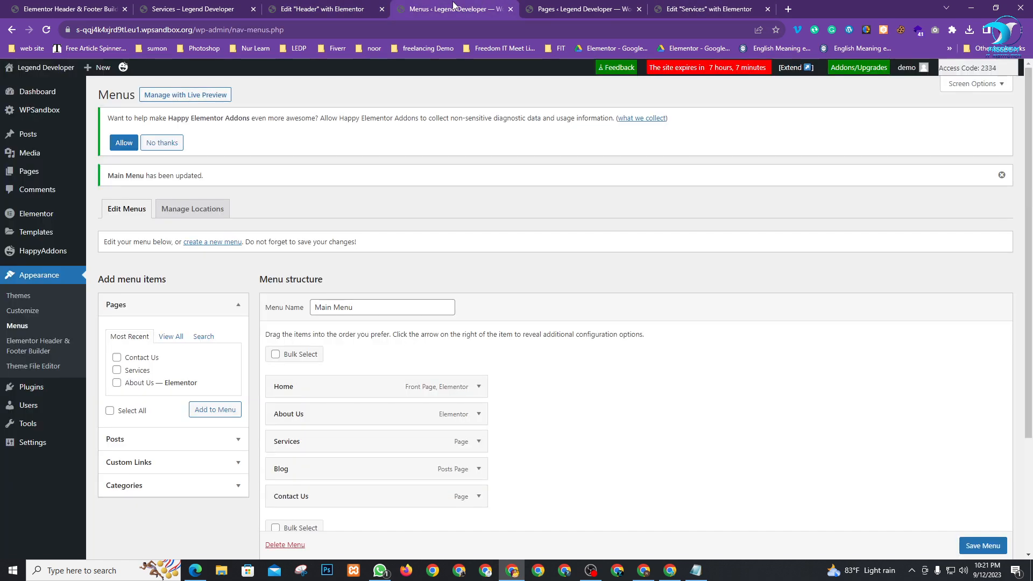
click(585, 8)
click(53, 8)
click(173, 7)
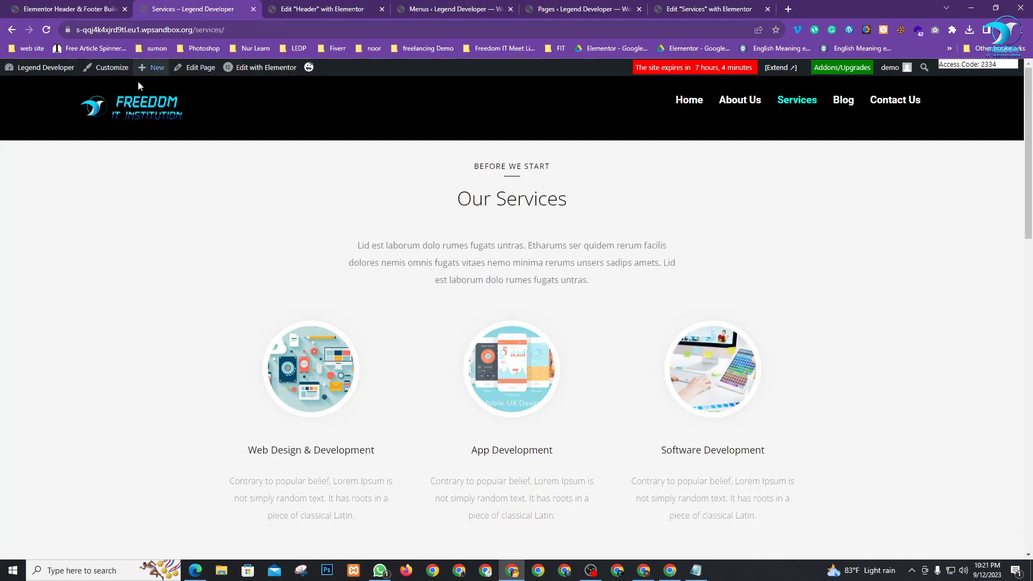
click(693, 102)
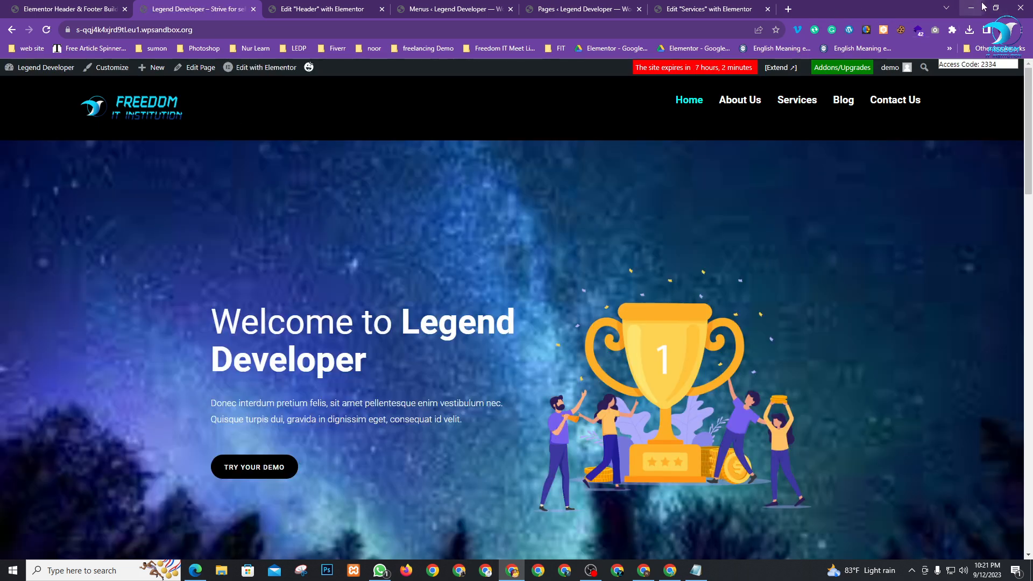
click(995, 7)
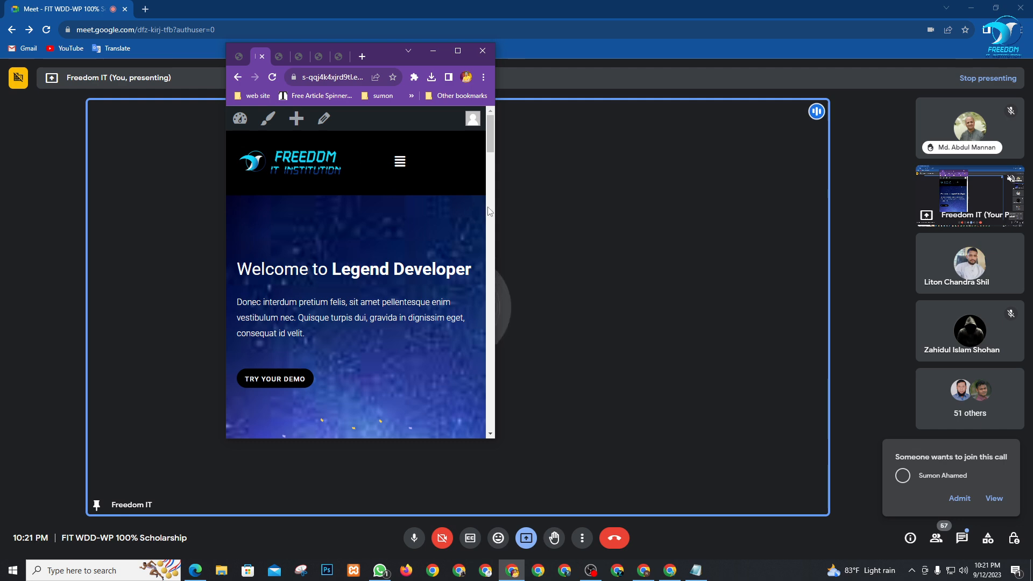
Widen the browser and maximize it to show the desktop home page layout
drag(492, 217, 515, 273)
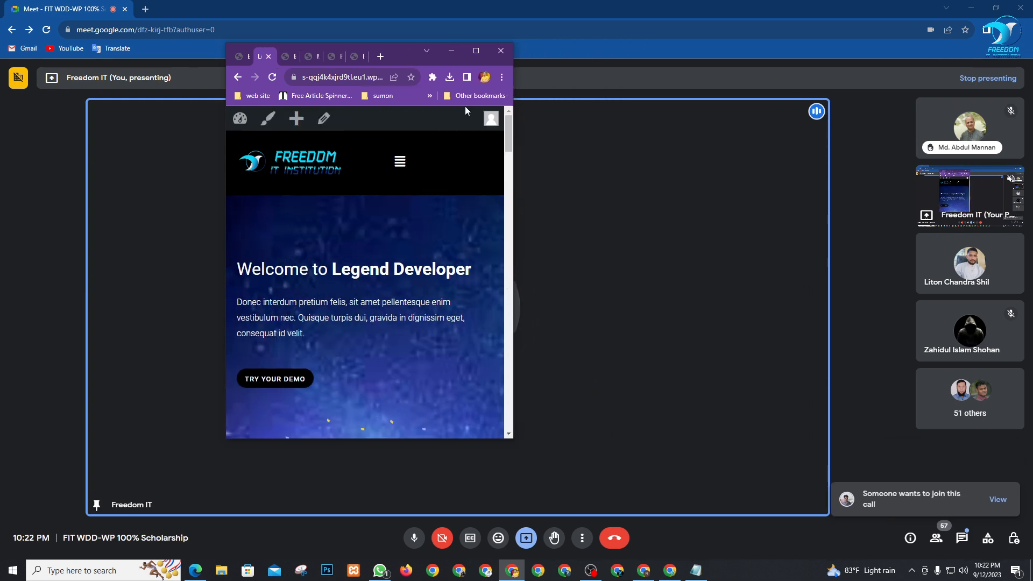
click(474, 53)
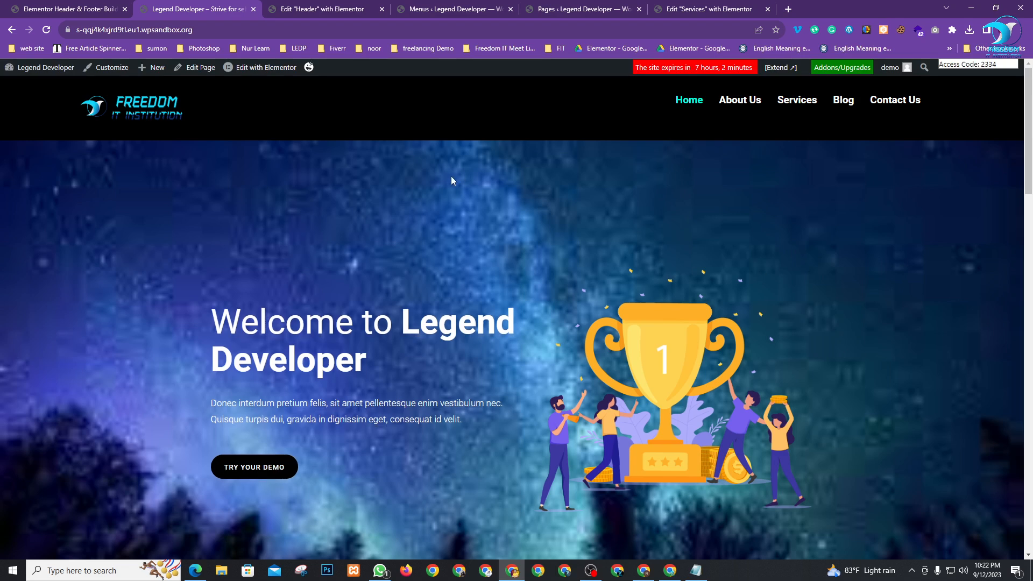
In the Header editor, drag the column divider left to shrink the logo column, then select the logo container
click(371, 6)
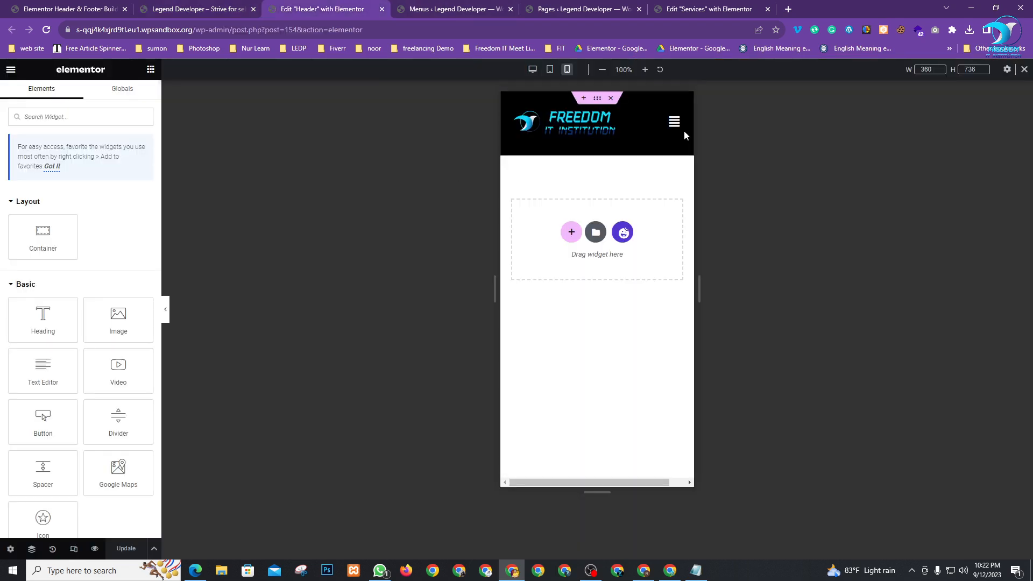
click(649, 110)
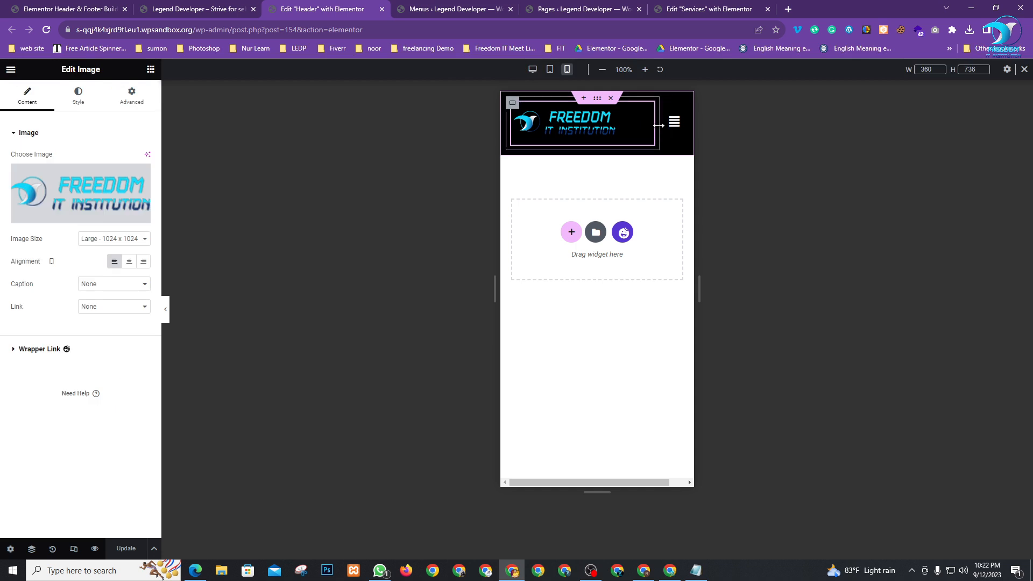
click(662, 128)
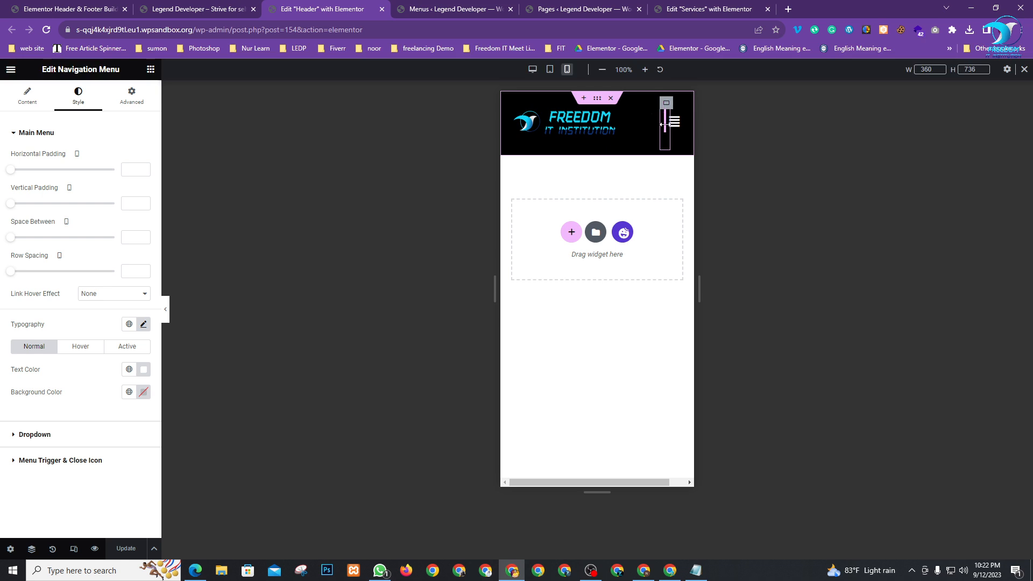
drag(665, 125, 569, 134)
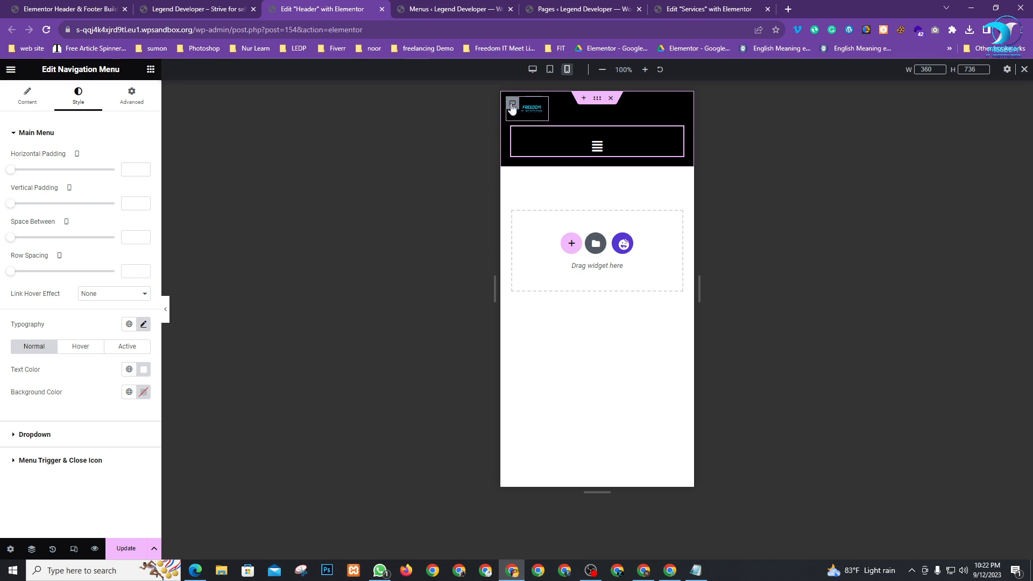
click(512, 106)
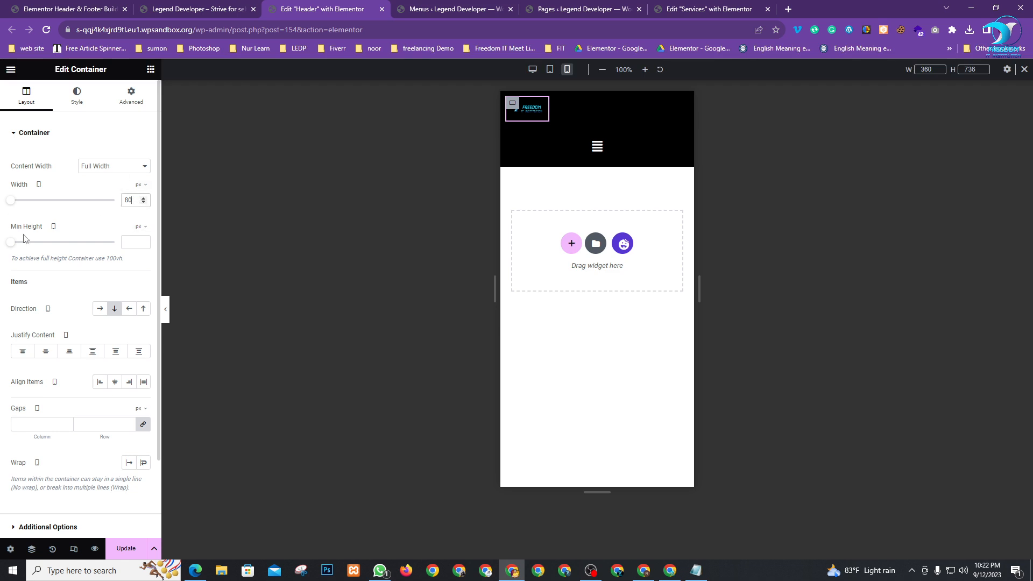
Set the mobile logo container width to 100
mouse_move(13, 204)
mouse_down()
mouse_move(85, 207)
mouse_move(1, 202)
mouse_up()
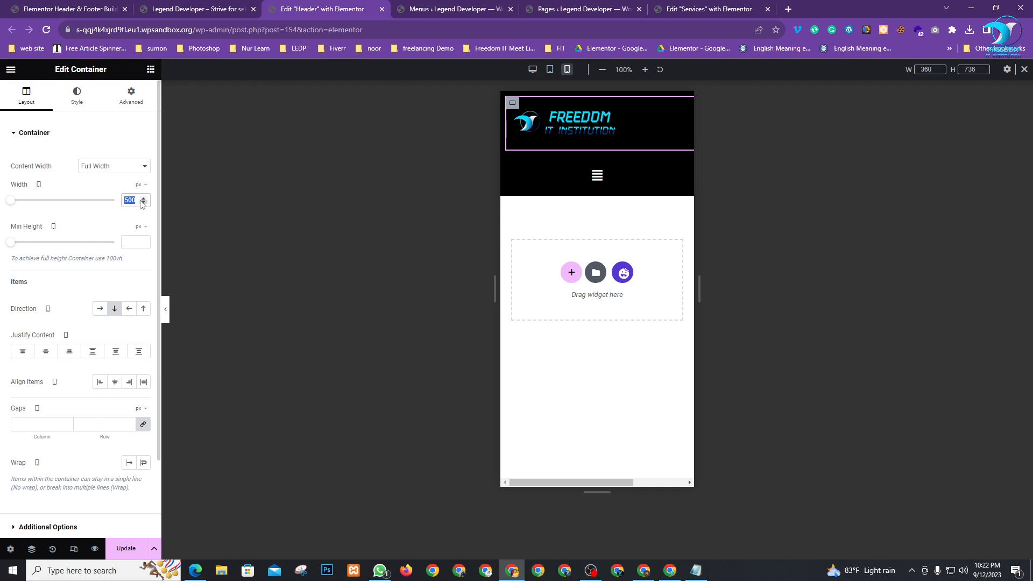
text(10)
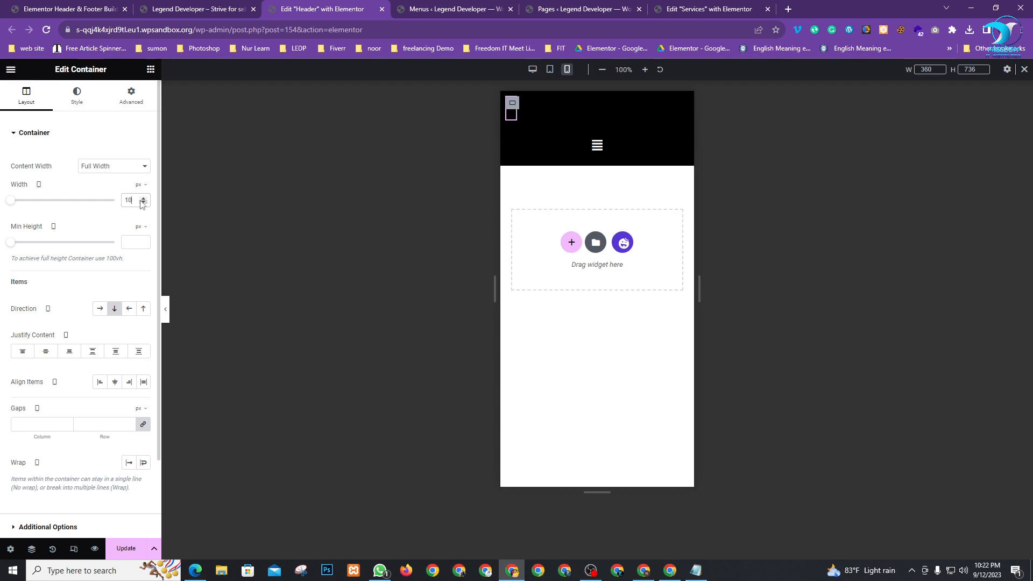
text(00)
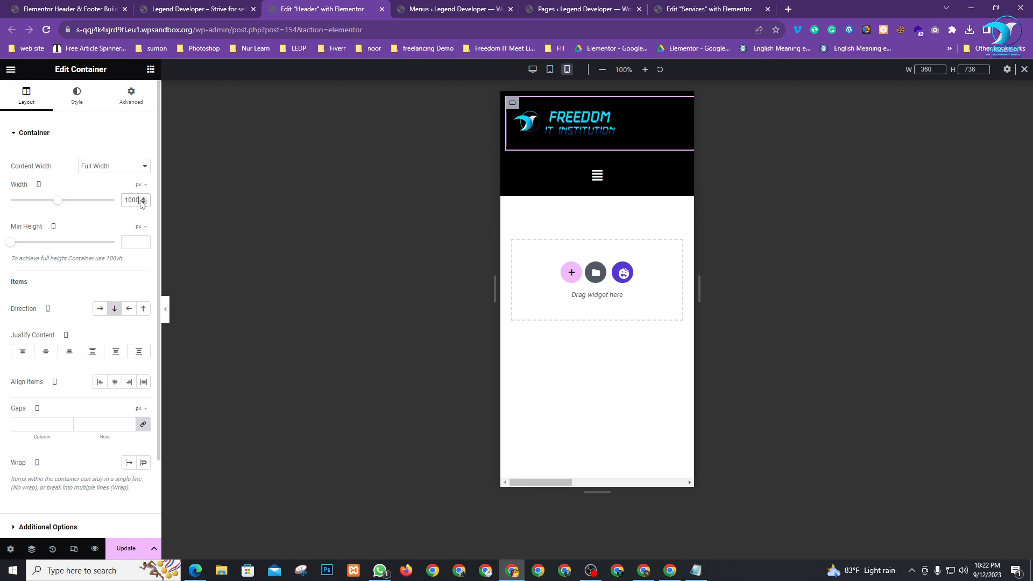
key(BackSpace)
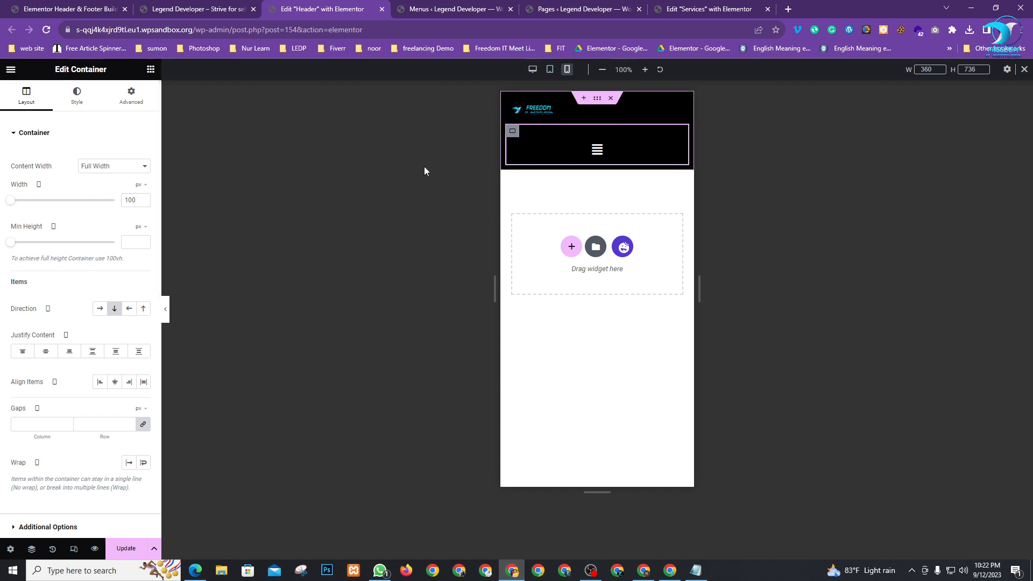
Set the menu container width to 200, keeping its original direction, and select the nav menu widget
double_click(136, 200)
text(2)
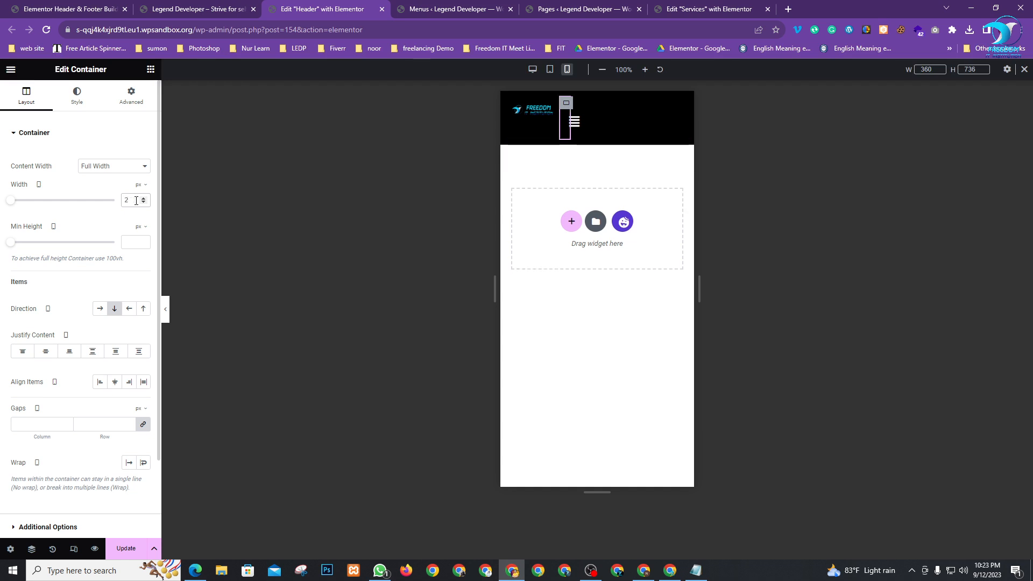
text(00)
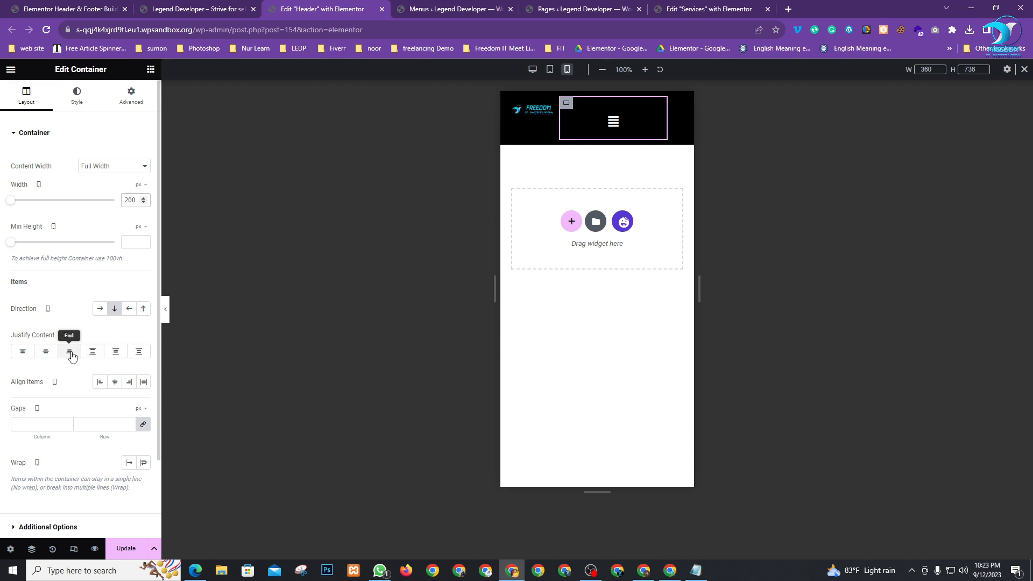
click(128, 314)
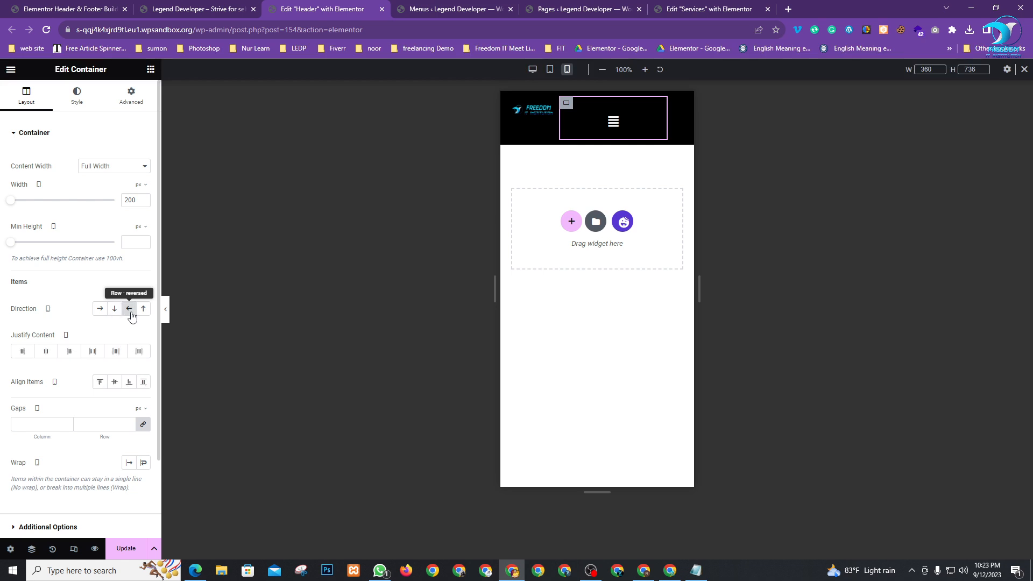
click(128, 314)
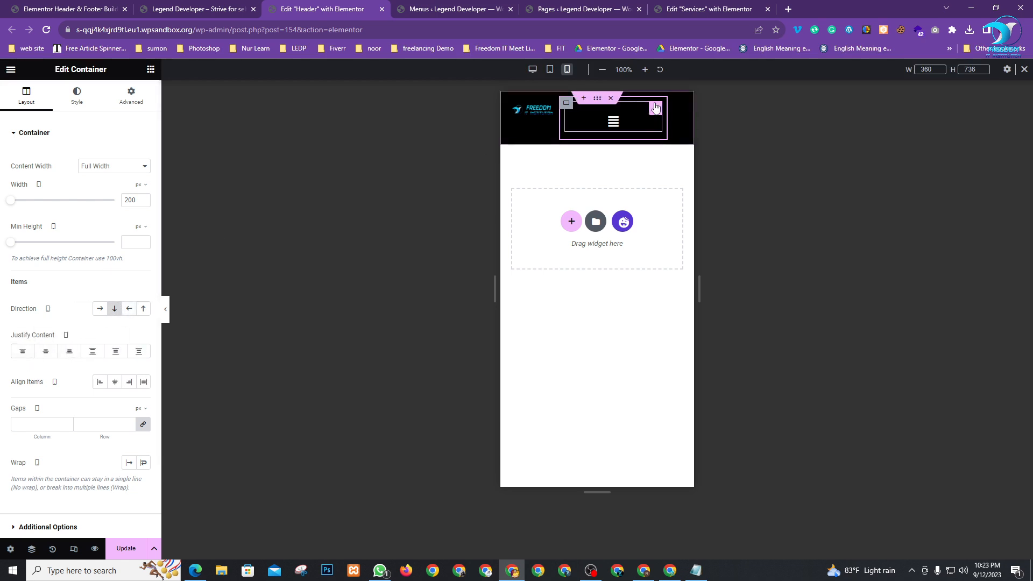
click(657, 109)
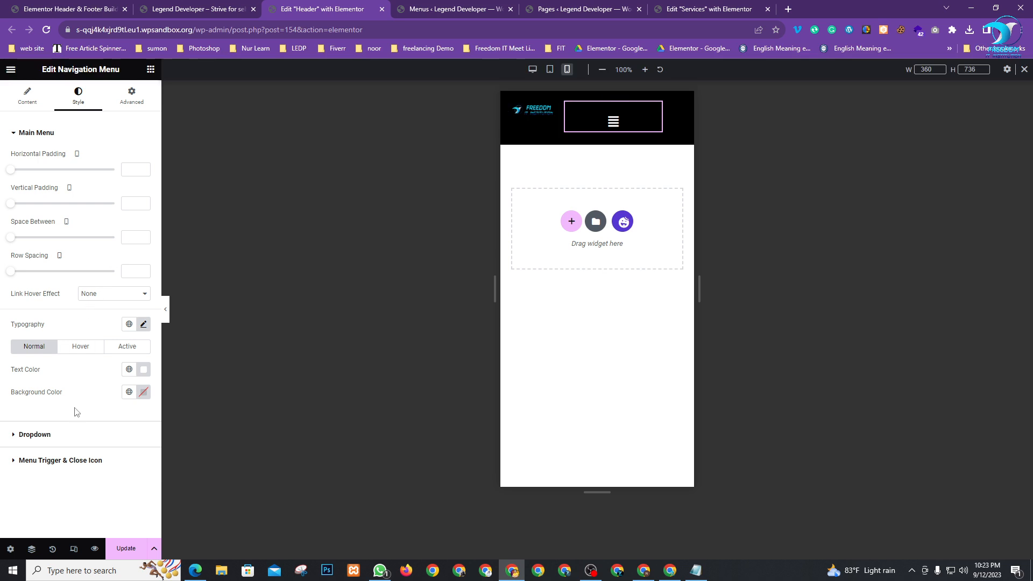
Deselect Right alignment under the nav menu widget's Content > Layout settings
click(30, 100)
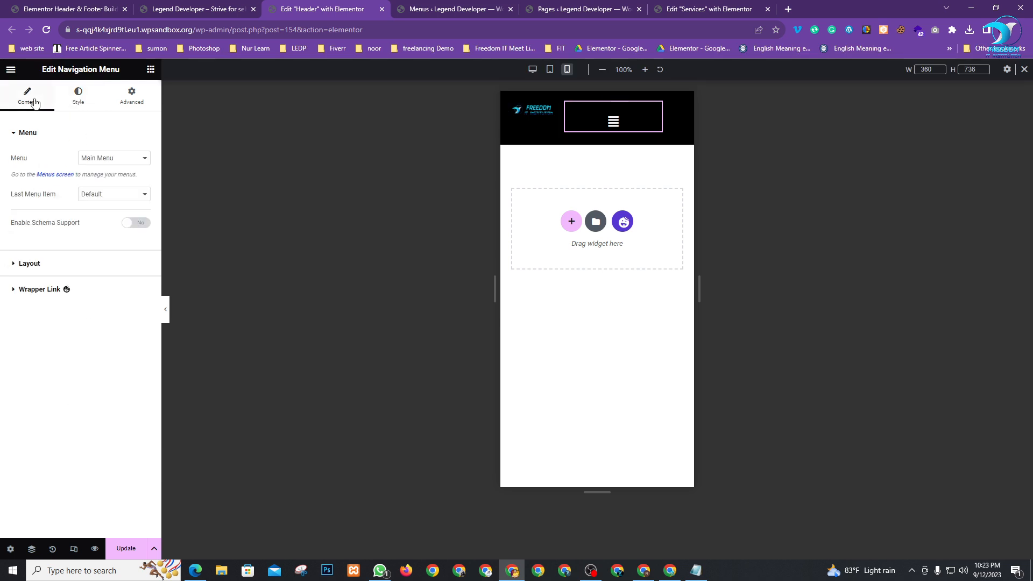
click(25, 263)
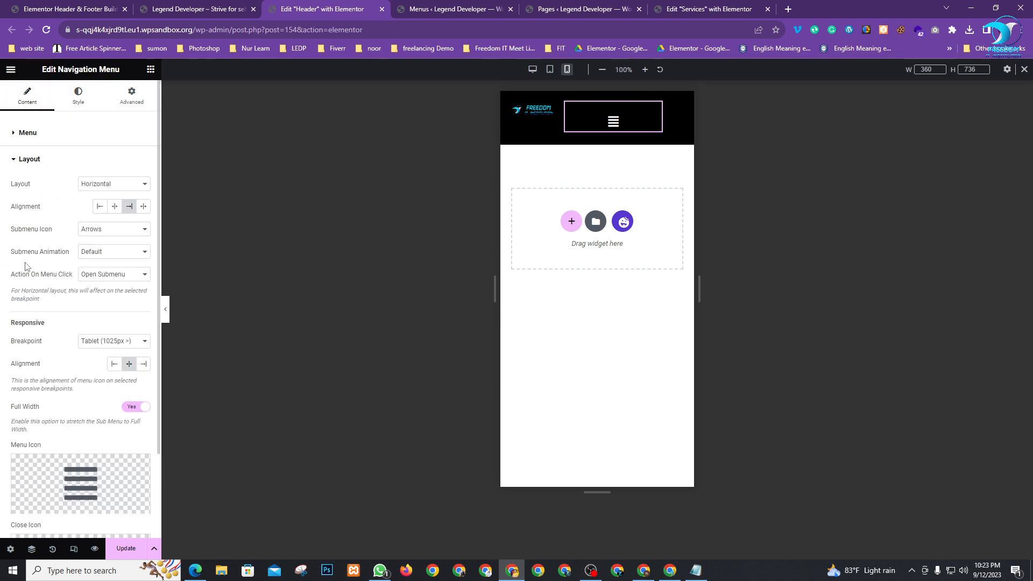
click(130, 208)
Drag the nav menu widget's edges to resize it to about one-third width
scroll(75, 266, down, 3)
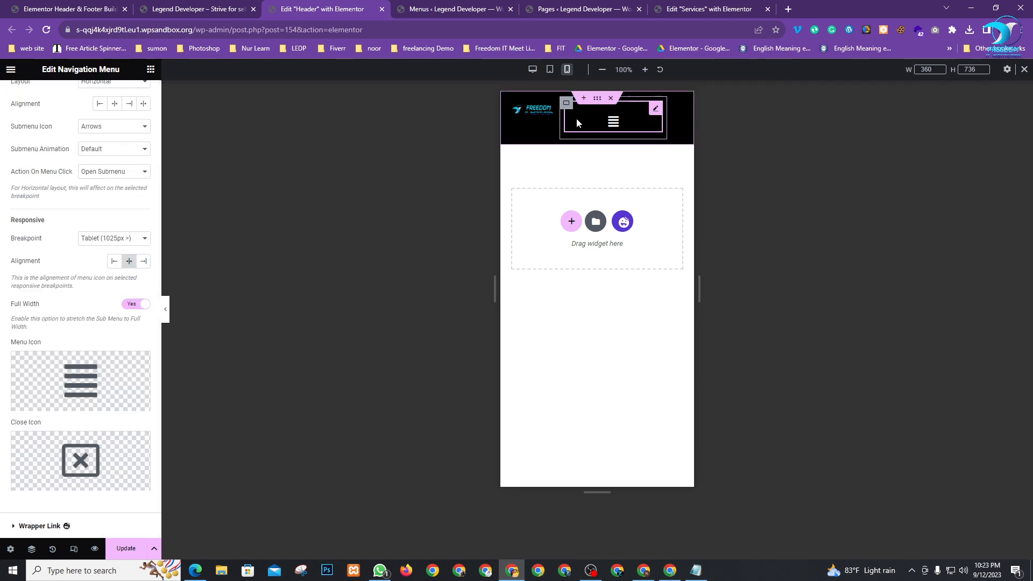
drag(666, 126, 698, 127)
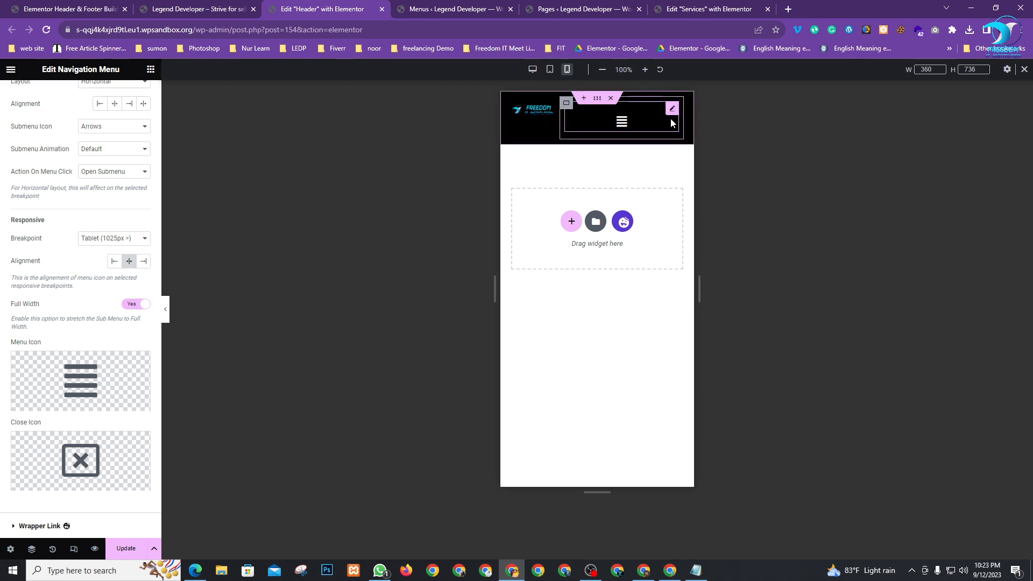
drag(563, 121, 644, 127)
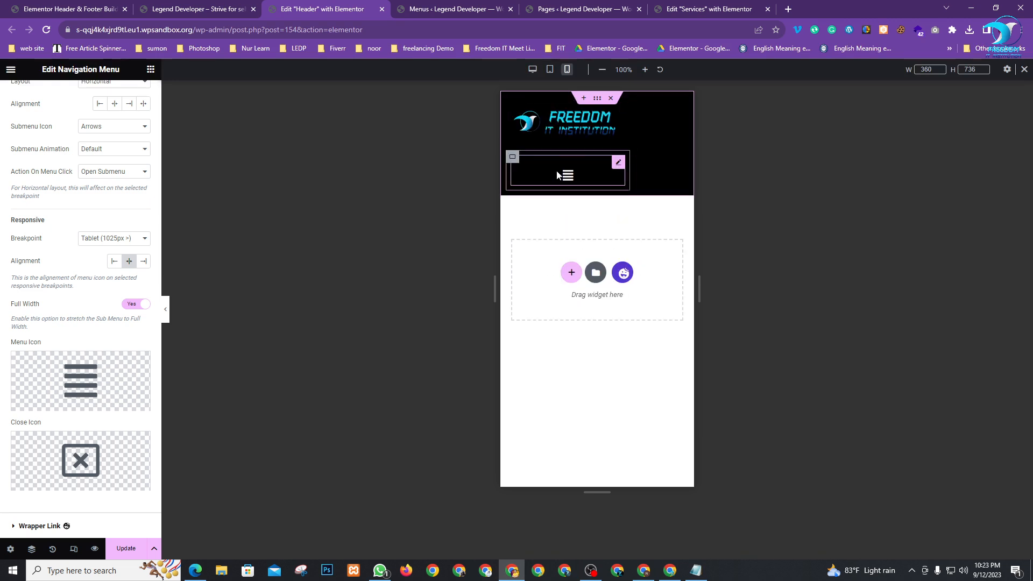
Select the logo container and drag its right edge to narrow it to 128 px
click(514, 158)
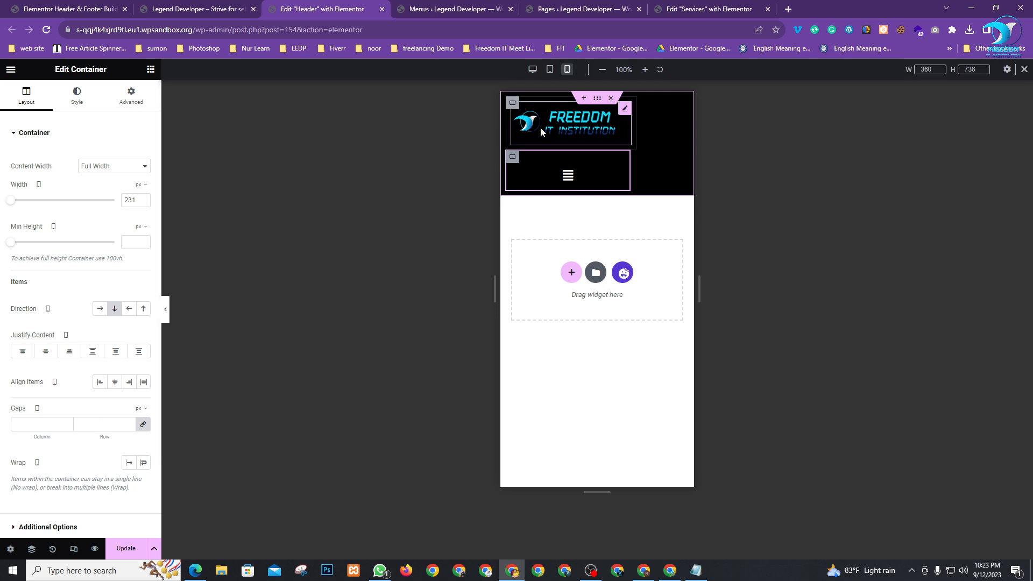
click(513, 106)
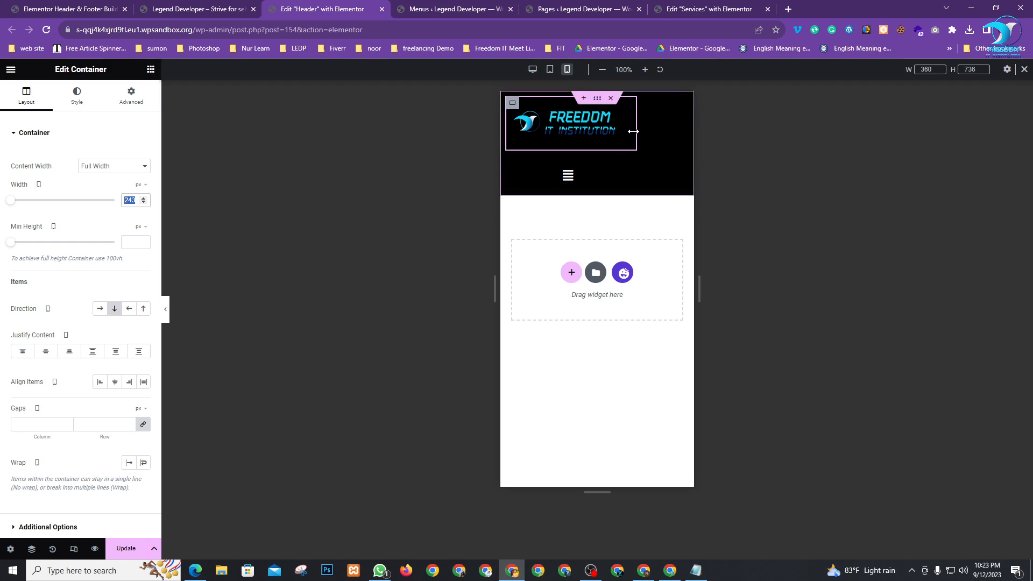
mouse_move(626, 134)
mouse_down()
mouse_move(580, 130)
mouse_move(600, 152)
mouse_move(627, 146)
mouse_up()
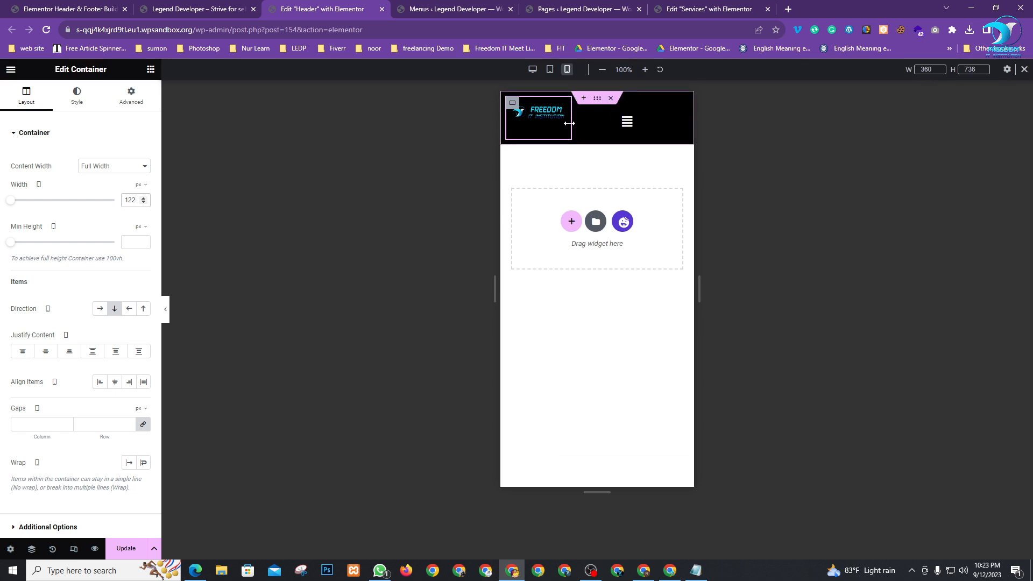
mouse_move(573, 119)
mouse_down()
mouse_move(591, 125)
mouse_move(583, 124)
mouse_up()
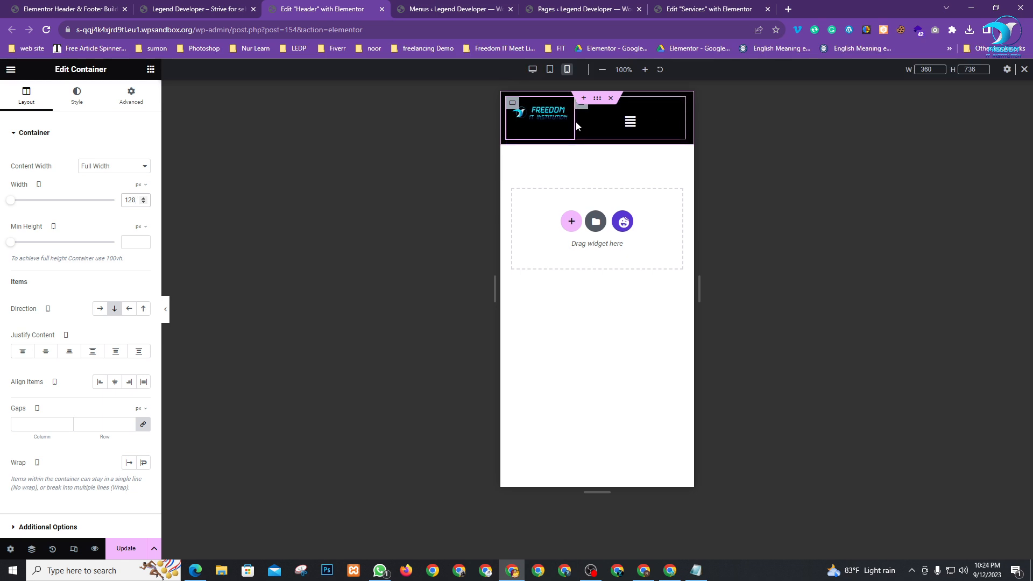
Open the Nav Menu widget and review its Layout and Advanced responsive visibility settings
click(675, 110)
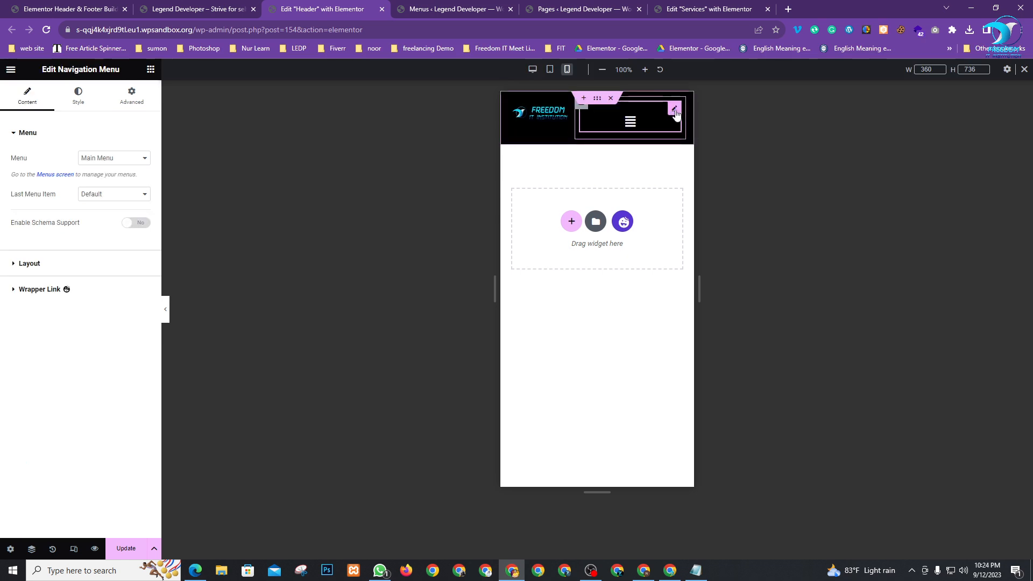
click(43, 264)
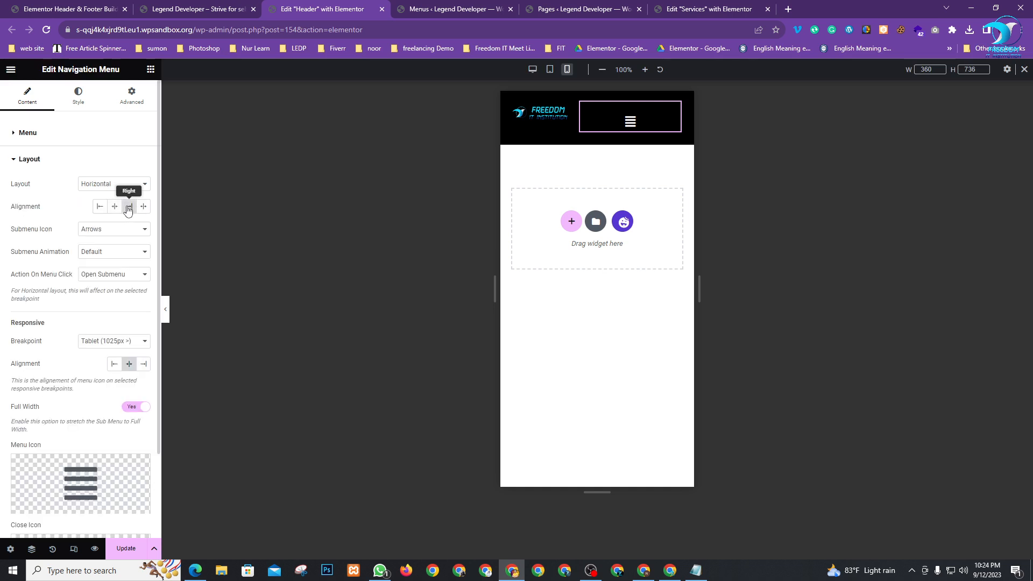
scroll(88, 217, down, 2)
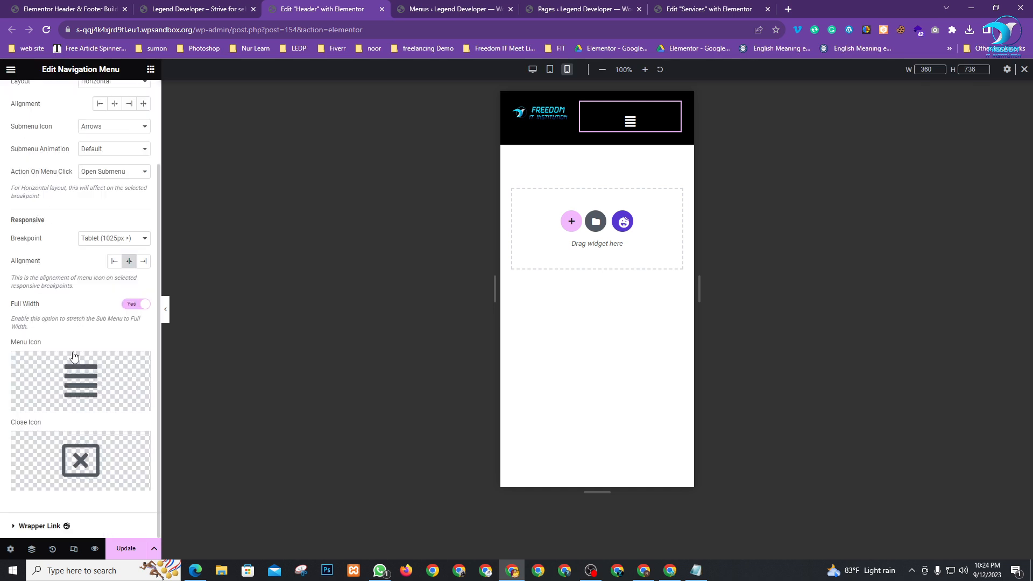
scroll(92, 232, up, 2)
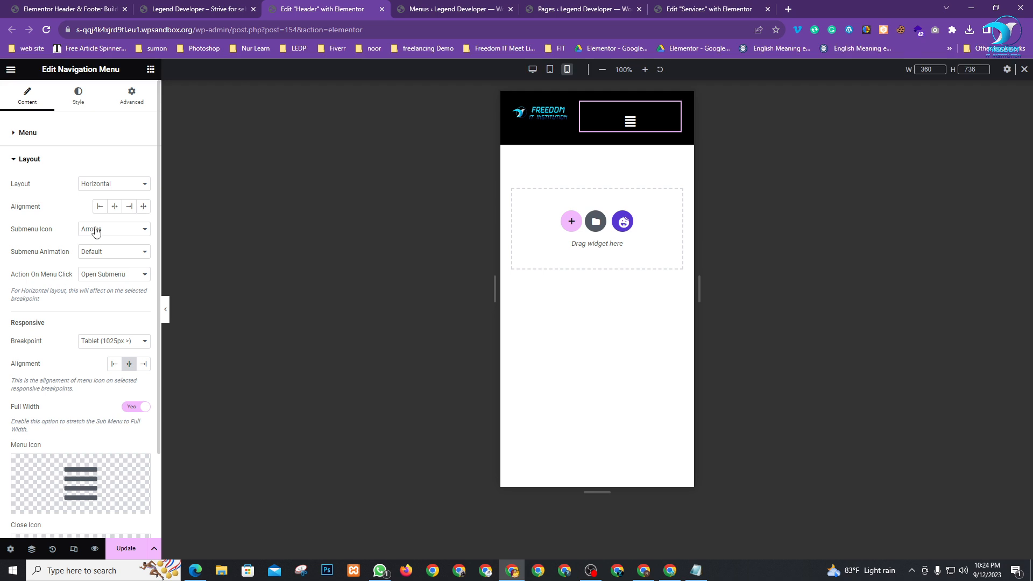
click(132, 97)
scroll(54, 470, down, 5)
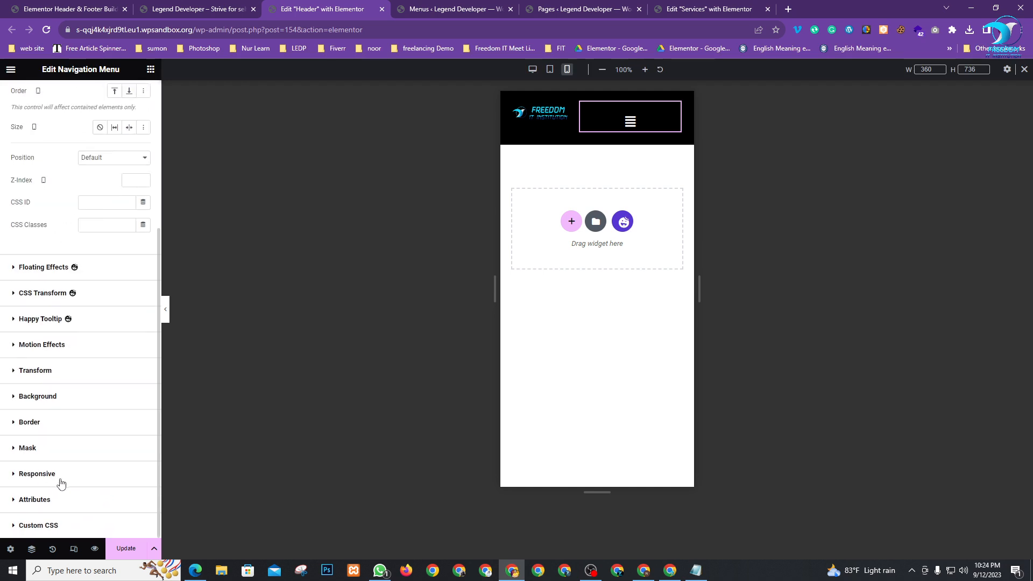
click(60, 482)
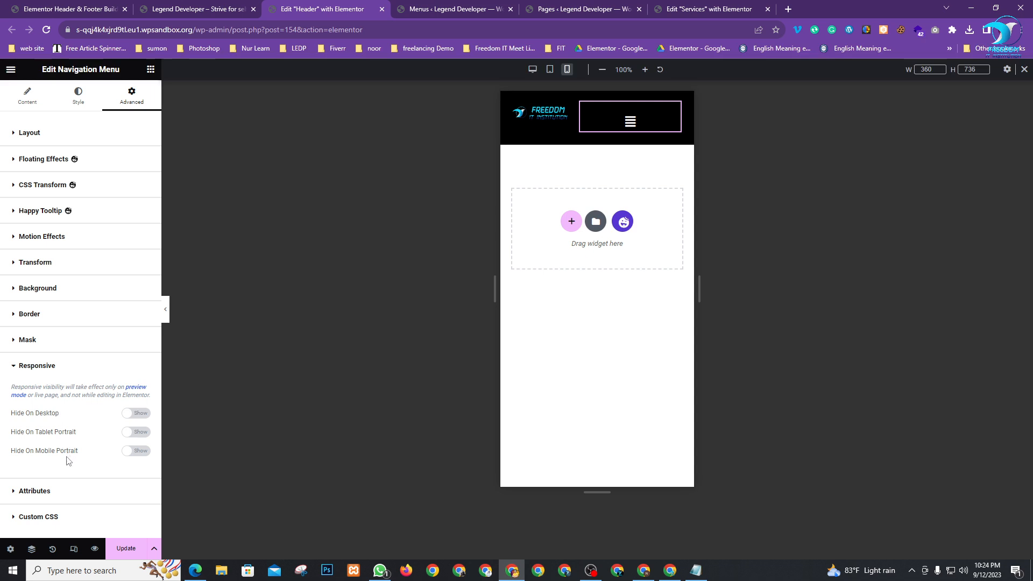
After checking the toggle icon styling, set the menu's mobile alignment to Right in Layout
click(34, 105)
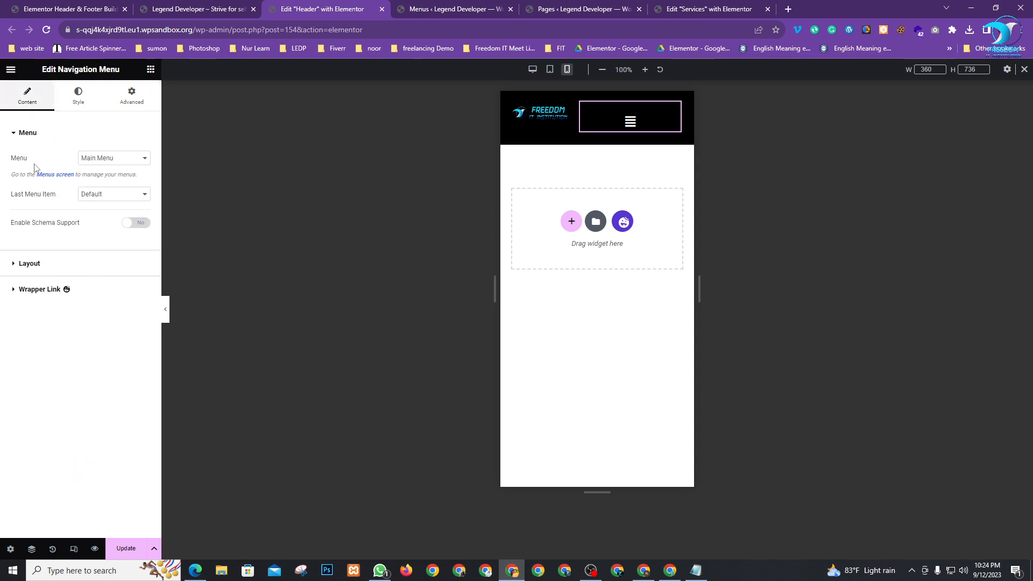
click(89, 103)
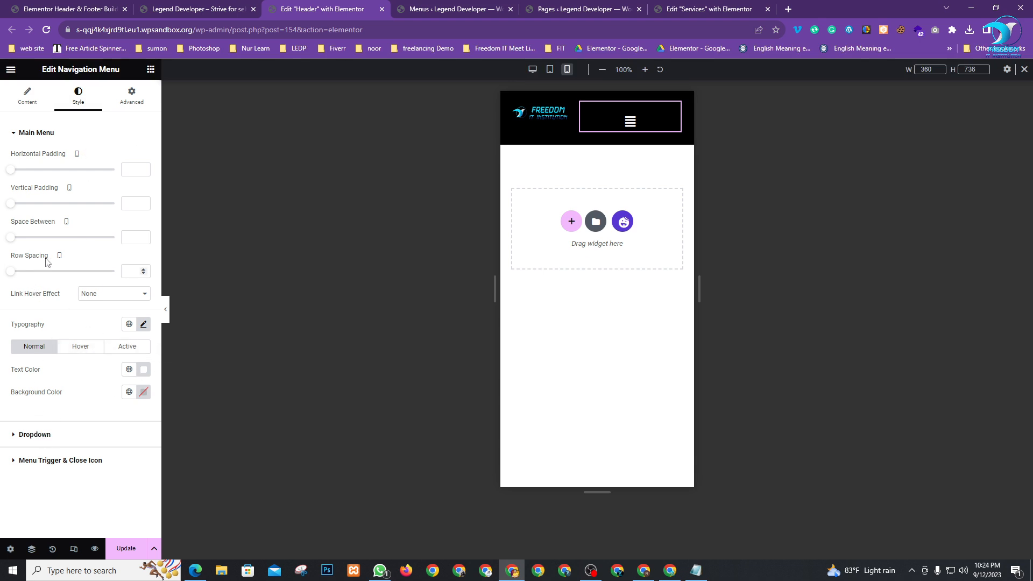
click(53, 461)
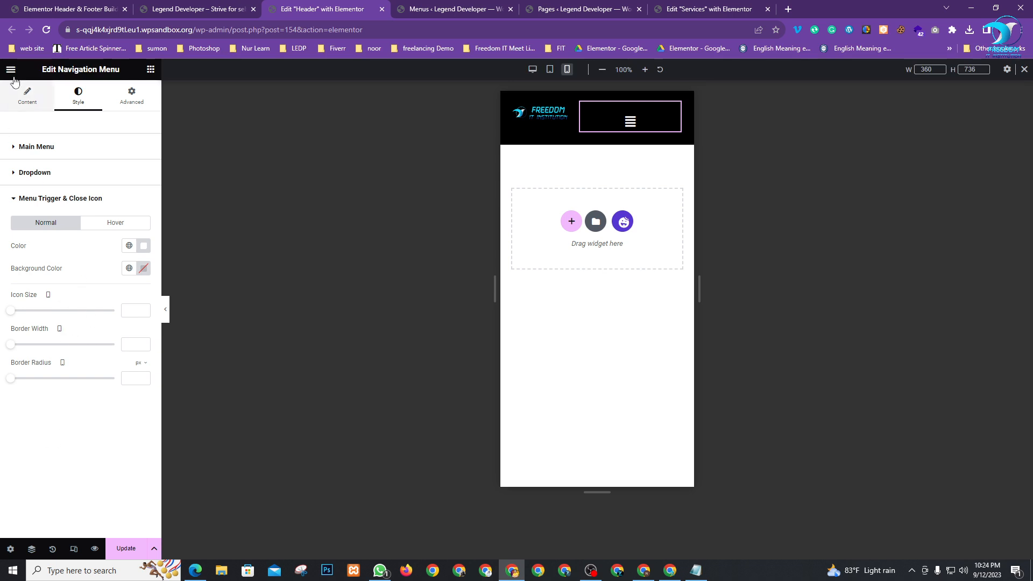
click(23, 101)
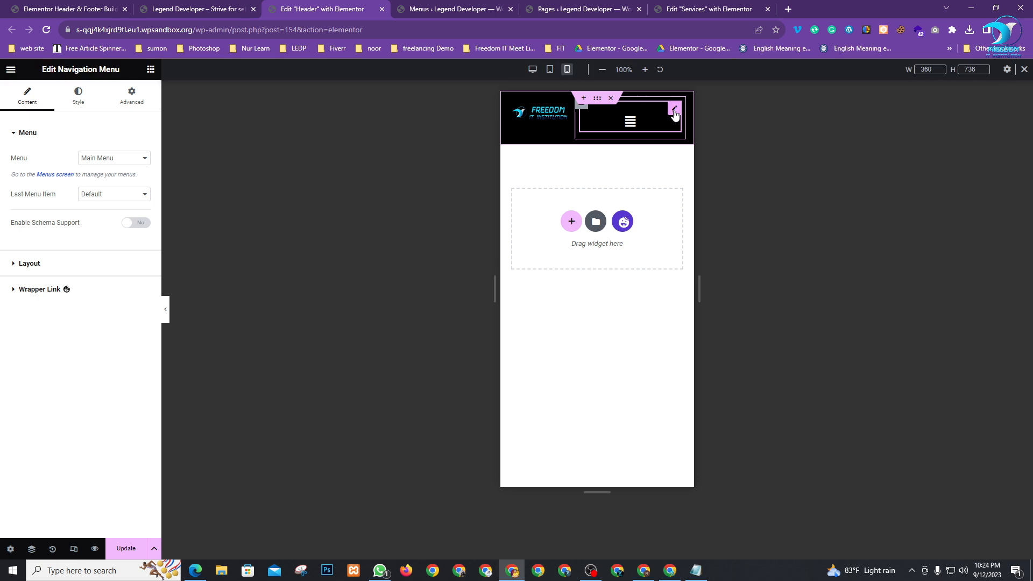
click(12, 263)
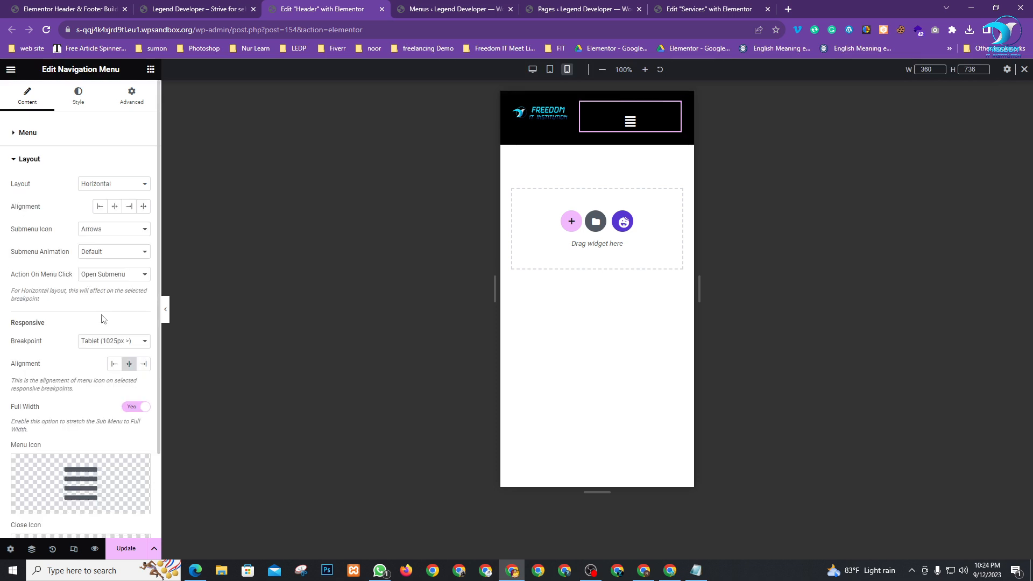
click(142, 366)
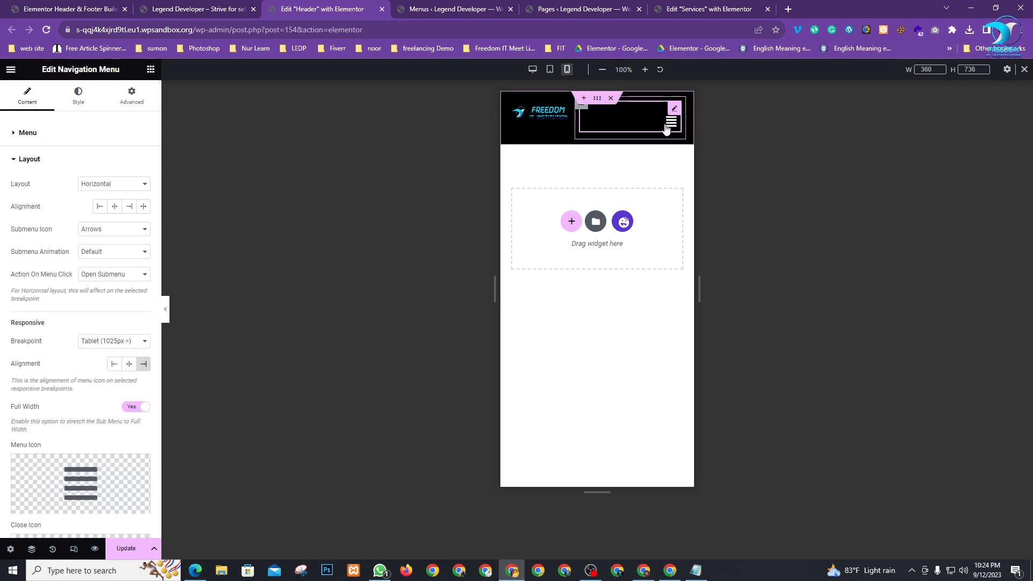
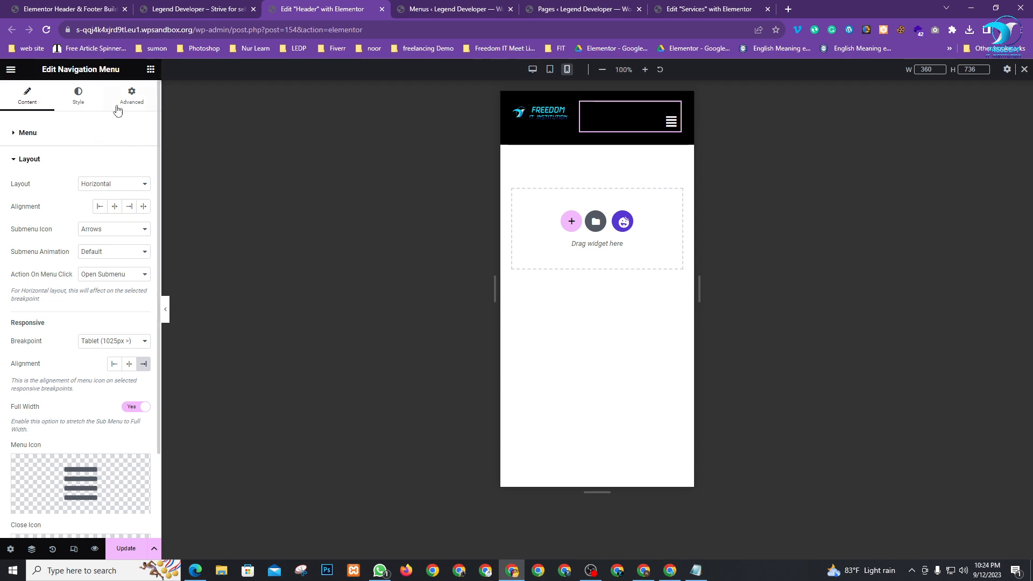
Set the nav menu's Advanced padding to 0 on all linked sides and save the header
click(131, 95)
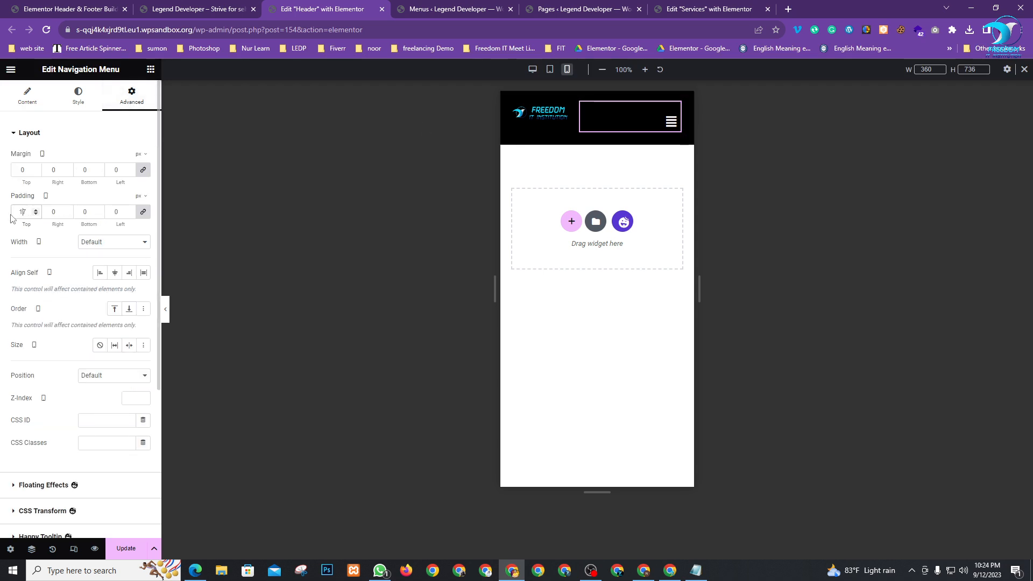
key(BackSpace)
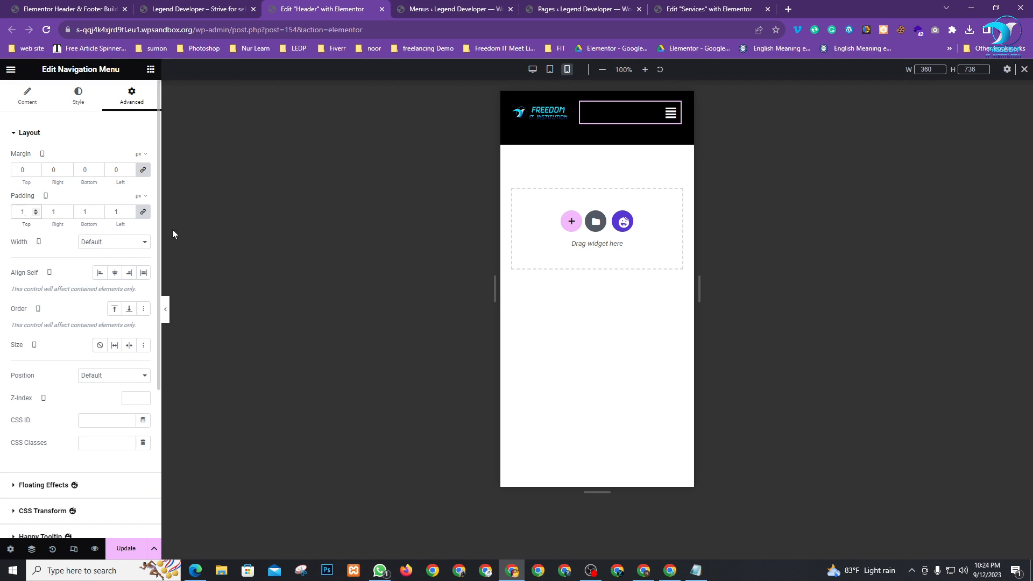
text(7)
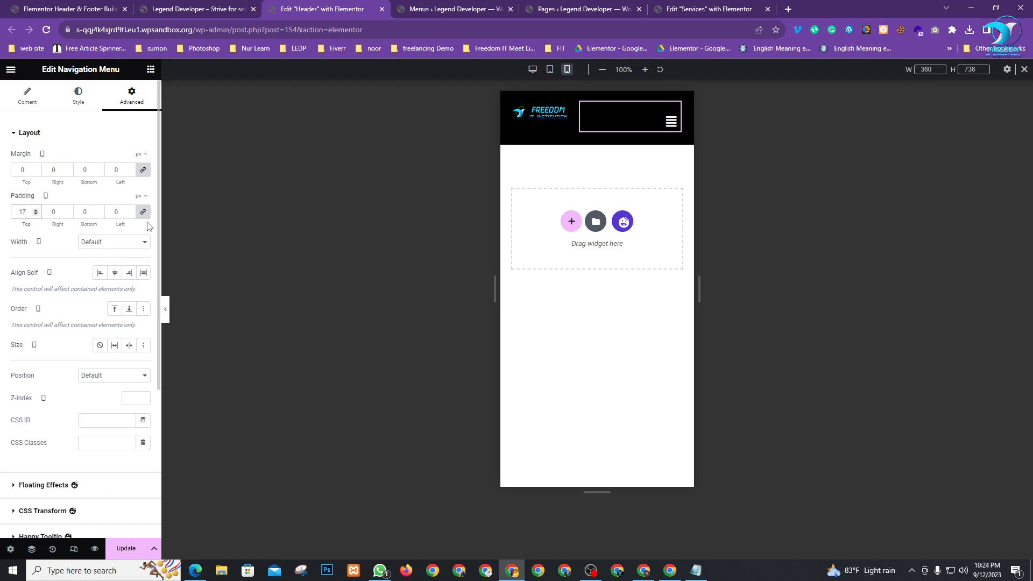
key(BackSpace)
key(BackSpace)
text(0)
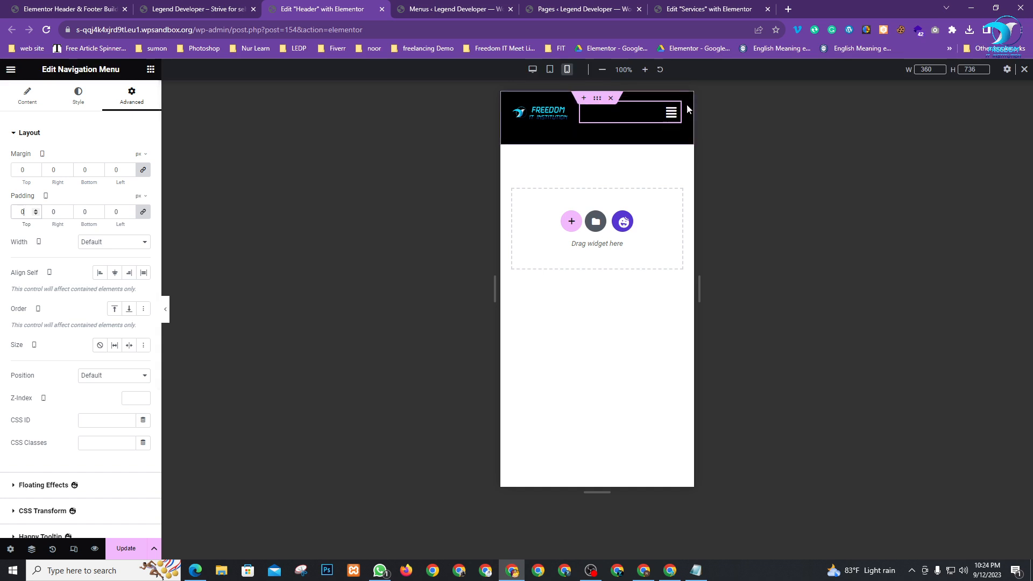
click(126, 549)
click(189, 8)
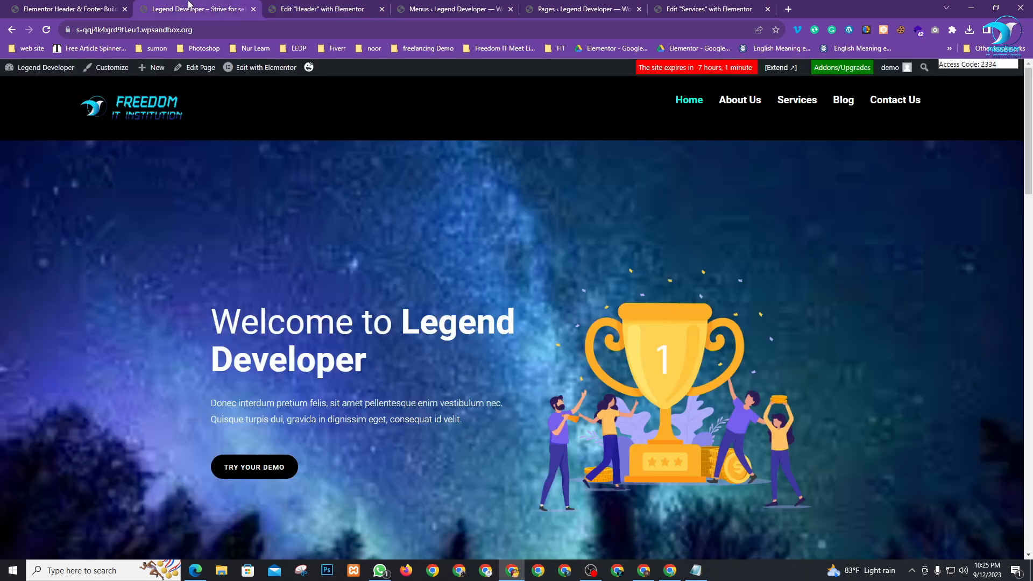
click(46, 30)
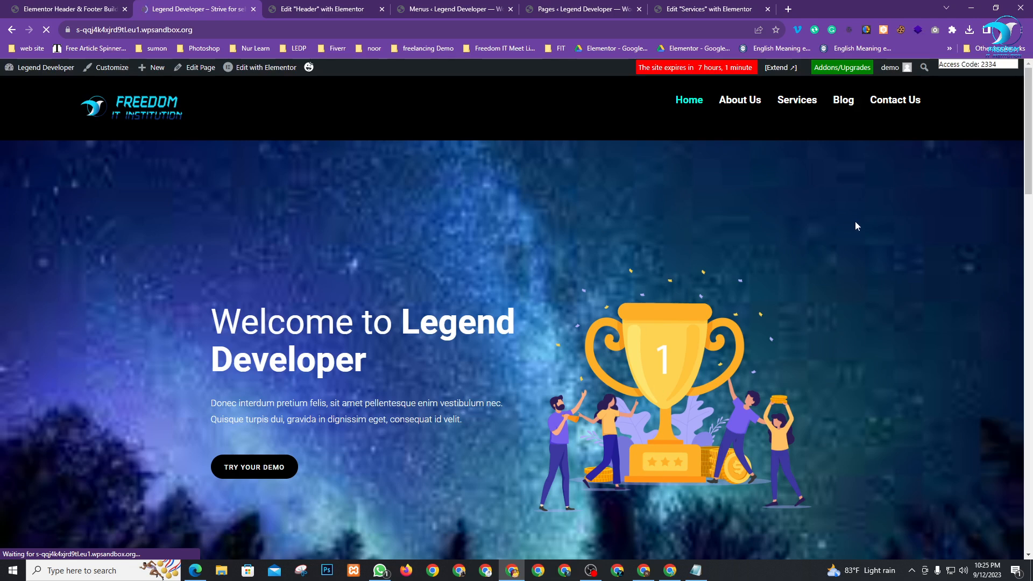
click(986, 7)
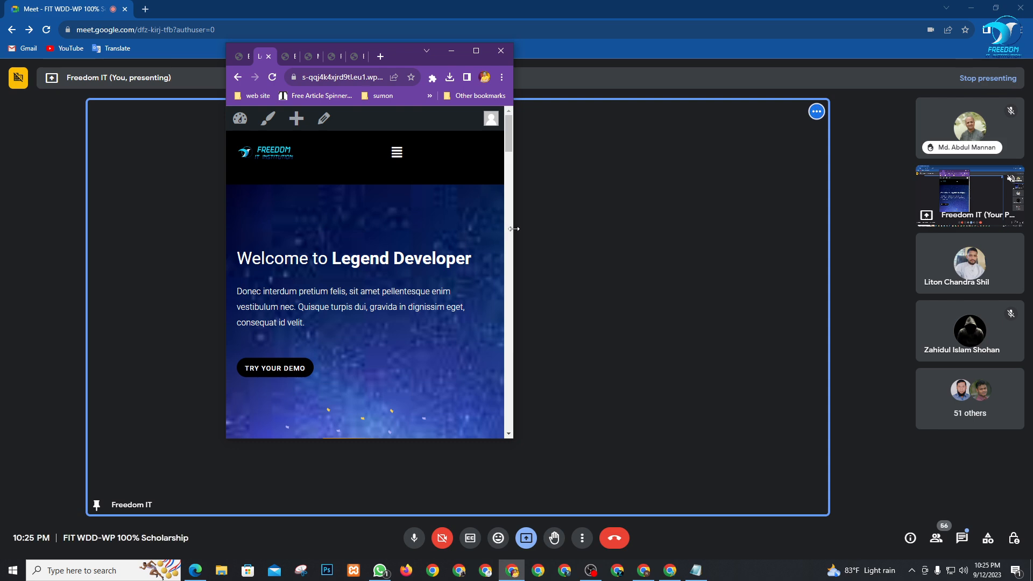
drag(516, 229, 565, 272)
scroll(472, 291, up, 2)
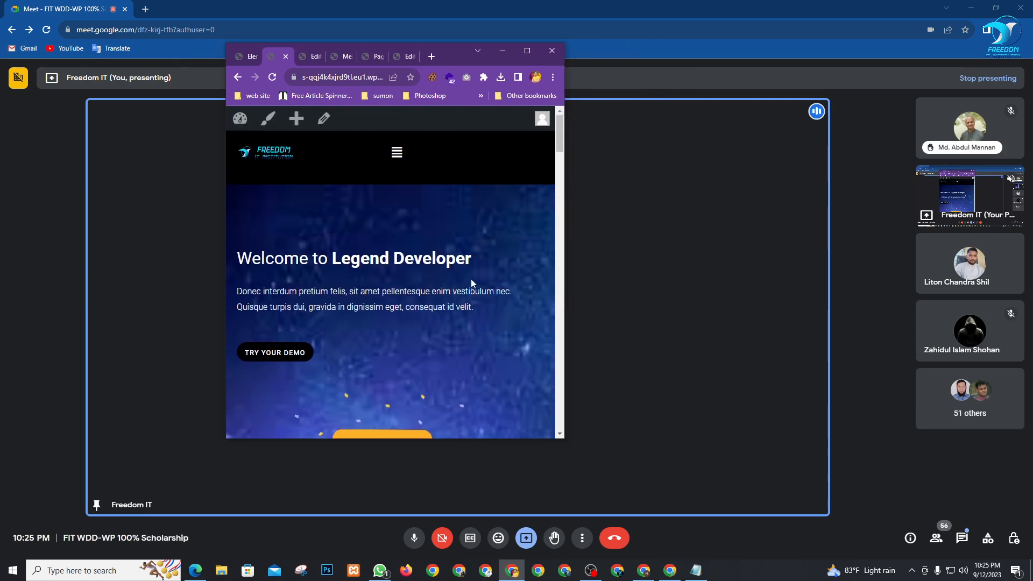
drag(565, 269, 492, 270)
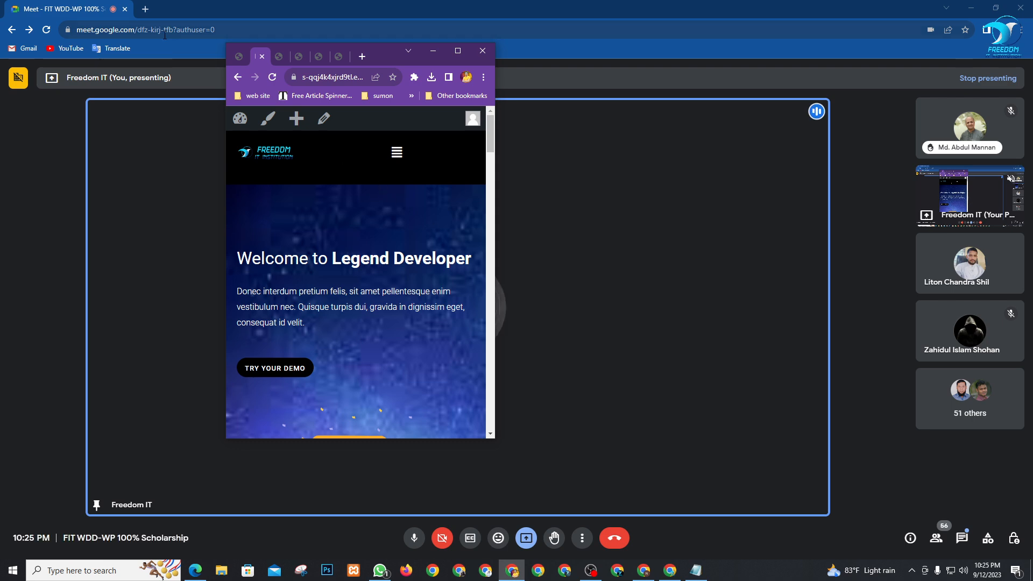
click(461, 56)
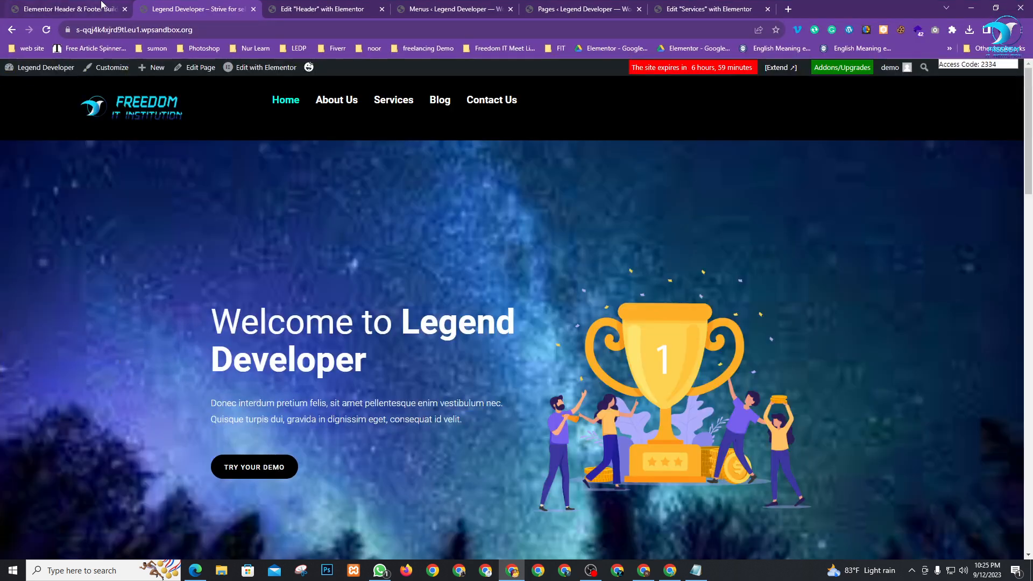
click(69, 6)
click(323, 9)
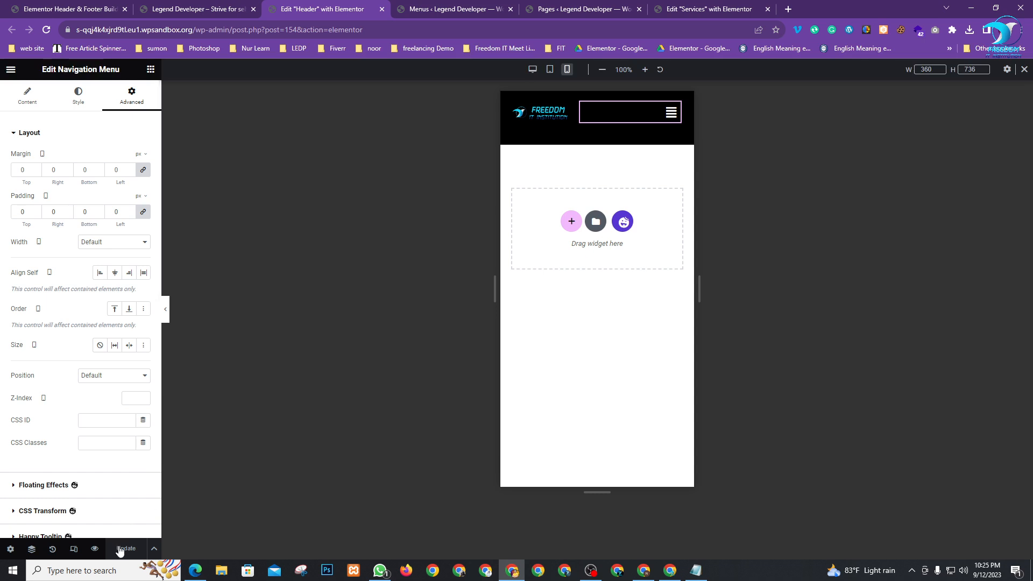
In the Tablet preview, widen the nav menu box leftward so it sits beside the logo
click(550, 78)
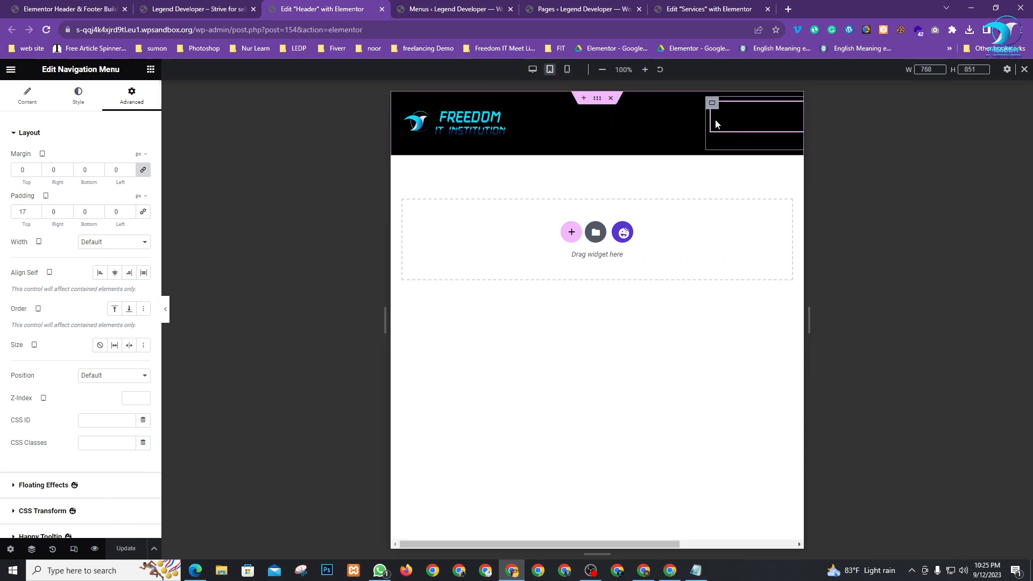
drag(716, 126, 659, 131)
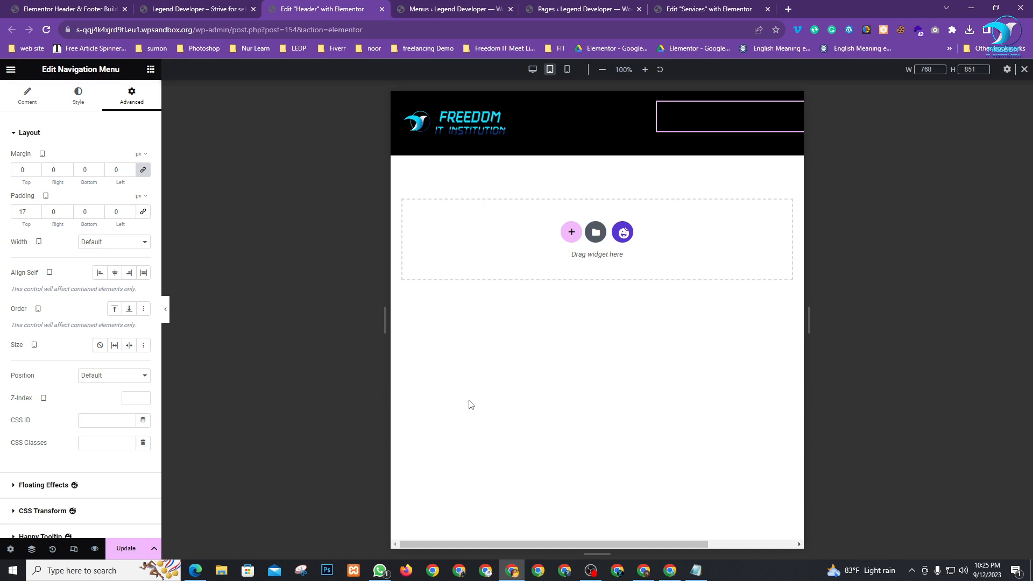
key(ctrl+z)
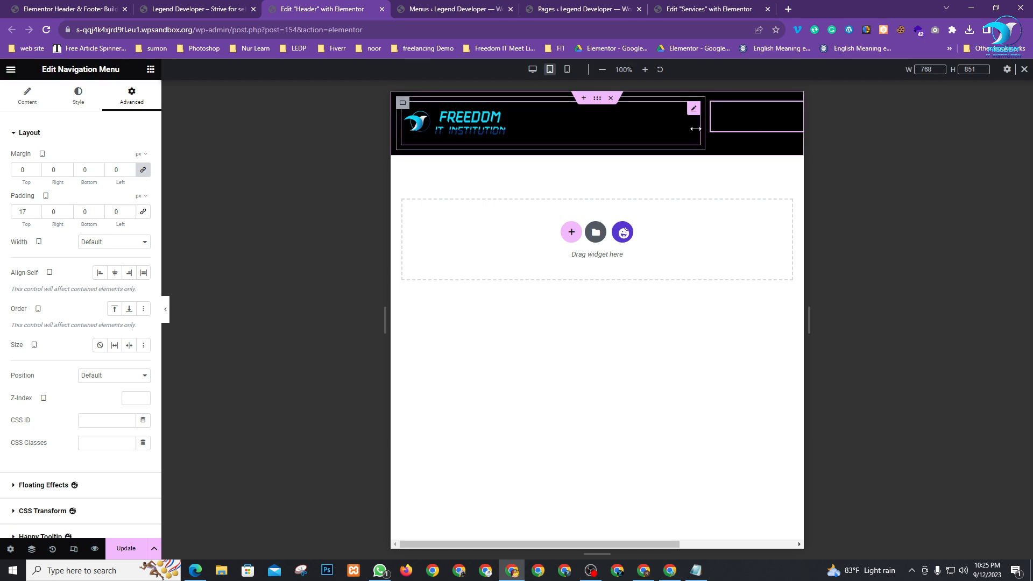
drag(708, 128, 522, 153)
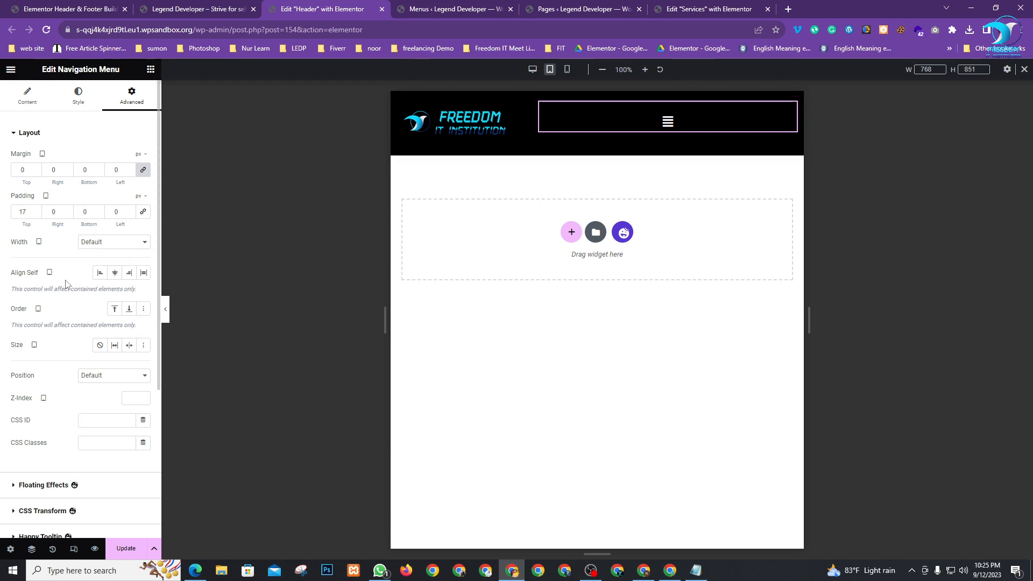
scroll(85, 415, down, 4)
scroll(89, 418, up, 5)
Set the menu's Responsive Alignment to Right so the hamburger sits at the right edge, and save
click(29, 104)
click(32, 264)
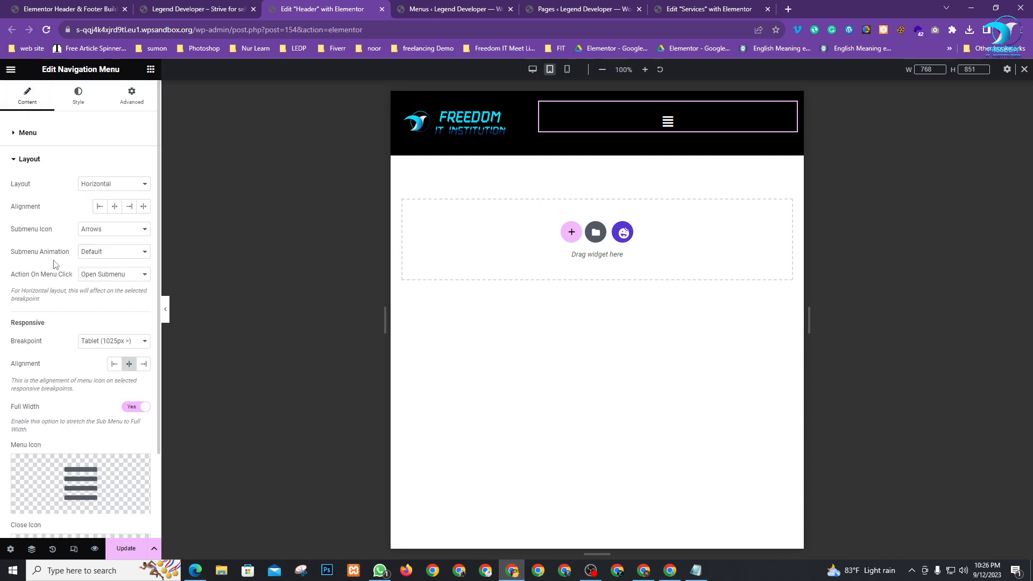
click(144, 364)
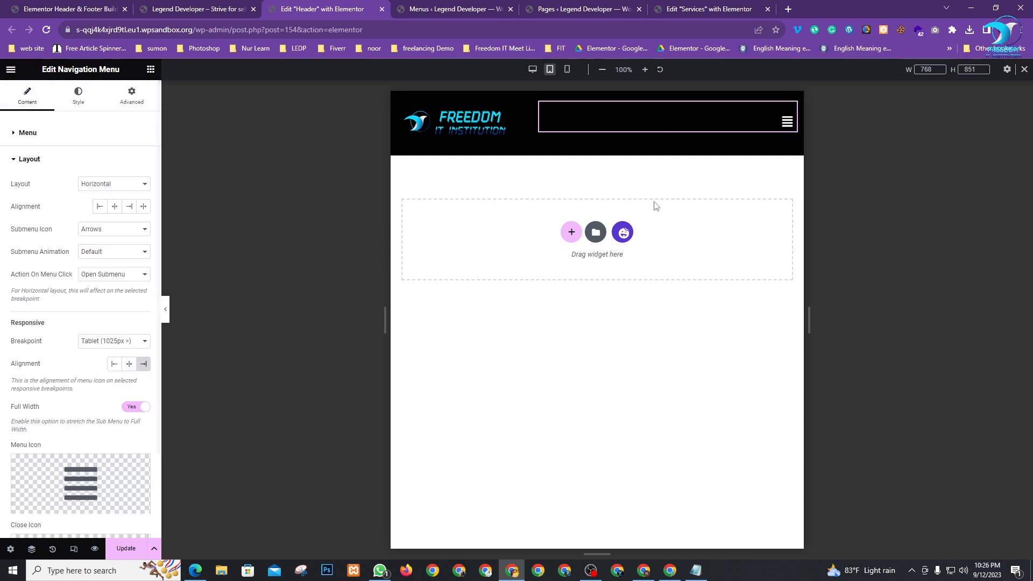
click(126, 548)
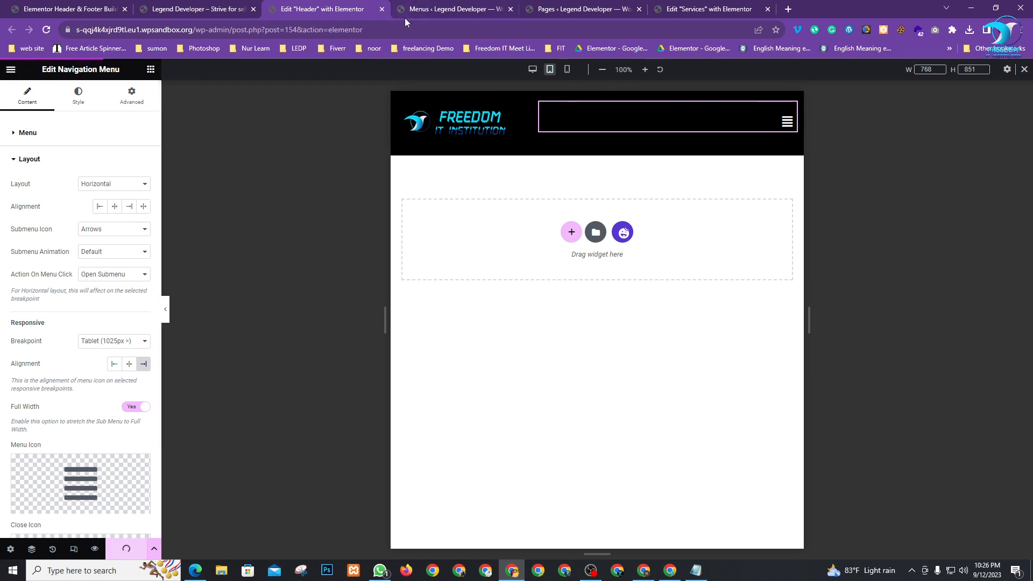
click(567, 69)
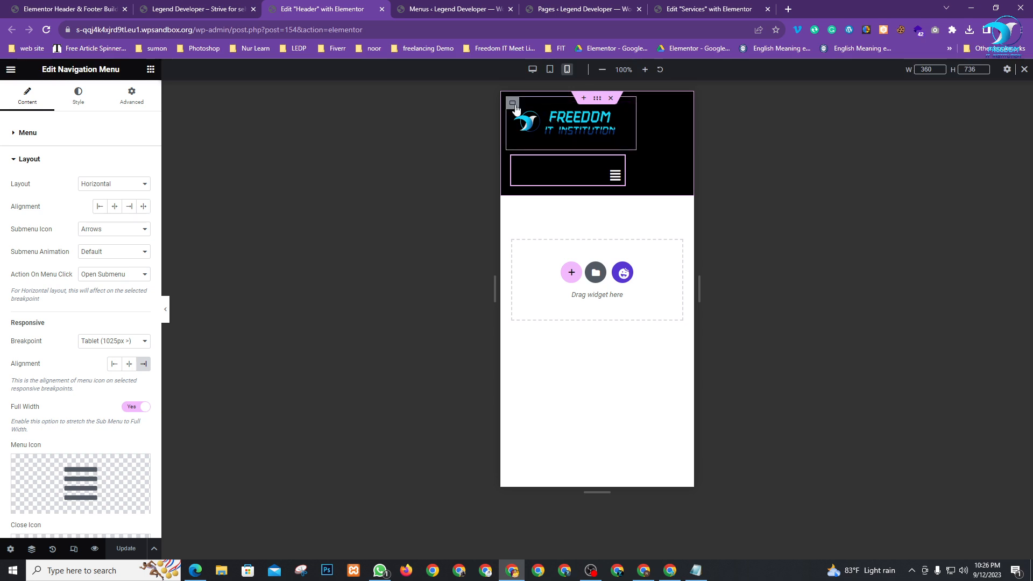
Set the logo container's width to 80% on mobile
click(514, 105)
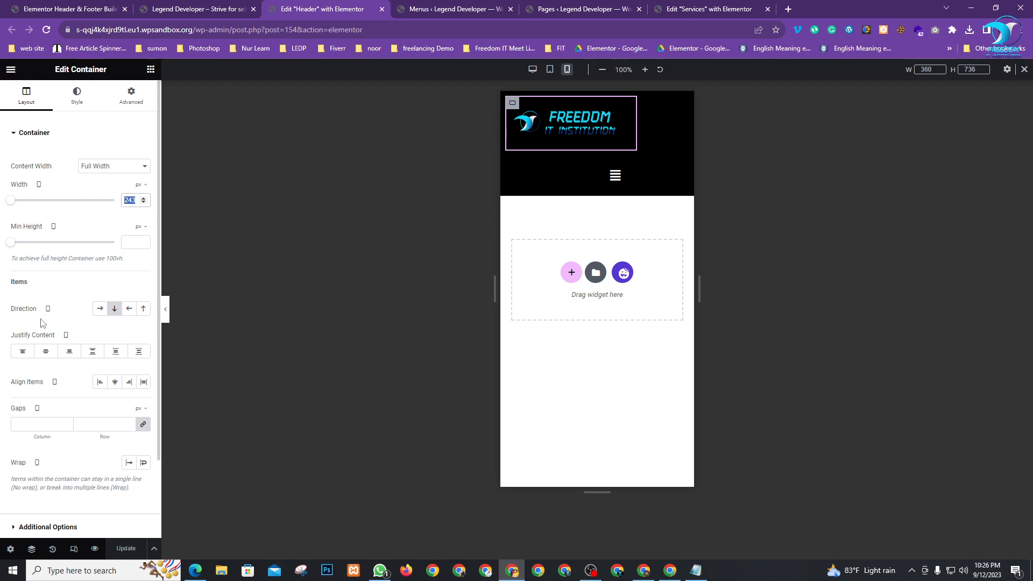
scroll(61, 380, down, 2)
scroll(74, 417, up, 2)
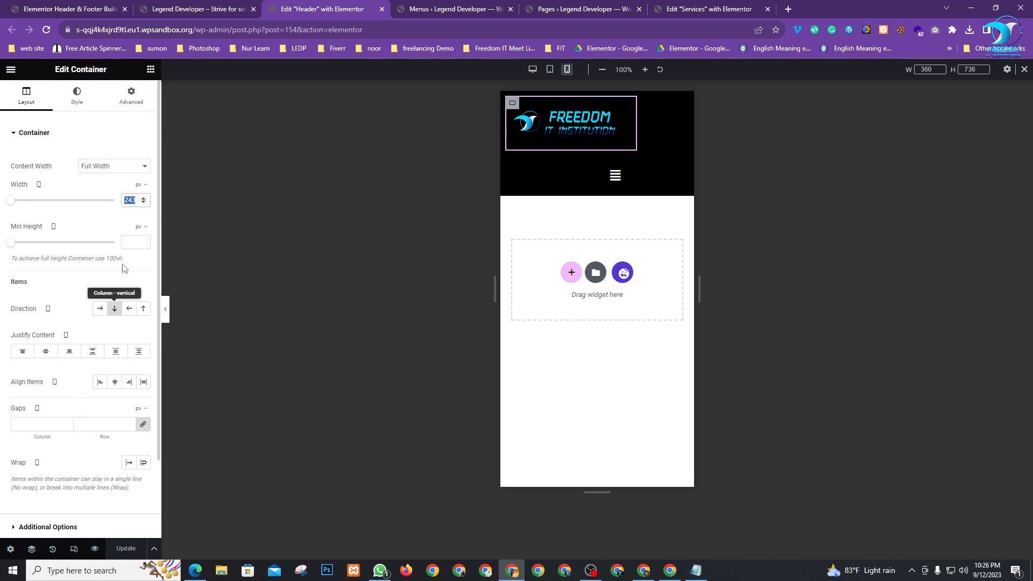
click(146, 188)
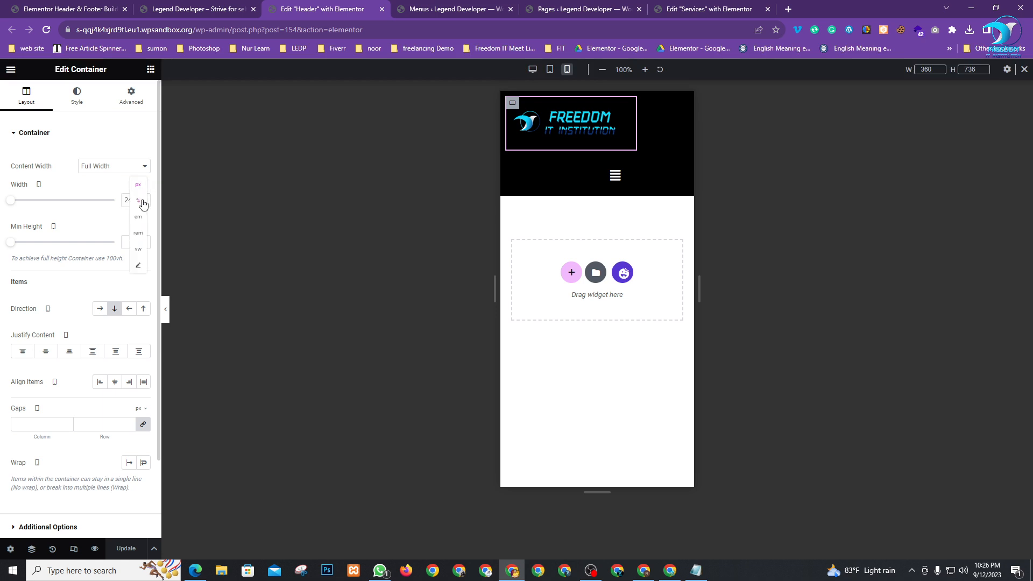
click(142, 202)
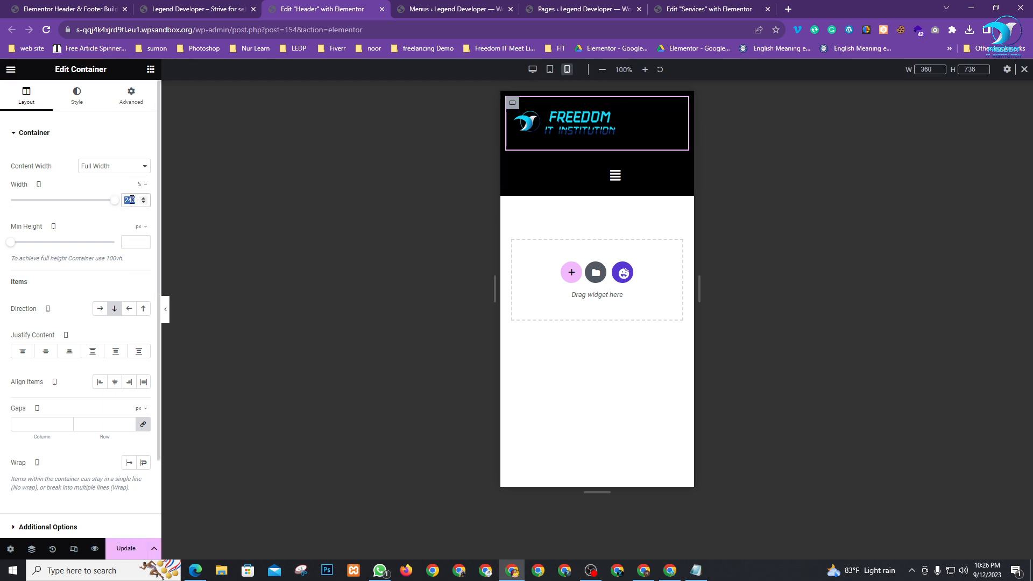
text(80)
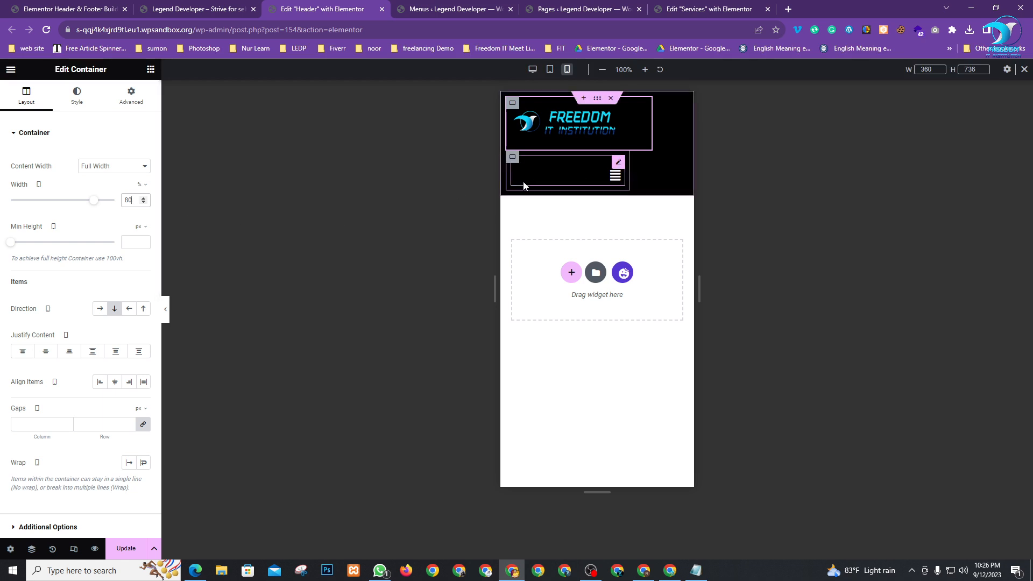
Set the menu container's width to 20% and save the header
click(524, 185)
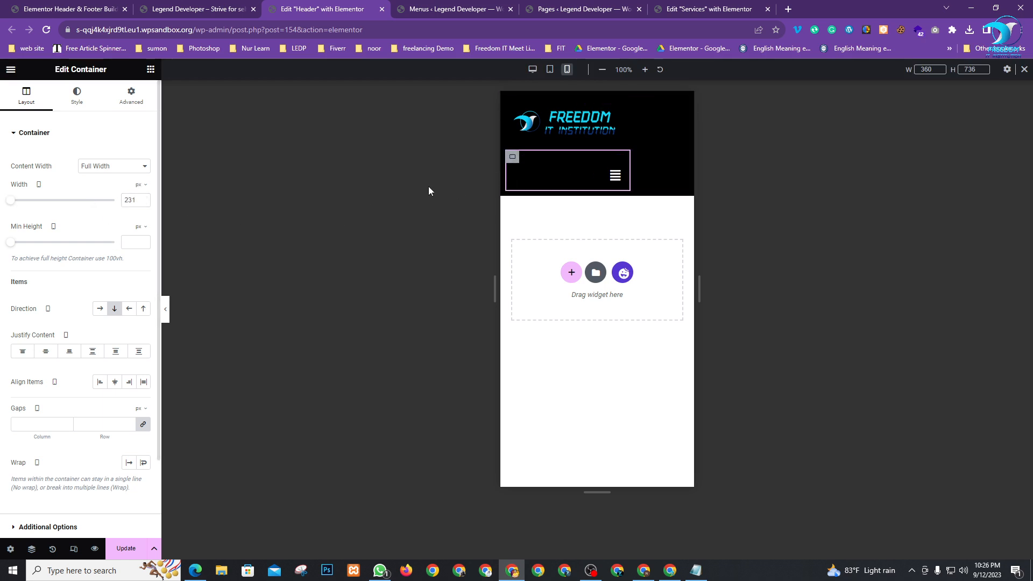
click(140, 184)
click(143, 204)
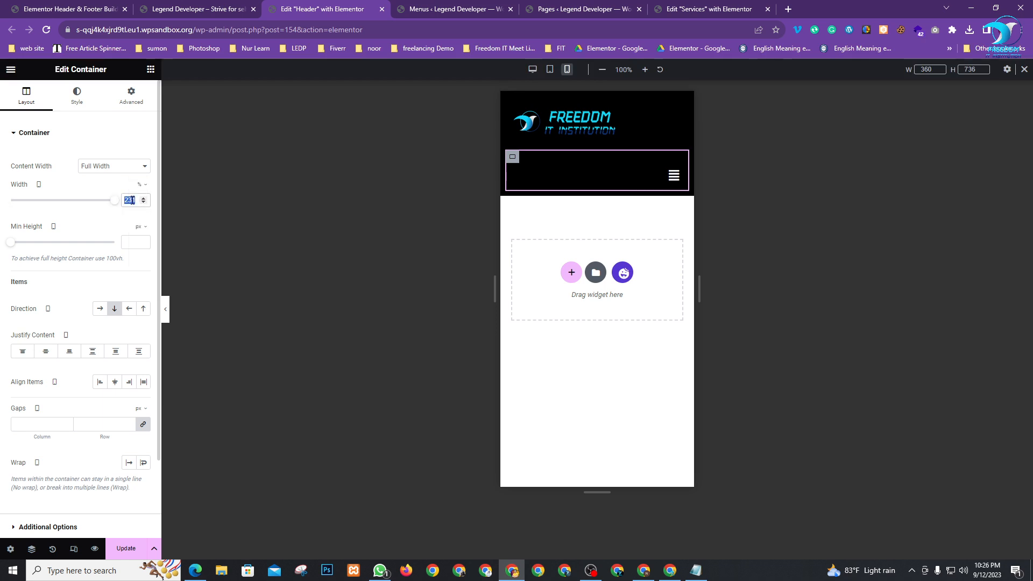
text(20)
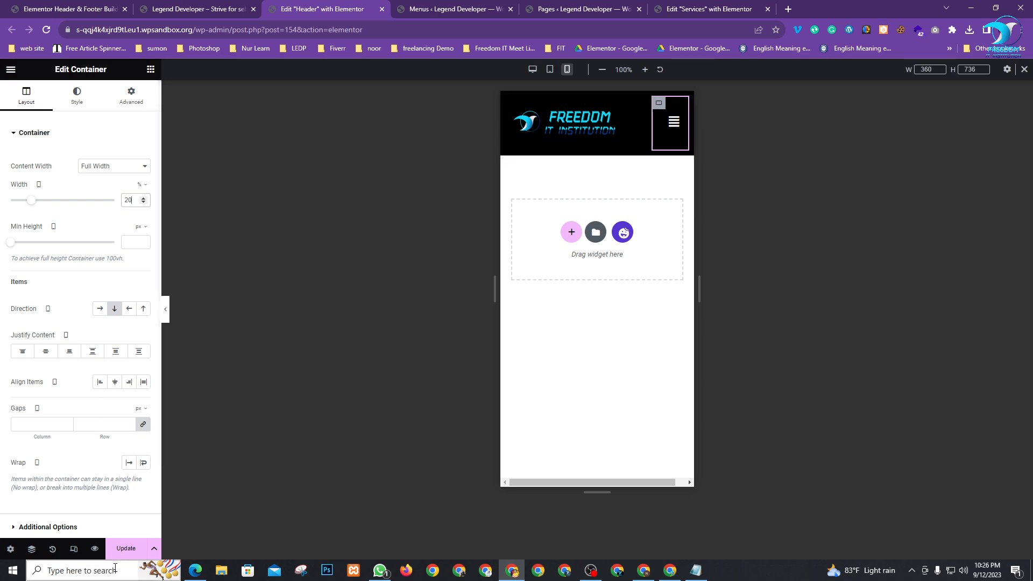
click(128, 549)
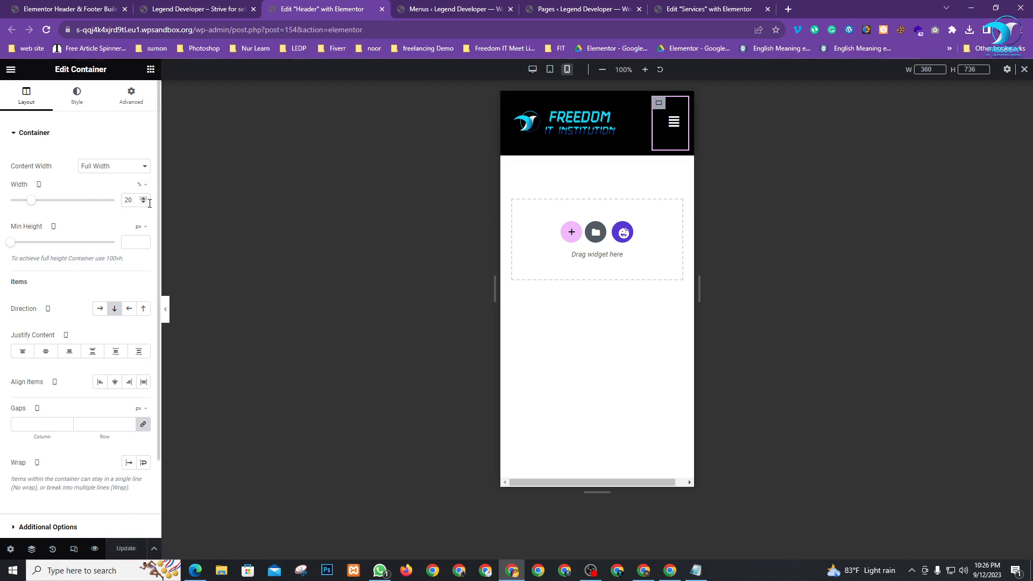
click(550, 69)
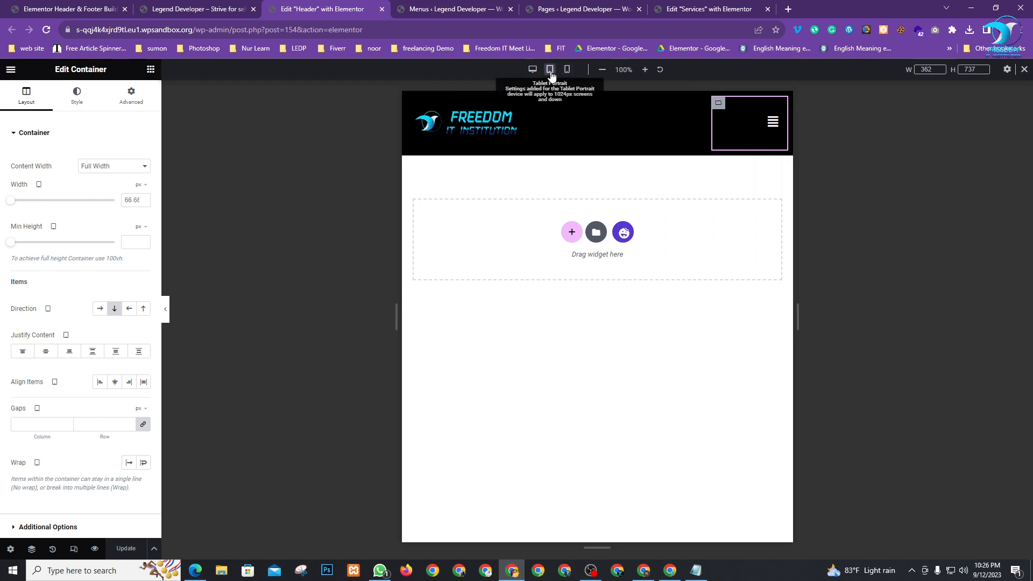
On tablet, switch the container widths to percent, giving the logo container 80% and the menu a narrow right box
click(141, 185)
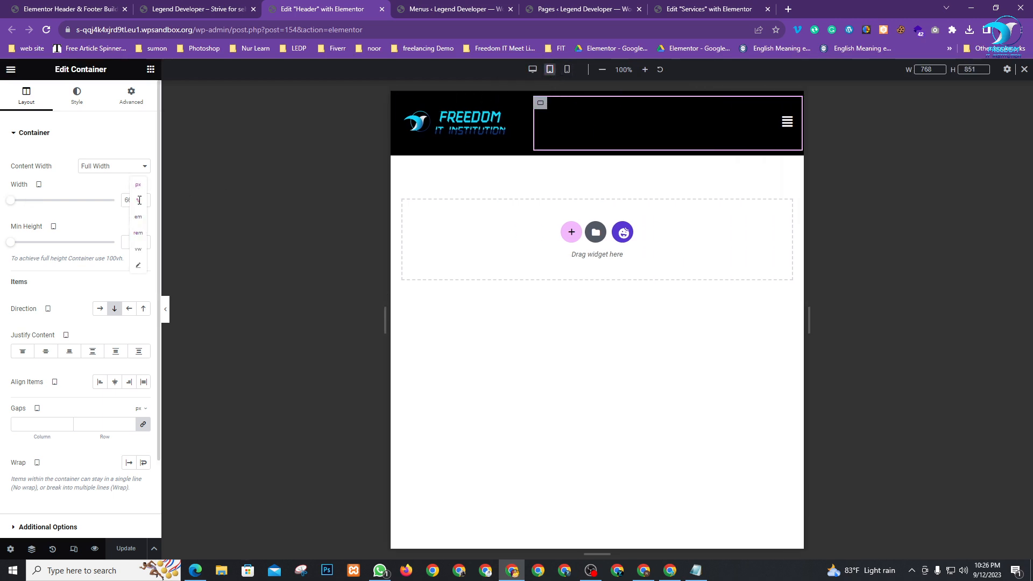
click(139, 201)
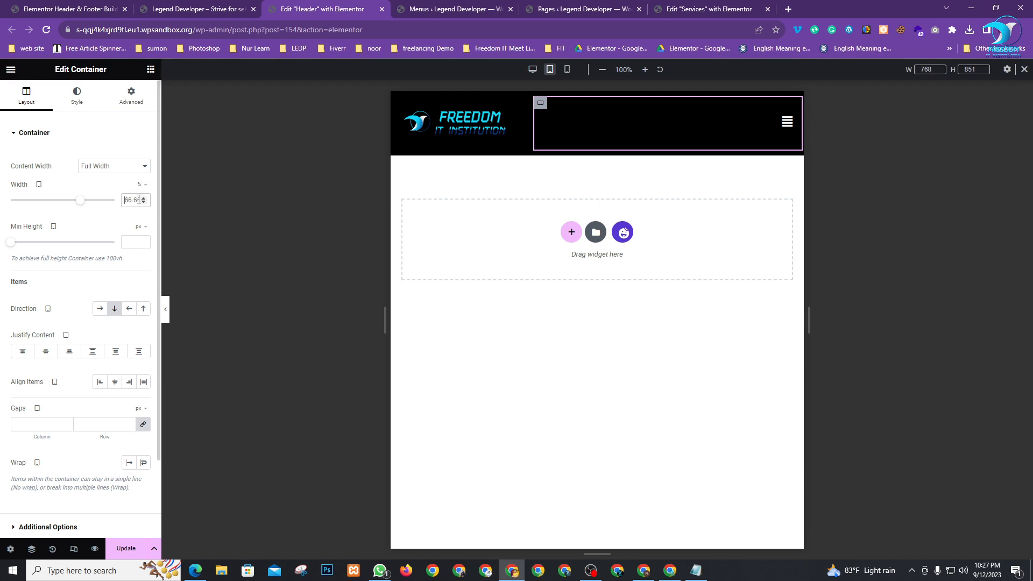
text(80)
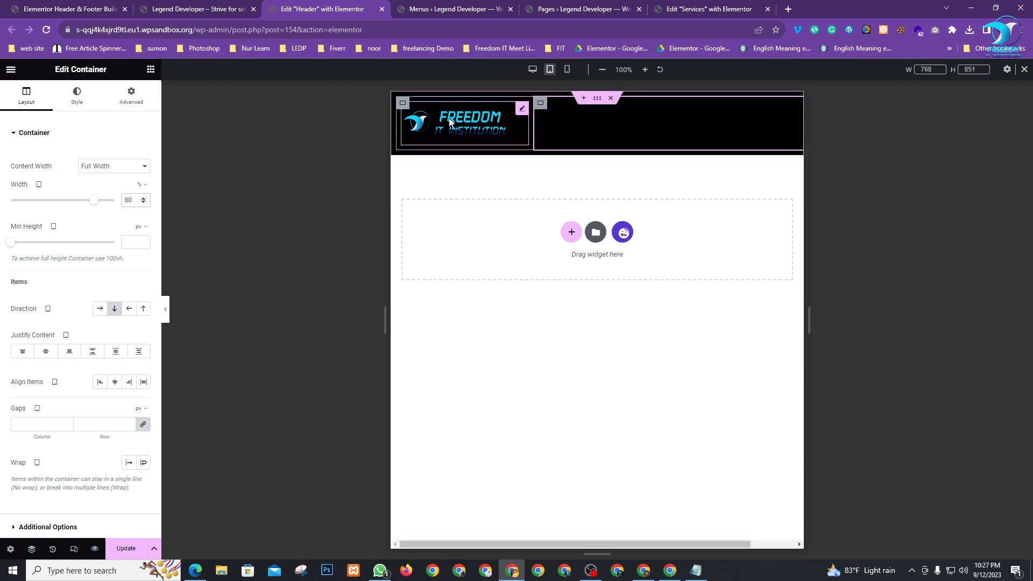
click(406, 110)
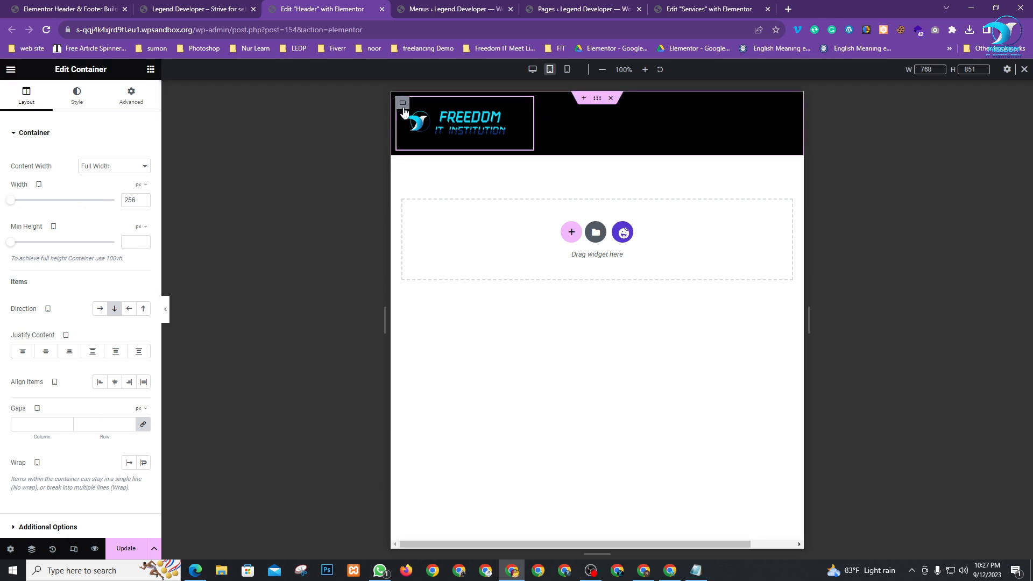
click(138, 184)
click(141, 203)
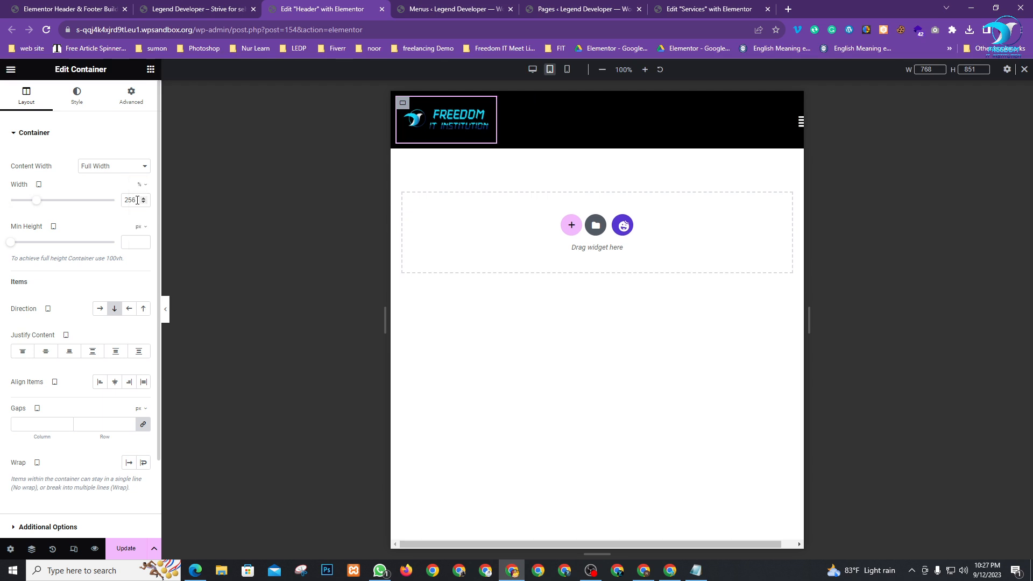
text(80)
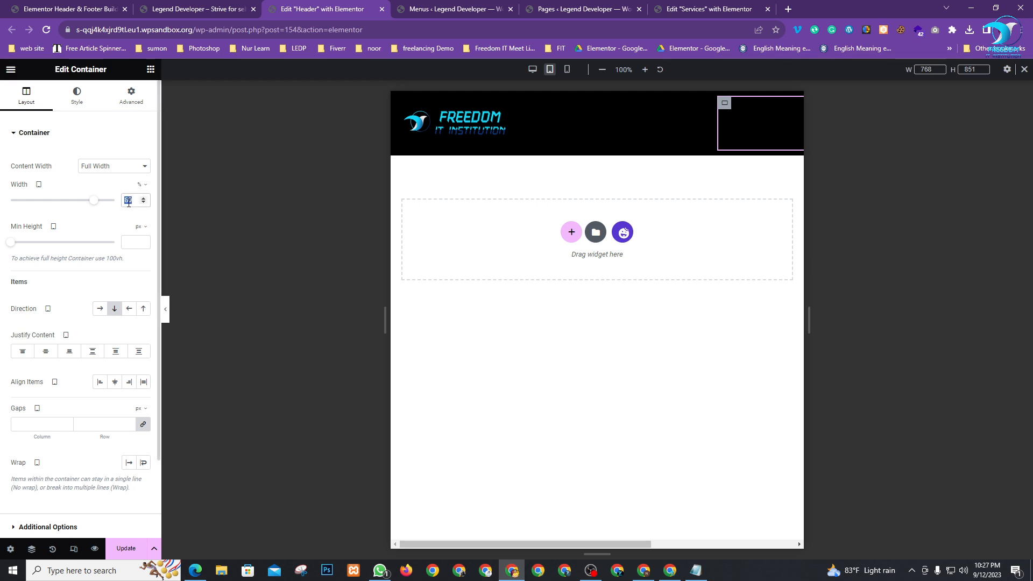
text(20)
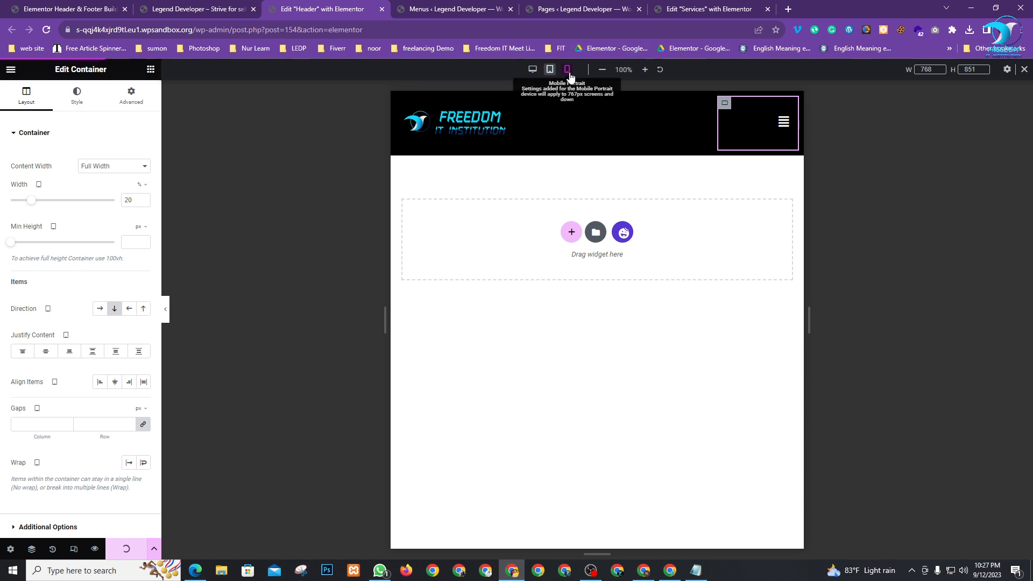
On desktop, set the Nav Menu's Responsive Alignment and Layout Alignment to Right, then save
click(535, 73)
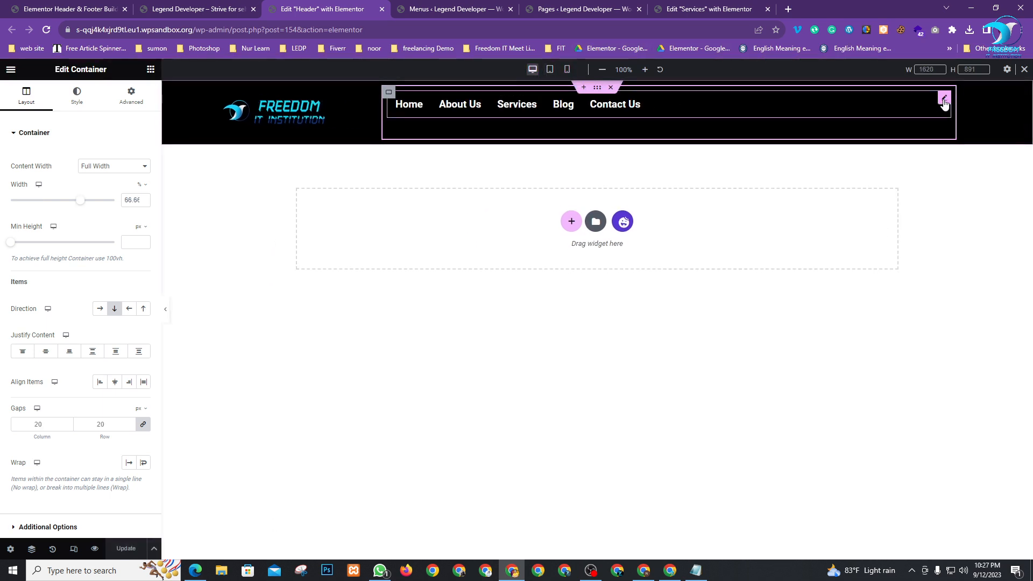
click(944, 100)
click(60, 264)
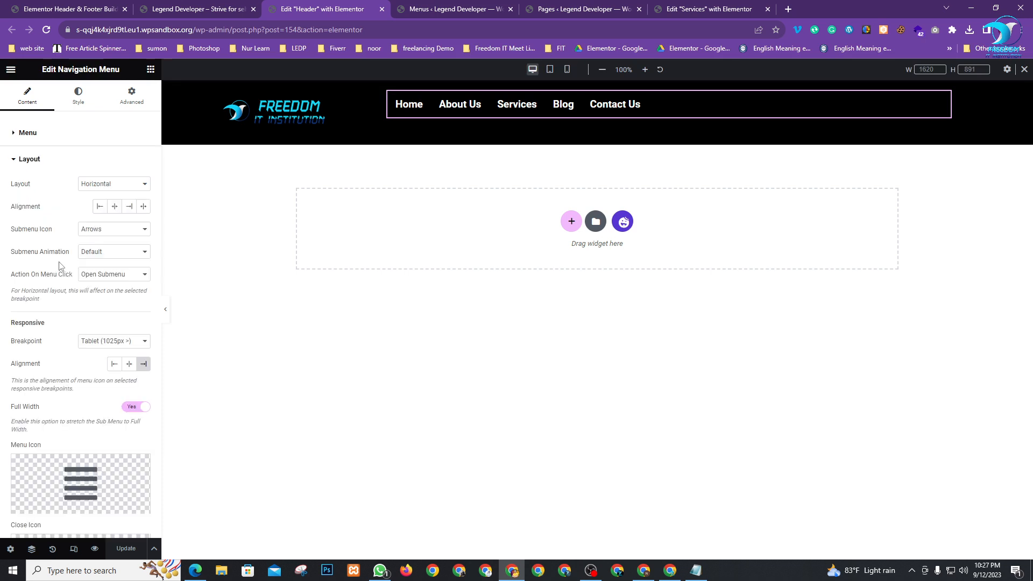
click(143, 365)
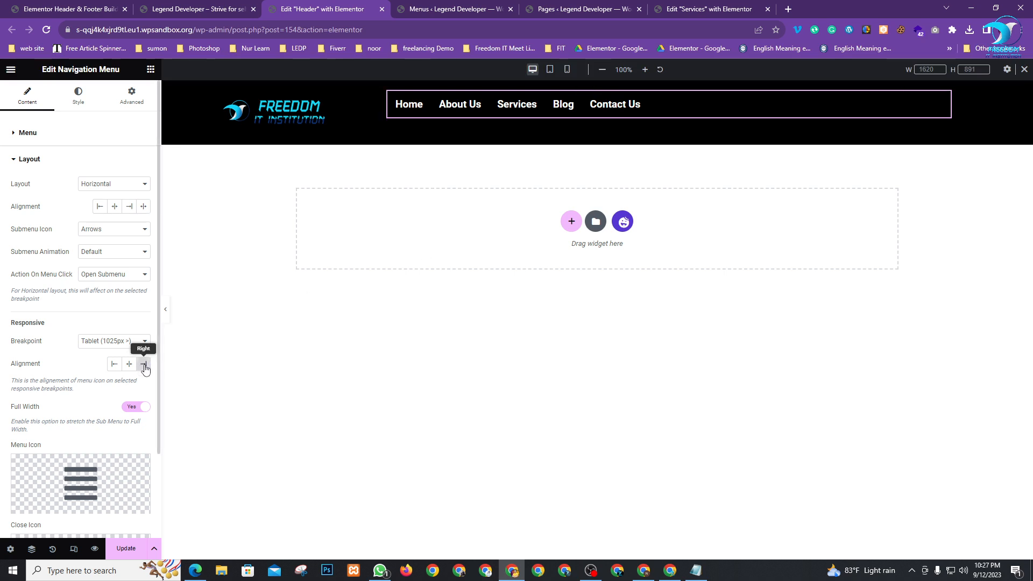
click(130, 209)
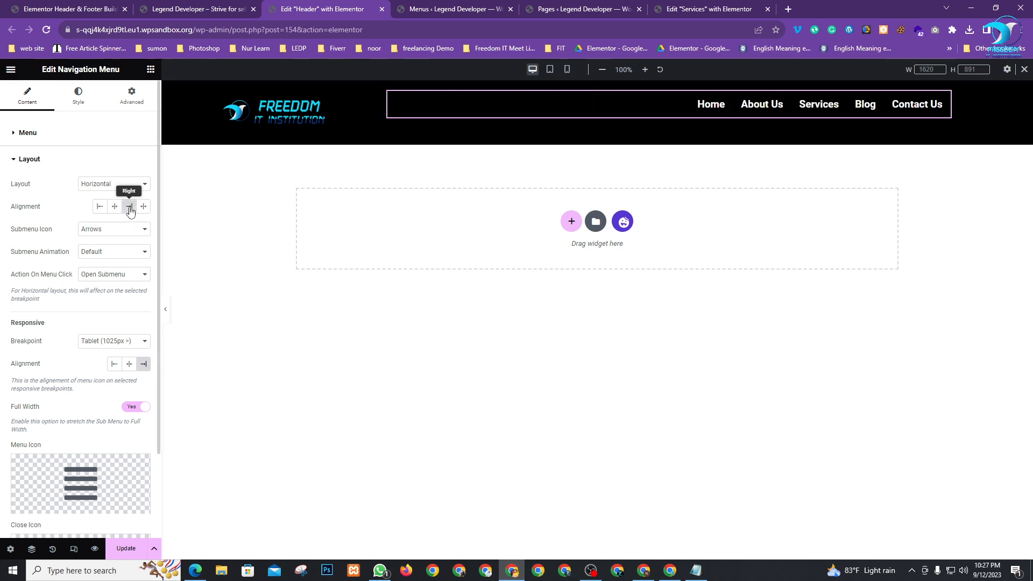
click(133, 554)
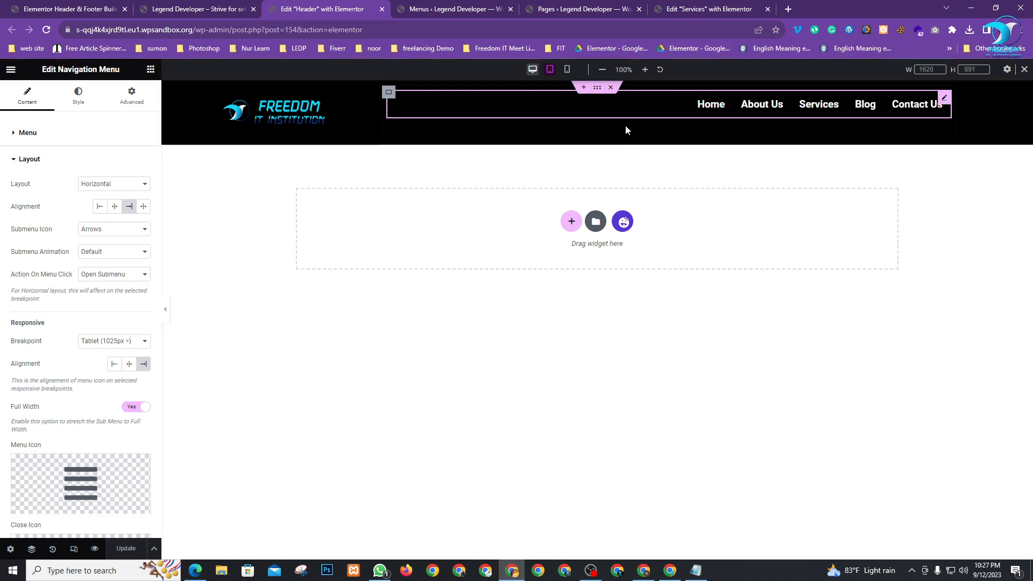
Check the header in Tablet, Mobile and Desktop previews
click(549, 69)
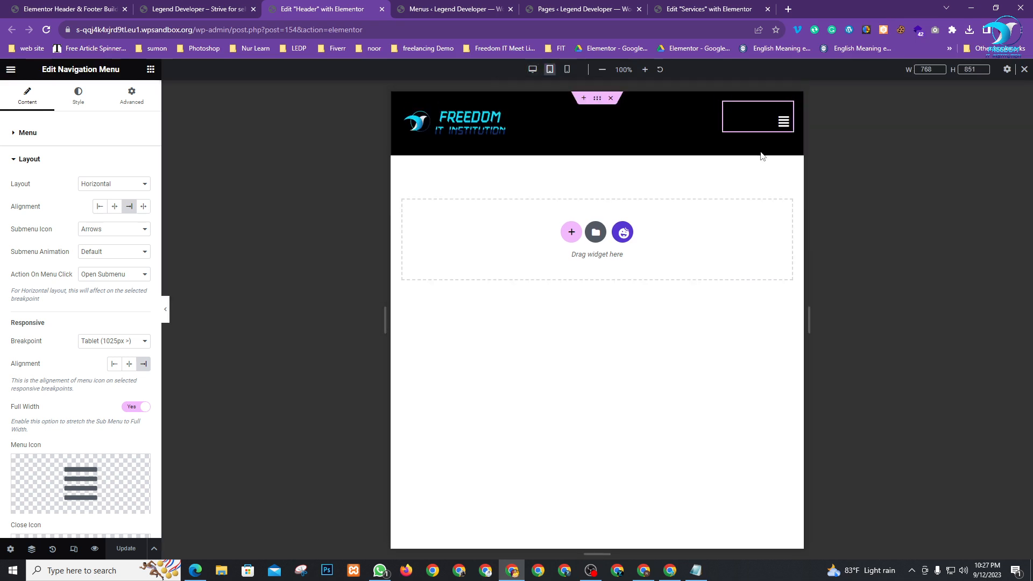
click(567, 70)
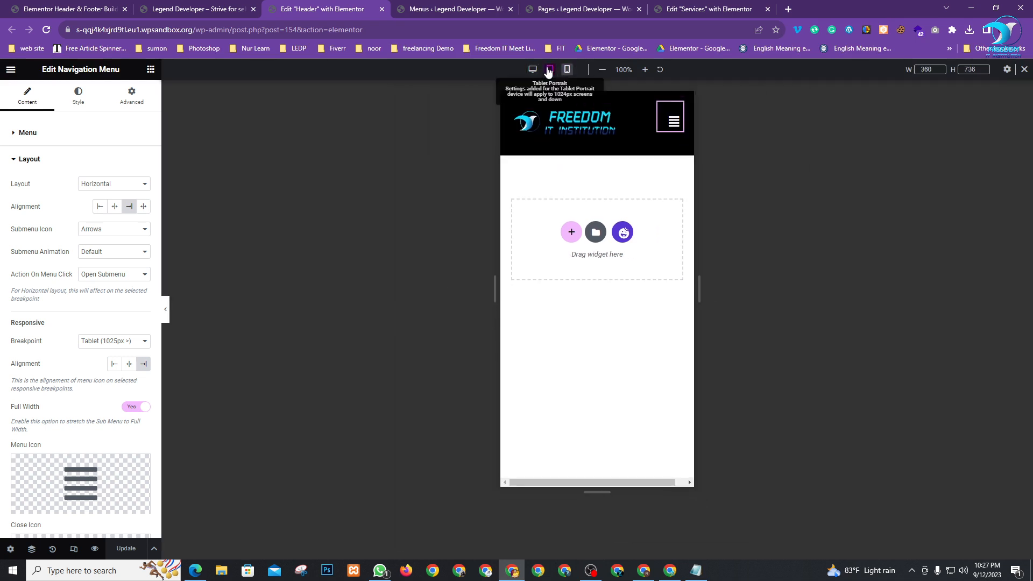
click(549, 69)
click(535, 73)
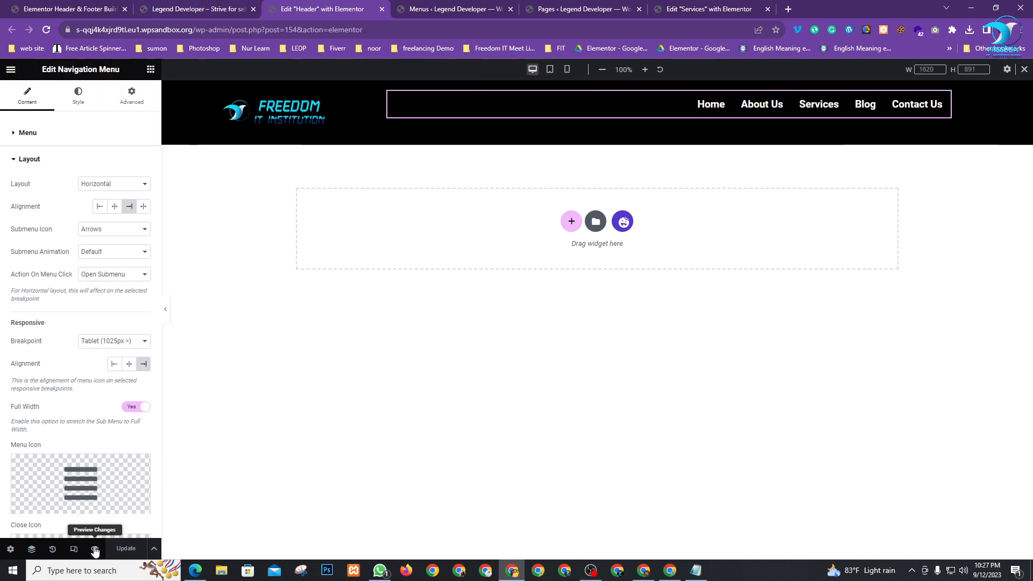
Open a live preview of the header and resize the browser window to test the hamburger layout
click(94, 550)
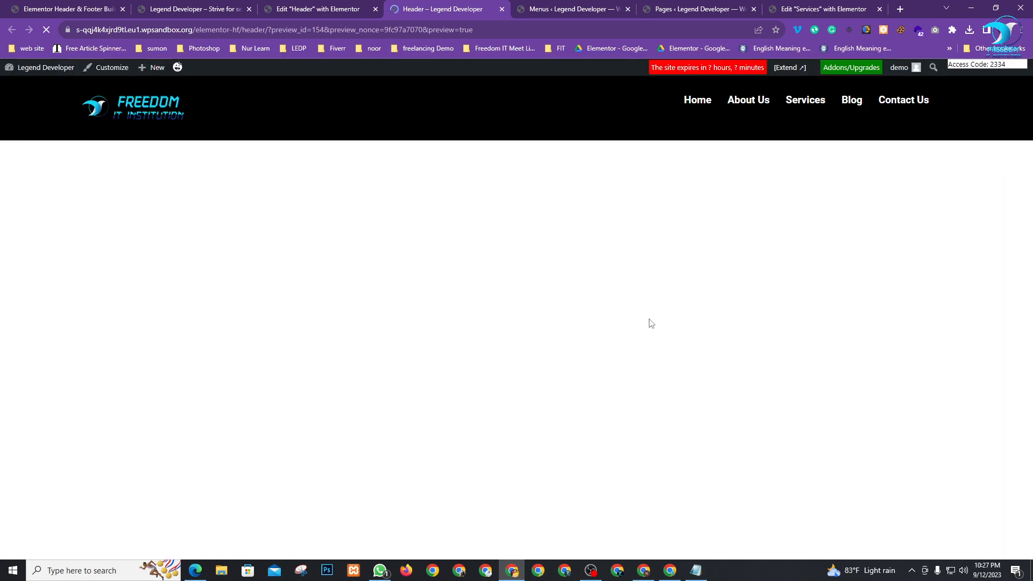
click(996, 7)
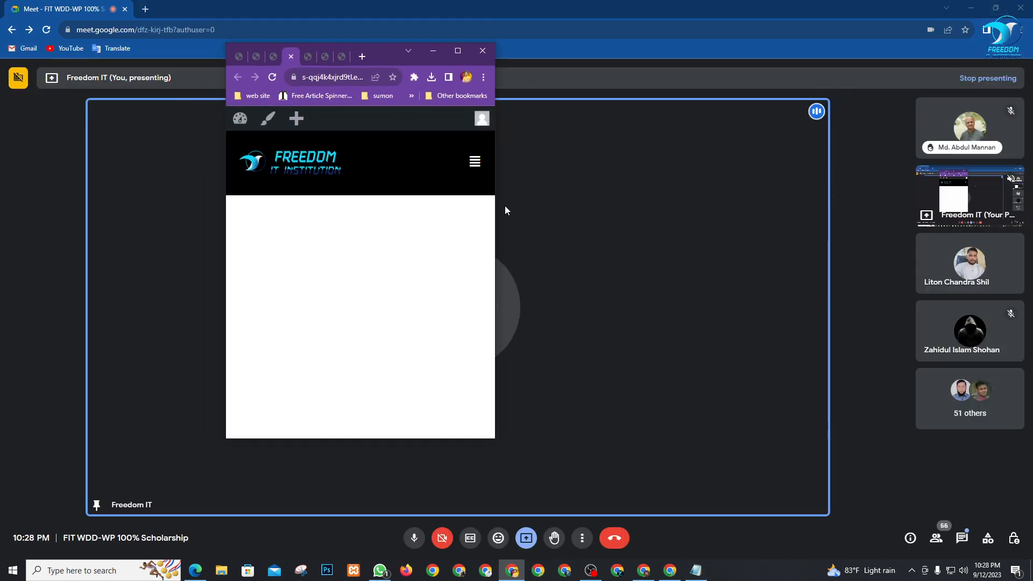
drag(495, 235, 494, 290)
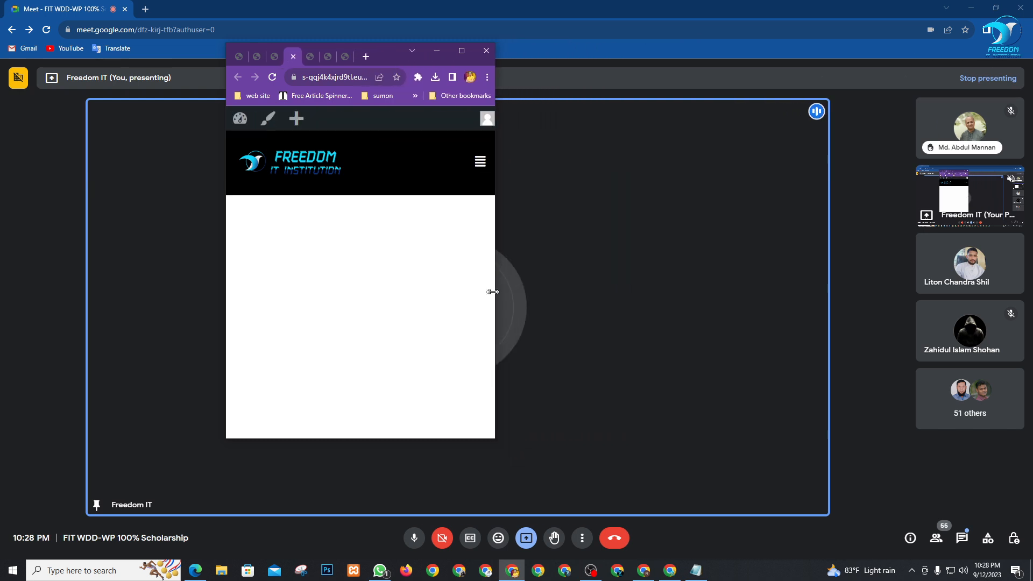
click(458, 51)
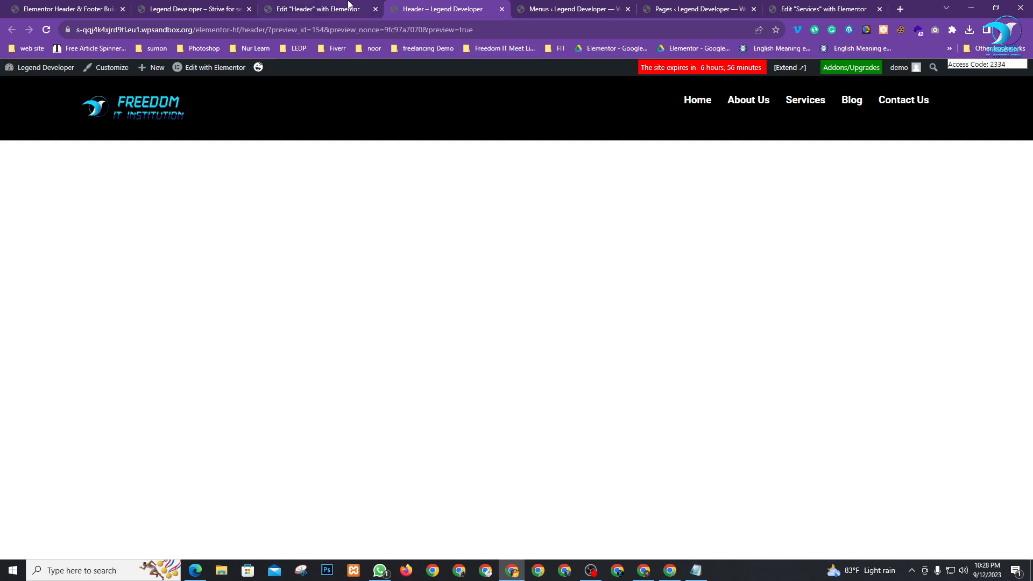
Close the preview tab and return to the Header & Footer Builder templates list
click(502, 9)
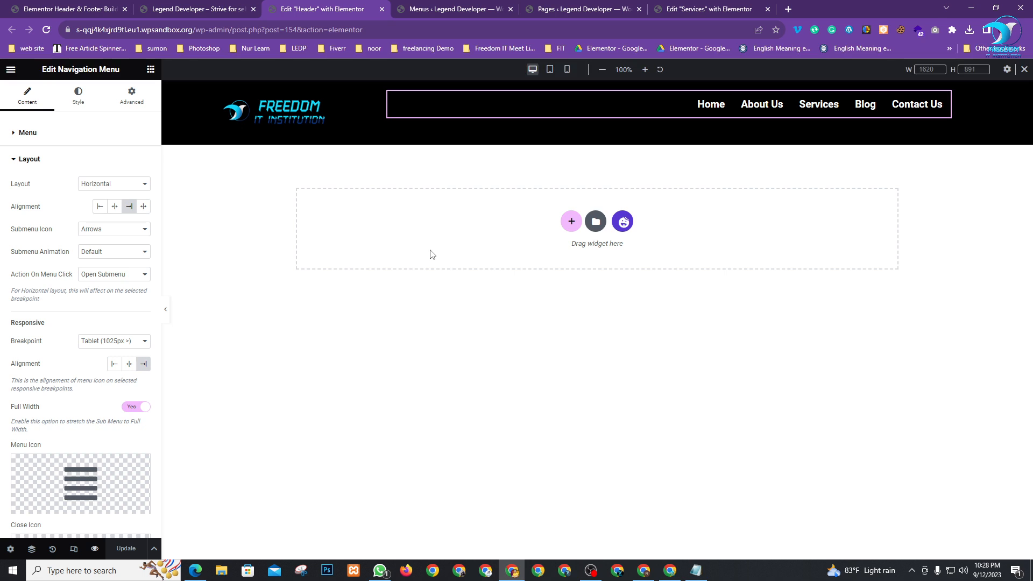
click(83, 5)
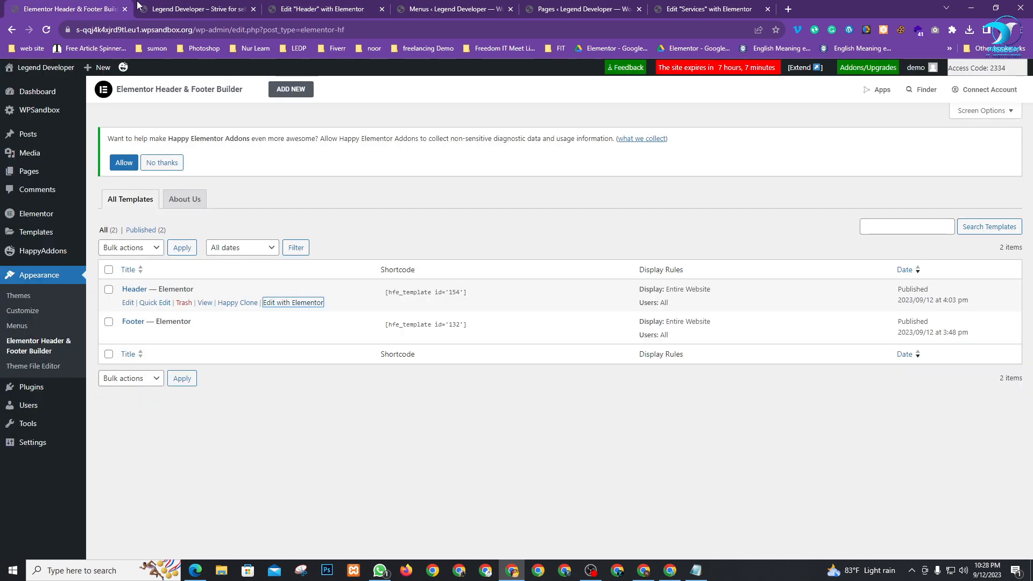
click(458, 518)
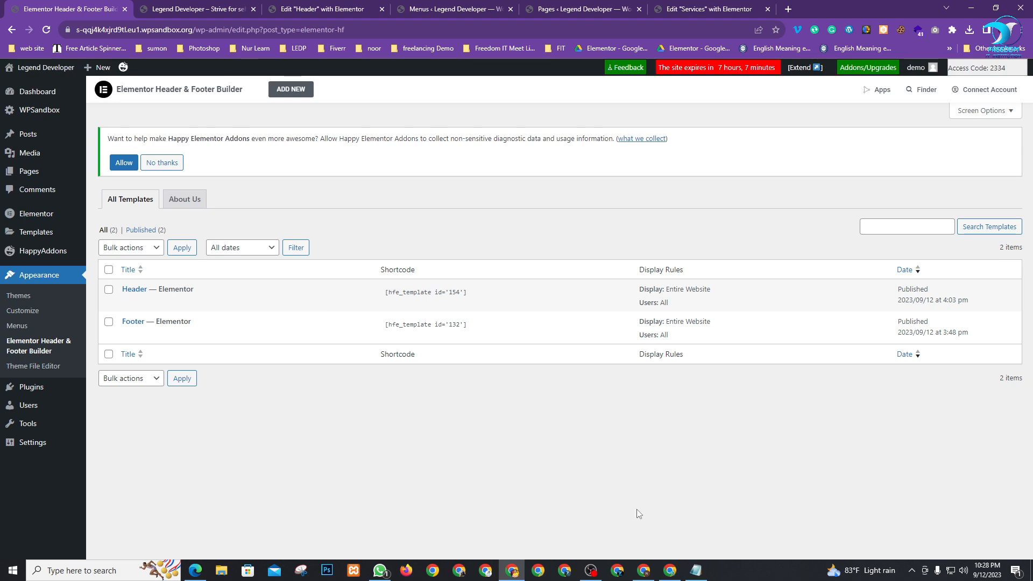
In Google Meet, lower all raised hands from the People panel, then return to the WordPress templates page
click(676, 577)
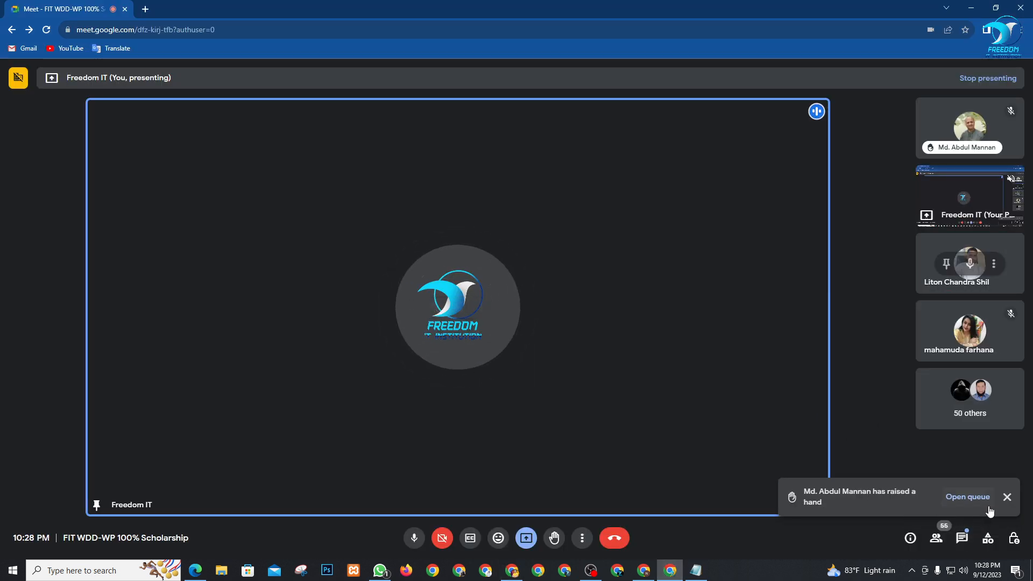
click(938, 540)
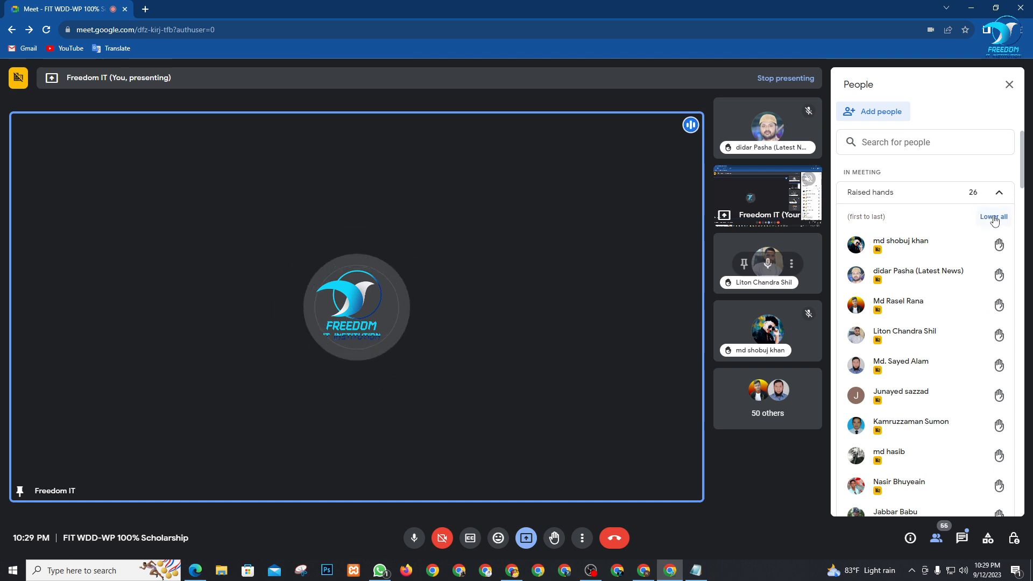
click(994, 218)
scroll(949, 347, down, 10)
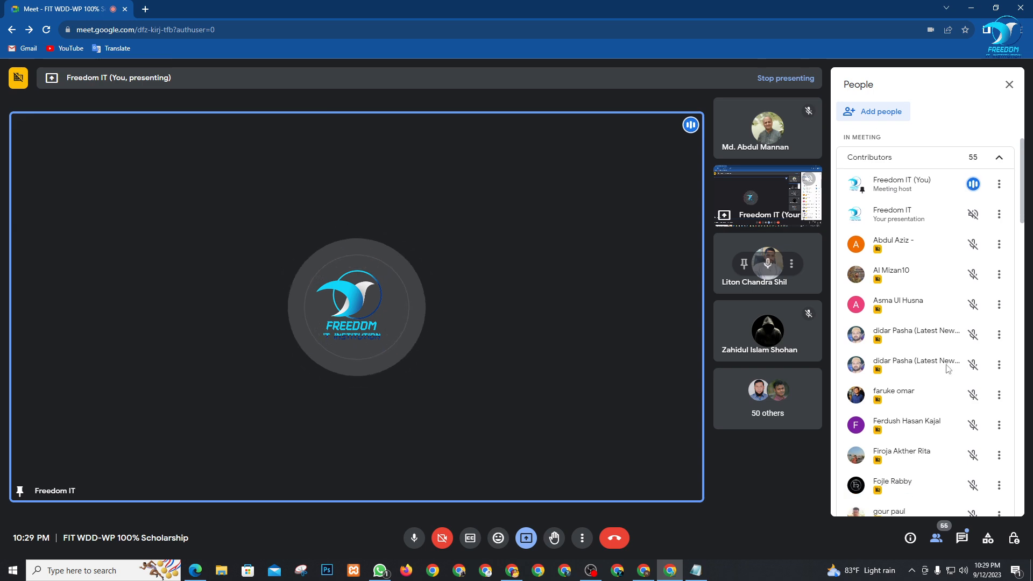
scroll(922, 441, down, 5)
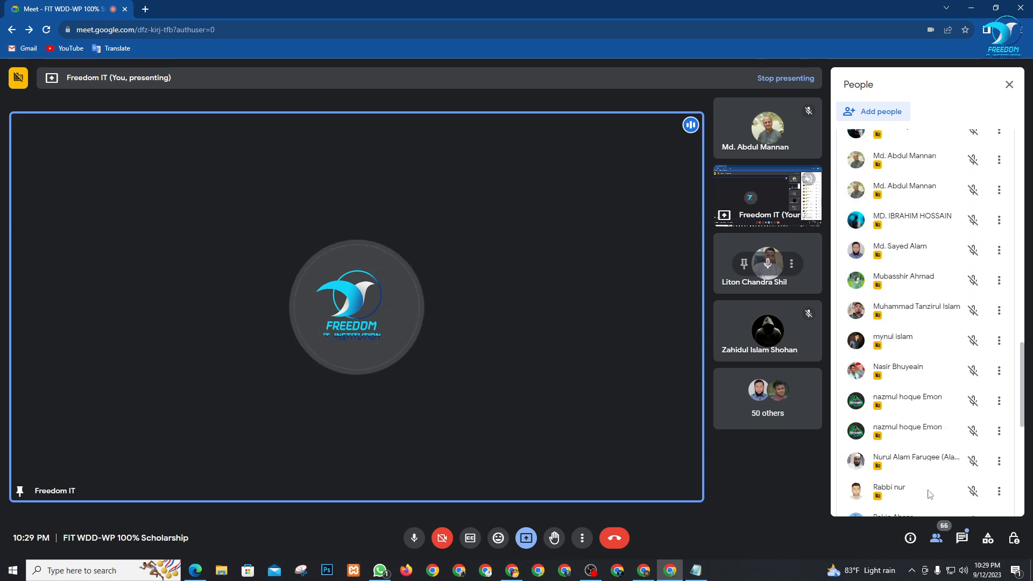
scroll(934, 388, up, 15)
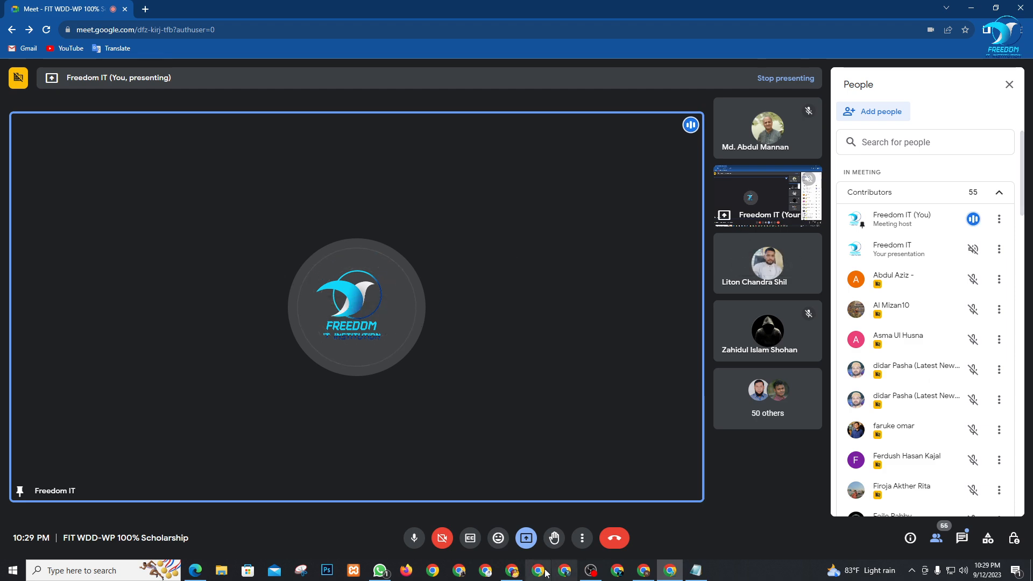
click(512, 570)
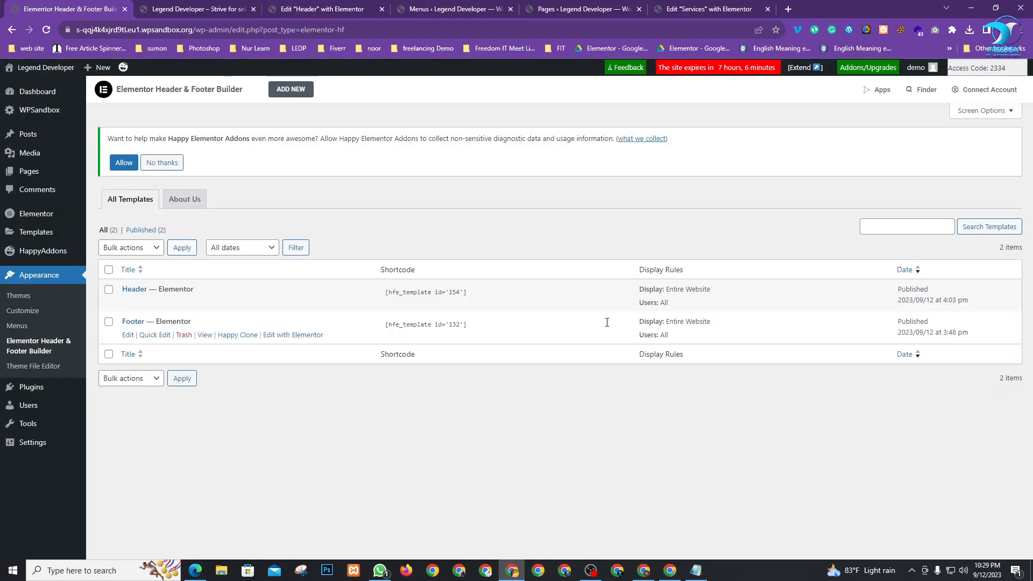
Switch back to the Google Meet call from the taskbar
click(678, 571)
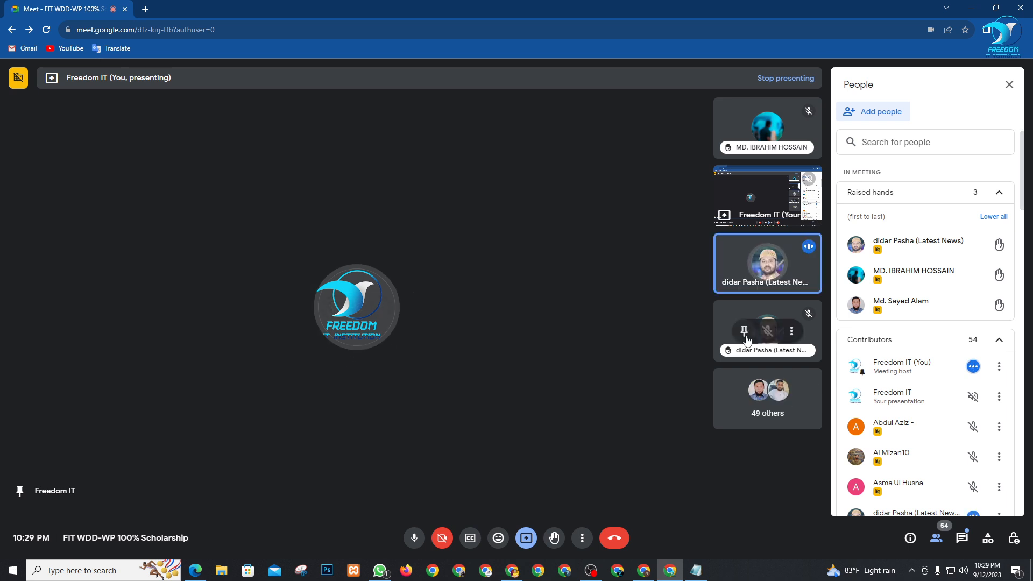
click(744, 331)
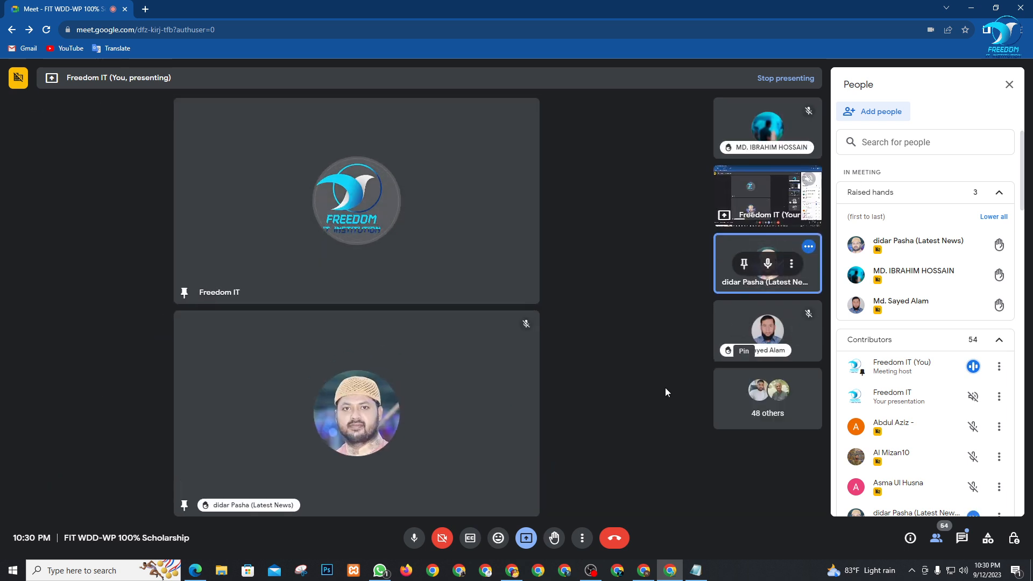
click(744, 264)
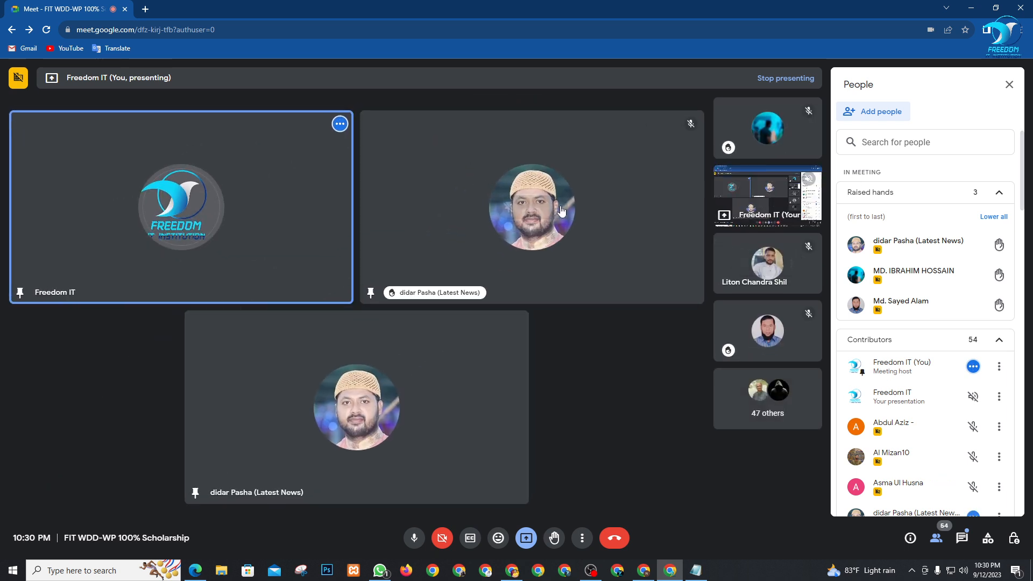
click(508, 207)
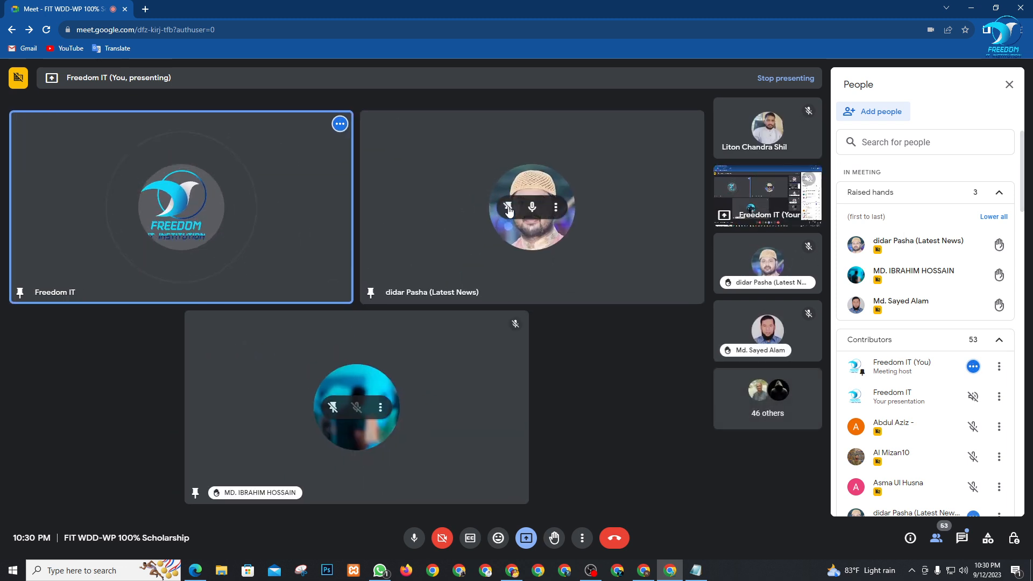
click(508, 207)
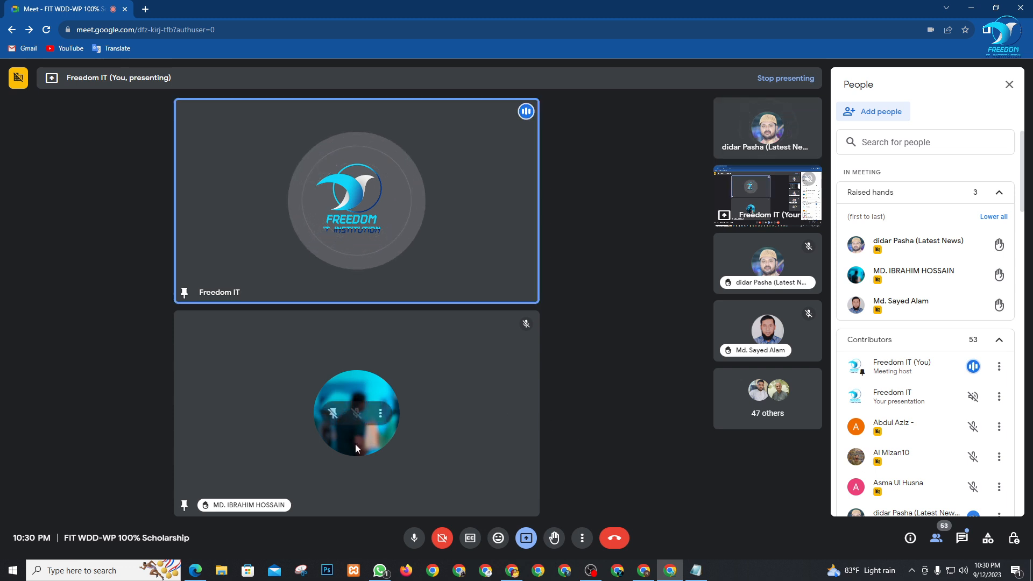
mouse_move(918, 299)
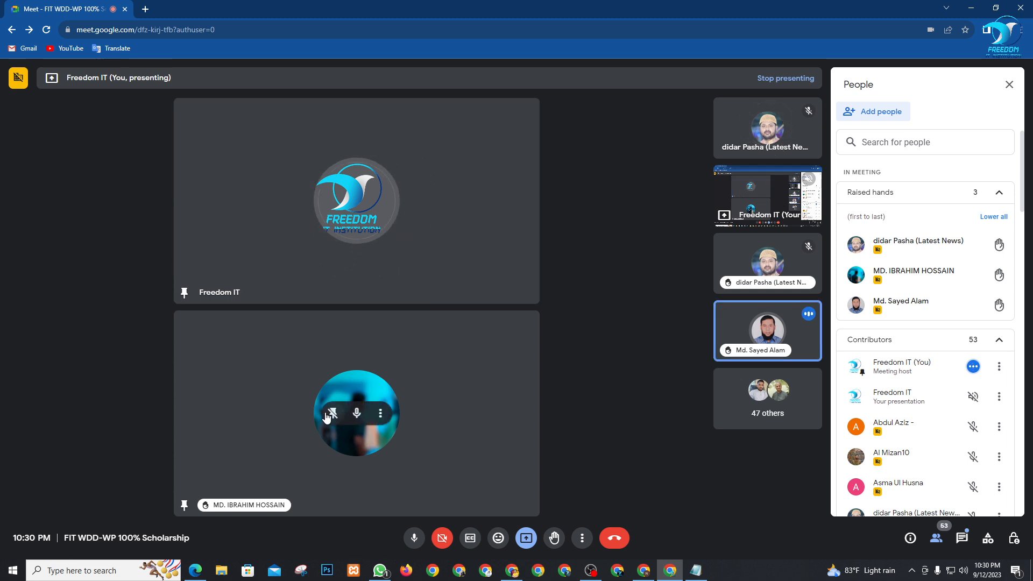
click(327, 417)
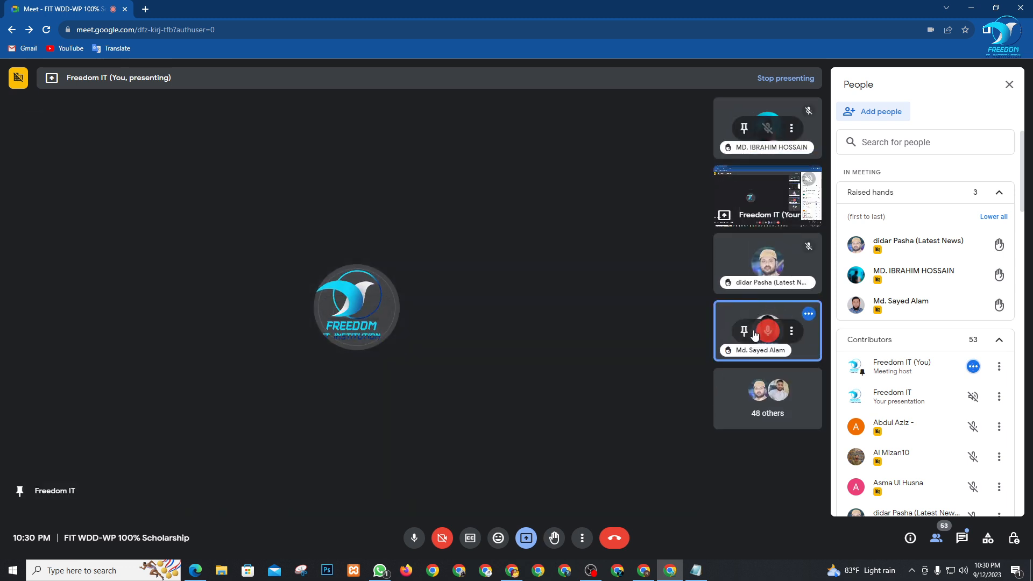
Pin a raised-hand participant to the stage, then unpin them and try to unmute their microphone
click(744, 330)
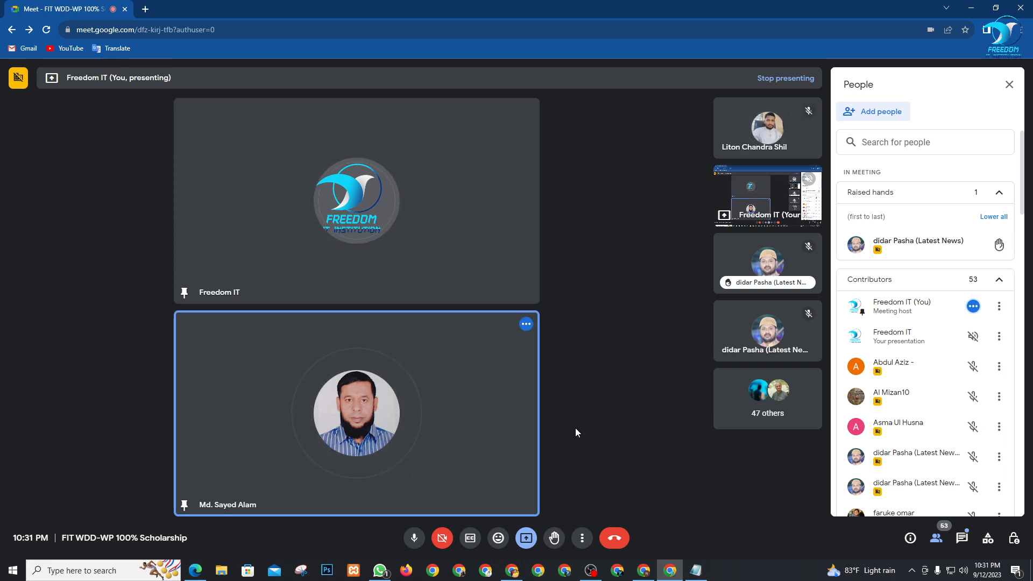
click(333, 413)
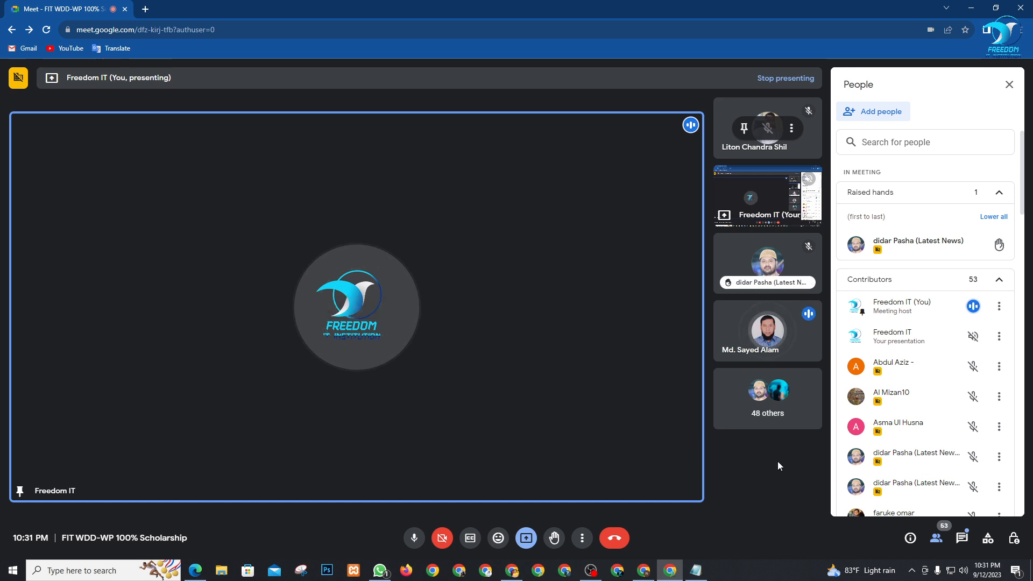
scroll(979, 332, down, 5)
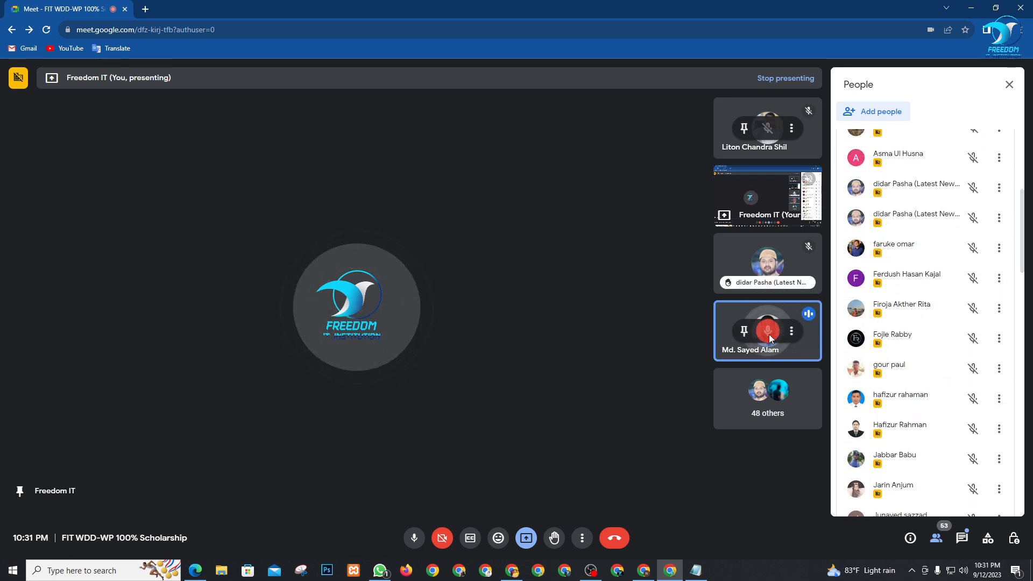
click(769, 334)
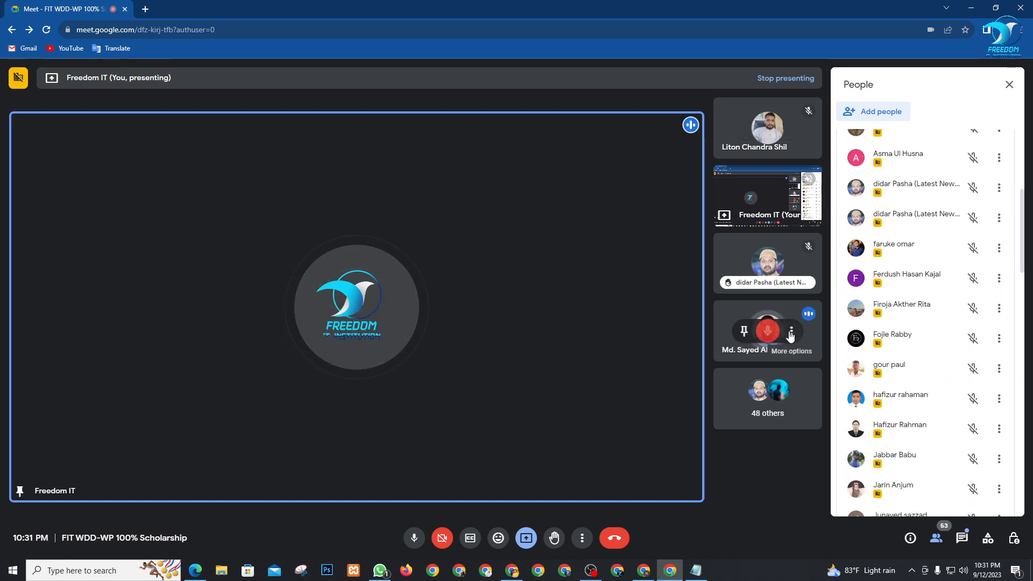
Remove that participant from the call via their options menu
click(792, 332)
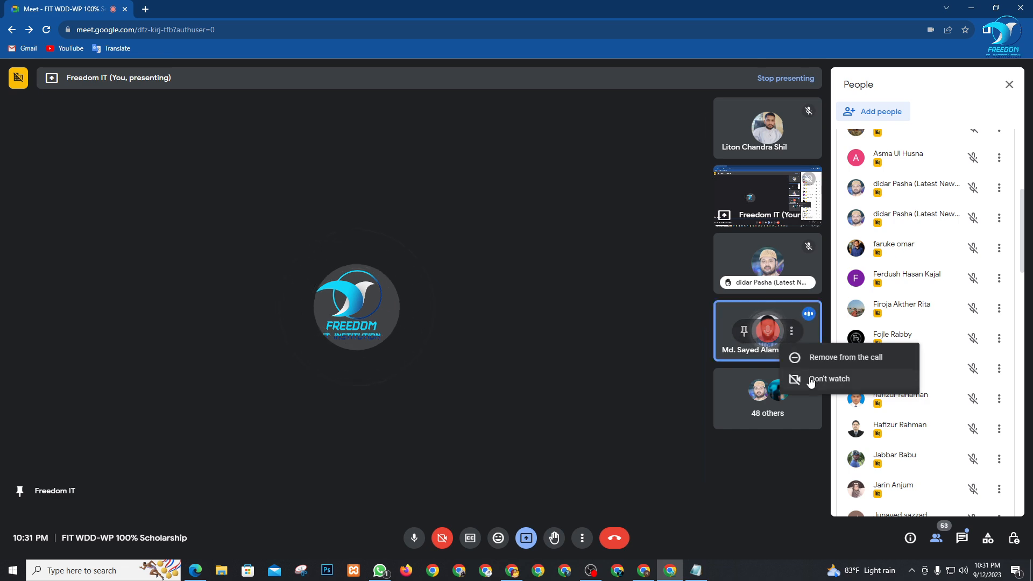
click(817, 360)
click(585, 358)
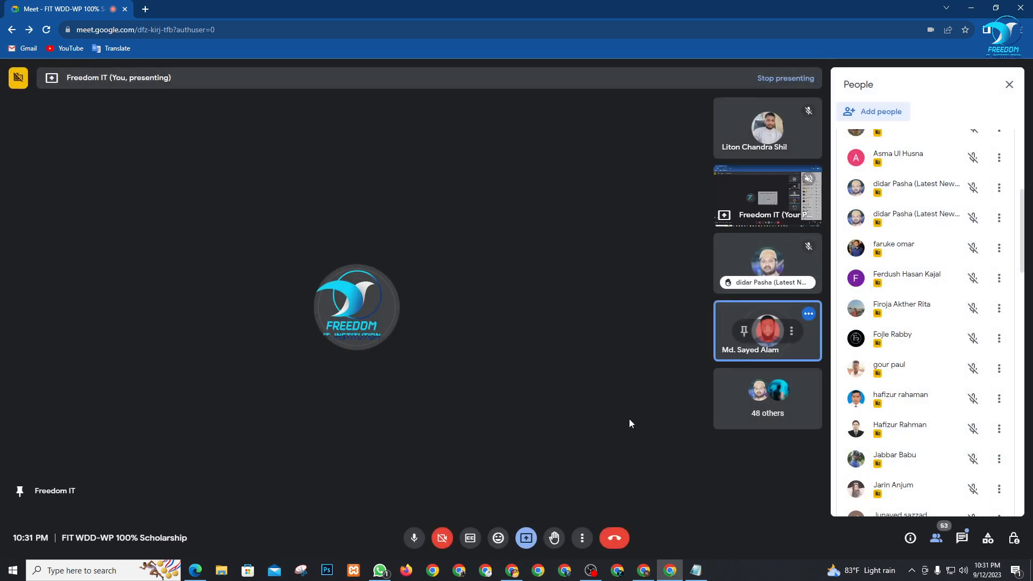
scroll(932, 262, down, 15)
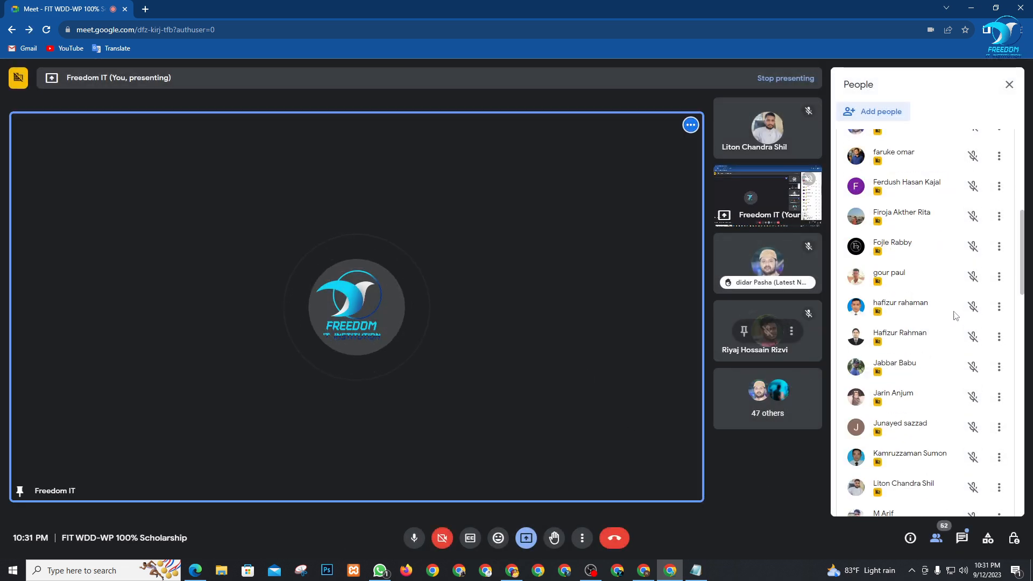
scroll(911, 350, down, 10)
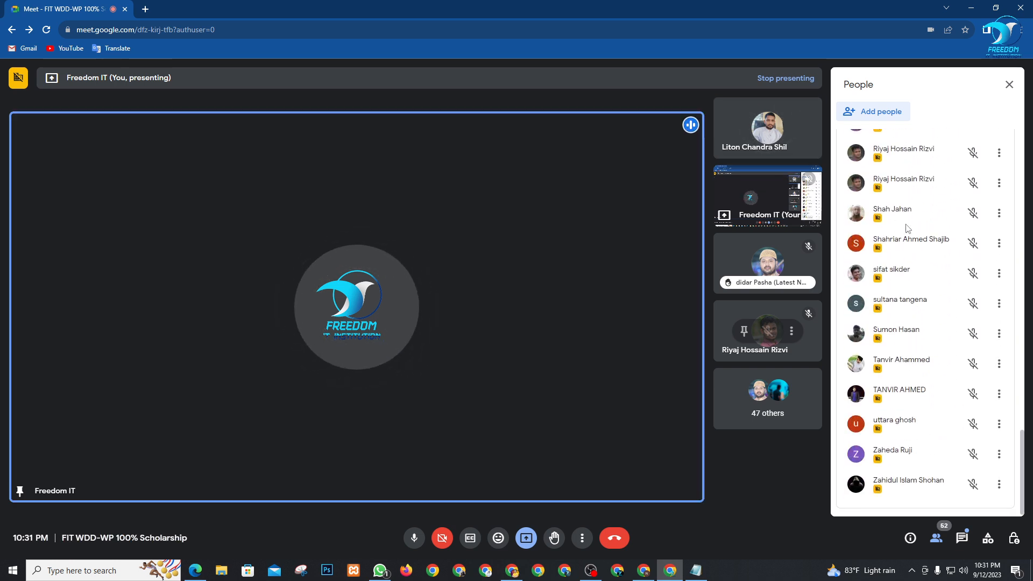
Pin another participant beside the presenter from the People list, close it, and bring OBS forward
click(1000, 213)
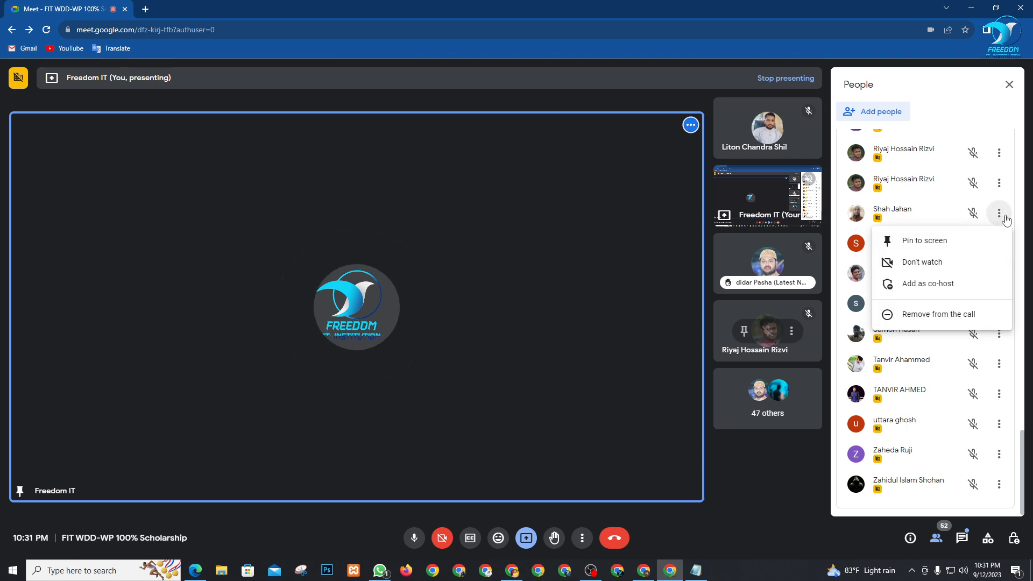
click(951, 241)
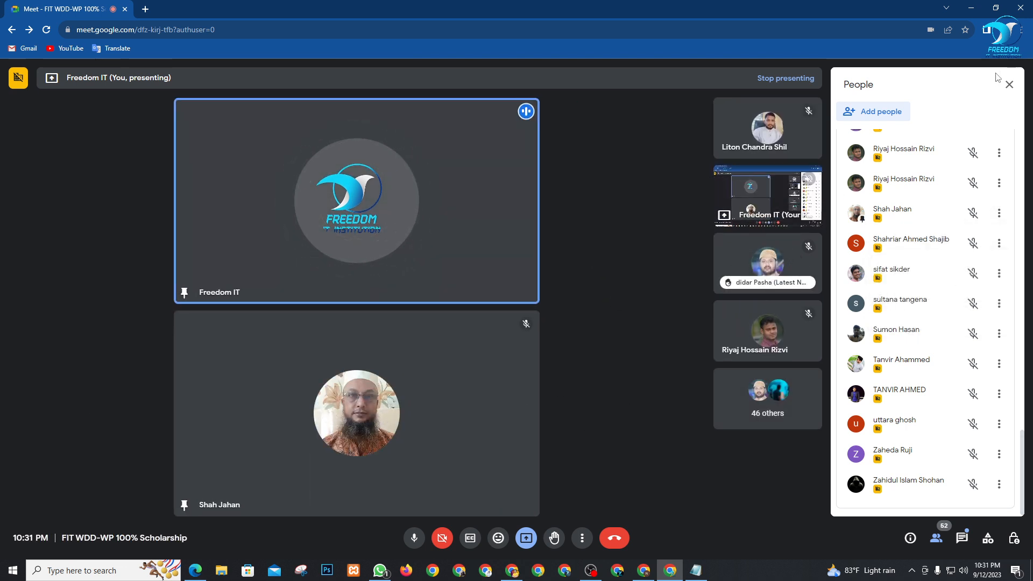
click(1010, 85)
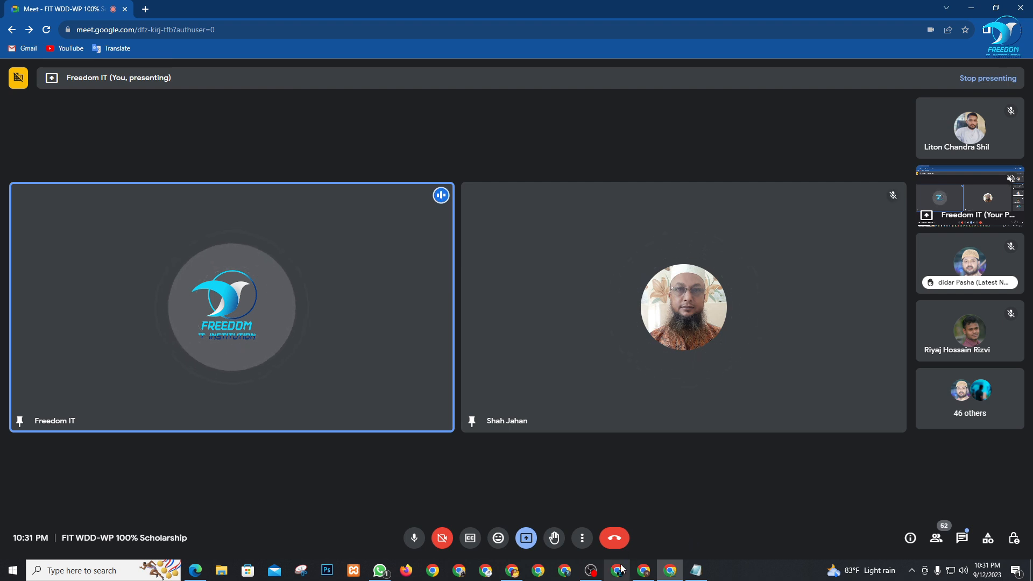
mouse_move(590, 573)
click(644, 433)
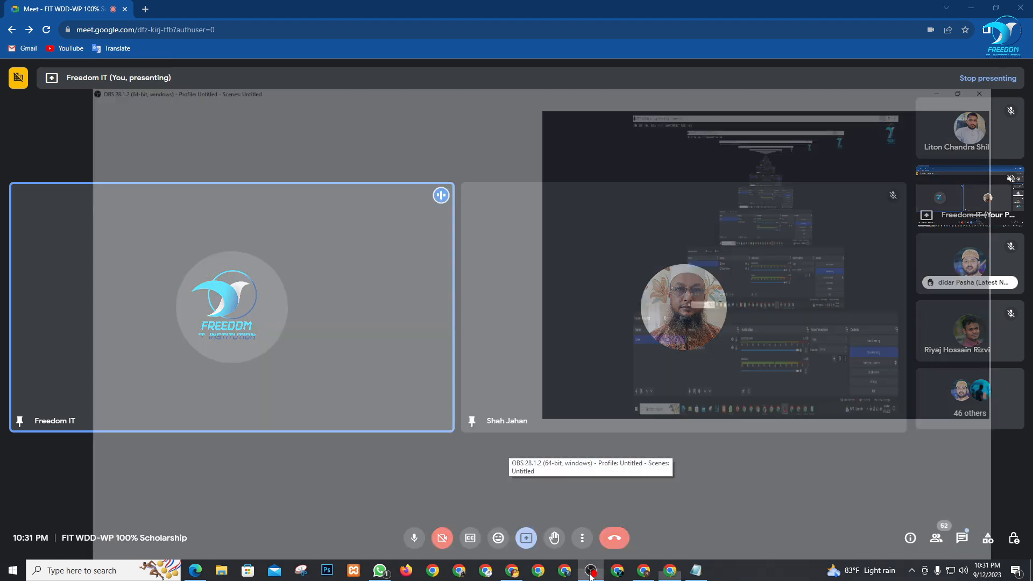